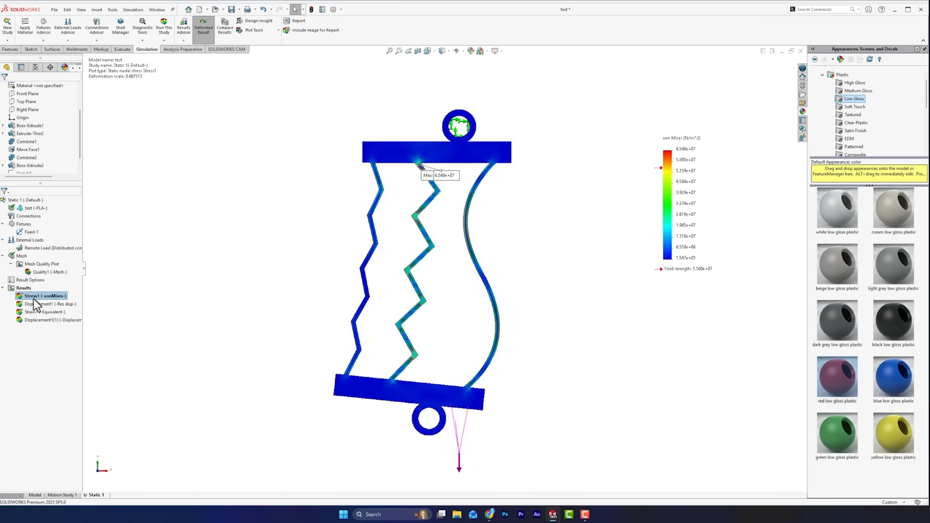
scroll(510, 183, "down", 5)
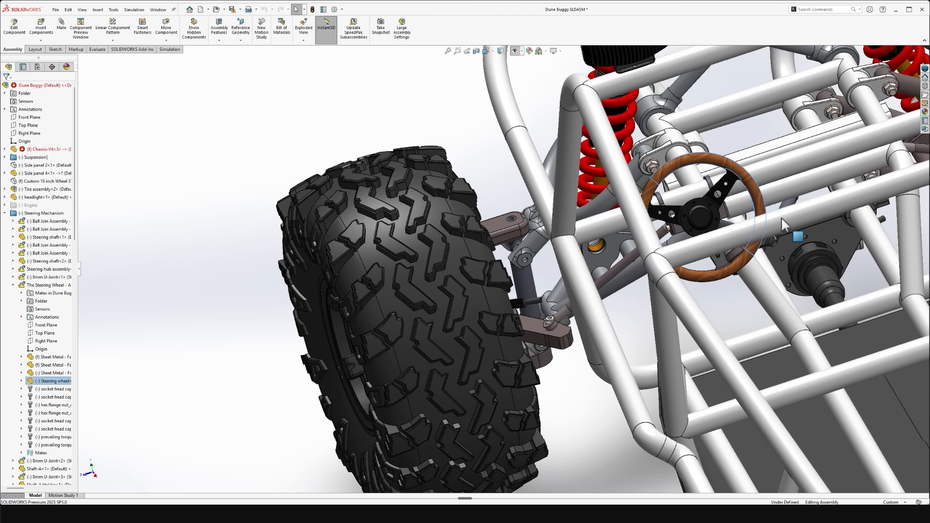
left_click_drag(782, 217, 652, 133)
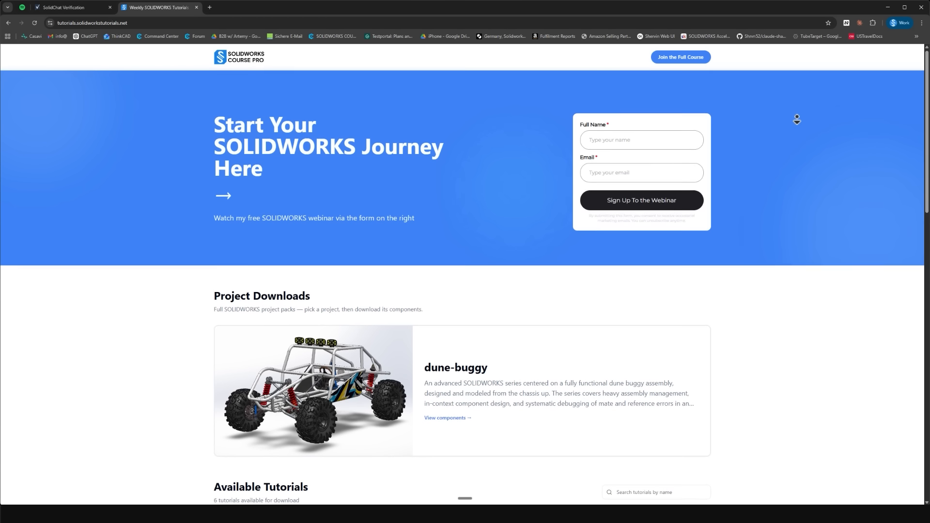
- Open the dune-buggy project from the Project Downloads section of the tutorials site
middle_click(798, 139)
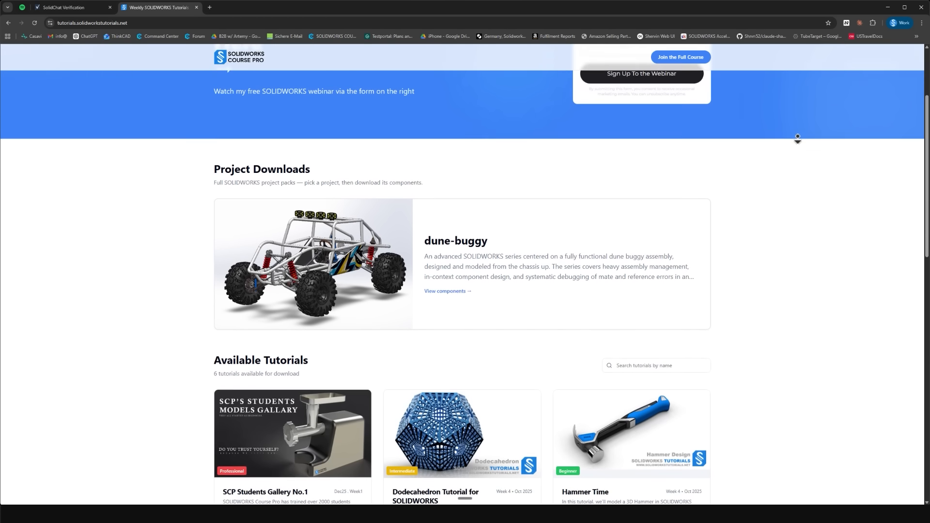
middle_click(798, 140)
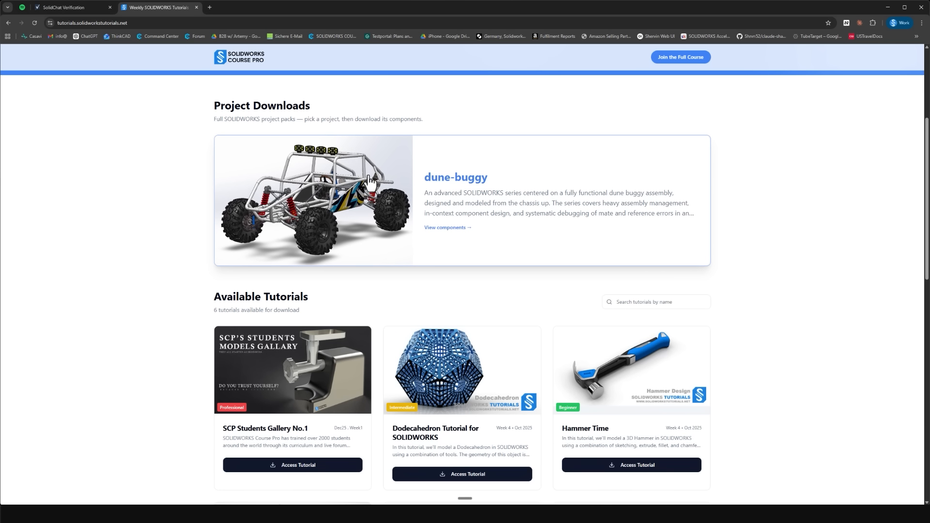
left_click(468, 176)
- Download the Episode 01 chassis STEP file, accepting the Terms & Conditions, and check it in the recent download history
middle_click(833, 150)
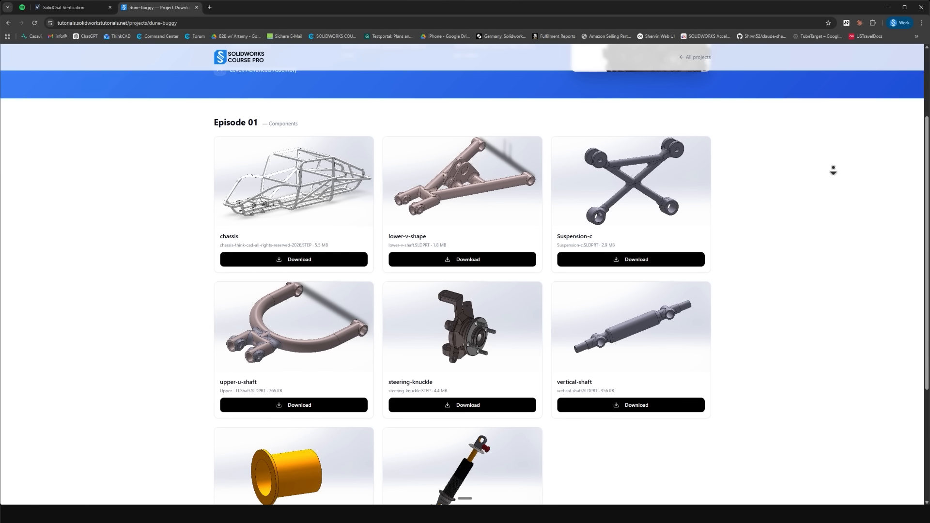
middle_click(833, 171)
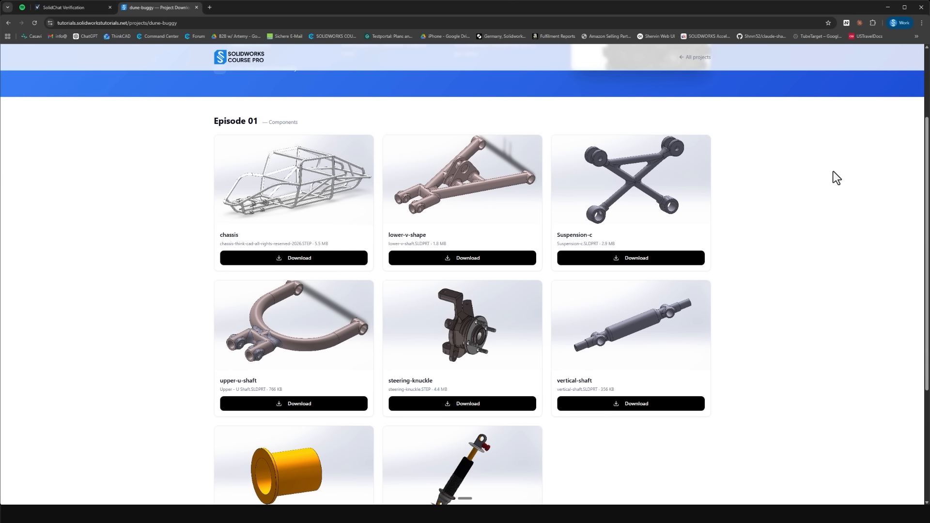
left_click(291, 262)
left_click(419, 345)
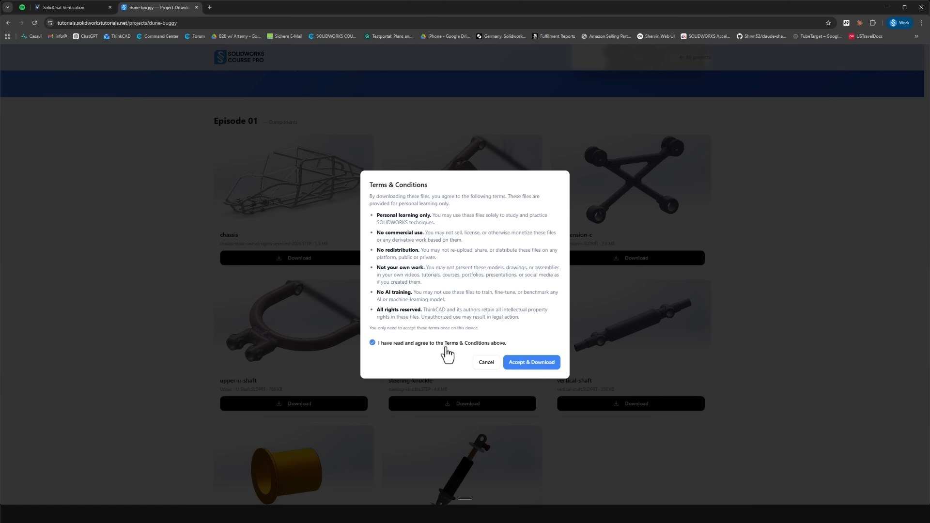
left_click(552, 365)
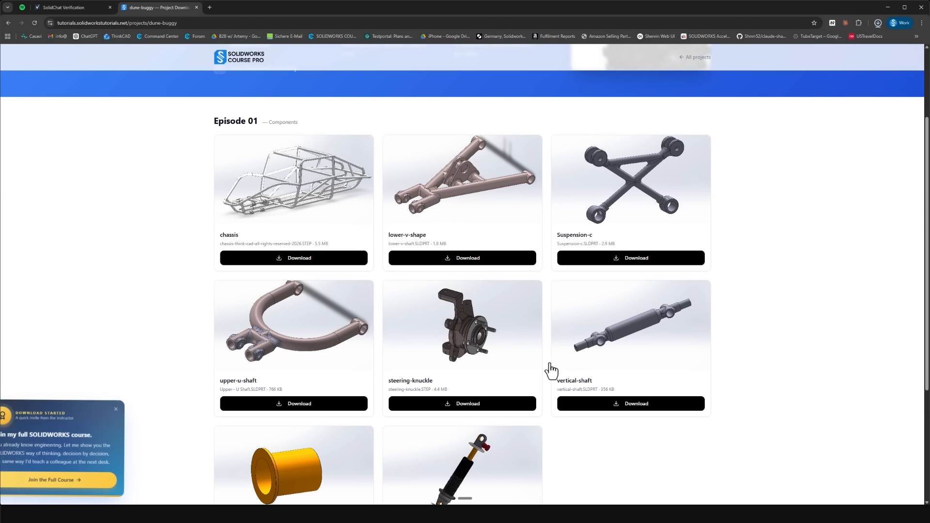
left_click(880, 22)
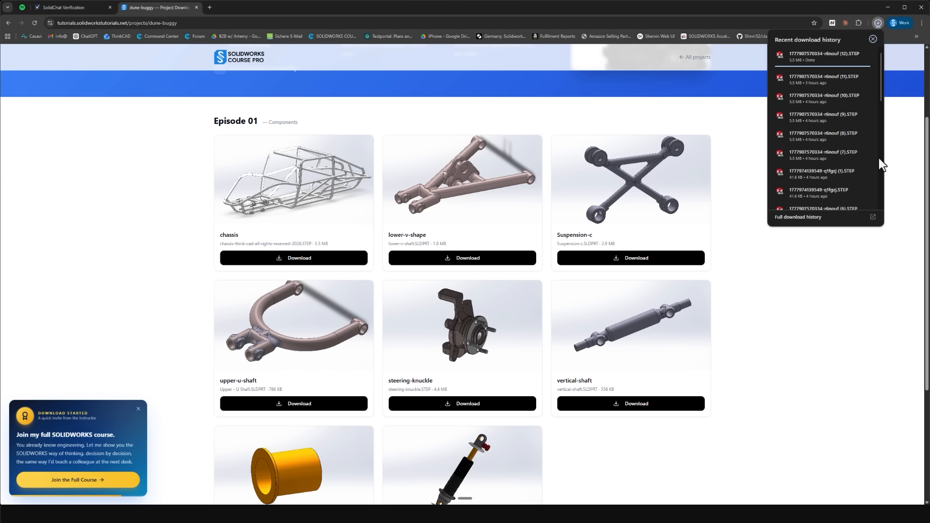
left_click(775, 305)
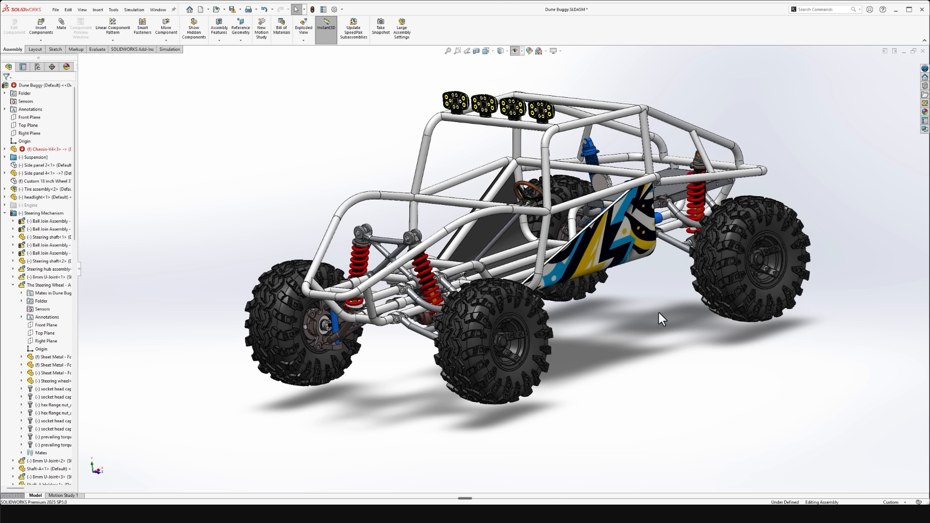
- Turn the steering wheel and move the front tire in the Dune Buggy assembly to examine the steering and suspension motion
middle_click_drag(659, 313, 608, 145)
scroll(721, 324, "down", 5)
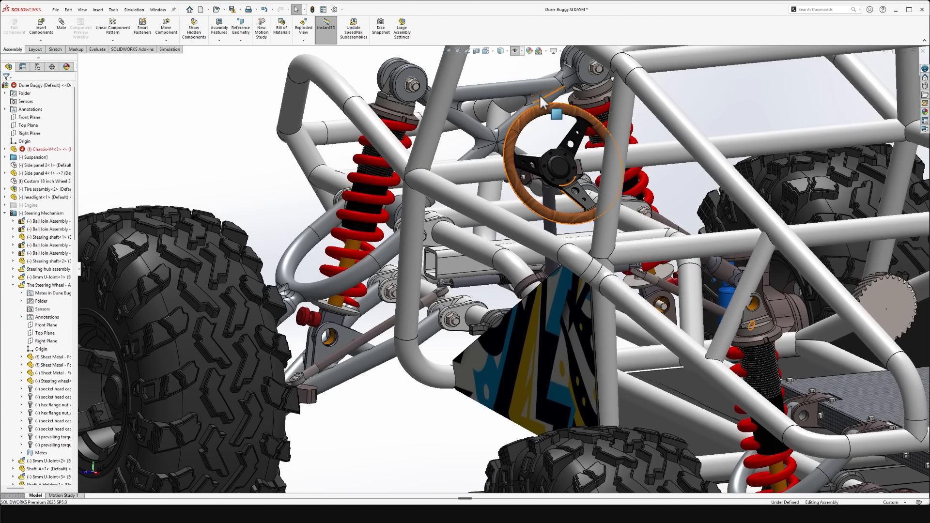
left_click(610, 132)
left_click_drag(610, 132, 622, 137)
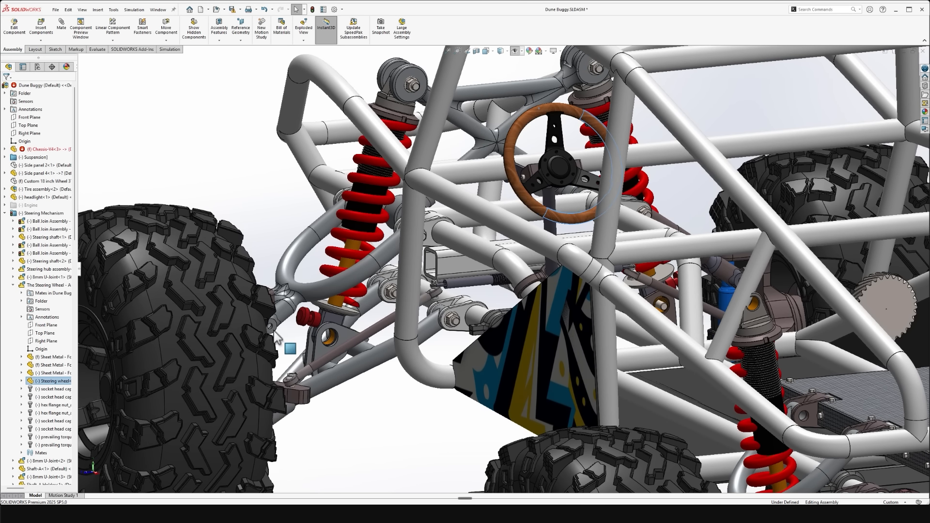
middle_click_drag(273, 329, 293, 370)
left_click_drag(262, 332, 238, 151)
left_click(244, 146)
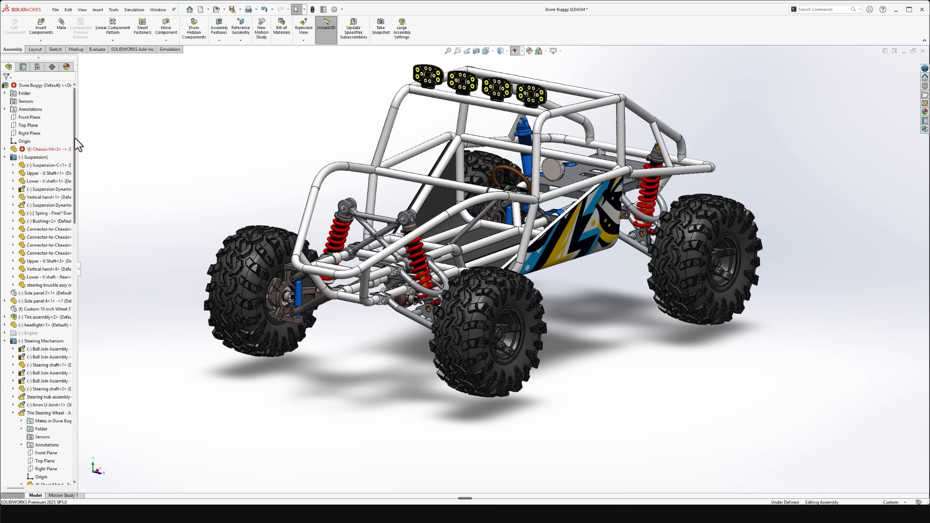
- Review the dune buggy's component tree down to the mirrored components and look over the whole assembly
left_click_drag(75, 138, 61, 413)
left_click_drag(74, 134, 31, 380)
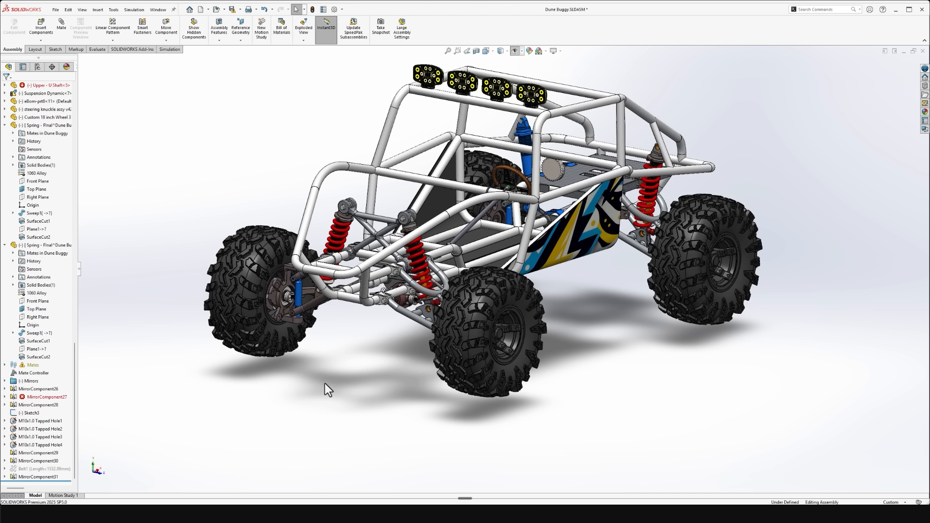
scroll(383, 366, "down", 10)
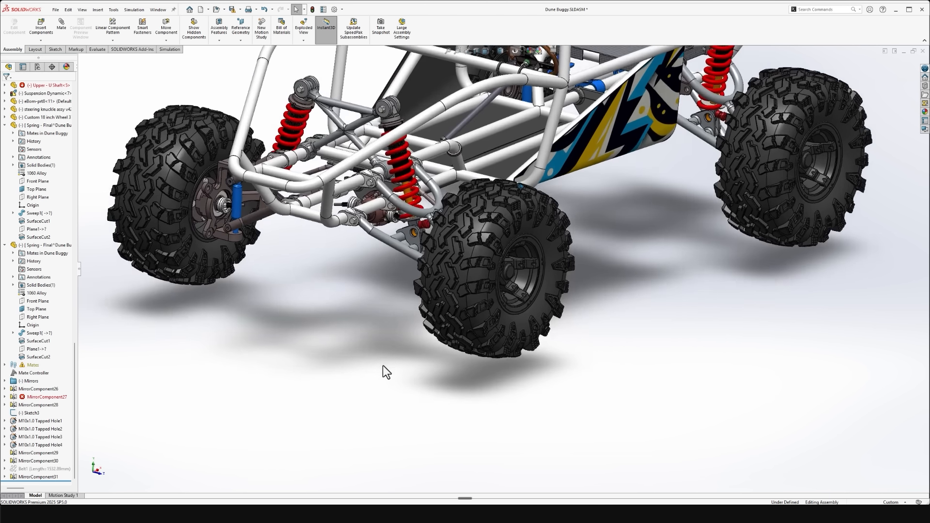
scroll(383, 365, "up", 10)
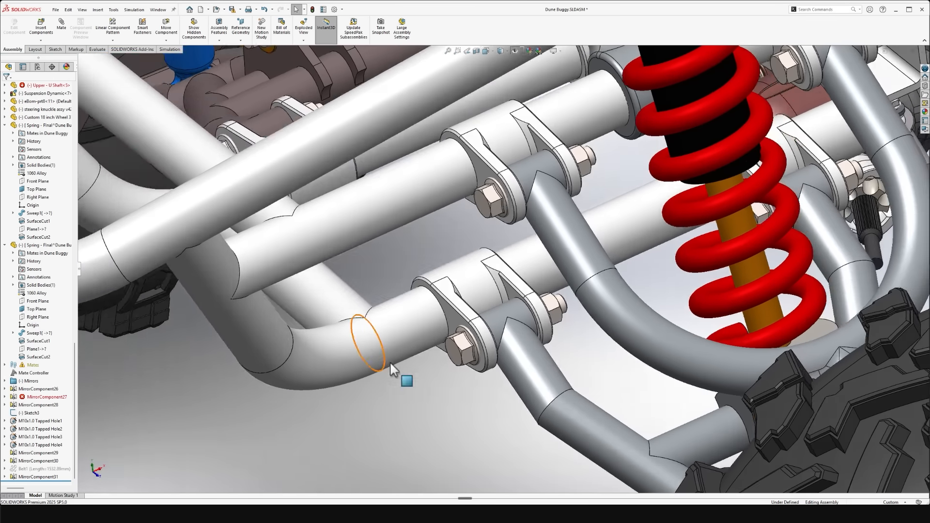
key("f")
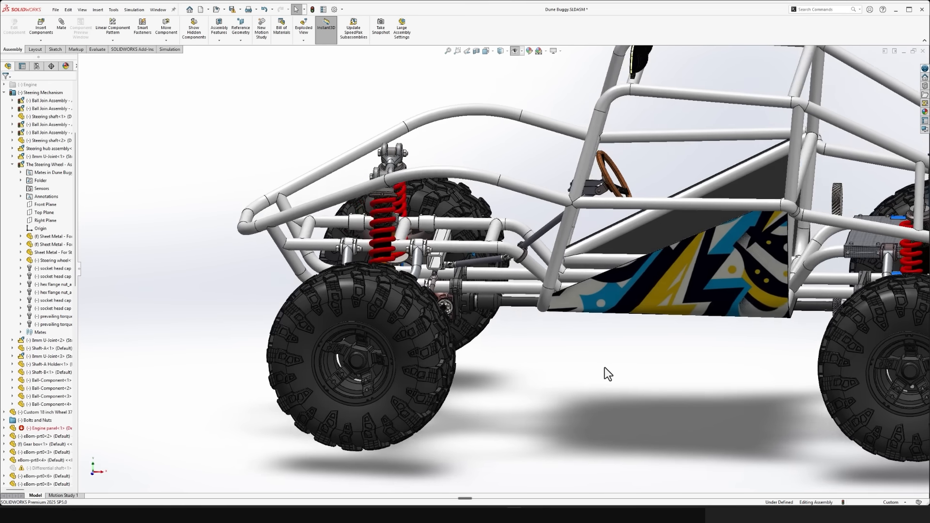
scroll(605, 374, "up", 8)
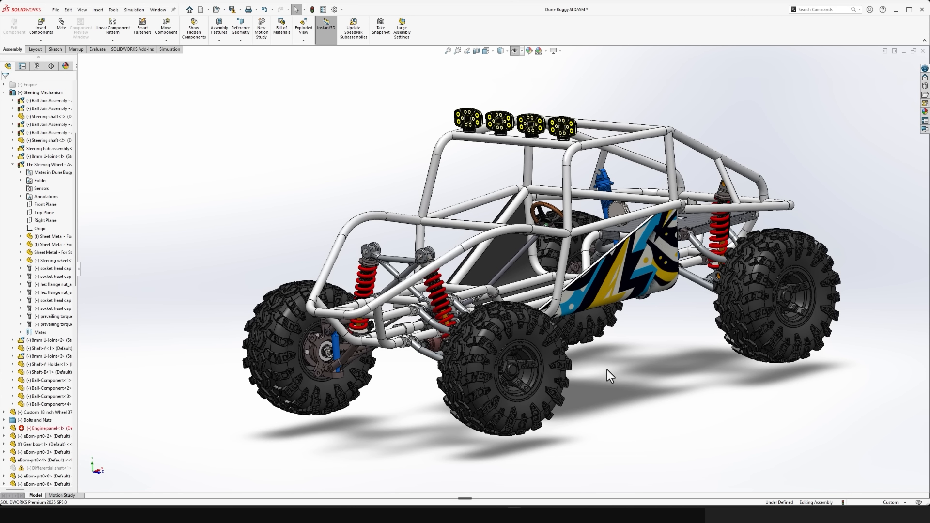
- Inspect the front suspension's mounting brackets, control arms and shocks where they attach to the chassis tubes
scroll(607, 369, "down", 8)
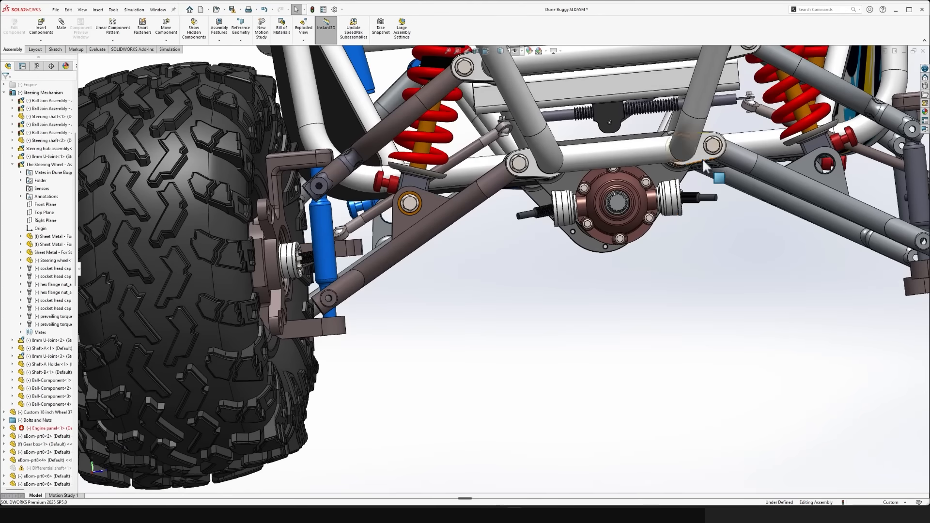
scroll(868, 254, "down", 10)
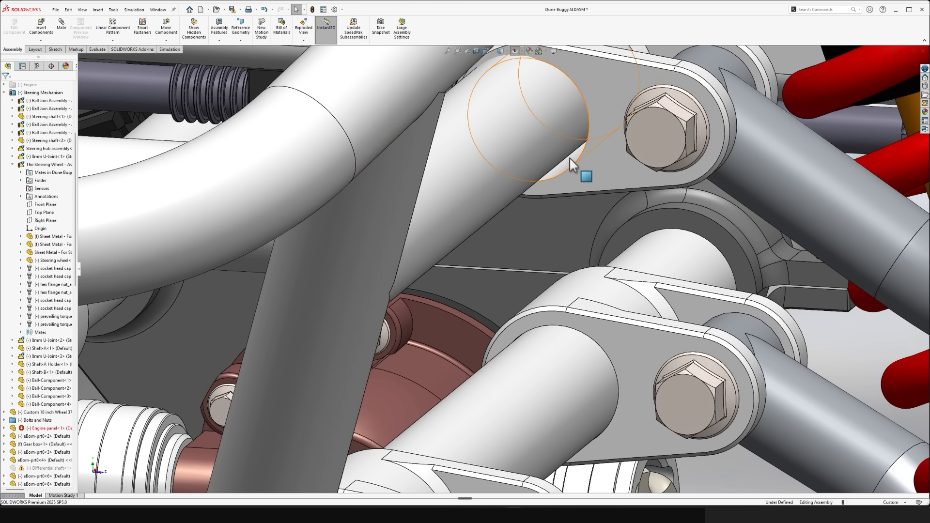
left_click(568, 160)
scroll(583, 231, "up", 6)
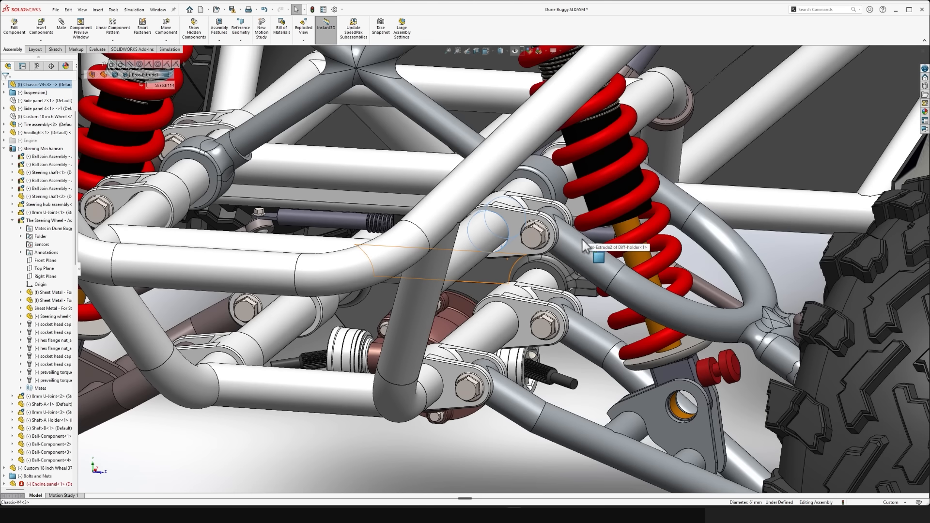
scroll(583, 240, "up", 1)
left_click(764, 272)
middle_click_drag(763, 272, 750, 257)
scroll(621, 347, "down", 5)
scroll(737, 224, "up", 10)
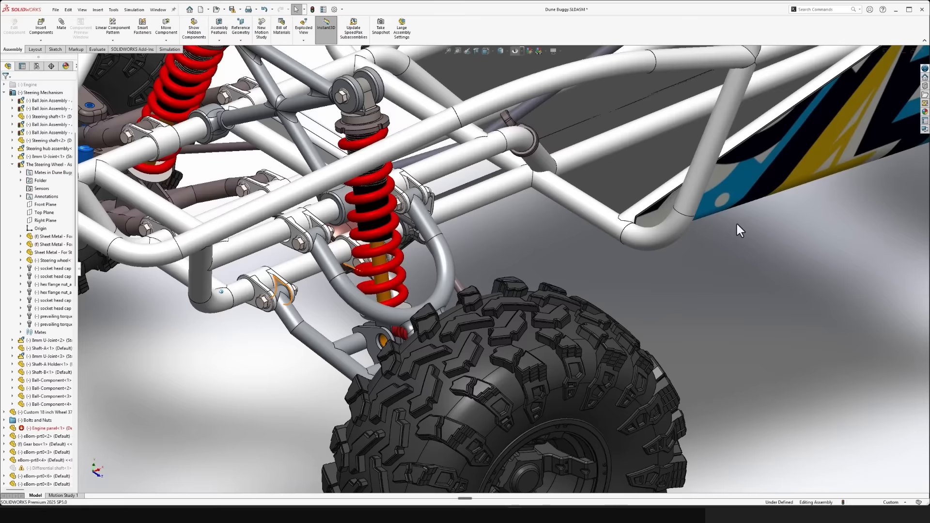
middle_click_drag(731, 226, 539, 219)
scroll(707, 229, "down", 3)
scroll(563, 175, "up", 6)
scroll(539, 220, "up", 1)
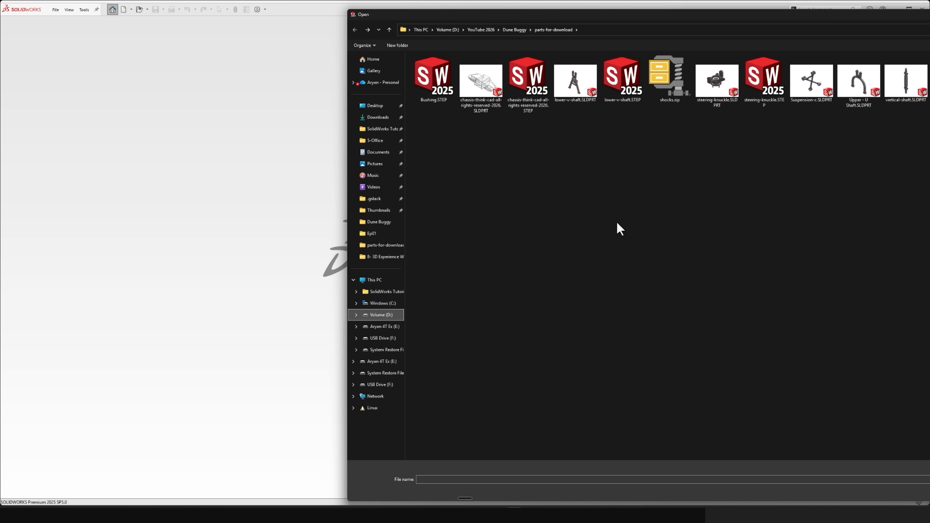
- Open chassis-think-cad-all-rights-reserved-2026.STEP without healing its faces and inspect the suspension mounting brackets
left_click(519, 81)
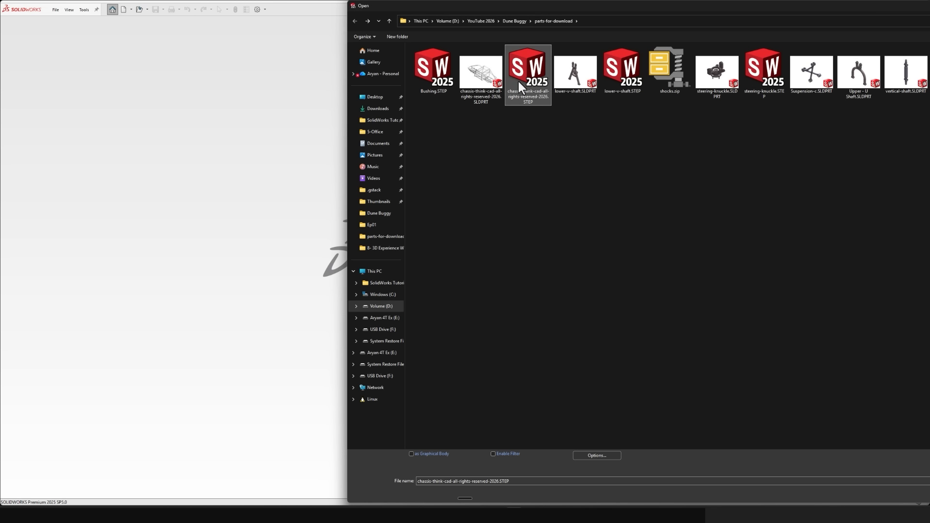
double_click(518, 79)
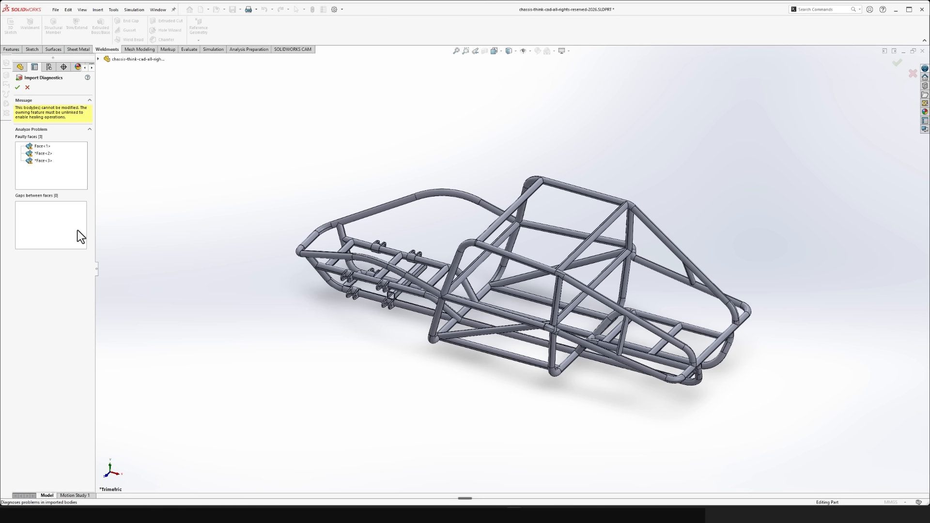
left_click(27, 87)
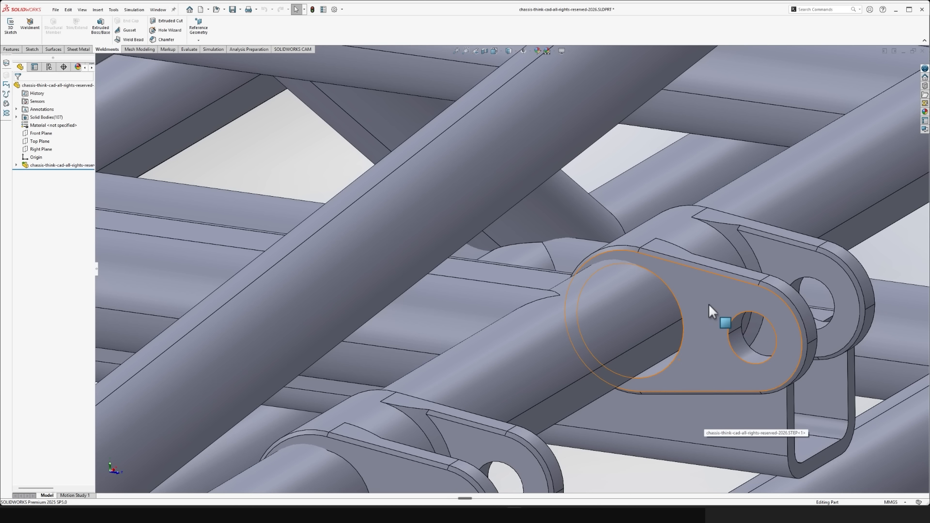
left_click(662, 369)
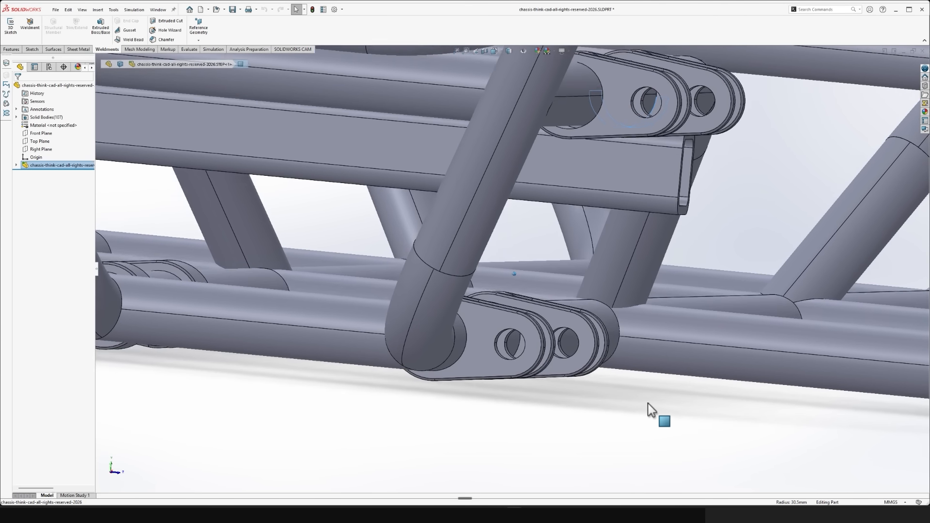
left_click(687, 438)
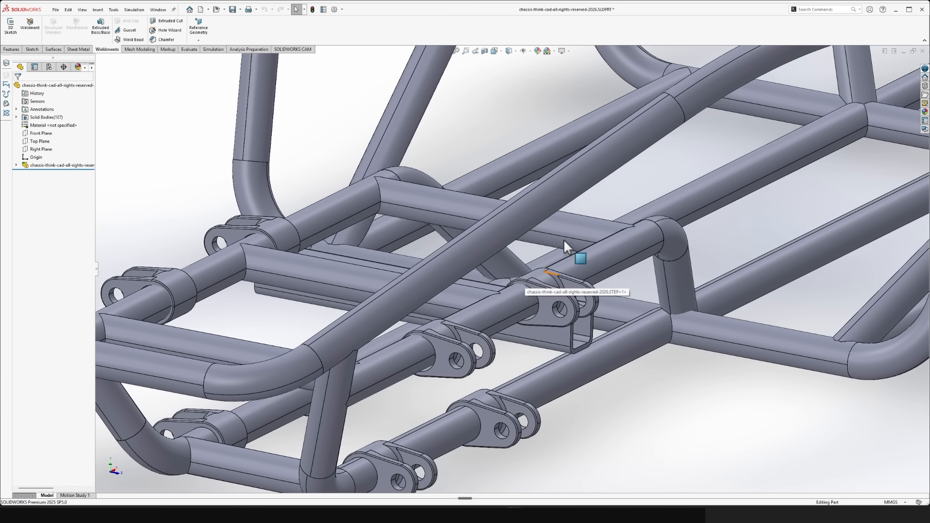
- Show the part feature commands and search the command list for "move" to locate Move/Copy Bodies
left_click(12, 50)
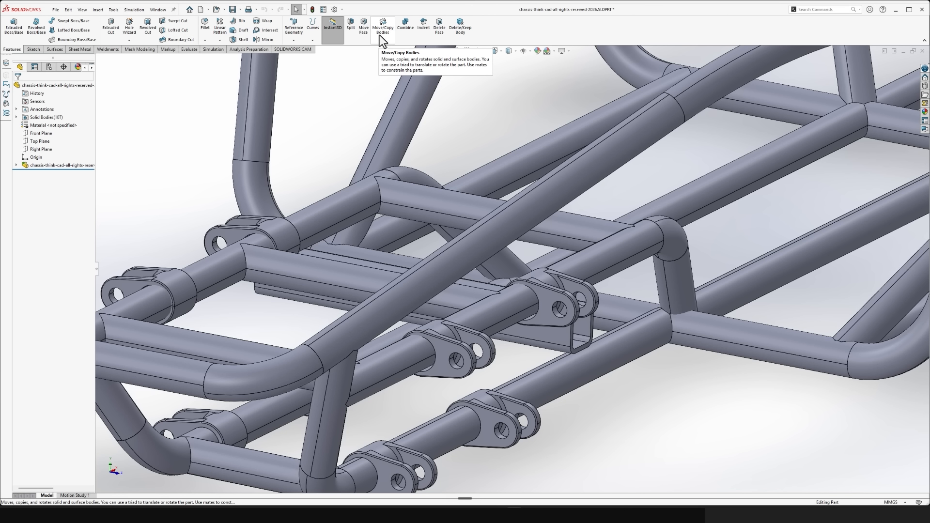
left_click(823, 10)
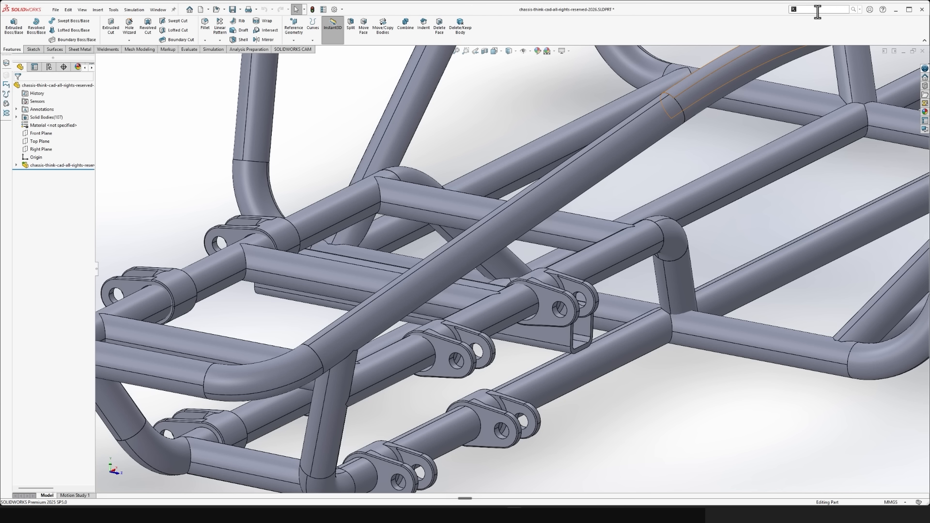
type("move")
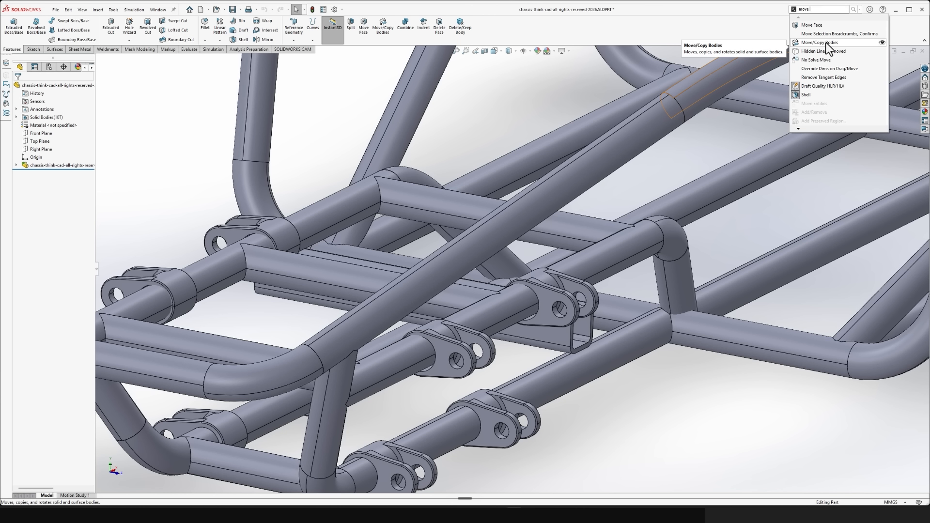
left_click(525, 104)
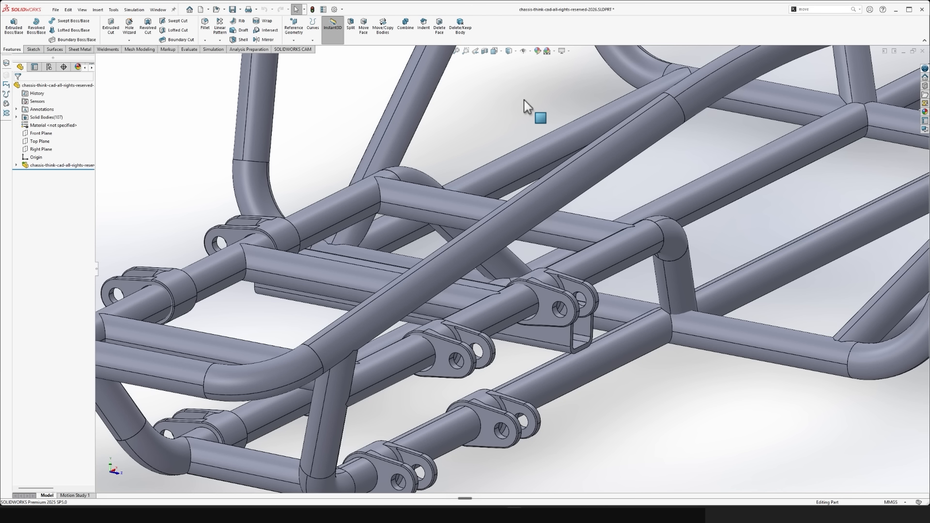
- Bring up the command search beside the model and look up "move" to locate Move/Copy Bodies there
key("s")
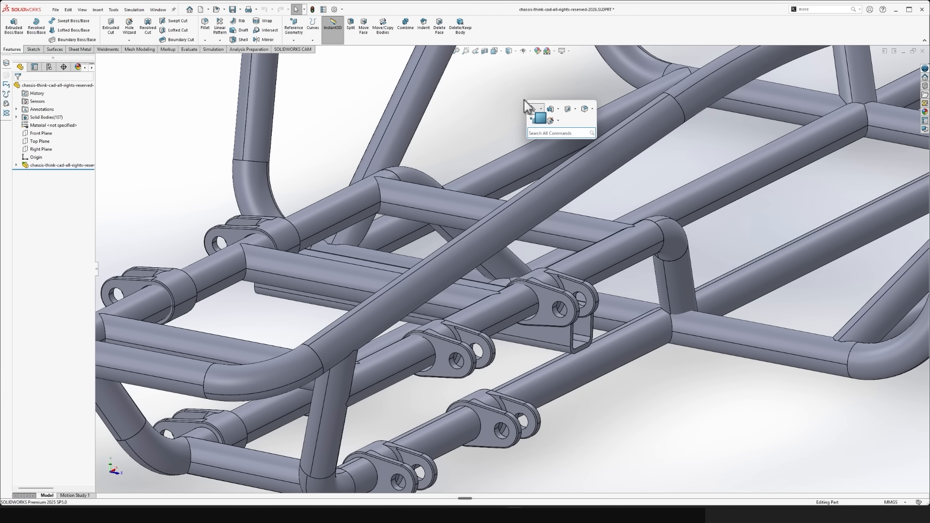
key("Escape")
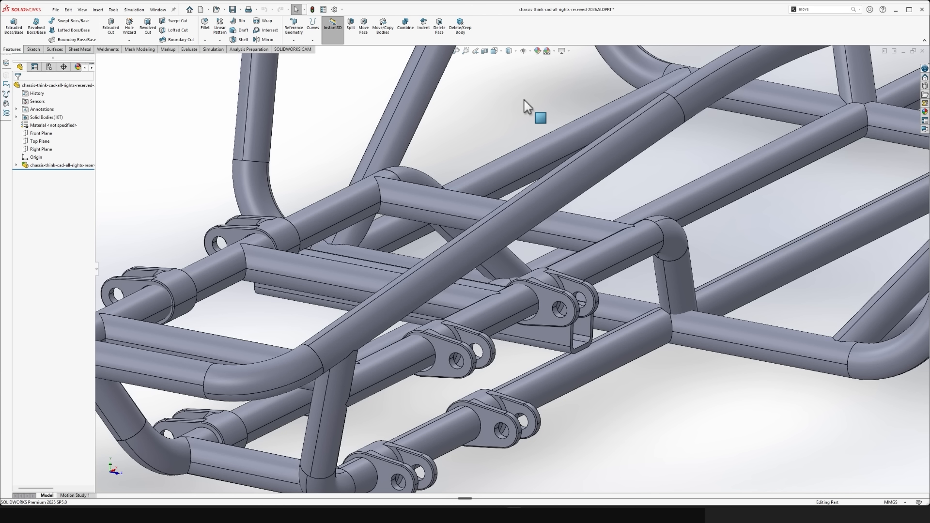
key("s")
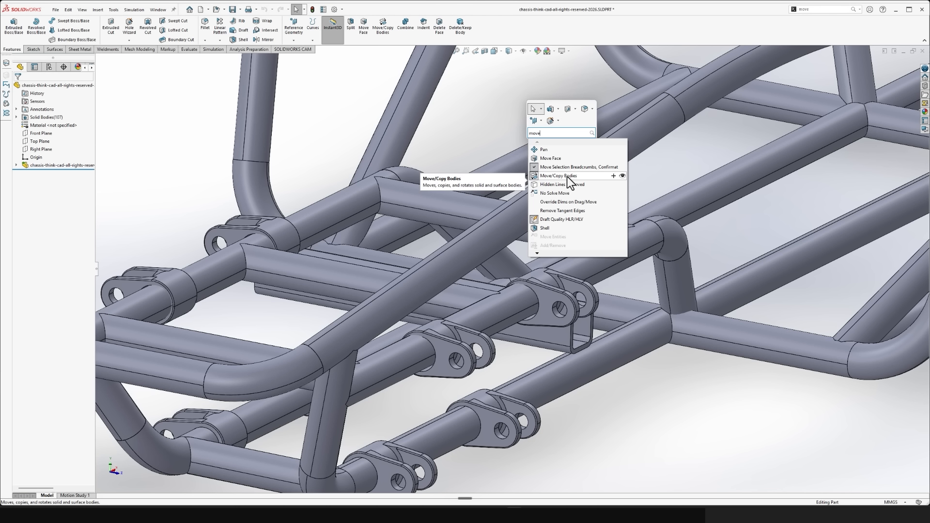
left_click_drag(566, 178, 480, 106)
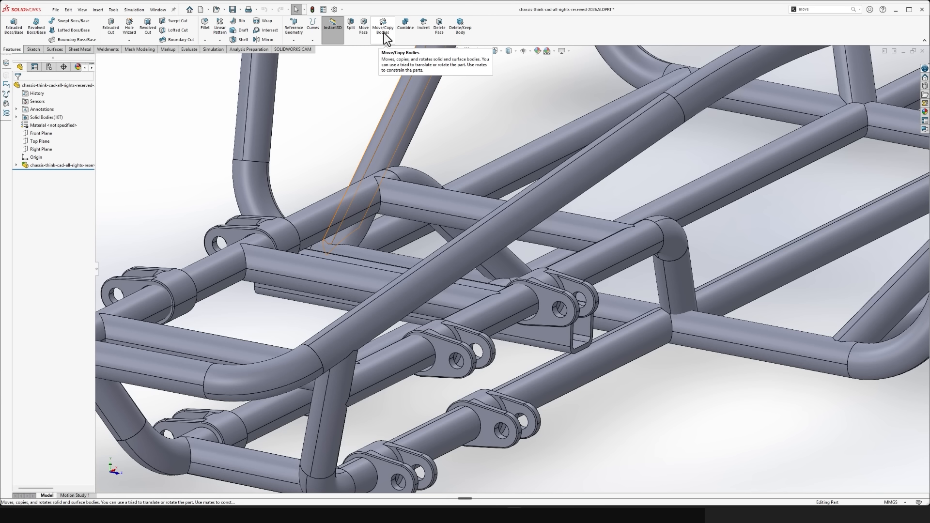
- Start Move/Copy Bodies in constraint mode and select the forward bracket on the upper front suspension tube as the body to move
middle_click_drag(596, 259, 569, 179)
scroll(569, 179, "down", 3)
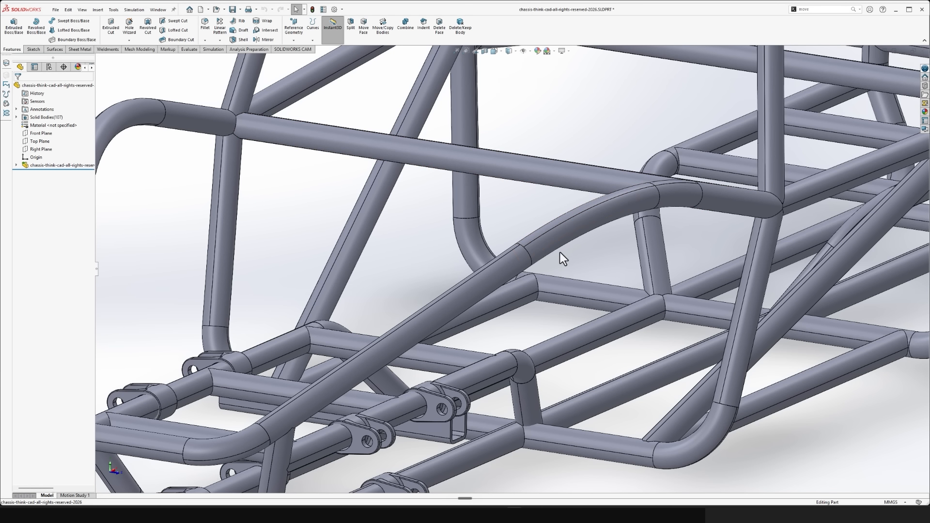
scroll(560, 257, "down", 5)
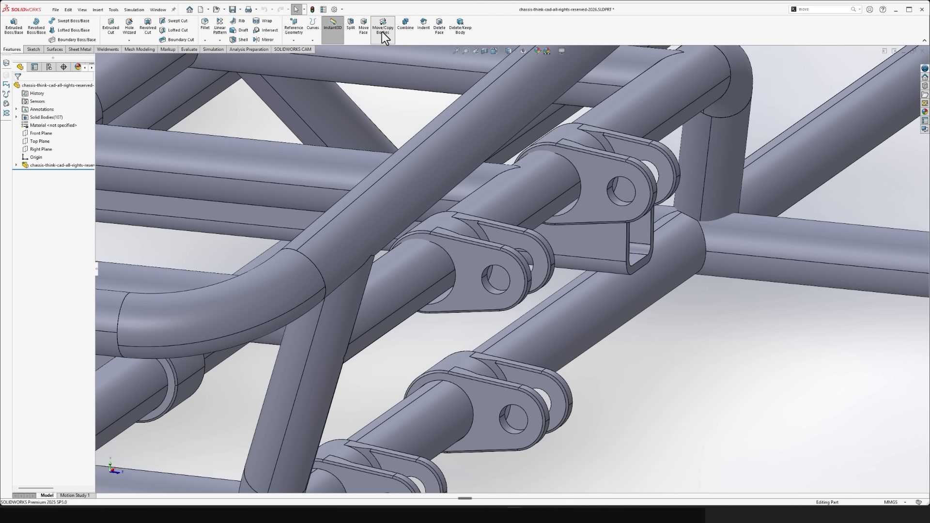
left_click(382, 29)
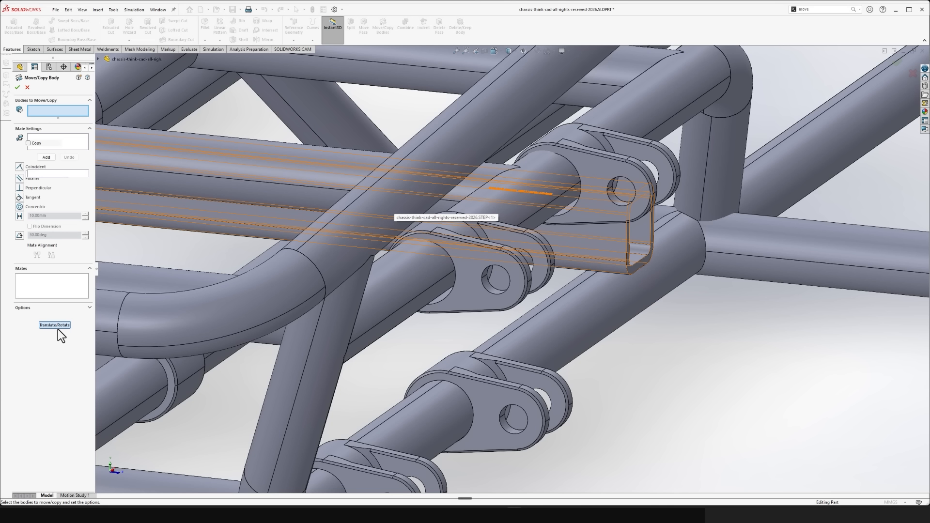
left_click(57, 328)
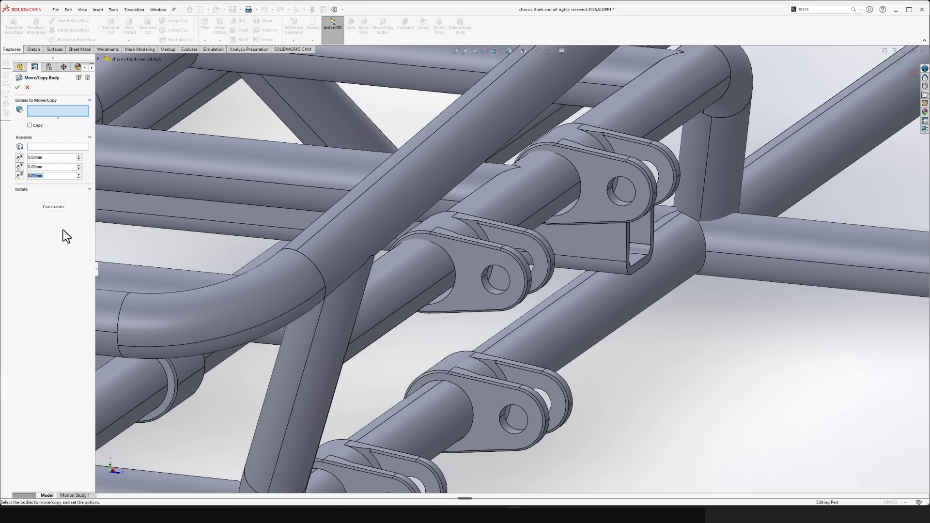
left_click(53, 207)
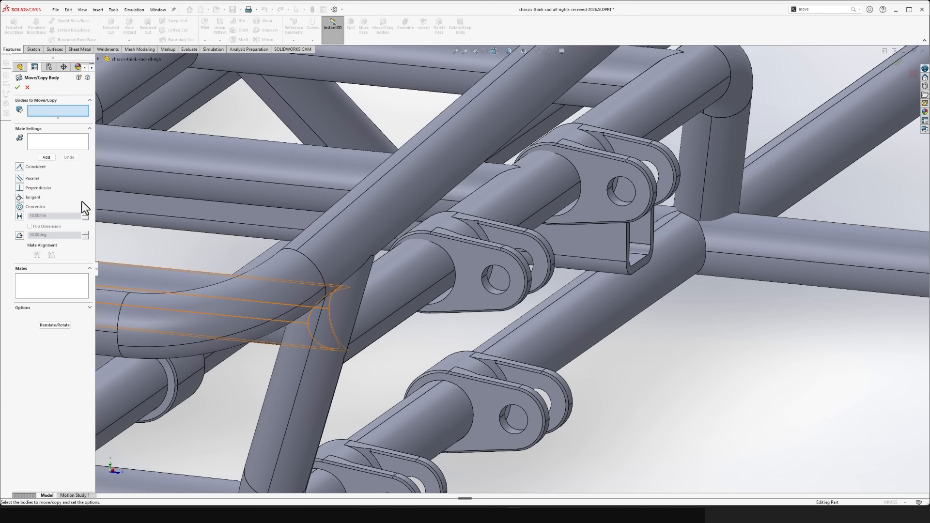
left_click(464, 277)
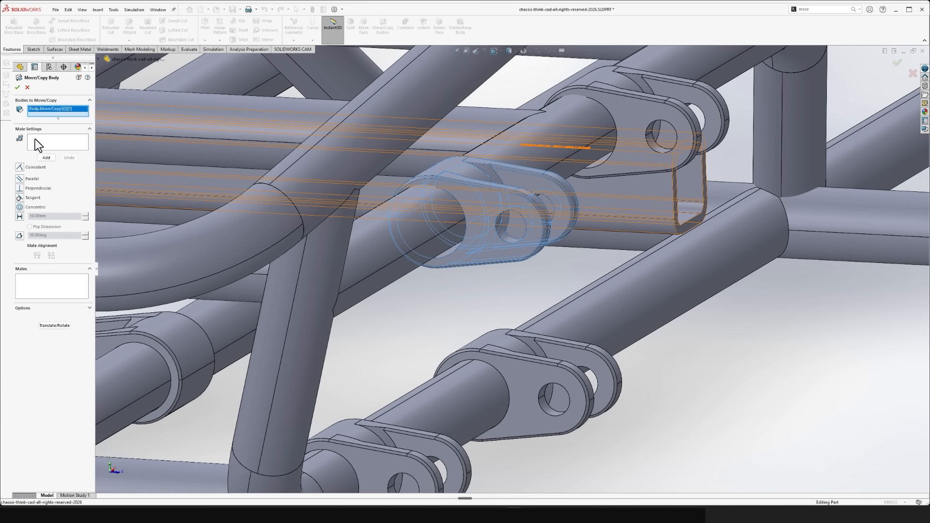
- Align the selected forward bracket with its chassis tube by adding a concentric mate between the bracket's bore and the tube's face
left_click(35, 141)
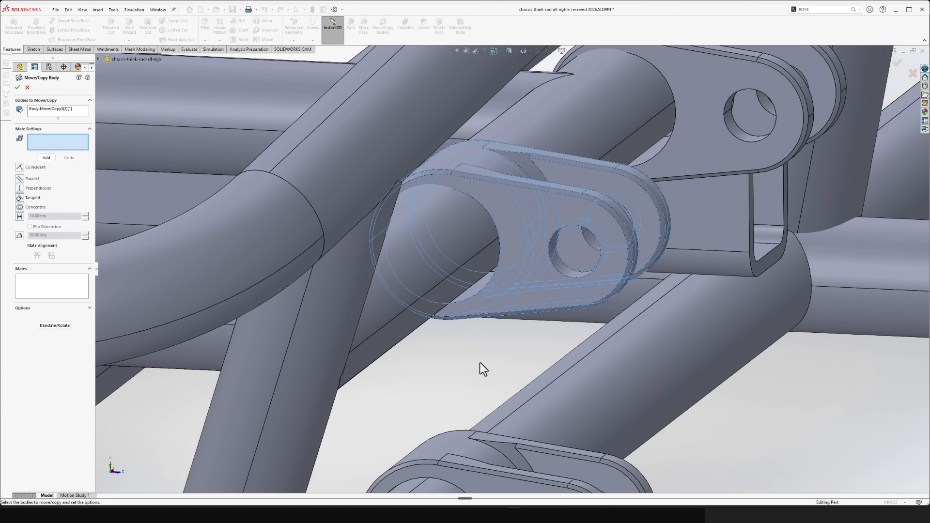
left_click(41, 110)
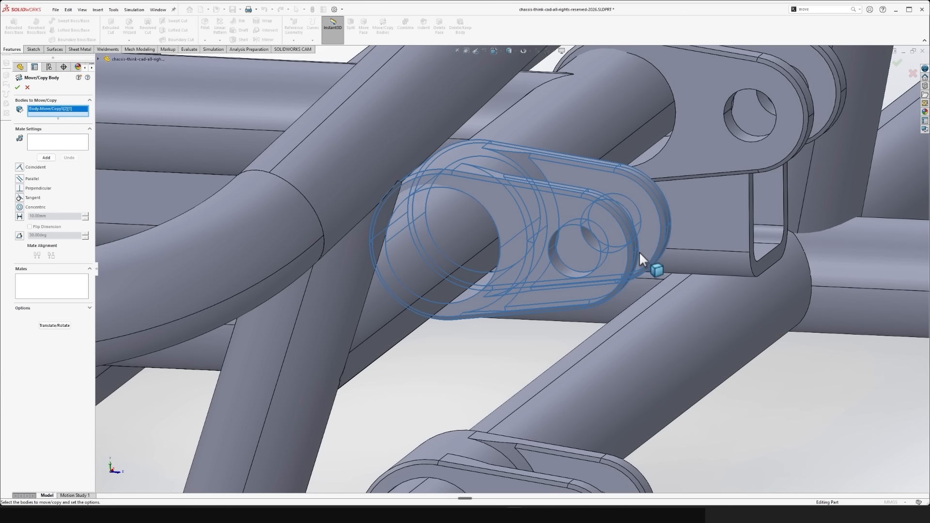
left_click(39, 141)
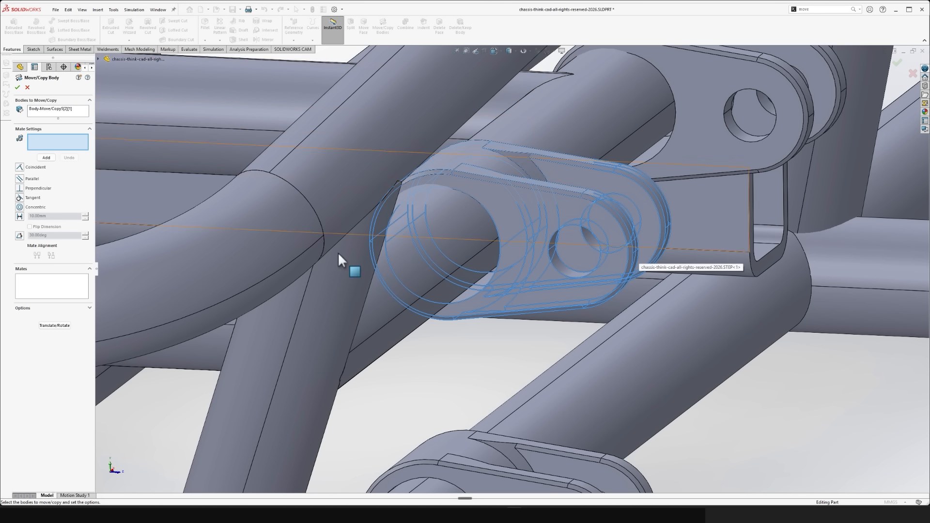
left_click(474, 290)
mouse_move(474, 289)
middle_mouse_down()
mouse_move(511, 277)
mouse_move(486, 287)
mouse_move(498, 254)
mouse_move(427, 253)
mouse_move(466, 280)
middle_mouse_up()
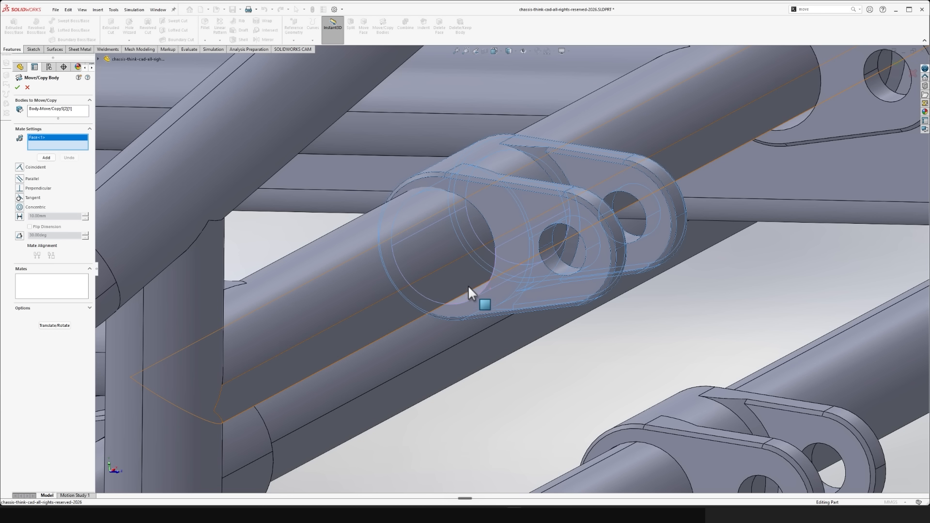
left_click(462, 278)
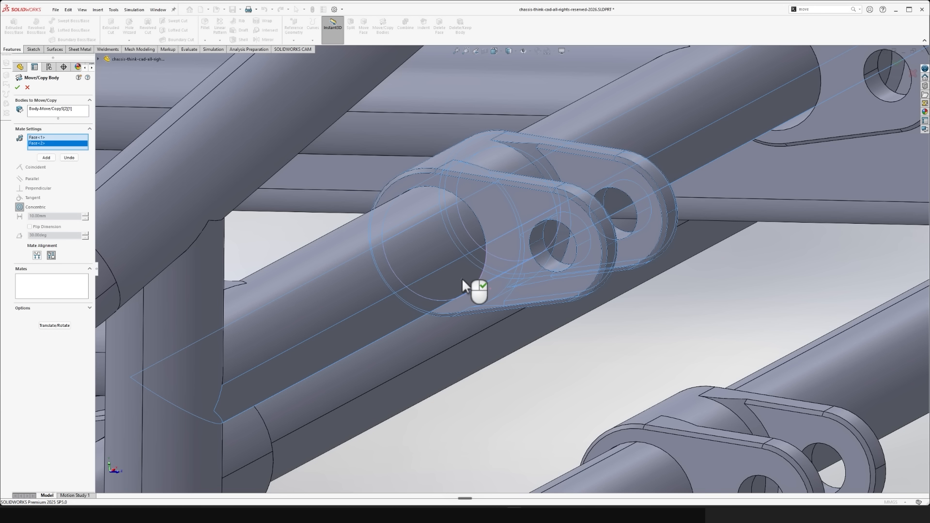
right_click(461, 277)
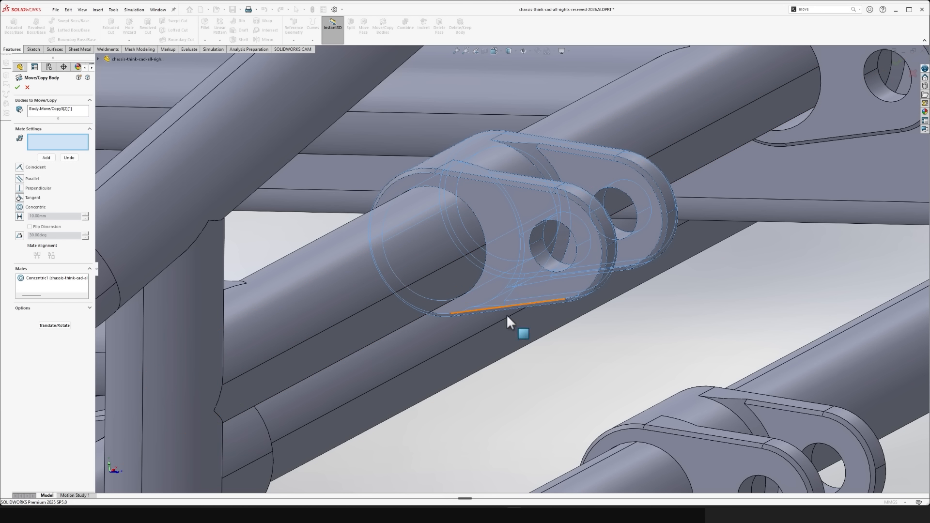
scroll(506, 348, "up", 2)
scroll(509, 345, "down", 1)
scroll(548, 332, "up", 4)
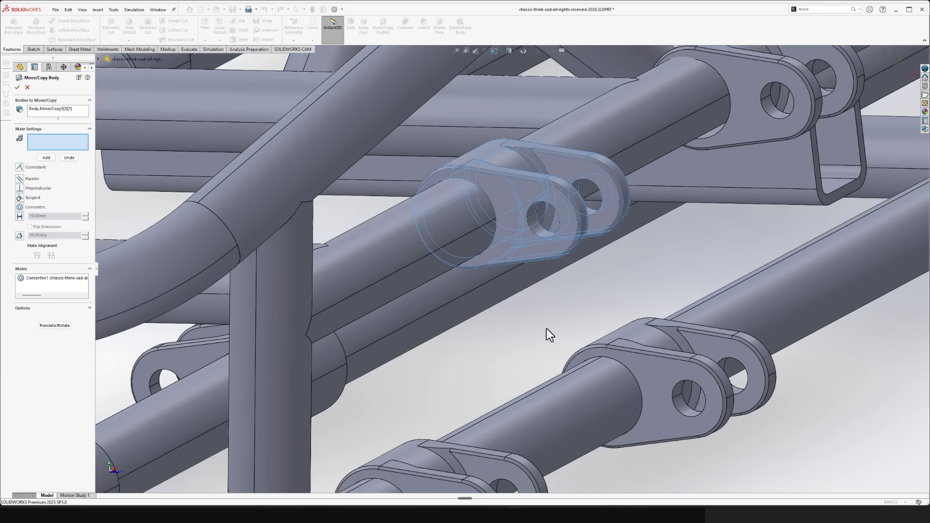
left_click(18, 87)
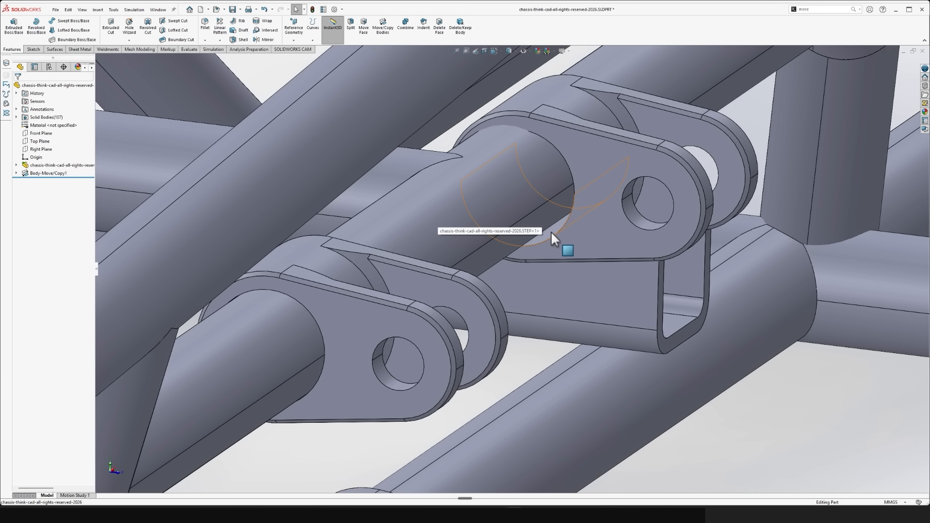
- Reposition the rear bracket above the rectangular tube with Move/Copy Bodies, mating its bore concentric to the upper suspension tube
left_click(551, 231)
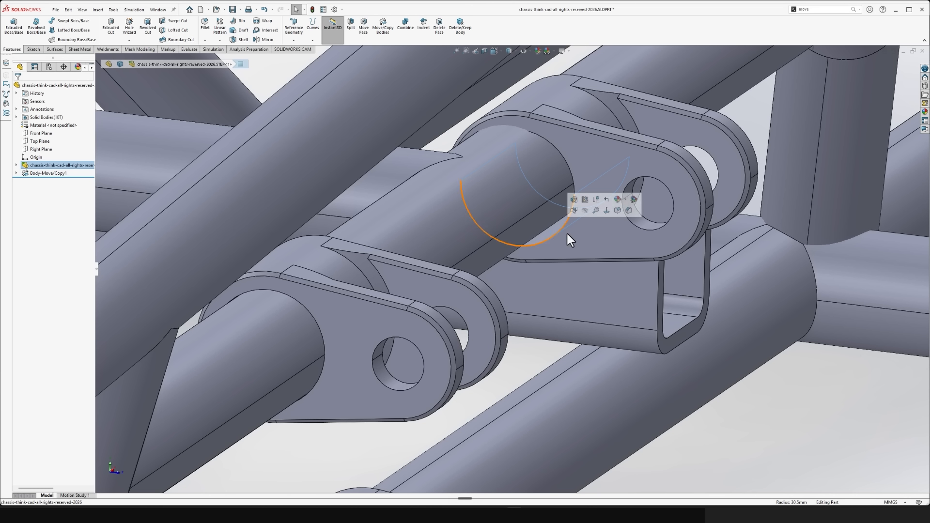
left_click(527, 348)
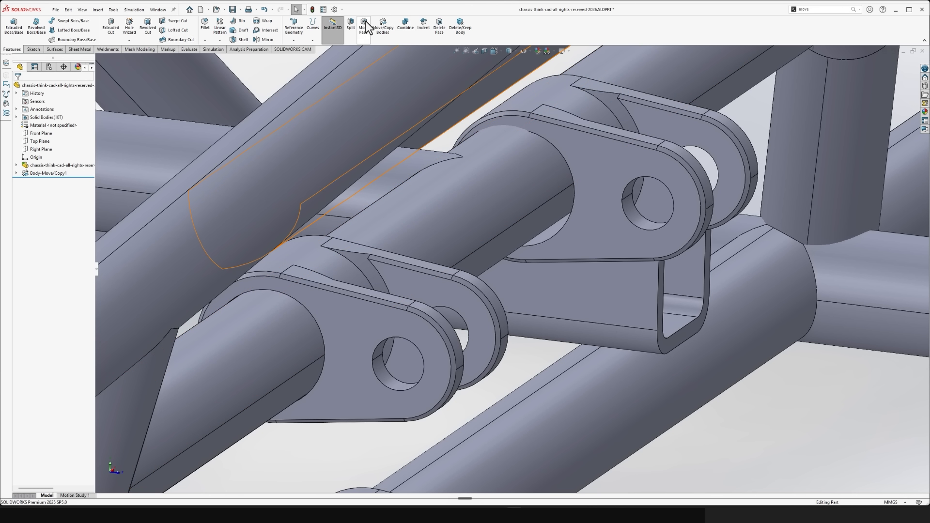
left_click(383, 31)
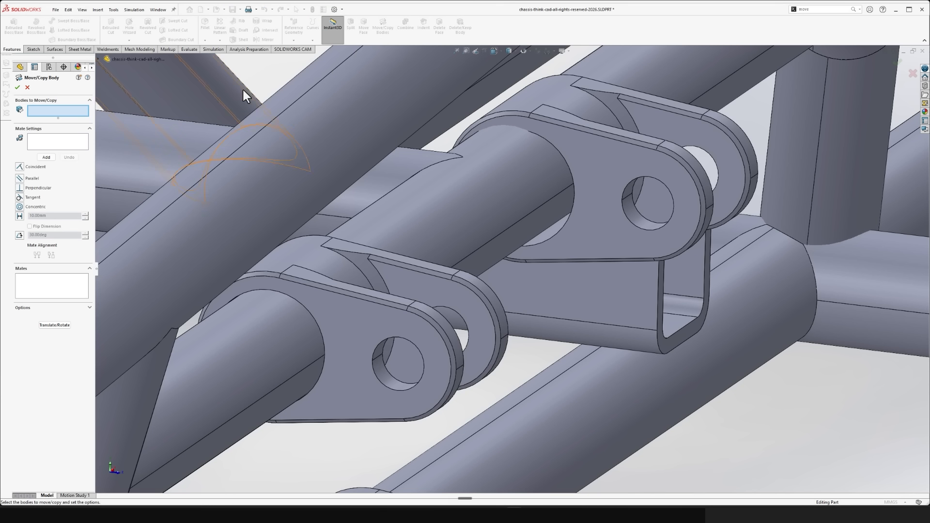
left_click(600, 191)
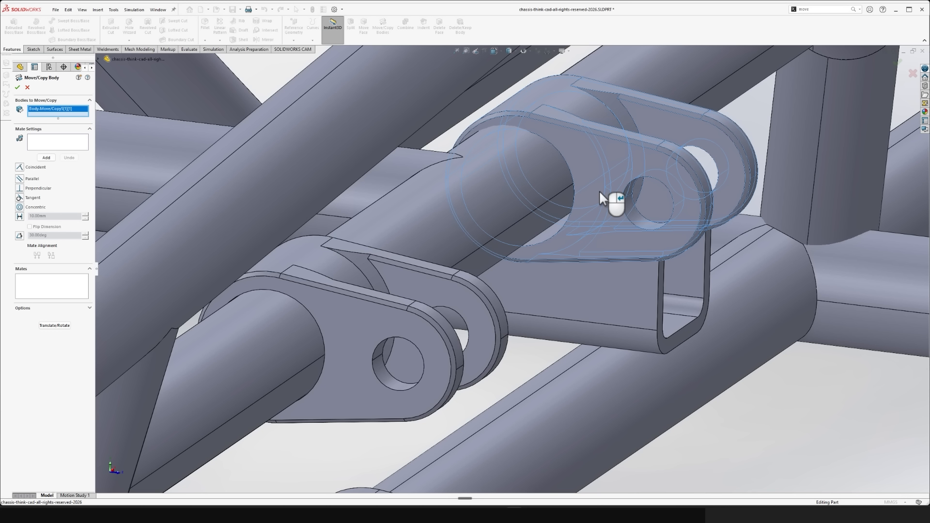
left_click(50, 145)
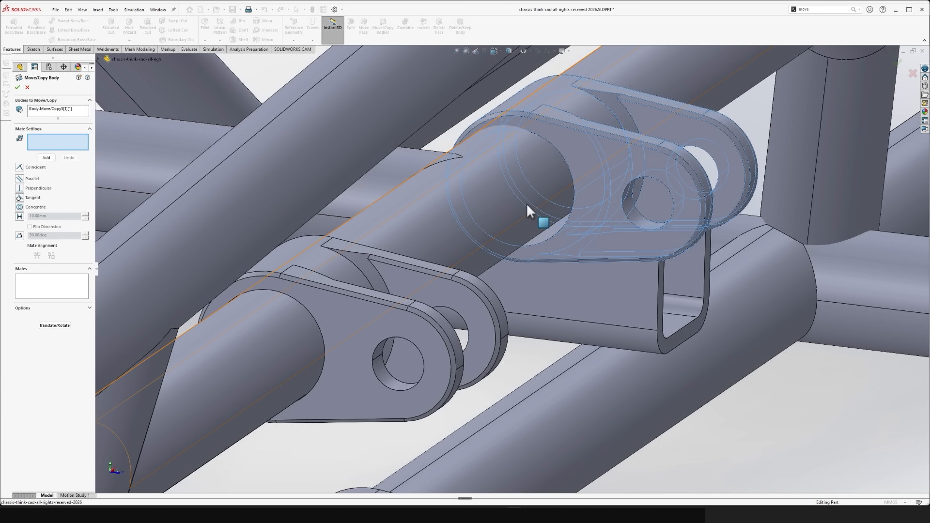
left_click(551, 231)
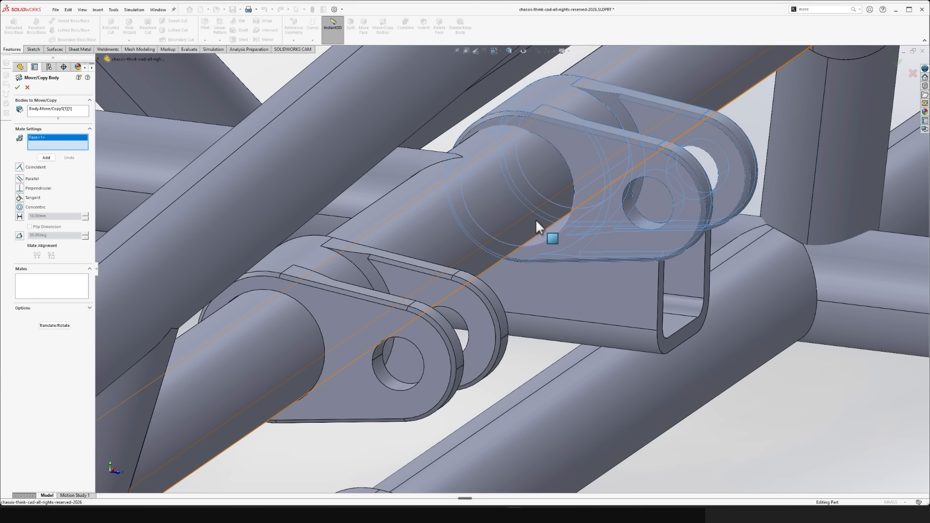
left_click(537, 220)
right_click(536, 220)
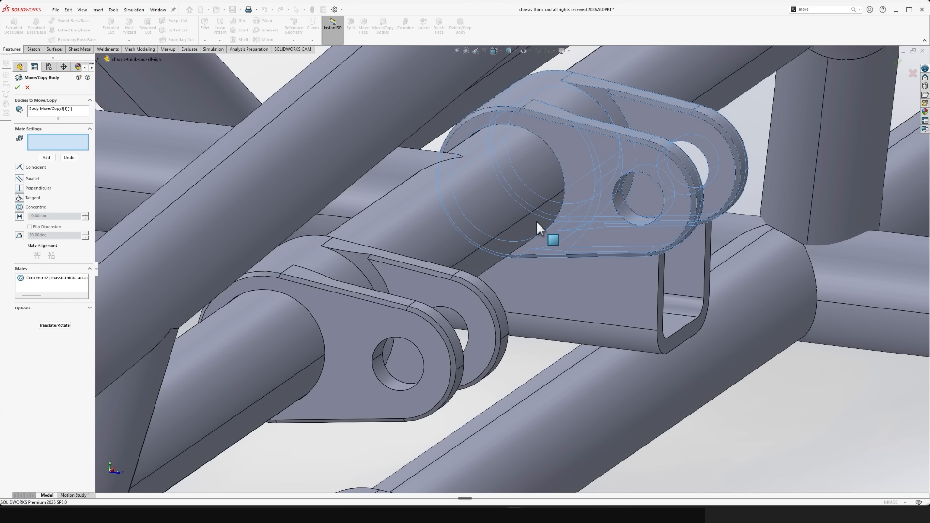
left_click(18, 87)
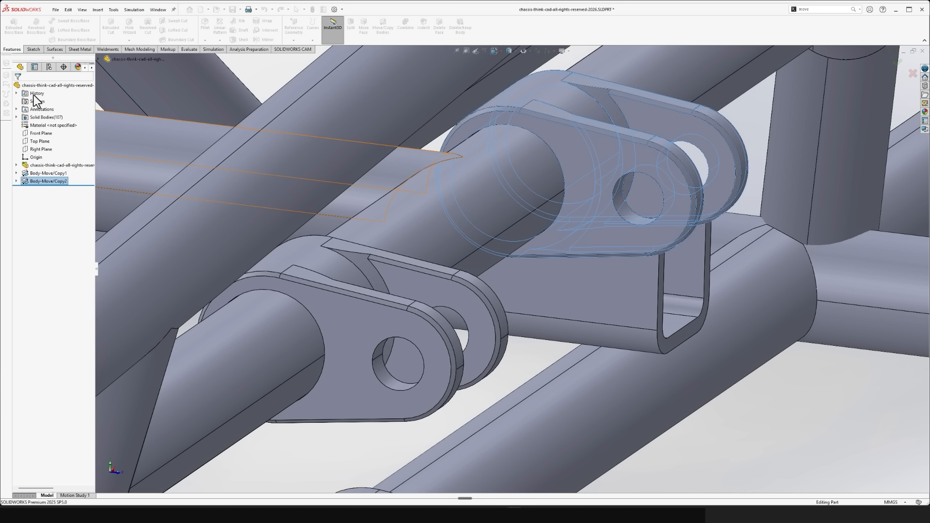
- On the opposite side of the chassis, reposition the forward upper bracket with Move/Copy Bodies by mating its bore concentric to the tube
scroll(519, 243, "up", 4)
scroll(520, 250, "up", 4)
middle_click_drag(491, 335, 446, 210)
middle_click_drag(536, 291, 508, 246)
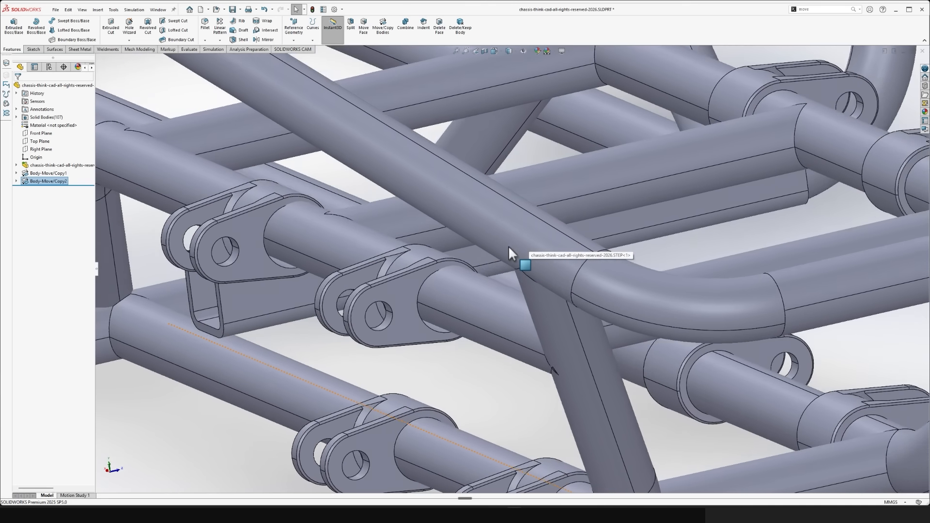
scroll(506, 251, "down", 6)
scroll(518, 266, "up", 4)
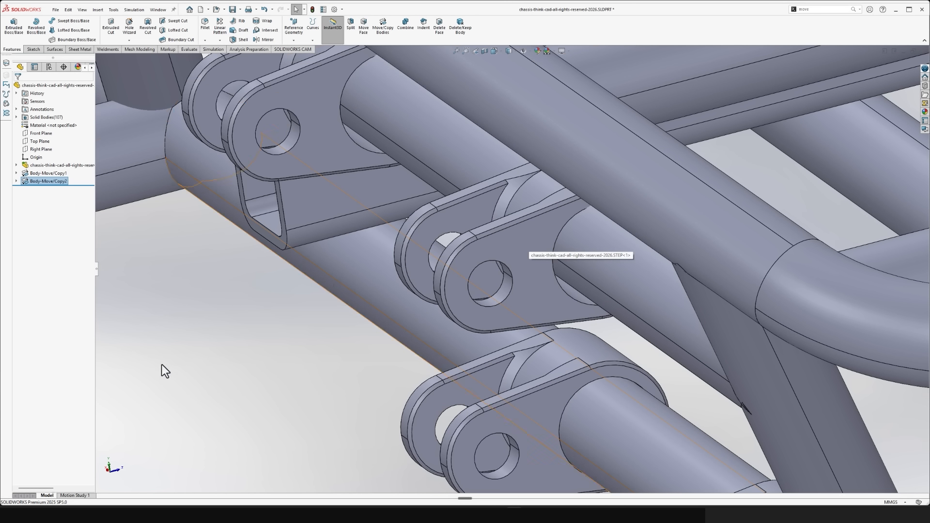
left_click(365, 28)
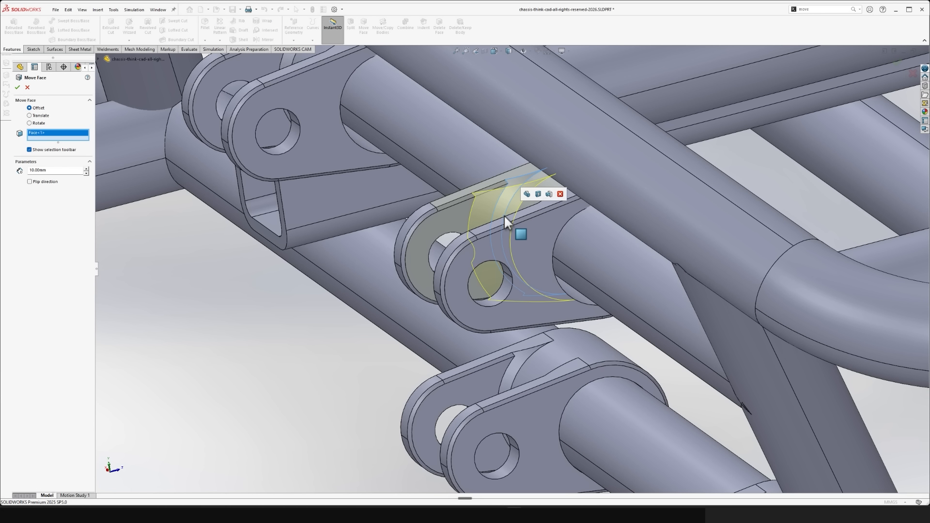
left_click(28, 87)
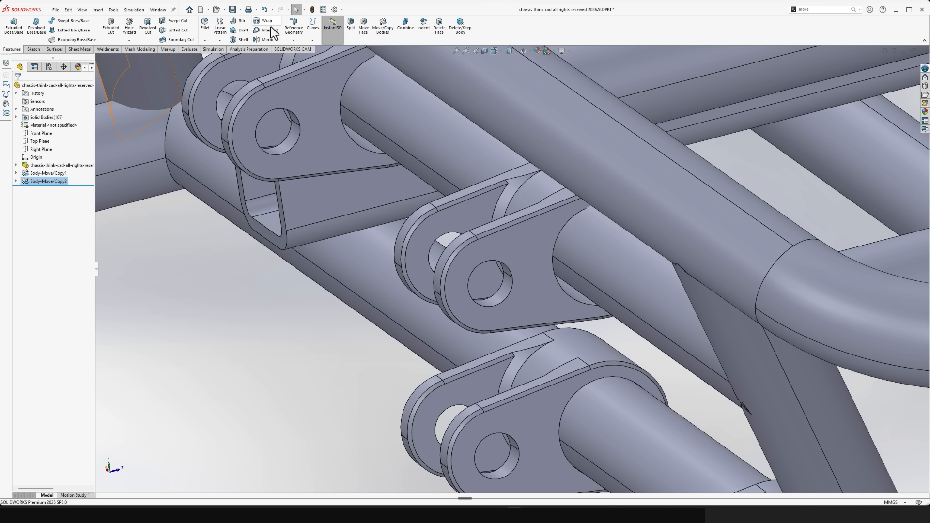
left_click(388, 32)
left_click(490, 237)
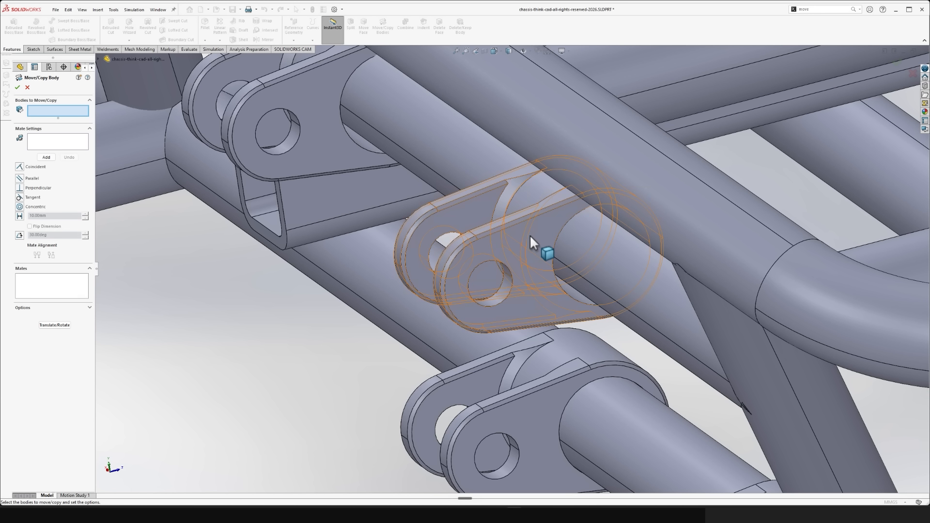
left_click(65, 147)
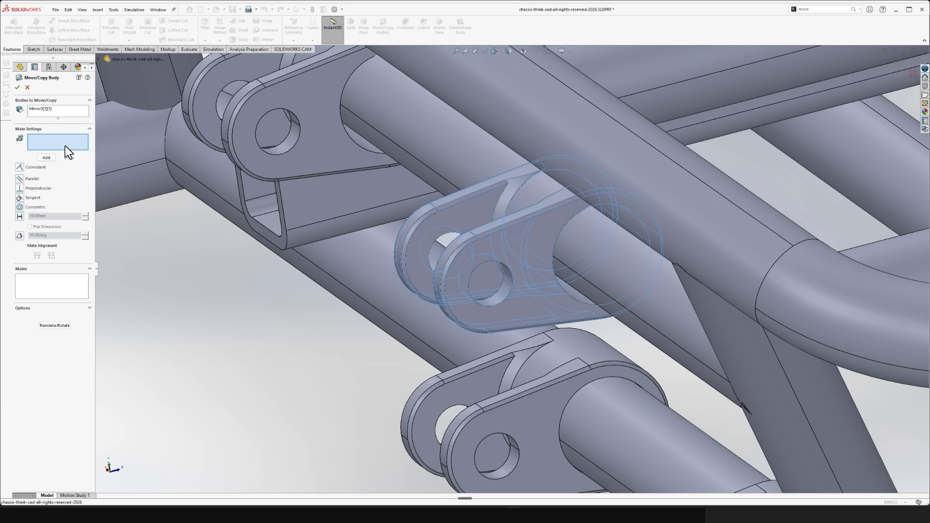
left_click(577, 294)
left_click(580, 283)
right_click(581, 283)
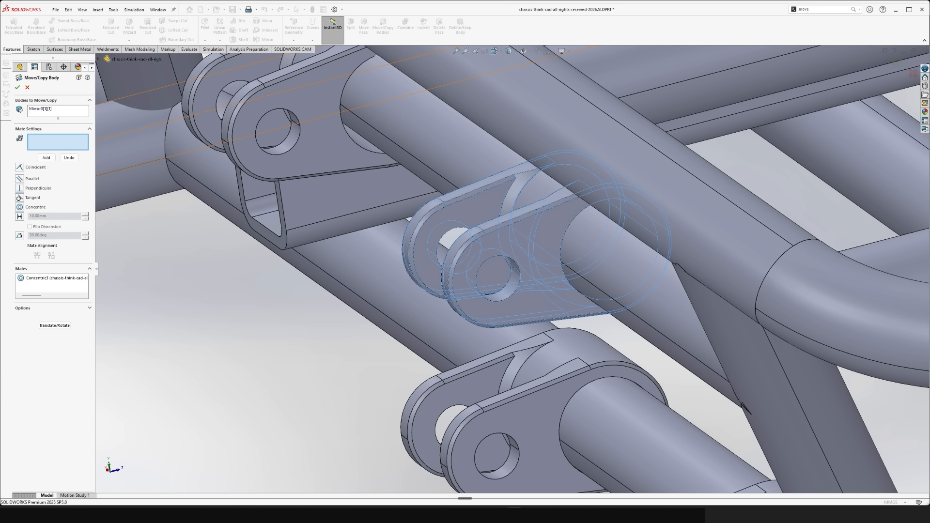
left_click(17, 88)
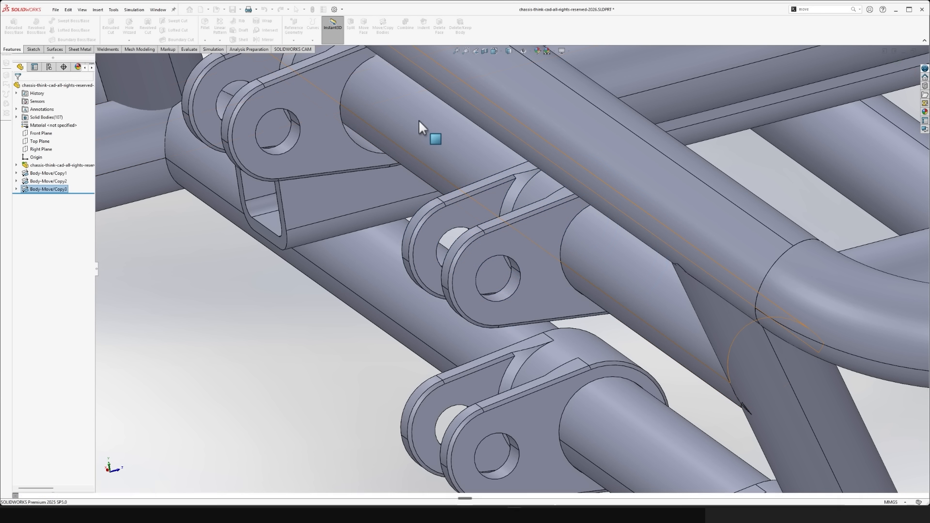
- Reposition the opposite side's rear upper bracket, above the rectangular tube, with Move/Copy Bodies and a concentric mate to its tube
left_click(328, 104)
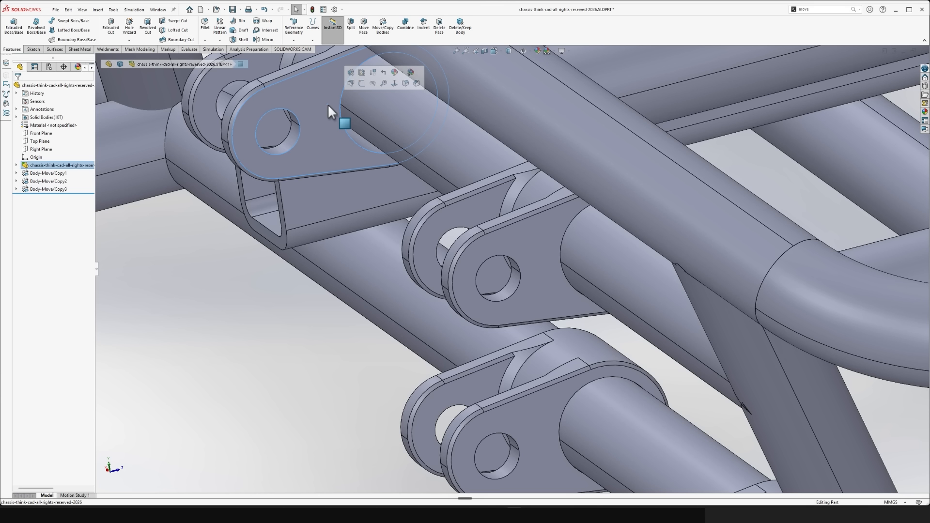
left_click(383, 30)
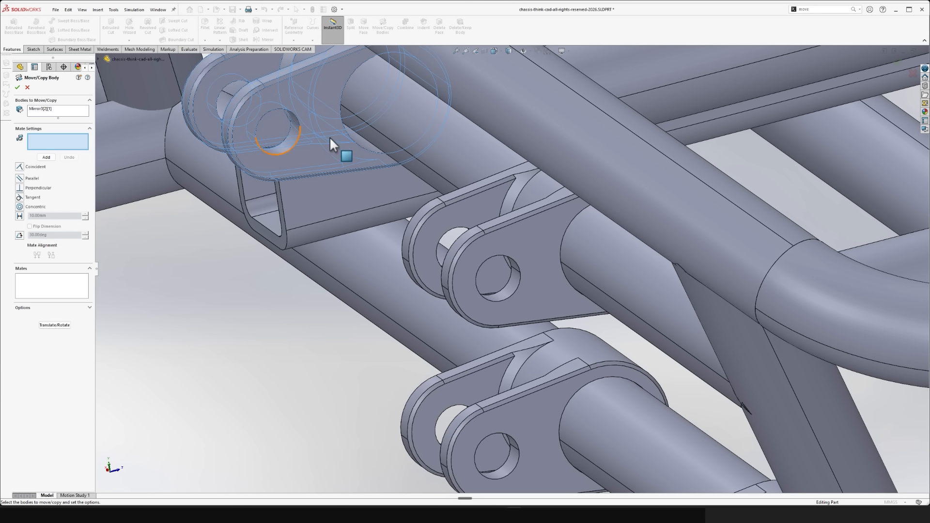
left_click(364, 141)
left_click(373, 129)
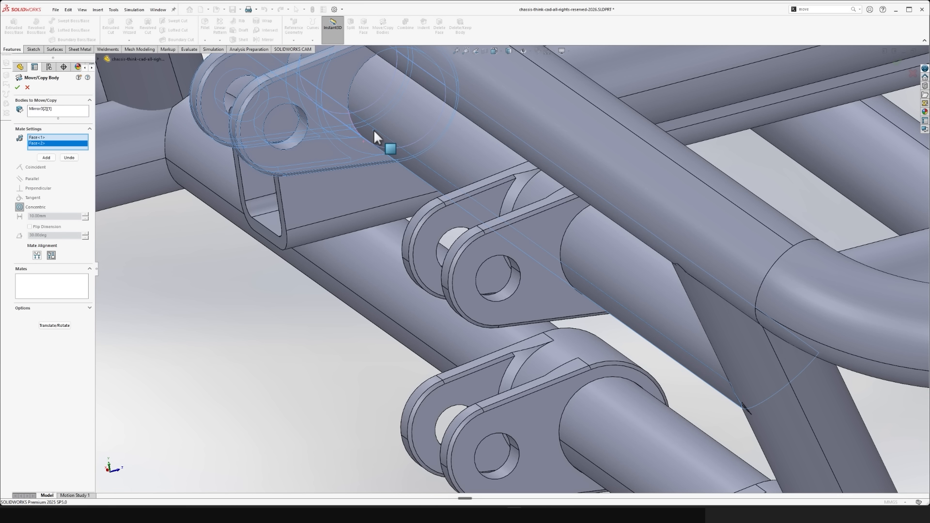
right_click(374, 129)
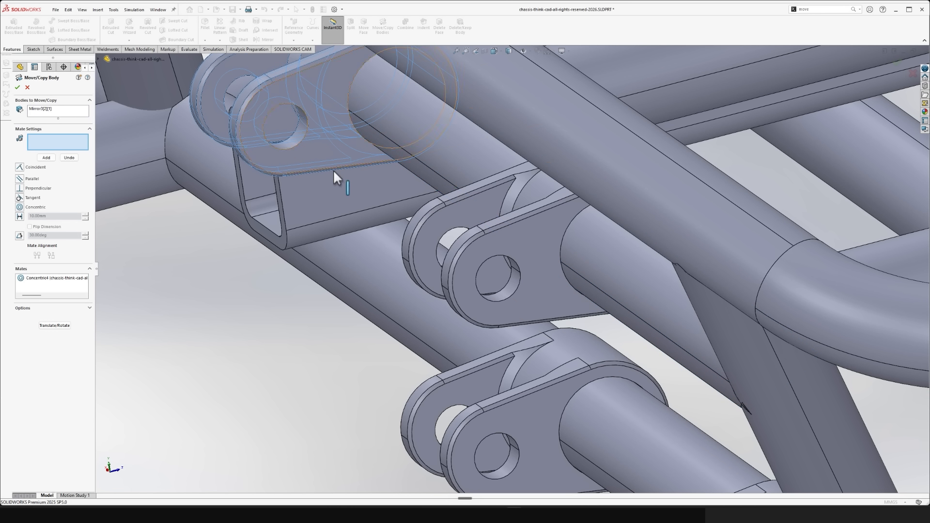
left_click(18, 88)
scroll(238, 373, "up", 6)
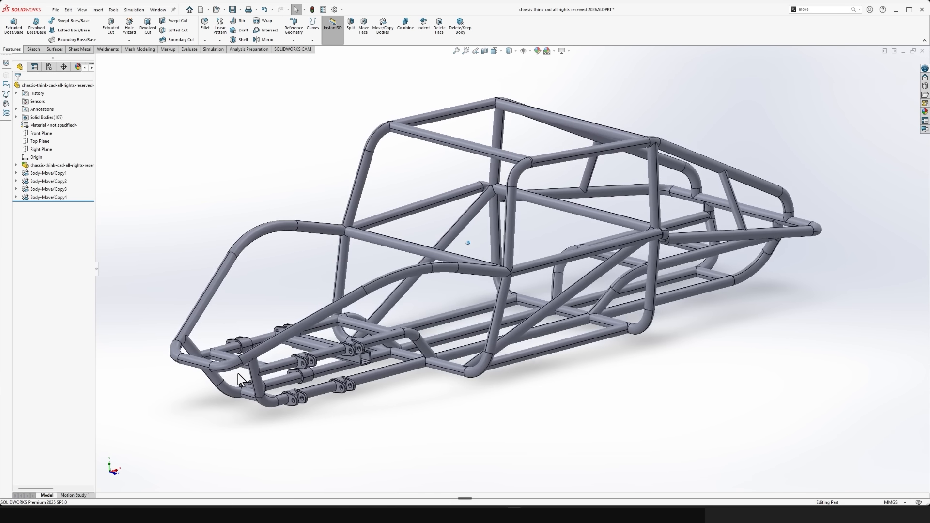
- Make an assembly from the chassis part, saving the part as 1chassis-think-cad-all-rights-reserved-2026 for insertion
key("ctrl+s")
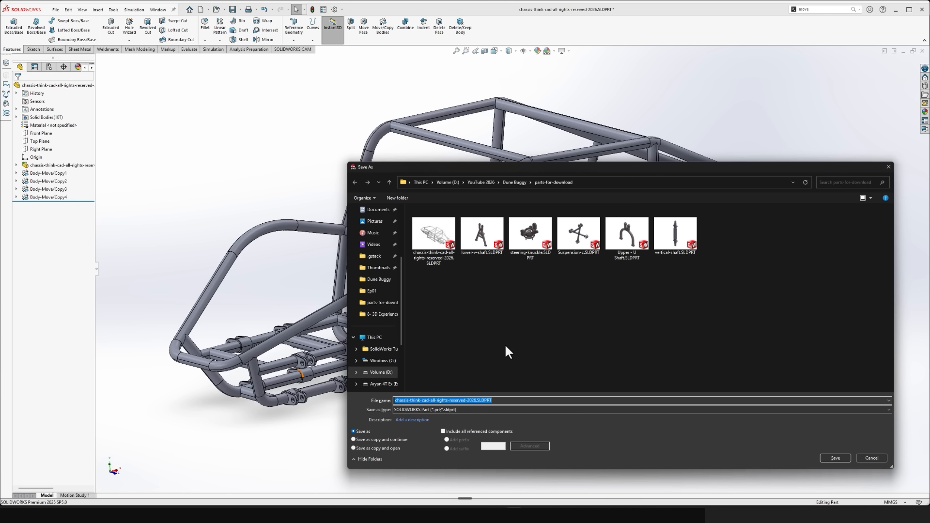
key("Escape")
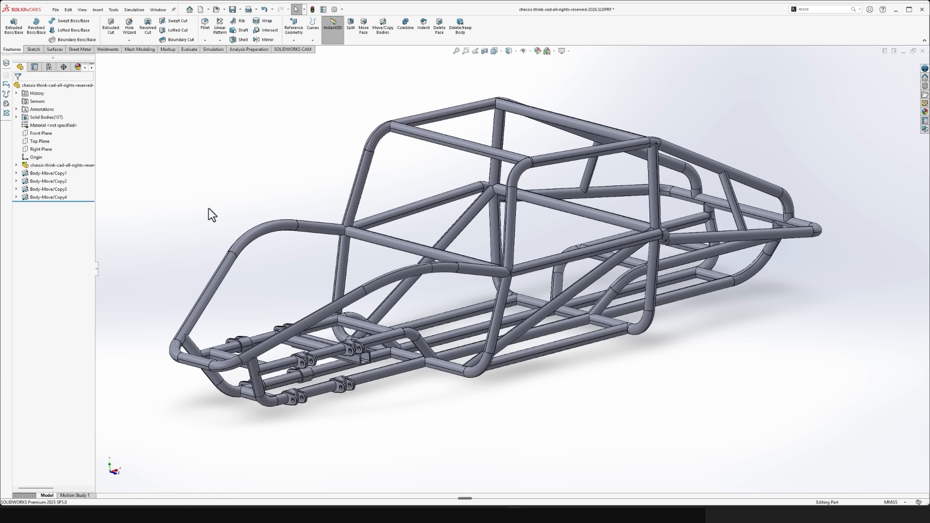
left_click(55, 10)
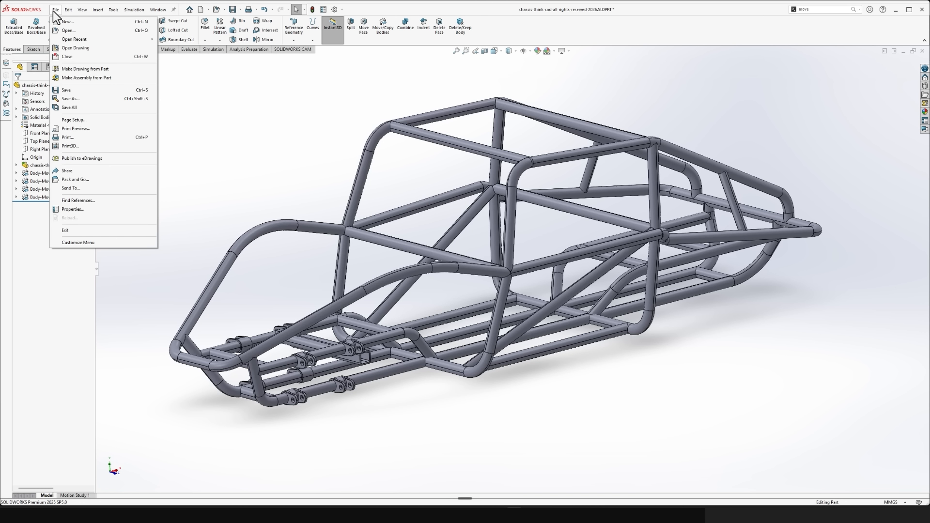
left_click(77, 80)
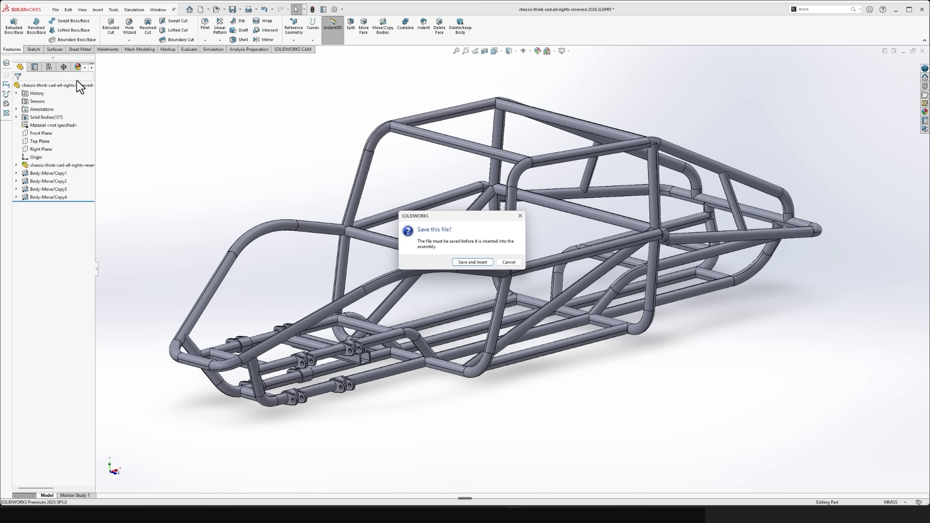
left_click(473, 263)
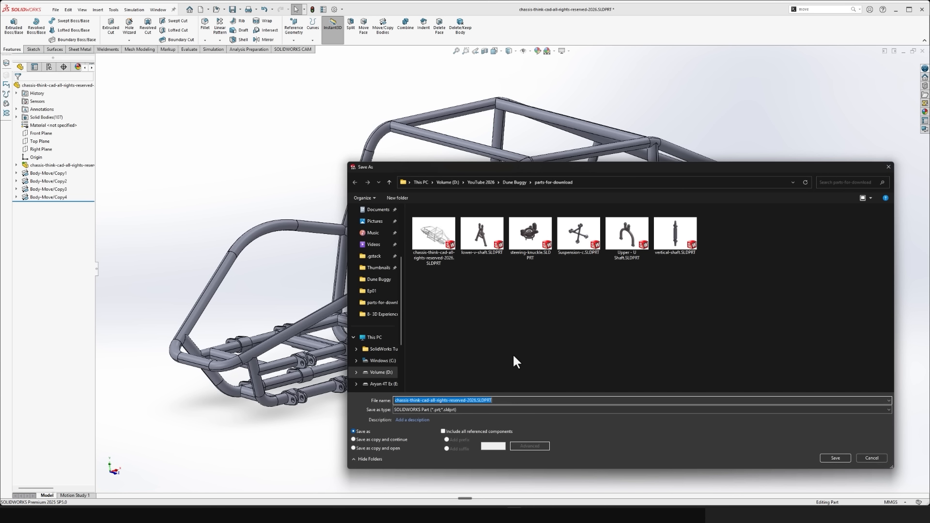
left_click(394, 401)
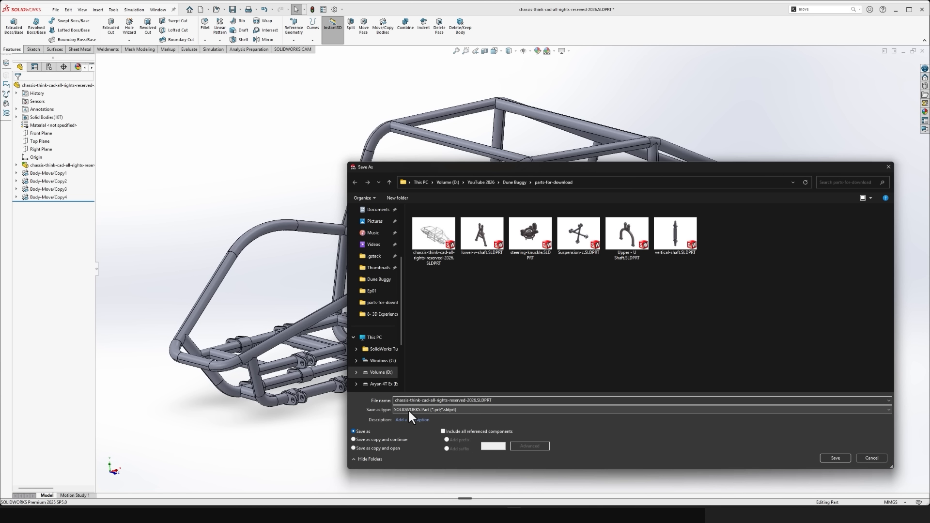
type("1")
key("Return")
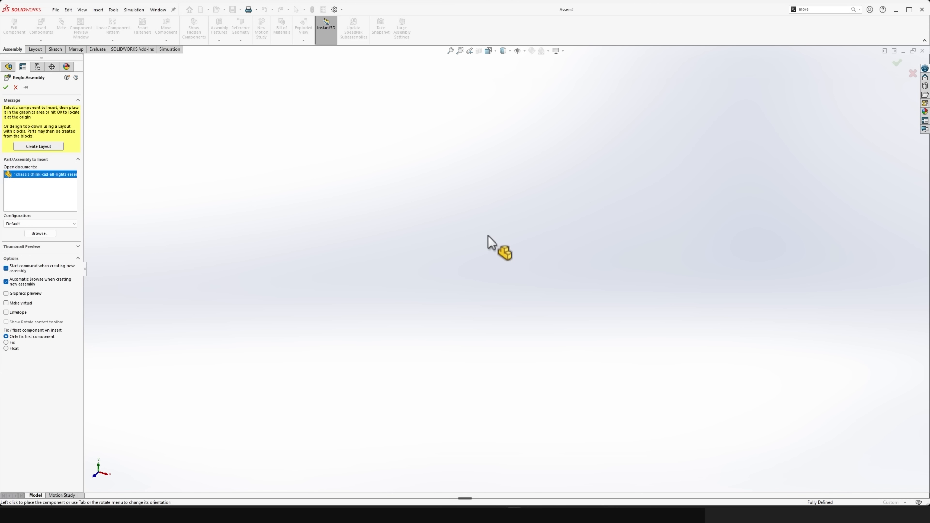
left_click(493, 430)
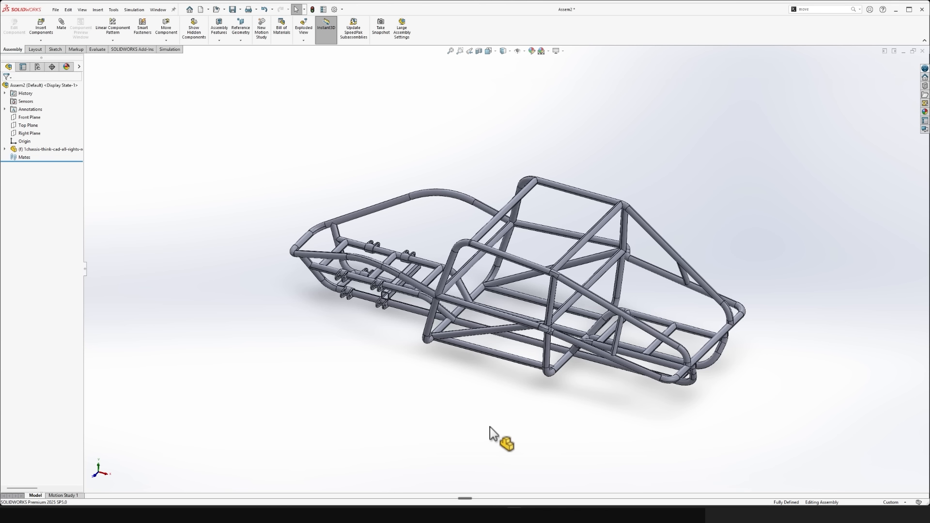
middle_click_drag(501, 418, 519, 420)
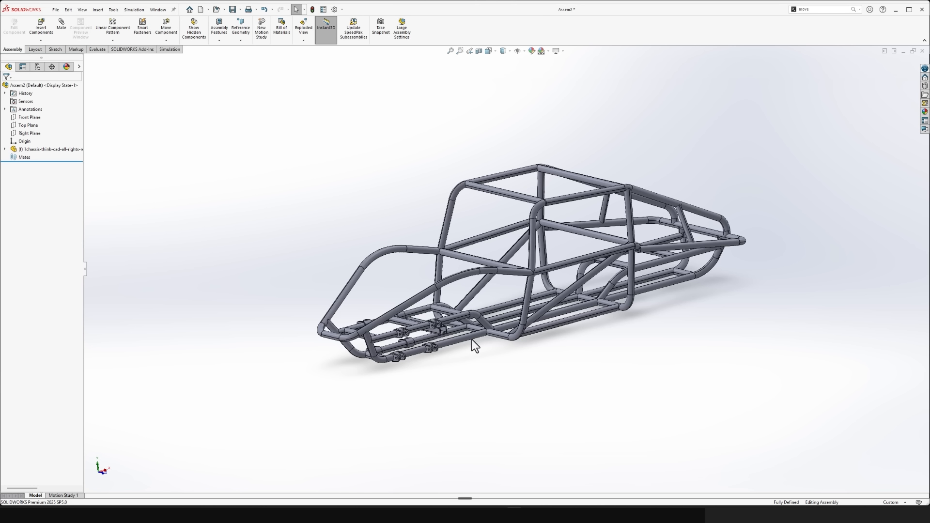
left_click(50, 150)
key("Delete")
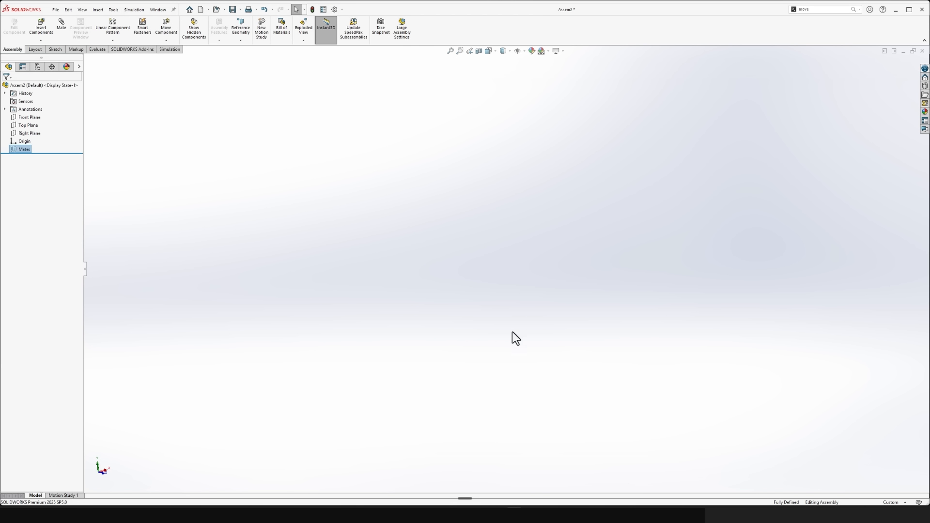
left_click(923, 51)
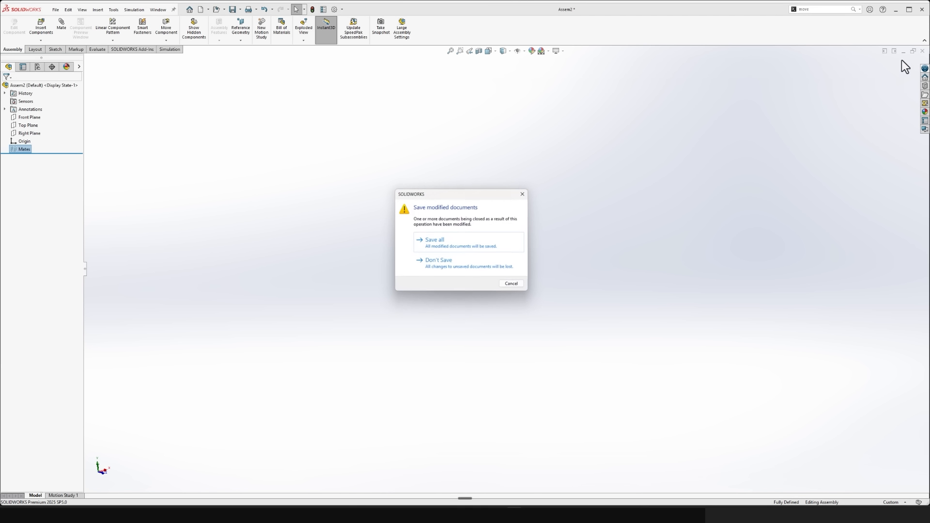
left_click(436, 265)
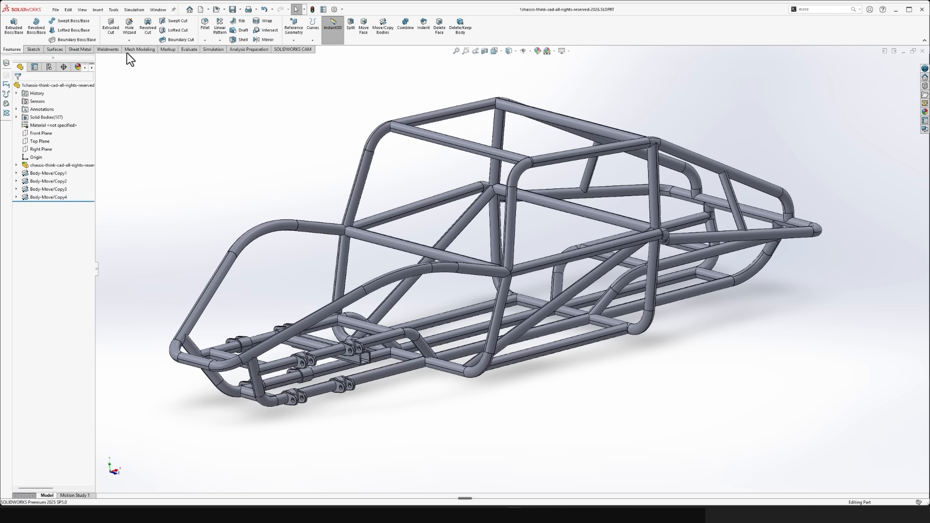
- Make a new assembly from the saved chassis part and fix the chassis at the assembly origin
left_click(56, 13)
left_click(79, 82)
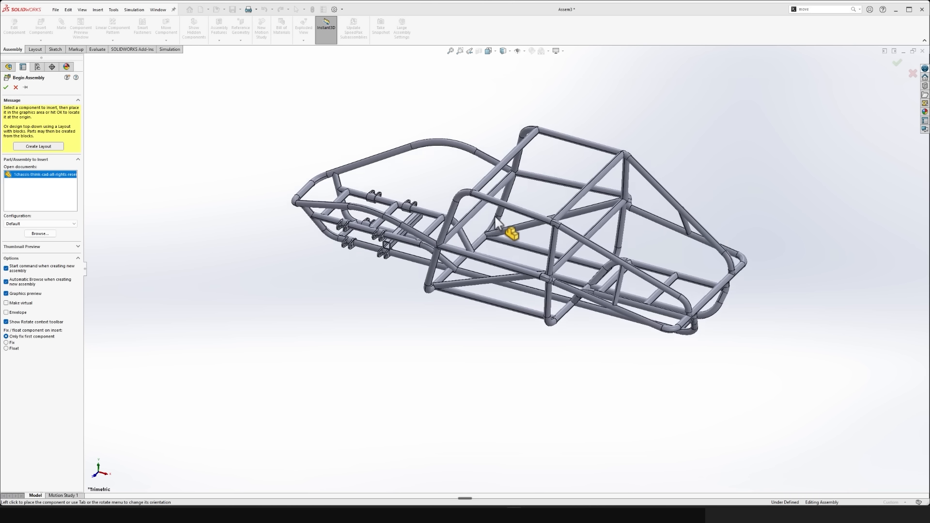
left_click(5, 88)
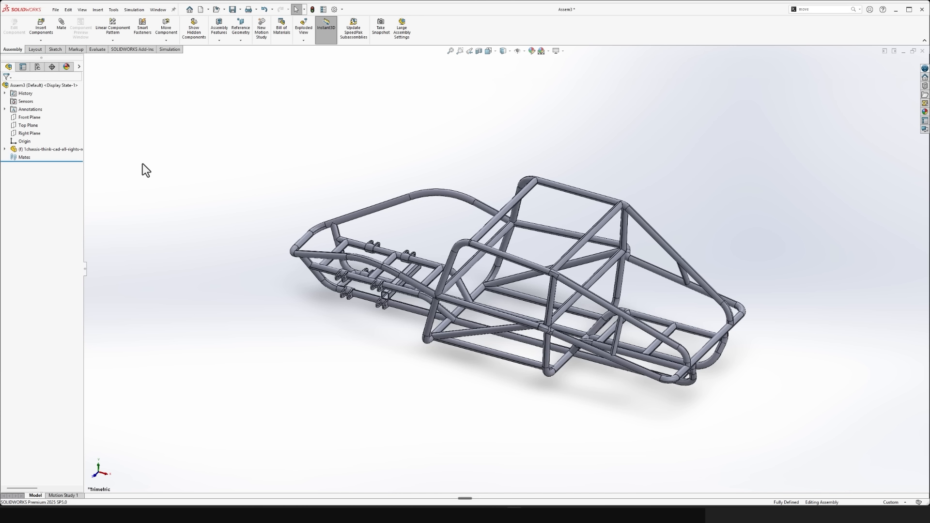
middle_click_drag(145, 168, 239, 260)
scroll(238, 260, "down", 3)
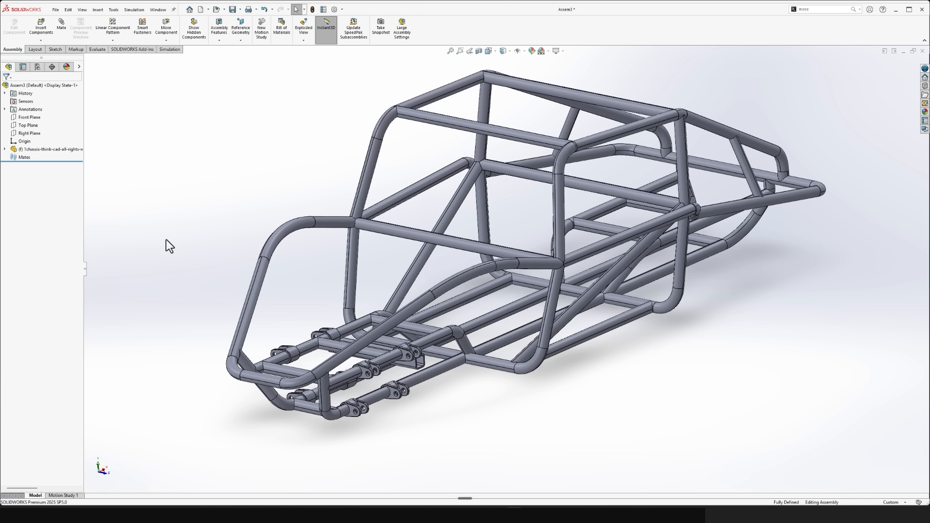
- Insert the lower-v-shaft part from the parts-for-download folder and place it beside the front of the chassis
left_click(38, 30)
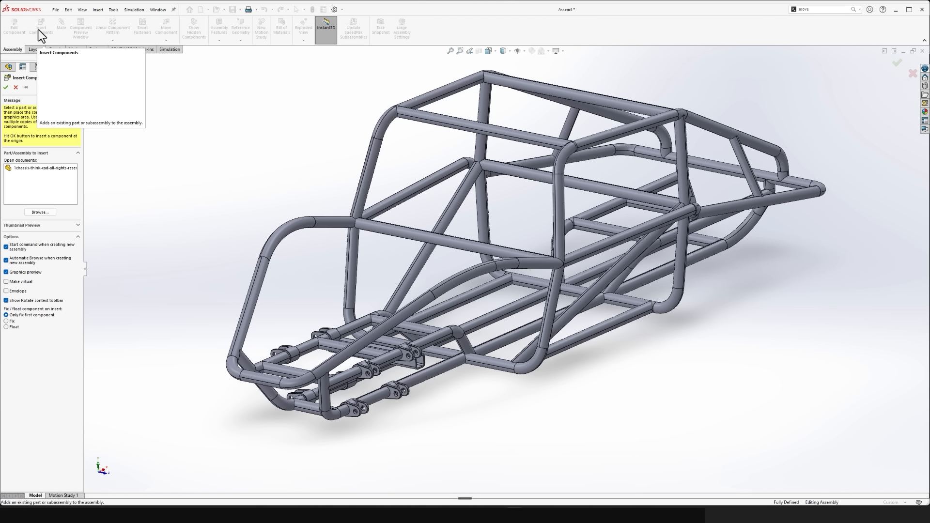
left_click(40, 212)
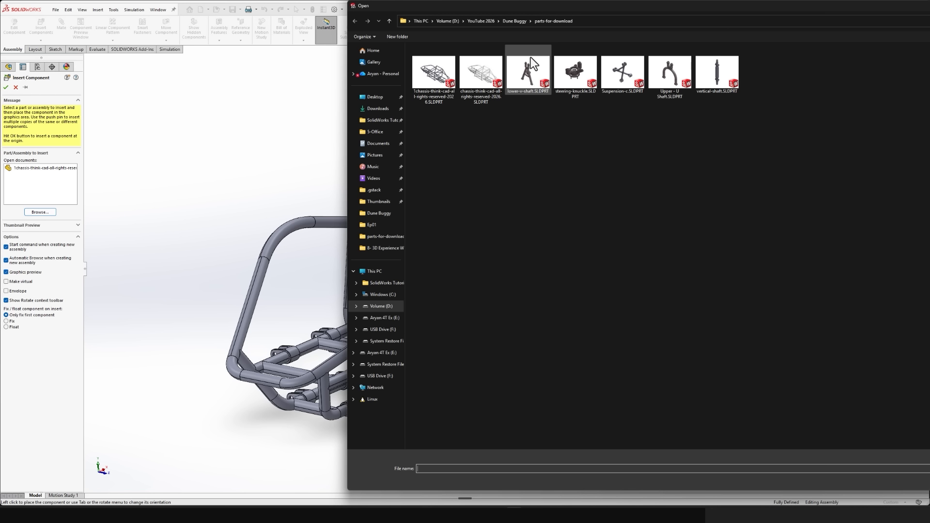
double_click(531, 75)
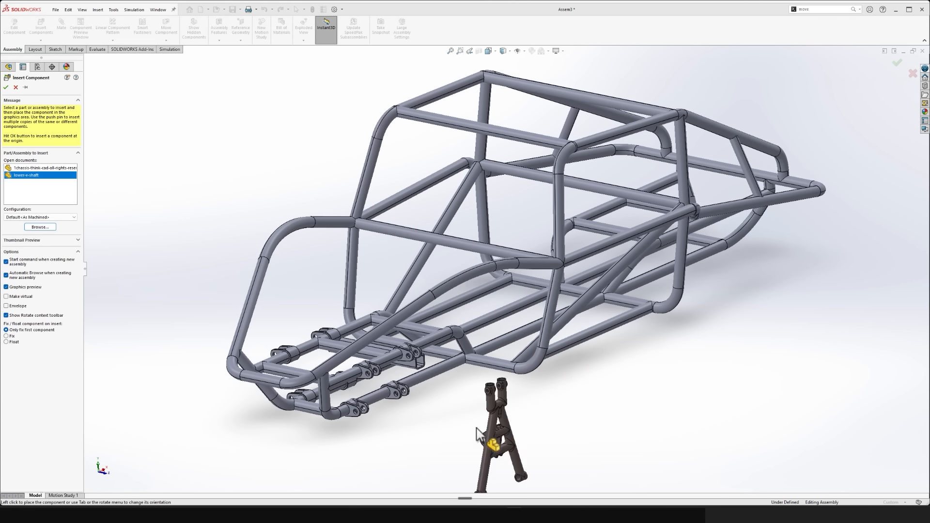
left_click(450, 389)
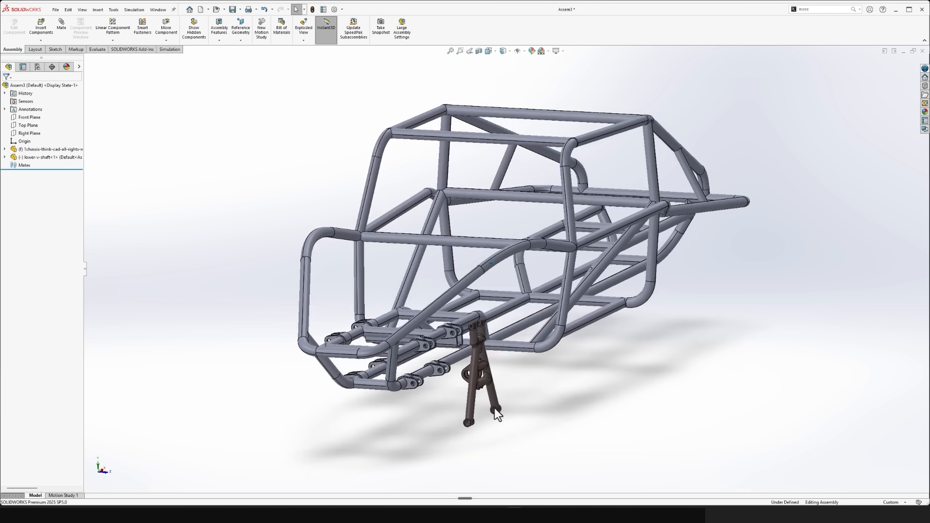
- Rotate the lower V-shaft to lie flat and move it beside the chassis's lower front brackets, bushings facing the tube
middle_click_drag(495, 408, 629, 357)
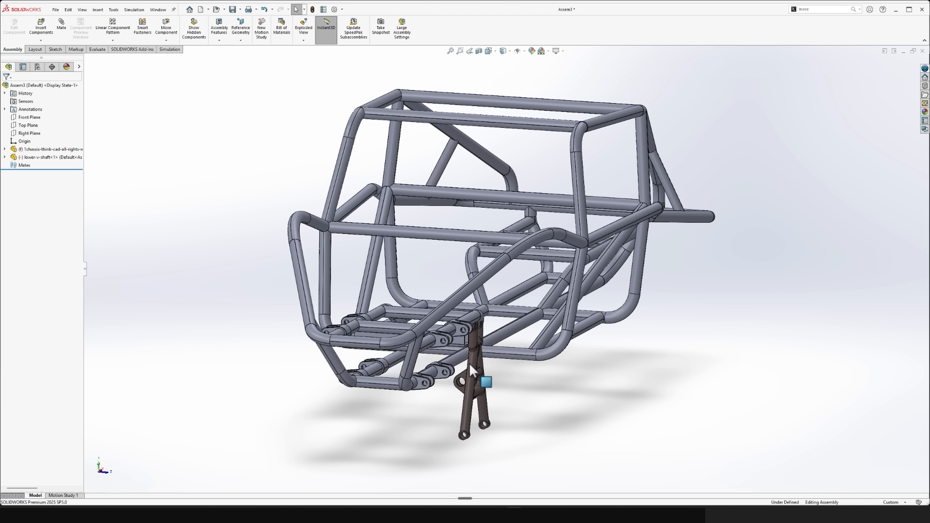
left_click_drag(479, 367, 733, 294)
left_click(751, 275)
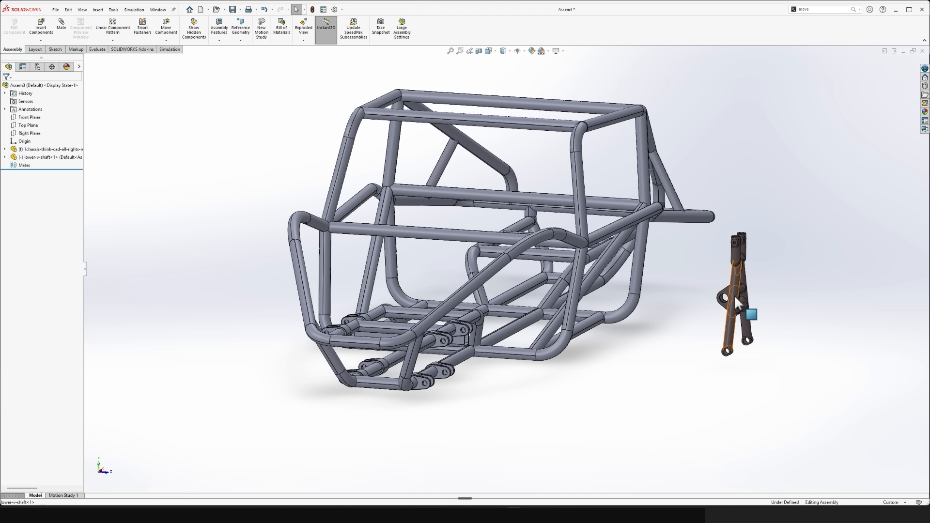
right_click_drag(734, 295, 524, 240)
left_click_drag(510, 241, 495, 225)
left_click_drag(435, 235, 397, 196)
left_click(640, 360)
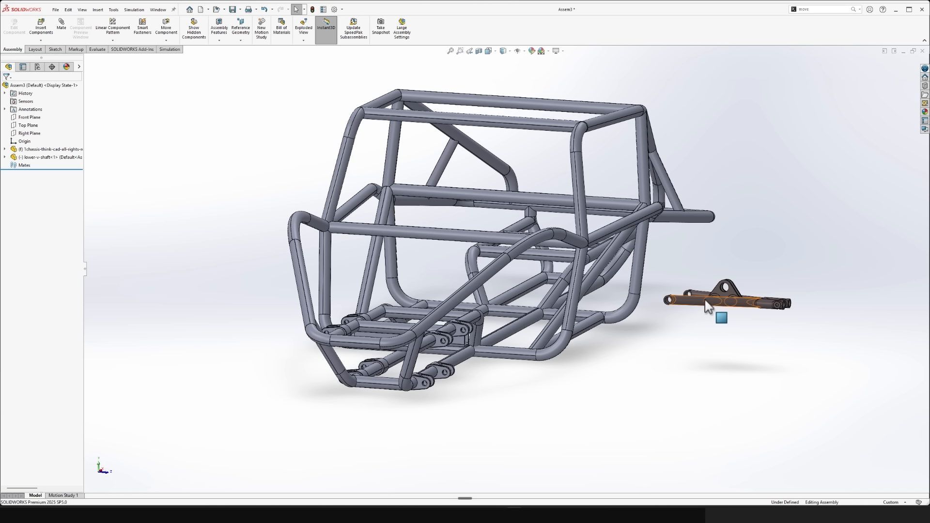
left_click_drag(705, 300, 466, 391)
left_click(443, 461)
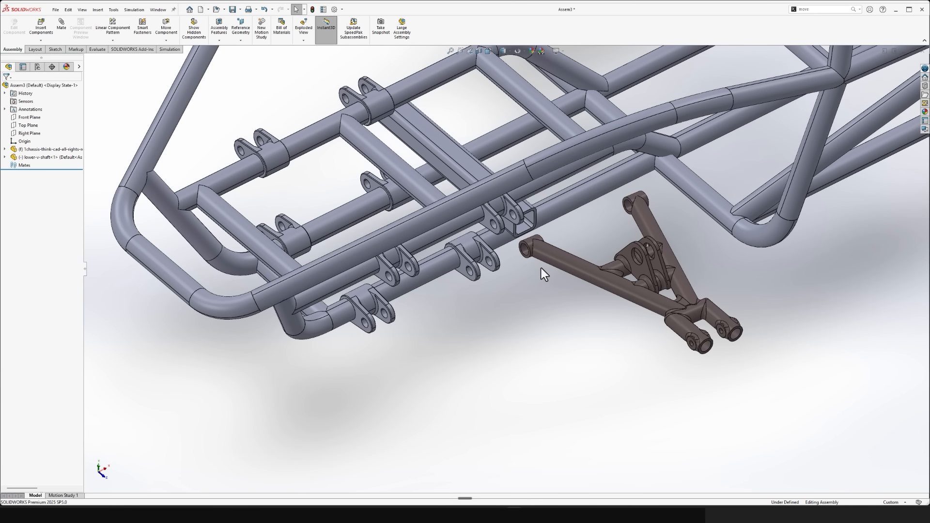
left_click_drag(542, 269, 414, 347)
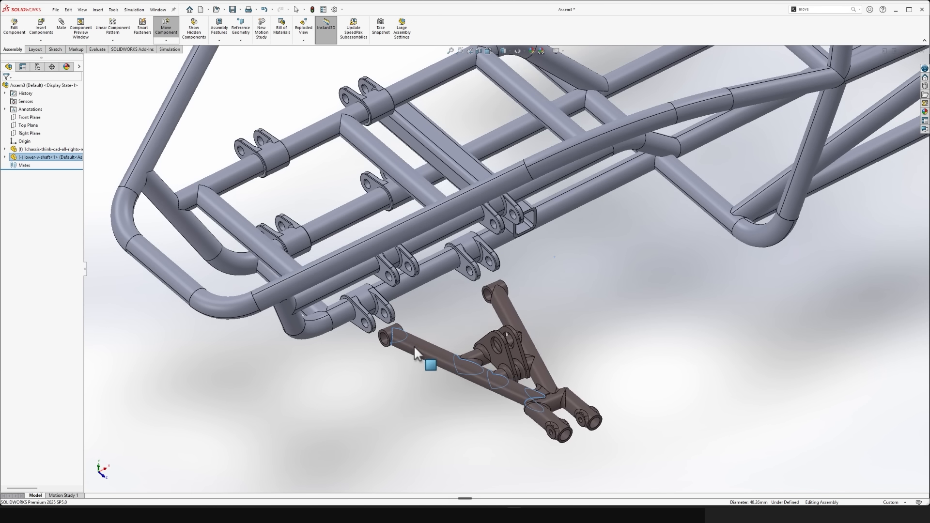
key("Escape")
- Add a concentric mate between the lower V-shaft's front bushing bore and the hole in the lower forward bracket
scroll(420, 309, "down", 5)
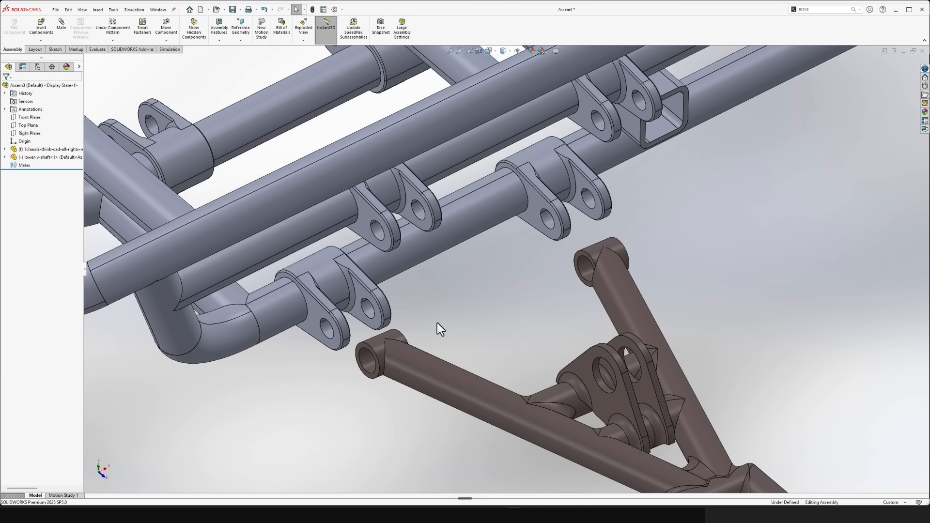
left_click(62, 31)
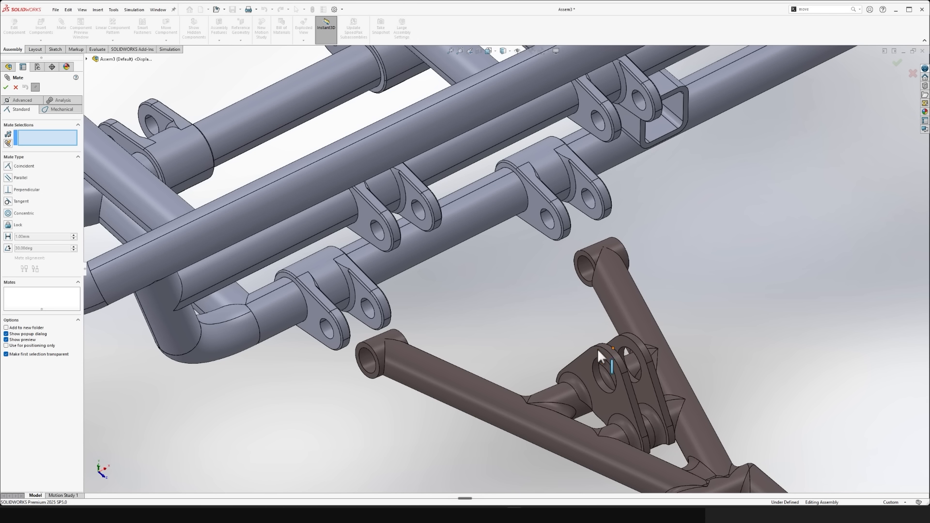
scroll(408, 339, "down", 5)
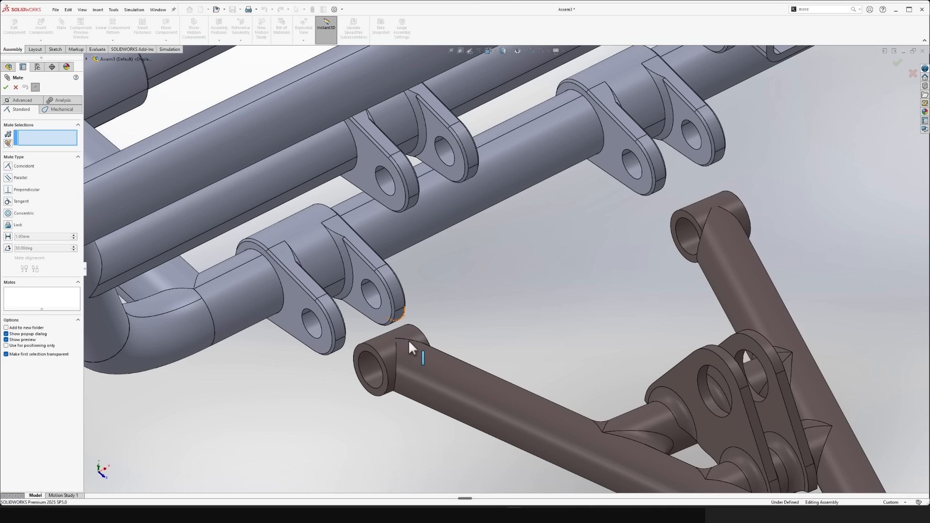
left_click(370, 382)
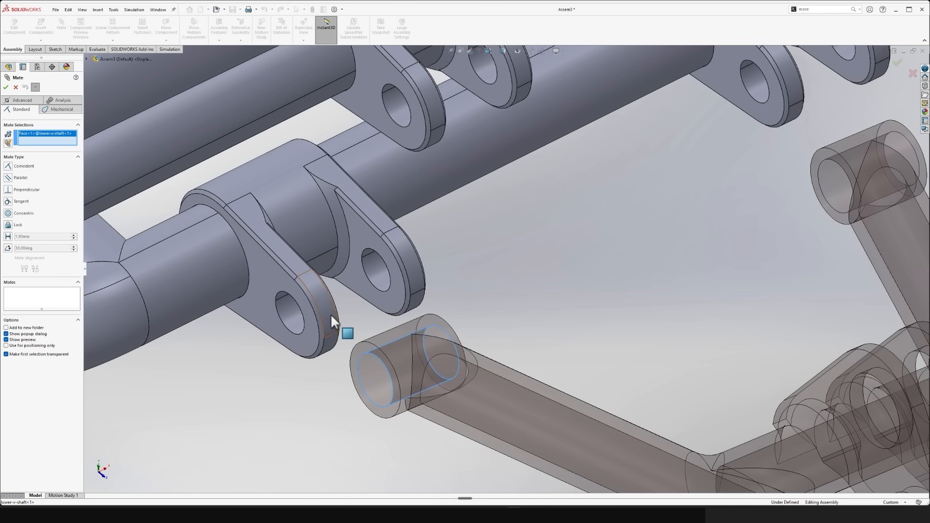
left_click(292, 322)
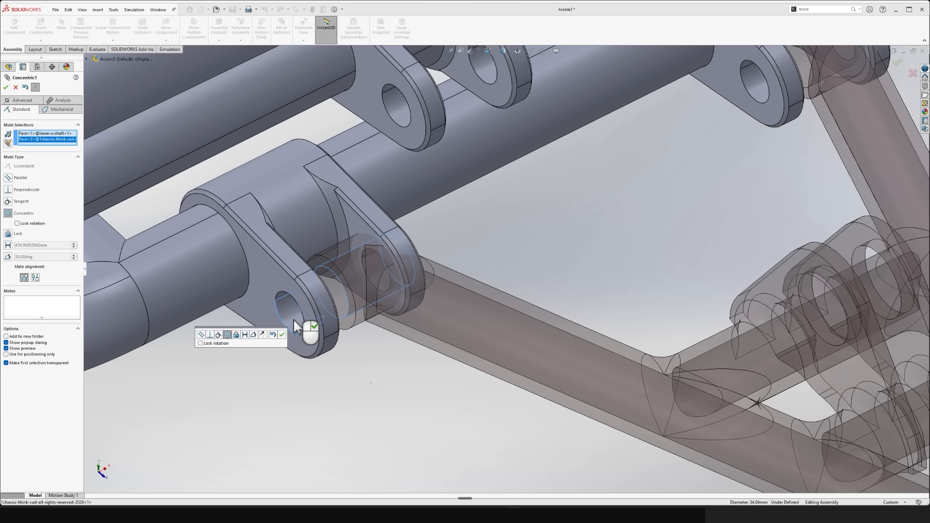
left_click(282, 335)
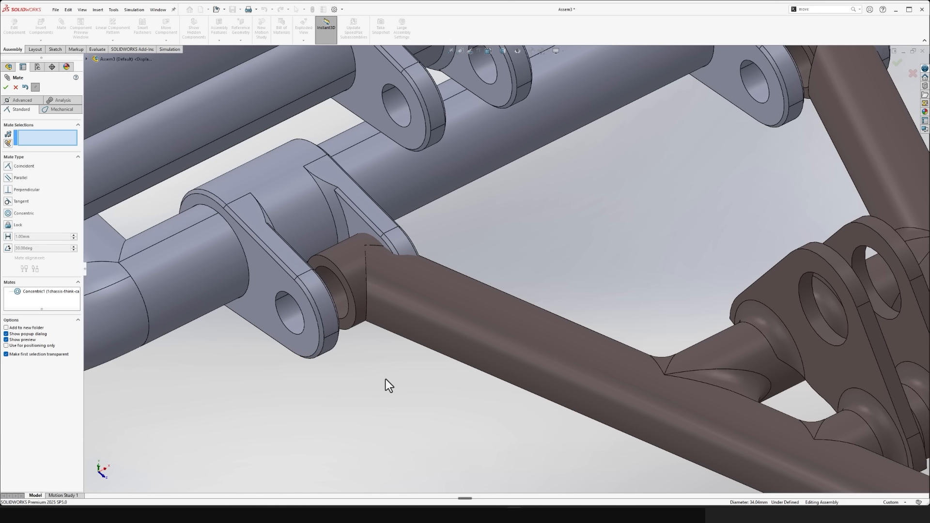
- Add a coincident mate between the end face of the lower V-shaft's front bushing and the inner face of the lower forward bracket
left_click_drag(369, 271, 420, 241)
scroll(361, 267, "down", 5)
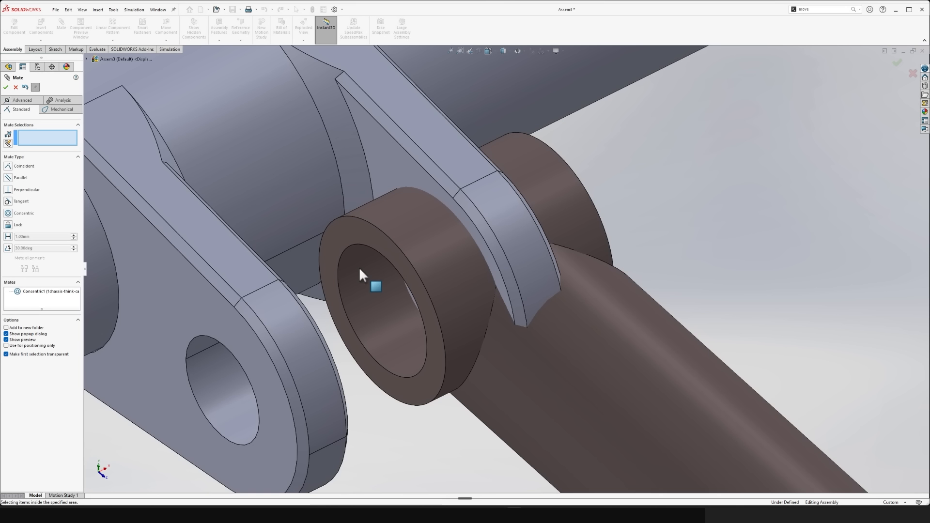
left_click(364, 232)
middle_click_drag(364, 232, 126, 278)
left_click(126, 249)
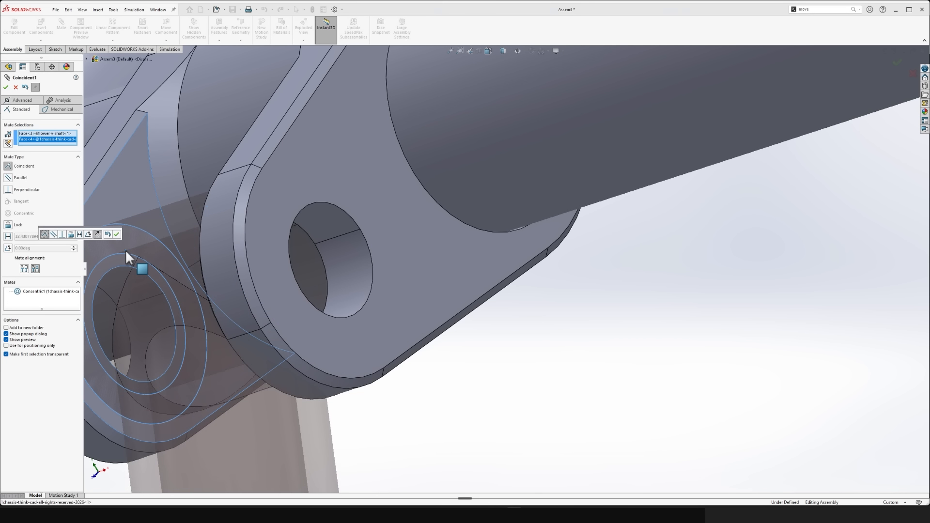
scroll(127, 255, "up", 6)
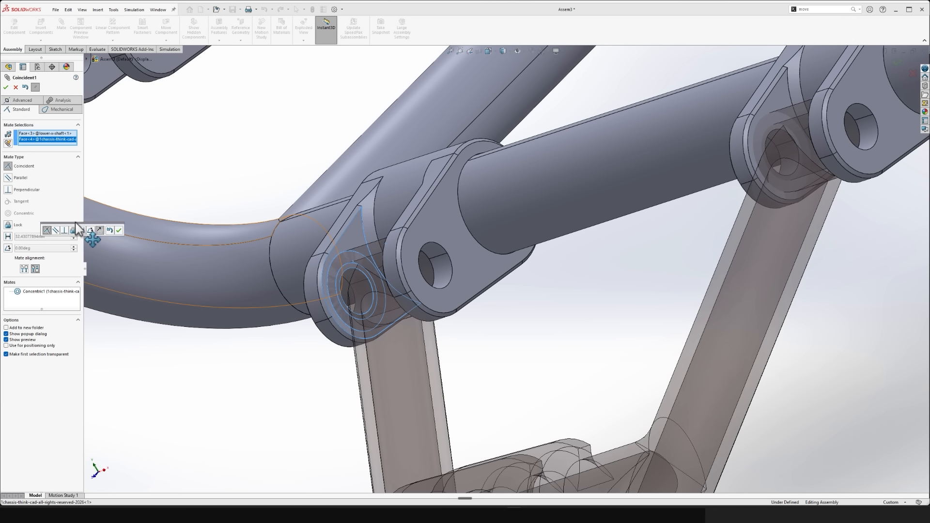
left_click_drag(72, 226, 182, 141)
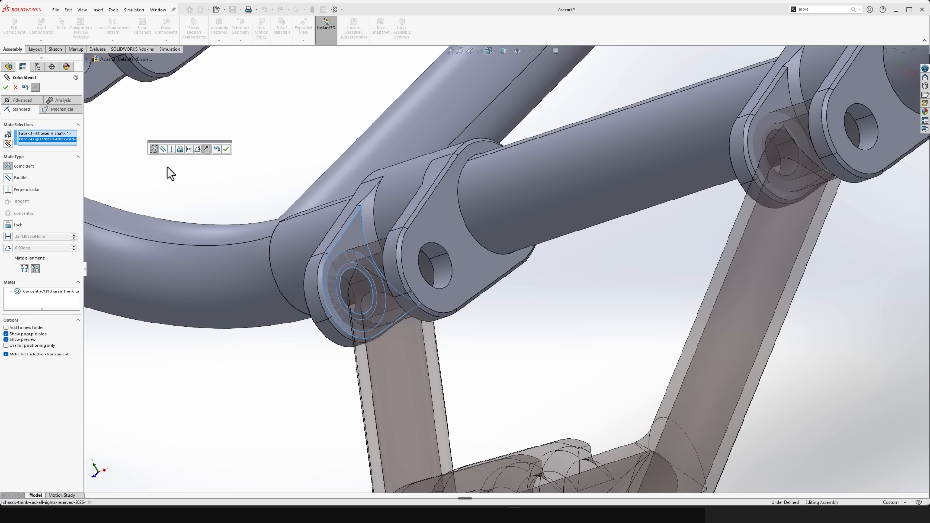
middle_click_drag(284, 235, 446, 251)
scroll(558, 314, "up", 6)
scroll(539, 274, "down", 2)
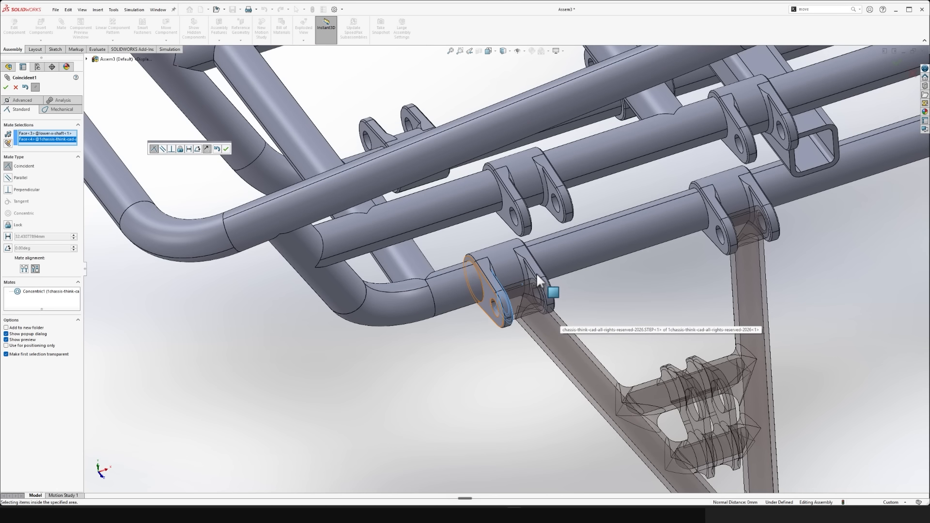
scroll(536, 274, "down", 2)
middle_click_drag(599, 296, 364, 113, "ctrl")
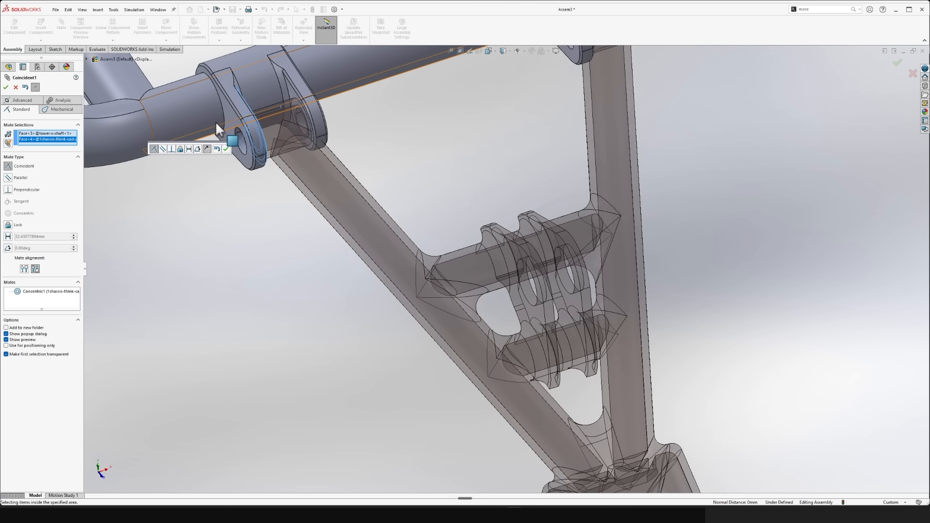
scroll(215, 121, "down", 1)
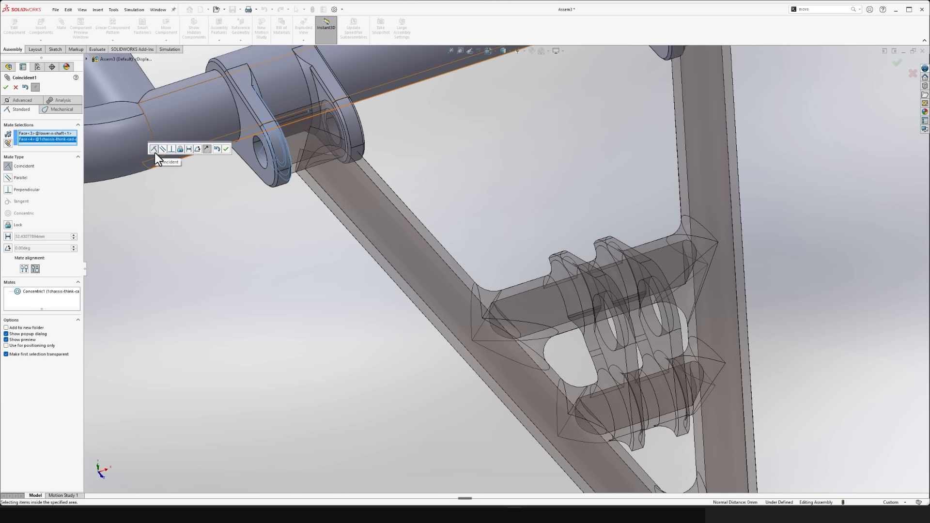
left_click(6, 87)
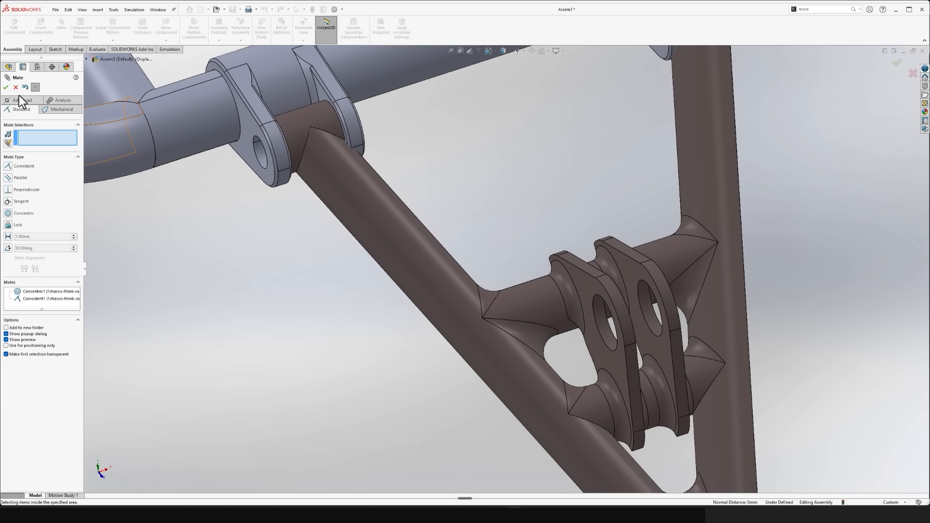
left_click(5, 87)
- Examine how both bushings of the lower V-shaft sit between the lower front brackets, checking the arm tube's clearance to the lugs
left_click(286, 305)
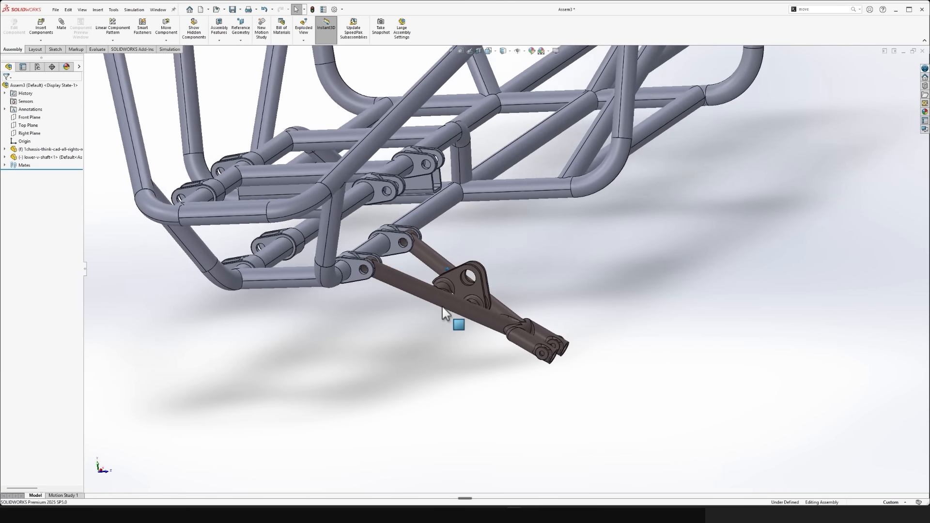
middle_click_drag(442, 307, 449, 336)
scroll(449, 336, "down", 4)
left_click_drag(351, 416, 605, 369)
scroll(372, 318, "up", 4)
middle_click_drag(372, 318, 372, 318)
middle_click_drag(508, 376, 508, 361)
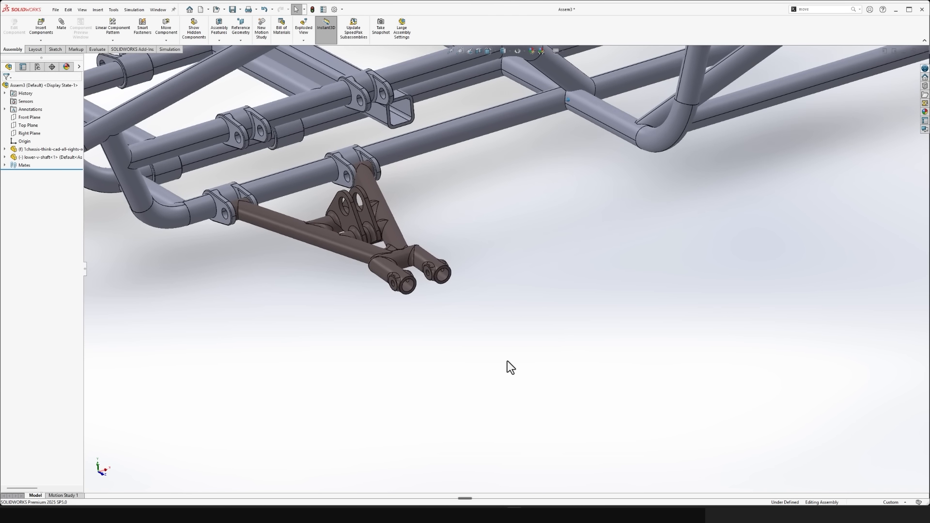
scroll(507, 361, "down", 12)
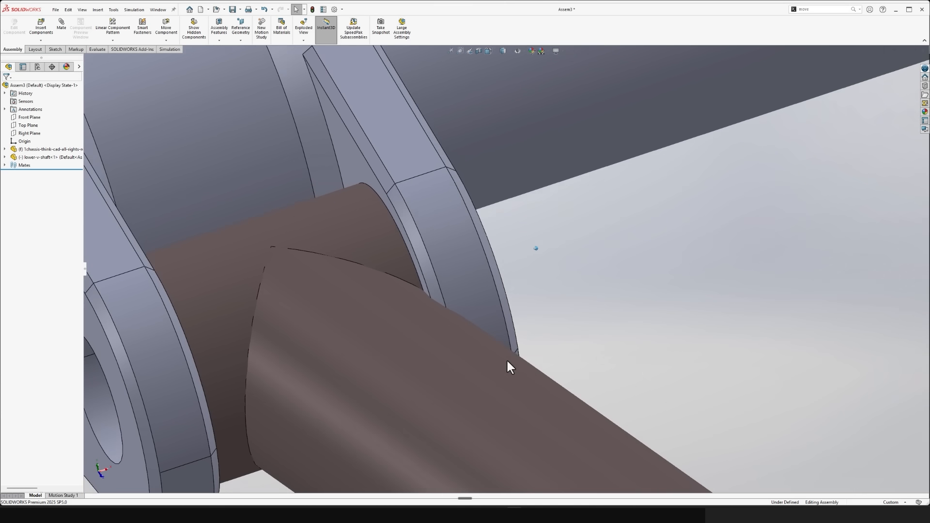
left_click(441, 439)
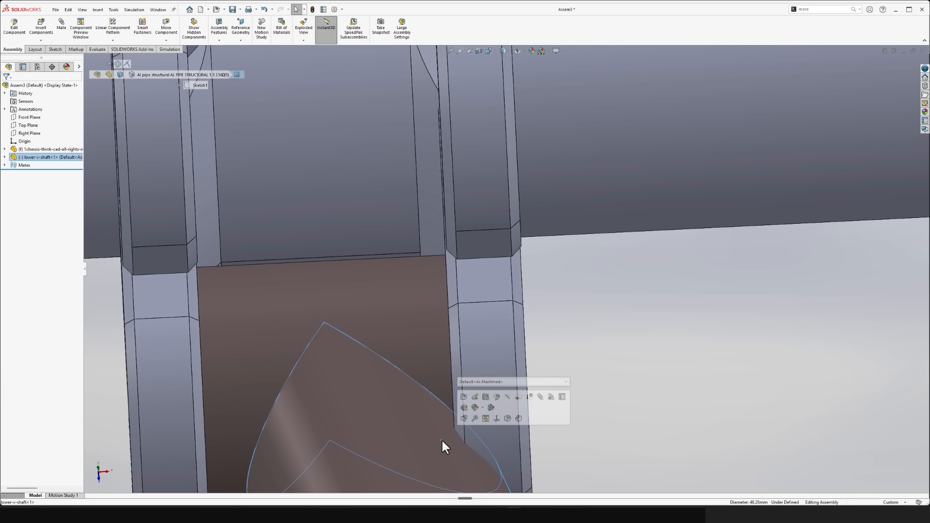
left_click(496, 441)
left_click(686, 454)
middle_click_drag(686, 455, 686, 441)
scroll(687, 444, "up", 12)
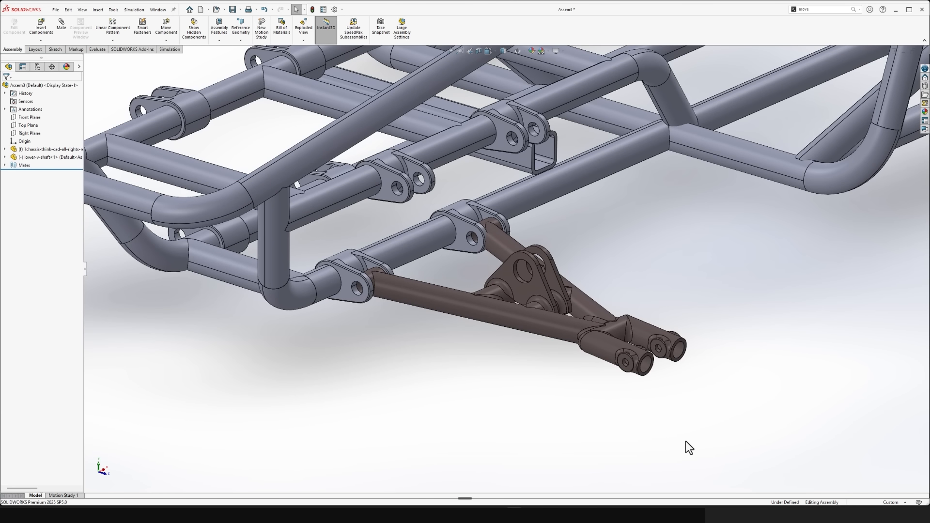
scroll(685, 441, "up", 5)
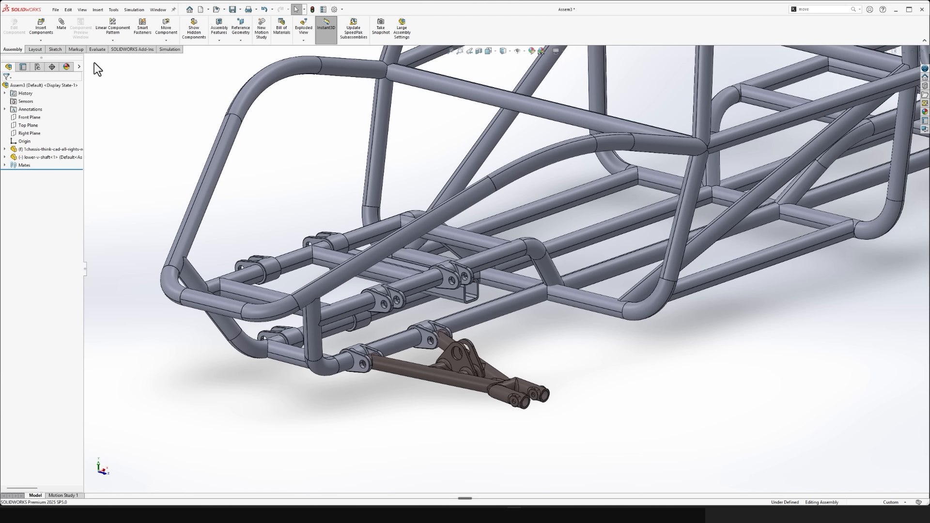
- Run Interference Detection on only the lower V-shaft and the chassis, after removing the whole assembly from the selected components
left_click(97, 51)
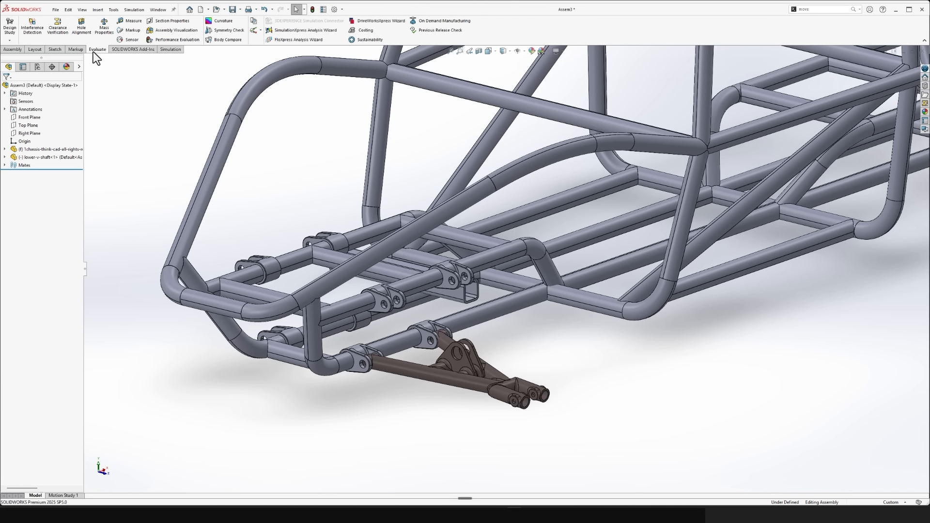
left_click(37, 36)
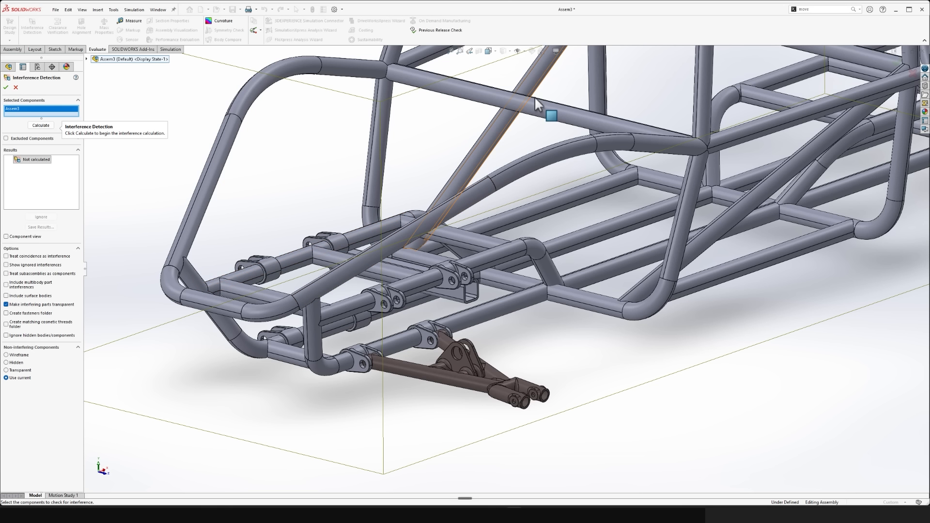
scroll(515, 334, "down", 6)
scroll(596, 200, "up", 2)
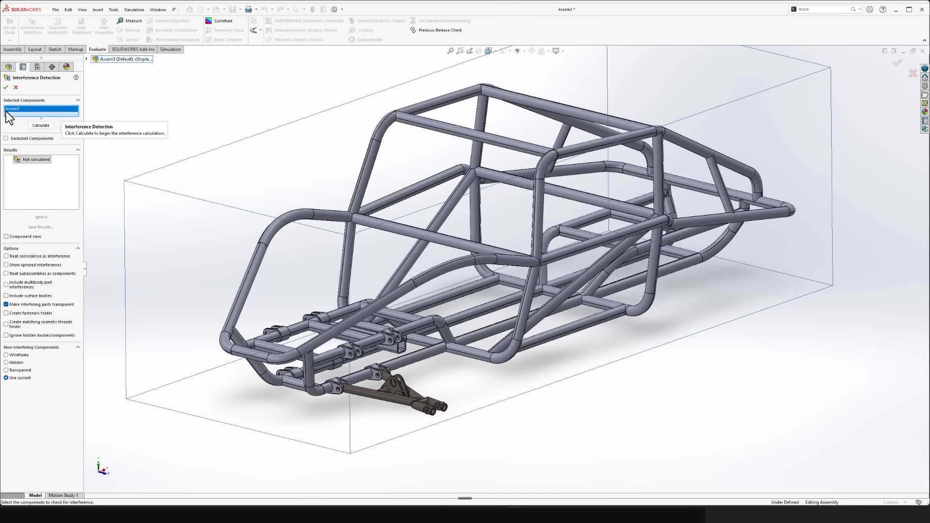
key("Delete")
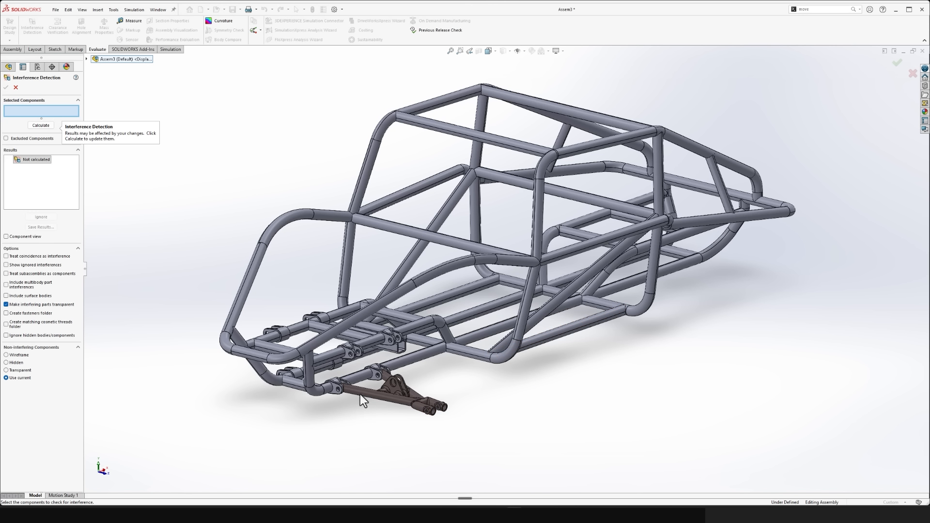
scroll(363, 385, "down", 6)
left_click(426, 328)
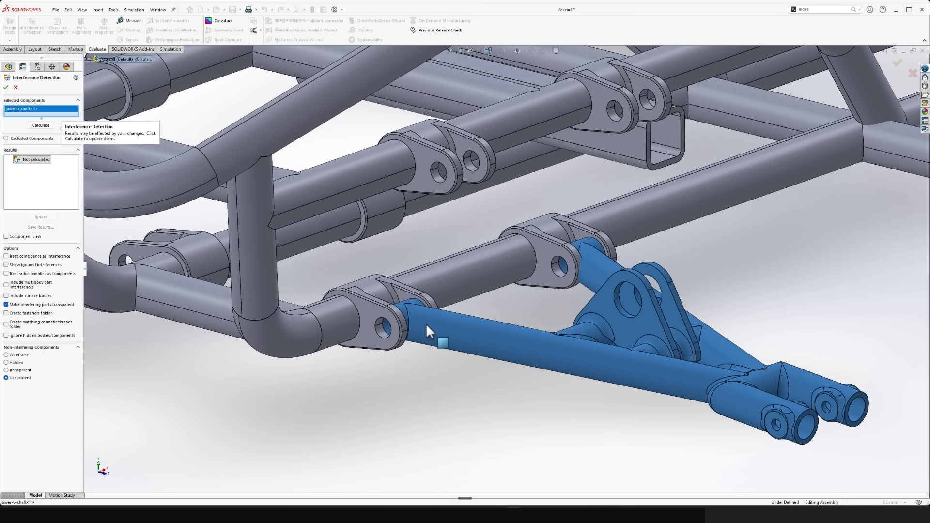
left_click(372, 332)
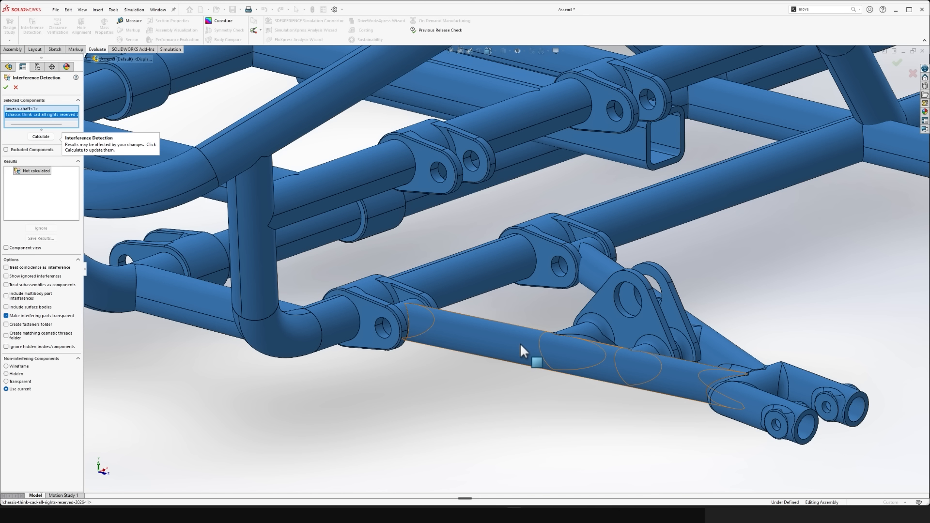
left_click(40, 137)
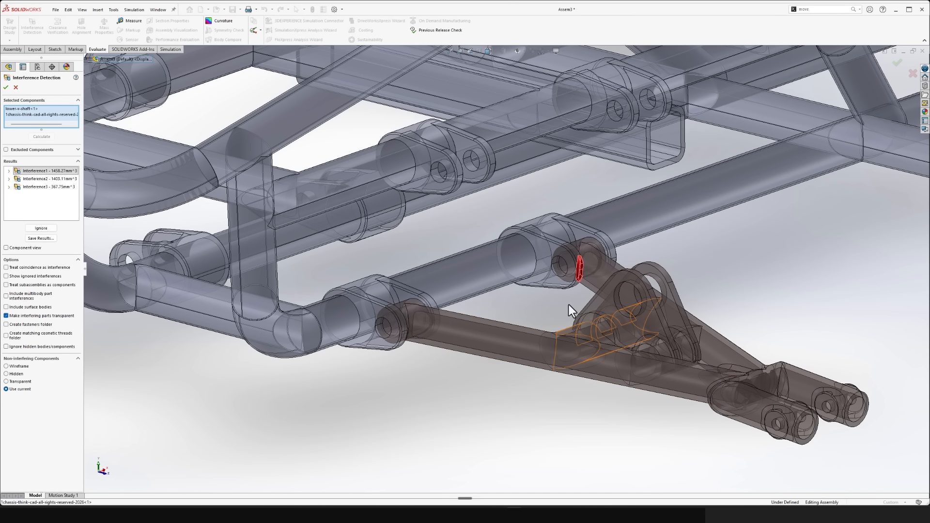
- Highlight the second and third interference results in turn and examine the third one at the V-shaft's rear bushing up close
scroll(577, 290, "down", 5)
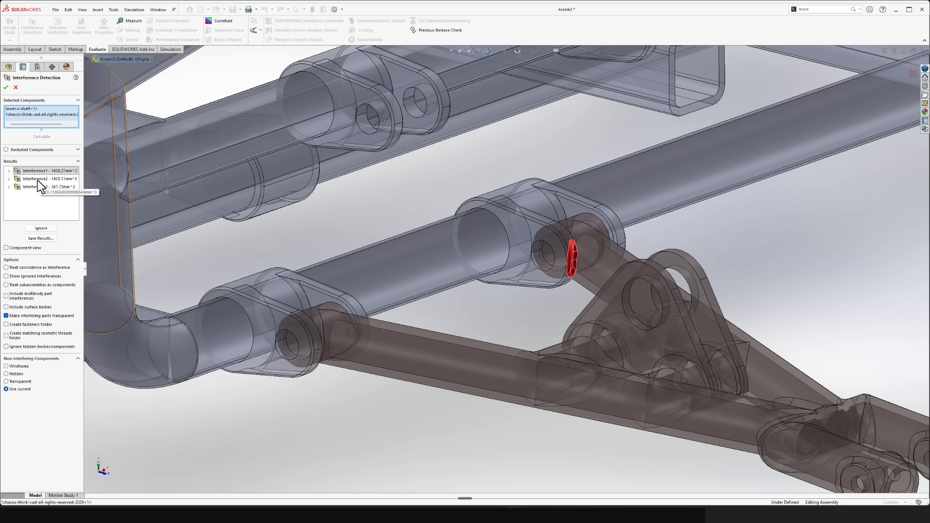
left_click(40, 179)
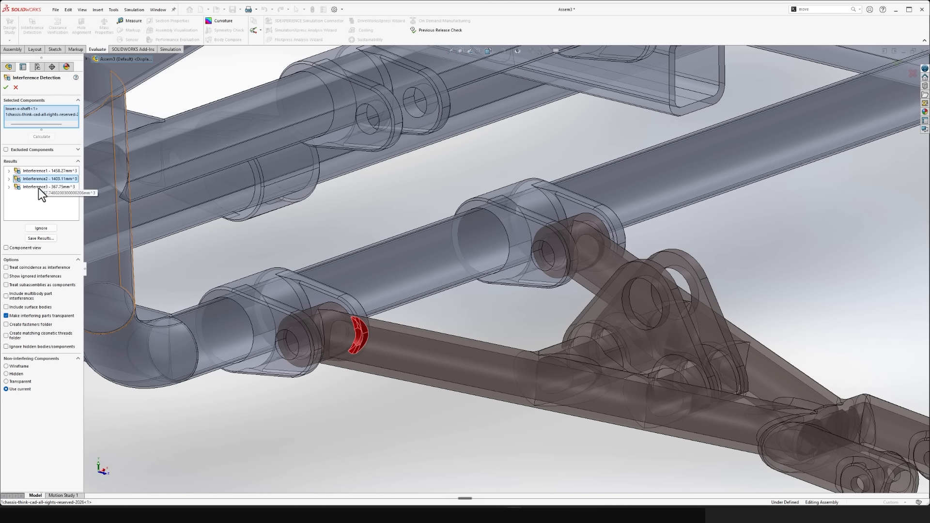
left_click(39, 188)
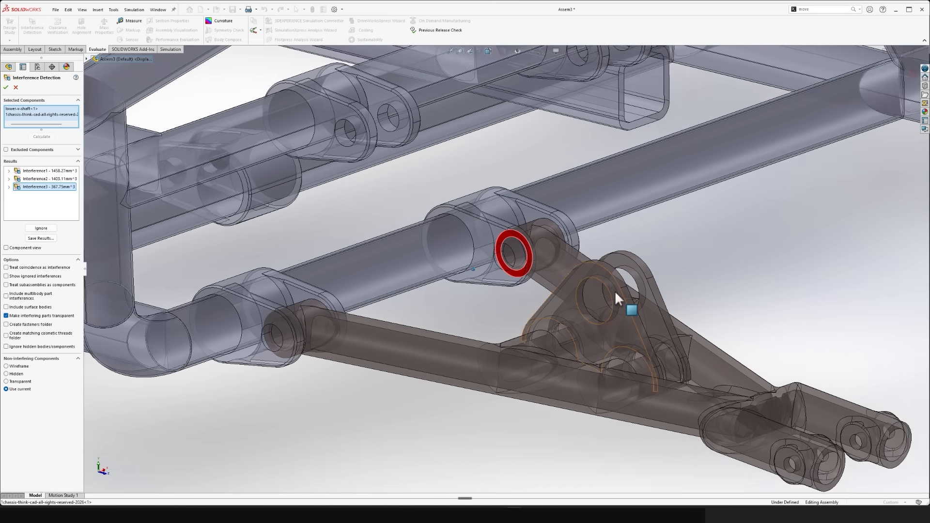
middle_click_drag(615, 291, 592, 292)
scroll(587, 293, "down", 4)
scroll(586, 294, "down", 8)
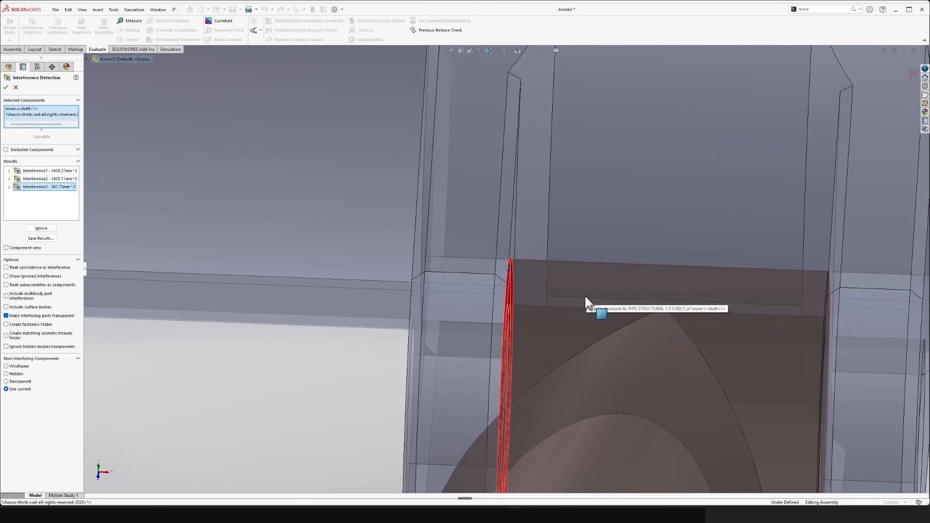
scroll(583, 294, "down", 8)
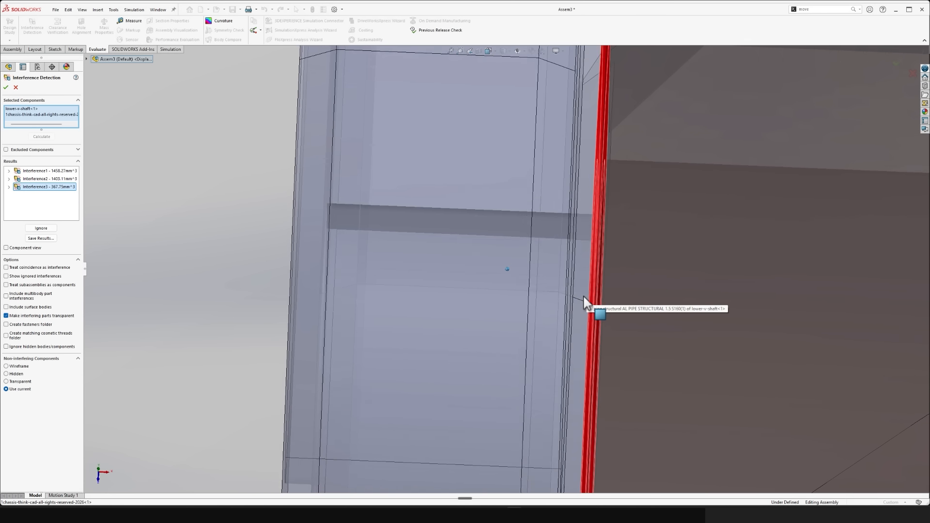
scroll(583, 295, "up", 8)
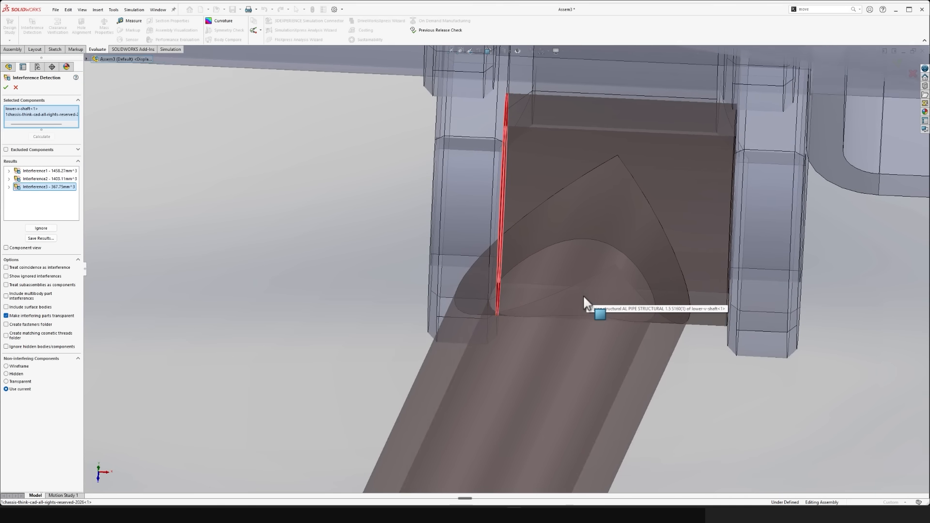
scroll(584, 297, "up", 10)
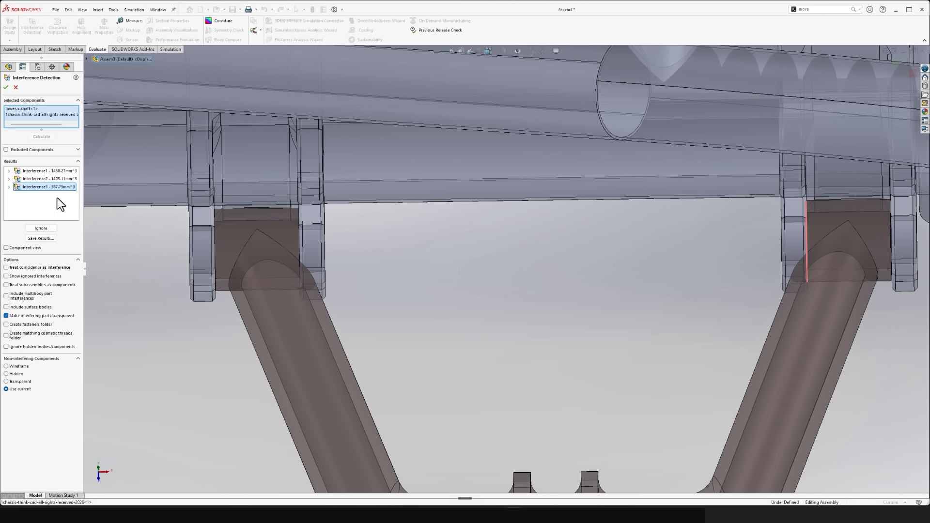
- Compare the locations of all three interference results across the V-shaft's front and rear bushings
left_click(54, 171)
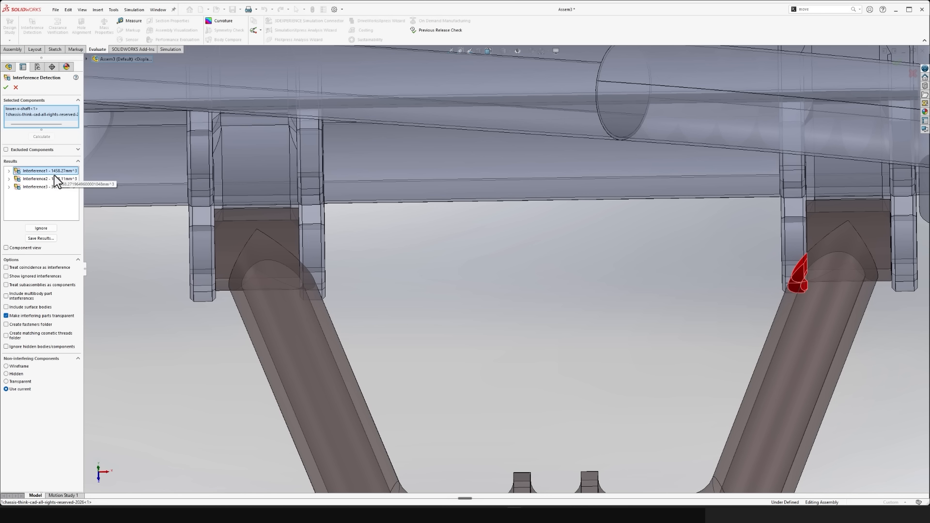
left_click(52, 180)
left_click(53, 173)
left_click(52, 179)
left_click(51, 171)
left_click(49, 178)
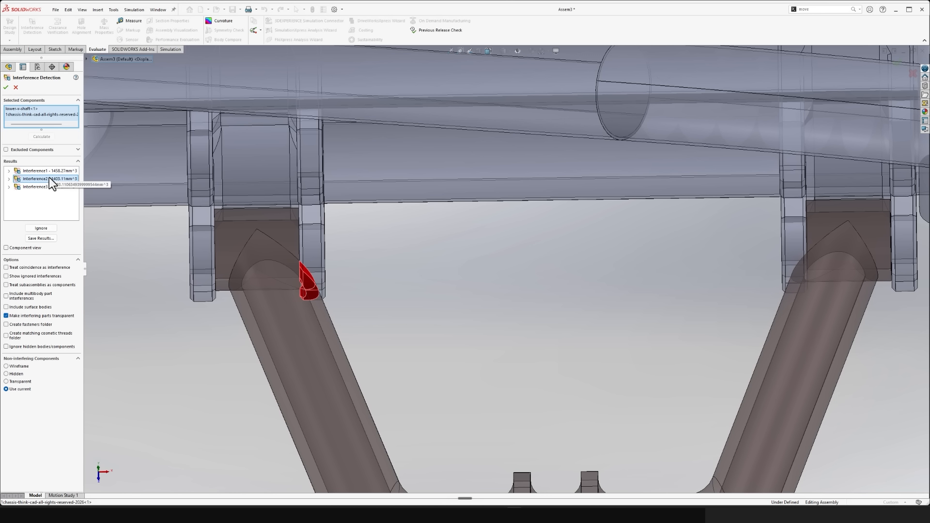
left_click(49, 171)
left_click(48, 188)
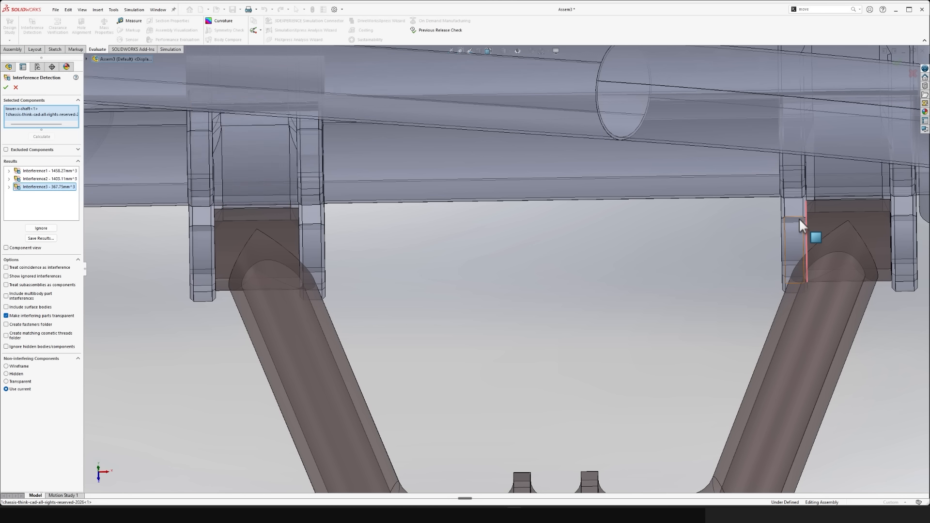
- Examine the gap on one side and the overlap on the other between the rear bushing's end faces and its bracket lugs
scroll(796, 229, "down", 10)
scroll(751, 223, "down", 5)
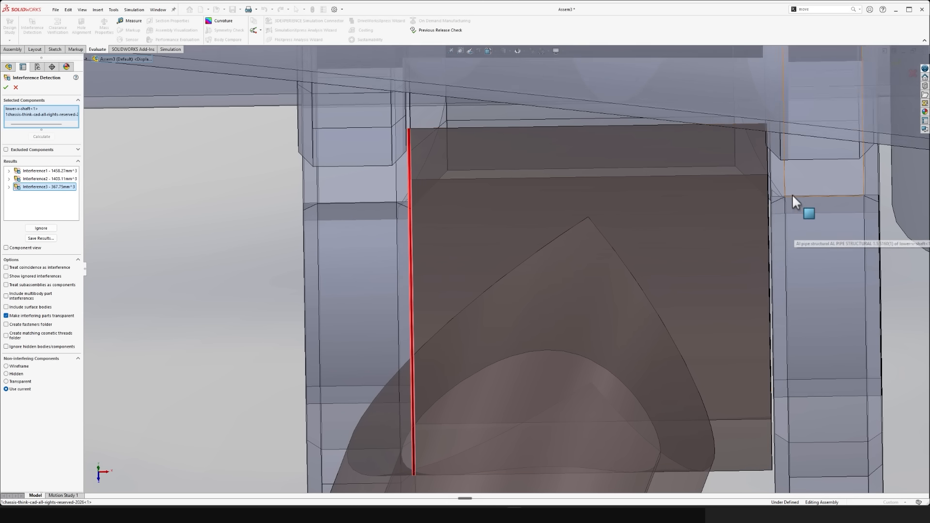
scroll(749, 327, "down", 3)
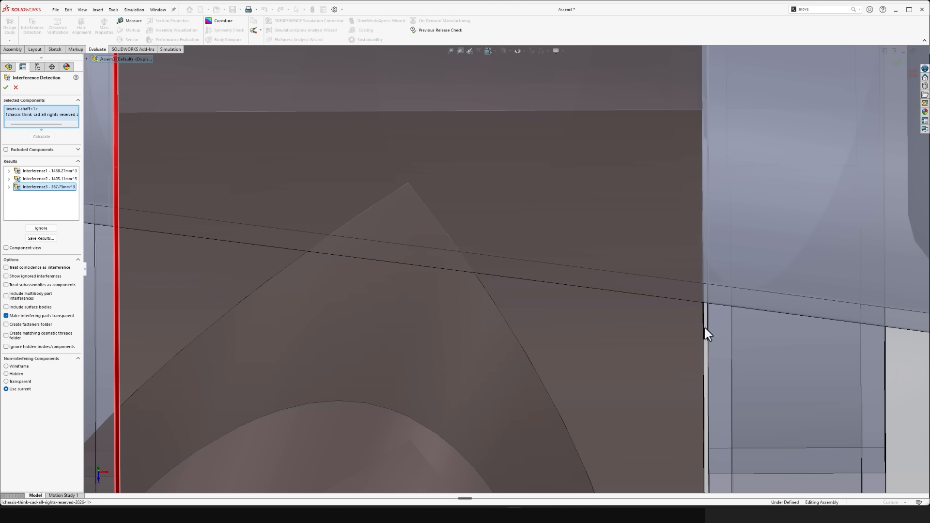
scroll(705, 329, "up", 5)
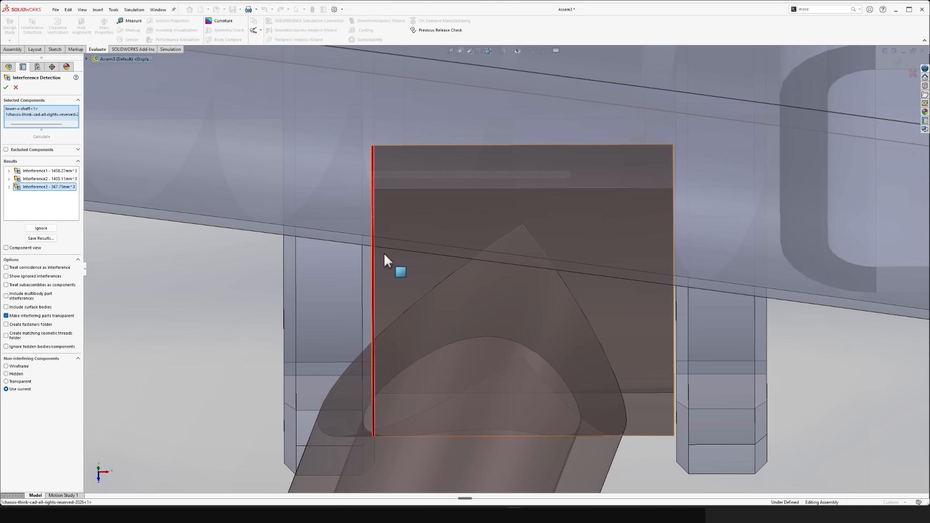
scroll(403, 263, "up", 4)
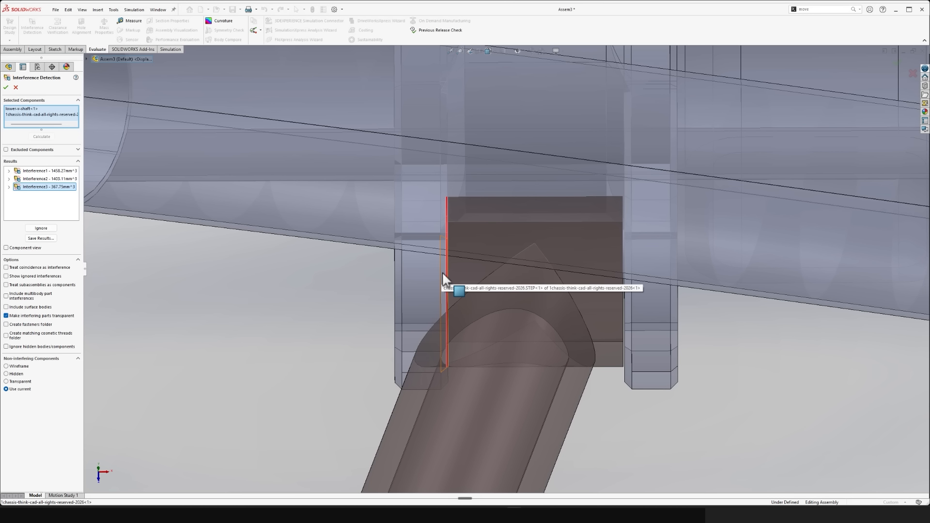
- Close Interference Detection and examine how the rear bushing of the lower V-shaft sits between its chassis bracket lugs
scroll(443, 278, "up", 6)
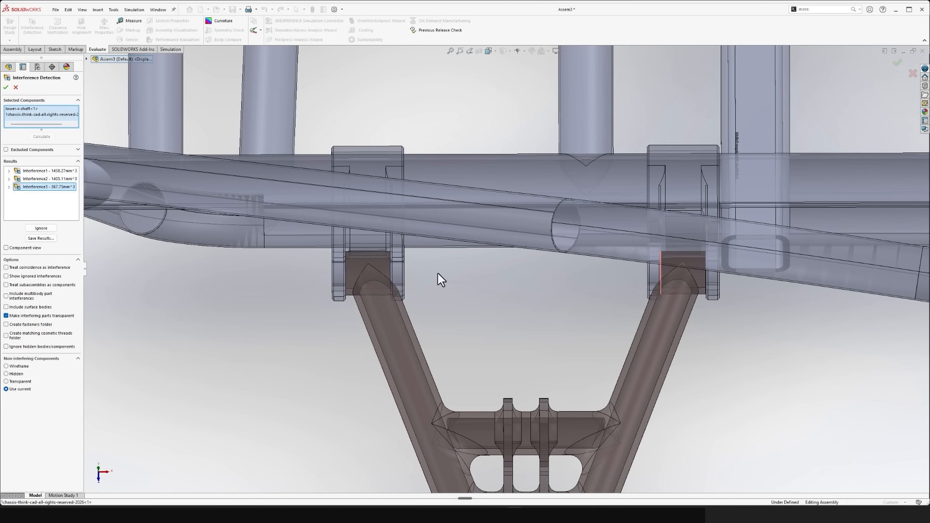
left_click(16, 88)
scroll(760, 332, "down", 10)
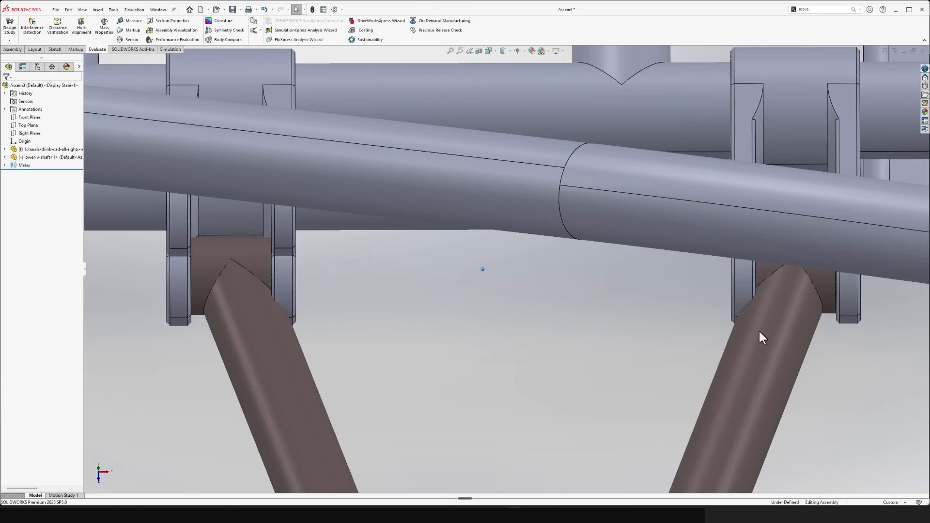
scroll(547, 369, "down", 8)
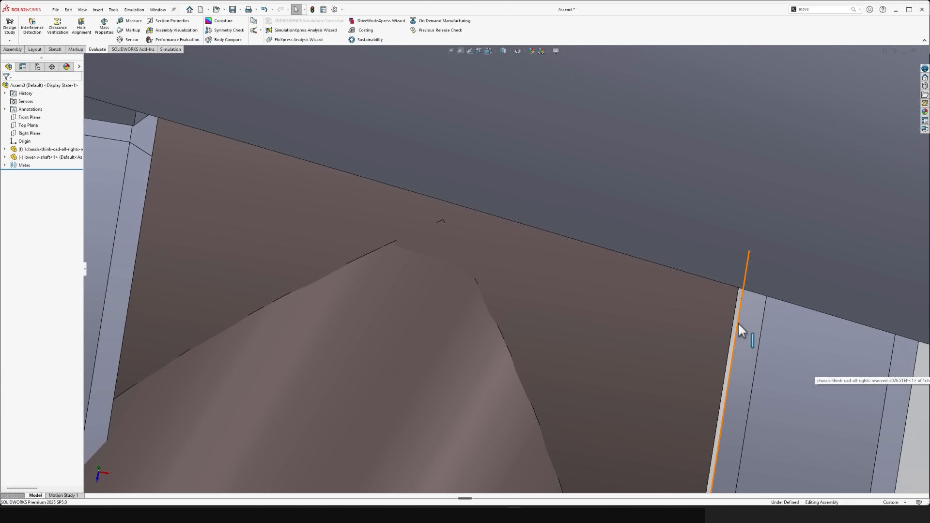
scroll(724, 346, "up", 4)
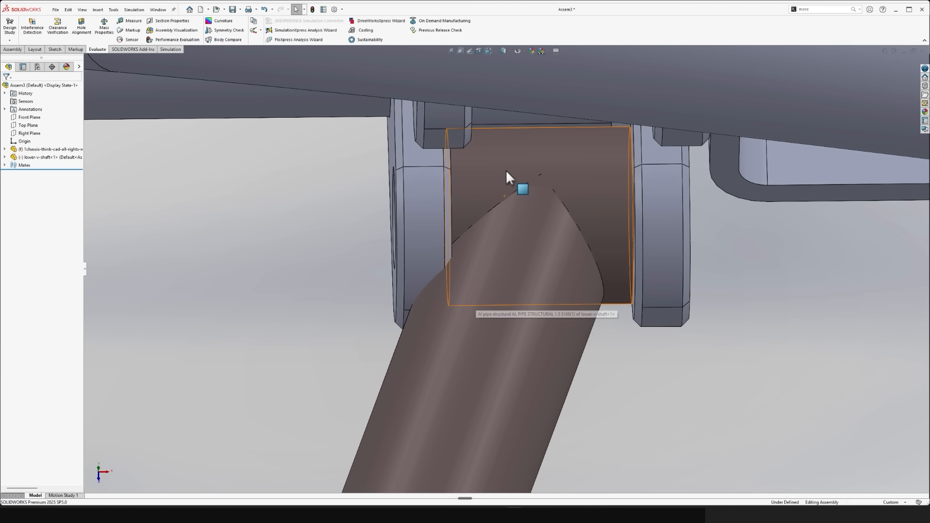
left_click(499, 174)
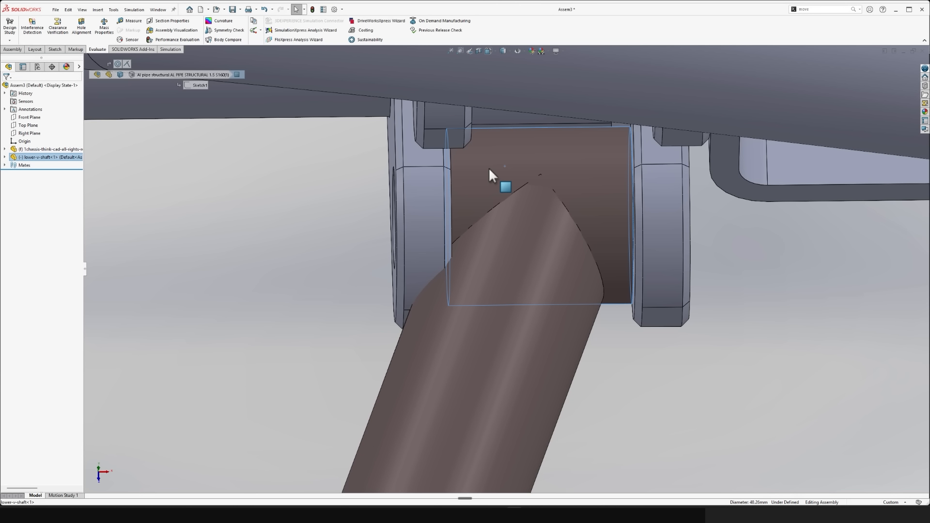
scroll(712, 301, "up", 6)
middle_click_drag(714, 309, 576, 209)
middle_click_drag(374, 262, 364, 264)
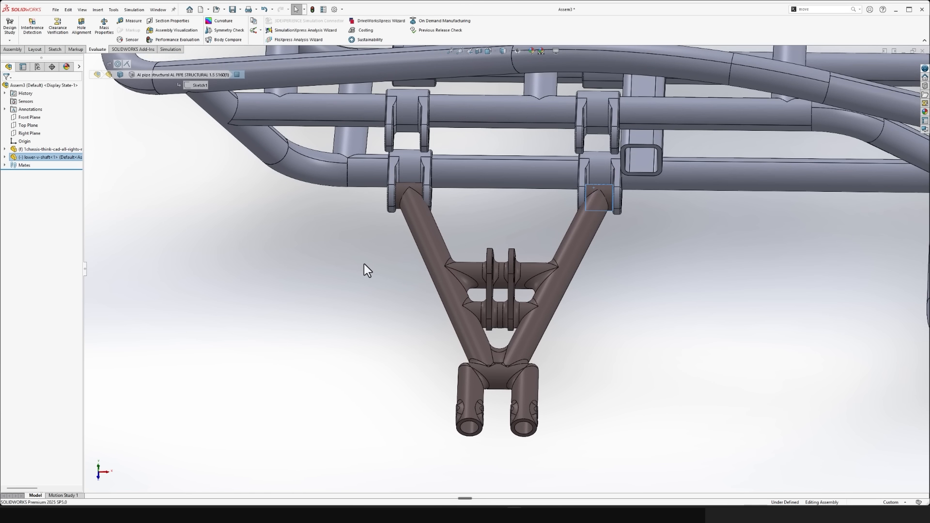
left_click(364, 264)
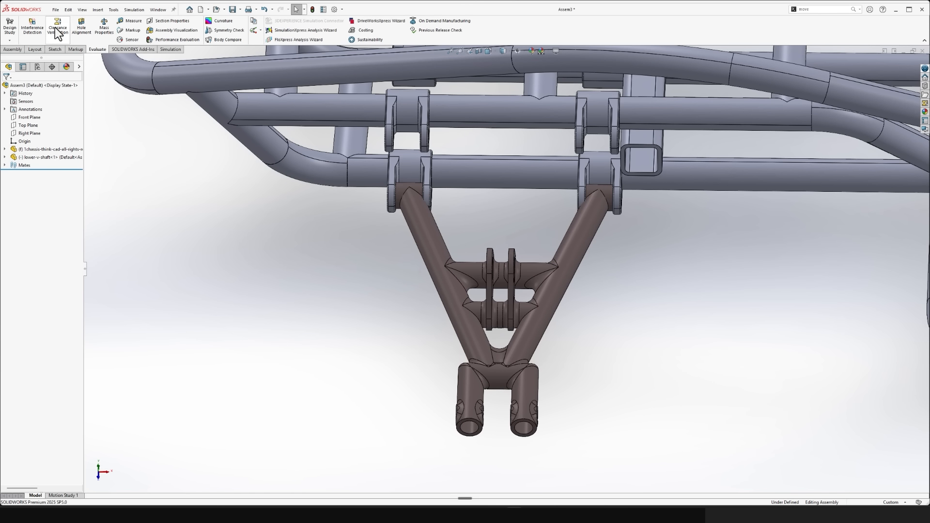
- Draw a freehand markup along the V-shaft's two arms and around its bushing ends, and discard the markup
left_click(75, 49)
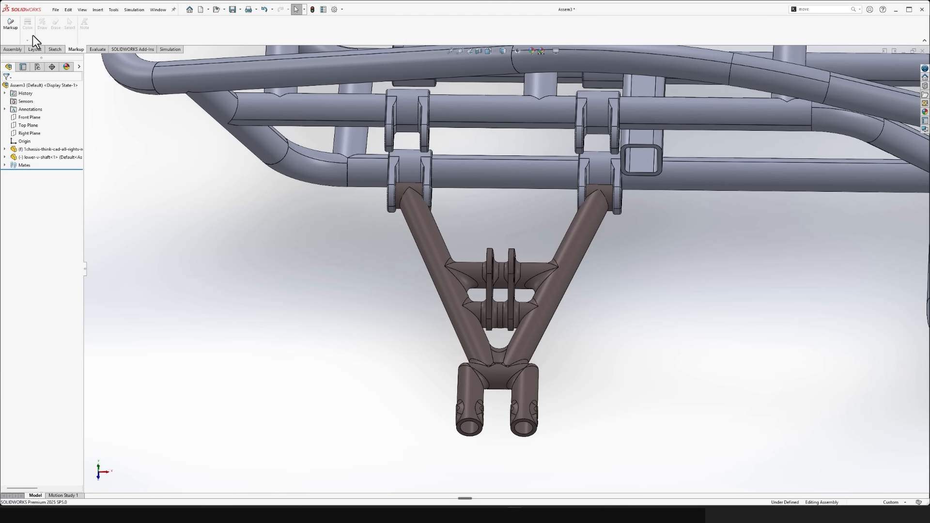
left_click(8, 28)
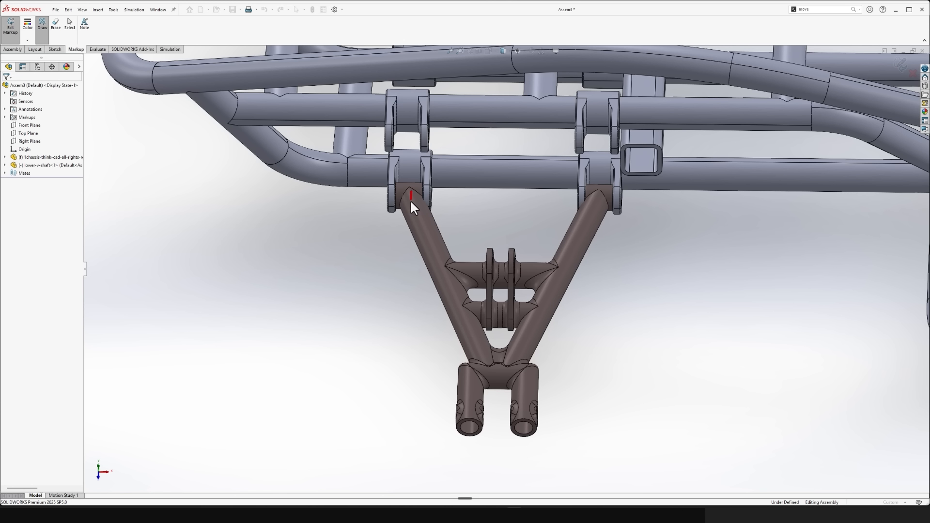
left_click_drag(408, 216, 586, 188)
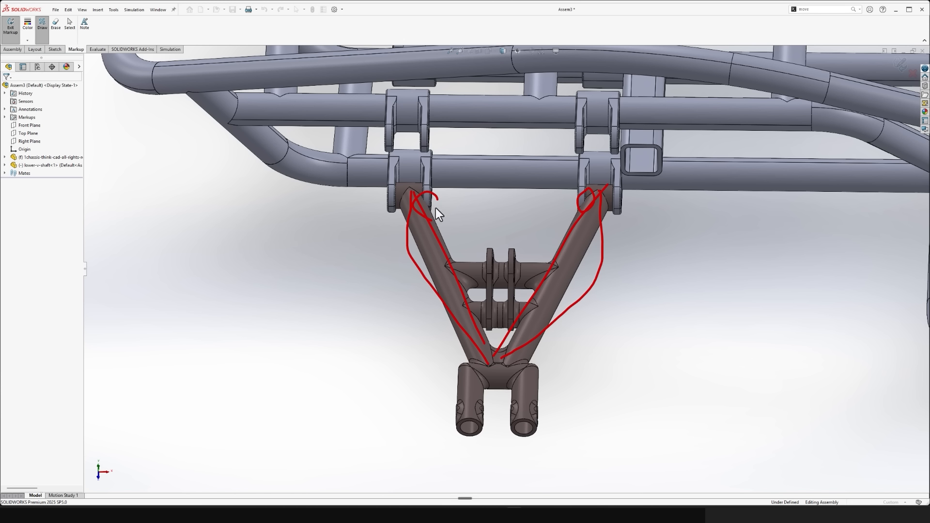
left_click(912, 73)
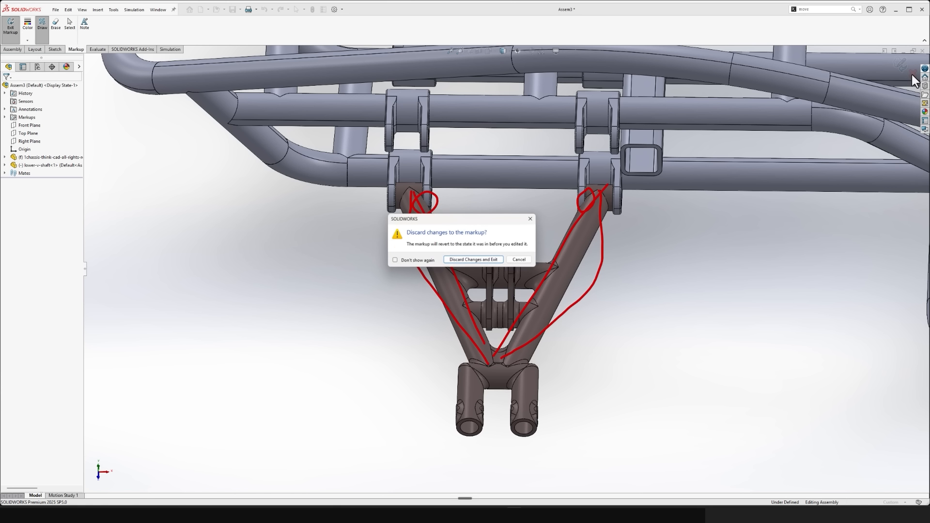
left_click(474, 260)
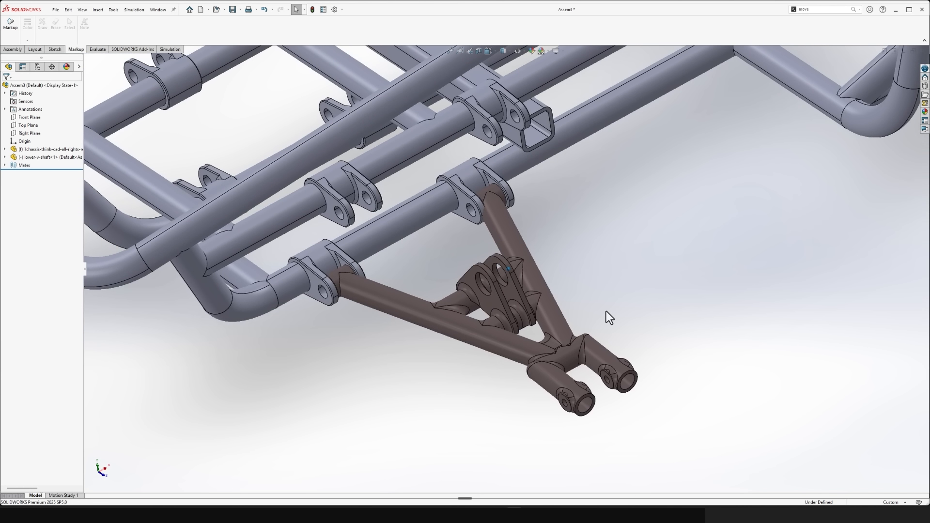
- Open the lower V-shaft part in its own window from the assembly
left_click(405, 309)
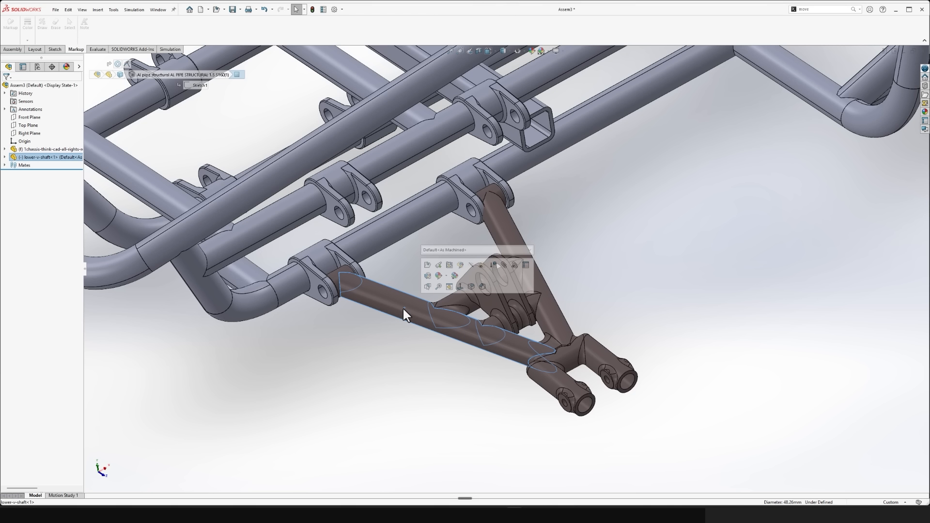
left_click(400, 396)
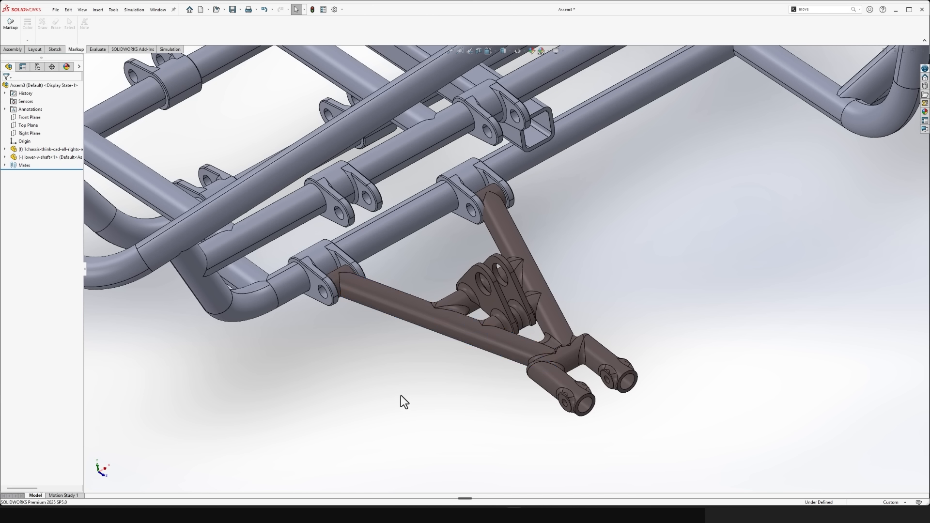
left_click(401, 299)
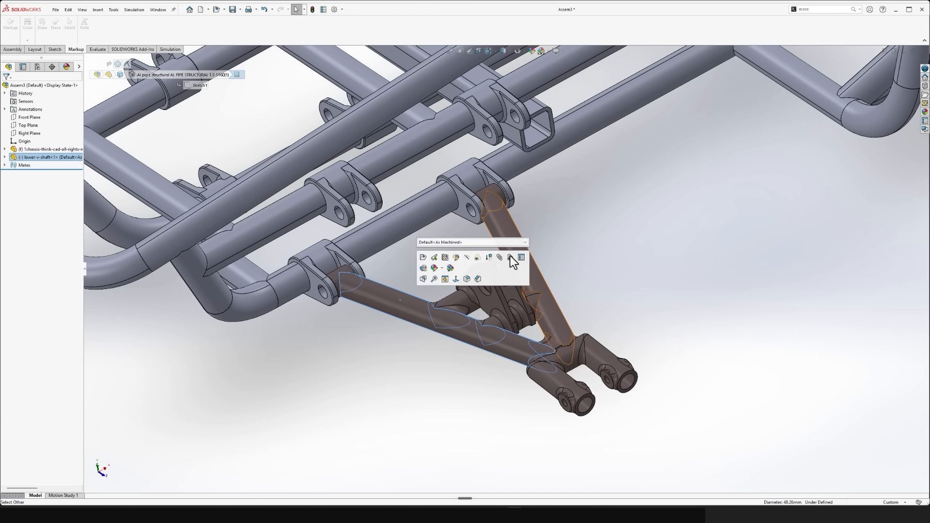
left_click(367, 359)
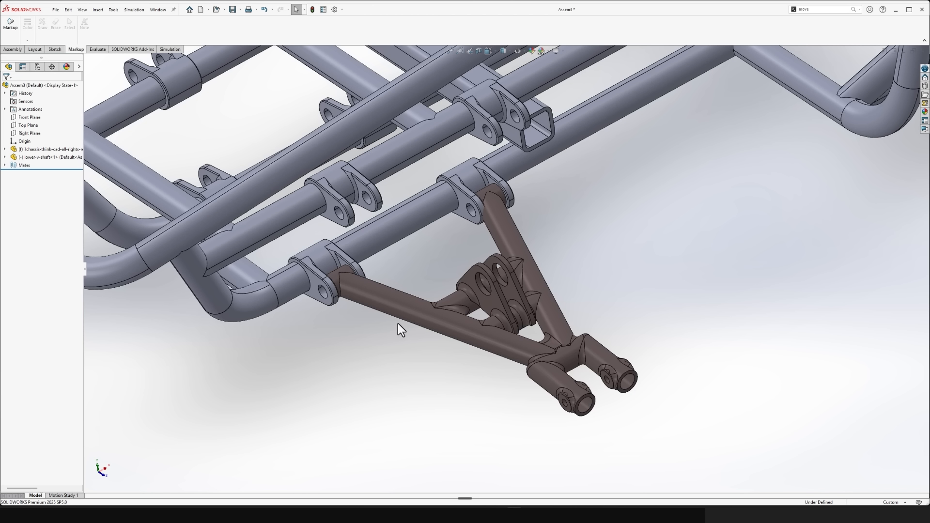
right_click(401, 310)
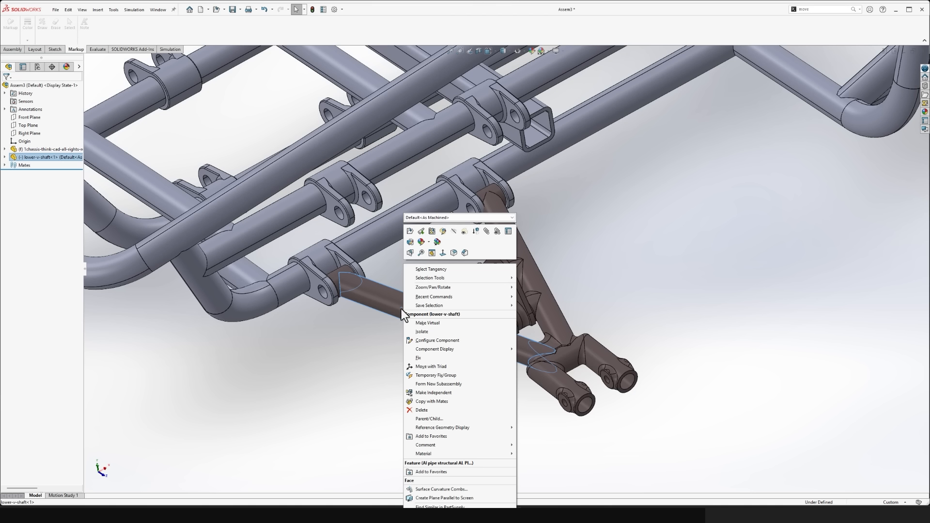
left_click(411, 233)
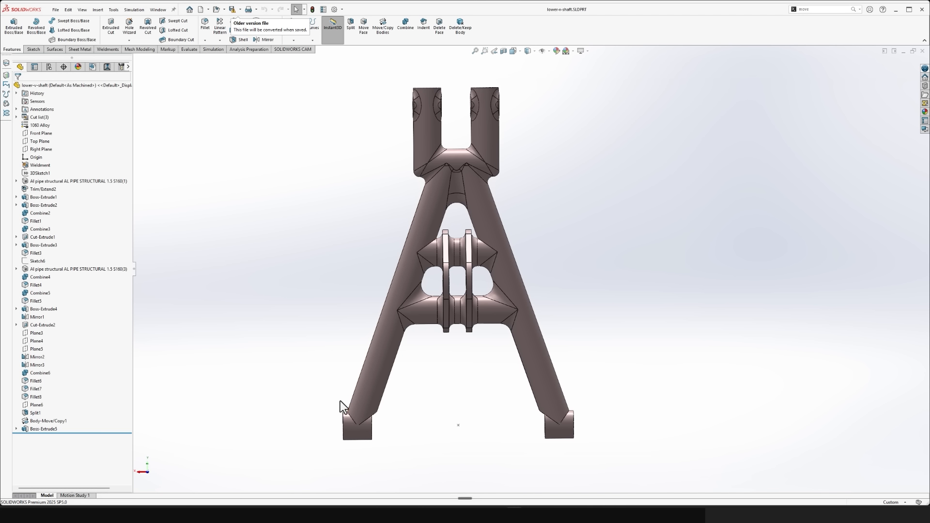
- Open the V-shaft's base 3D sketch, 3DSketch1, for editing
left_click_drag(349, 397, 449, 187)
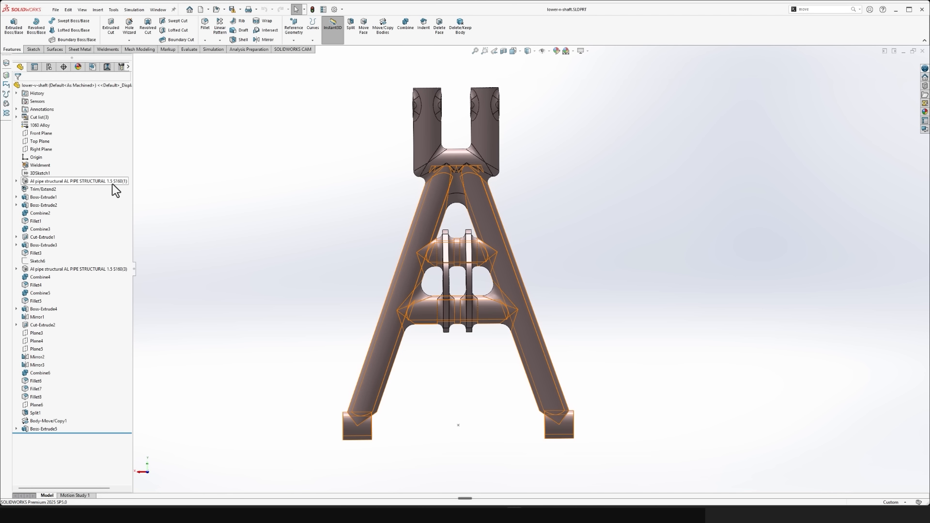
left_click(39, 174)
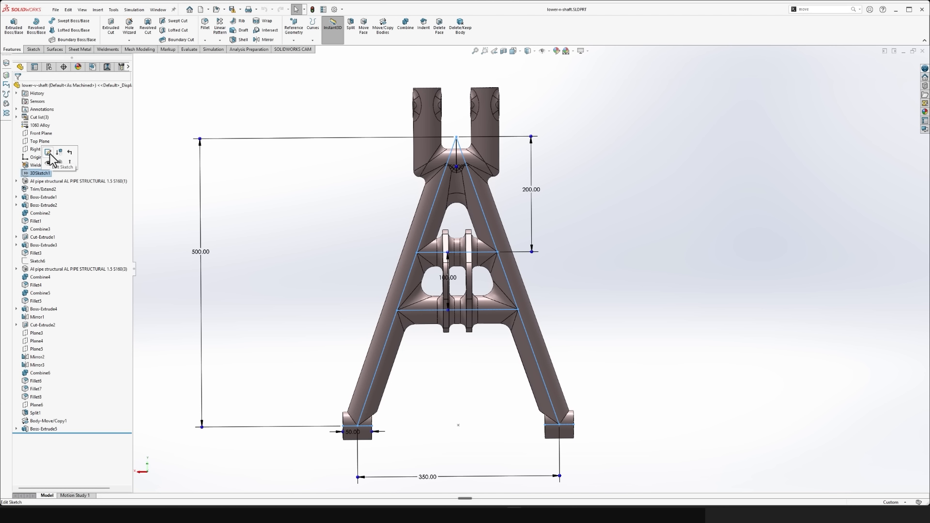
left_click(168, 161)
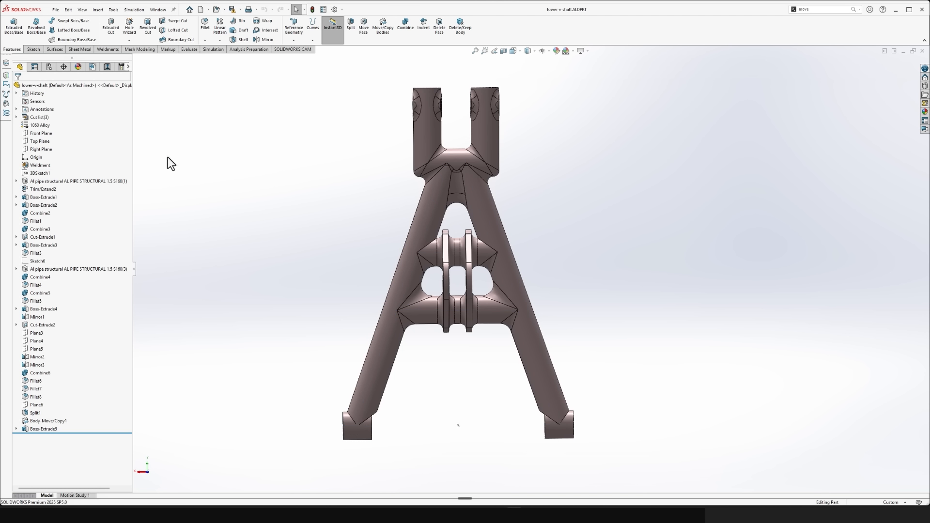
left_click(42, 174)
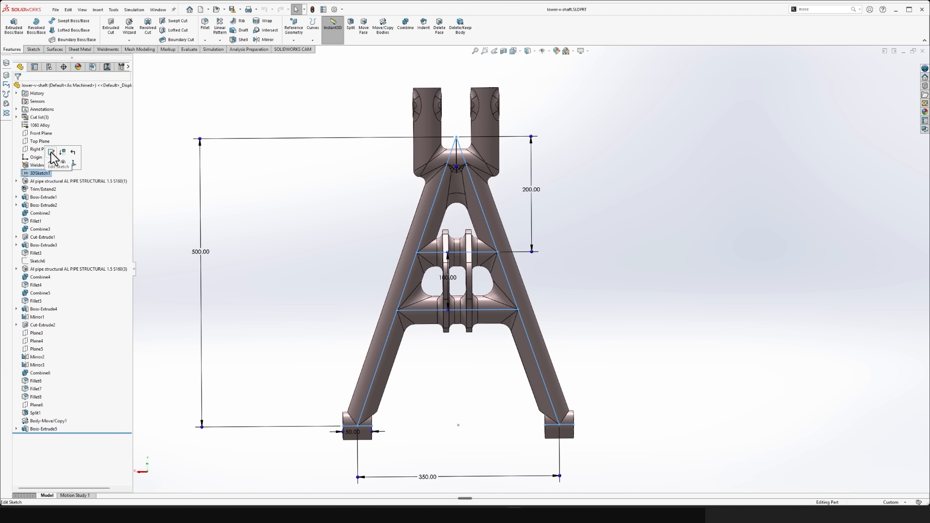
left_click(51, 153)
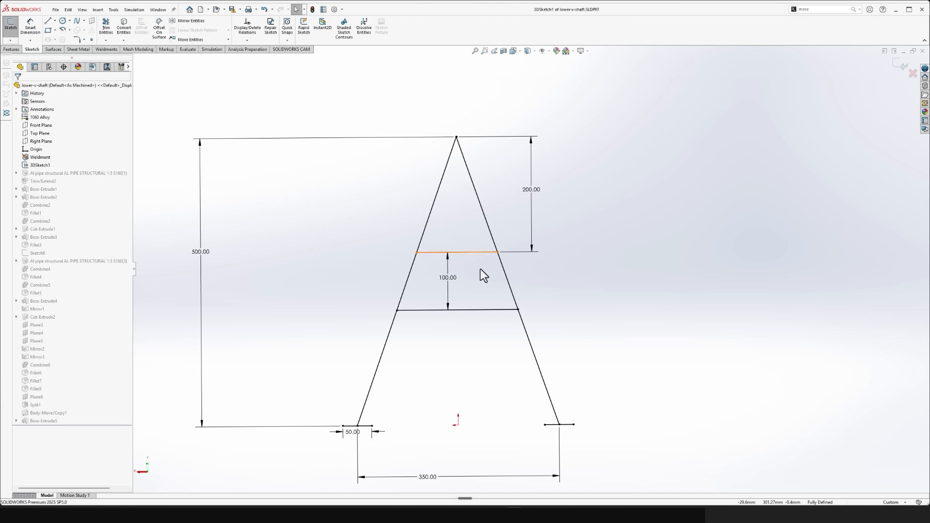
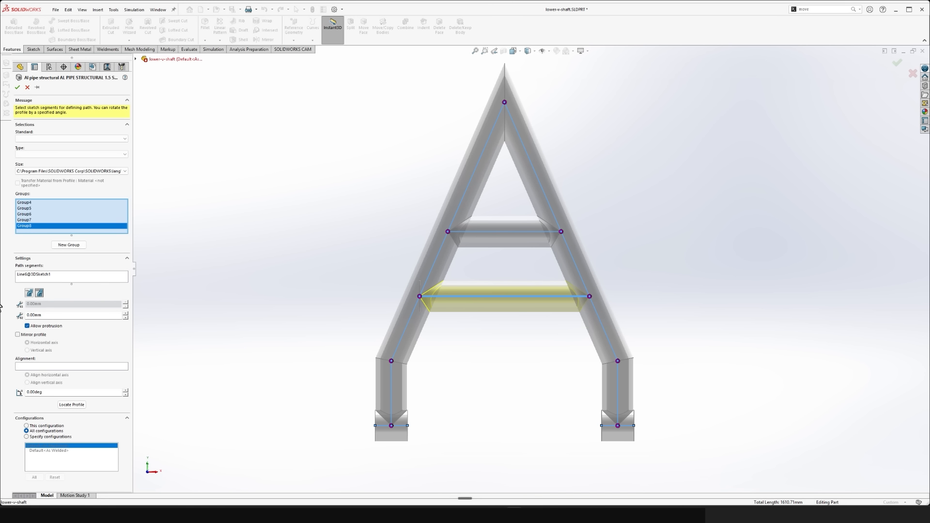
- Accept the V-shaft's pipe structural member edit with the lower crossbar as the path segment of Group8
left_click(18, 87)
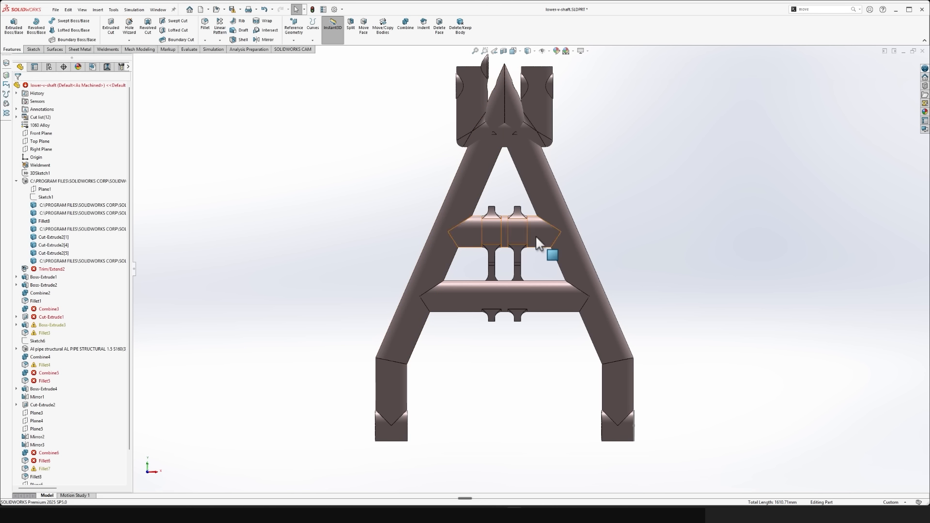
key("ctrl+7")
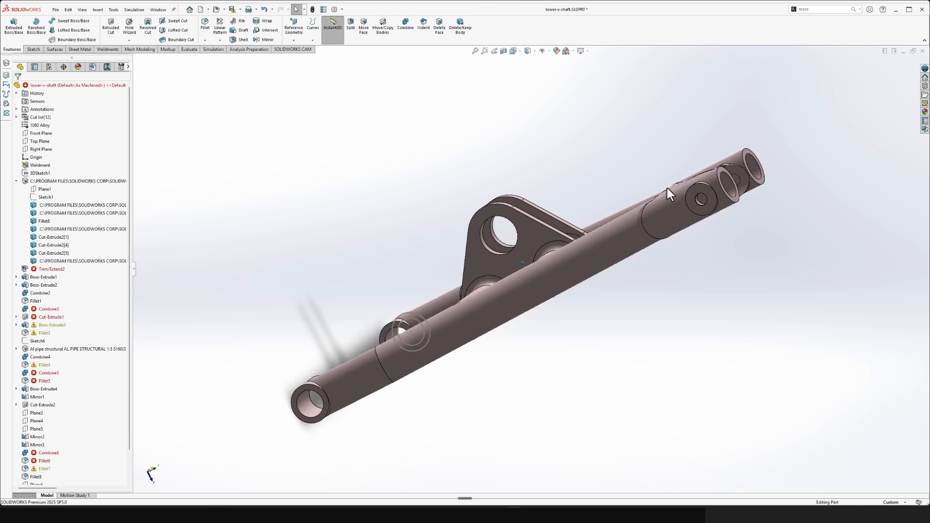
mouse_move(664, 191)
middle_mouse_down()
mouse_move(573, 199)
mouse_move(607, 223)
mouse_move(612, 213)
mouse_move(519, 235)
middle_mouse_up()
scroll(562, 219, "up", 2)
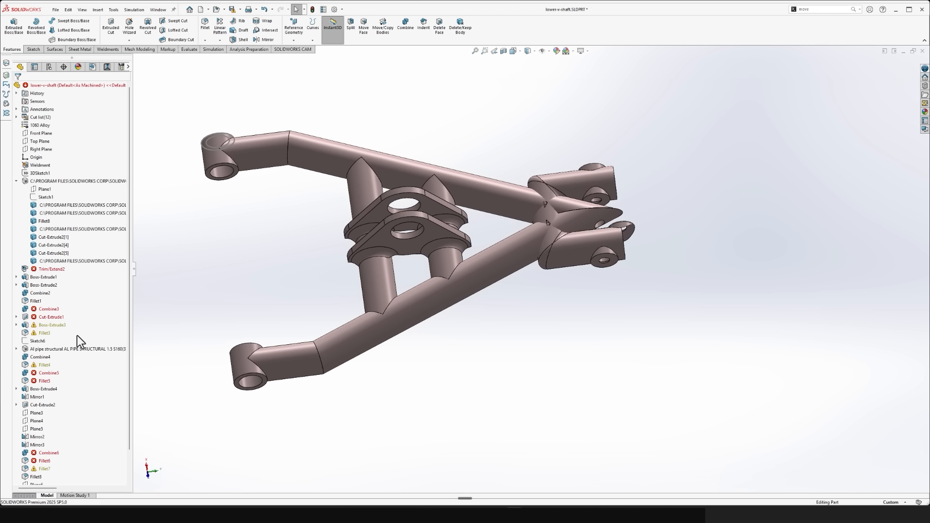
- Delete the failed Trim/Extend2 feature from the lower V-shaft
left_click(51, 270)
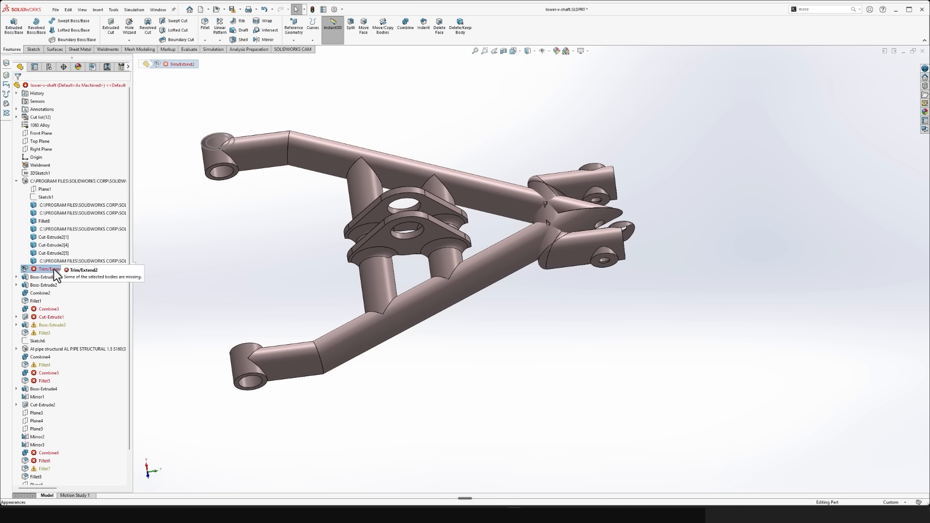
key("Delete")
left_click(407, 224)
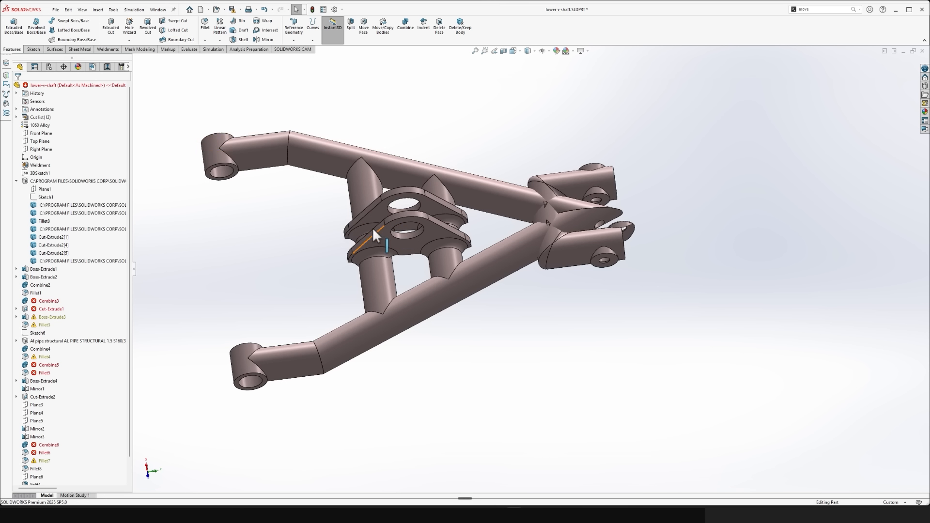
left_click(17, 181)
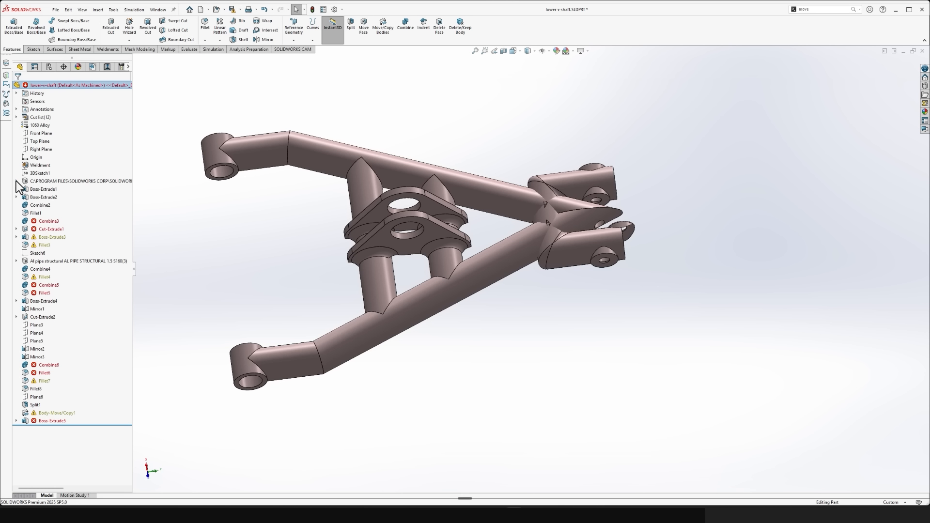
- Check the bodies selected in the failed Combine3 feature, cancel the edit, and delete Combine3
left_click(48, 224)
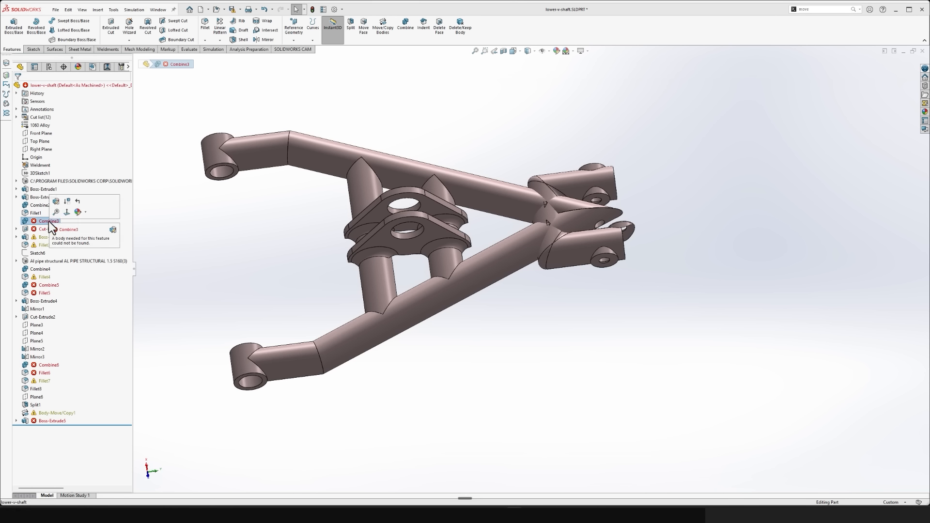
left_click(57, 199)
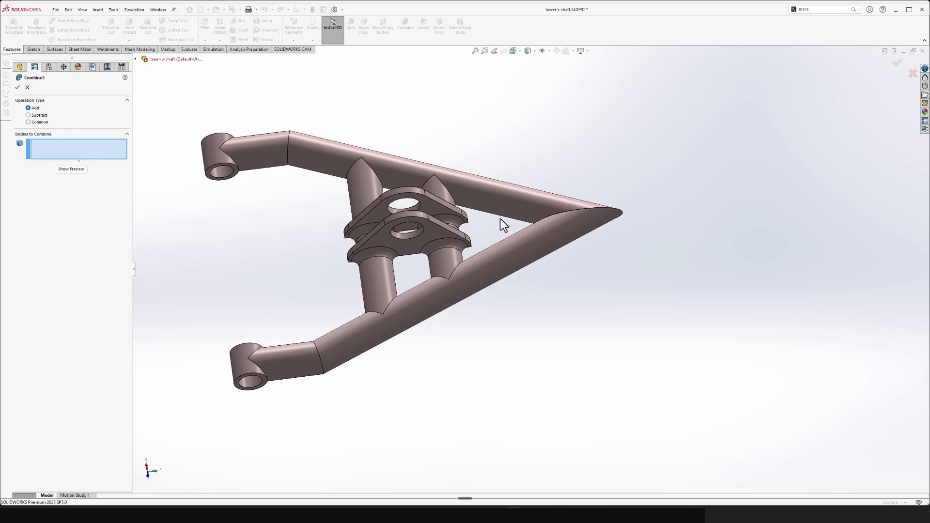
left_click(28, 88)
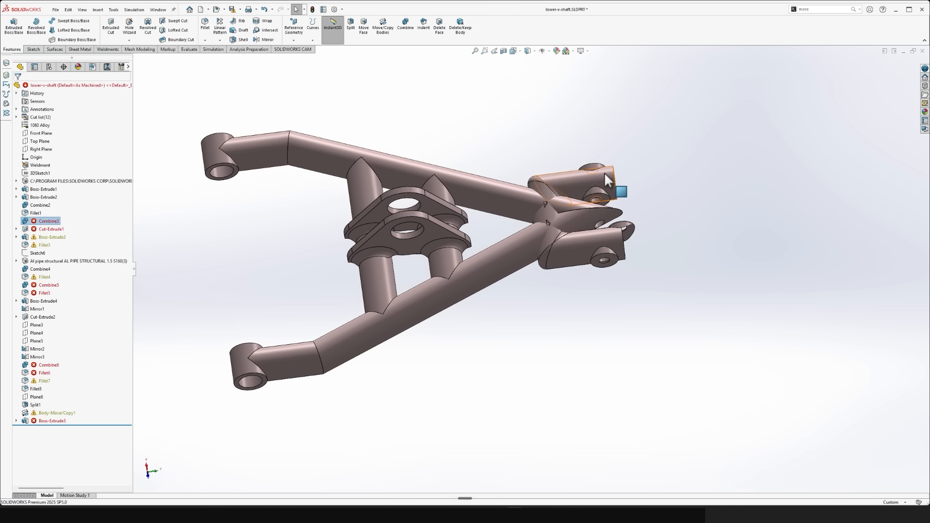
middle_click_drag(604, 172, 538, 255)
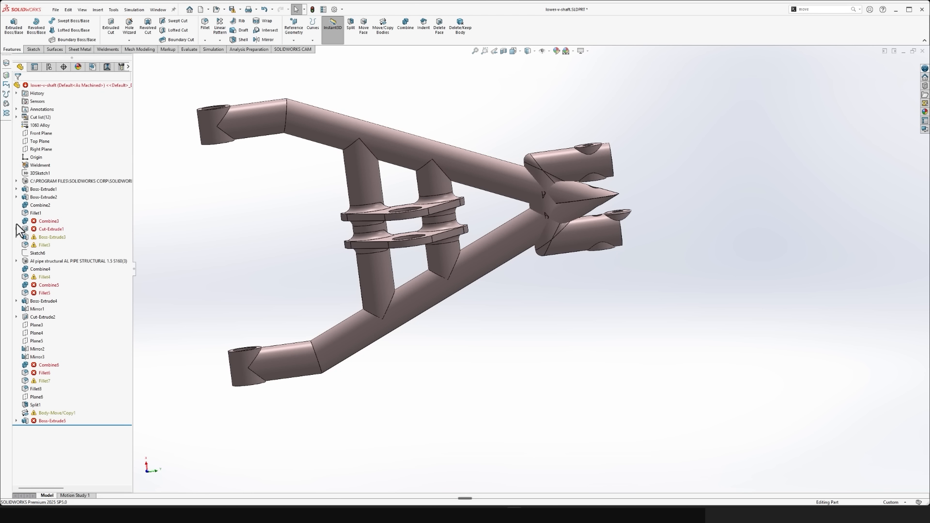
key("Delete")
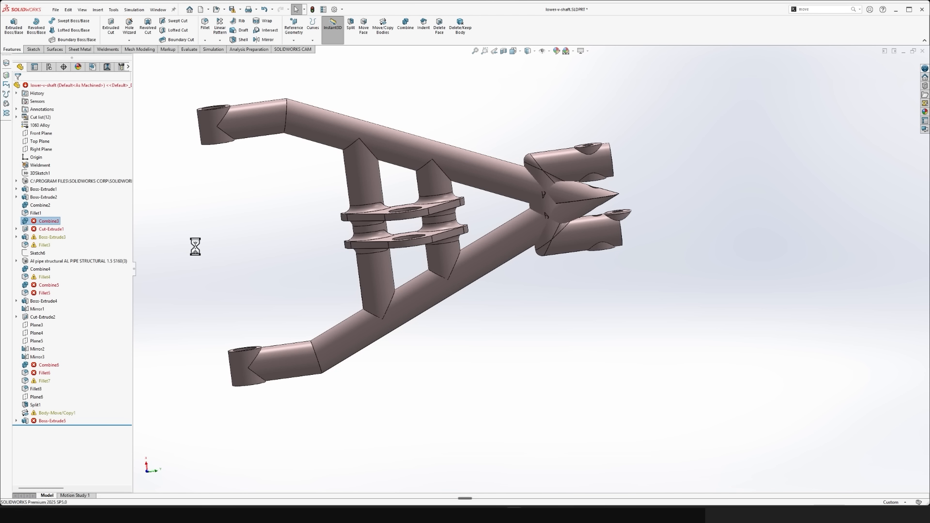
left_click(408, 224)
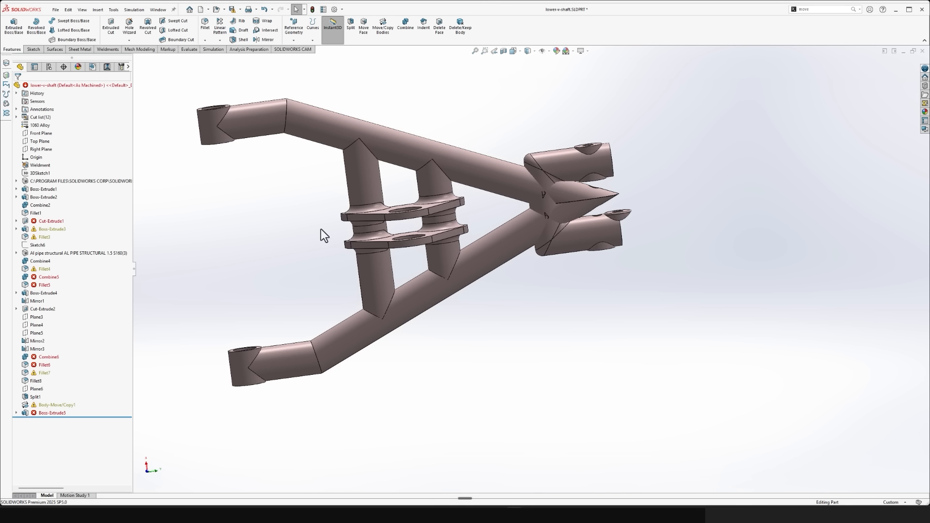
- Edit the failed Cut-Extrude1 so that it cuts through the pipes at the V-shaft's apex
left_click(59, 221)
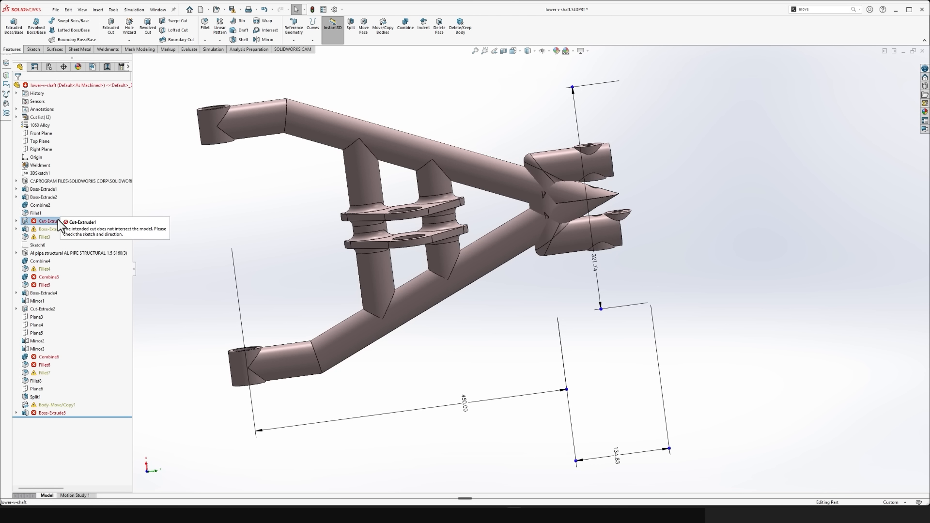
left_click(17, 221)
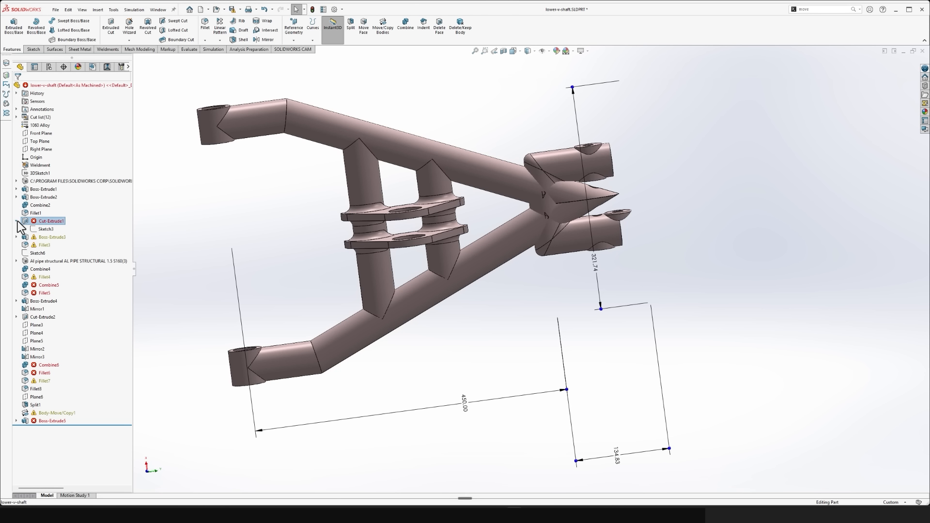
right_click(49, 222)
left_click(57, 166)
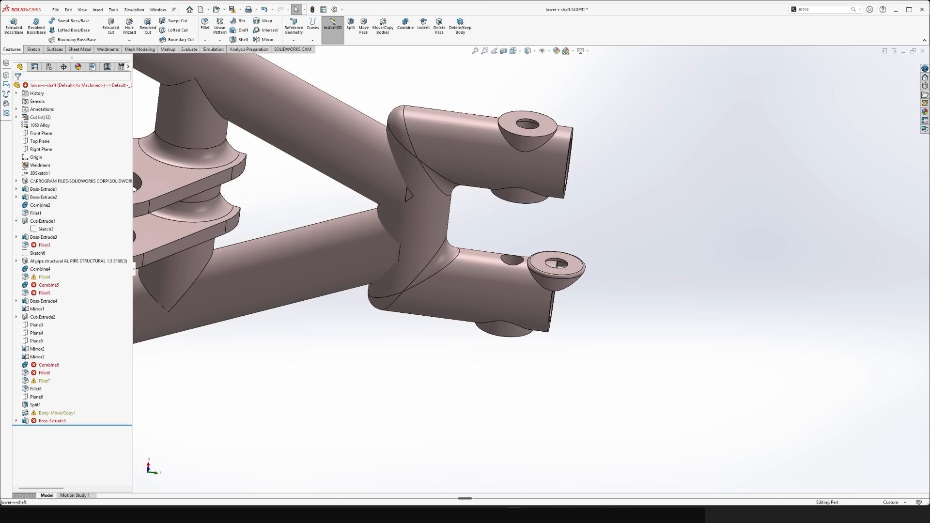
- Delete the broken Fillet3, Combine4 and Fillet4 features from the lower V-shaft
left_click(39, 244)
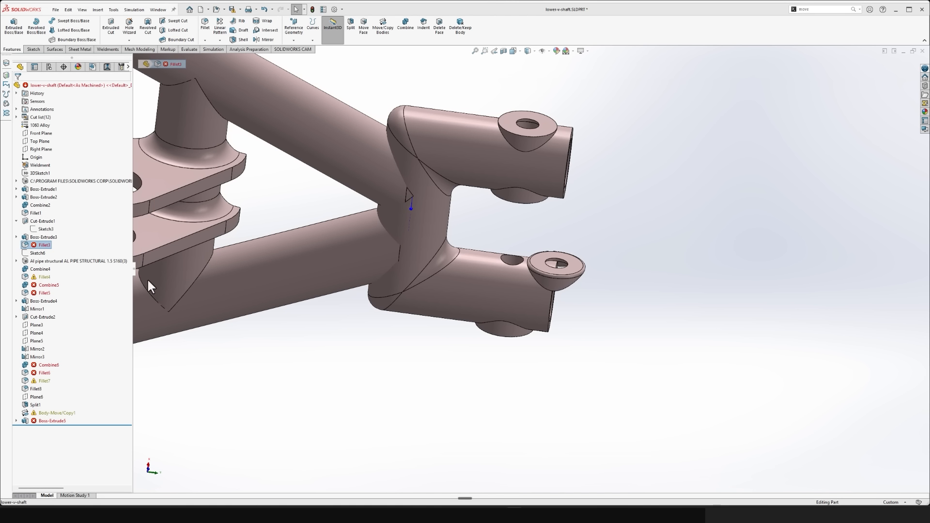
key("Delete")
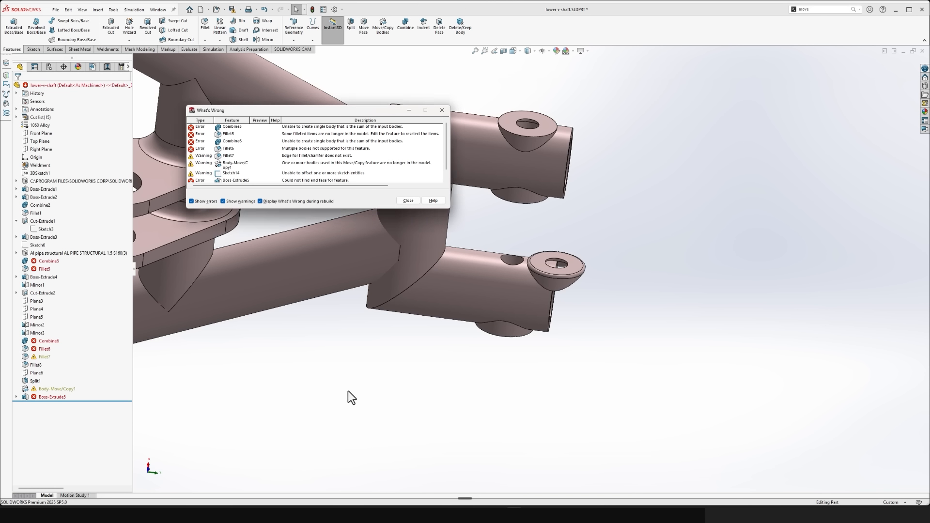
left_click(411, 201)
- Delete the failed Combine5 and Fillet5 features from the lower V-shaft
scroll(436, 320, "up", 5)
middle_click_drag(435, 335, 290, 238)
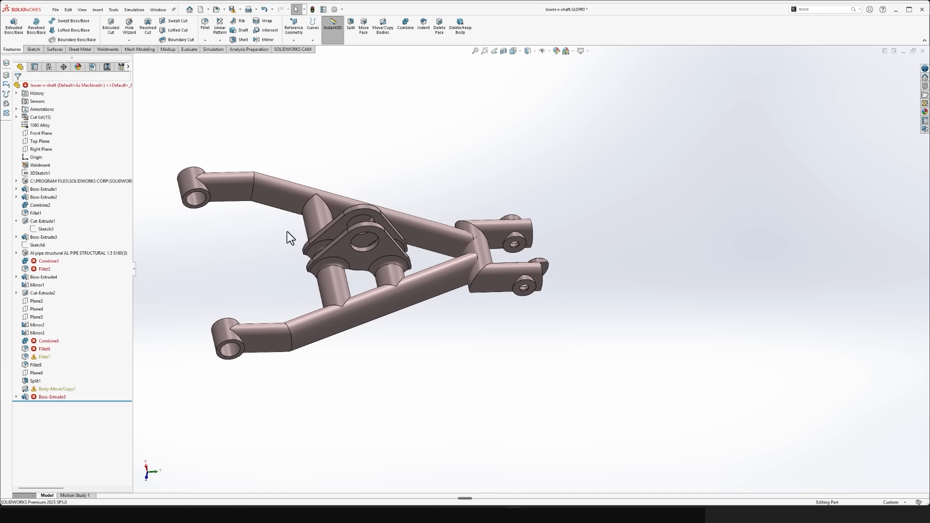
left_click(51, 263)
key("Delete")
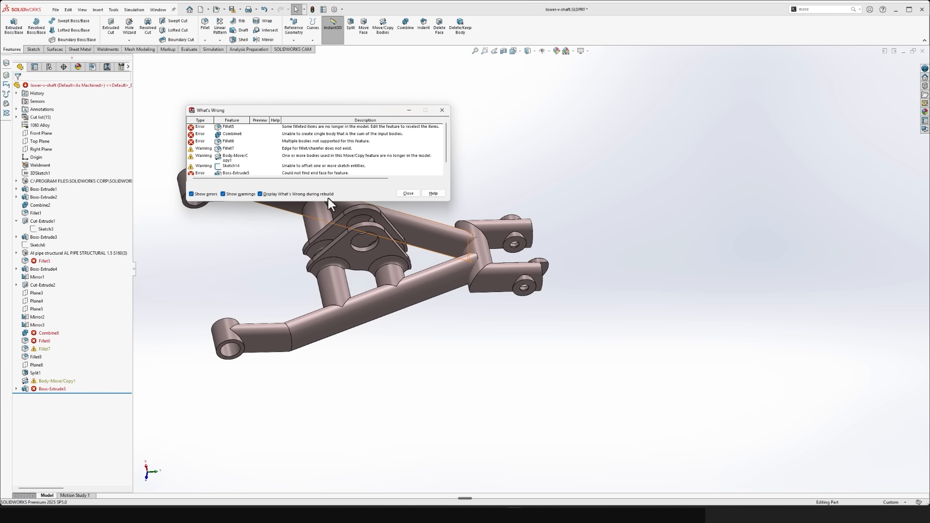
left_click(407, 195)
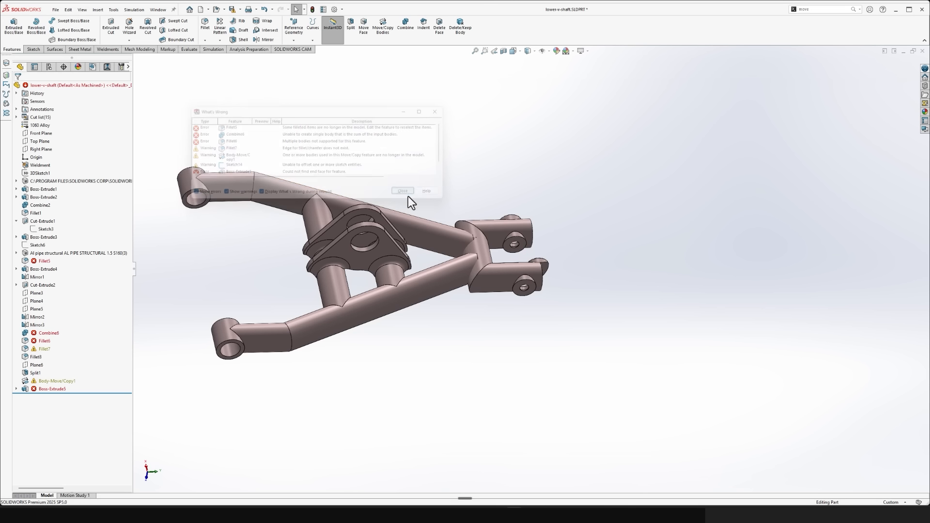
left_click(45, 267)
key("Delete")
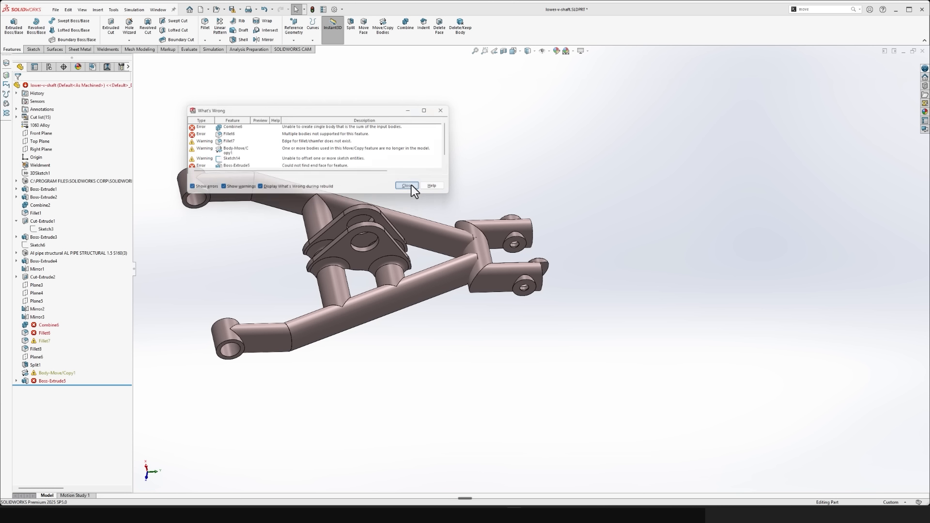
left_click(411, 186)
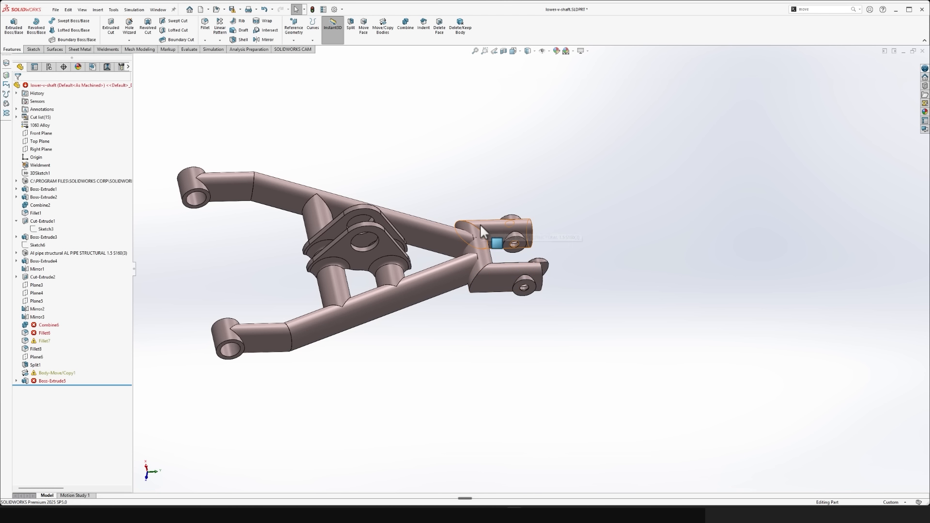
- Delete the broken Combine6, Fillet6 and Fillet7 features from the lower V-shaft
scroll(501, 291, "down", 2)
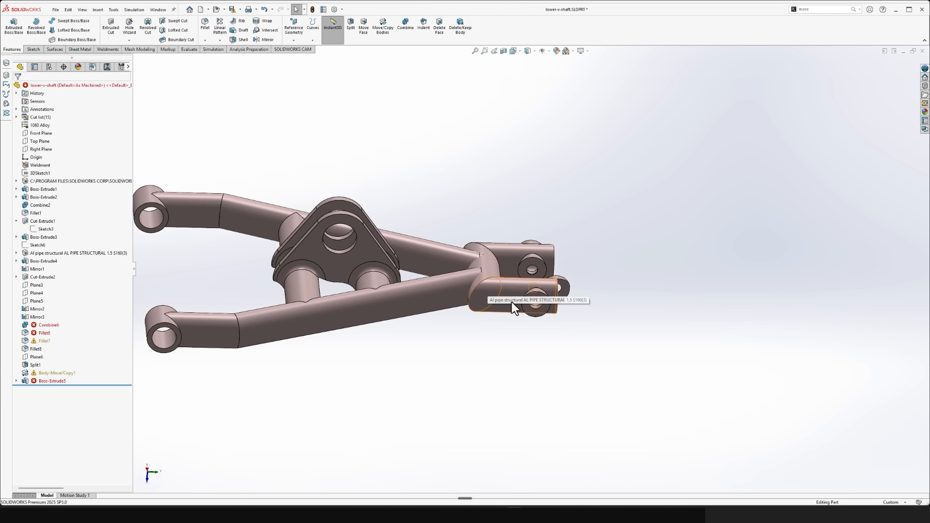
middle_click_drag(539, 342, 491, 353)
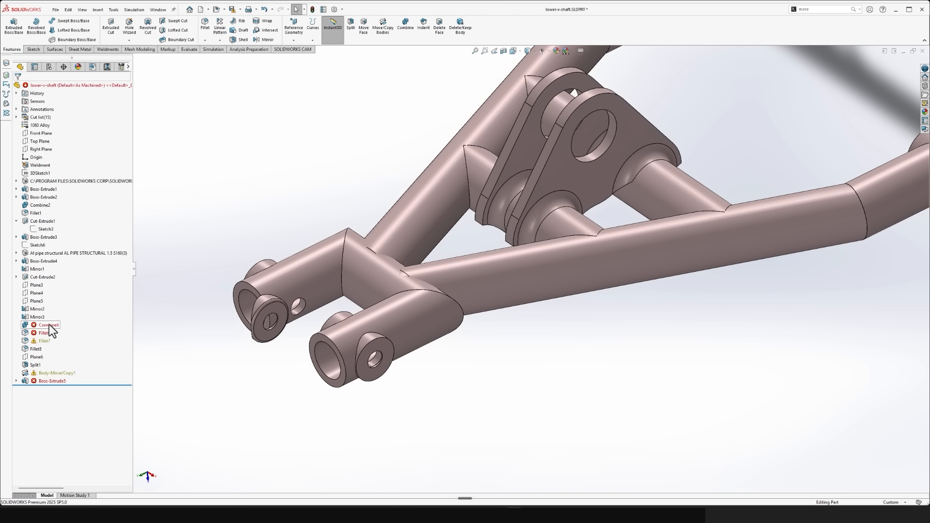
left_click(47, 325)
key("Delete")
left_click(47, 325)
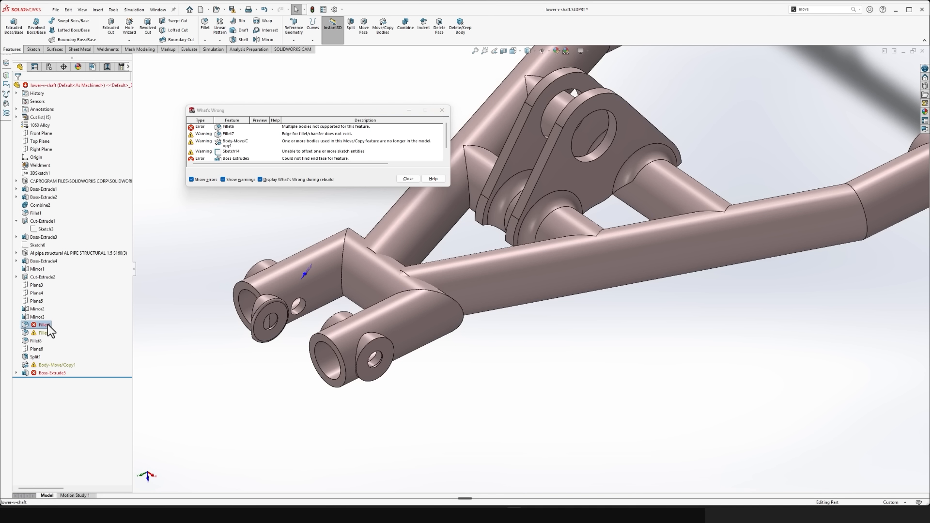
key("Delete")
left_click(40, 327)
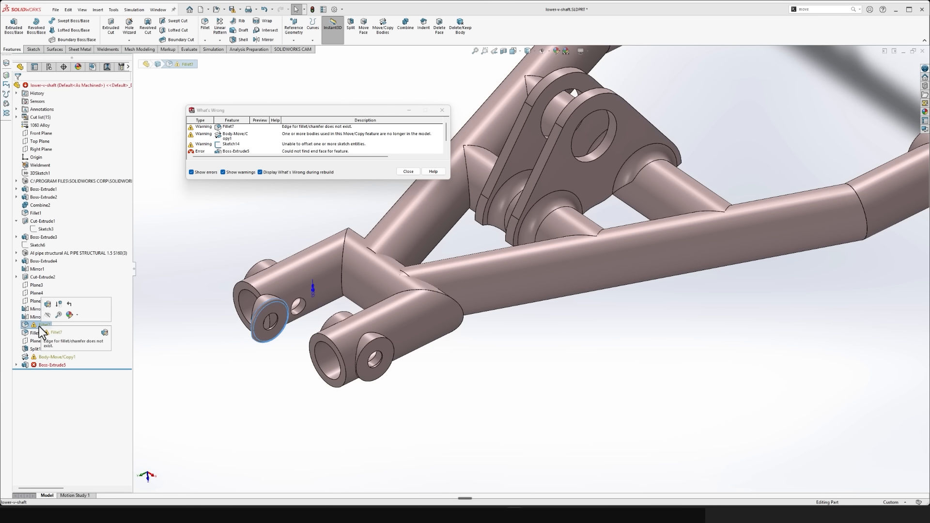
key("Delete")
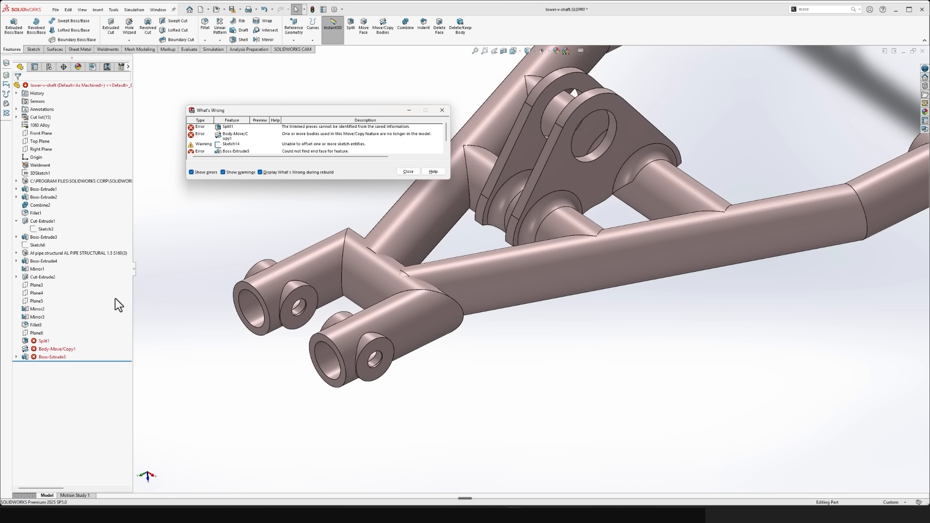
left_click(413, 172)
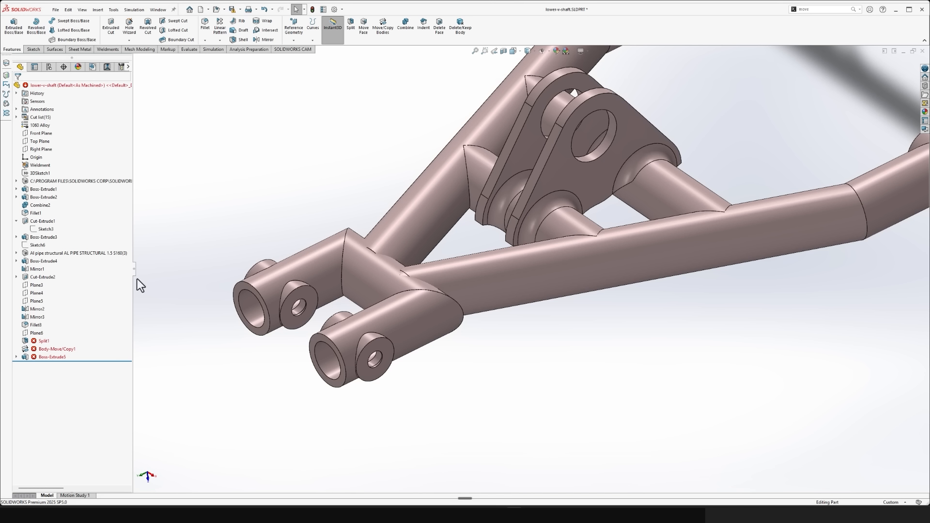
- Delete the failed Split1 feature together with Body-Move/Copy1
left_click(38, 341)
key("Delete")
left_click(407, 167)
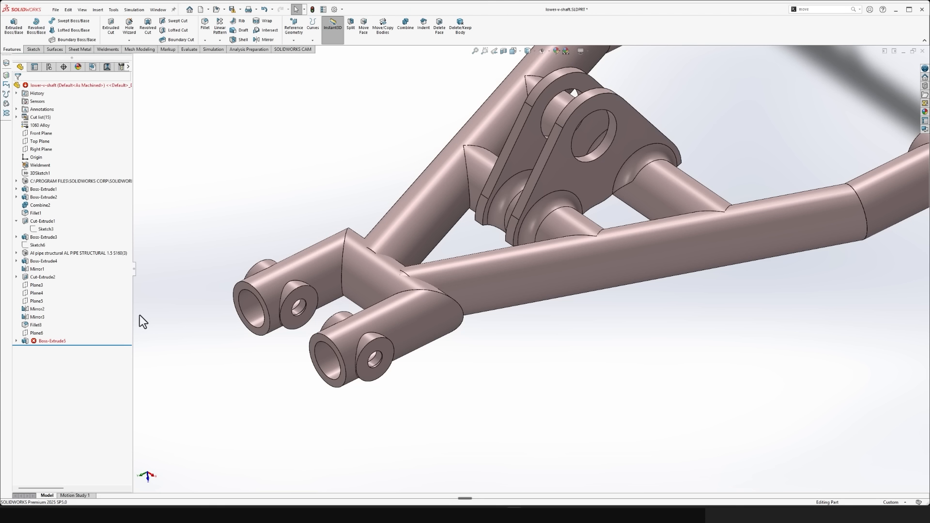
- Delete the failed Boss-Extrude5 and its leftover sketch, Sketch14
left_click(50, 340)
key("Delete")
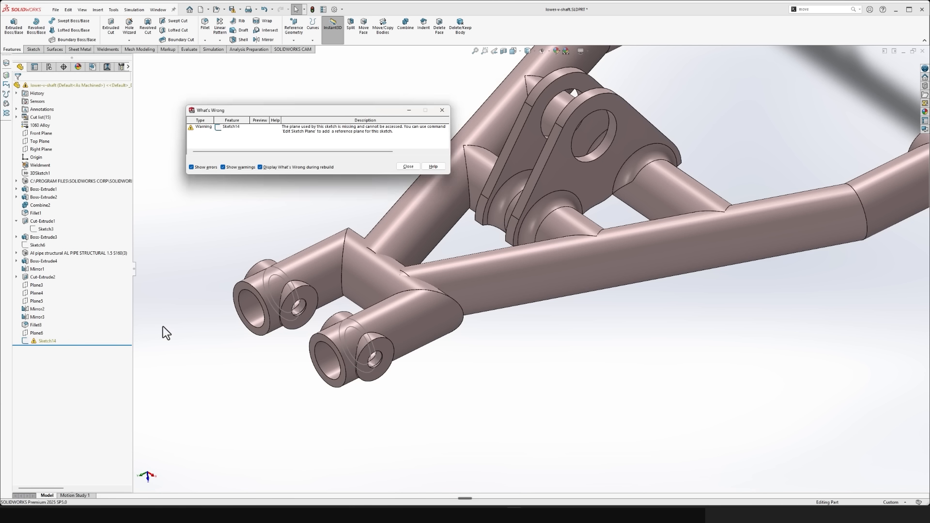
left_click(414, 166)
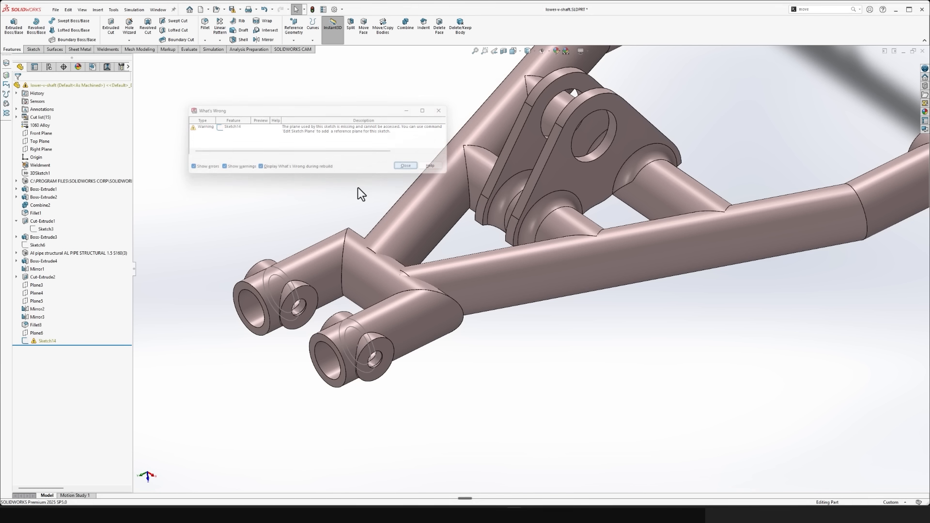
left_click(46, 341)
key("Delete")
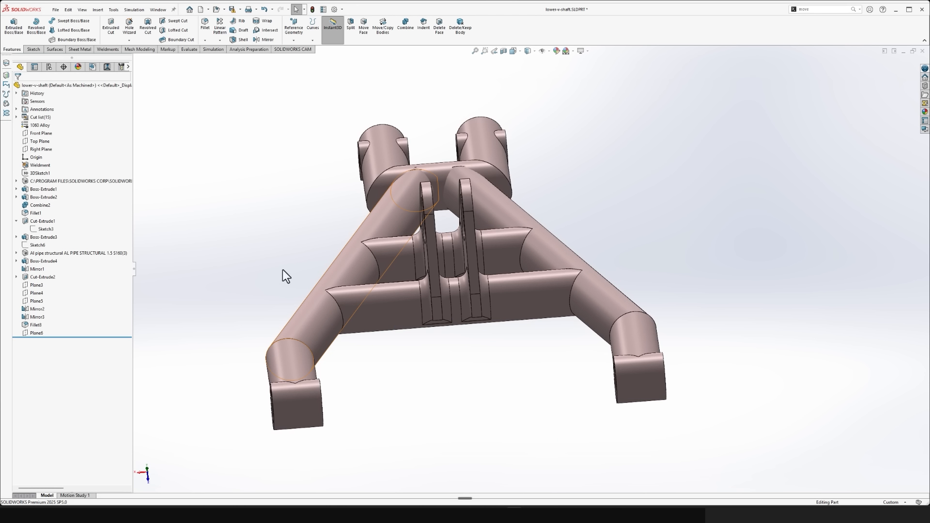
- Open the lower V-shaft's 3DSketch1 for editing and view it face-on
left_click(45, 174)
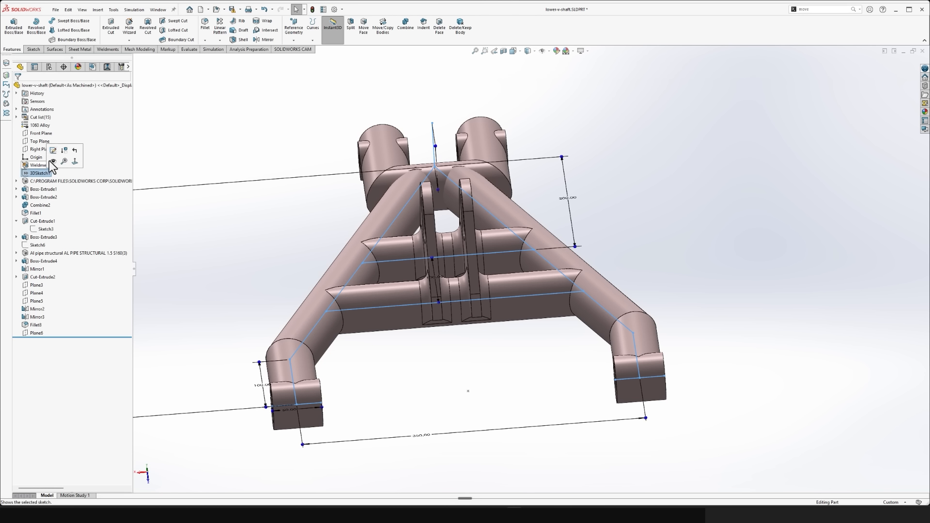
left_click(52, 152)
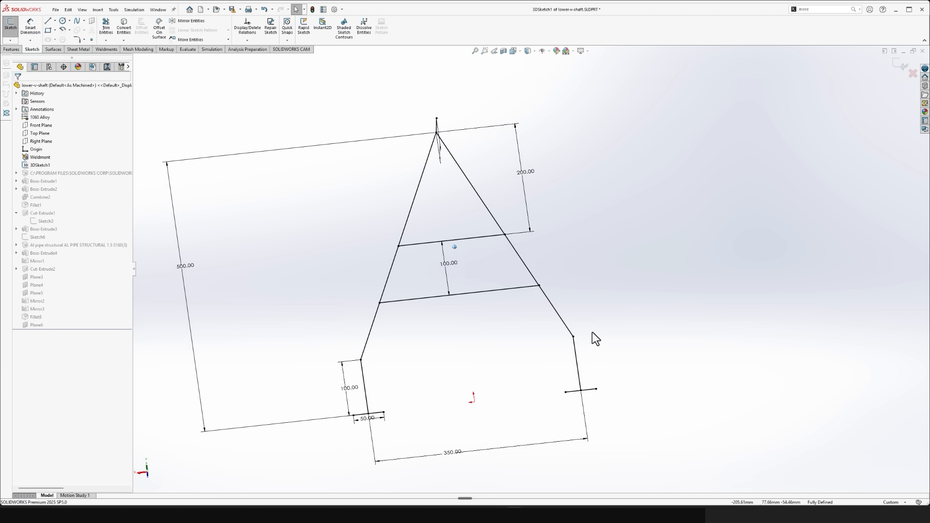
key("space")
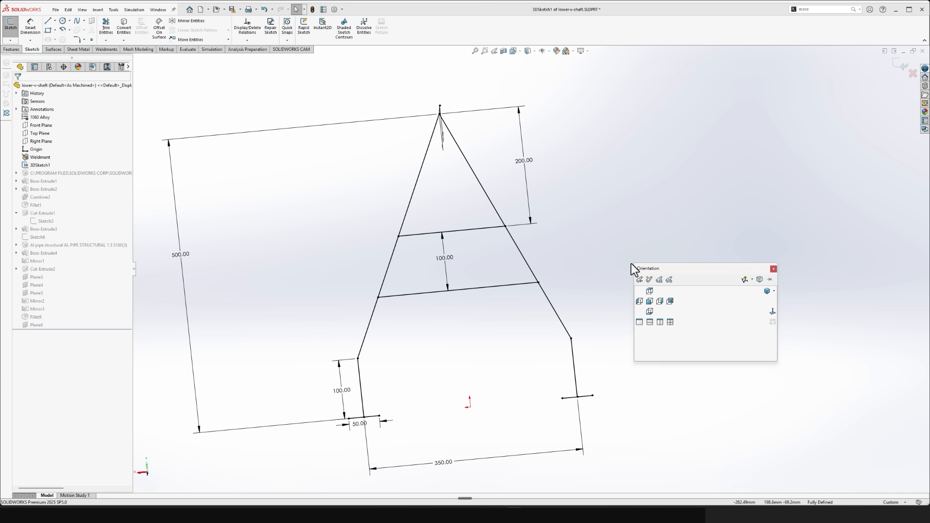
left_click(773, 312)
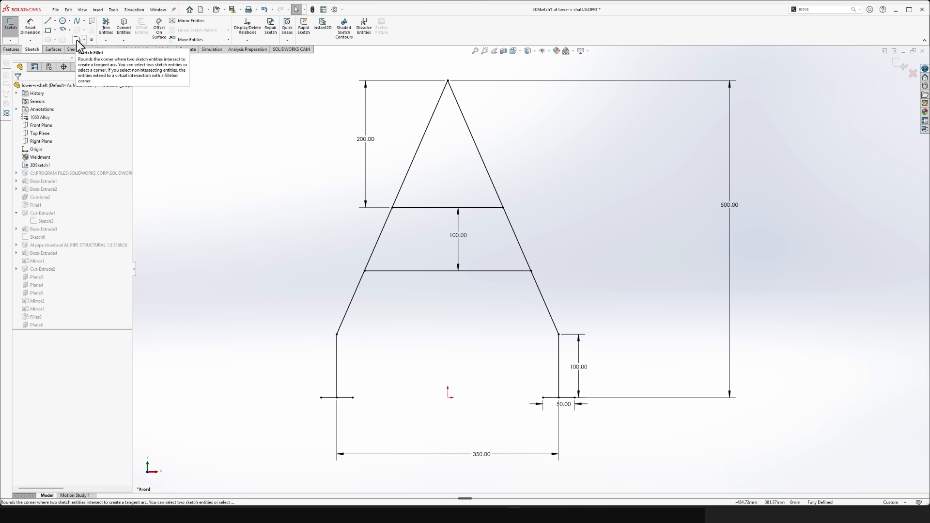
- Round the two corners between the slanted sides and vertical legs with 100 mm sketch fillets, accepting the relation removal, and exit the sketch
left_click(77, 40)
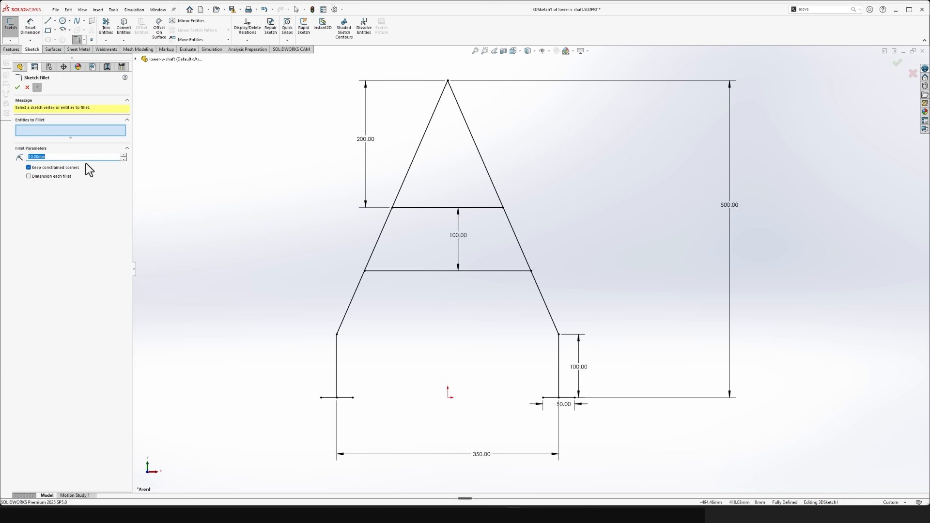
type("100")
key("Return")
left_click(560, 335)
left_click(485, 264)
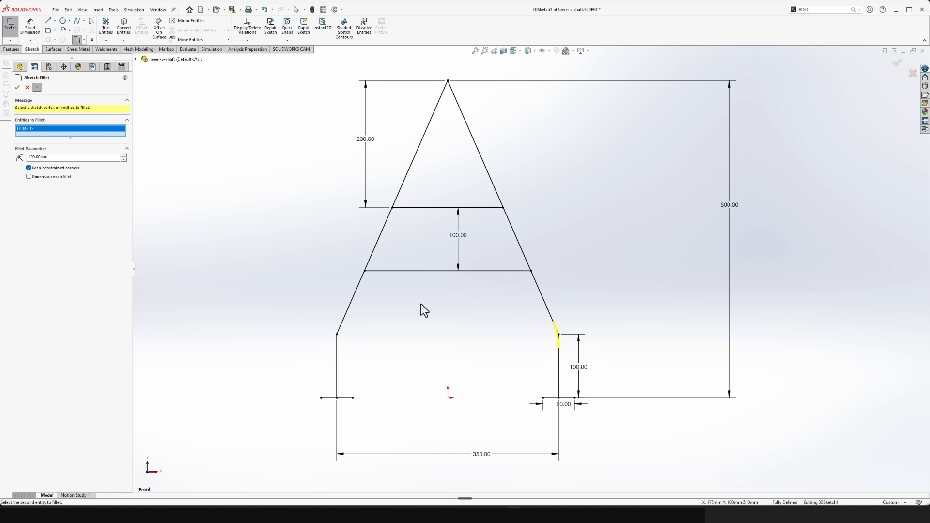
left_click(336, 336)
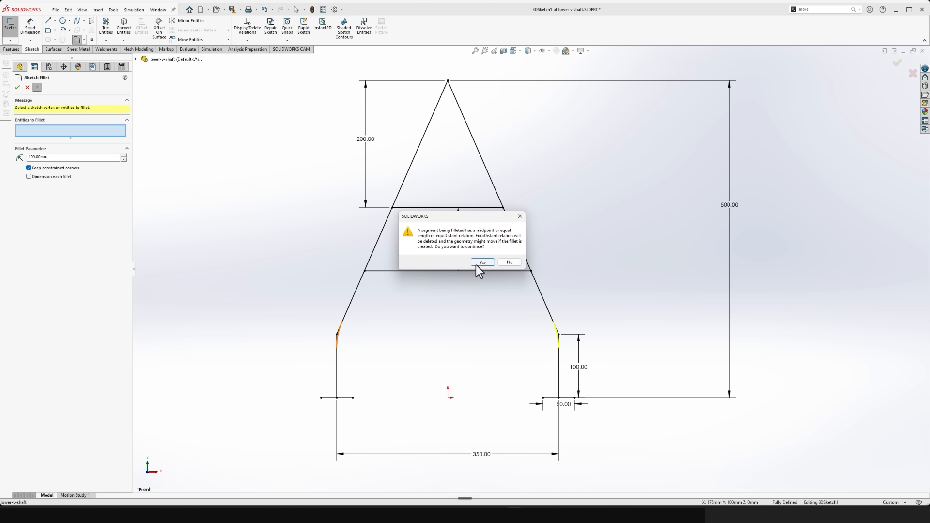
left_click(480, 266)
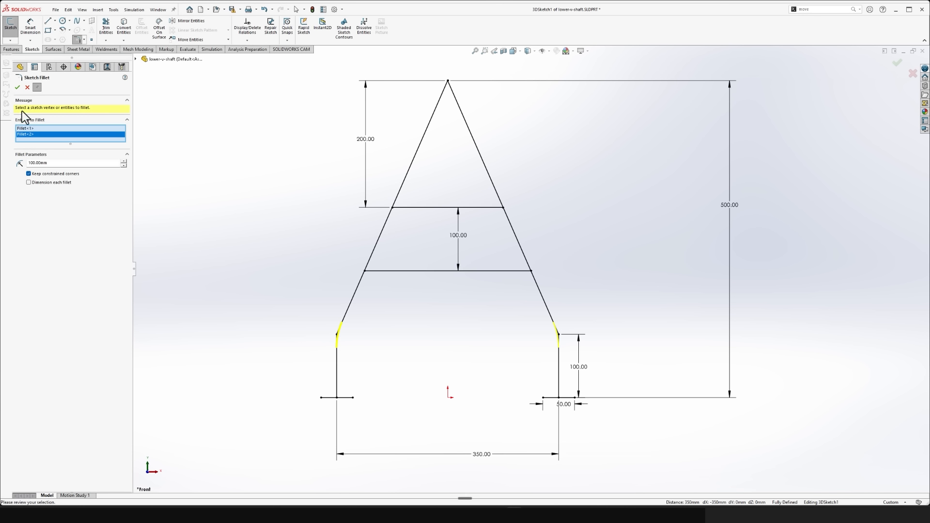
left_click(16, 88)
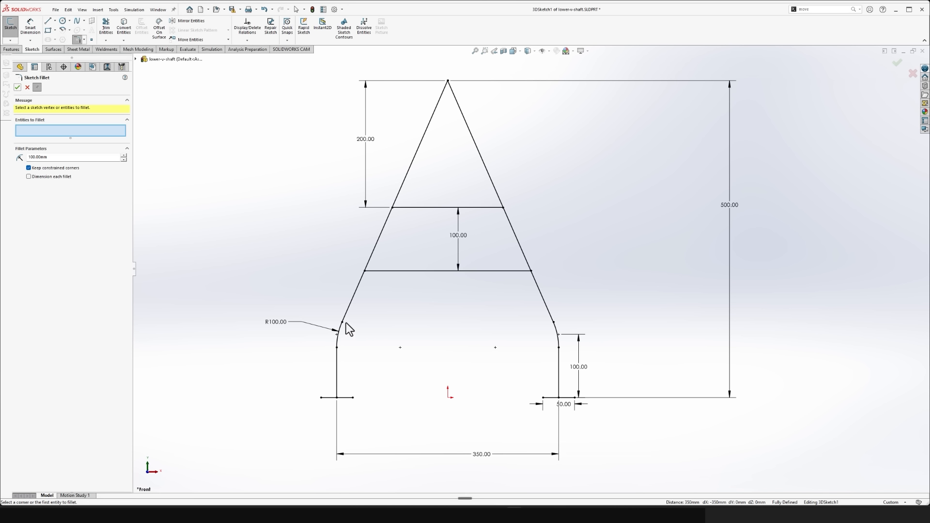
left_click(17, 87)
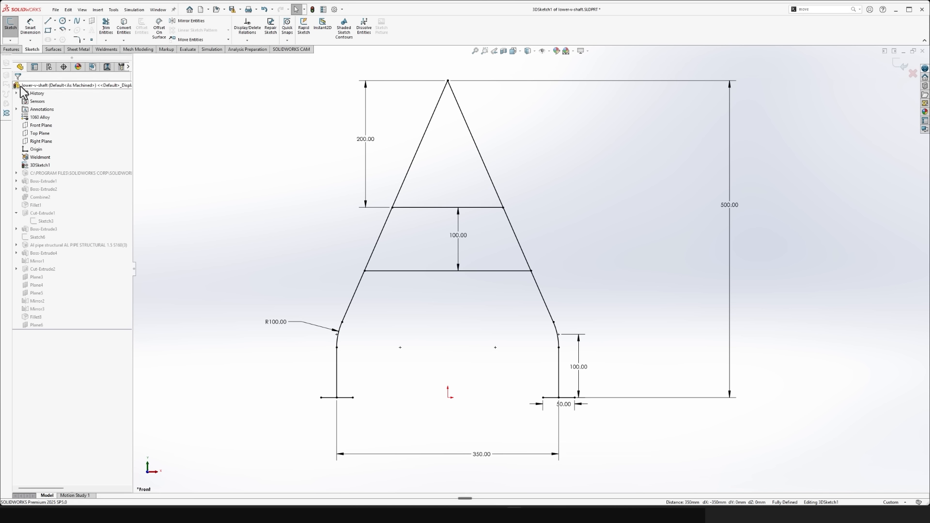
left_click(900, 64)
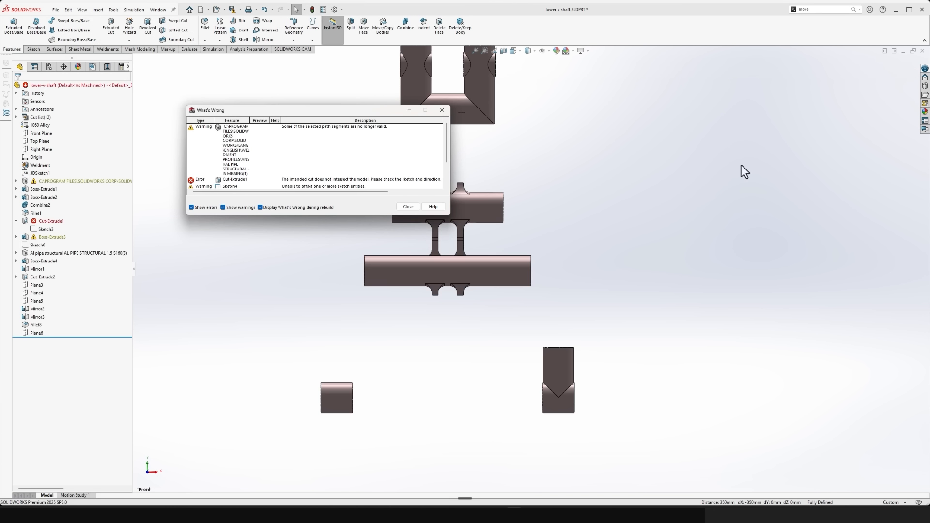
left_click(407, 208)
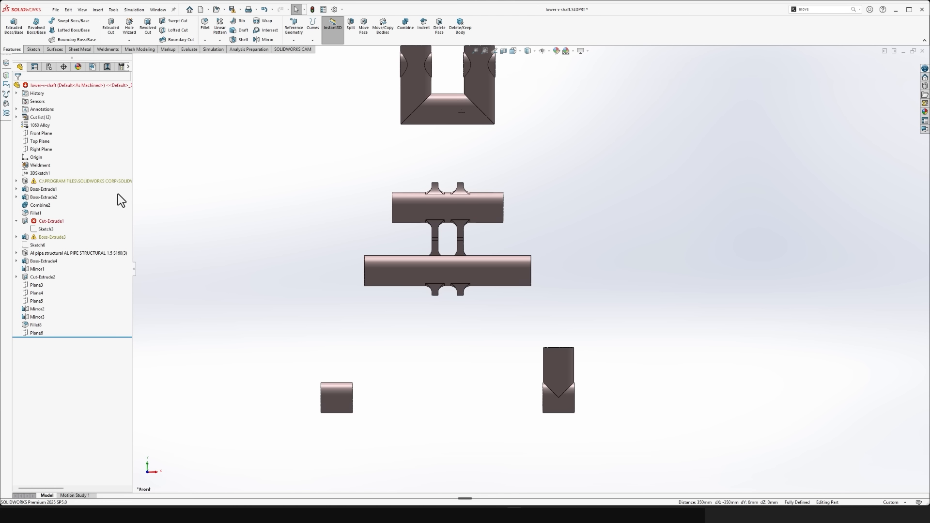
- Edit the structural member built on 3DSketch1 and remove Group3, the vertical leg, from its groups
left_click(48, 184)
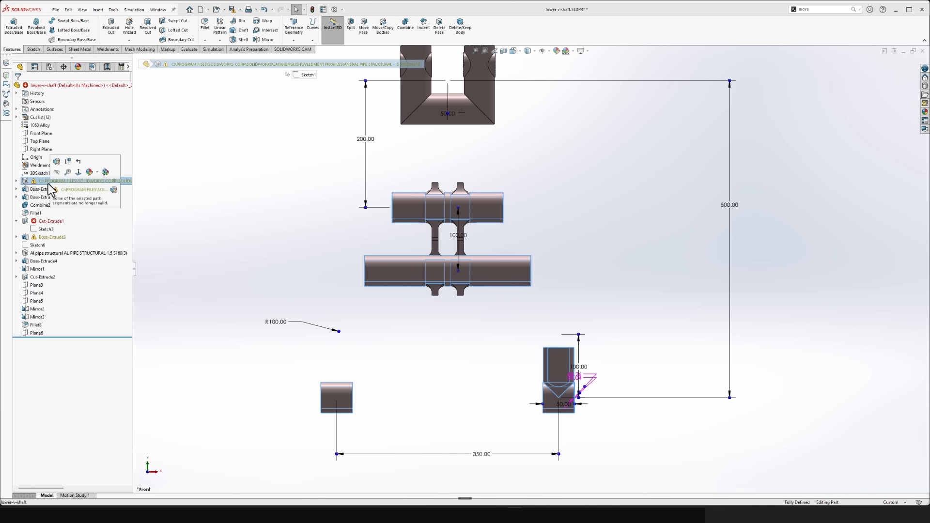
left_click(57, 162)
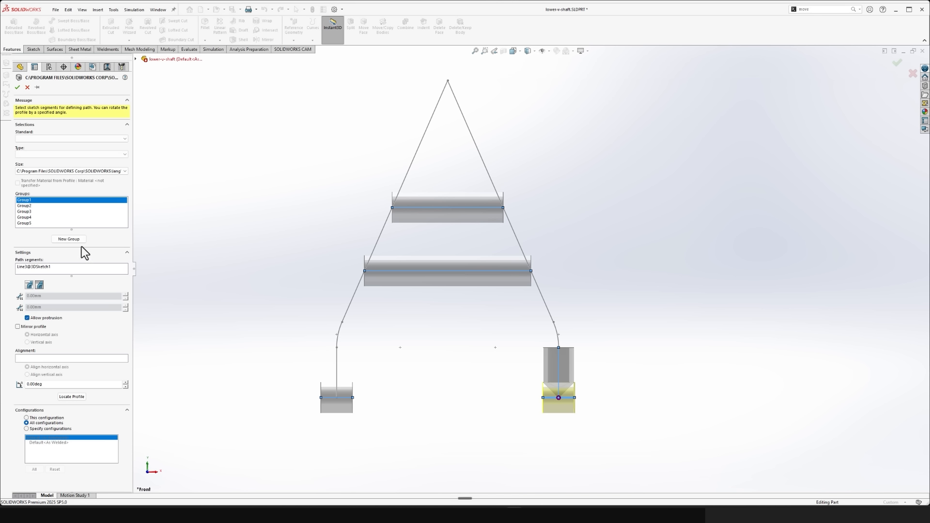
left_click(37, 208)
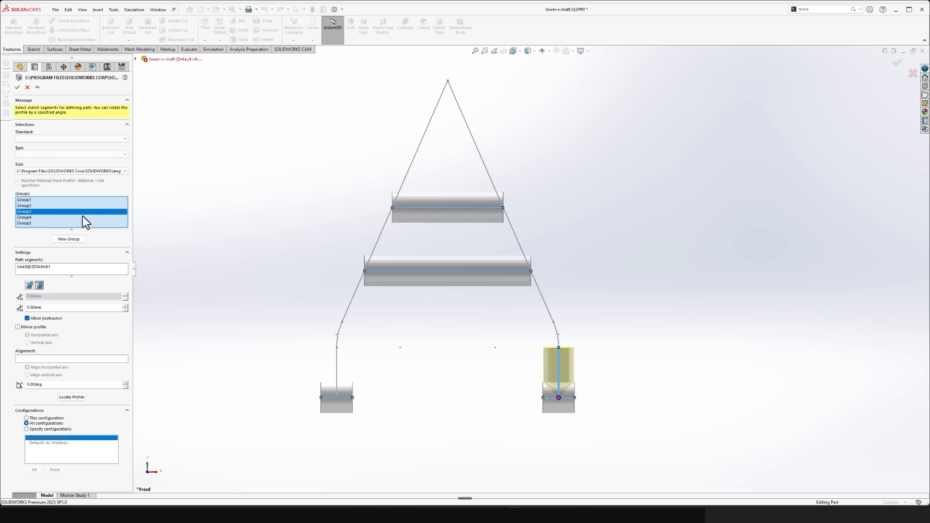
key("Delete")
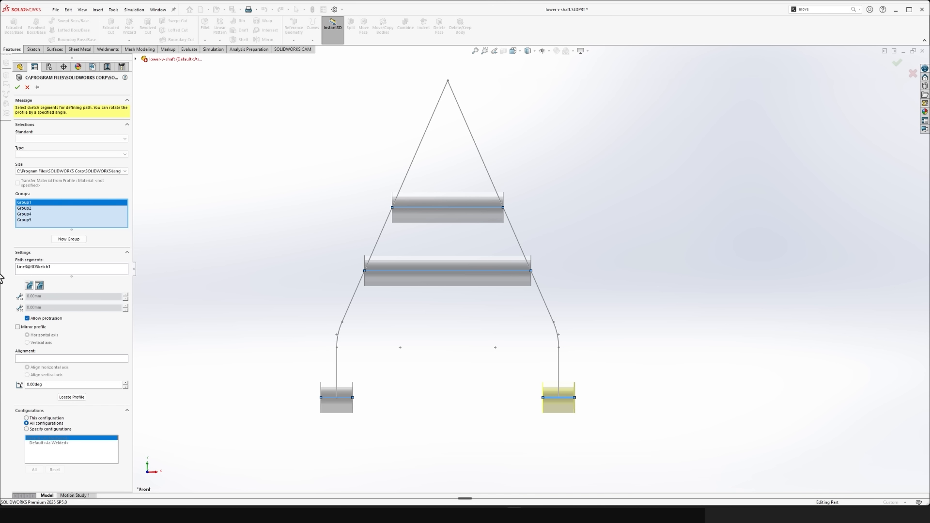
- Add a new group following both vertical legs, the two fillet arcs and both slanted sides, and apply the structural member
left_click(69, 239)
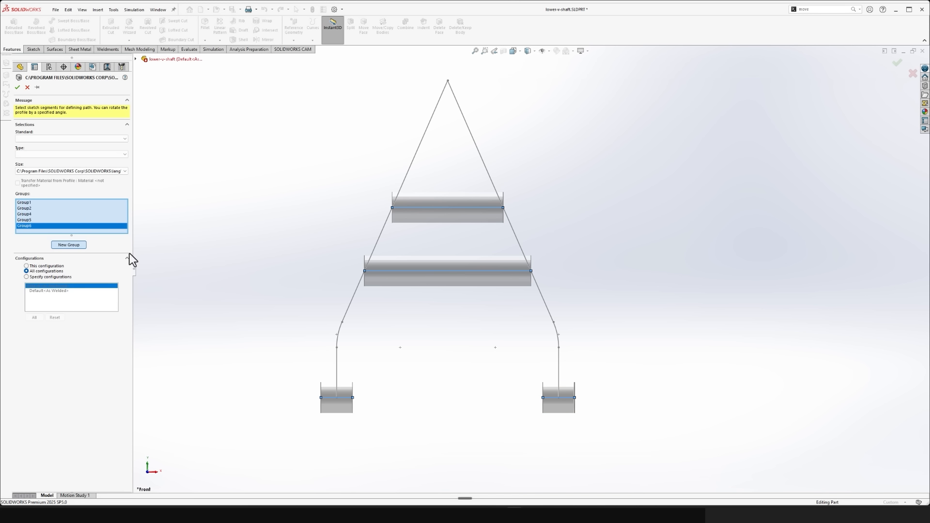
left_click(560, 374)
left_click(556, 335)
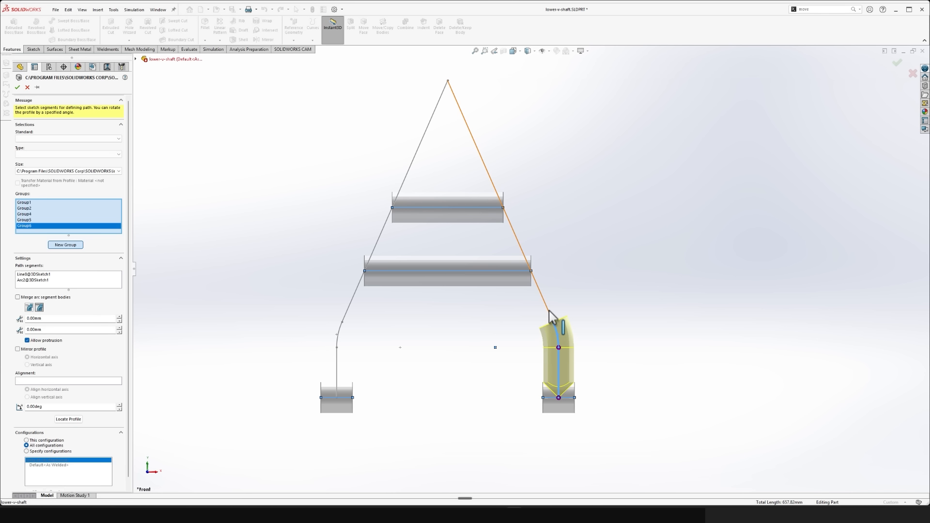
left_click(549, 312)
left_click(418, 153)
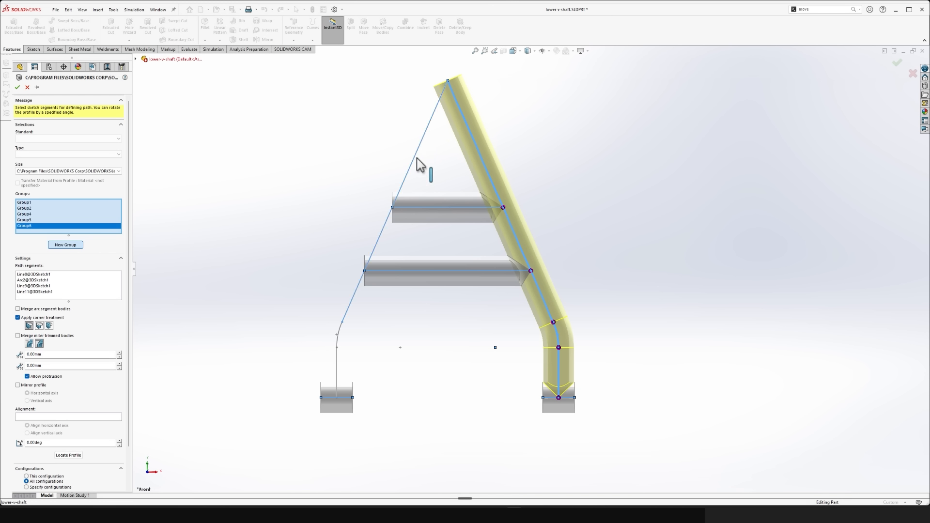
left_click(340, 334)
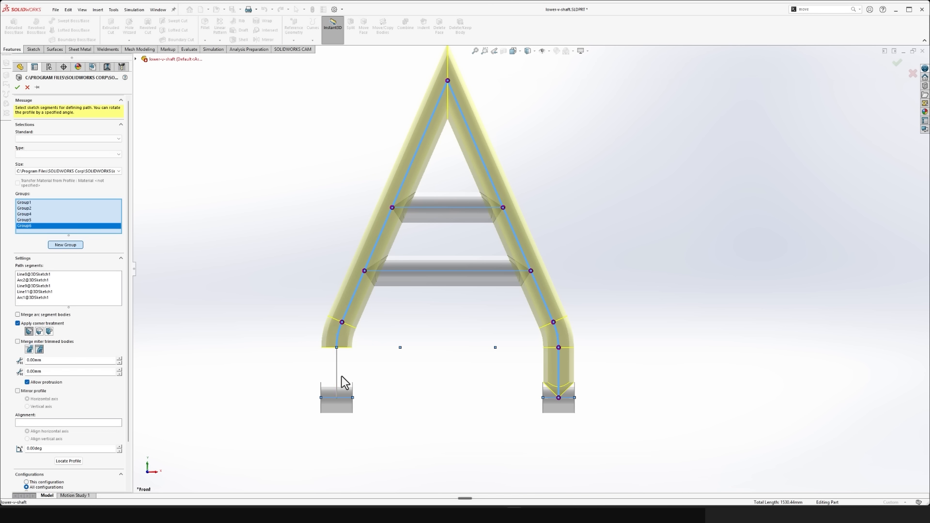
left_click(338, 379)
right_click(339, 374)
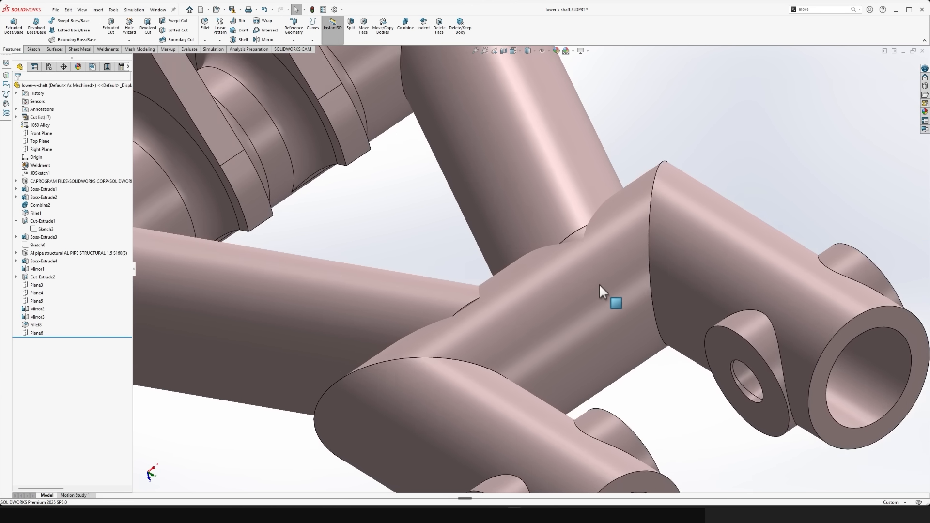
- Hide the cross pipe at the V-shaft's apex to expose the slanted tubes' ends
left_click(607, 281)
middle_click_drag(671, 281, 689, 293)
key("Tab")
scroll(661, 337, "up", 2)
- Delete the Boss-Extrude3 end cap at the apex together with its leftover sketch, Sketch4
left_click(632, 298)
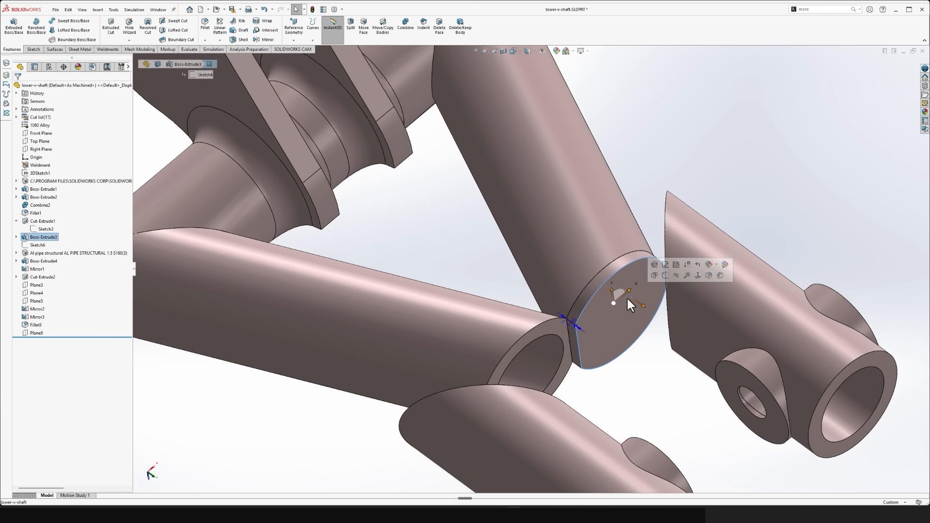
left_click(216, 446)
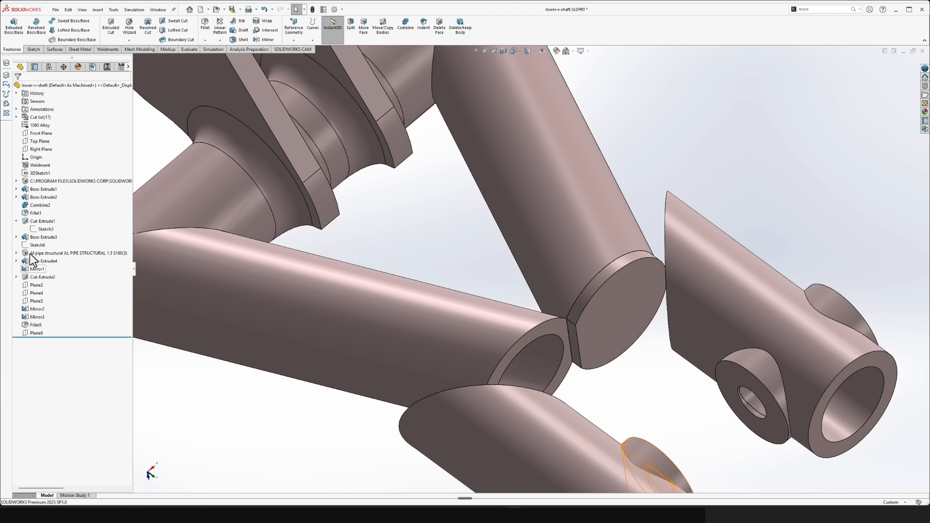
left_click(40, 237)
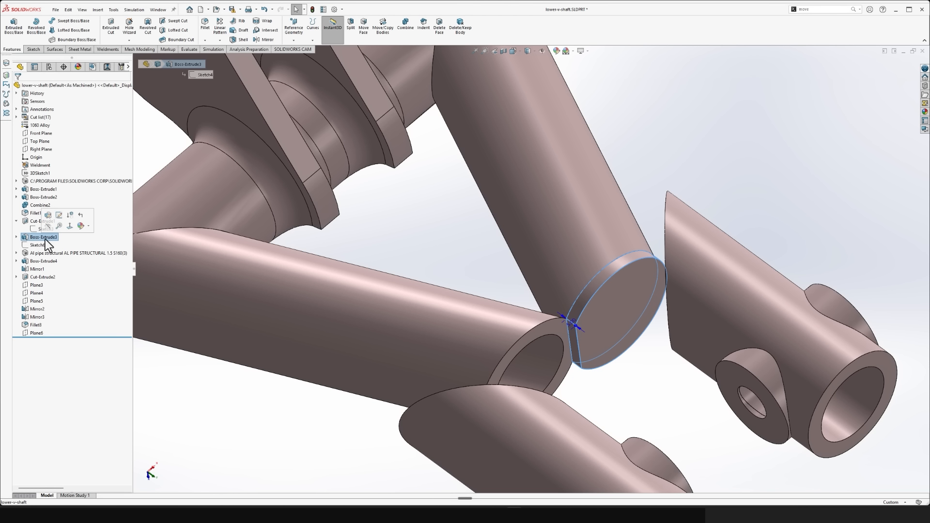
key("Delete")
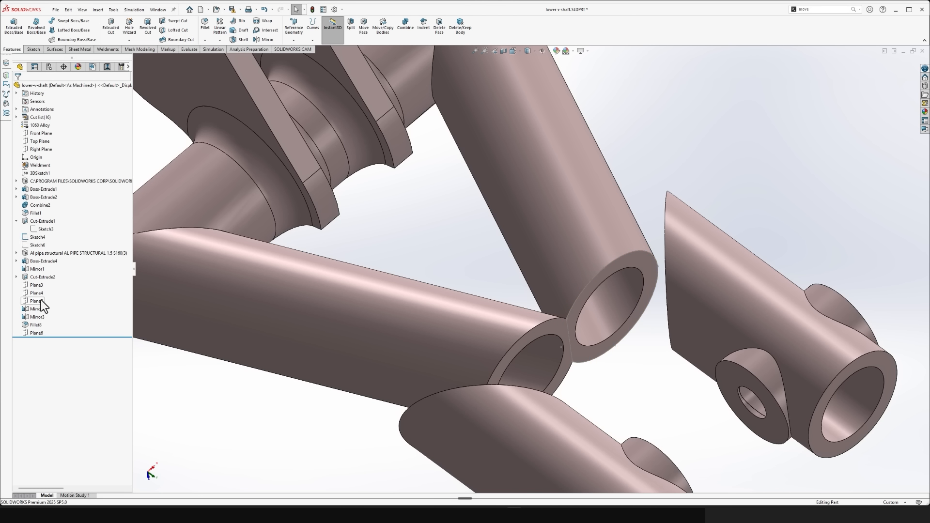
left_click(37, 237)
key("Delete")
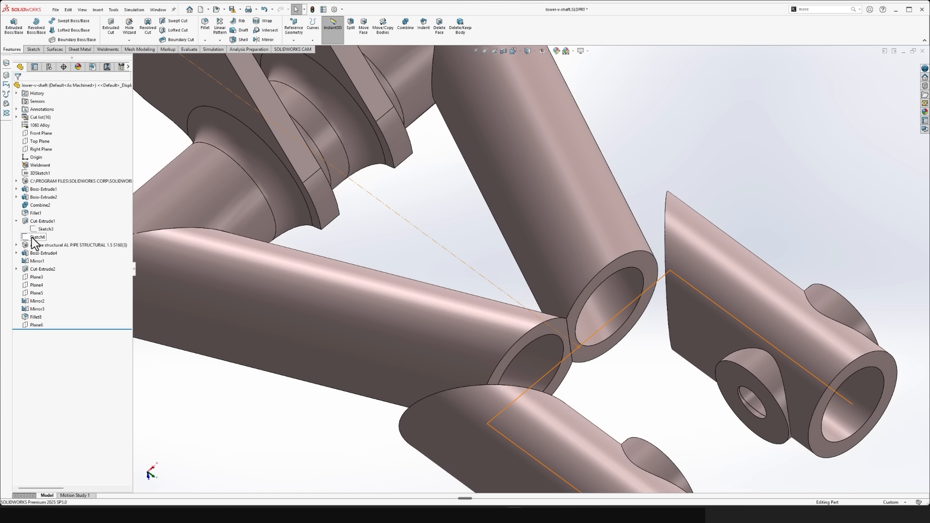
- Examine Sketch6 and how the slanted tubes' ends meet the cross pipe at the apex, alternately showing and hiding the pipe, leaving it shown
left_click(35, 239)
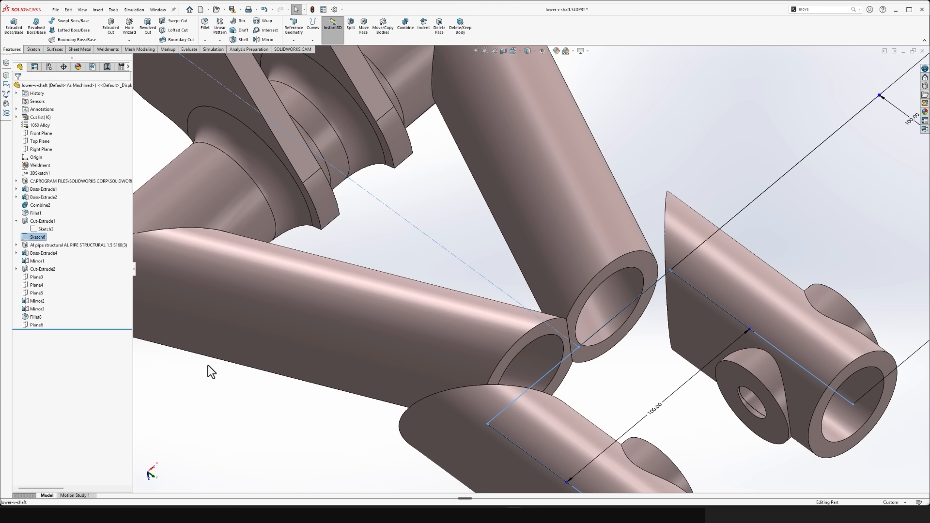
left_click(323, 421)
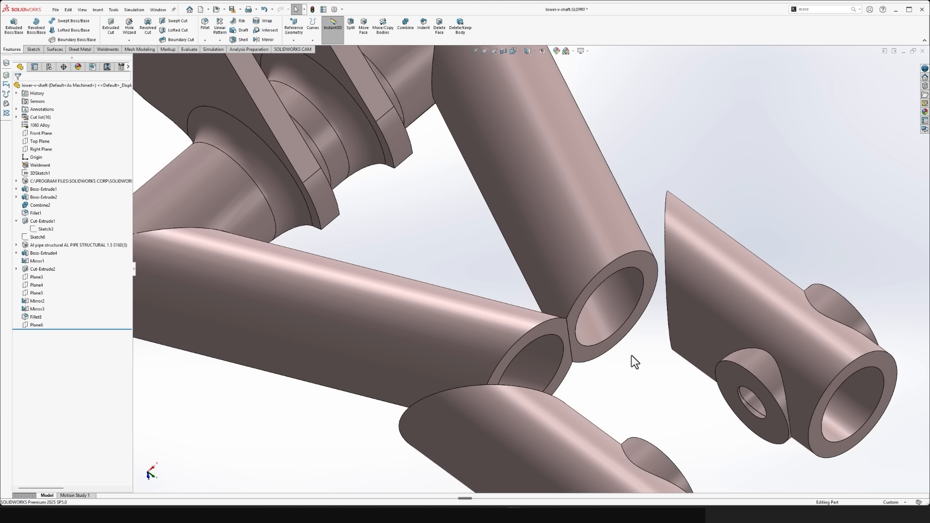
key("shift+Tab")
key("Tab")
key("shift+Tab")
key("Tab")
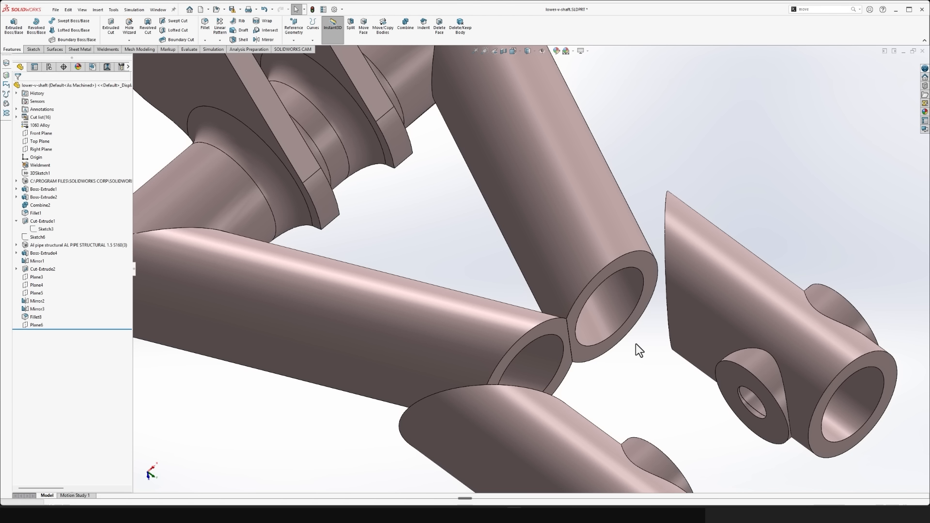
key("shift+Tab")
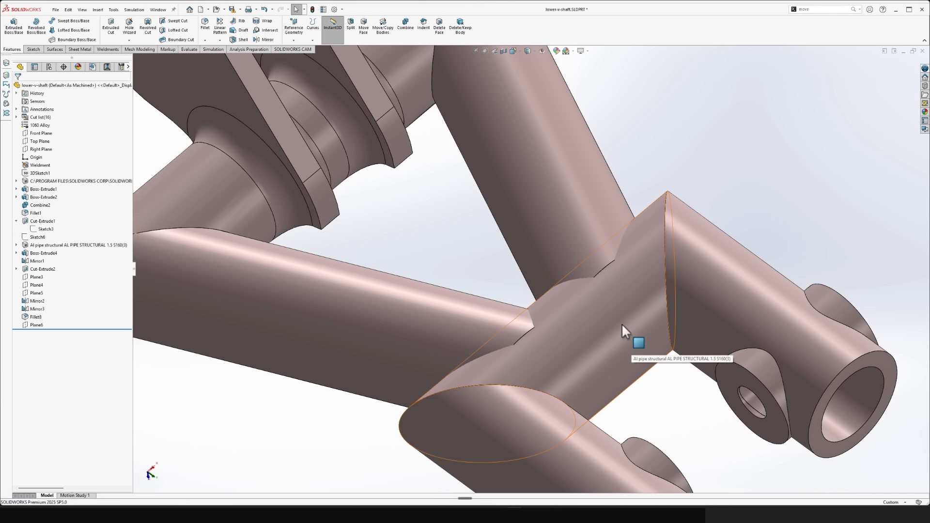
key("Tab")
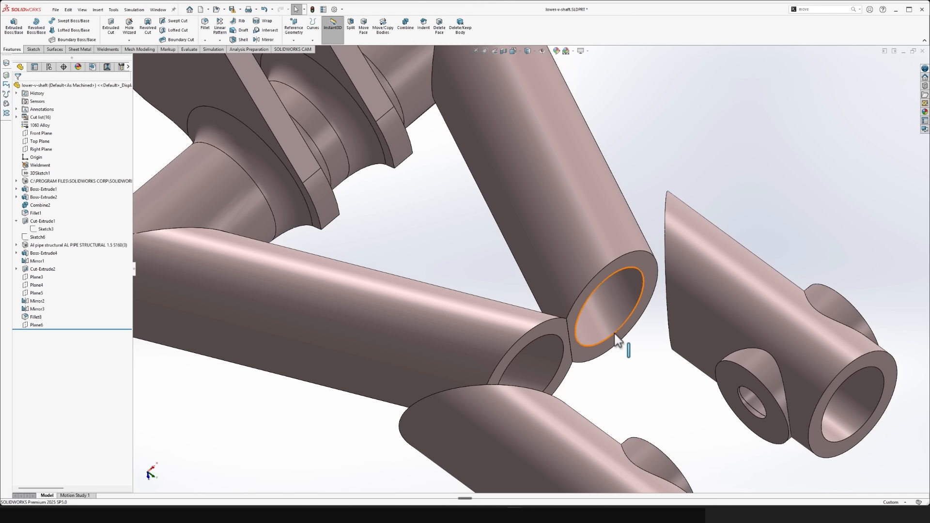
middle_click_drag(621, 346, 662, 328)
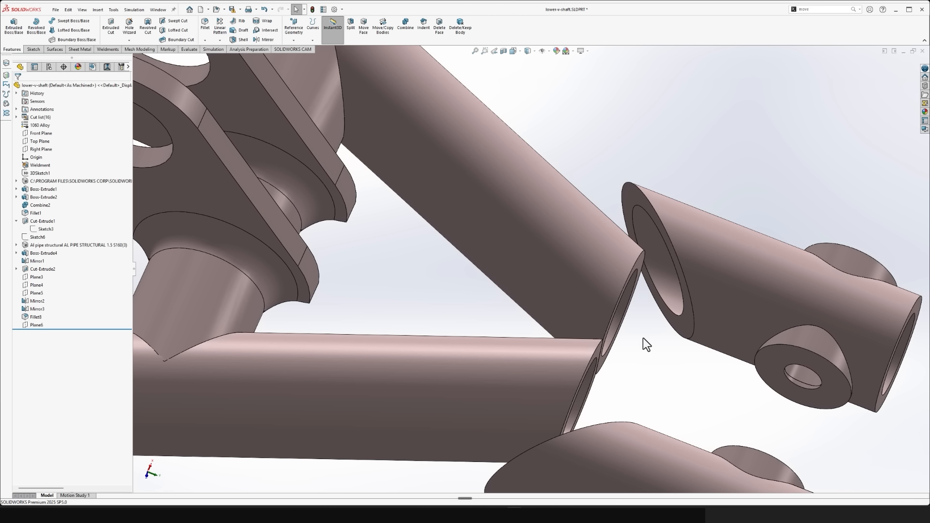
key("shift+Tab")
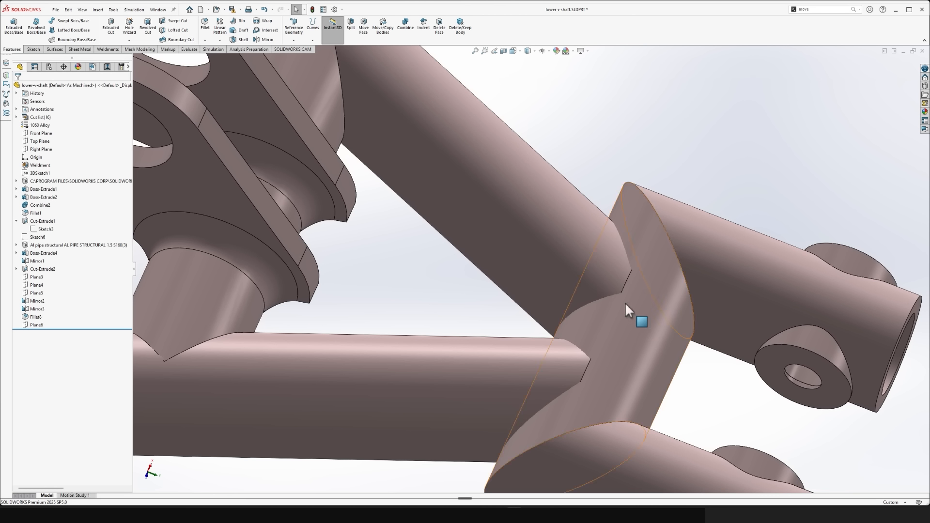
- Trim both slanted tubes against the cross pipe at the apex using Trim/Extend with the cross pipe body as boundary and a coped cut
left_click(112, 52)
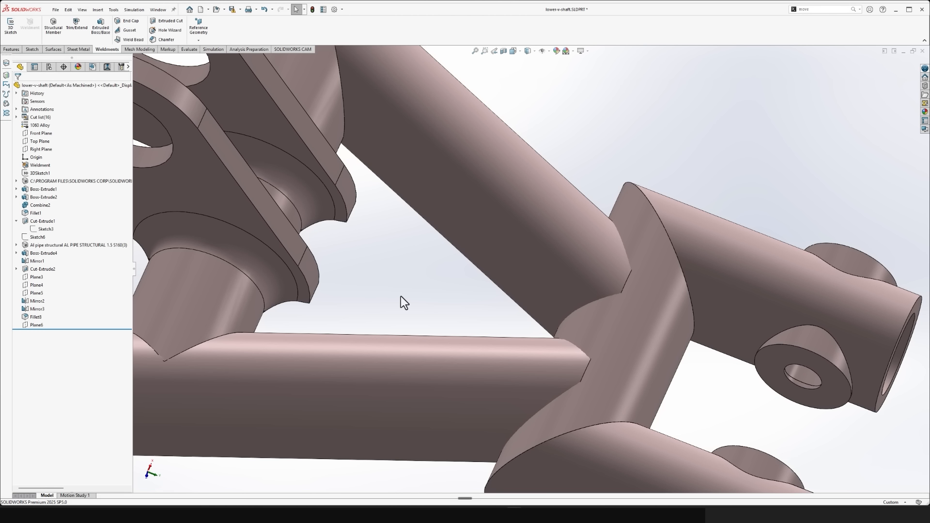
left_click(77, 35)
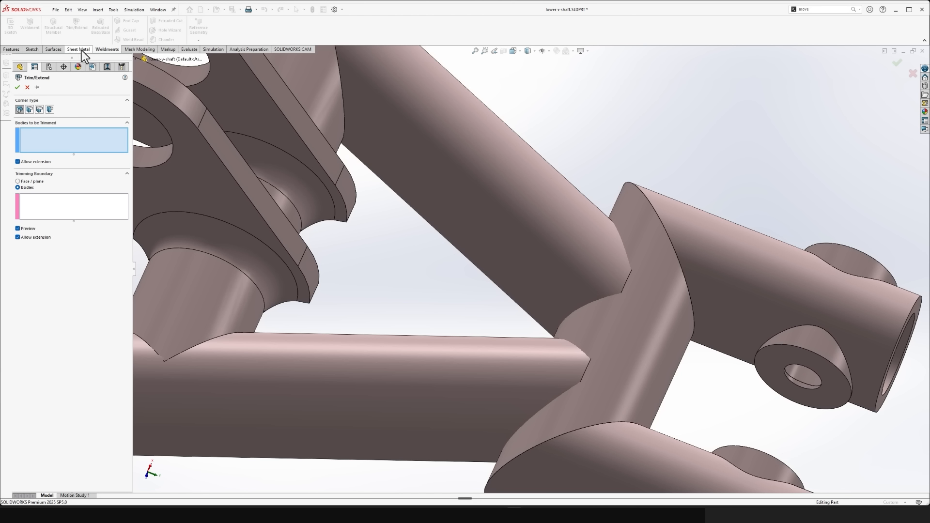
left_click(525, 239)
left_click(502, 372)
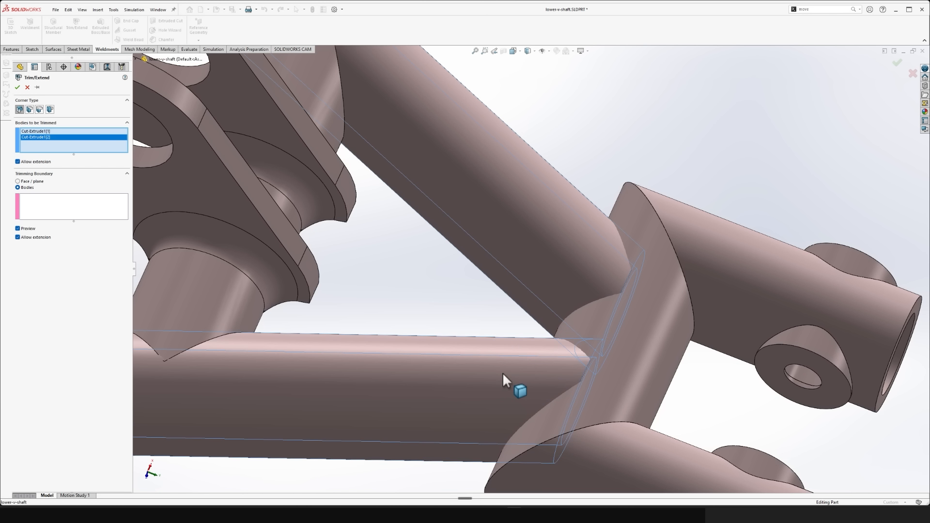
left_click(43, 212)
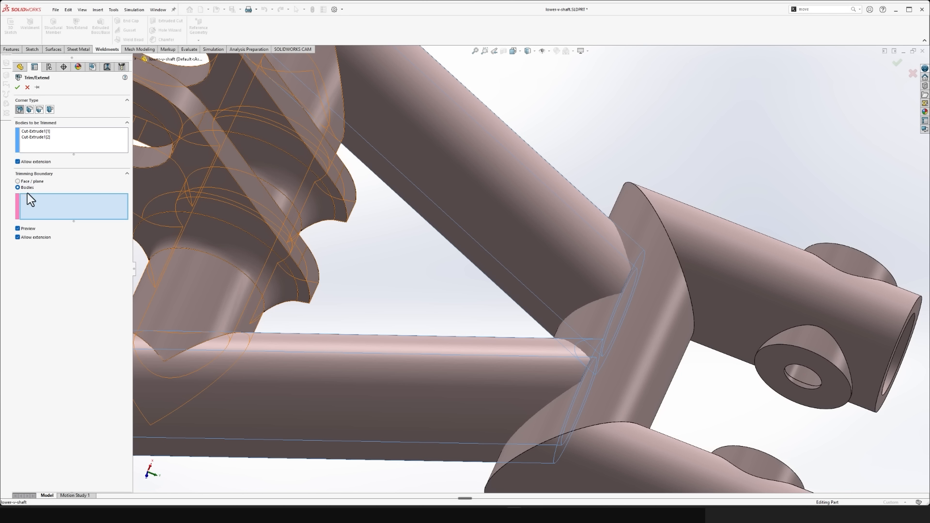
left_click(670, 316)
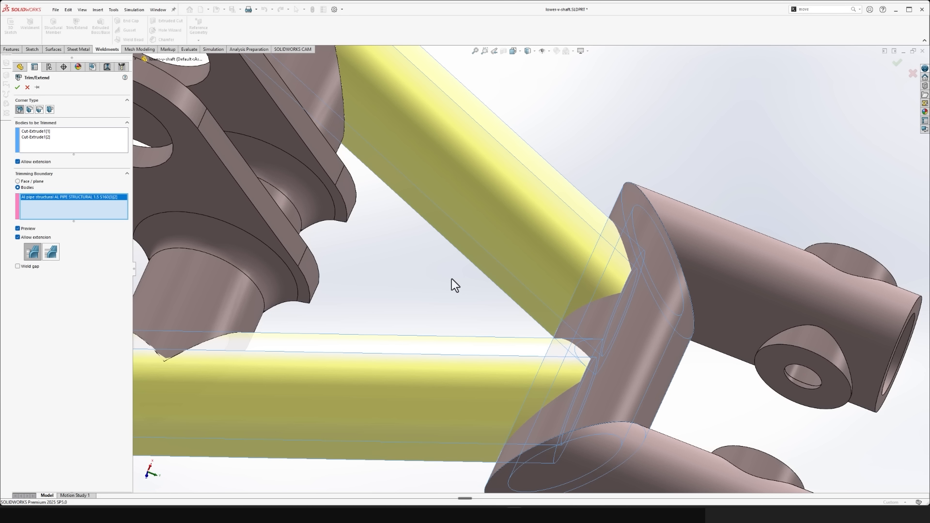
left_click(56, 252)
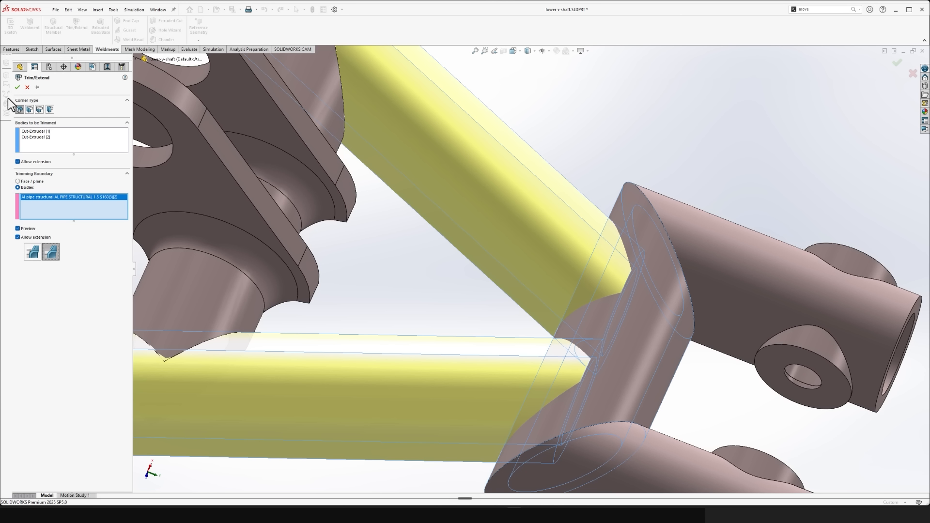
left_click(17, 88)
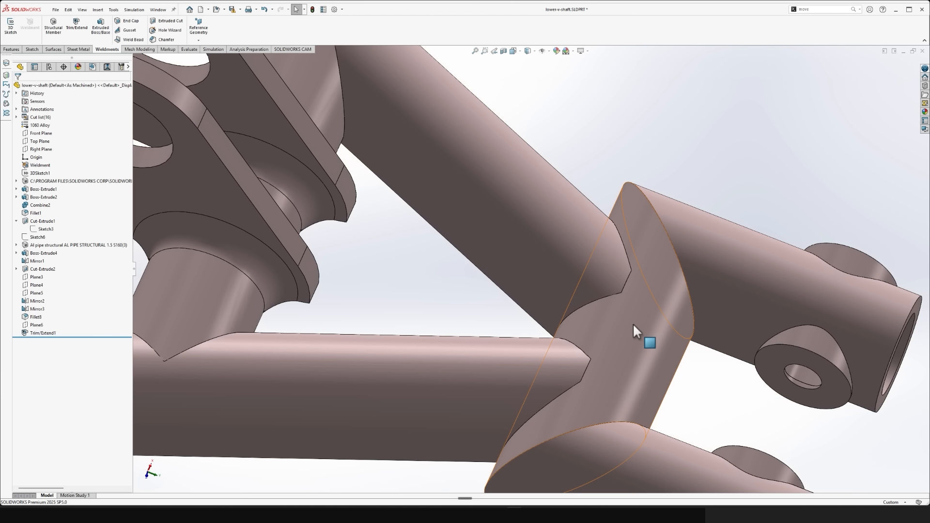
- Examine the trimmed tube ends at the apex with the cross pipe hidden and shown, and inspect the whole shaft
key("Tab")
middle_click_drag(631, 351, 656, 274)
key("shift+Tab")
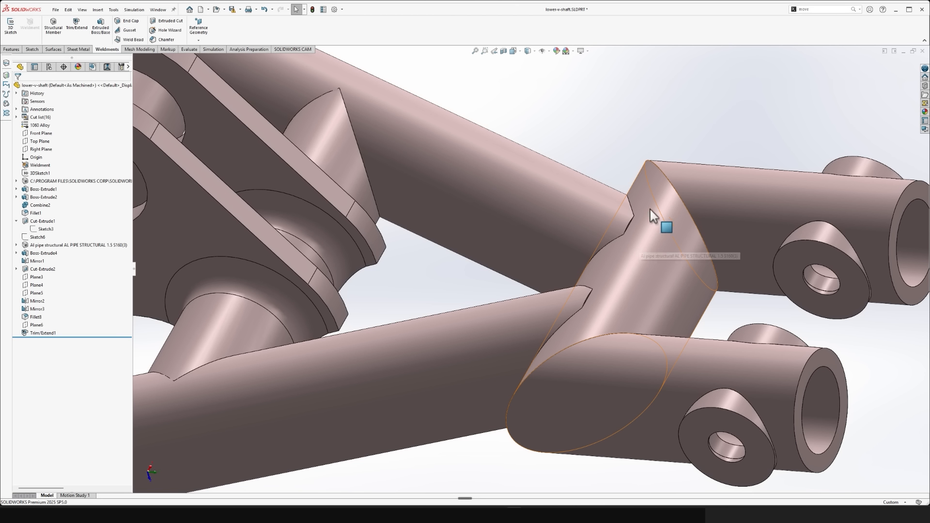
middle_click_drag(652, 205, 542, 276)
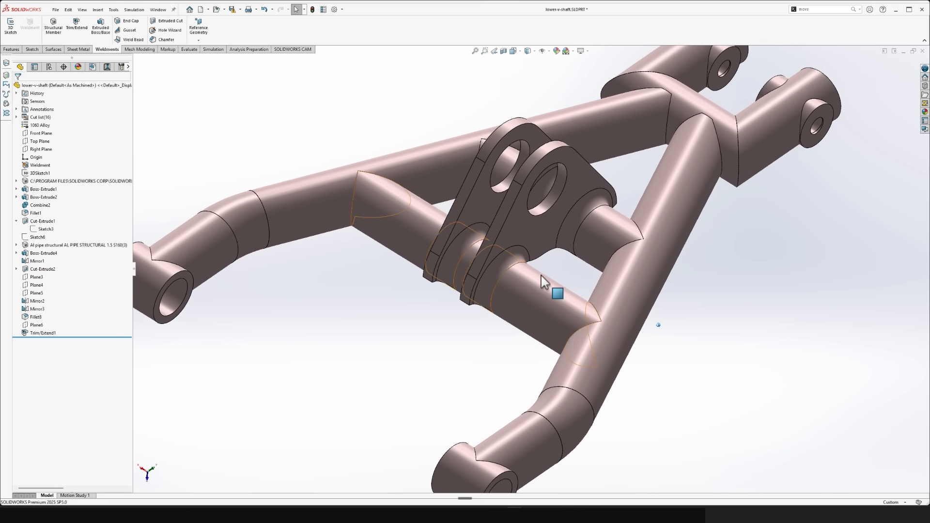
left_click(514, 255)
left_click(727, 351)
middle_click_drag(725, 351, 725, 347)
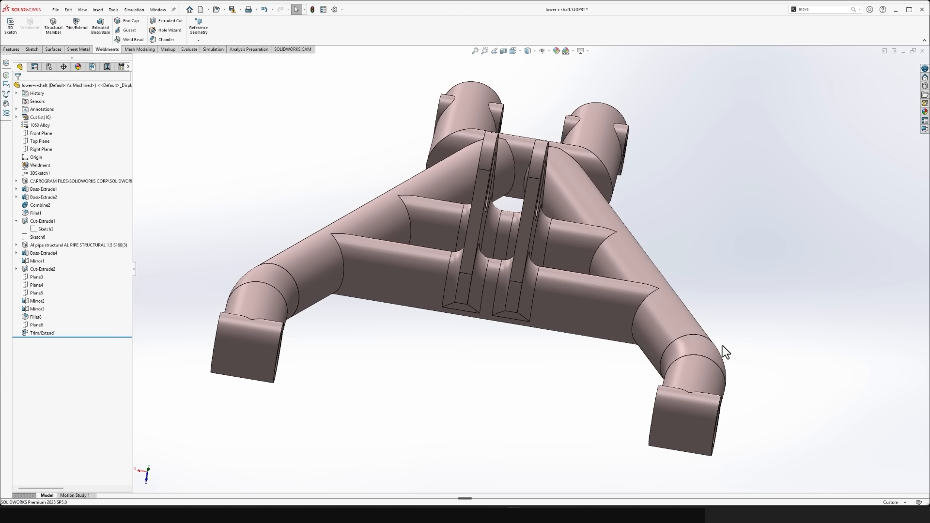
mouse_move(539, 273)
middle_mouse_down()
mouse_move(552, 273)
mouse_move(543, 271)
middle_mouse_up()
- Delete the Fillet1 feature that rounds the joints between the bracket plates and their cross tubes
left_click(538, 266)
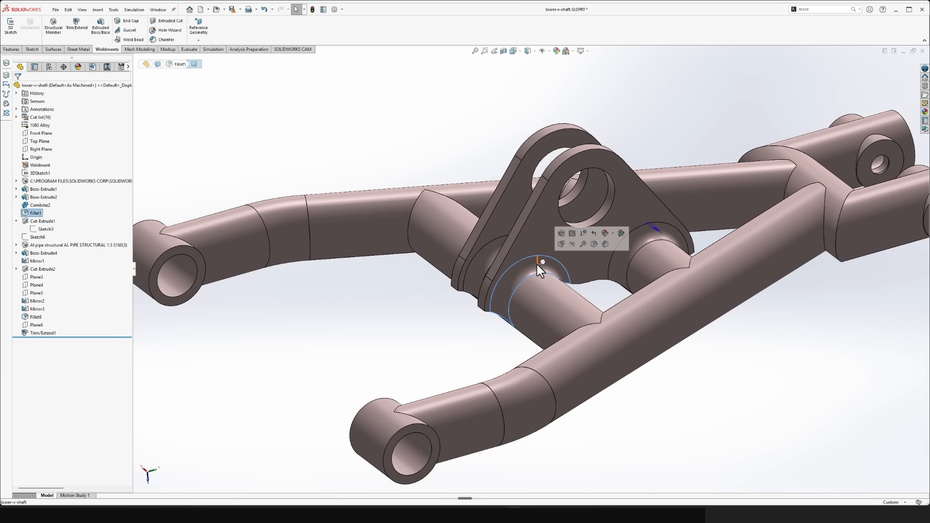
left_click(429, 346)
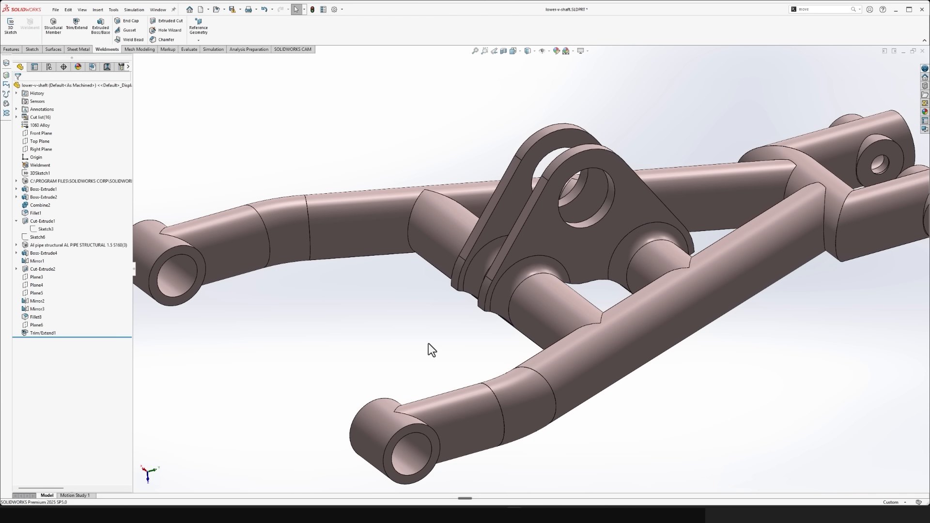
left_click(549, 267)
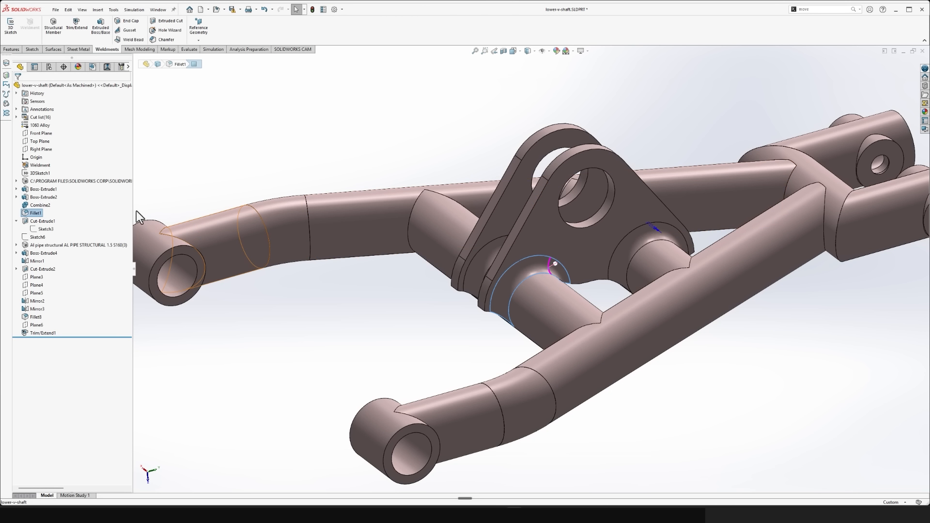
left_click(239, 366)
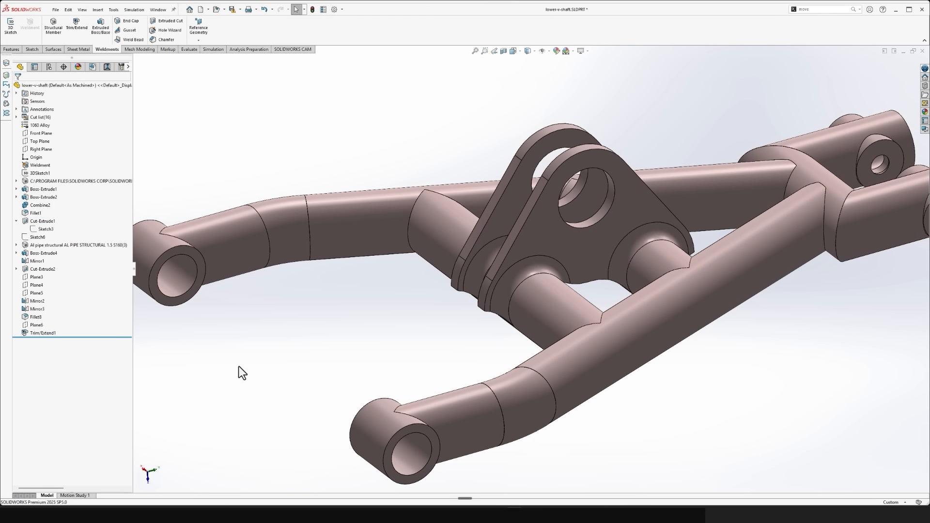
left_click(35, 213)
key("Delete")
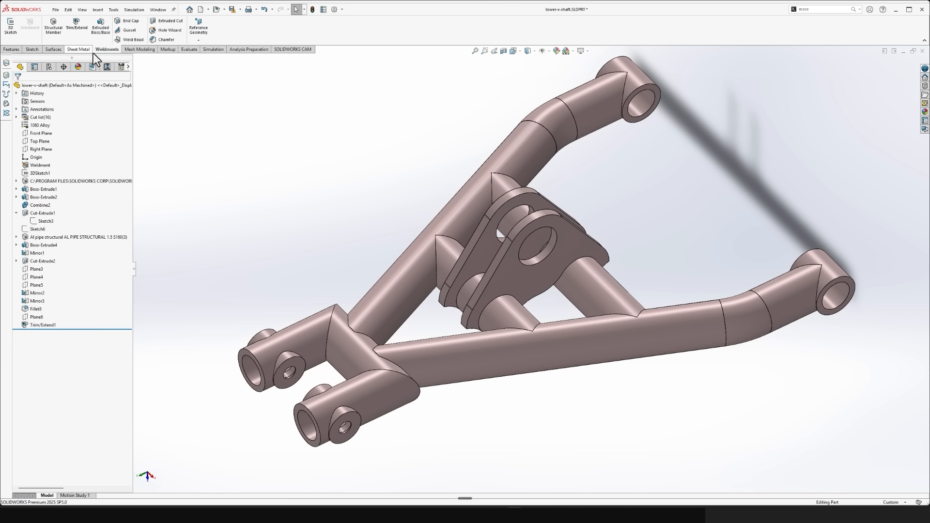
- Start a 4 mm weld bead defined by weld path, with separate paths on the two mitred joints at the cross pipe's ends
left_click(132, 40)
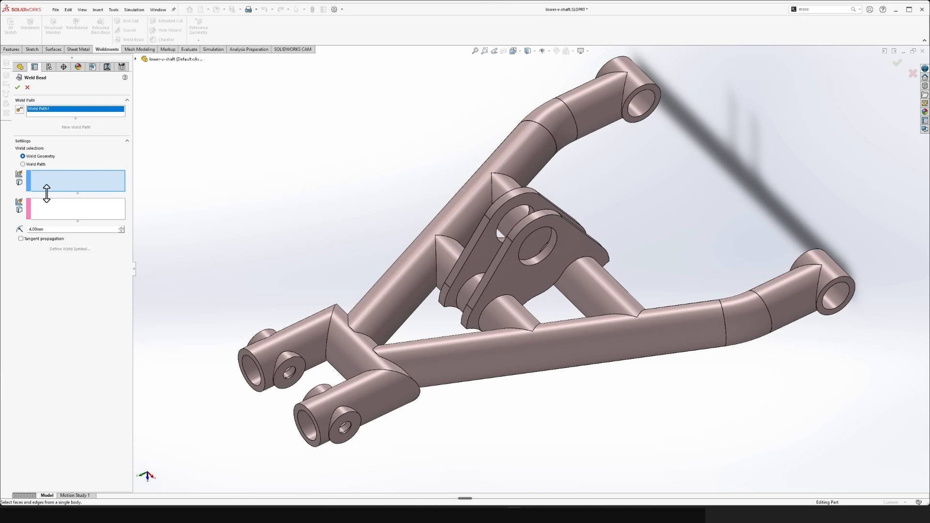
left_click(36, 165)
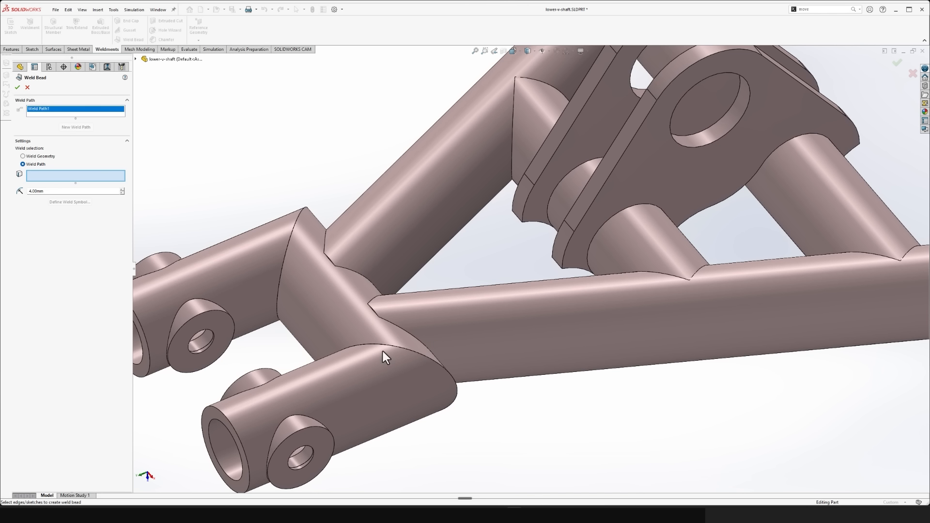
left_click(385, 344)
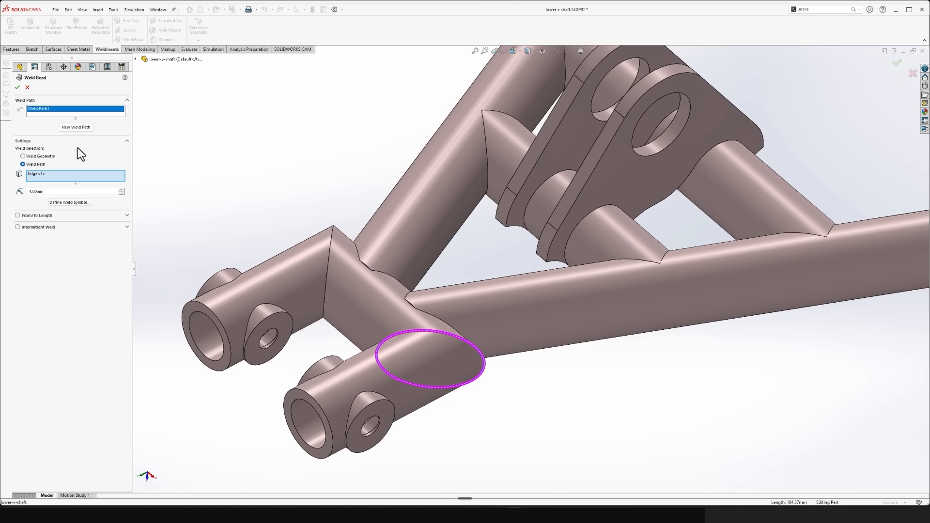
left_click(72, 129)
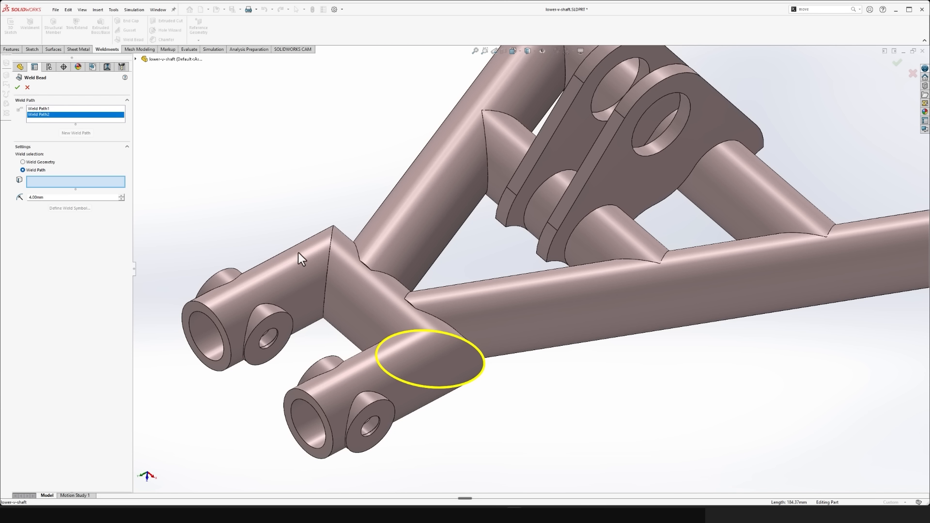
left_click(327, 264)
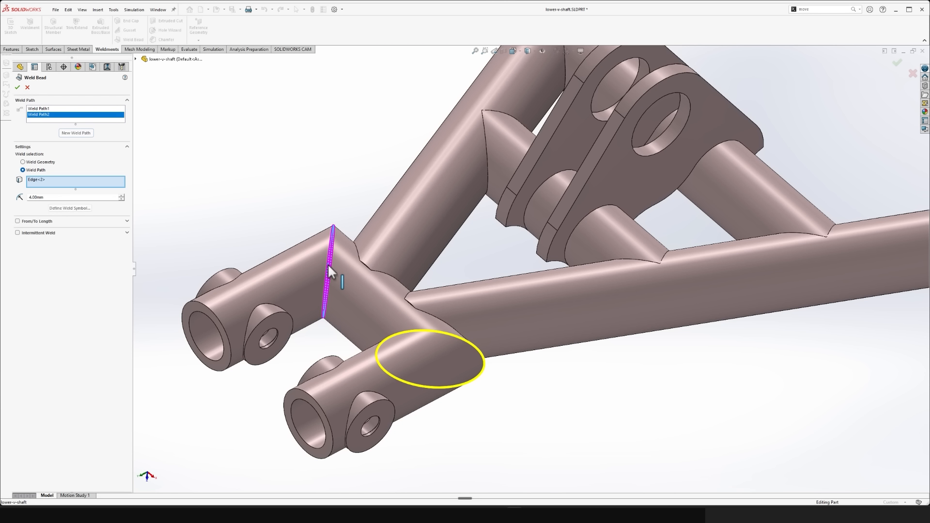
- Add separate weld paths around the base edges of the two corresponding bosses on one side of the two apex tubes
left_click(76, 133)
scroll(387, 387, "down", 5)
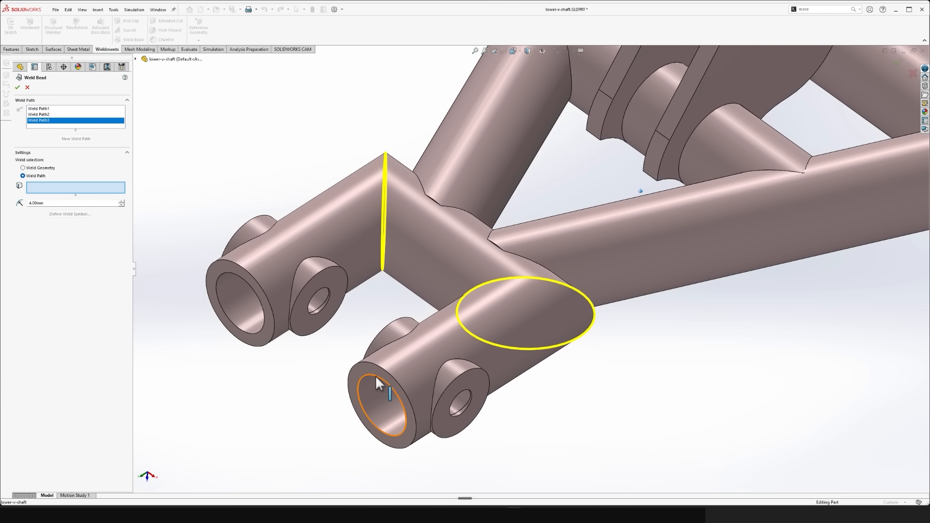
left_click(440, 347)
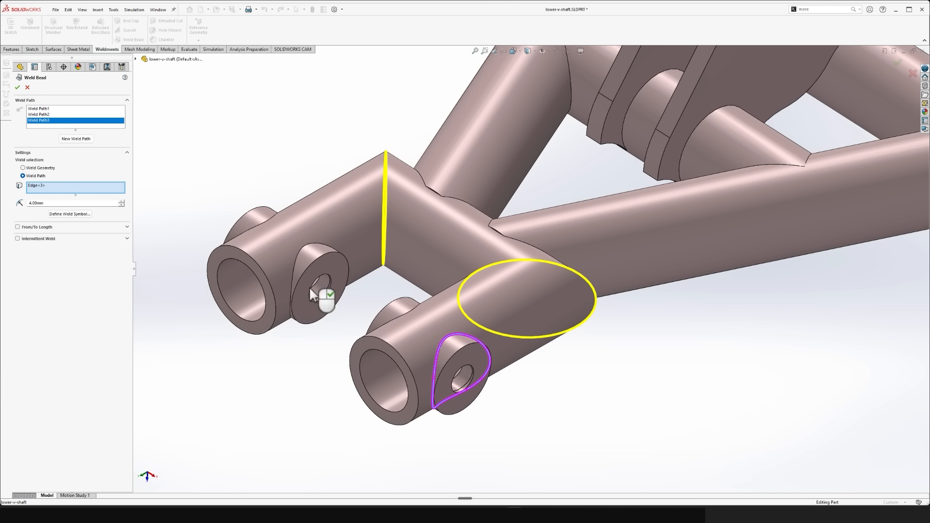
left_click(78, 139)
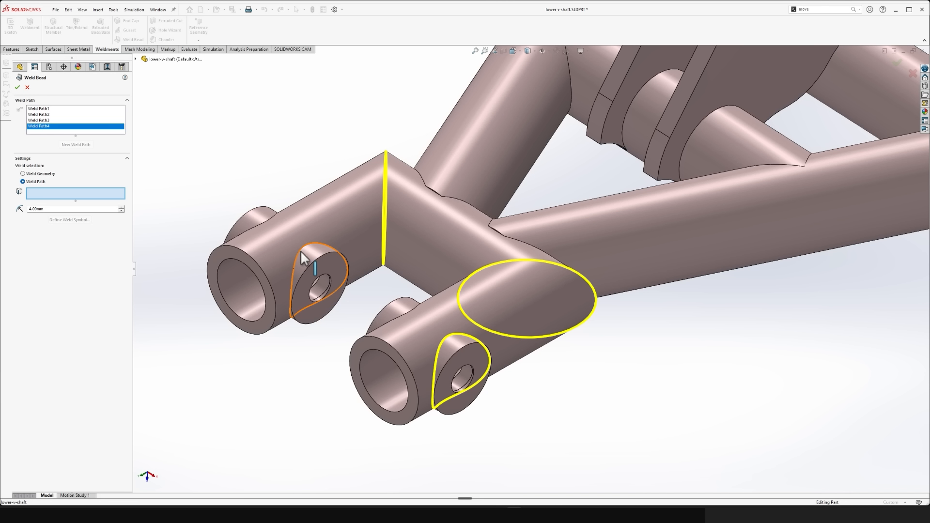
left_click(296, 248)
- Add separate weld paths around the base edges of the two remaining bosses on the opposite side of the apex tubes
left_click(92, 144)
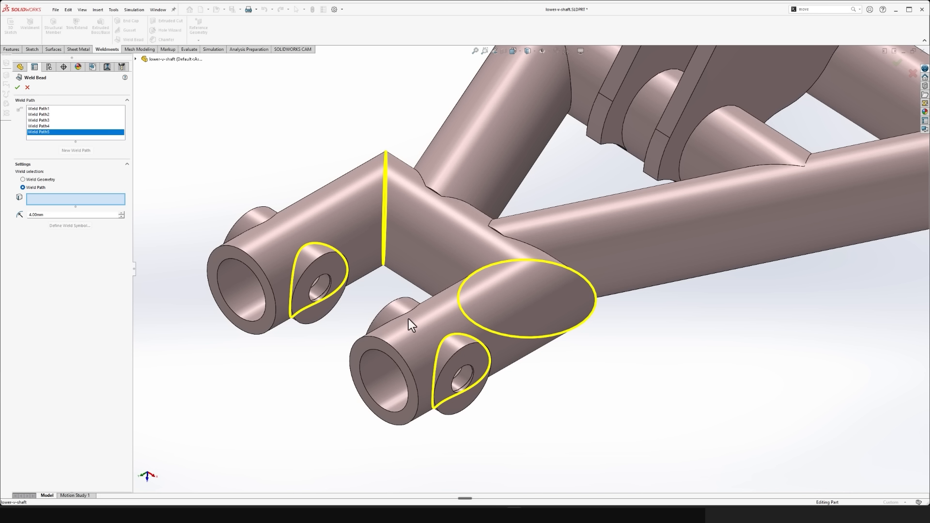
middle_click_drag(409, 314, 456, 339)
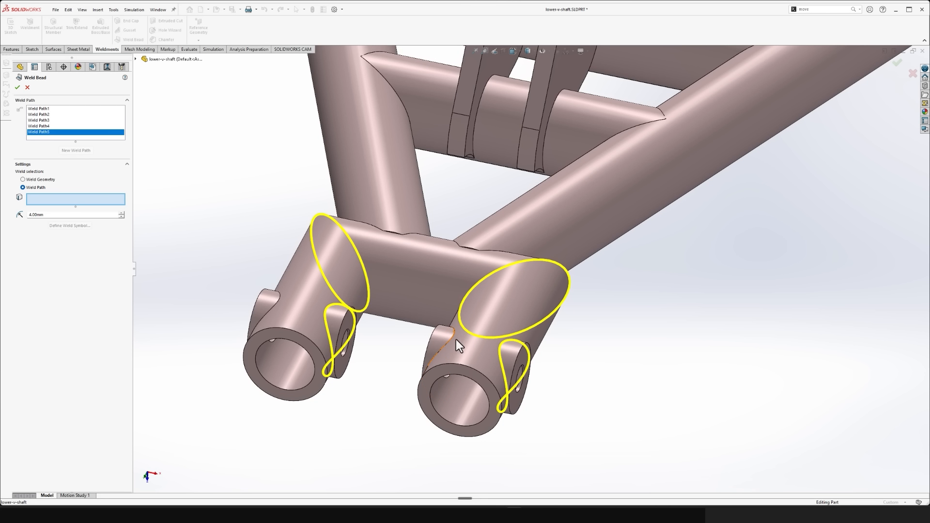
left_click(452, 336)
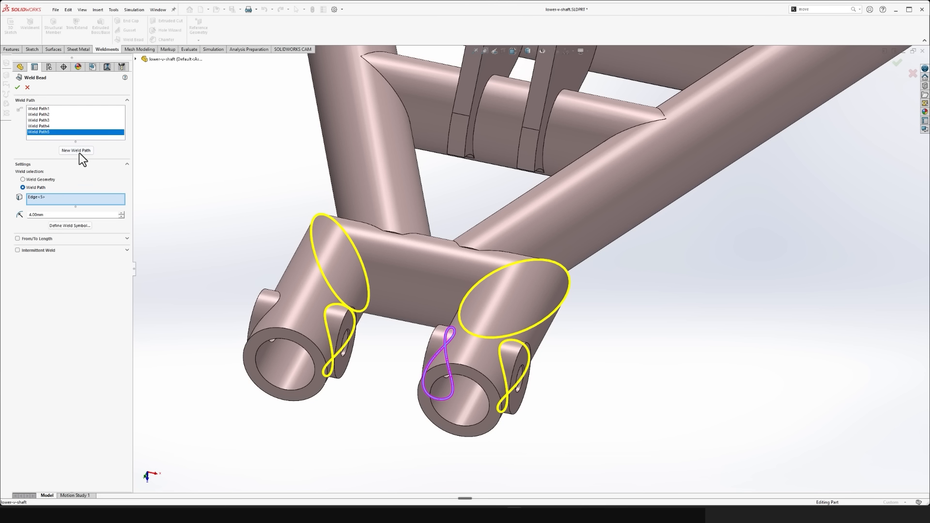
left_click(79, 152)
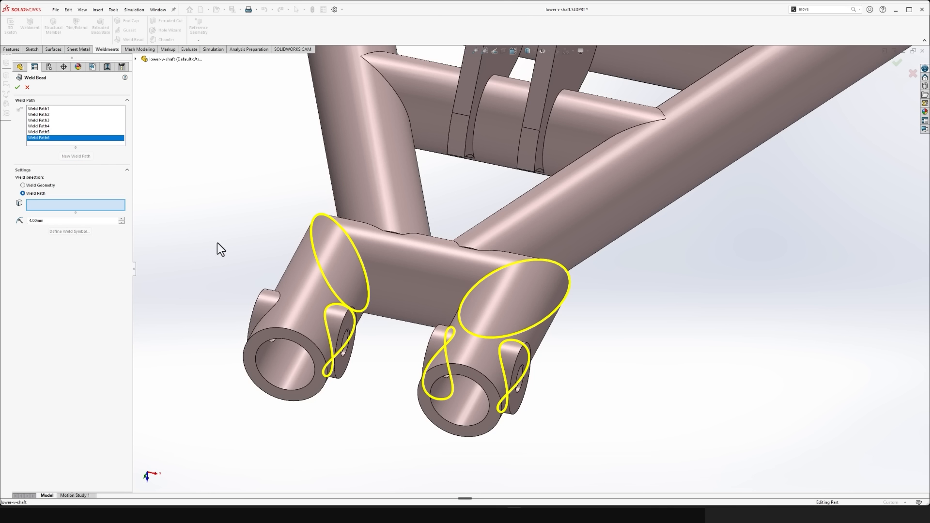
left_click(276, 303)
- Add a weld path along all four edges where the first slanted tube meets the cross pipe
left_click(85, 156)
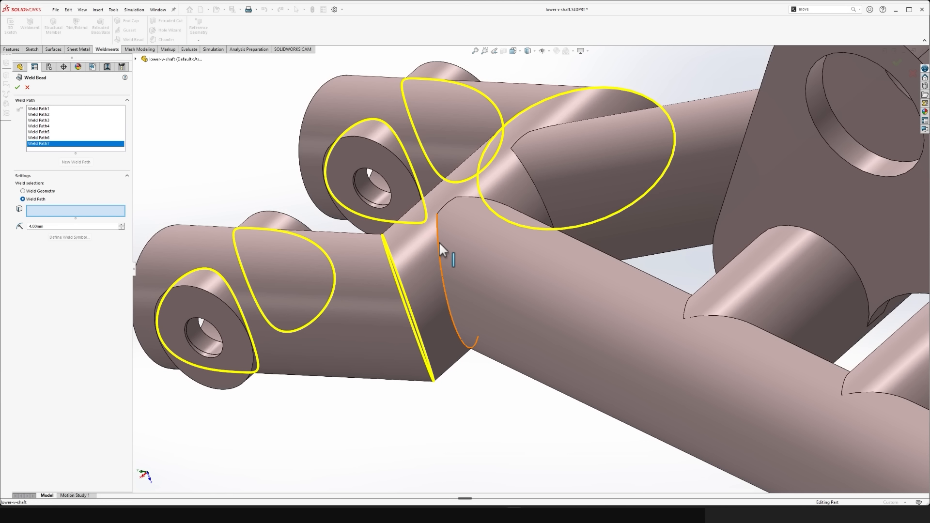
left_click(439, 242)
left_click(443, 207)
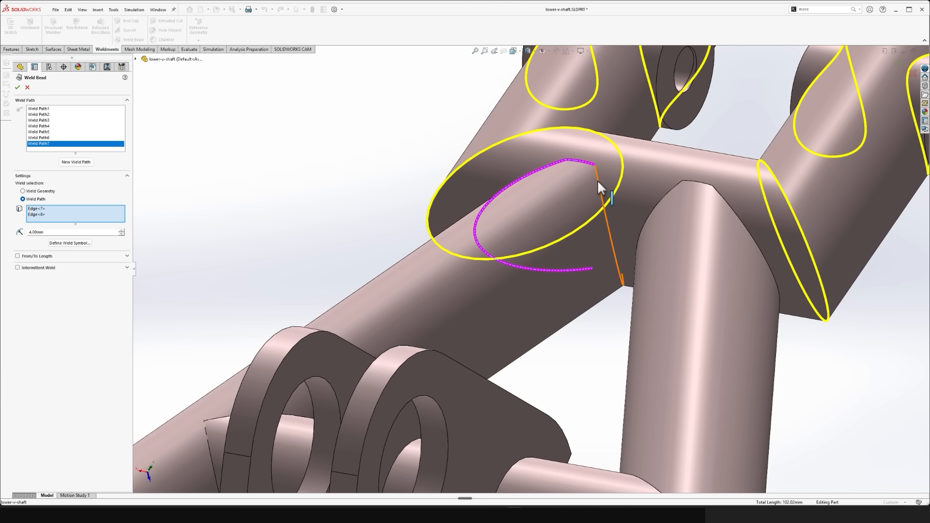
left_click(598, 180)
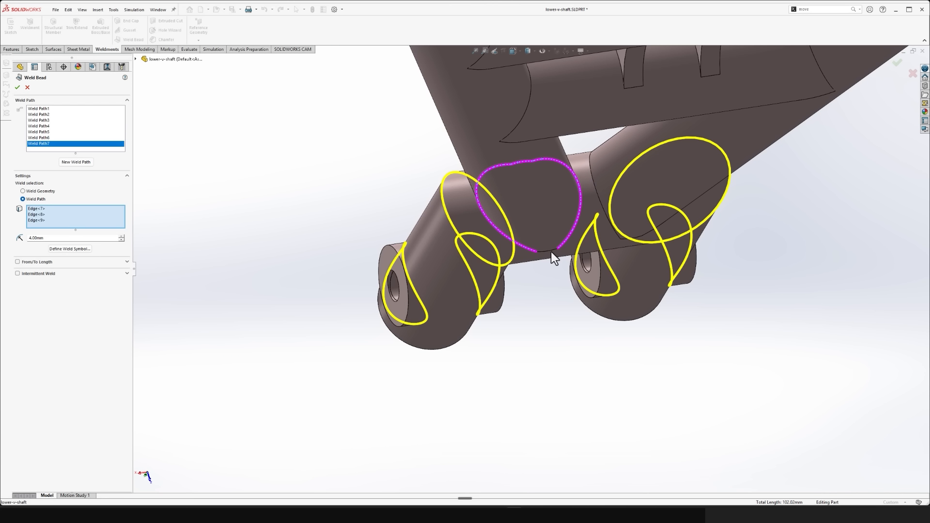
left_click(554, 252)
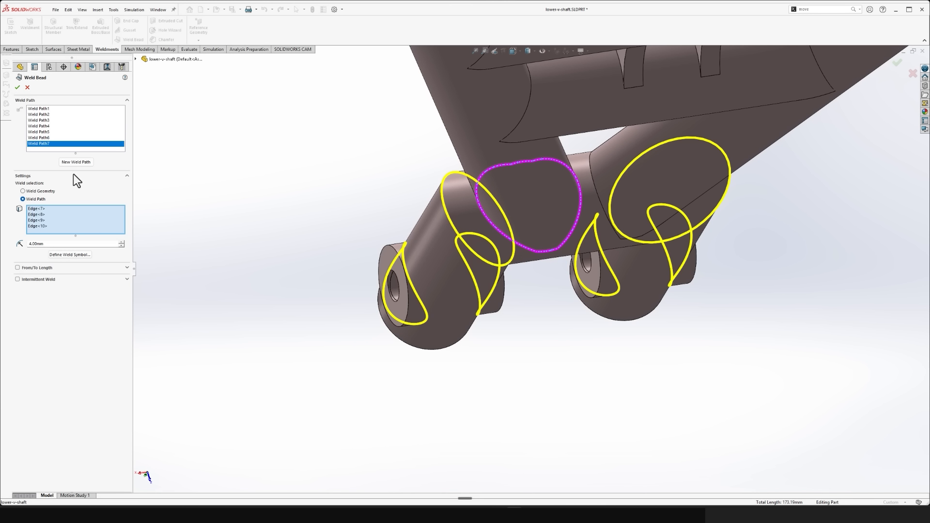
- Add another weld path along all four edges where the second slanted tube meets the cross pipe
left_click(76, 162)
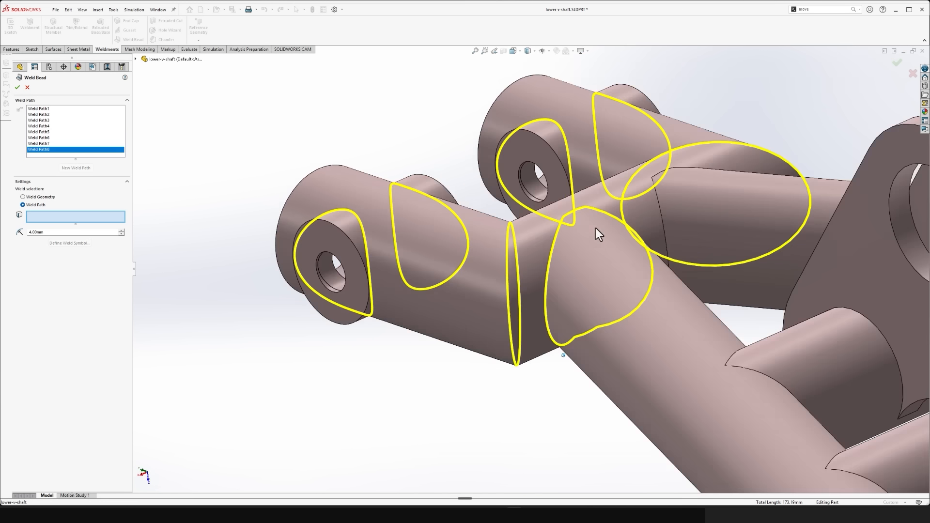
left_click(661, 216)
left_click(489, 296)
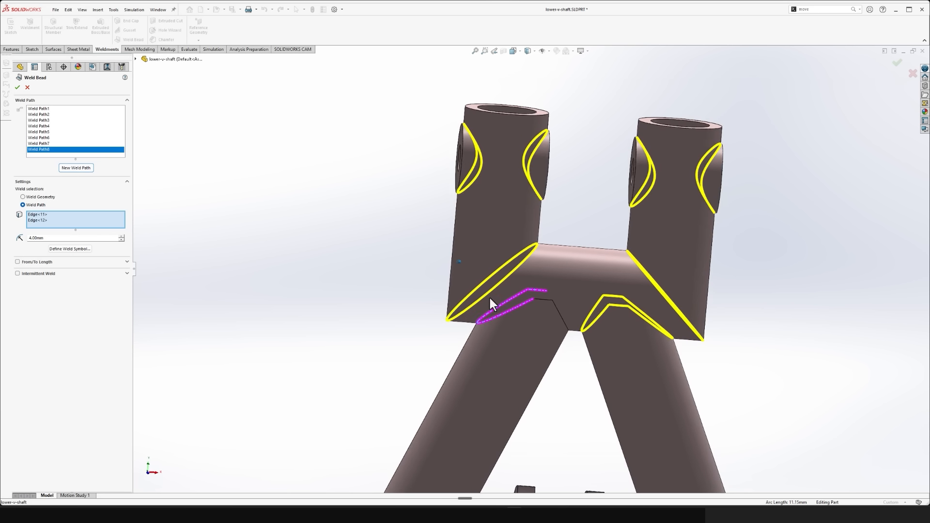
left_click(538, 302)
left_click(552, 309)
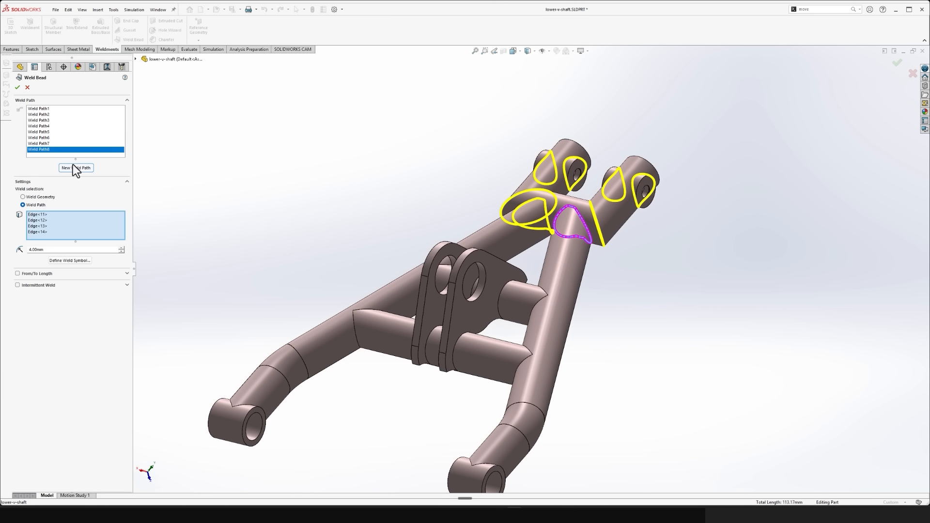
- Add separate weld paths along both joint edges at each end of the cross tube nearer the apex
left_click(77, 168)
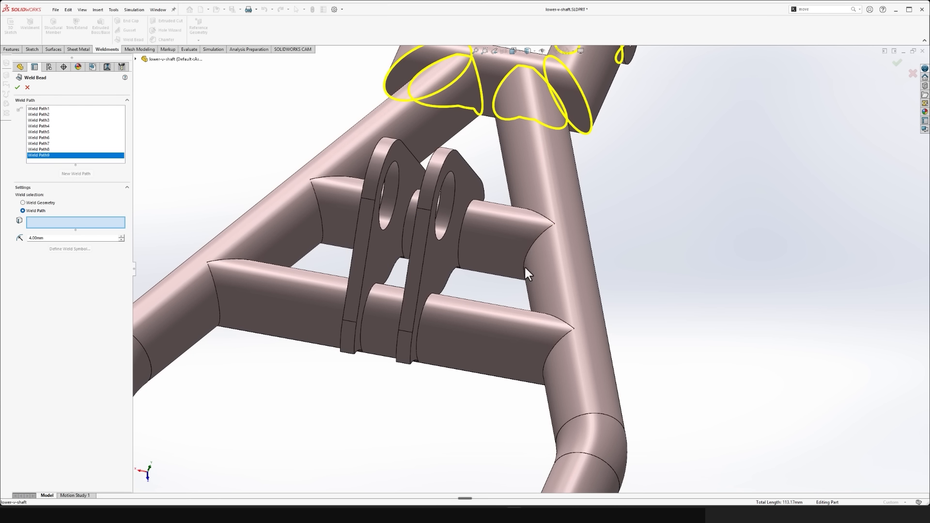
left_click(534, 240)
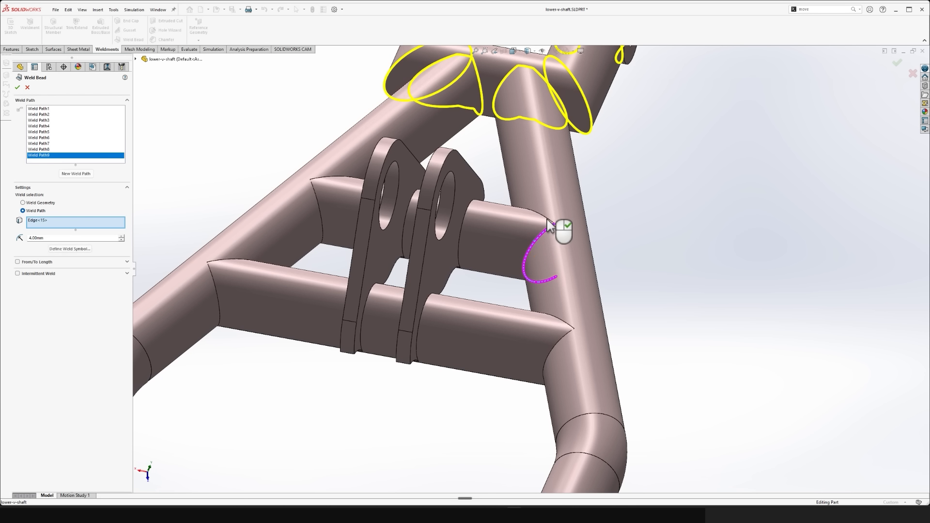
left_click(549, 224)
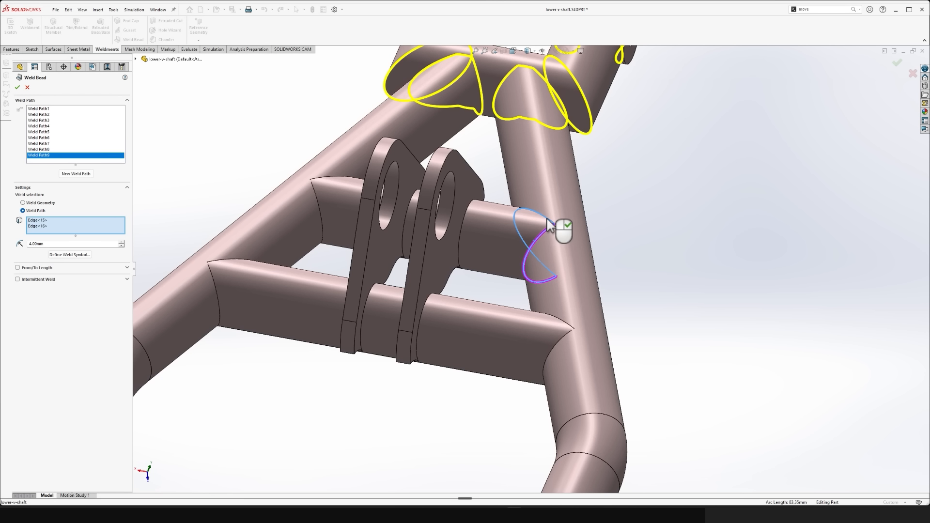
left_click(86, 176)
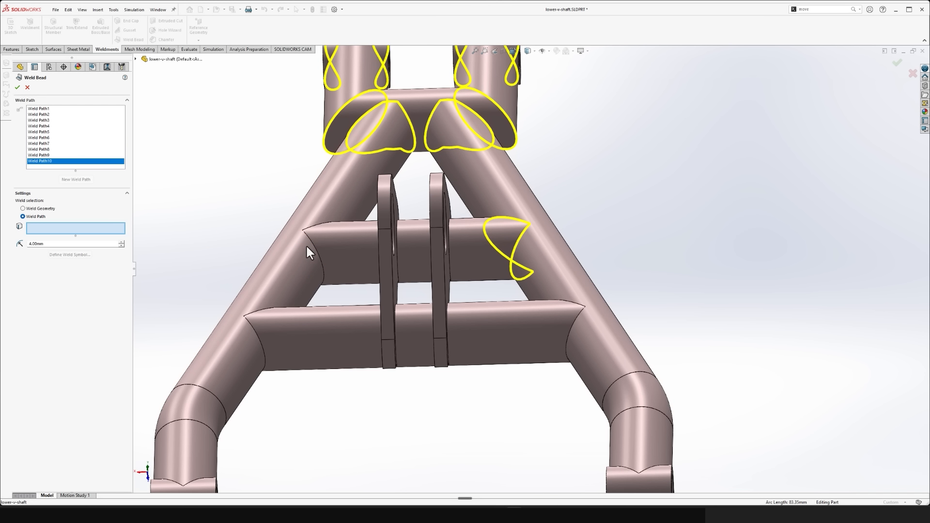
left_click(312, 246)
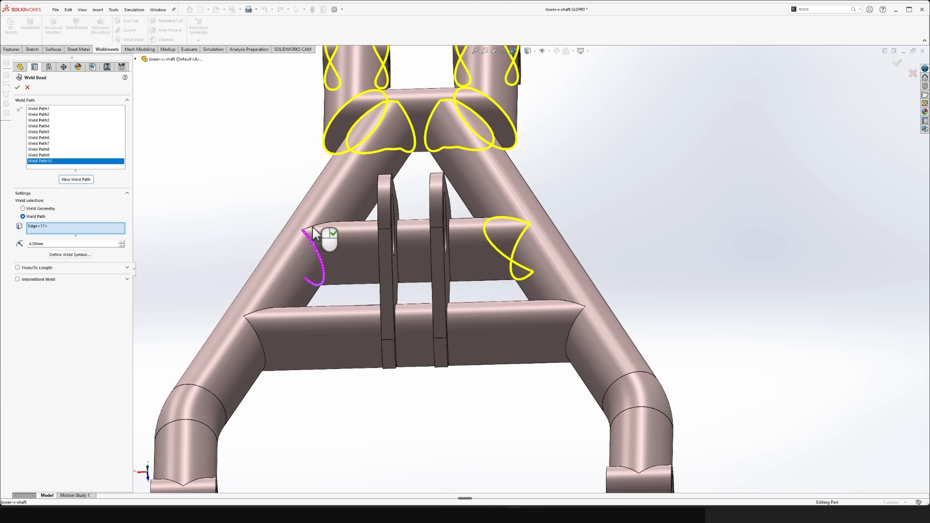
left_click(313, 229)
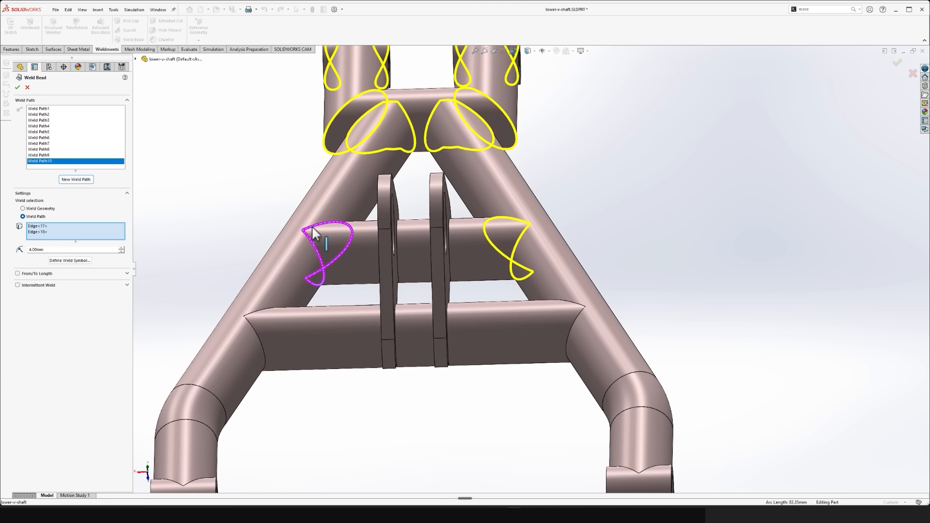
- Add separate weld paths along both joint edges at each end of the cross tube farther from the apex
left_click(73, 180)
left_click(254, 325)
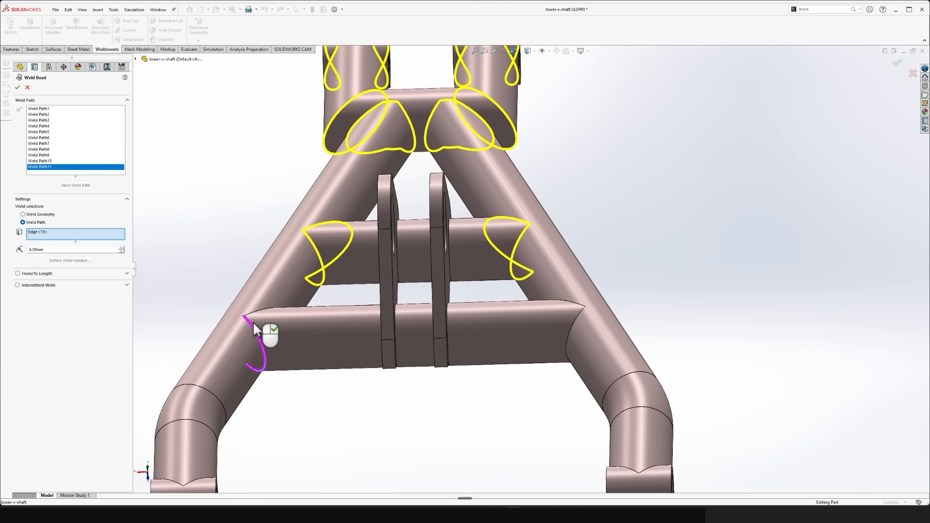
left_click(257, 319)
left_click(78, 188)
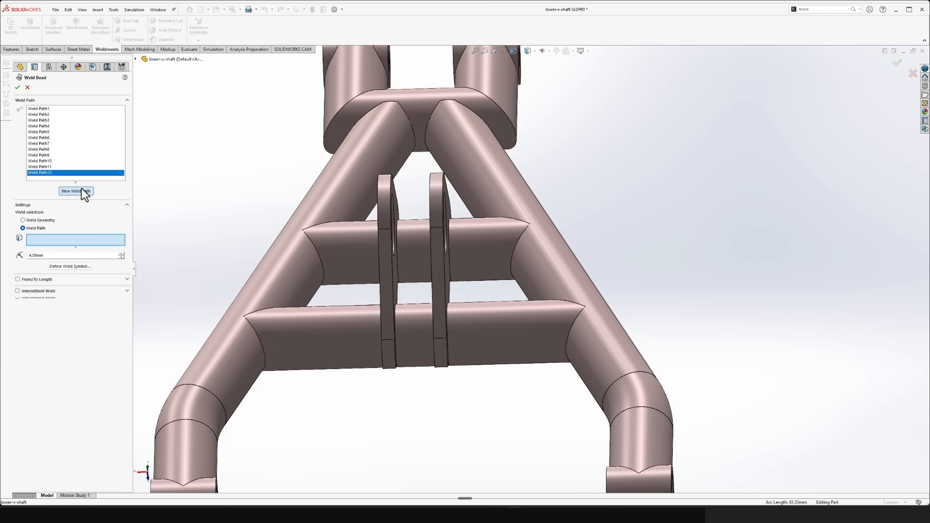
left_click(570, 328)
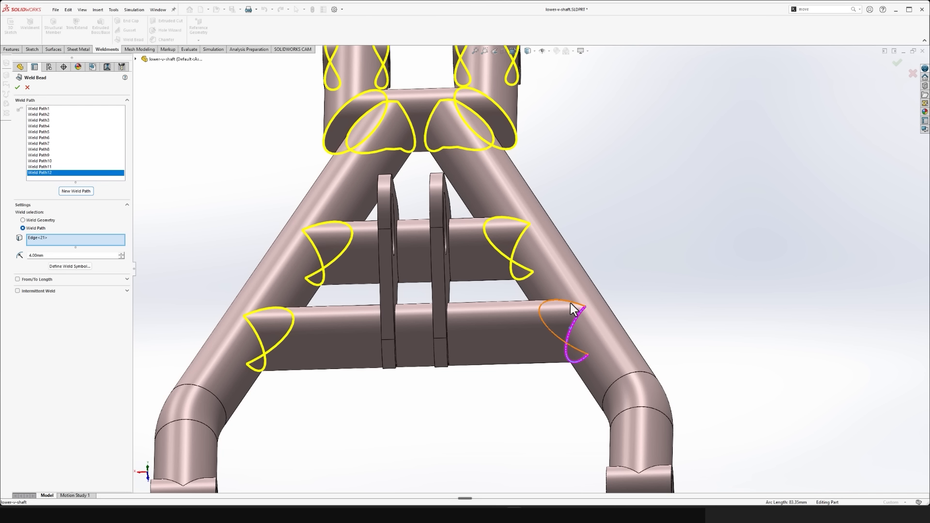
left_click(576, 310)
- Add separate weld paths around the two circular seam edges bounding the bend of one slanted tube
left_click(76, 191)
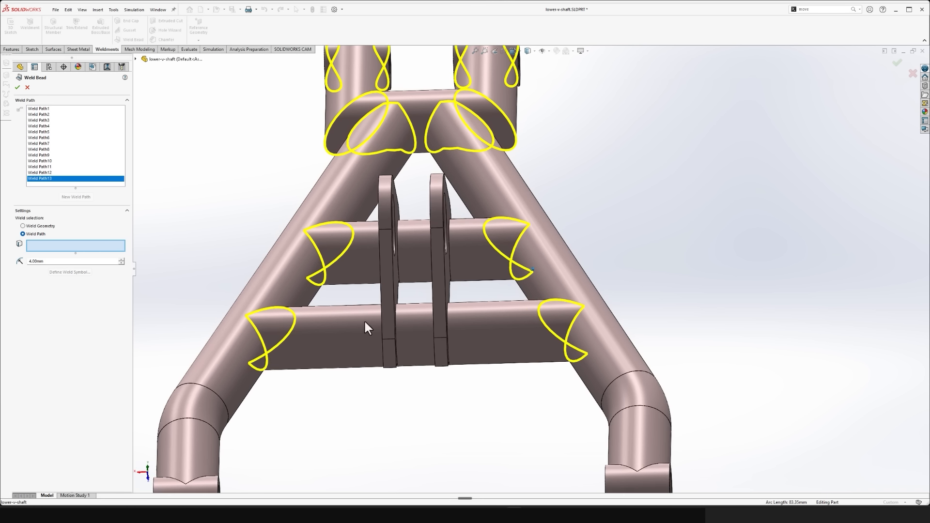
middle_click_drag(364, 319, 663, 357)
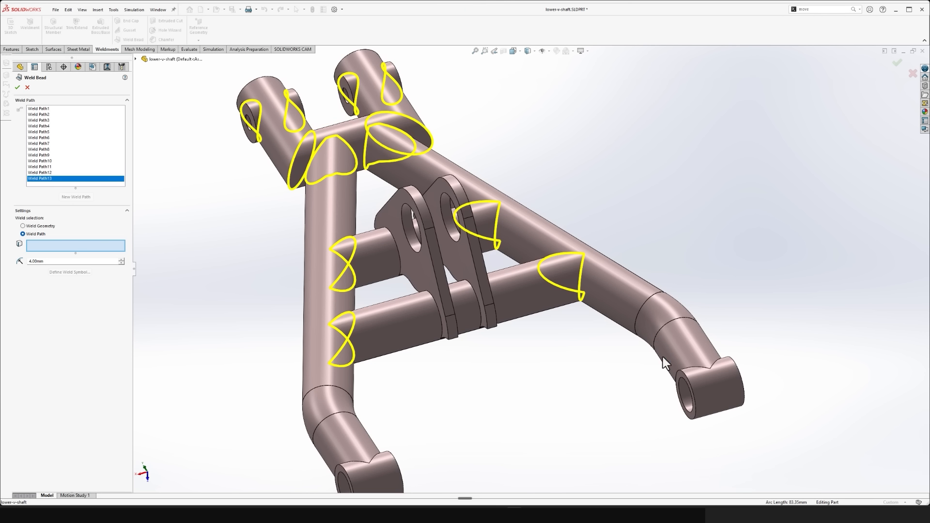
left_click(647, 301)
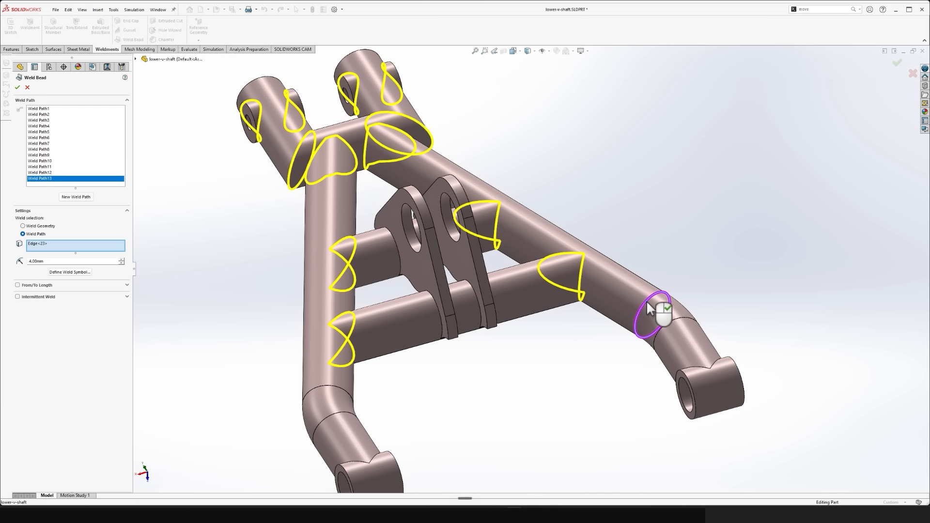
left_click(77, 197)
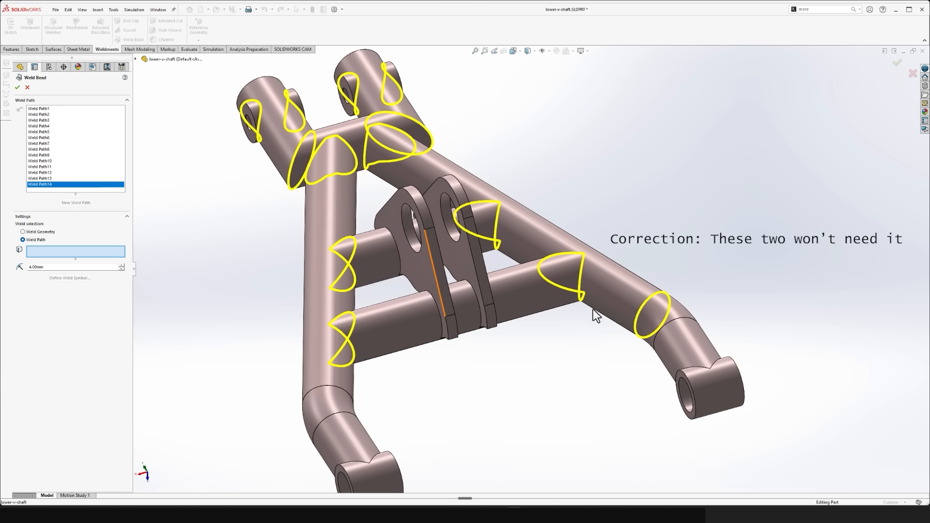
left_click(669, 322)
- Add separate weld paths around the two circular seam edges at the bend of the opposite slanted tube
left_click(78, 206)
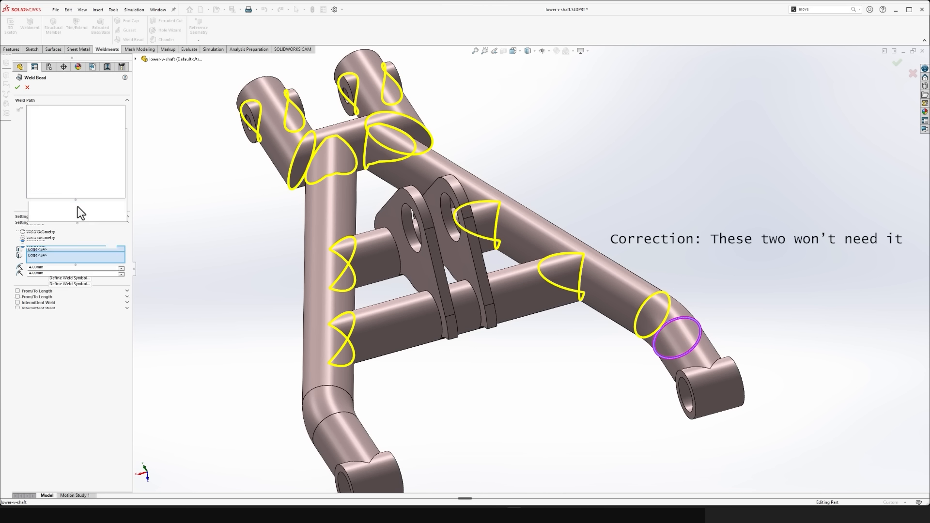
middle_click_drag(284, 354, 295, 371)
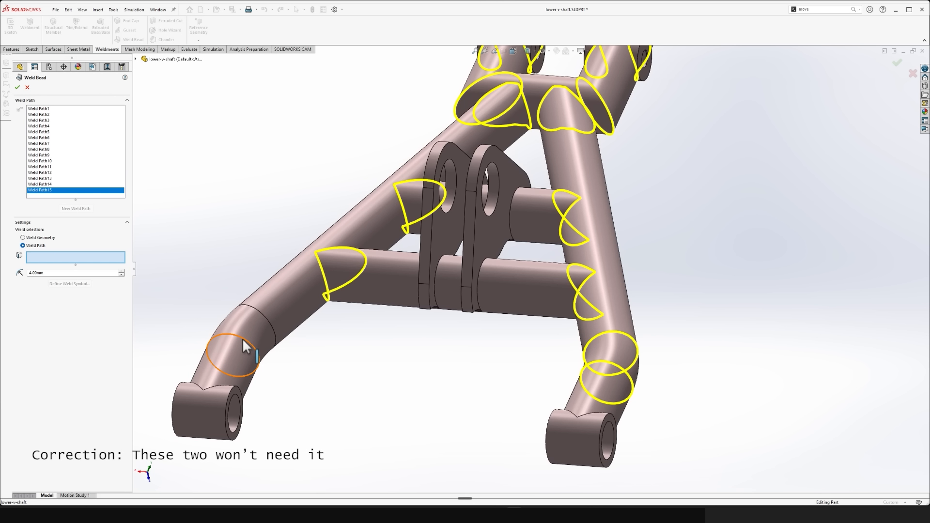
left_click(237, 346)
left_click(79, 208)
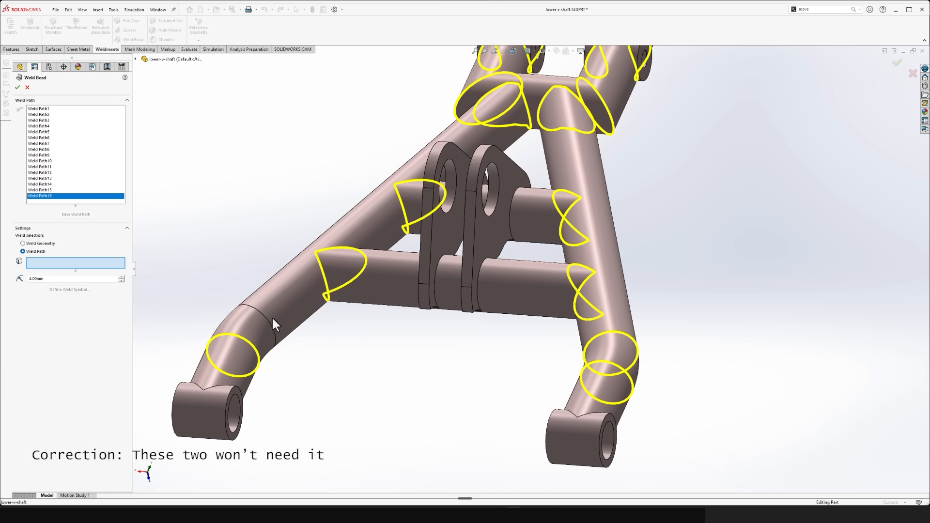
left_click(268, 320)
- Add a separate weld path at each arm's end bushing, along both edges where the tube meets the bushing
mouse_move(316, 338)
middle_mouse_down()
mouse_move(289, 335)
mouse_move(304, 350)
middle_mouse_up()
left_click(79, 213)
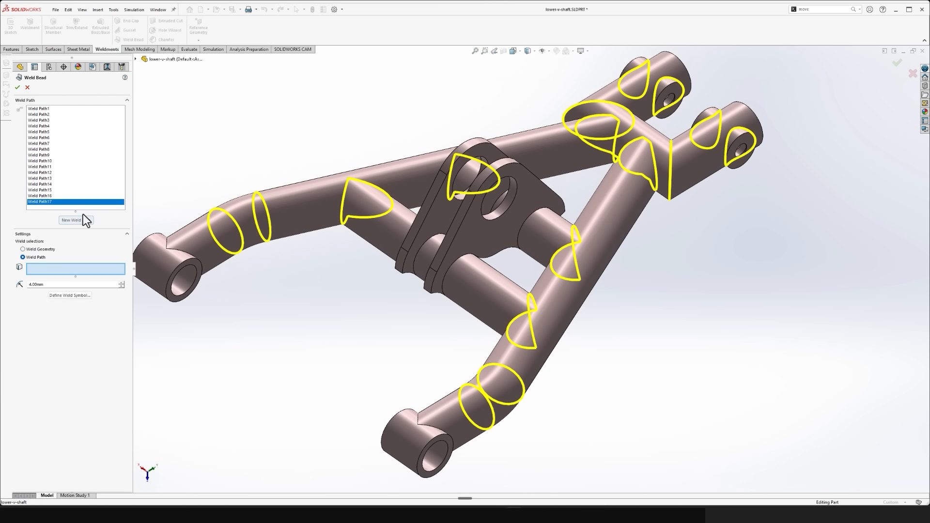
left_click(176, 249)
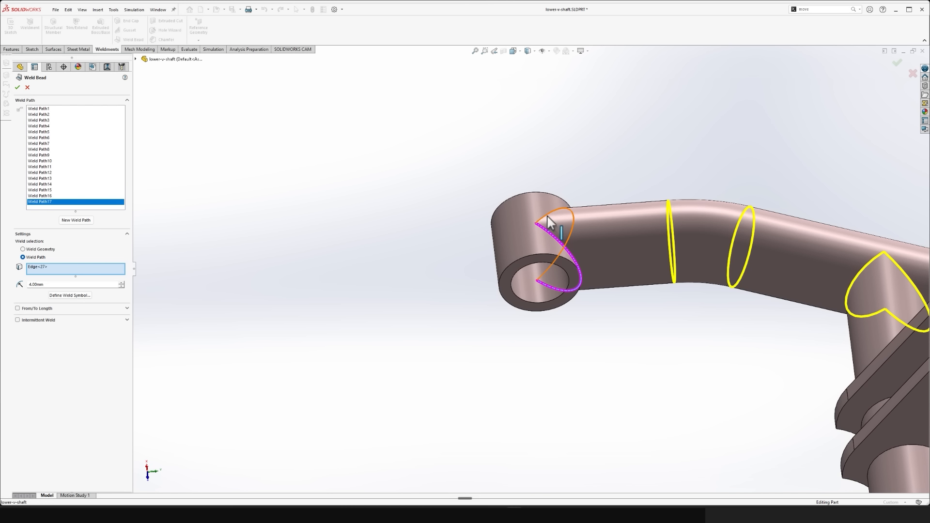
left_click(551, 215)
left_click(76, 220)
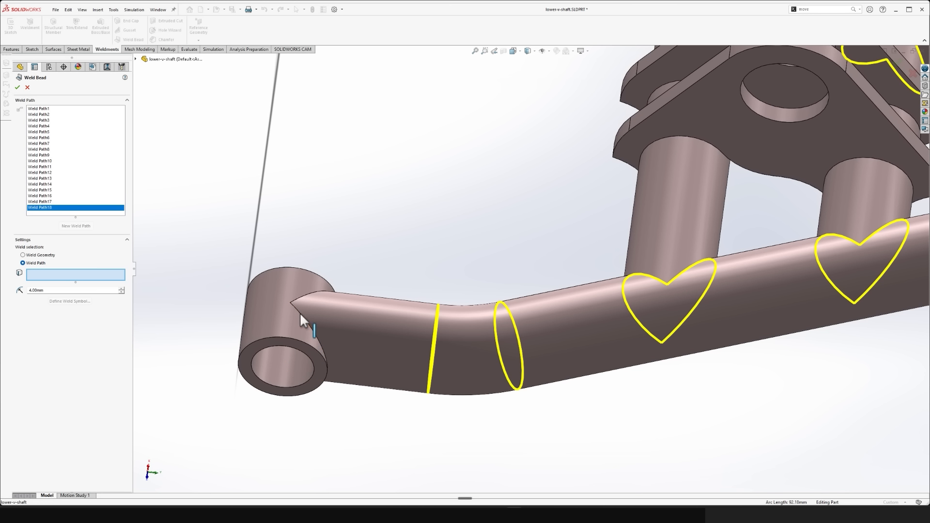
left_click(297, 309)
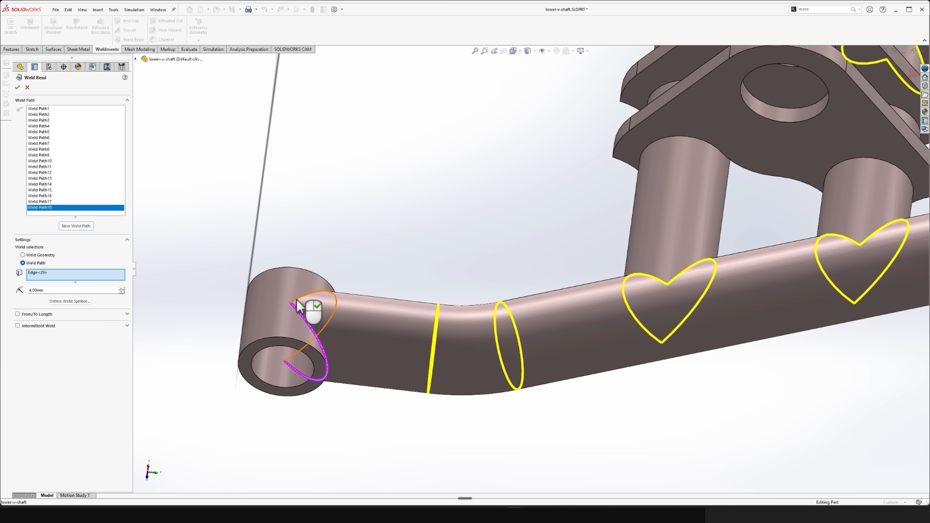
left_click(303, 308)
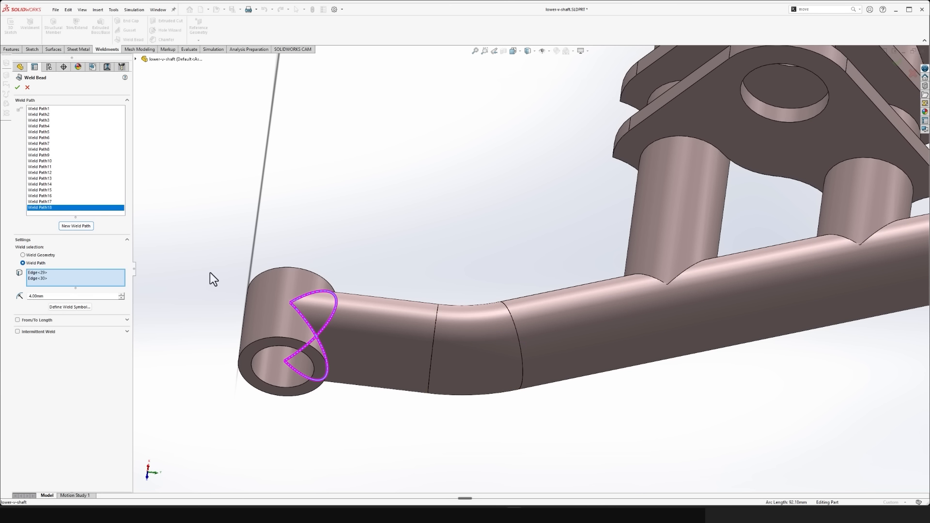
- Add a weld path along the two curved edges and the short end edge where the first bracket plate meets the outer cross tube
left_click(76, 226)
scroll(300, 263, "up", 4)
middle_click_drag(299, 264, 304, 274)
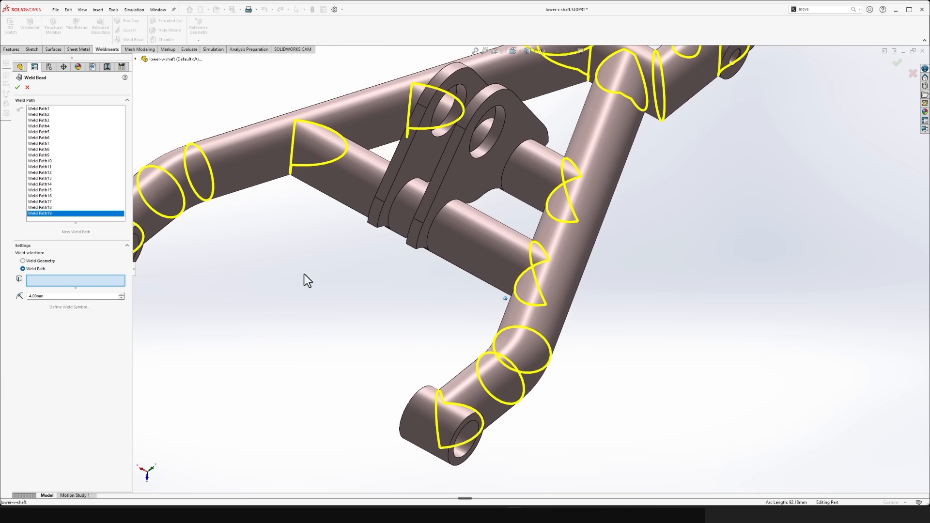
scroll(445, 205, "down", 2)
scroll(445, 205, "down", 5)
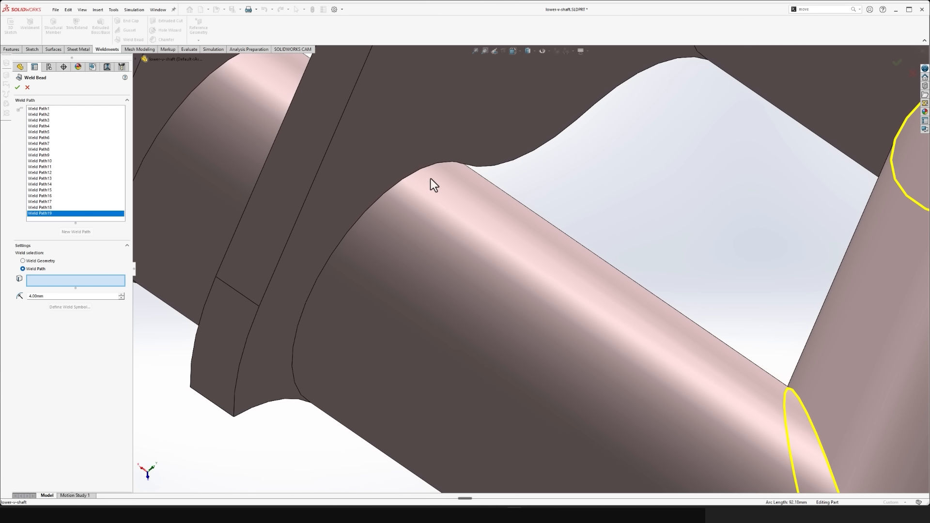
left_click(431, 168)
scroll(439, 189, "up", 2)
middle_click_drag(443, 193, 442, 376)
scroll(440, 357, "down", 2)
left_click(429, 379)
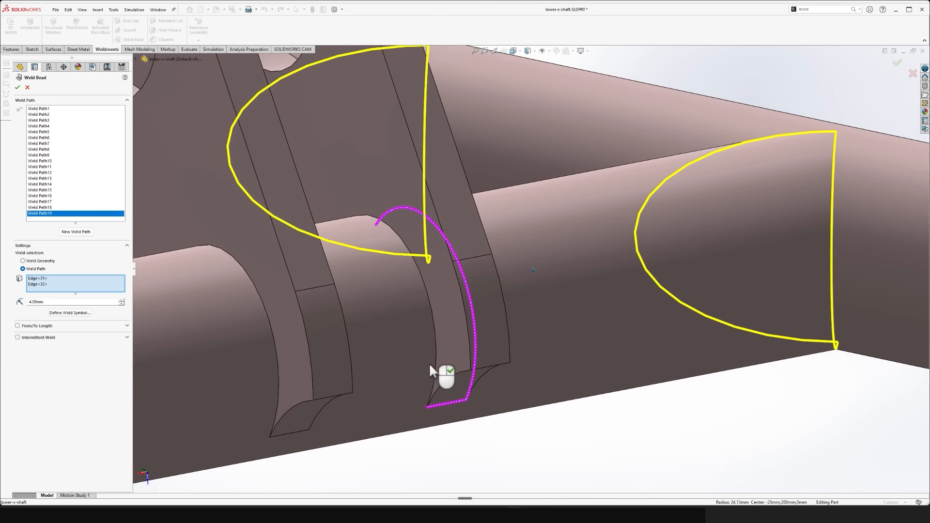
left_click(415, 256)
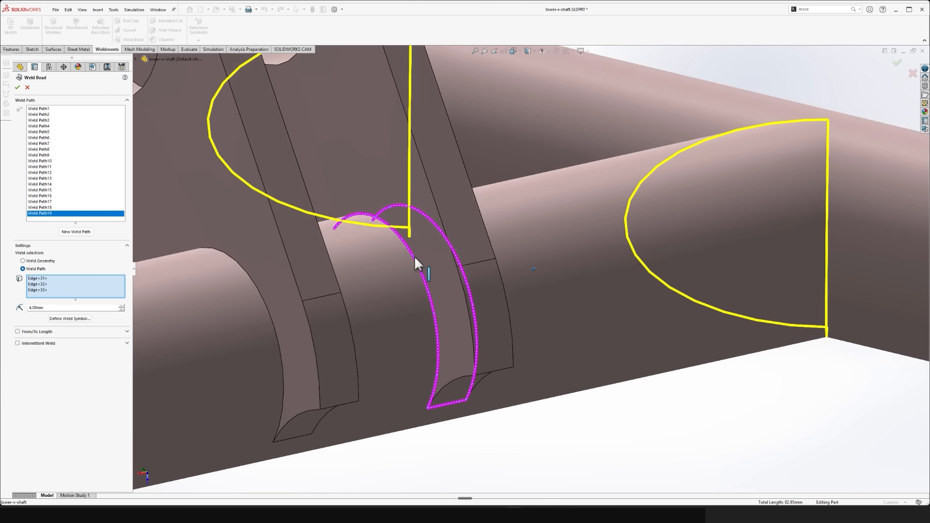
scroll(414, 256, "up", 3)
scroll(416, 270, "down", 2)
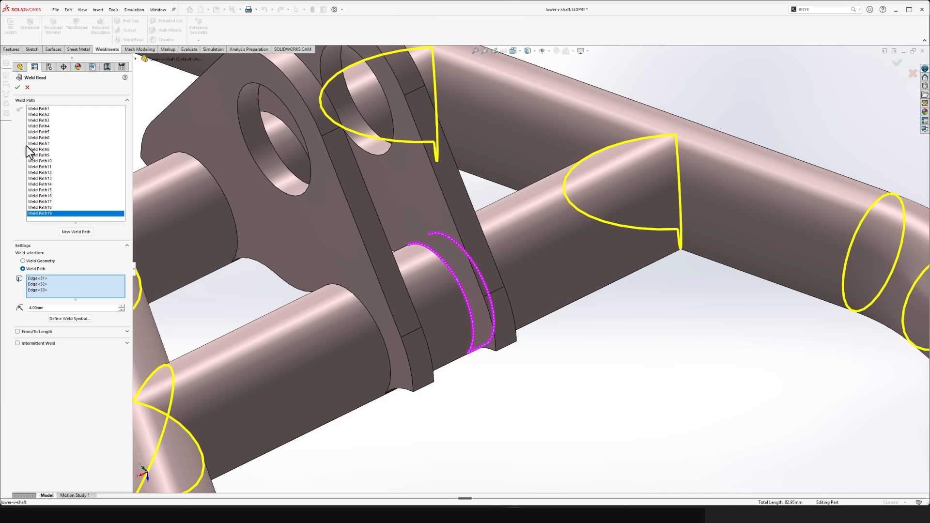
- Add another weld path along the two curved edges and short end edge where the second bracket plate meets the outer cross tube
left_click(80, 231)
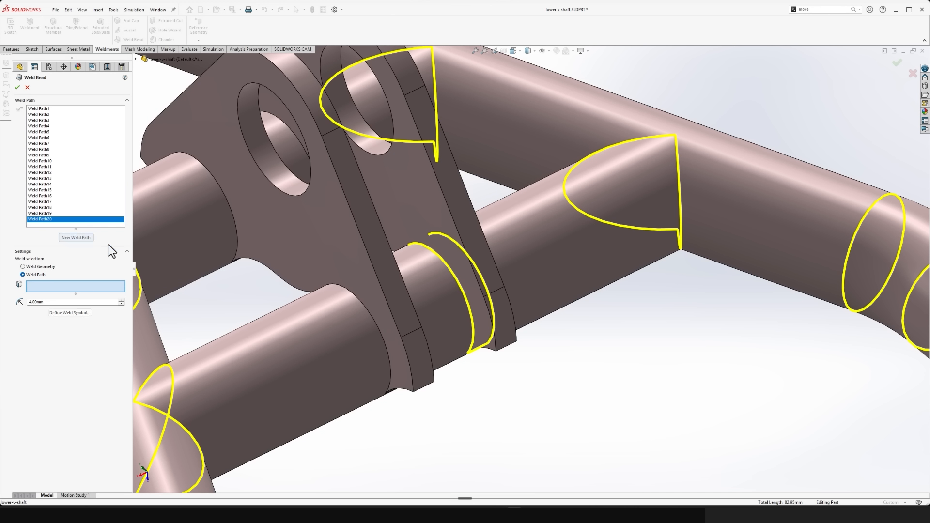
left_click(366, 311)
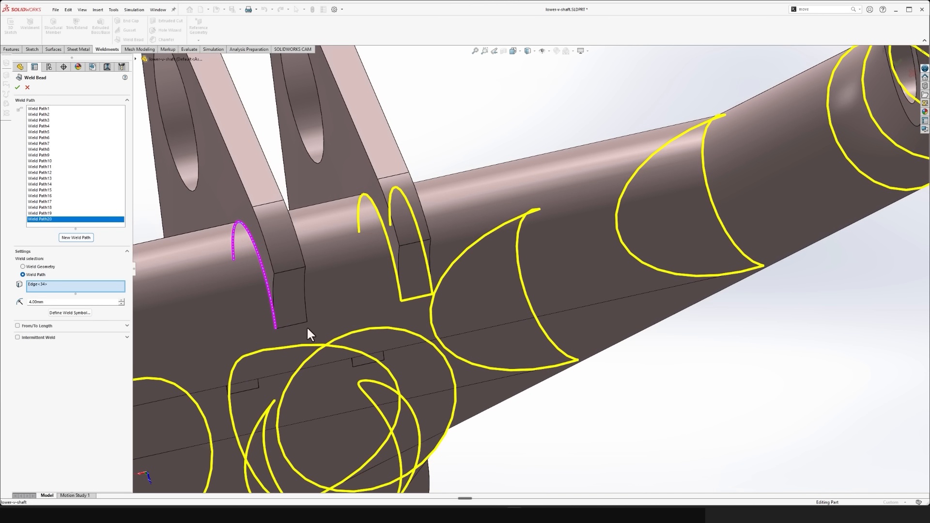
left_click(304, 323)
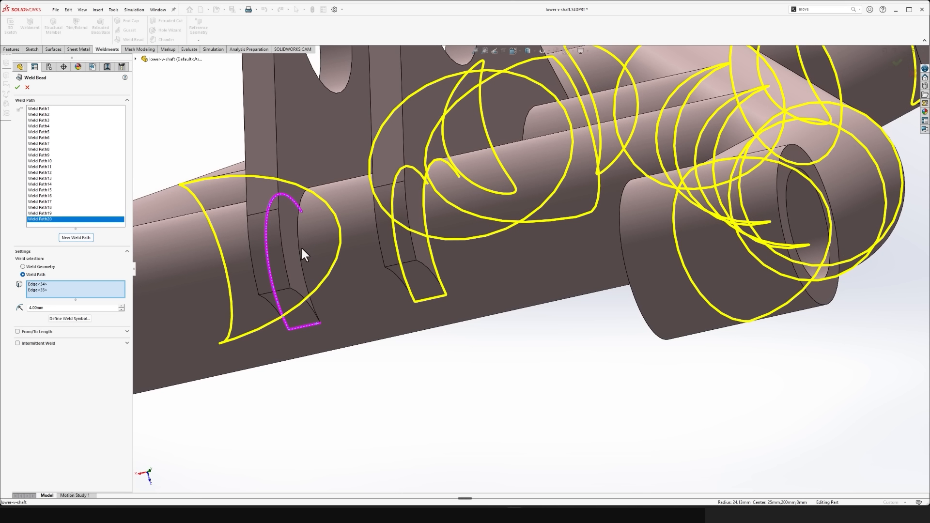
left_click(300, 245)
- Add a weld path along the four edges where the second bracket plate meets the cross tube nearer the apex
left_click(76, 238)
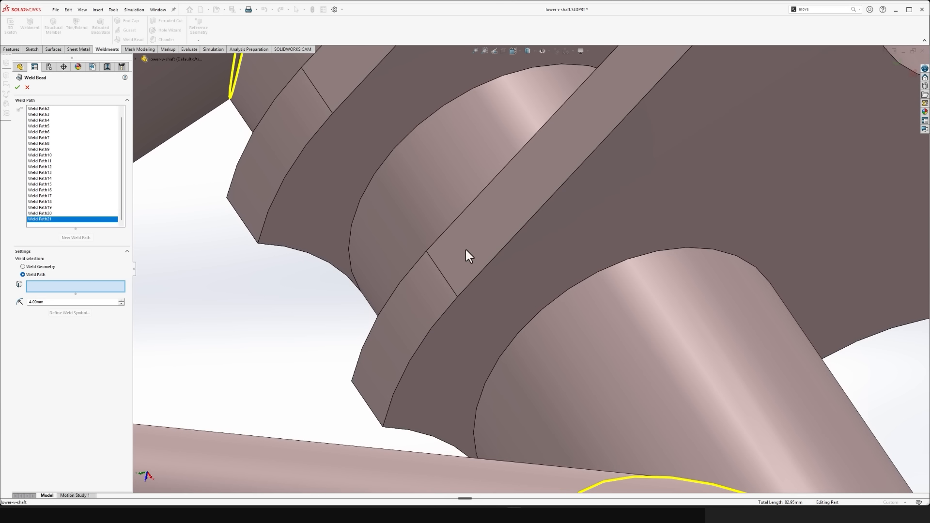
left_click(508, 347)
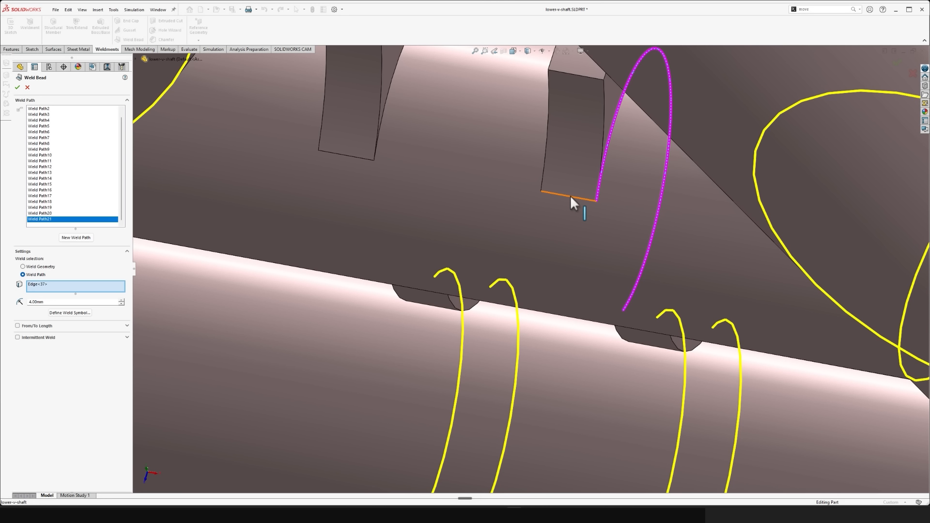
left_click(570, 196)
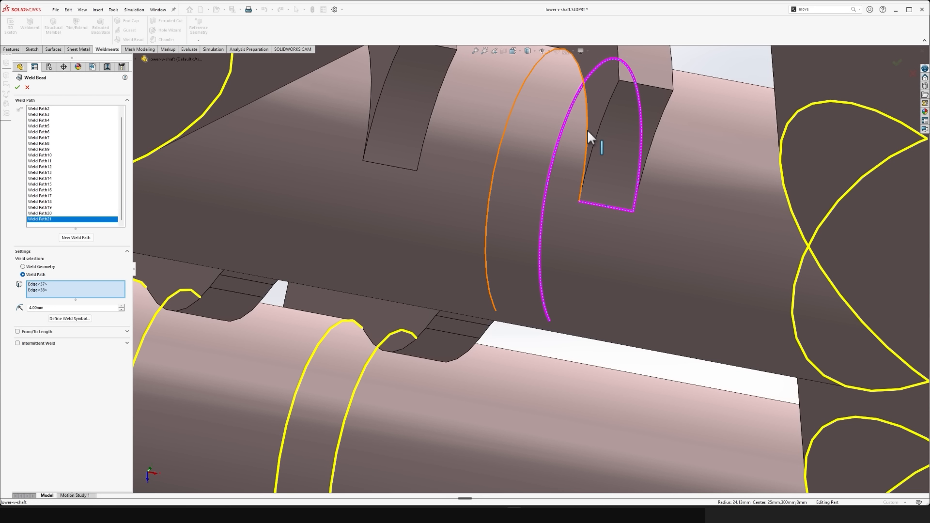
left_click(587, 130)
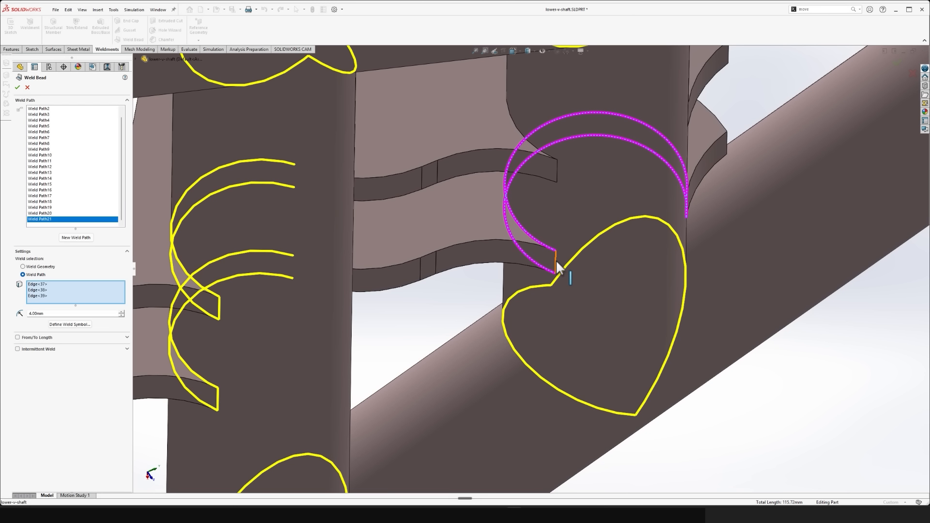
left_click(556, 264)
- Add a weld path along the four edges where the first bracket plate meets the cross tube nearer the apex
left_click(92, 238)
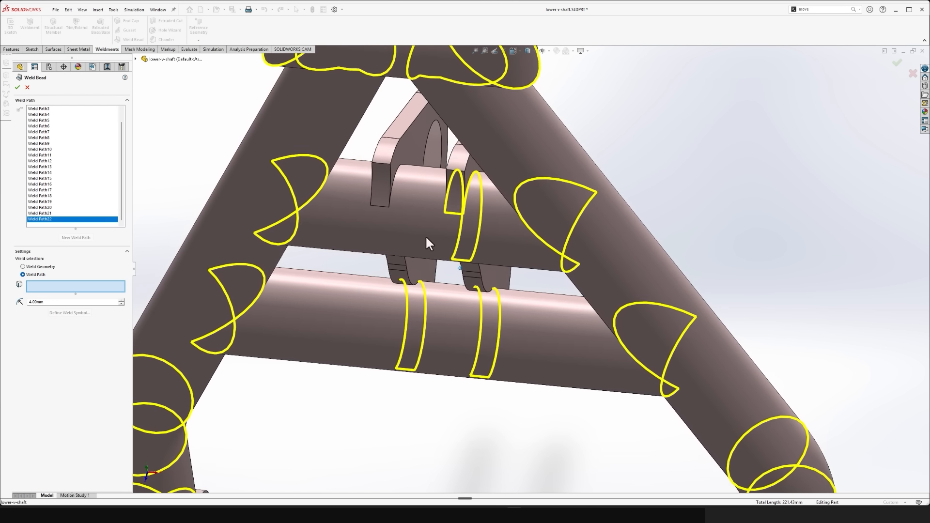
left_click(382, 204)
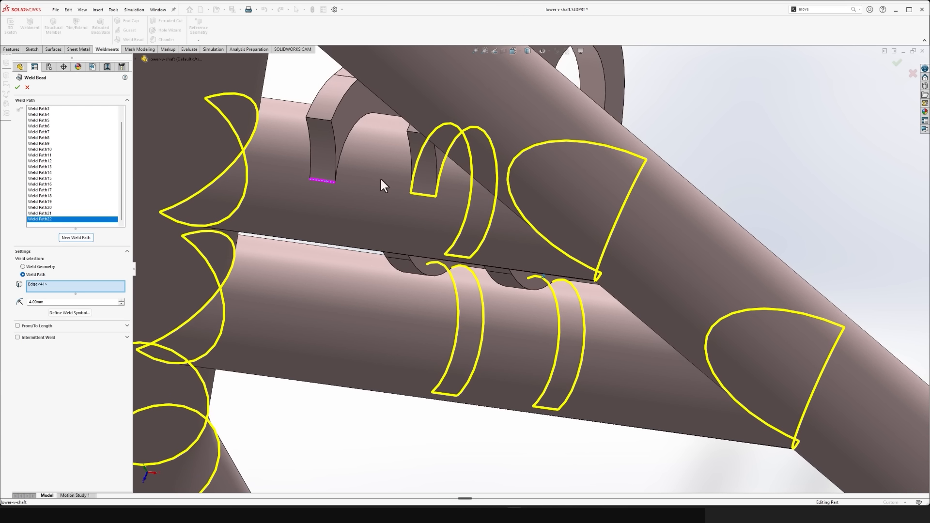
left_click(344, 145)
mouse_move(344, 146)
middle_mouse_down()
mouse_move(412, 237)
mouse_move(446, 247)
mouse_move(518, 232)
mouse_move(555, 252)
mouse_move(562, 382)
mouse_move(402, 347)
middle_mouse_up()
left_click(446, 246)
left_click(562, 258)
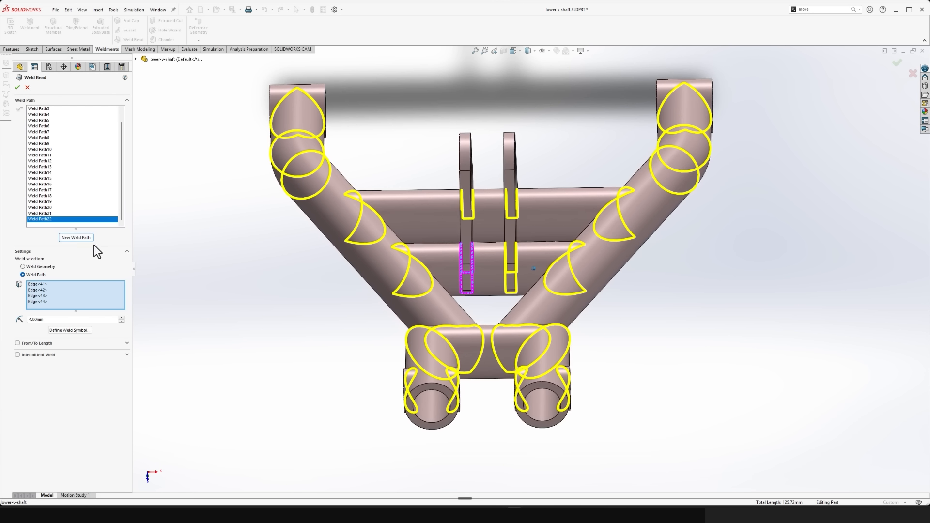
- Create the weld beads from all defined weld paths, skipping the empty last path
left_click(82, 239)
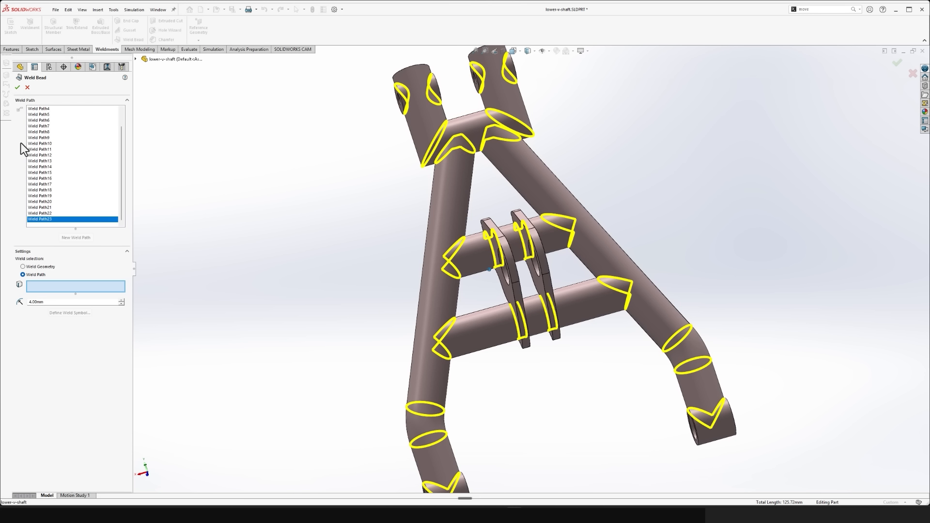
left_click(17, 87)
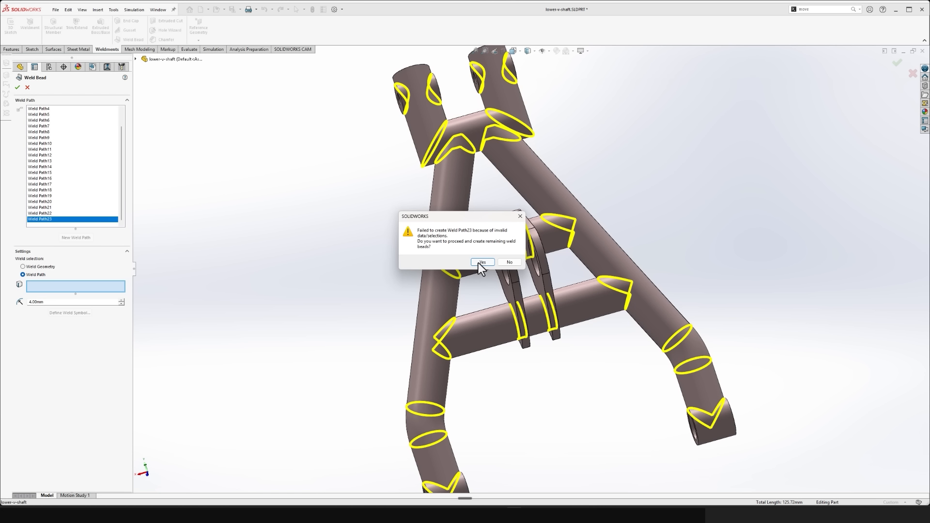
left_click(482, 262)
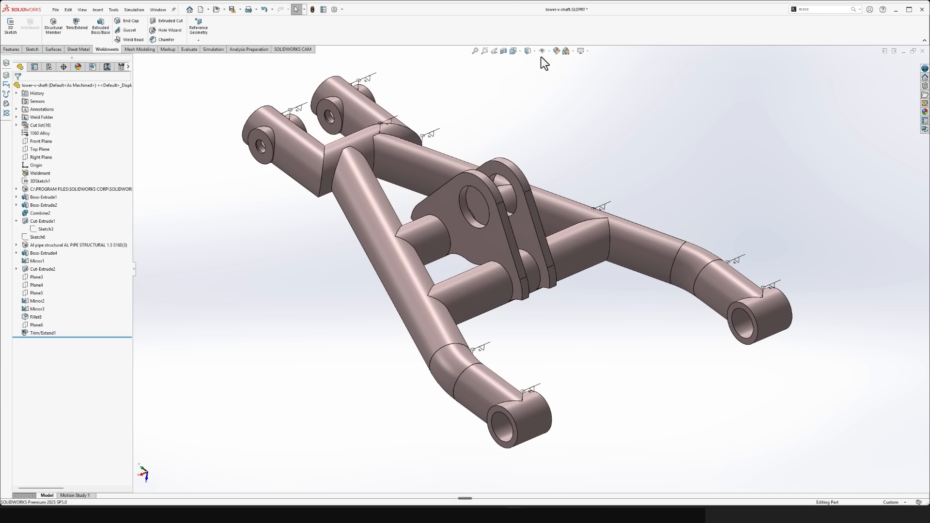
left_click(549, 52)
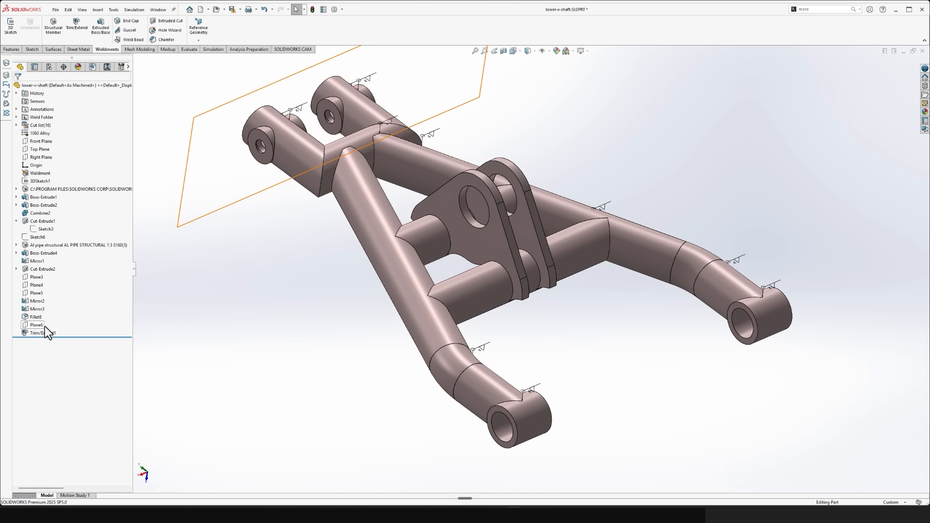
double_click(391, 120)
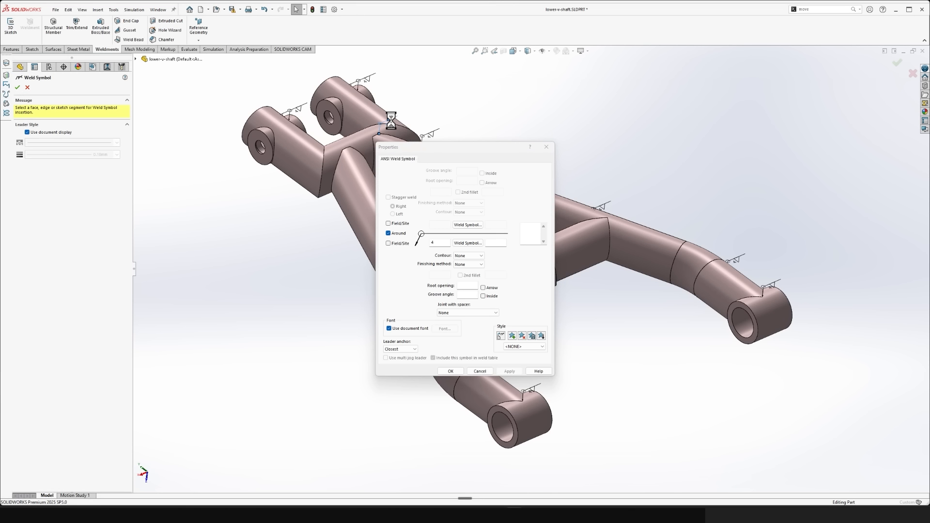
left_click(546, 147)
scroll(273, 287, "down", 3)
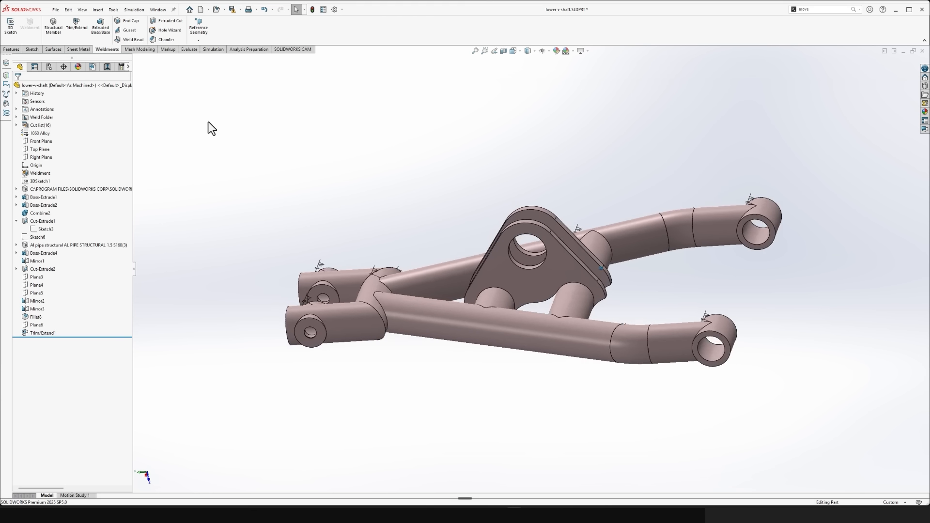
left_click(131, 42)
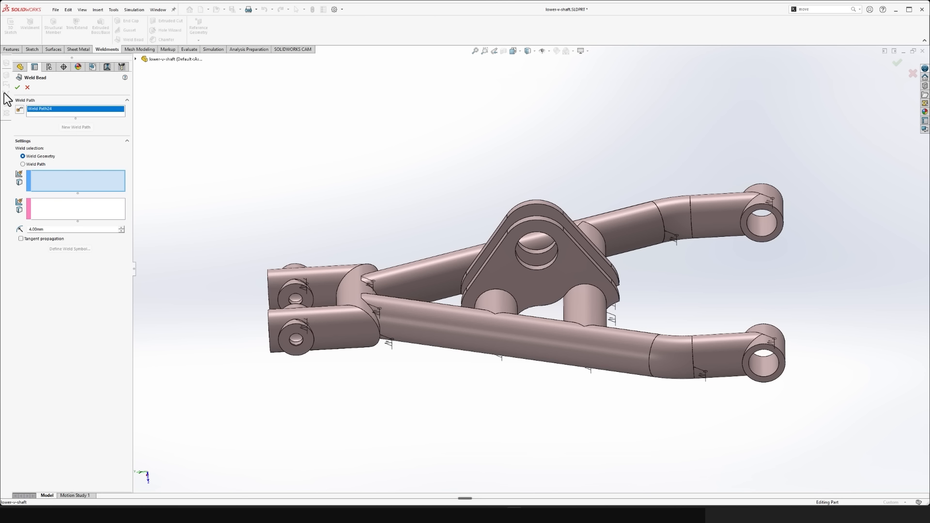
left_click(17, 87)
left_click(27, 87)
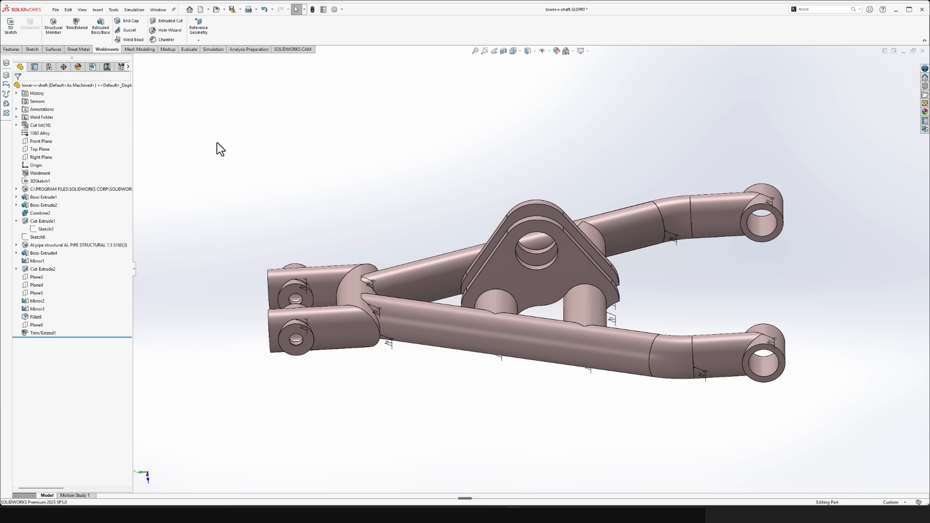
middle_click_drag(250, 158, 247, 154)
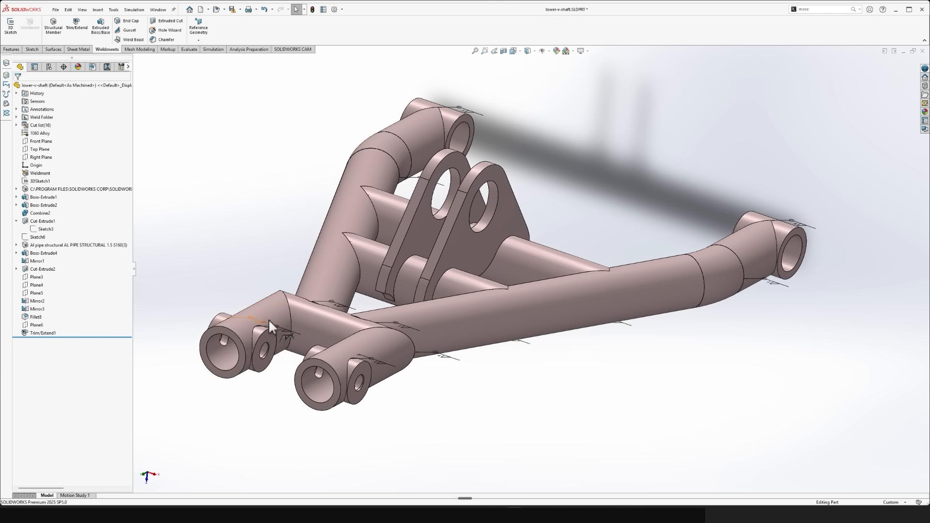
right_click(284, 335)
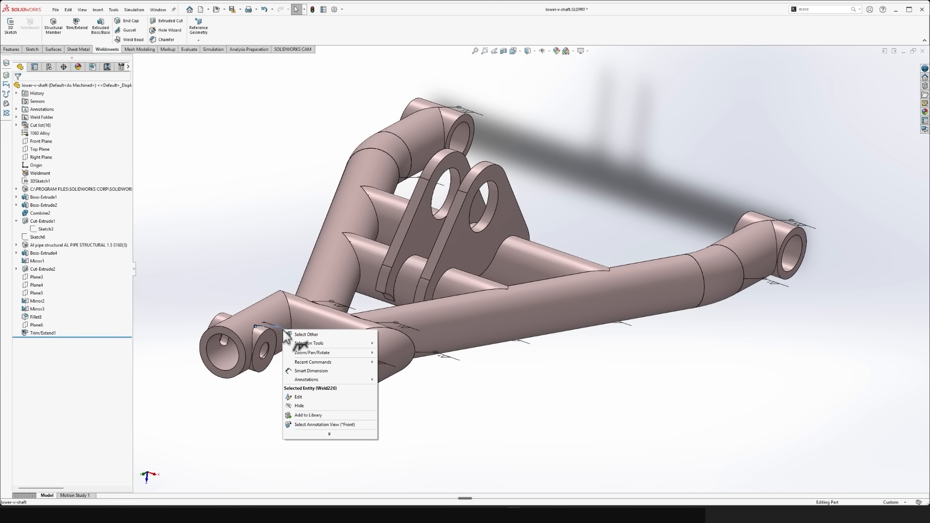
left_click(263, 415)
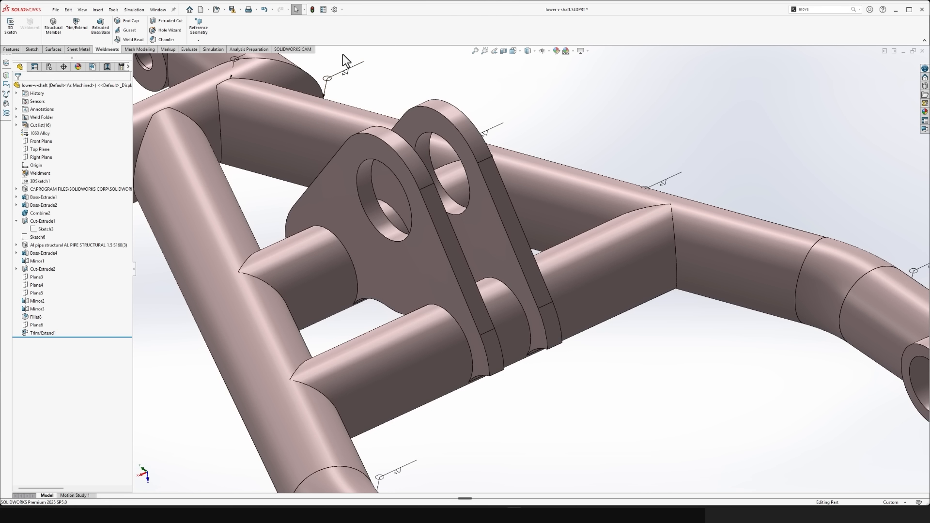
- Add a 4 mm weld bead along the circular hole edge on the outer face of one bracket plate
left_click(130, 39)
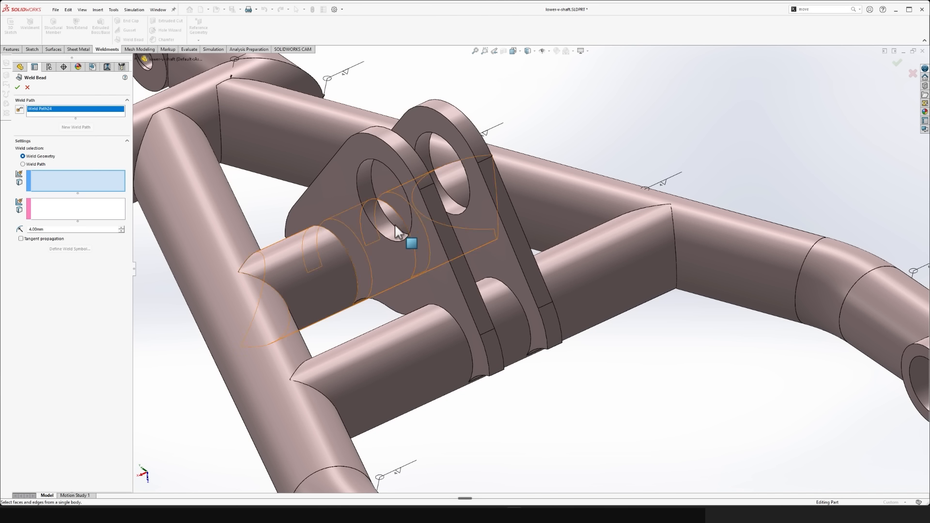
left_click(371, 219)
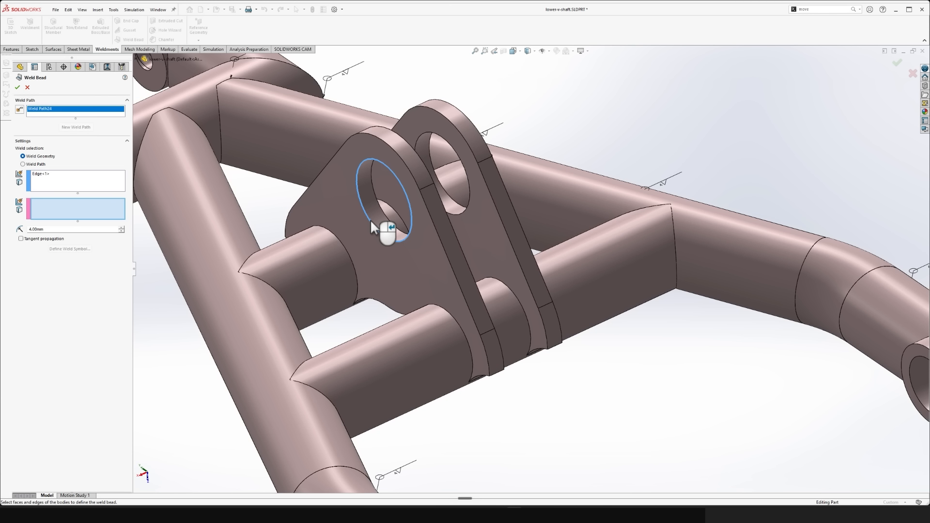
left_click(23, 164)
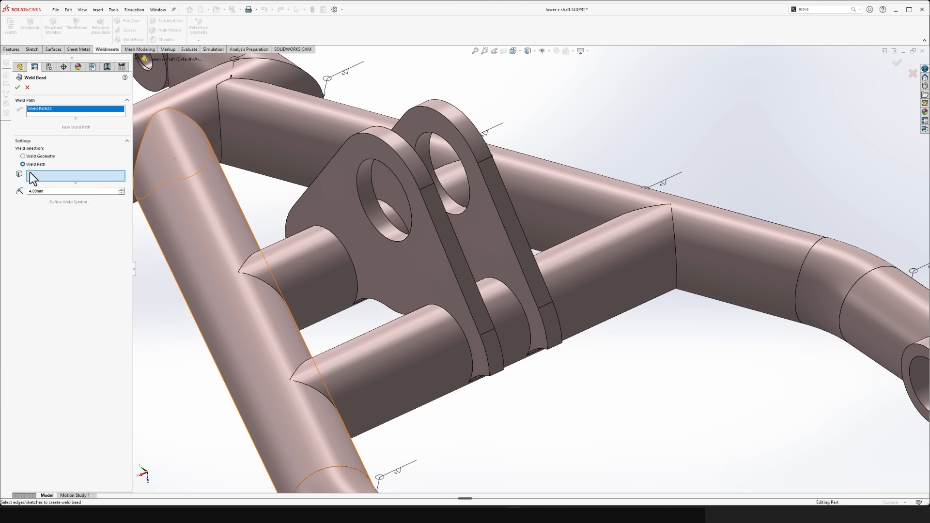
left_click(360, 200)
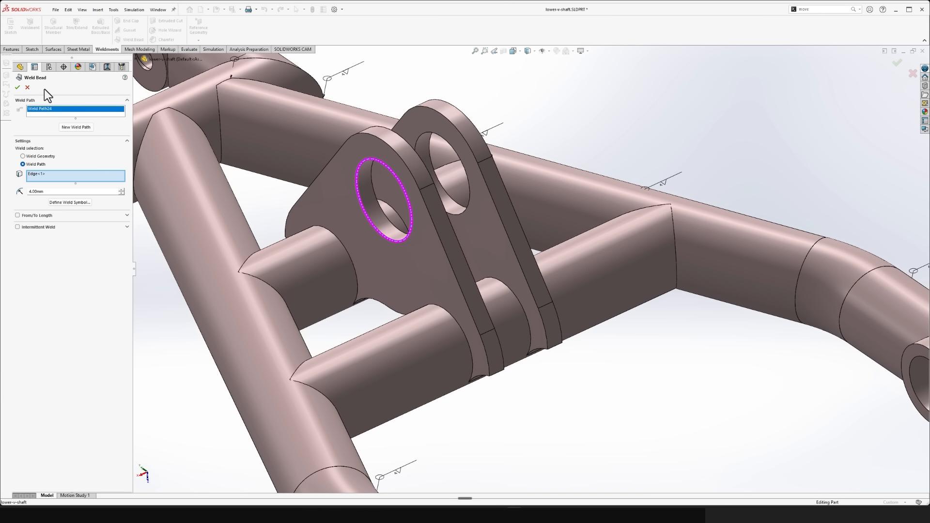
left_click(17, 87)
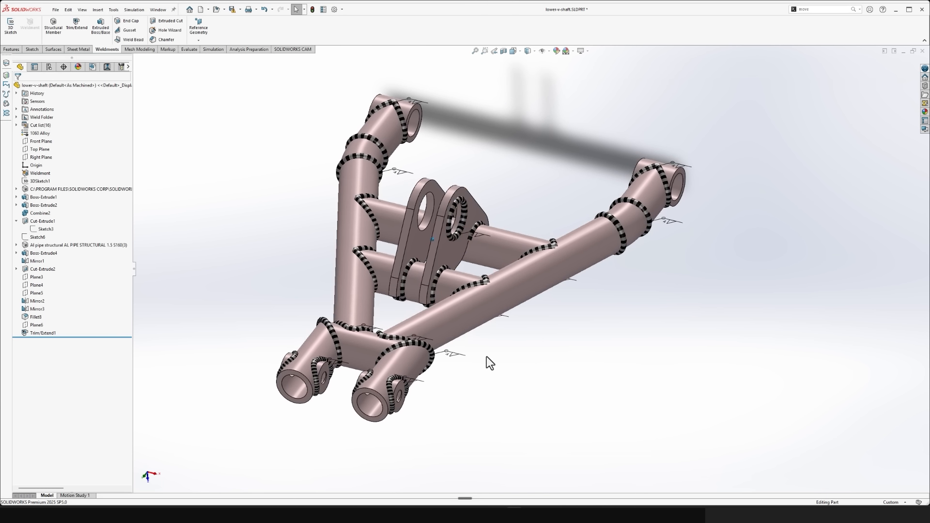
- Turn the display of the weld beads off and back on
right_click(461, 206)
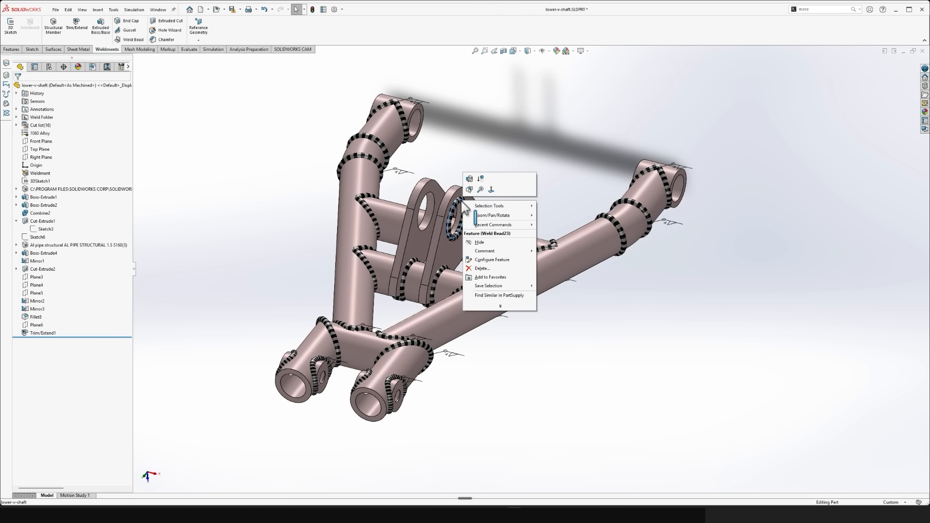
left_click(577, 380)
left_click(550, 51)
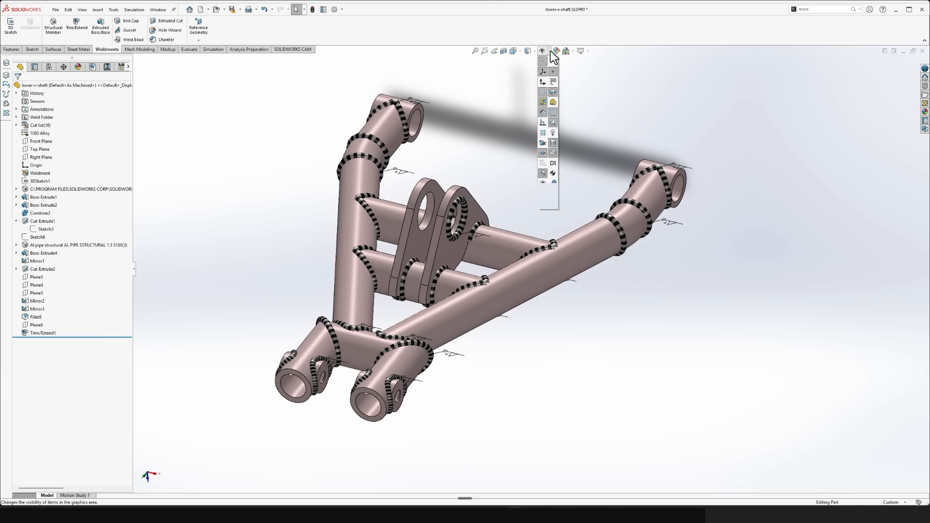
left_click(544, 184)
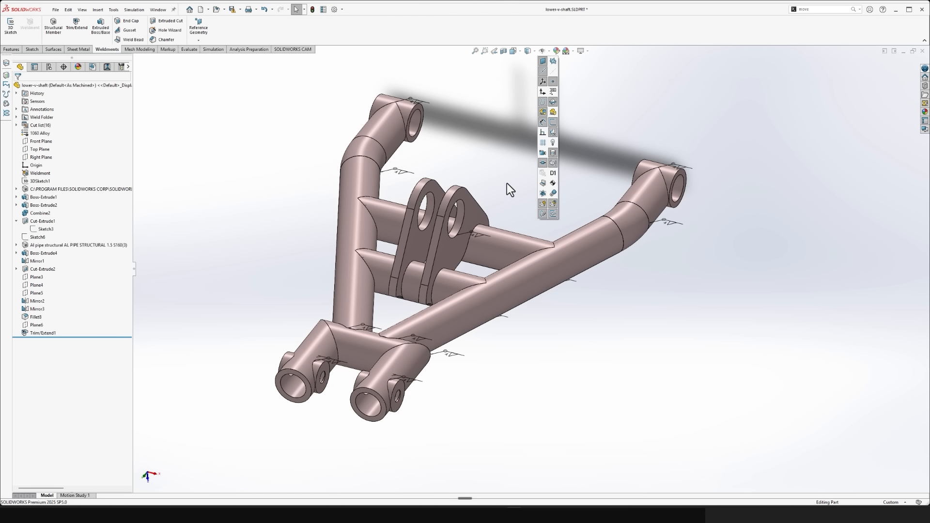
left_click(549, 52)
left_click(543, 184)
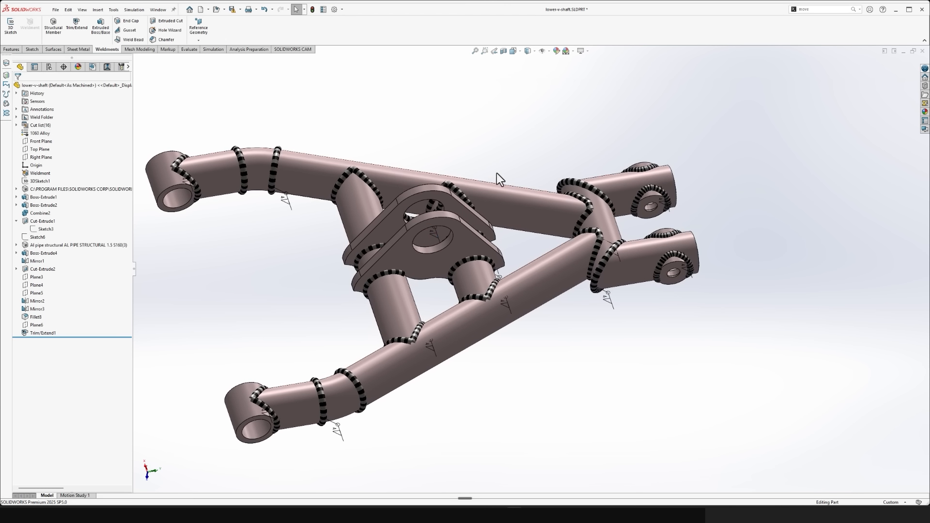
- Save the lower V-shaft part and switch to the Assem3 assembly
key("ctrl+s")
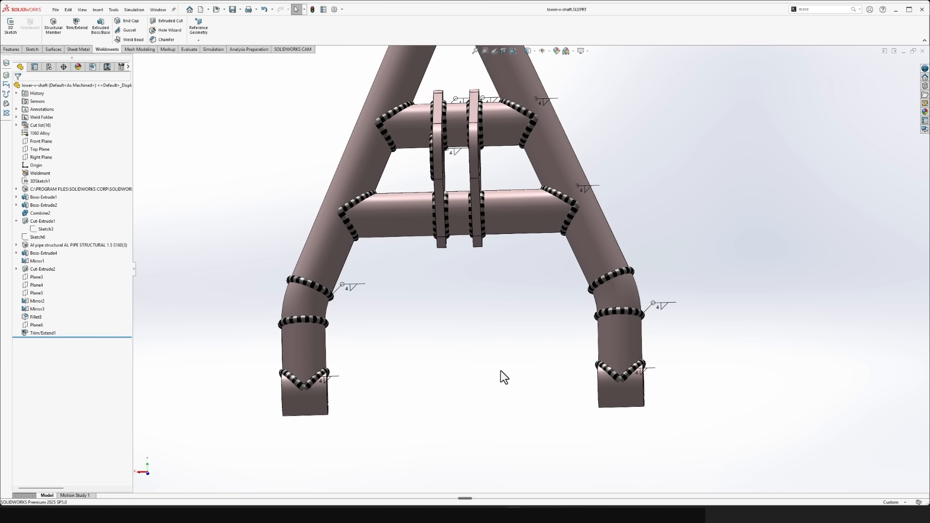
key("ctrl+Tab")
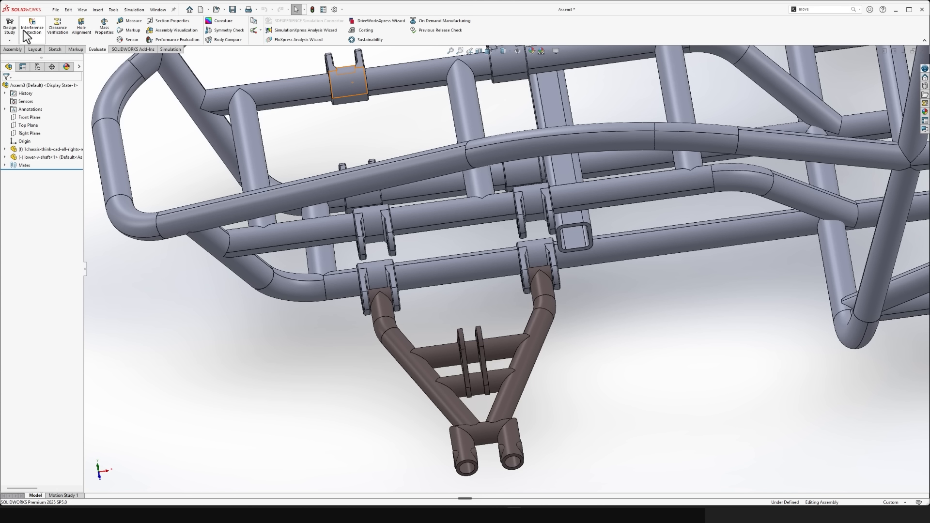
- Run interference detection on the whole assembly and examine both joints between the V-shaft bushings and chassis brackets
left_click(30, 28)
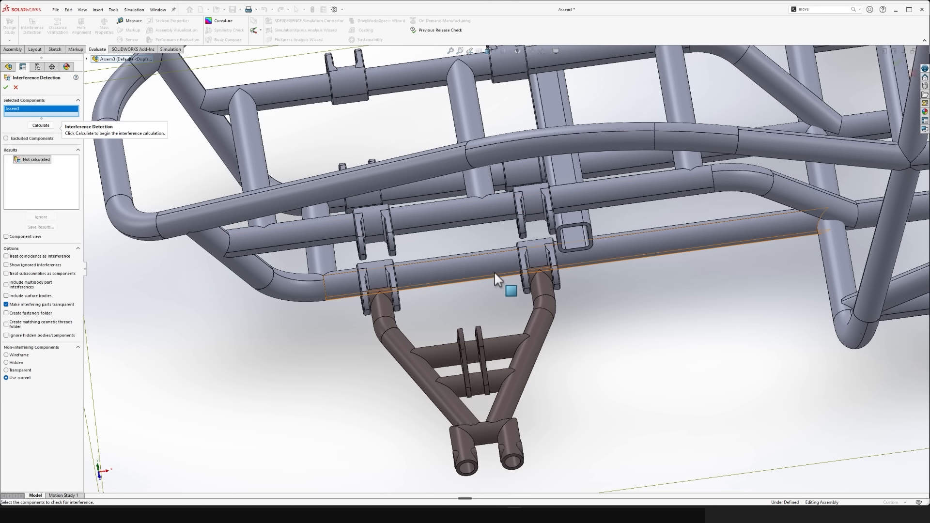
left_click(41, 125)
scroll(467, 284, "down", 10)
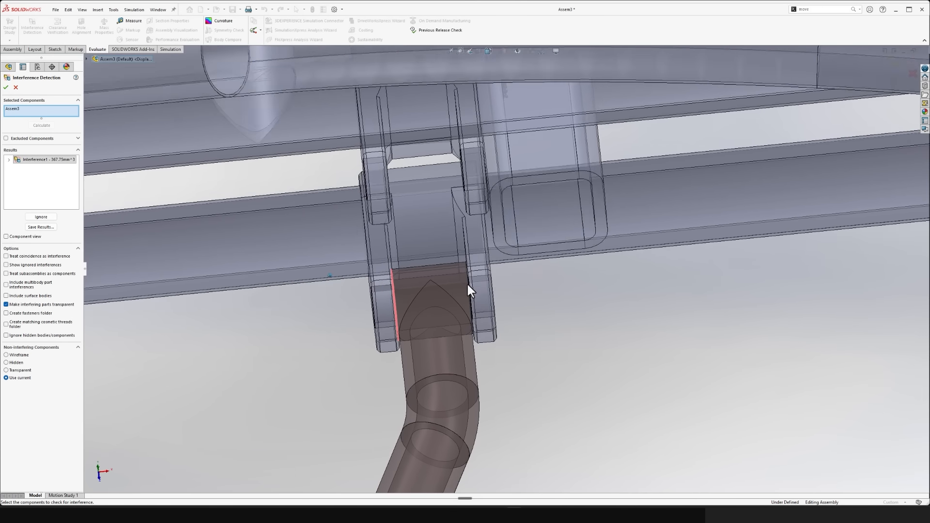
scroll(467, 284, "up", 5)
scroll(400, 216, "up", 5)
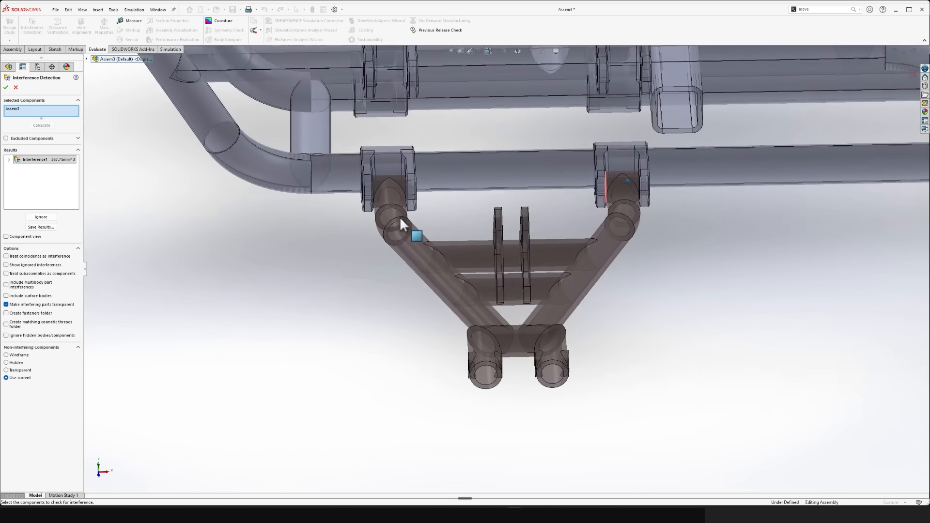
scroll(399, 217, "up", 1)
left_click(16, 88)
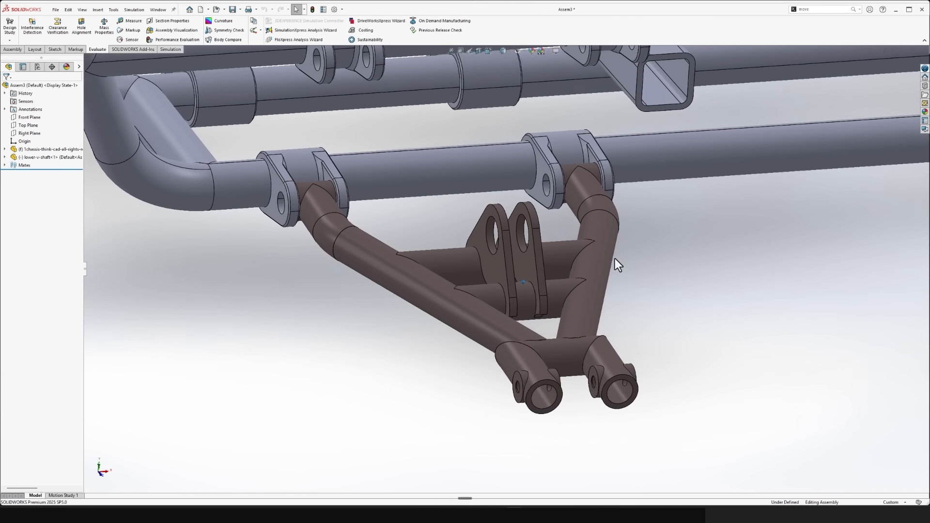
- Examine up close the fit between the V-shaft's end bushing and the side plates of its chassis bracket
left_click_drag(615, 257, 614, 247)
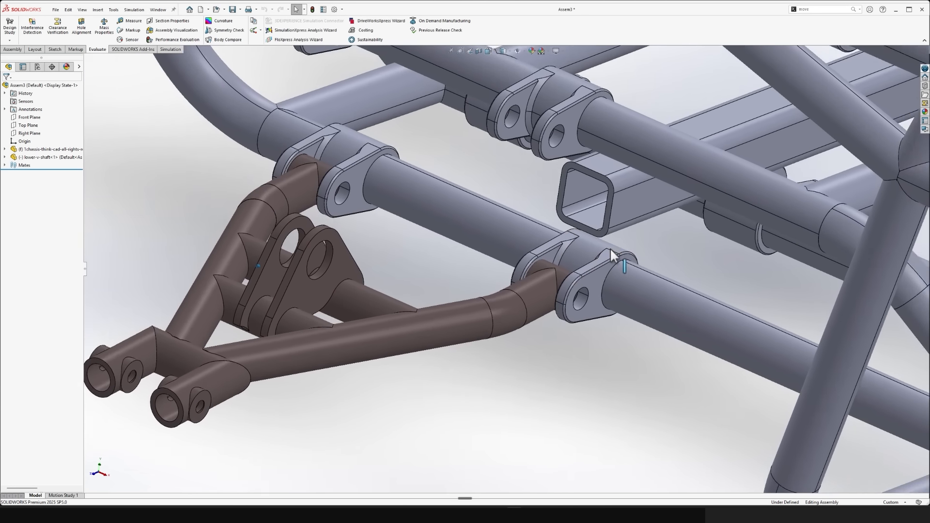
scroll(609, 249, "down", 3)
scroll(509, 246, "down", 6)
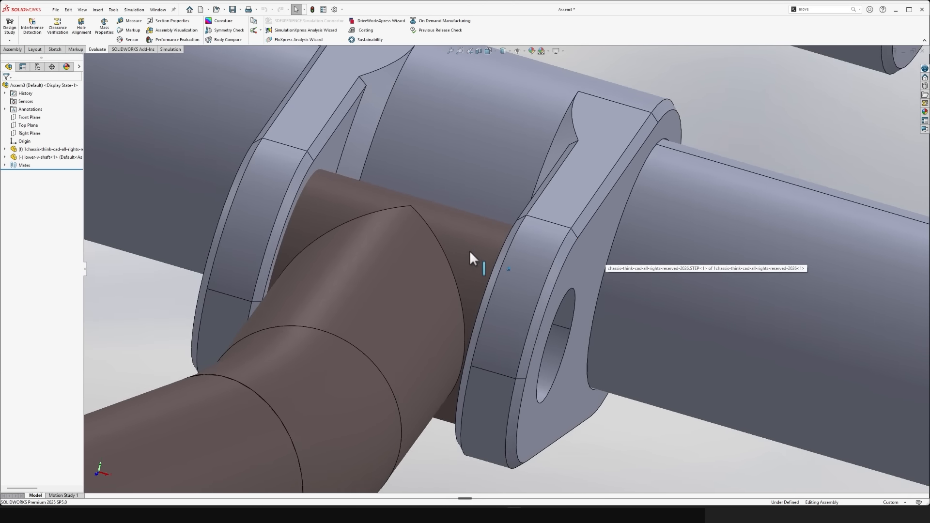
scroll(523, 260, "down", 8)
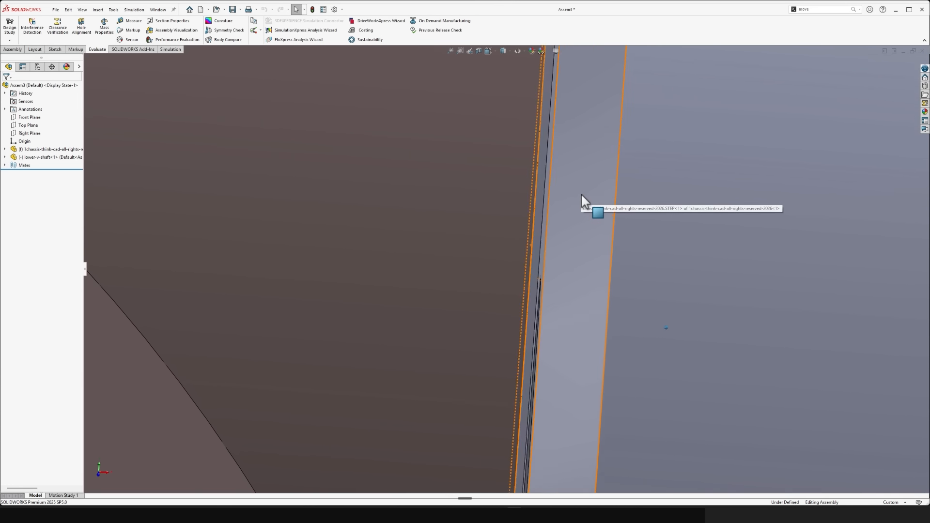
left_click(537, 161)
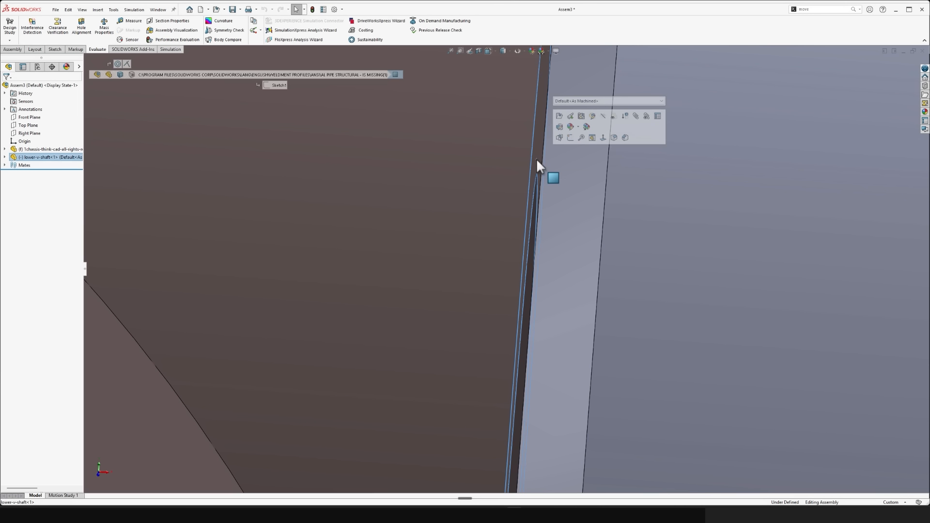
scroll(537, 161, "up", 3)
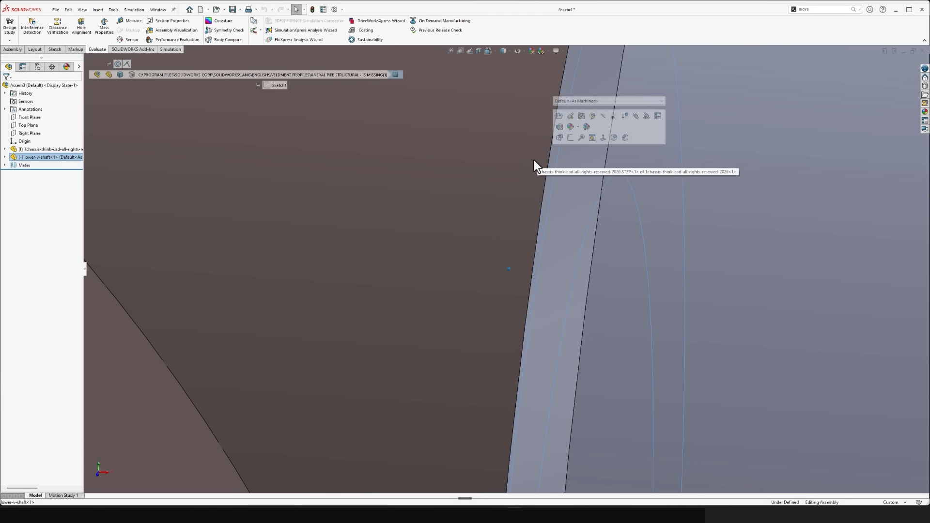
scroll(536, 161, "up", 8)
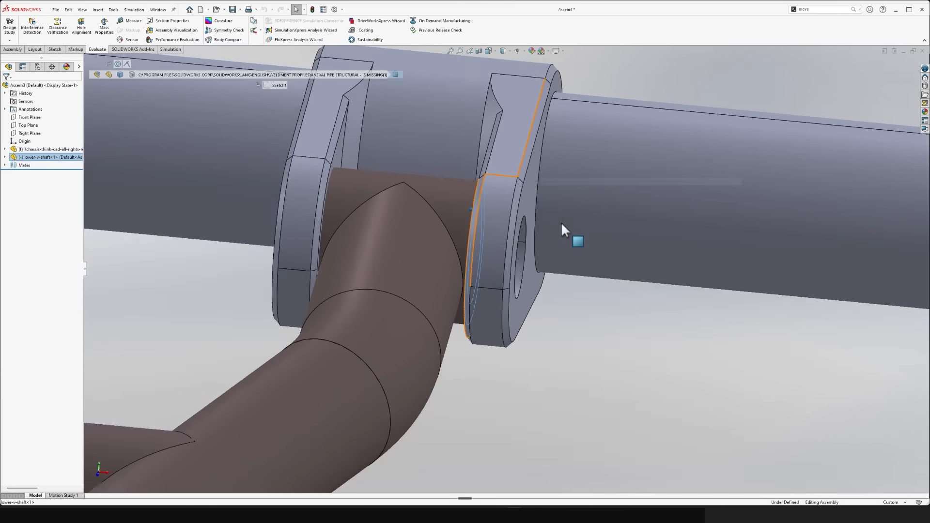
left_click(573, 286)
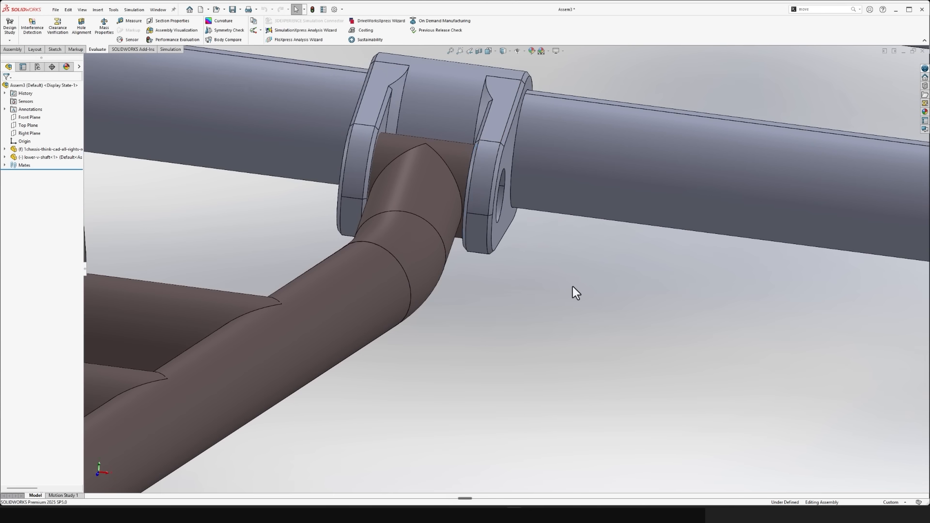
- Create a section view through the pin hole axis of the V-shaft's chassis bracket, using the hole's cylindrical face as the section reference
scroll(572, 286, "up", 10)
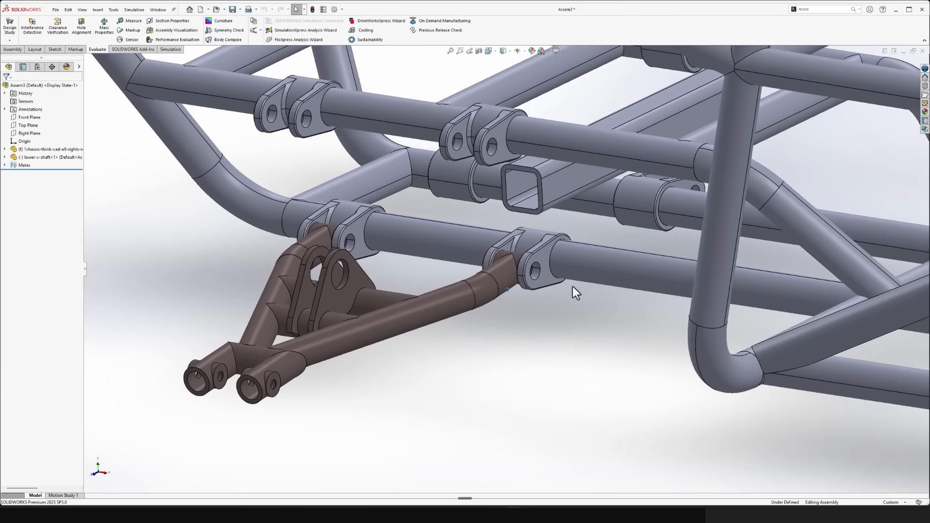
scroll(573, 286, "up", 5)
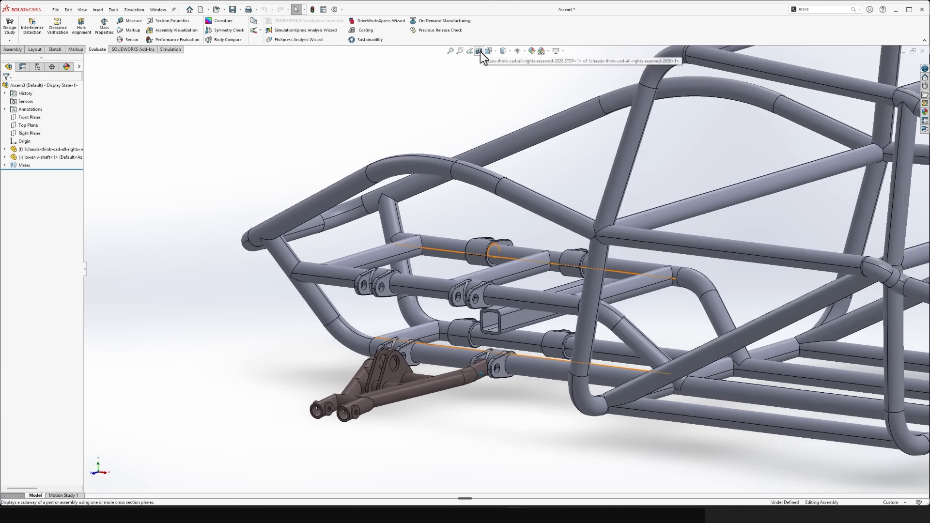
left_click(480, 51)
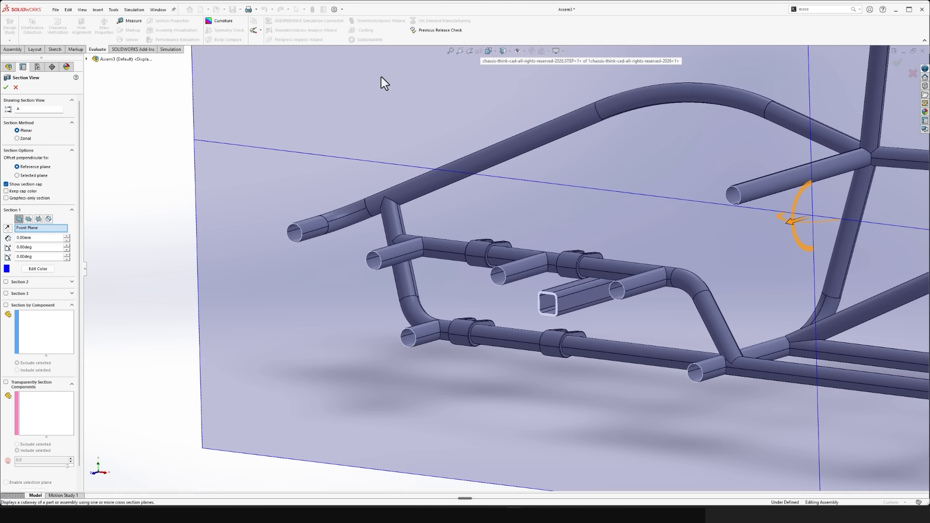
left_click(47, 221)
scroll(546, 397, "down", 10)
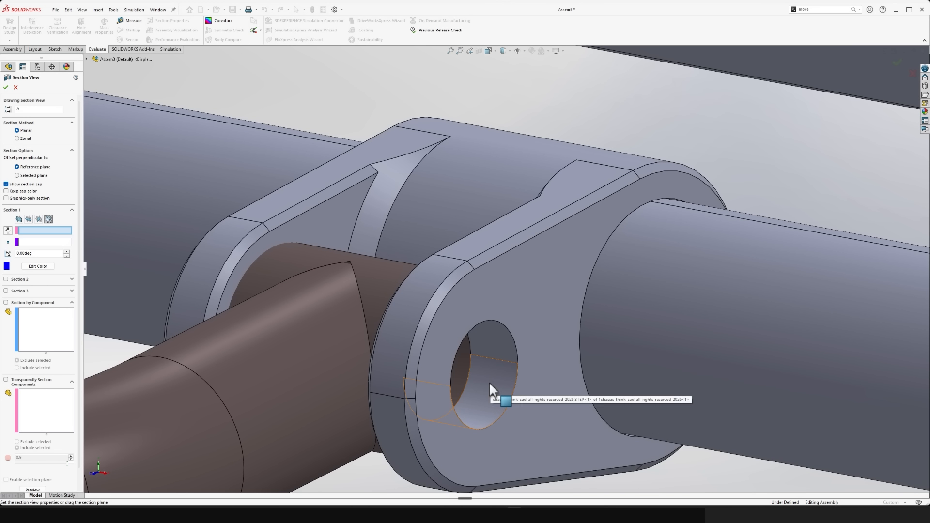
left_click(490, 384)
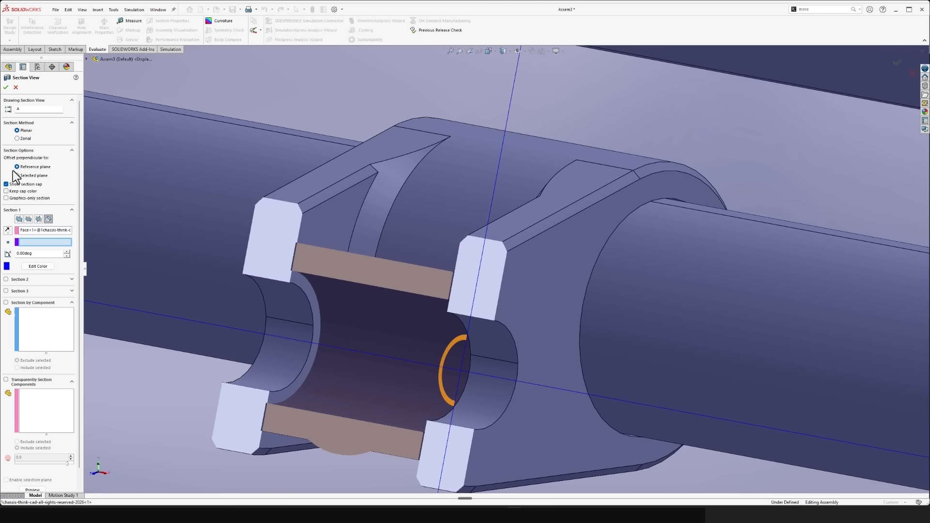
left_click(4, 87)
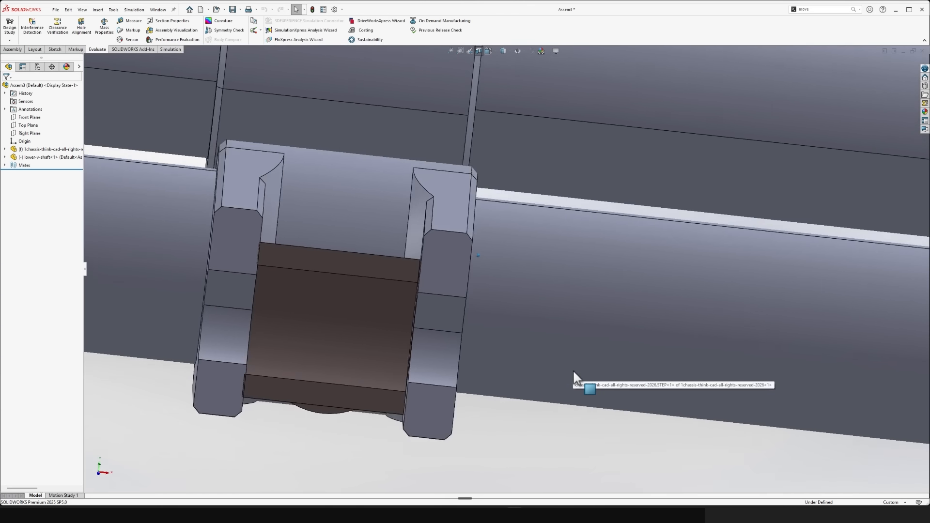
- Examine the gap between the sectioned bushing's end face and the bracket's side plate up close
scroll(573, 370, "down", 10)
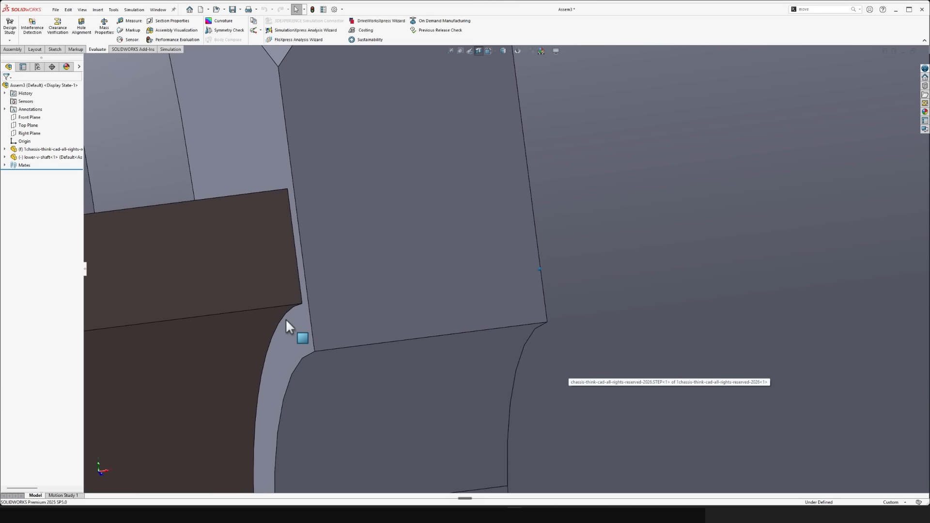
scroll(286, 325, "down", 8)
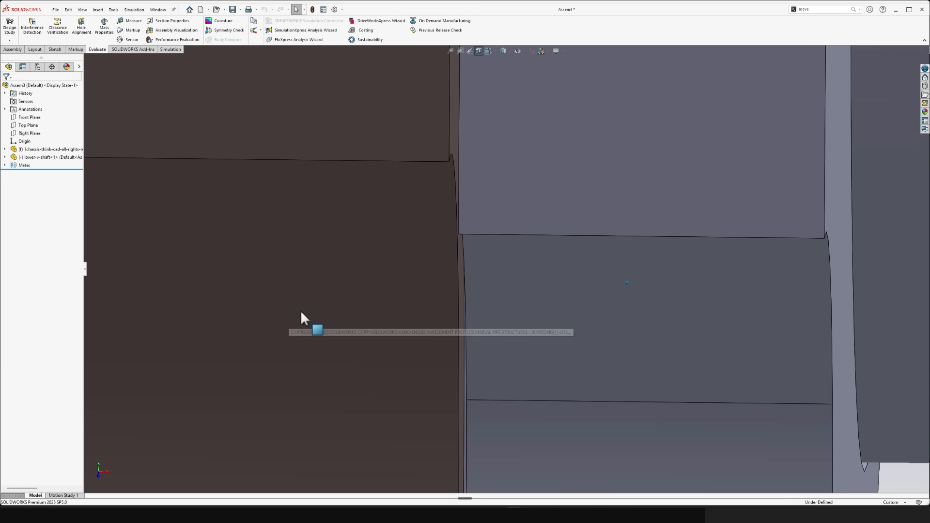
left_click(450, 121)
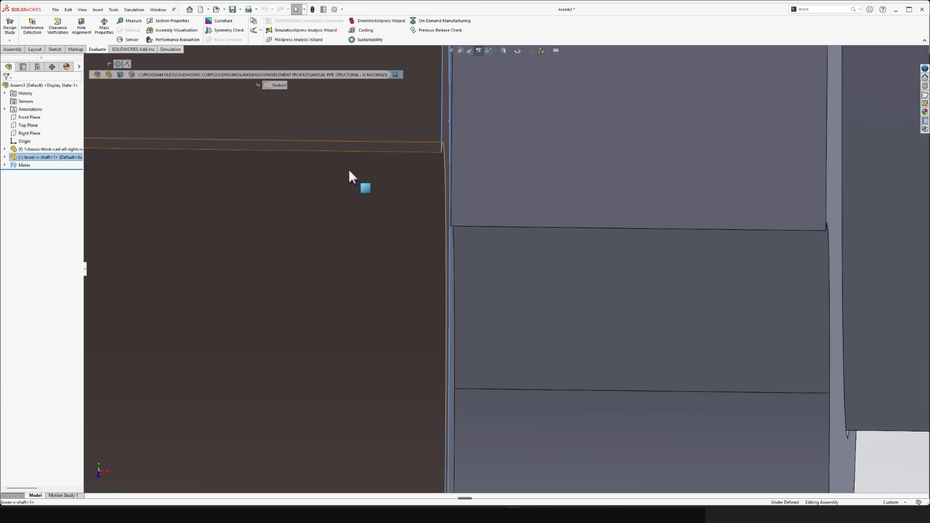
scroll(416, 146, "up", 2)
left_click(410, 151)
scroll(420, 286, "up", 5)
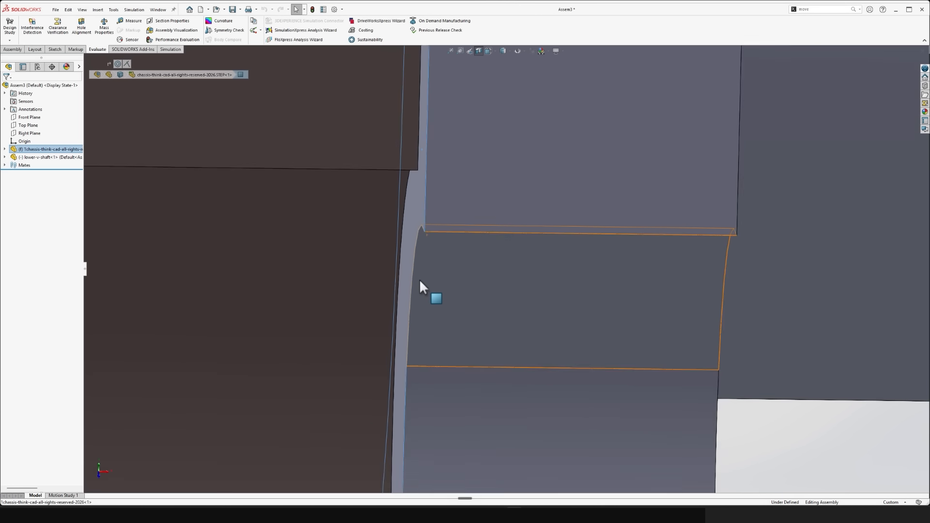
scroll(420, 280, "up", 3)
left_click(744, 398)
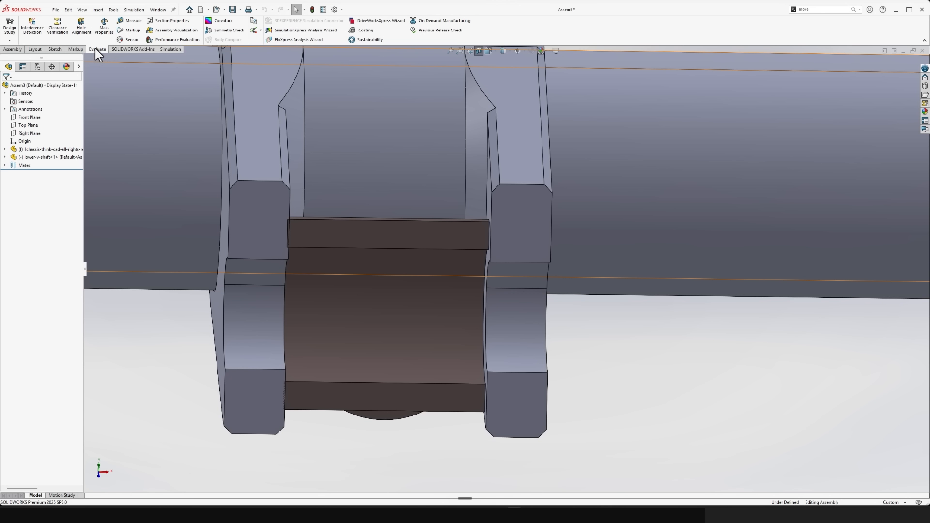
- Measure the distance between the bracket side plate's inner face and the adjacent end face of the V-shaft bushing
left_click(130, 21)
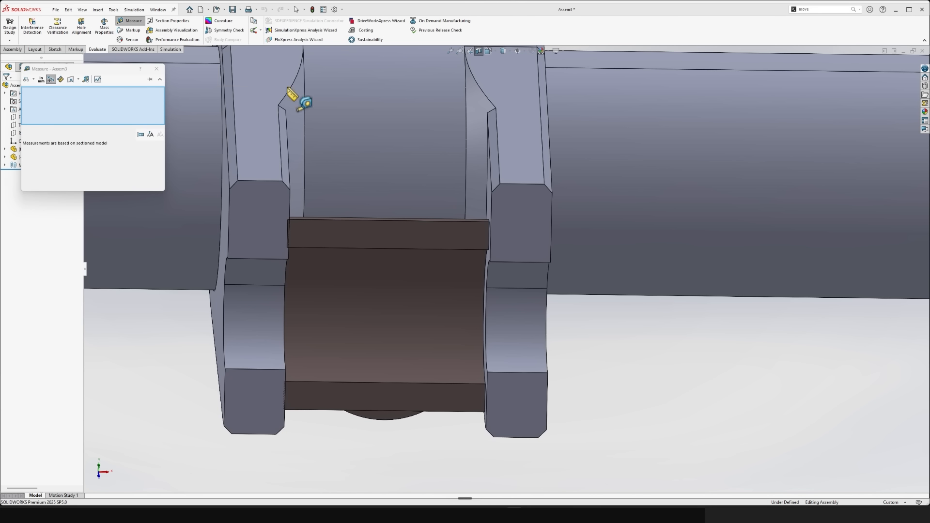
scroll(557, 268, "down", 5)
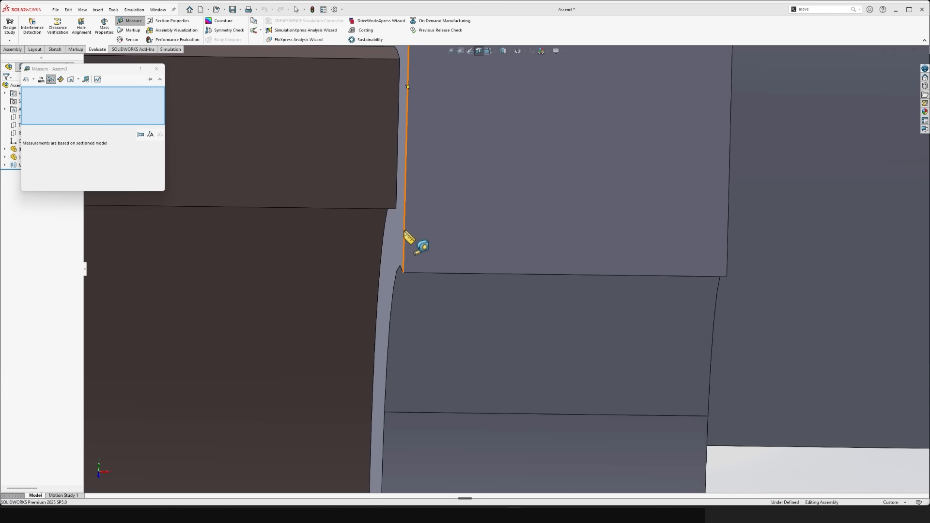
left_click(410, 239)
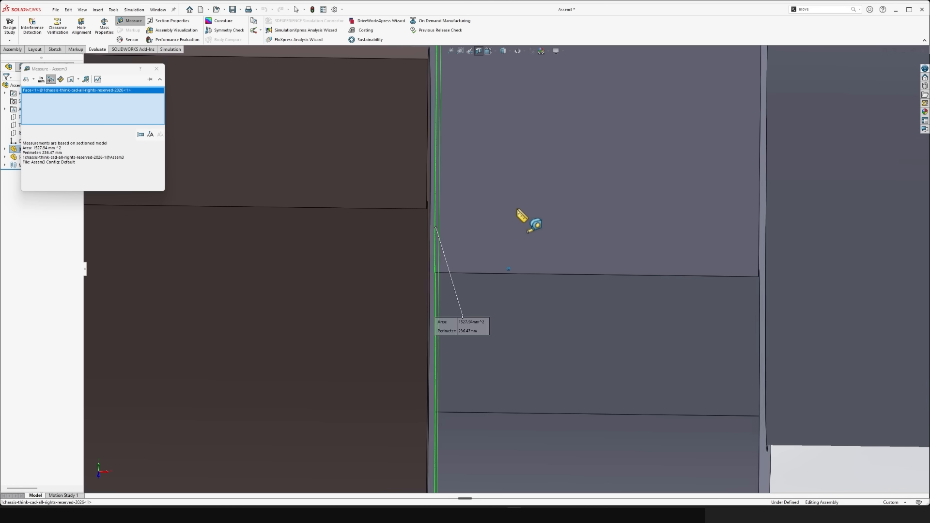
left_click(445, 164)
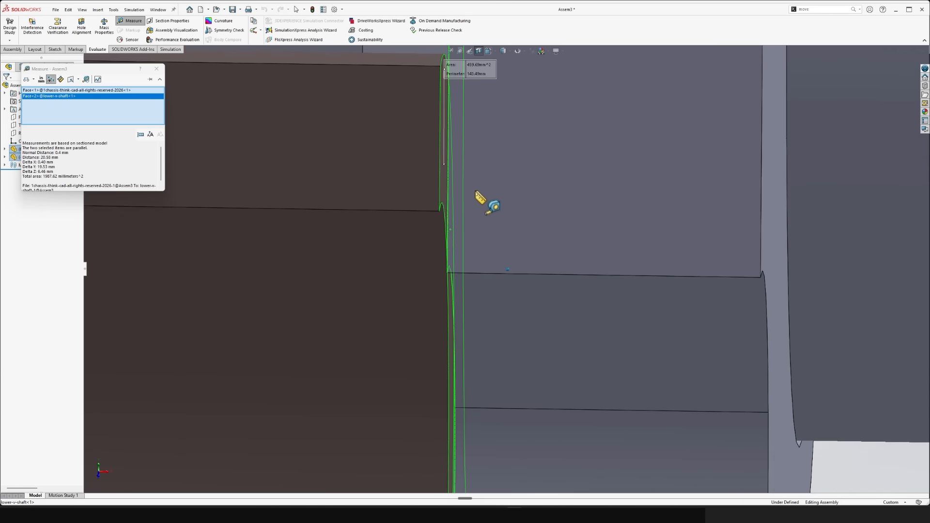
scroll(487, 204, "up", 4)
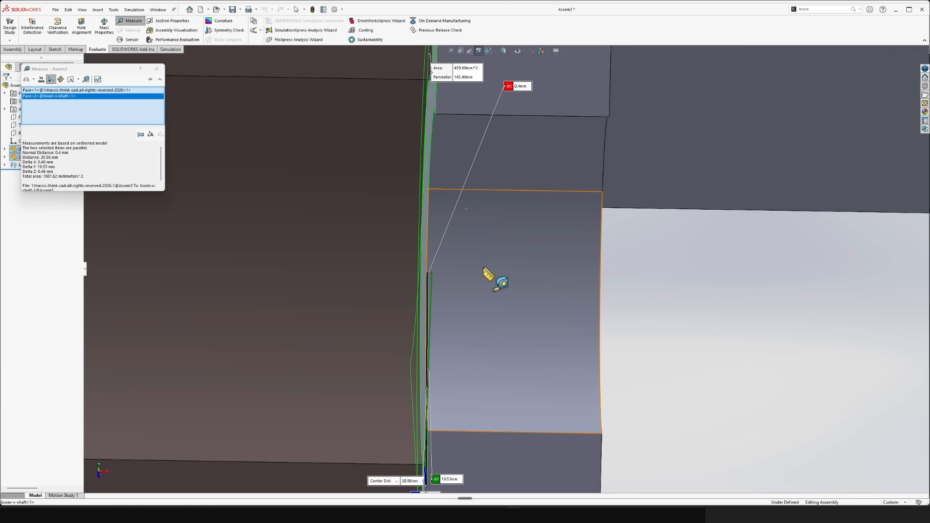
scroll(514, 179, "up", 2)
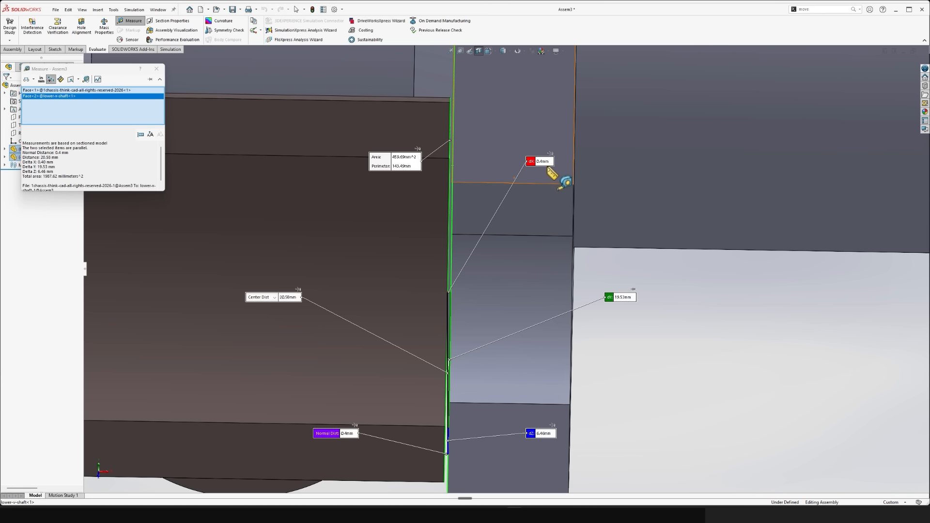
scroll(552, 176, "up", 4)
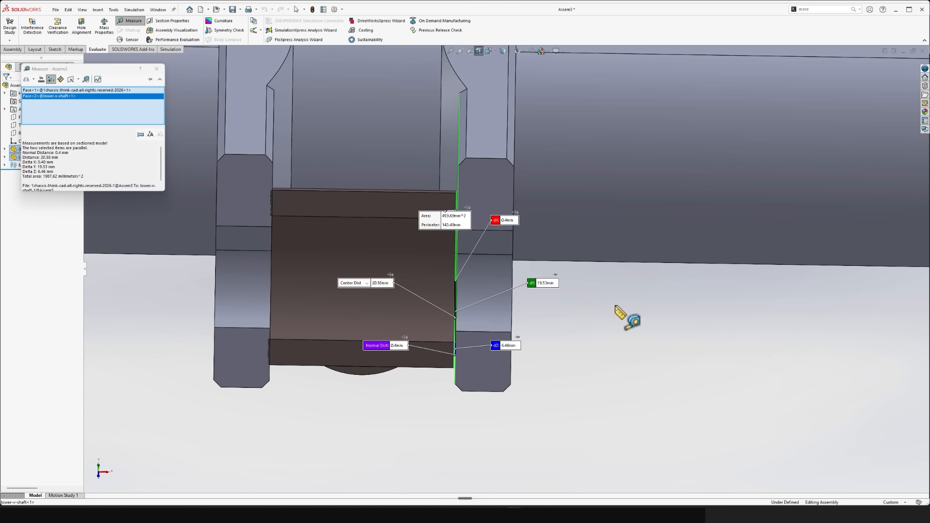
key("Escape")
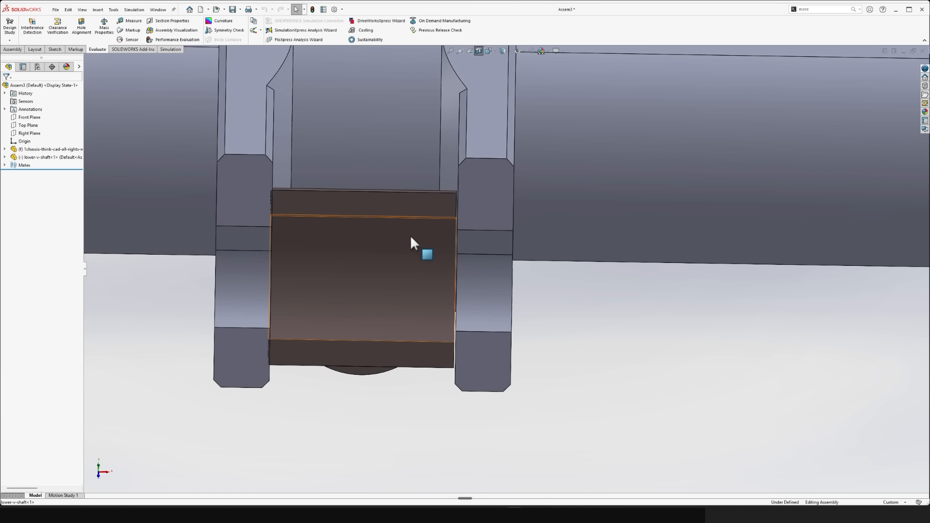
- Turn off the section view and open the lower V-shaft part in its own window
middle_click_drag(411, 242, 422, 291)
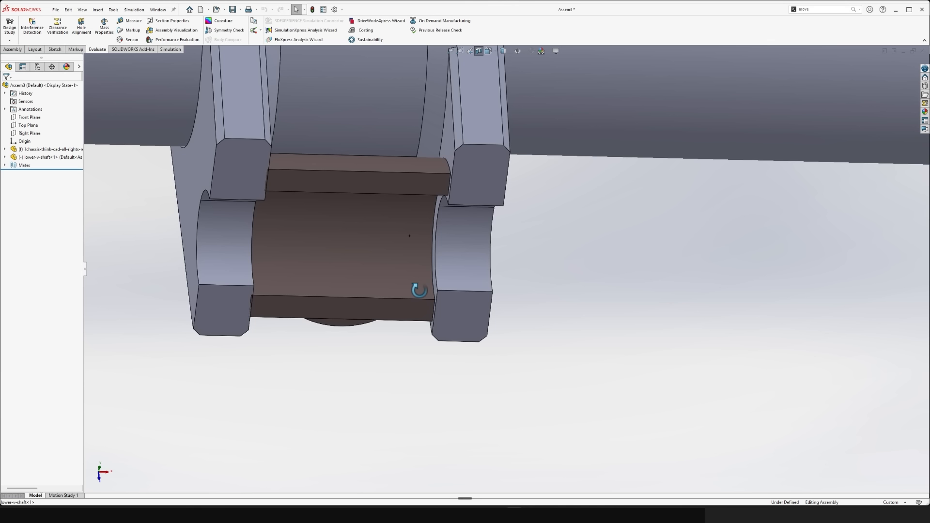
left_click(478, 52)
scroll(517, 68, "up", 10)
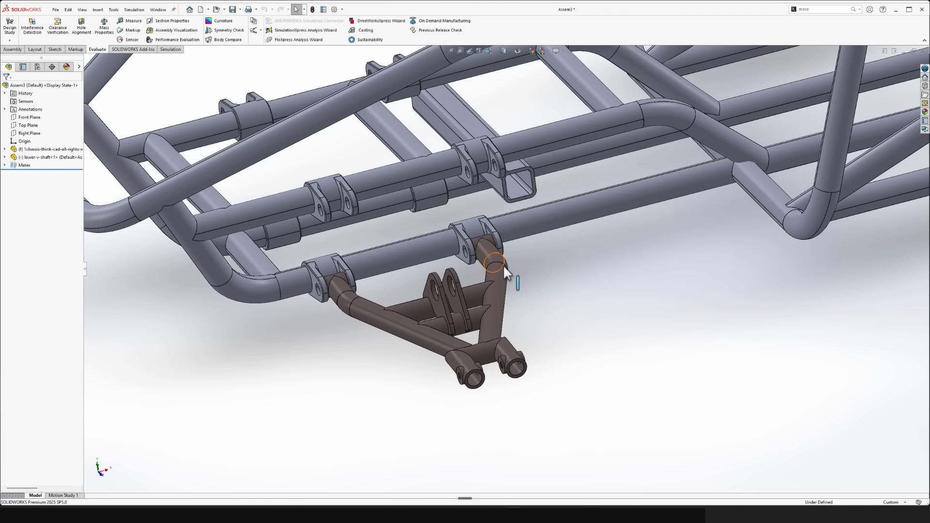
left_click(504, 267)
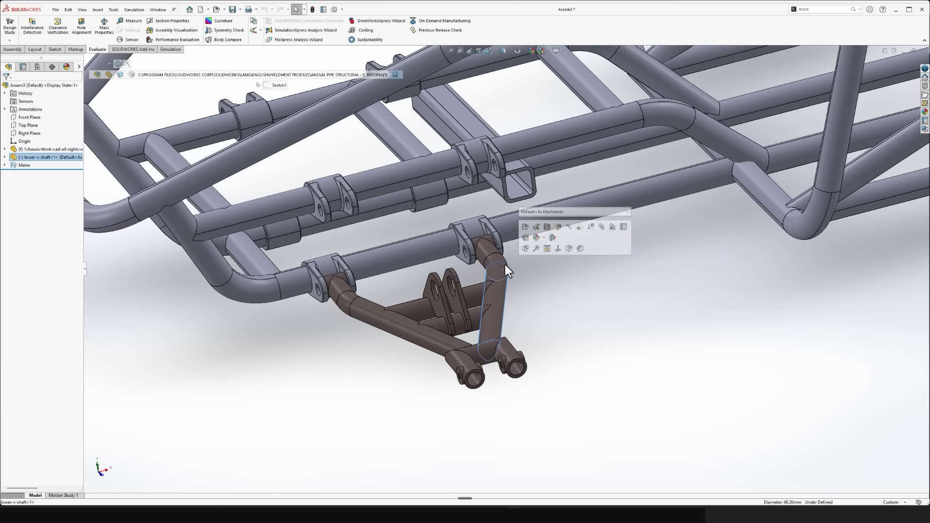
left_click(529, 228)
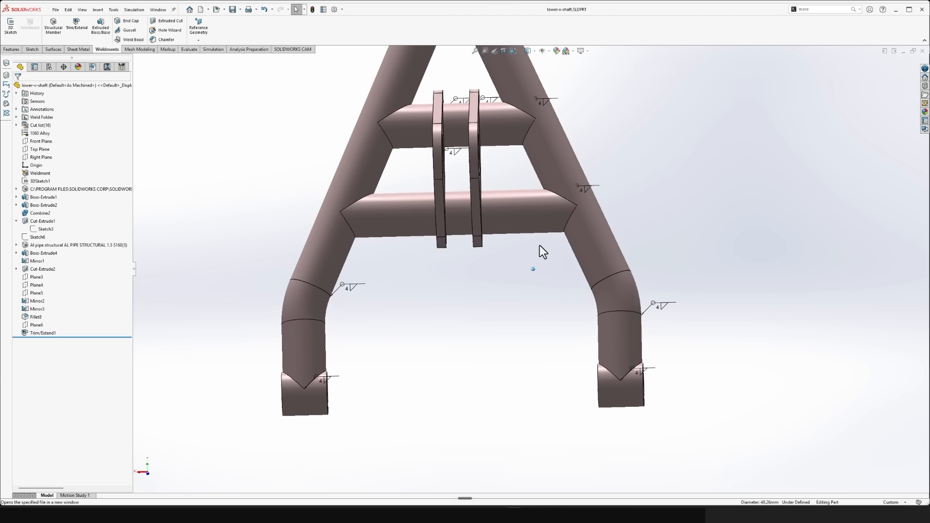
- Examine the V-shaft's end bushings and display the dimensions of the structural member that forms them
scroll(540, 249, "up", 6)
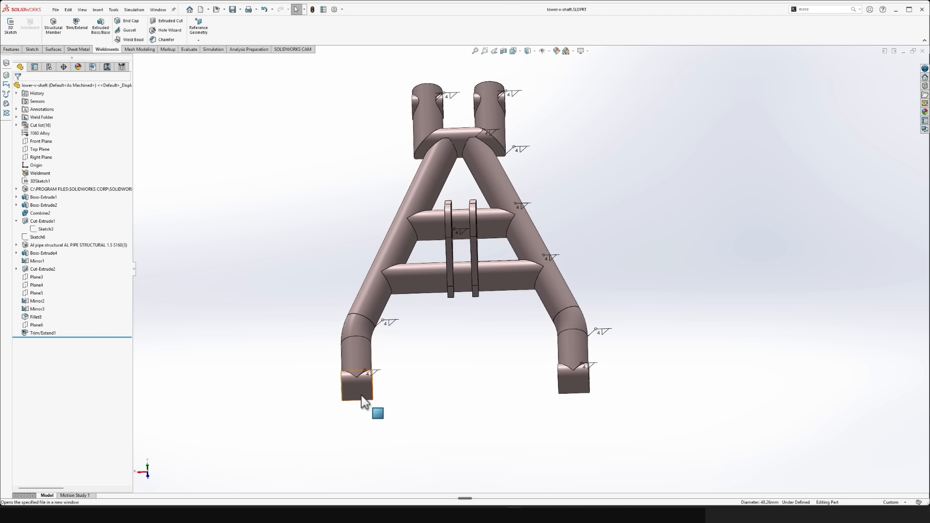
middle_click_drag(365, 401, 583, 225)
scroll(707, 191, "down", 5)
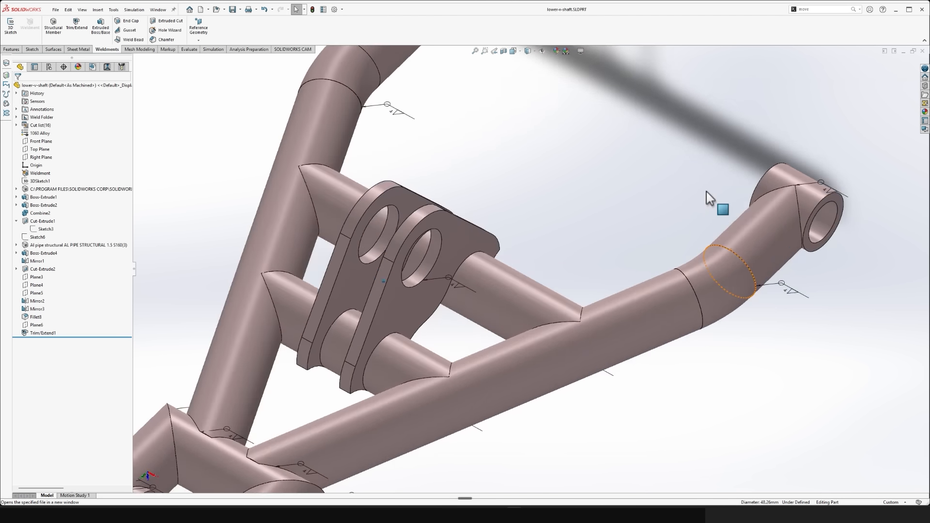
scroll(707, 191, "up", 4)
middle_click_drag(706, 191, 477, 293)
scroll(510, 283, "down", 2)
left_click(433, 322)
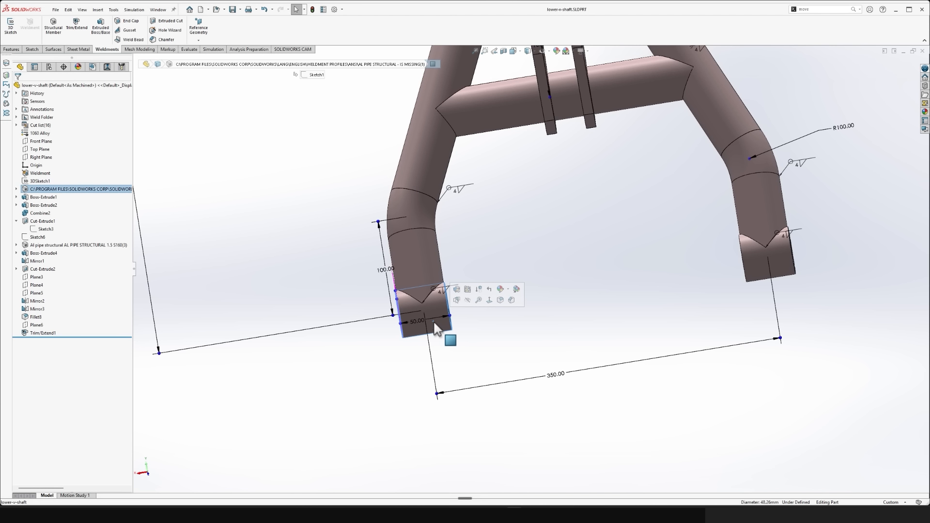
left_click(292, 333)
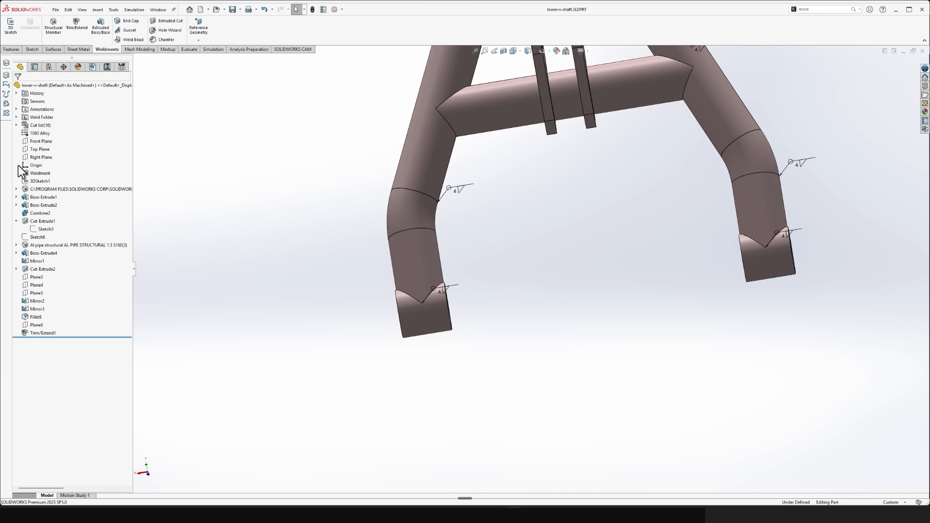
- Open 3DSketch1 of the lower V-shaft for editing and orient the view square to the sketch
left_click(39, 181)
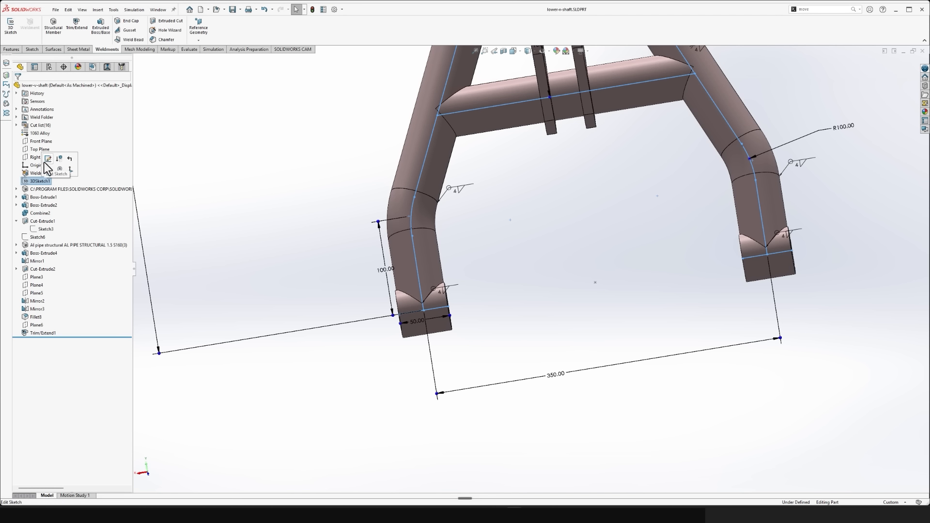
left_click(48, 163)
key("space")
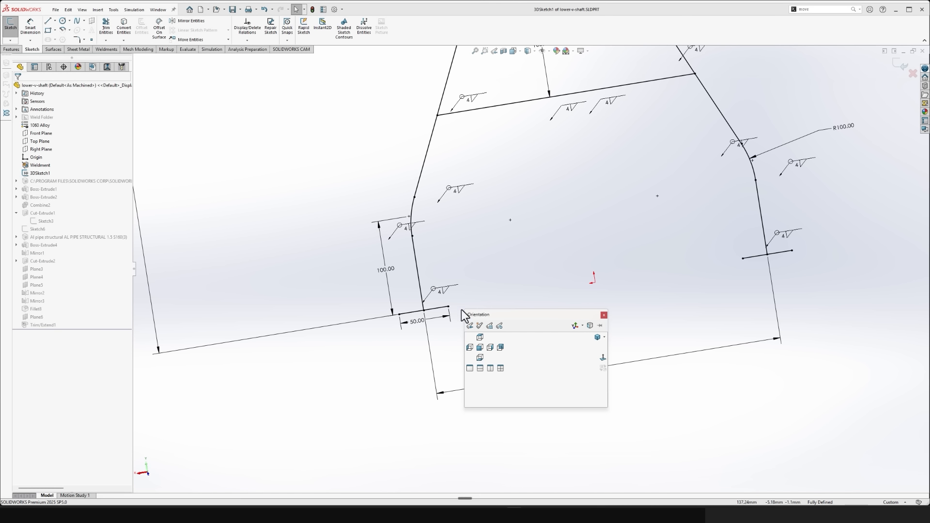
left_click(603, 358)
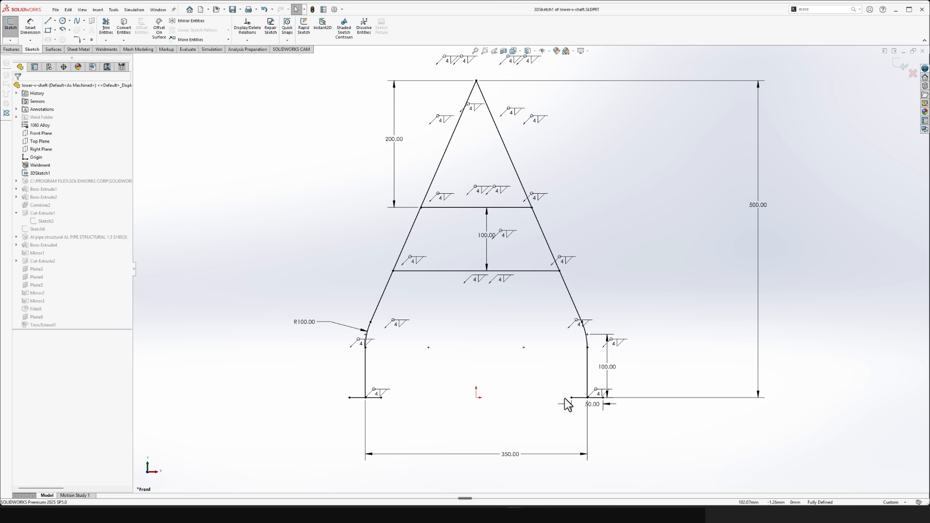
key("ctrl+8")
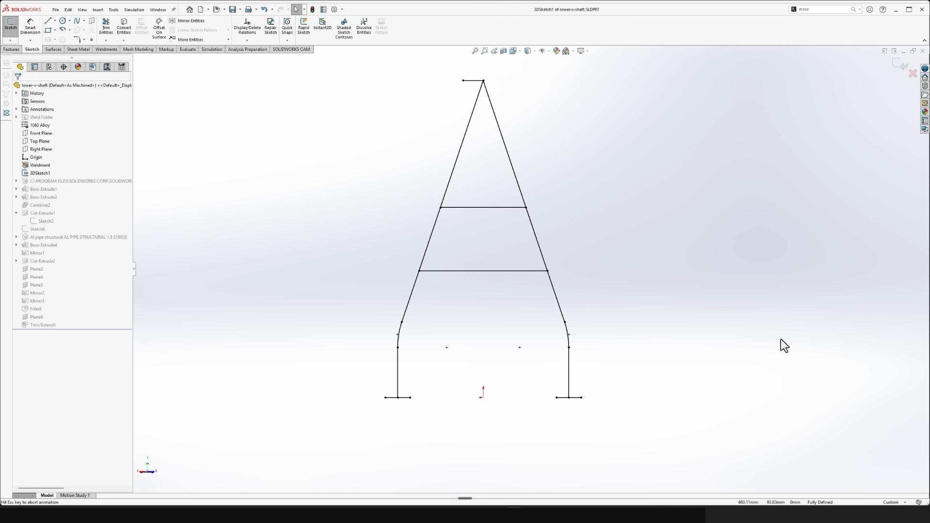
- Examine the bushing line and its length dimension at the leg's end, and exit the 3D sketch
scroll(310, 392, "down", 8)
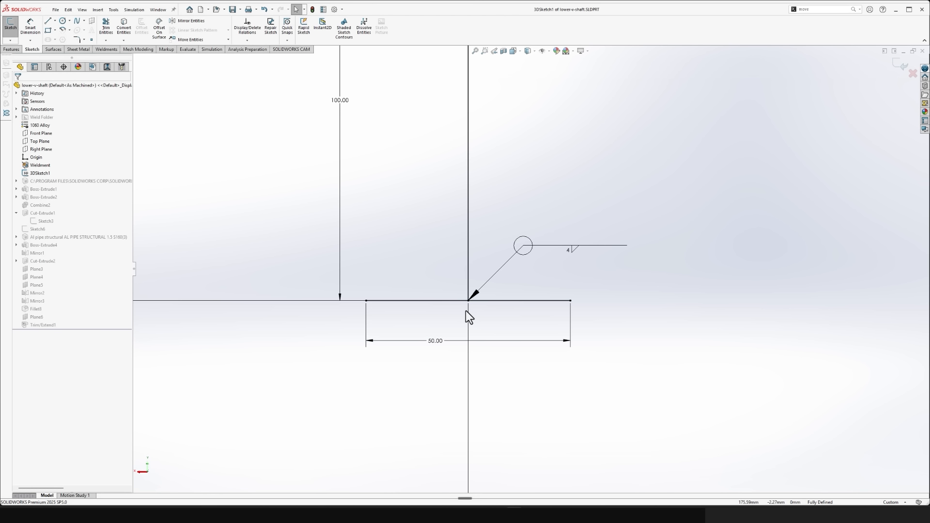
scroll(466, 310, "up", 6)
scroll(518, 278, "down", 8)
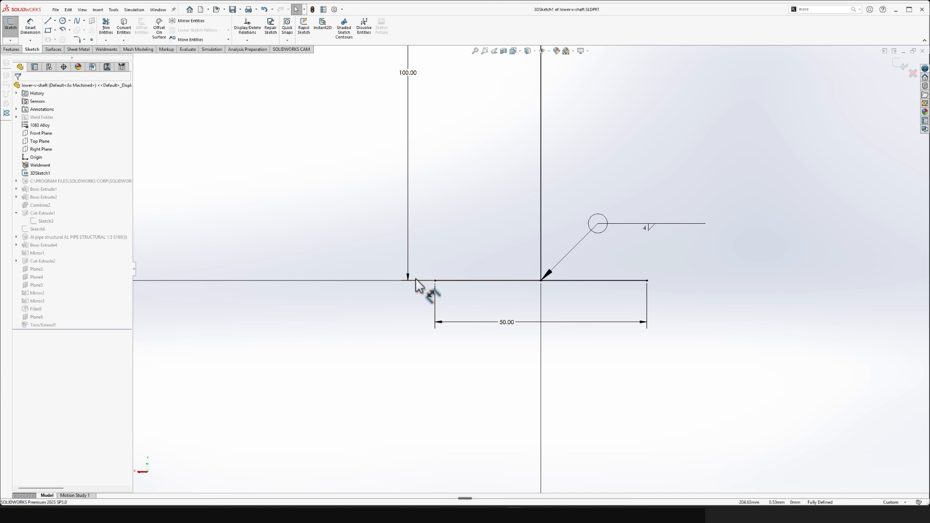
scroll(475, 301, "up", 7)
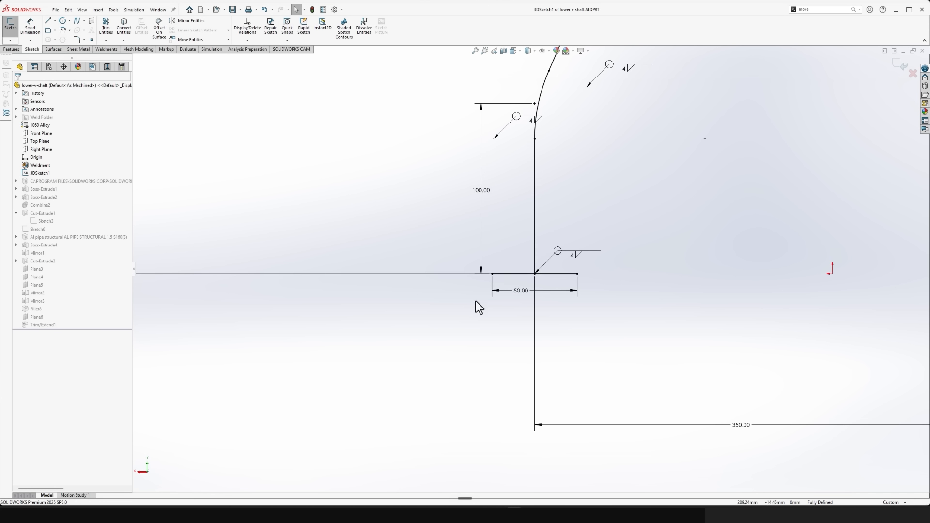
scroll(484, 314, "up", 2)
scroll(669, 145, "down", 3)
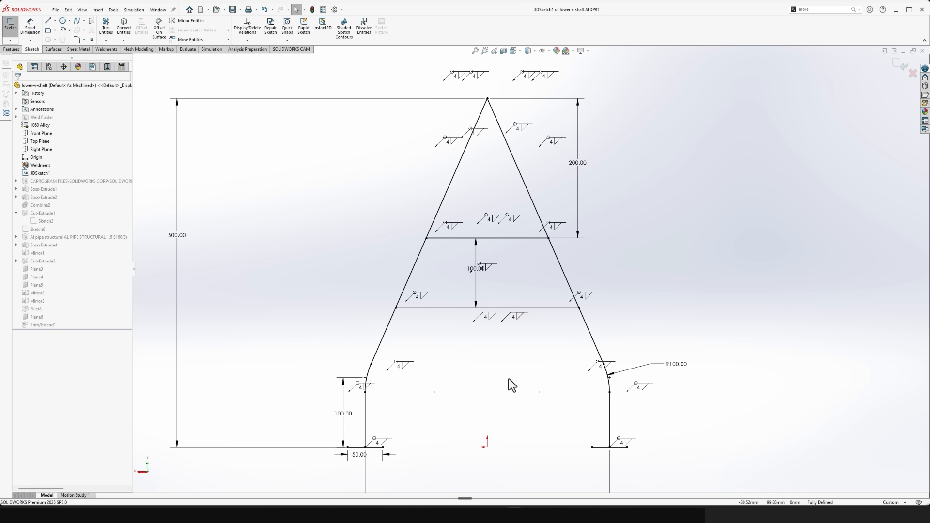
left_click(901, 65)
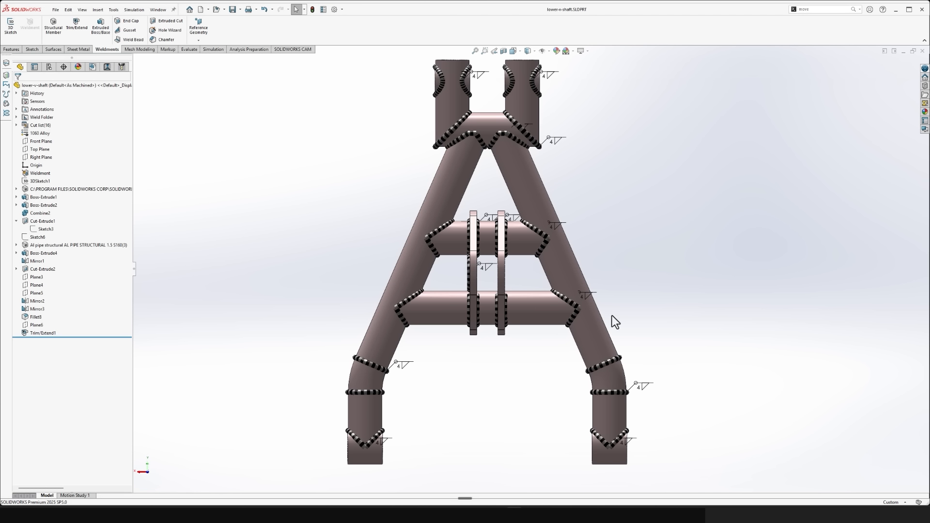
- Focus on one end bushing of the V-shaft and search the commands for "offset"
scroll(460, 424, "down", 3)
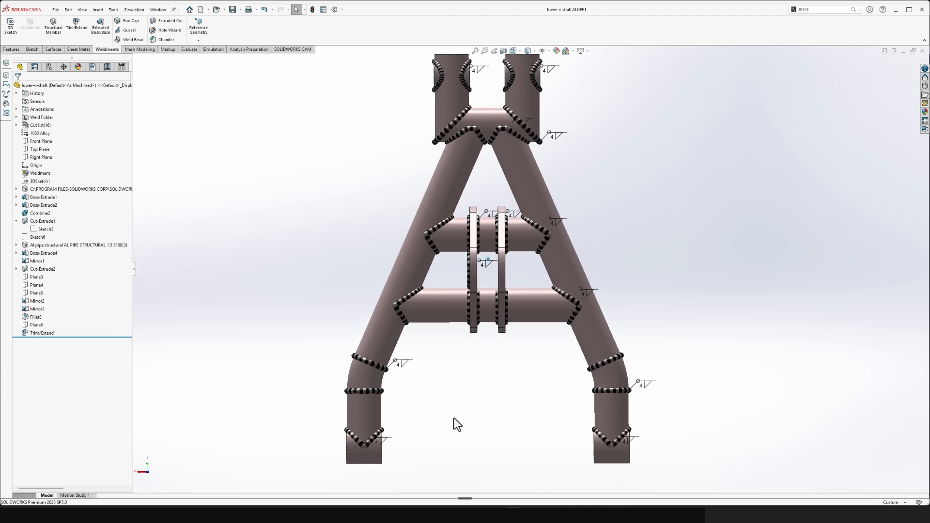
scroll(454, 418, "down", 7)
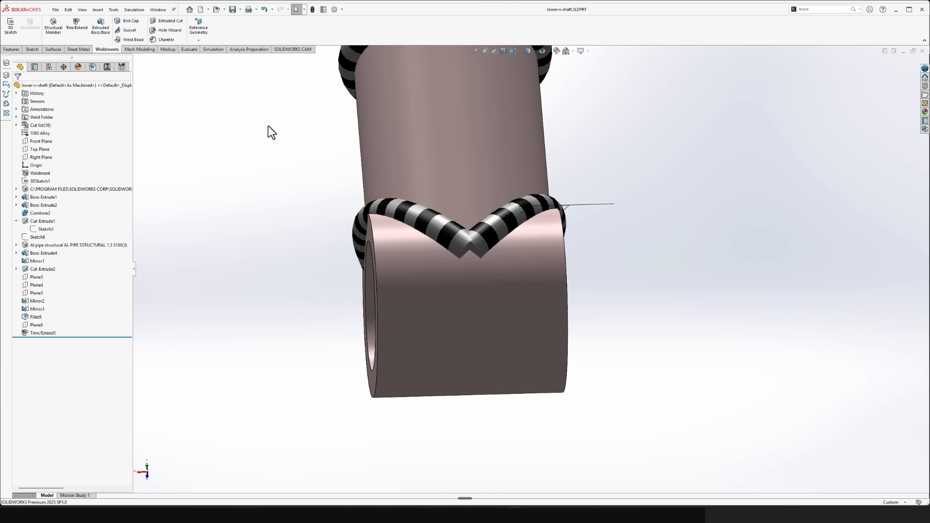
key("s")
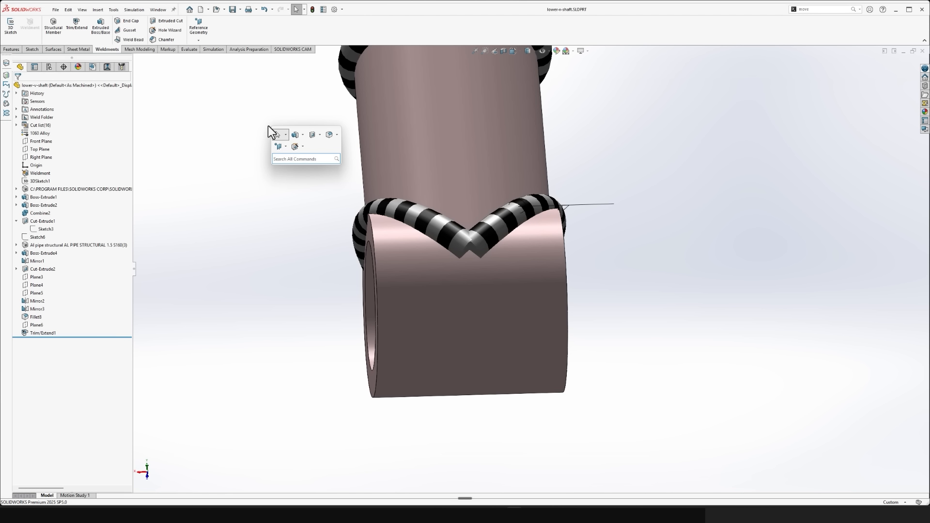
type("offset")
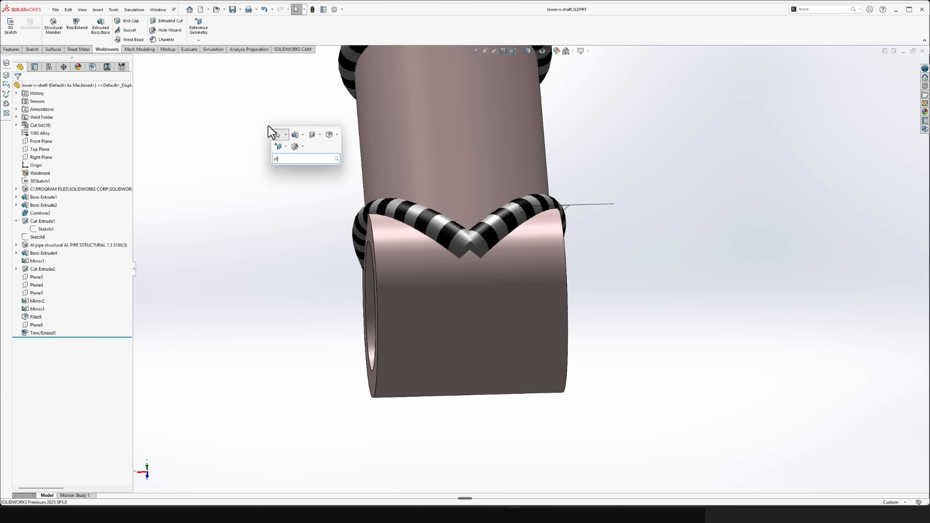
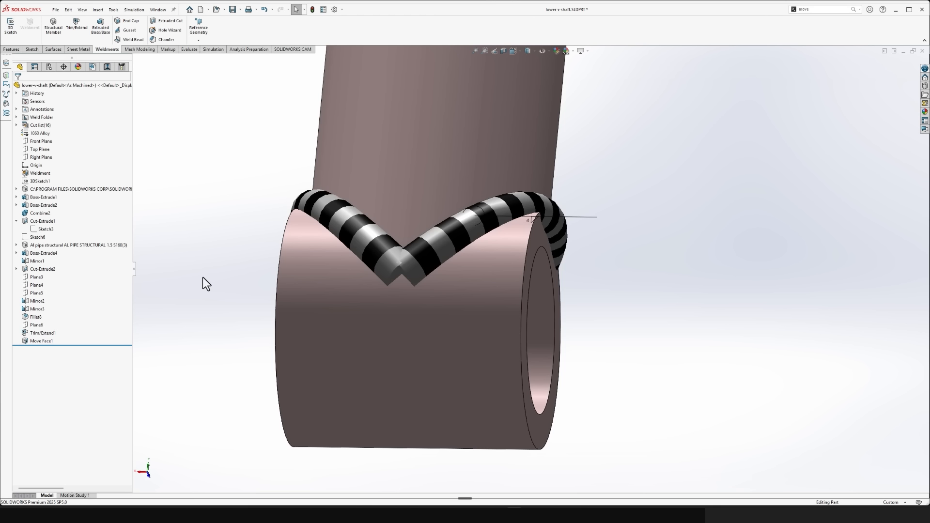
- Offset the bushing's open end face 0.40 mm inward with Move Face, using the flipped direction, and save the lower V-shaft part
type("smove")
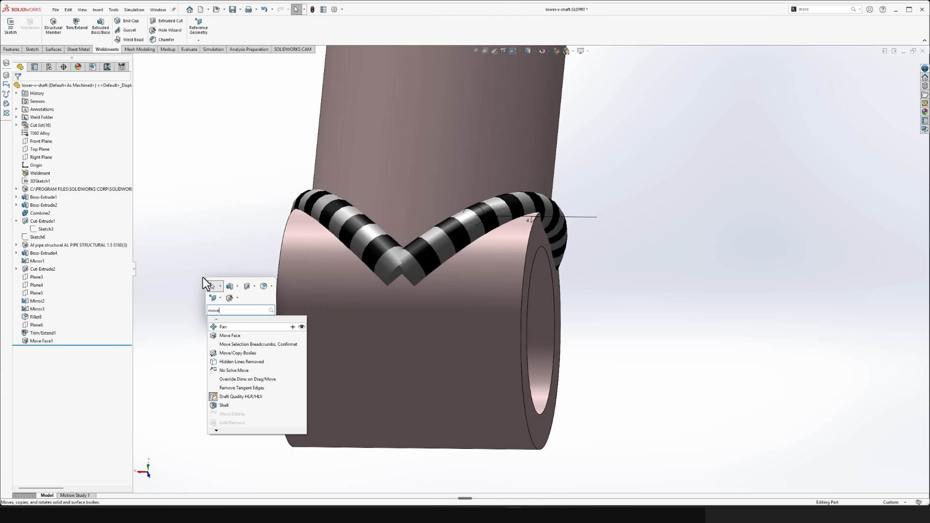
left_click(228, 336)
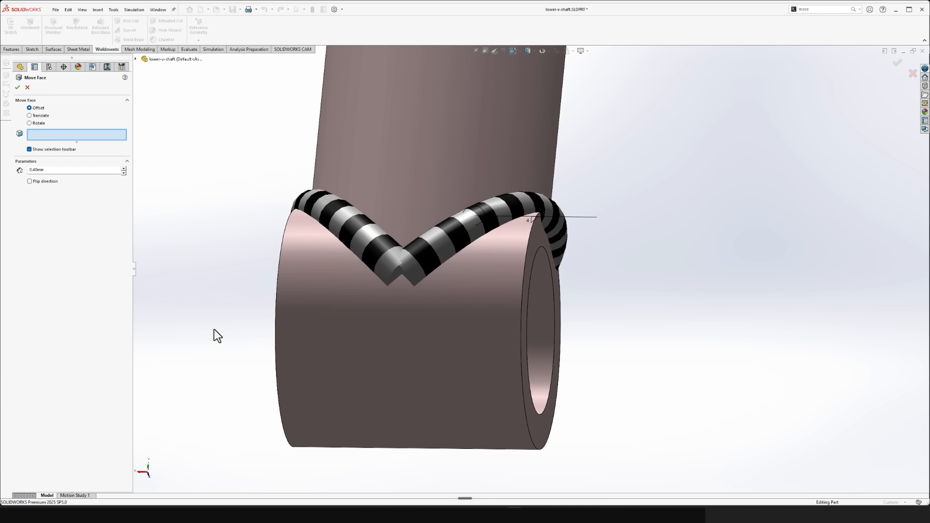
left_click(541, 236)
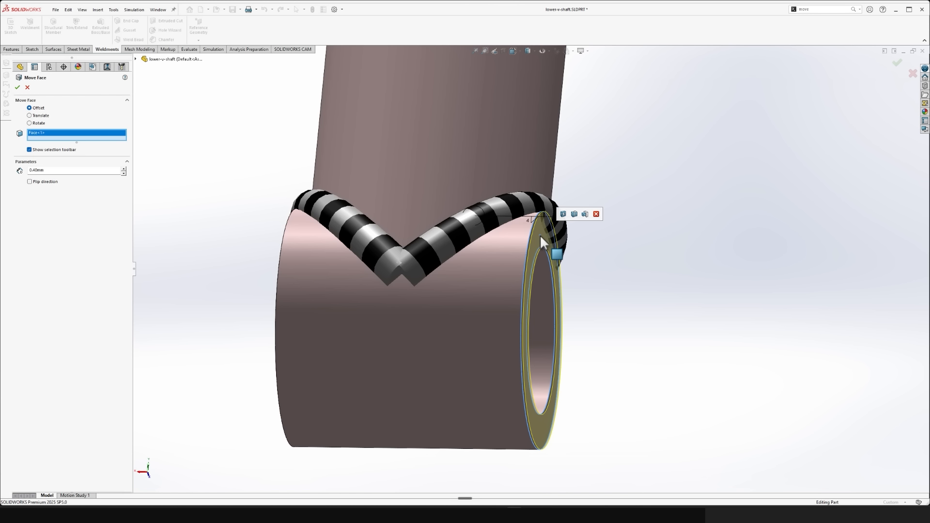
scroll(541, 235, "down", 5)
scroll(532, 160, "down", 6)
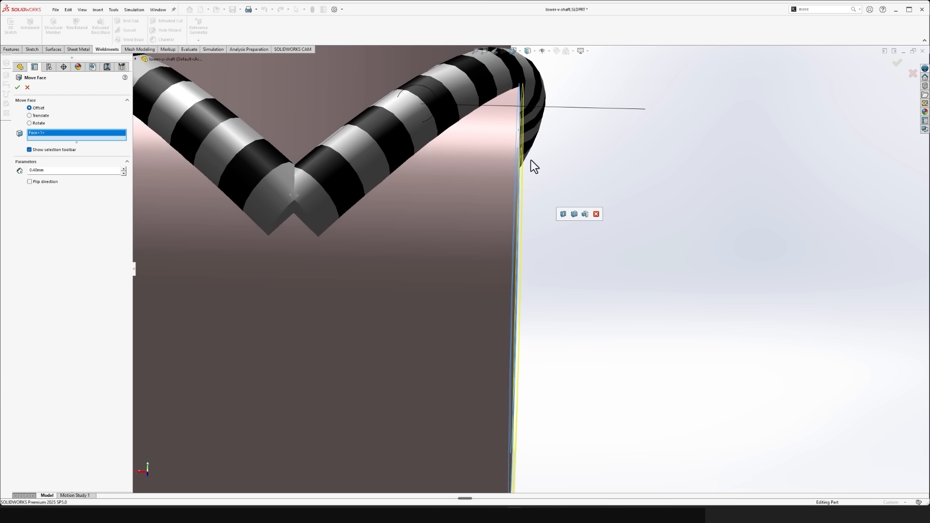
scroll(560, 140, "down", 6)
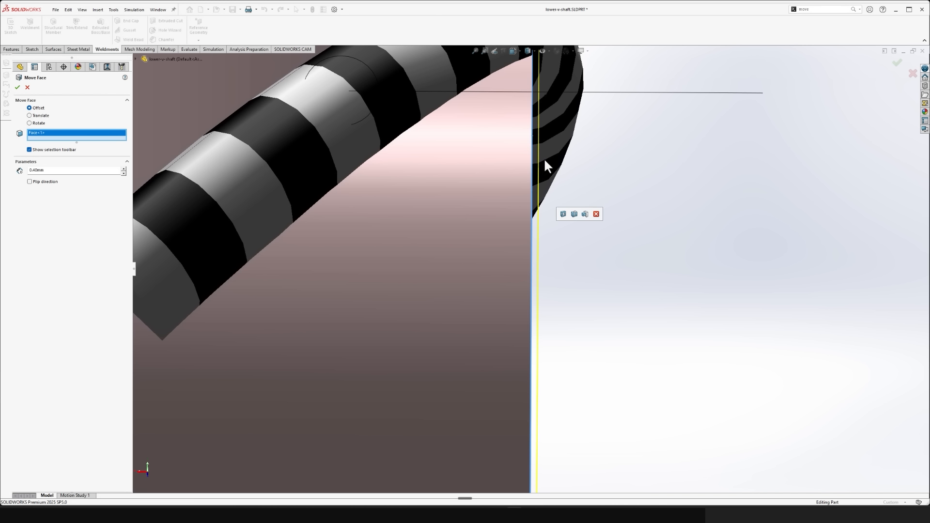
left_click(45, 184)
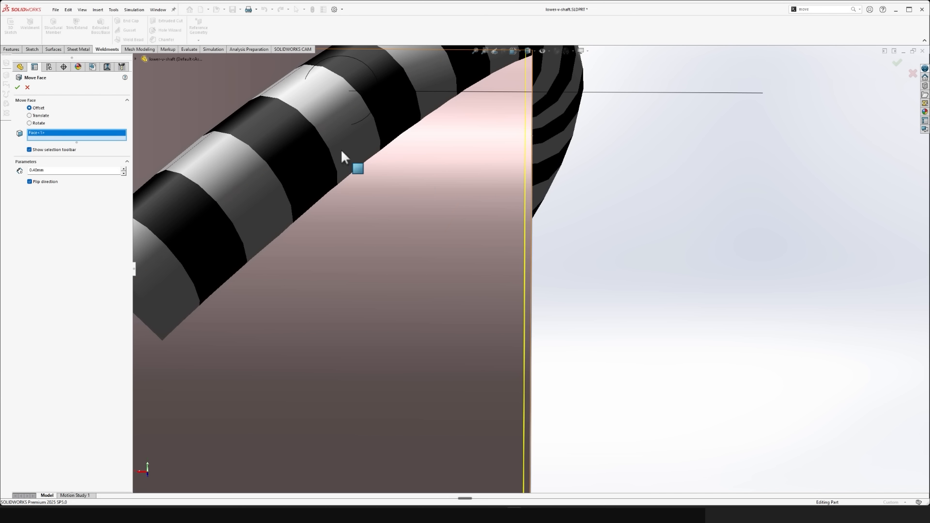
left_click(18, 88)
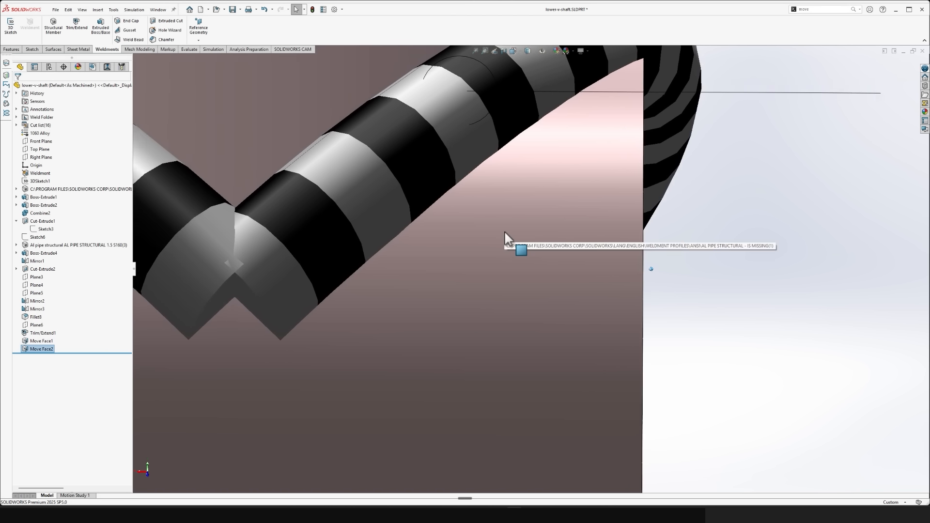
scroll(500, 234, "up", 10)
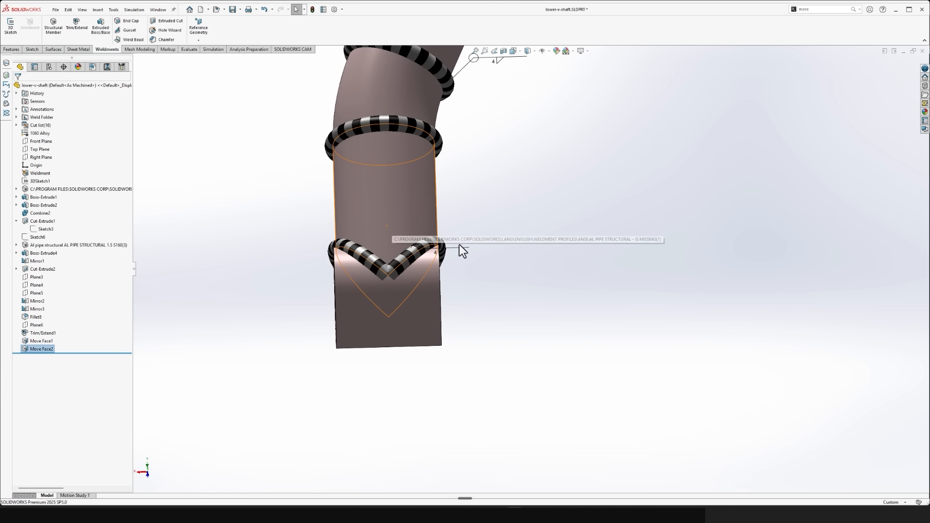
key("ctrl+s")
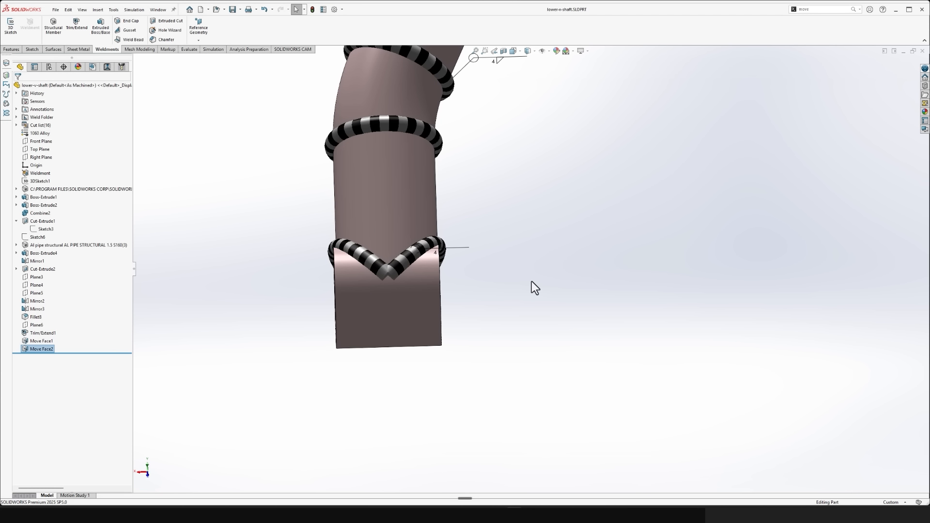
- Switch to the chassis assembly, inspect the bushing between its brackets, and run Interference Detection on the whole assembly
key("ctrl+Tab")
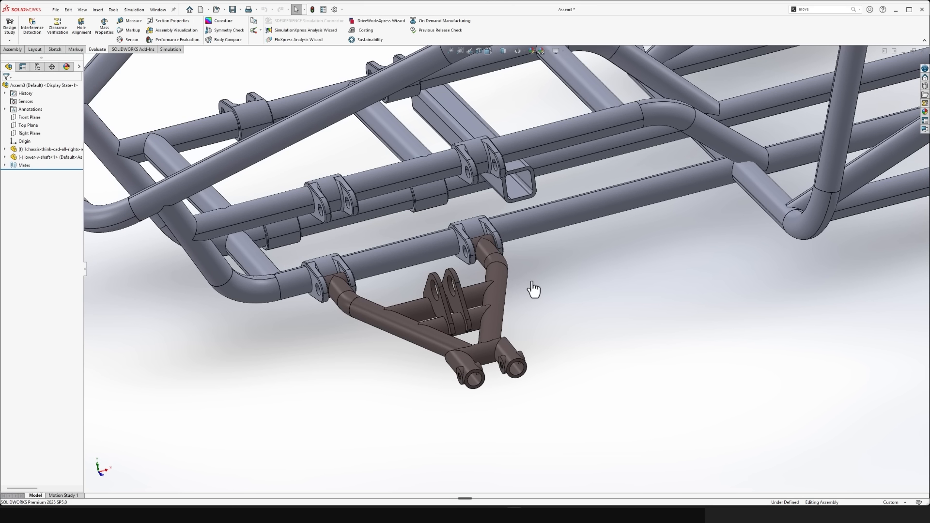
scroll(534, 289, "down", 15)
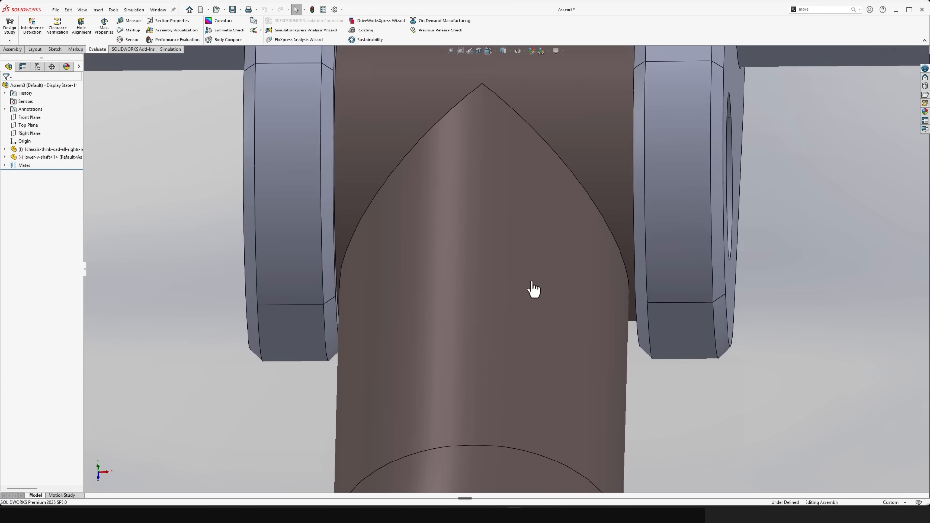
scroll(534, 289, "up", 15)
scroll(193, 113, "down", 4)
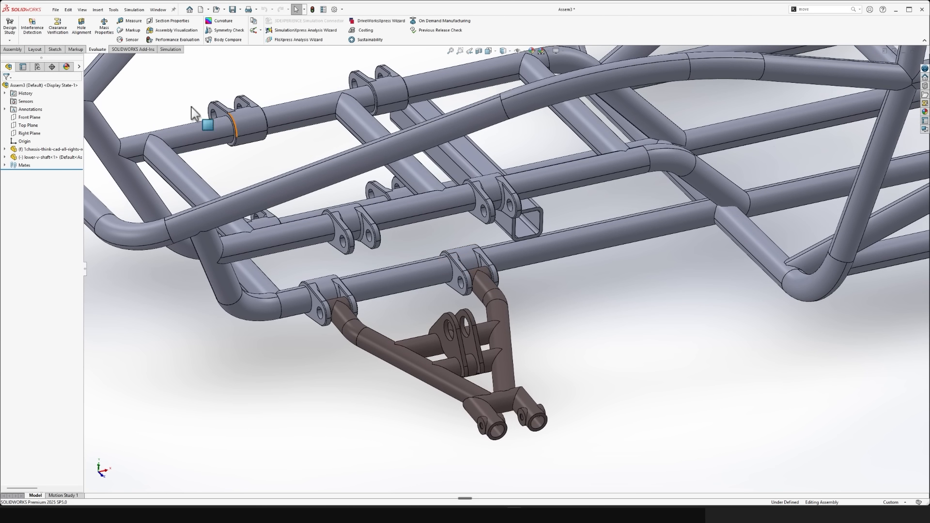
left_click(25, 33)
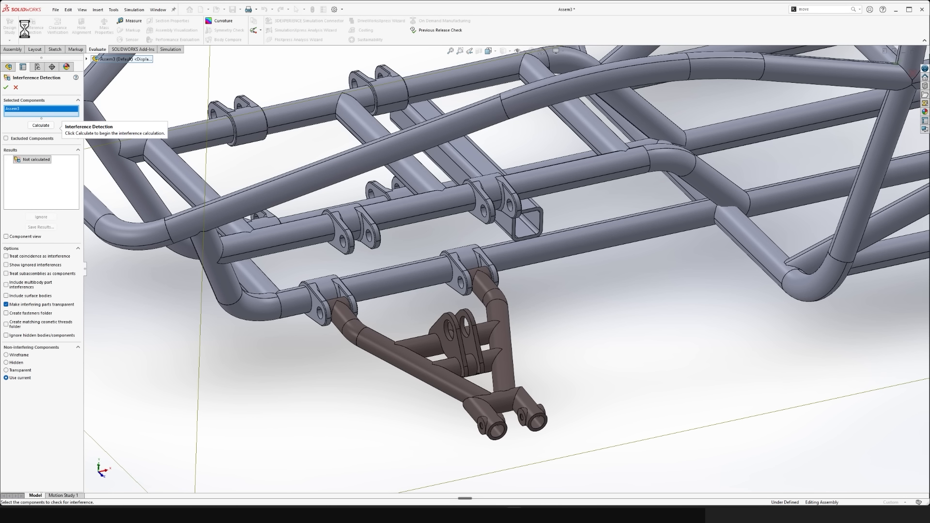
left_click(41, 126)
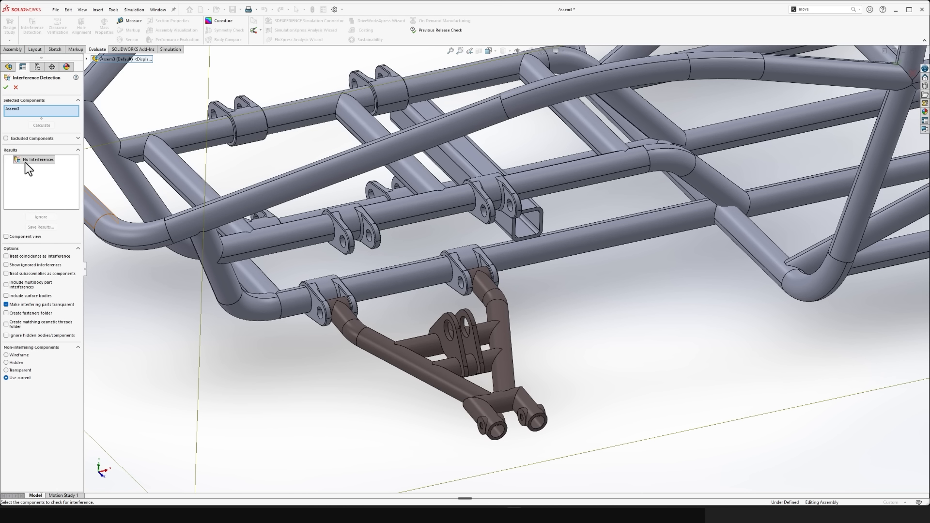
middle_click_drag(365, 290, 591, 407)
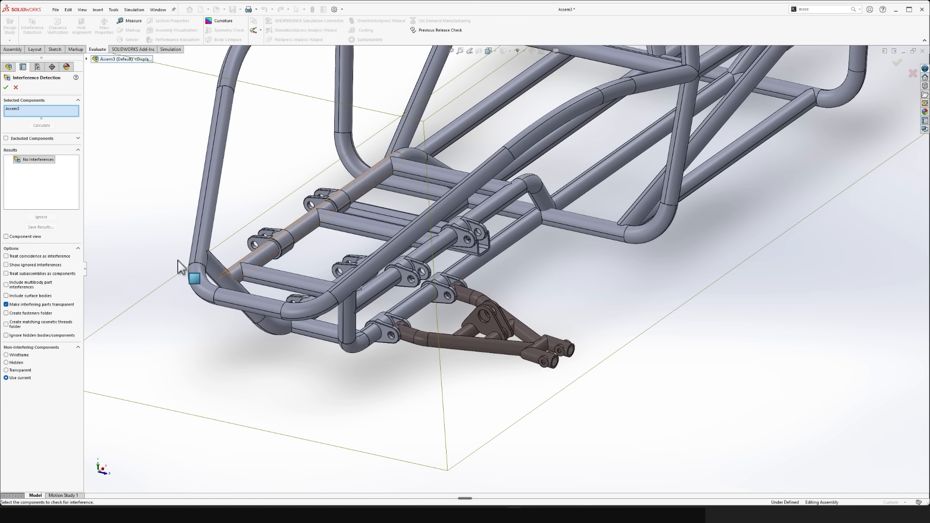
left_click(6, 87)
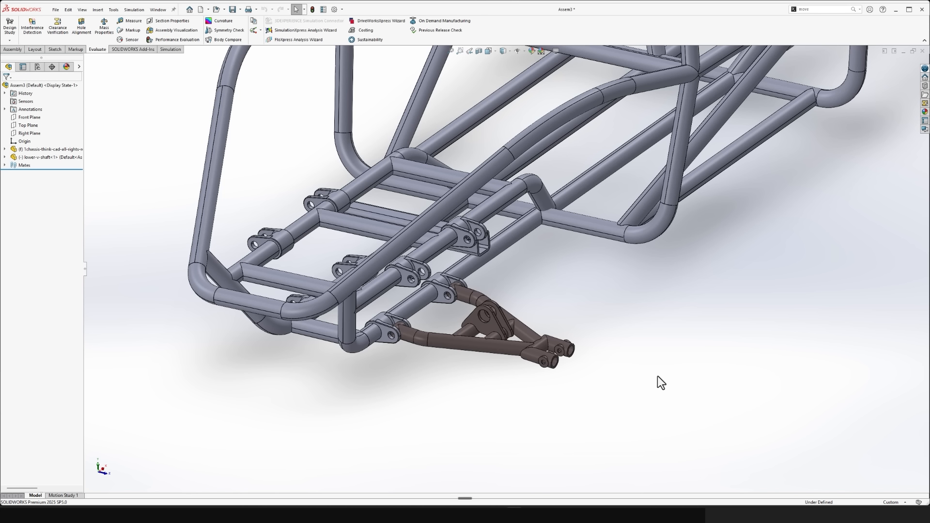
scroll(585, 383, "up", 5)
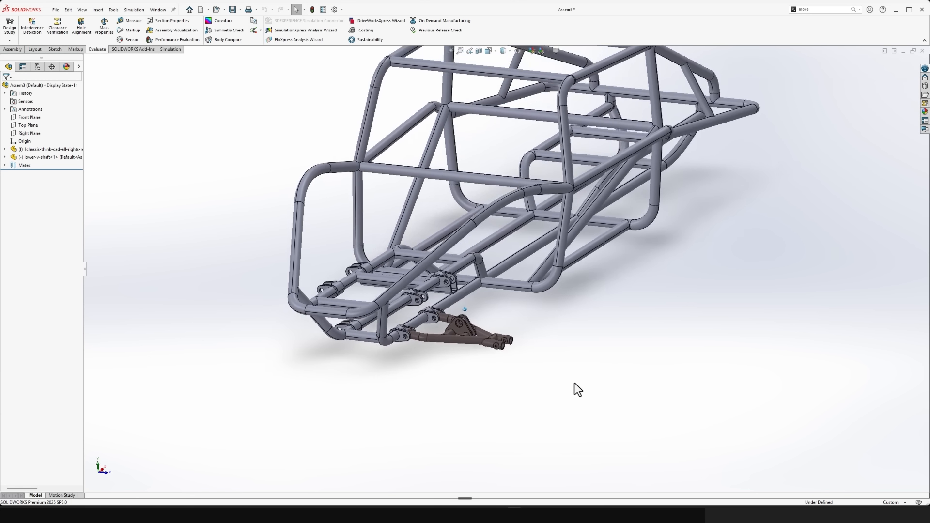
scroll(575, 388, "down", 8)
middle_click_drag(575, 383, 601, 356)
key("ctrl+s")
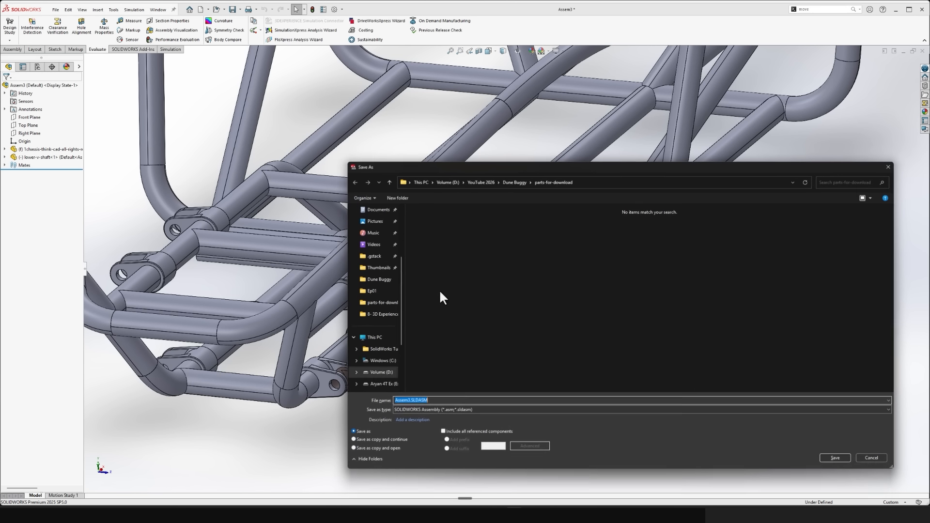
key("Escape")
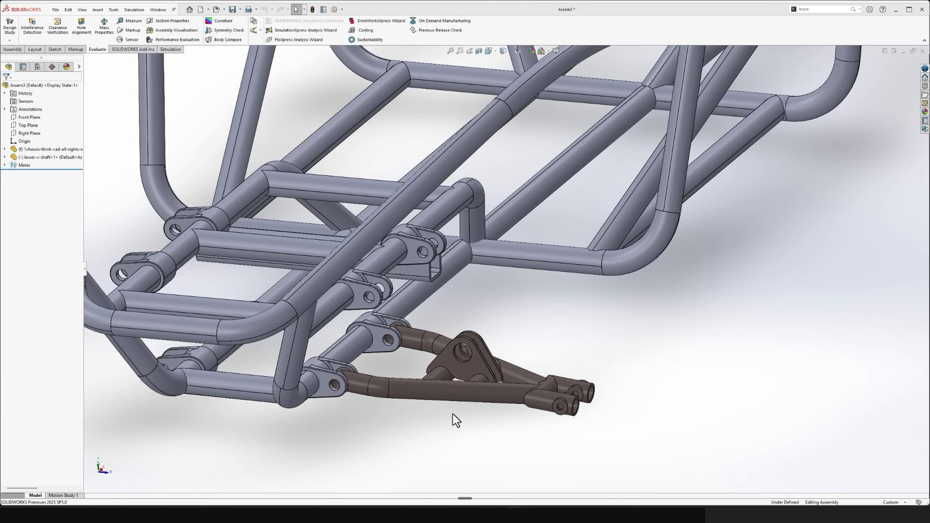
key("ctrl+s")
key("Escape")
- Save the assembly in the Dune Buggy project's Ep01 folder as actual-assembly-per-episode
key("ctrl+s")
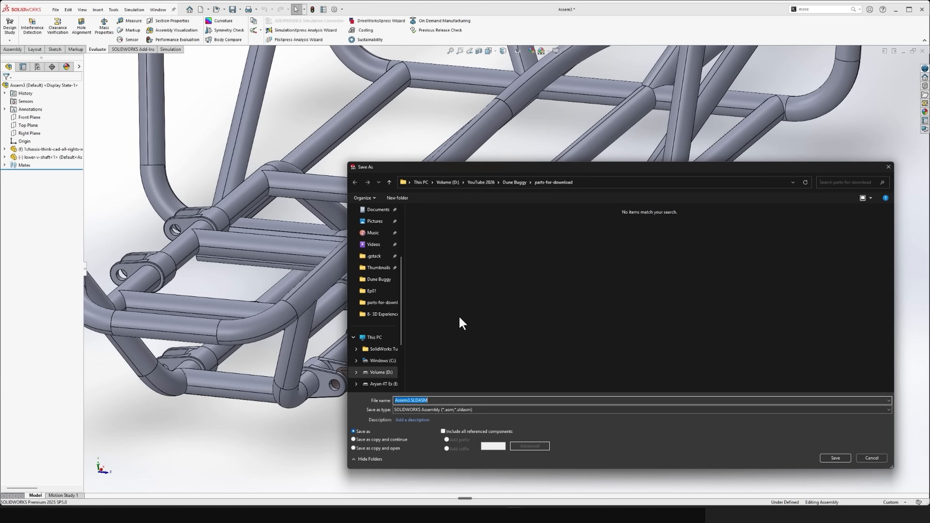
left_click(485, 182)
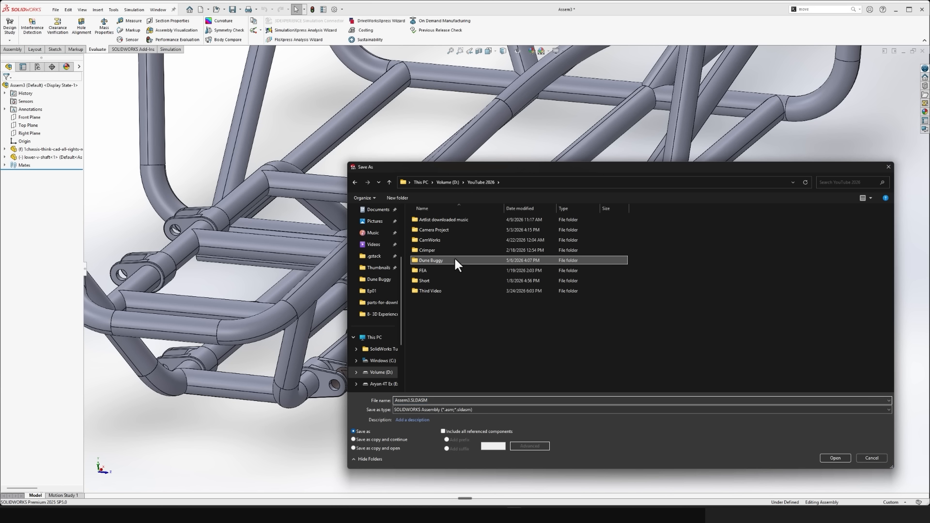
double_click(454, 260)
double_click(455, 259)
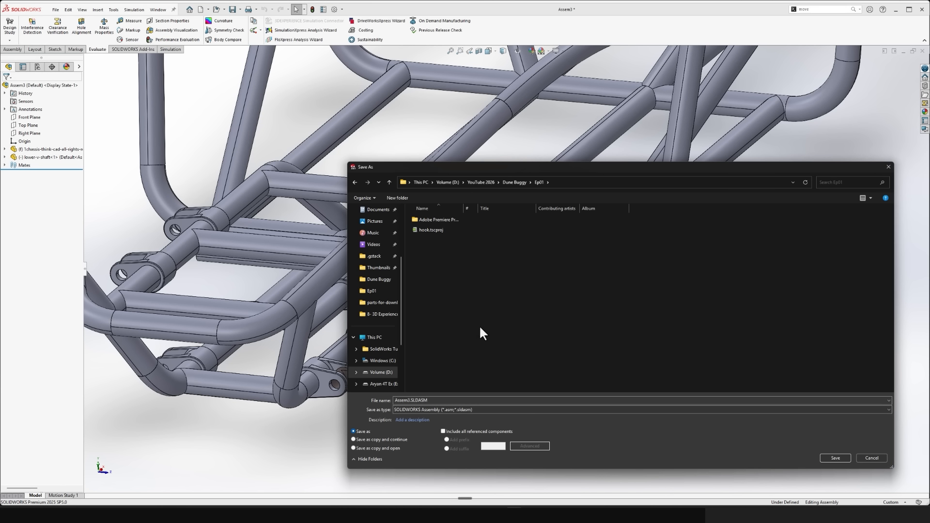
left_click(450, 401)
type("Actu")
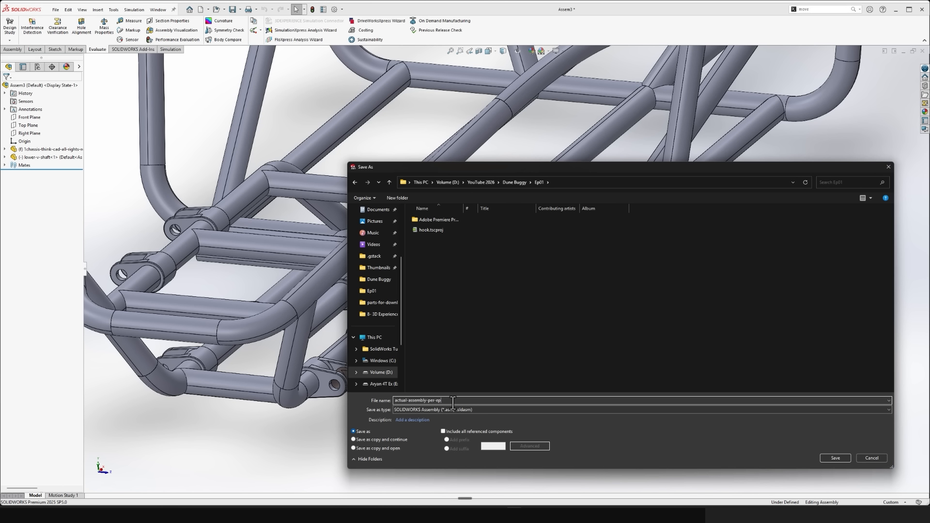
key("Return")
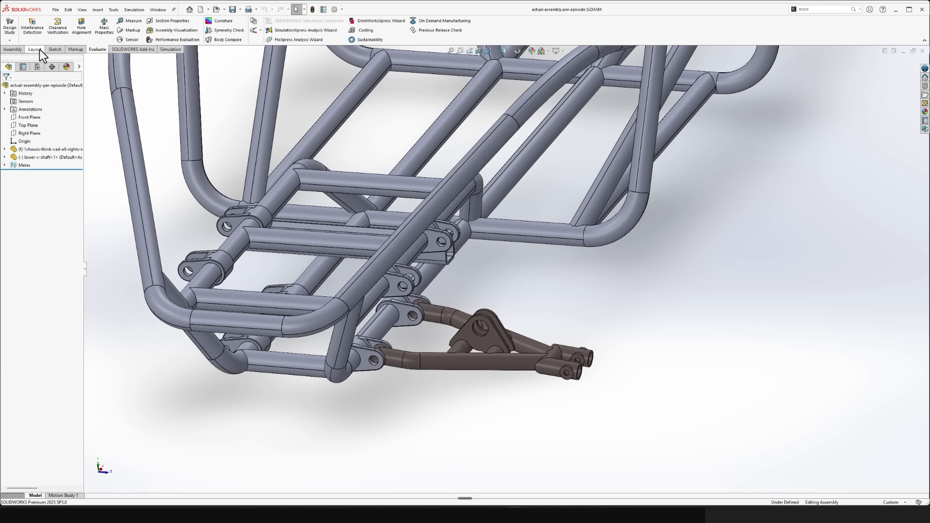
- Insert the Upper - U Shaft part from the parts-for-download folder and place it above the lower V-shaft, rotated with its legs facing the chassis
left_click(19, 51)
left_click(47, 24)
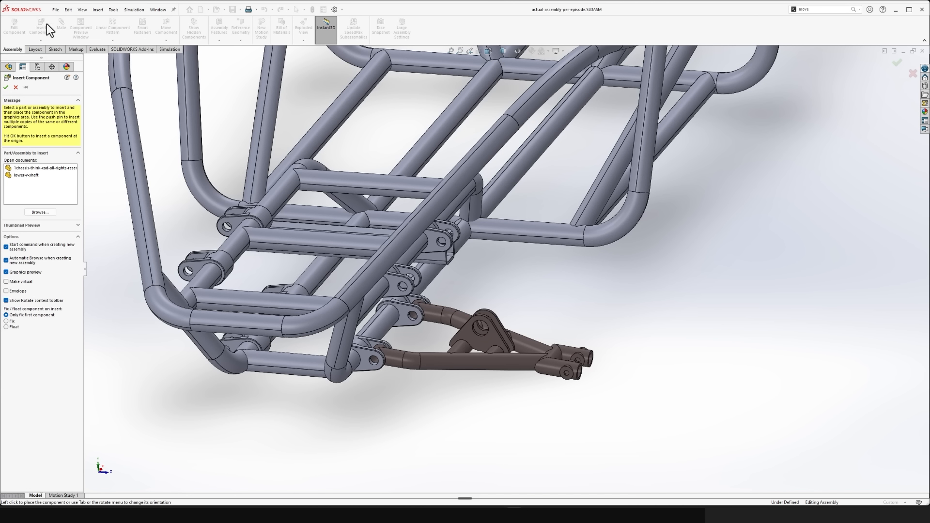
left_click(37, 212)
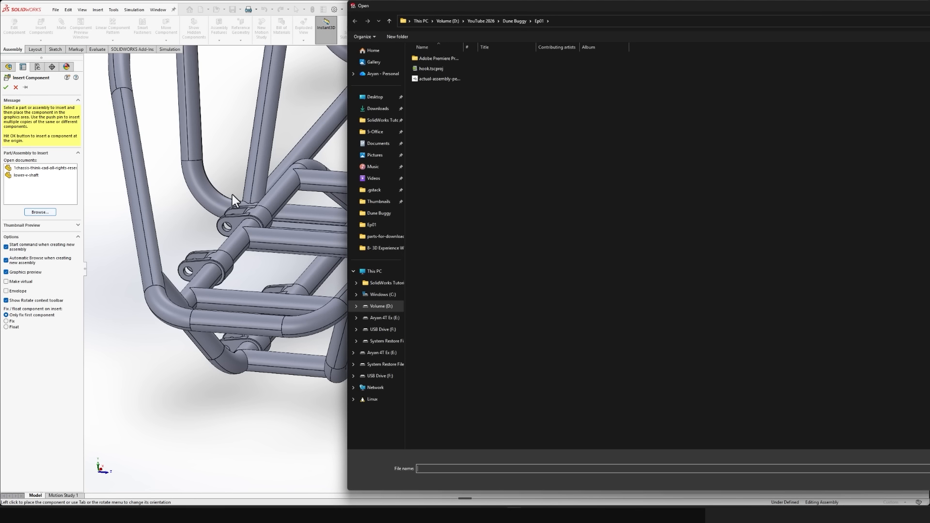
left_click(509, 22)
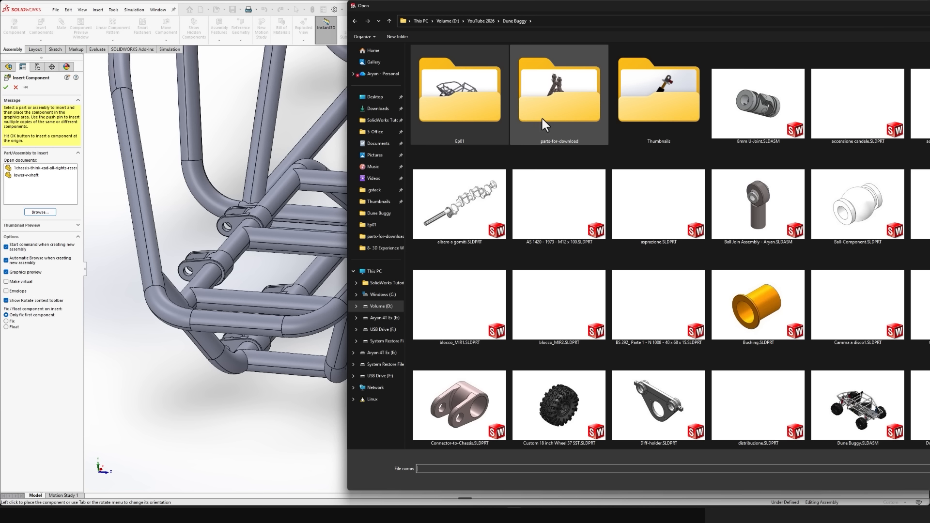
double_click(542, 118)
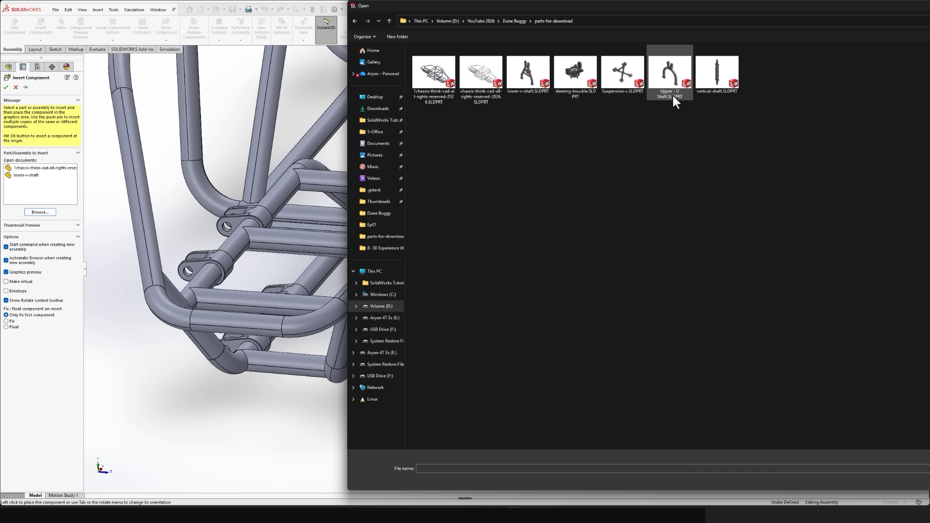
double_click(679, 71)
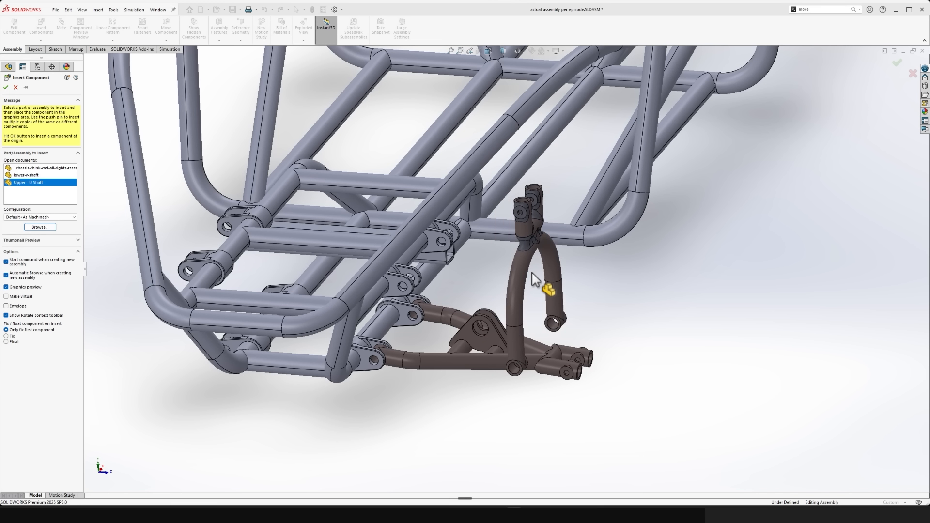
left_click(533, 280)
left_click_drag(513, 275, 523, 303)
left_click(587, 378)
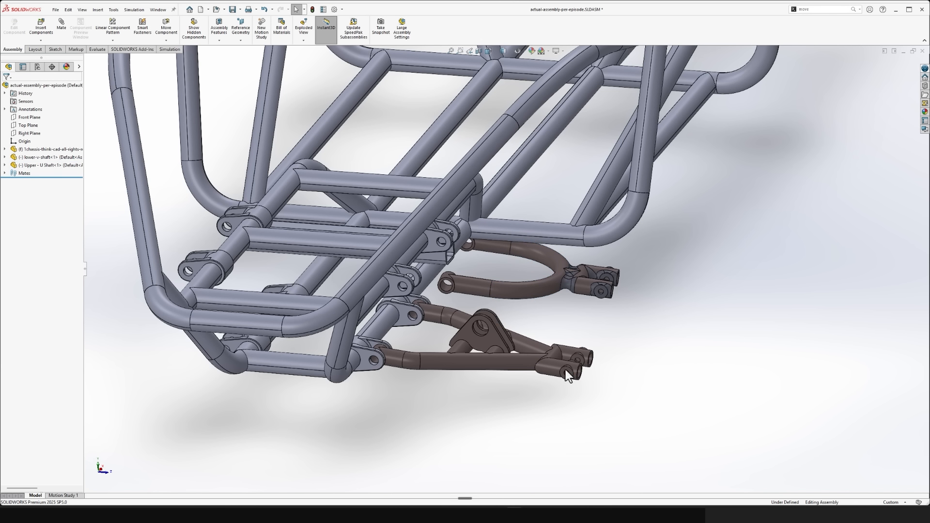
- Examine the upper U-shaft's near bushing bore and the front hole of the upper chassis bracket, and clear the selection
scroll(477, 291, "down", 2)
middle_click_drag(457, 292, 392, 235)
scroll(392, 228, "down", 3)
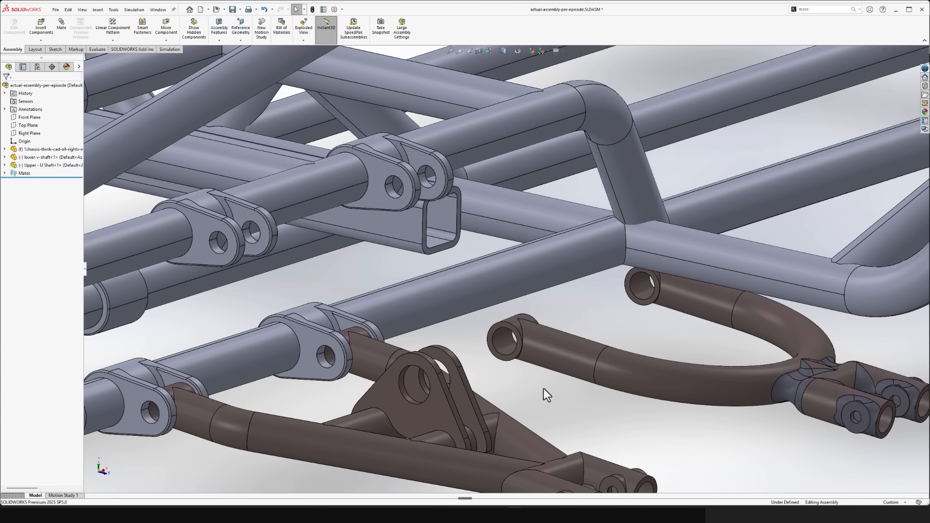
left_click(502, 353)
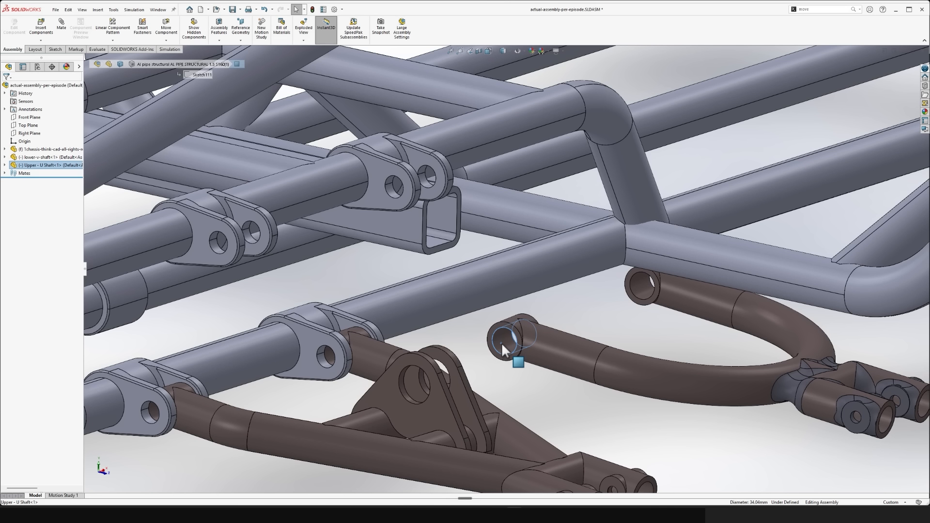
left_click(218, 247, "ctrl")
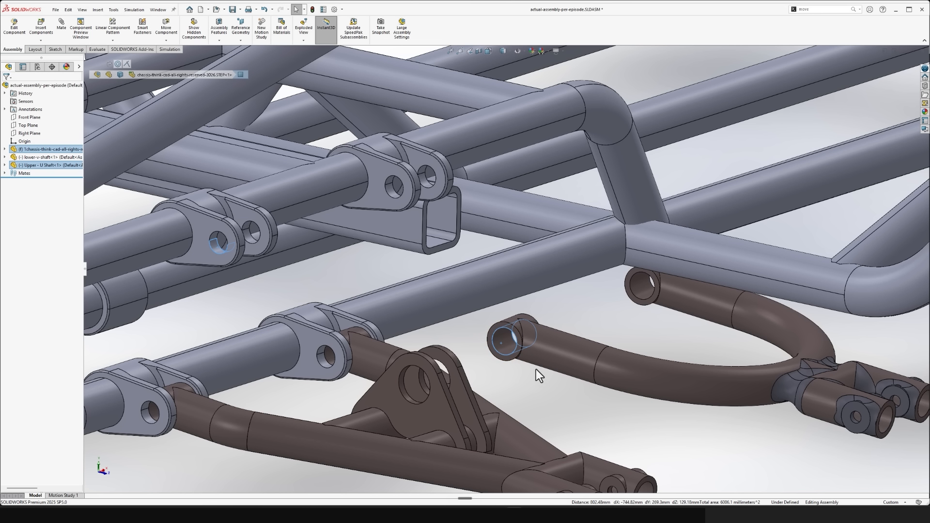
left_click(520, 384)
left_click(502, 345)
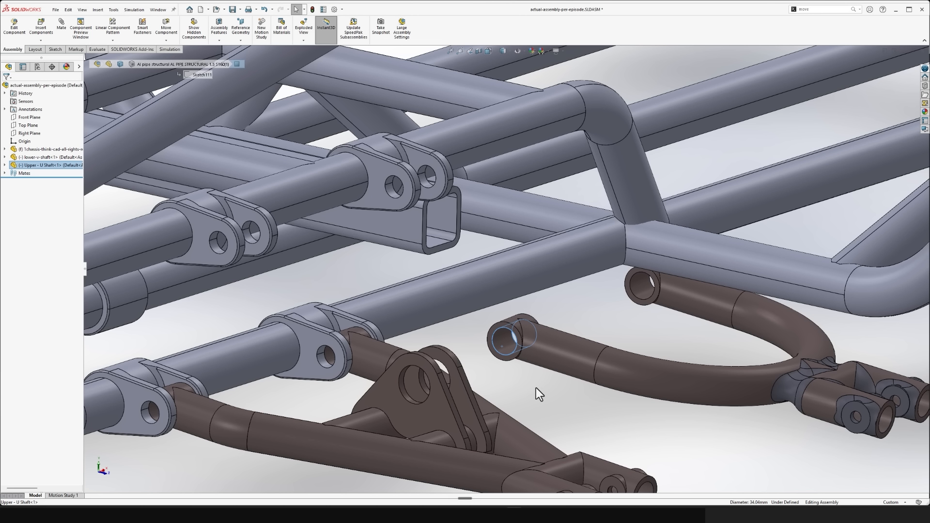
left_click(576, 385)
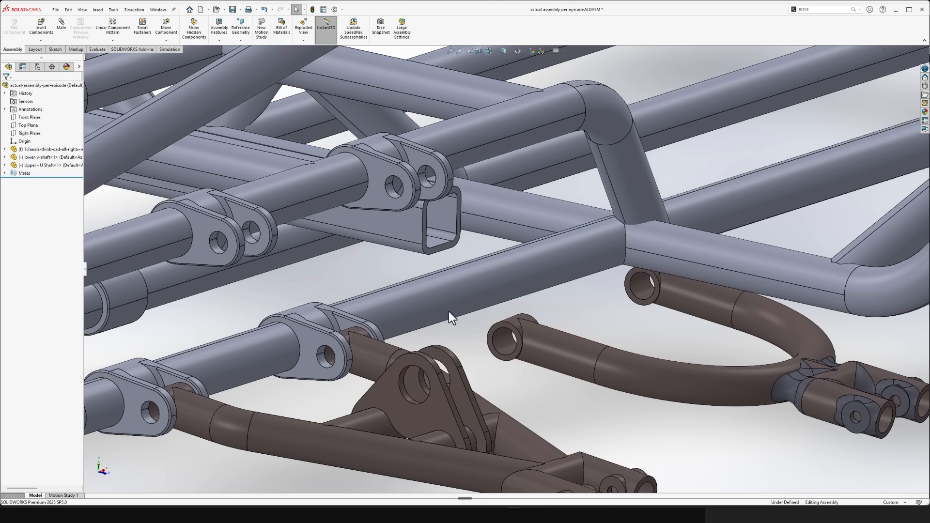
- Add a concentric mate between the upper U-shaft's near bushing bore and the front hole of the upper chassis bracket
left_click(509, 347)
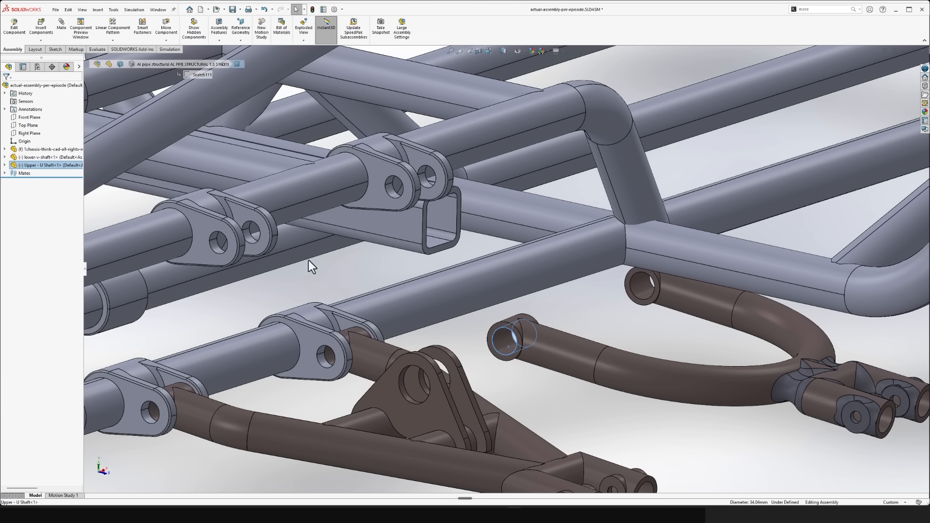
left_click(214, 247, "ctrl")
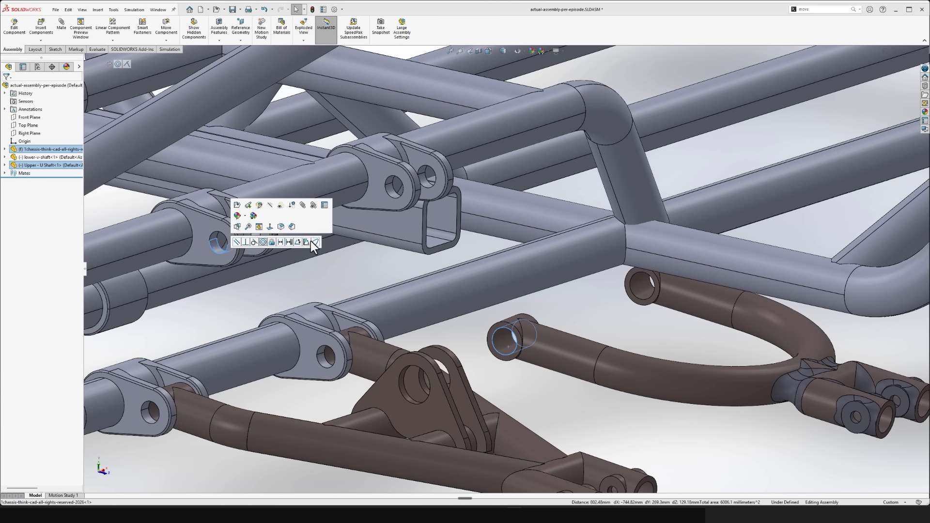
left_click(264, 243)
left_click_drag(644, 162, 450, 211)
left_click(589, 403)
- Add a coincident mate between the end face of the upper U-shaft's front bushing and the facing inner face of its bracket plate
scroll(320, 225, "down", 5)
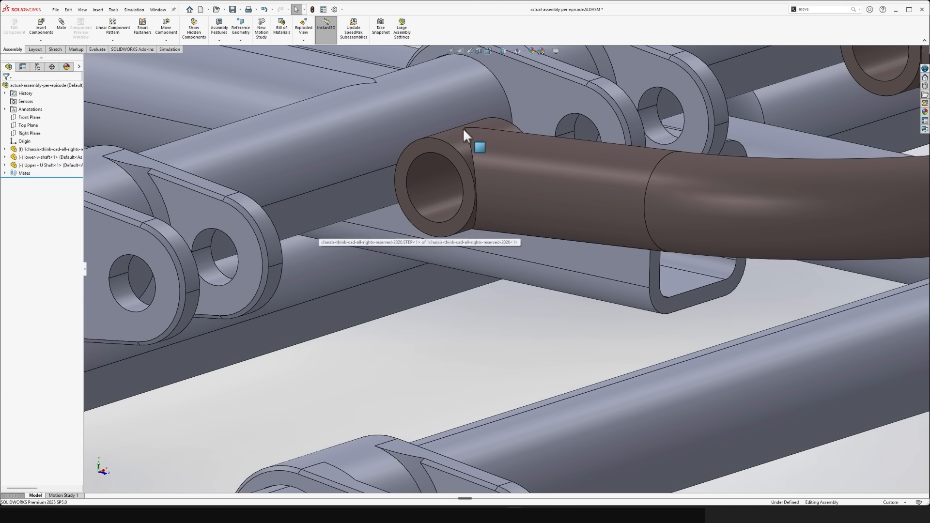
left_click(434, 144)
scroll(446, 247, "up", 3)
middle_click_drag(446, 246, 365, 268)
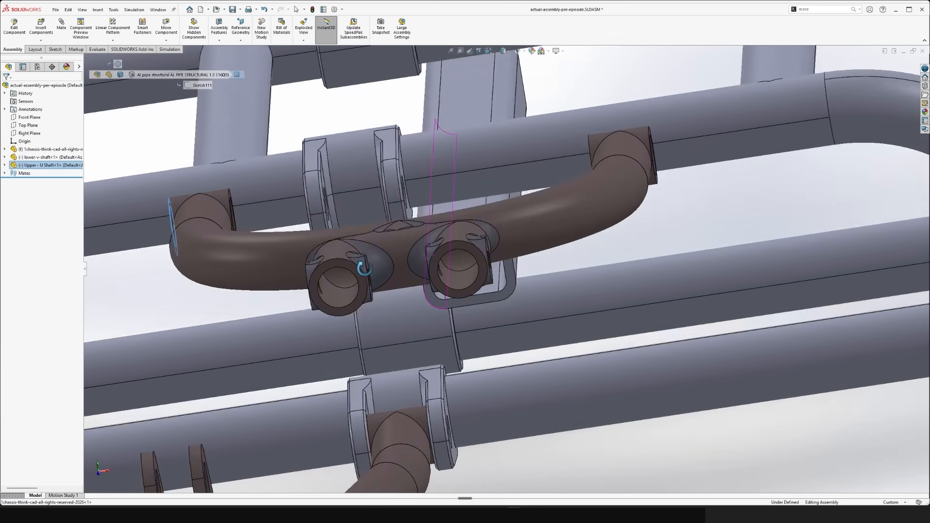
scroll(347, 282, "up", 4)
scroll(280, 252, "down", 8)
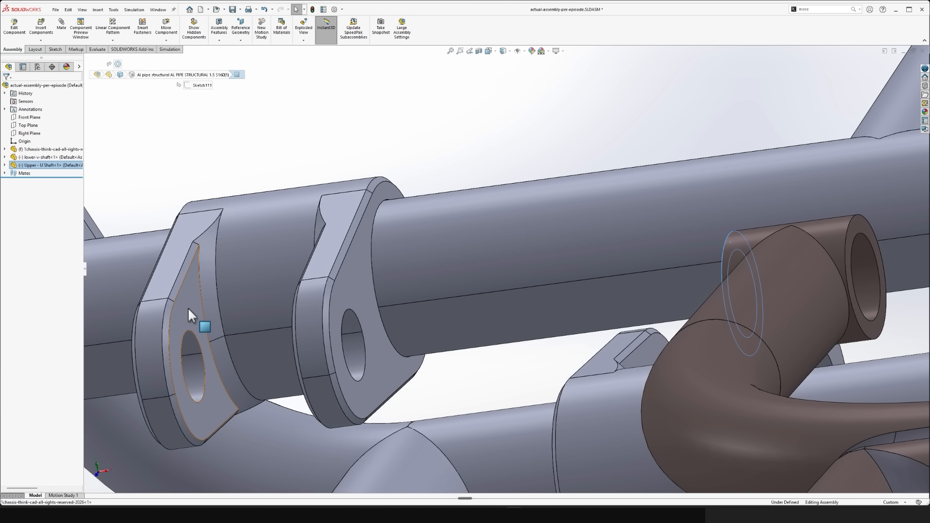
left_click(187, 307, "ctrl")
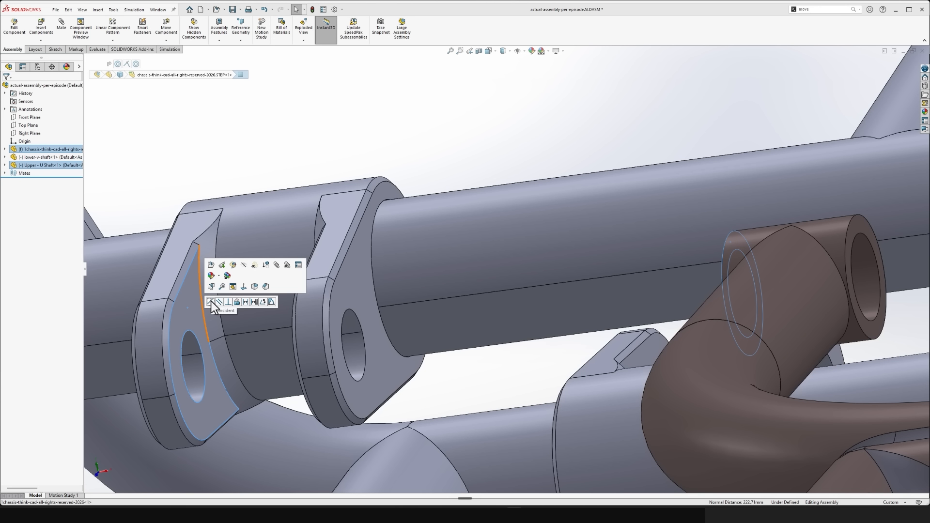
left_click(211, 302)
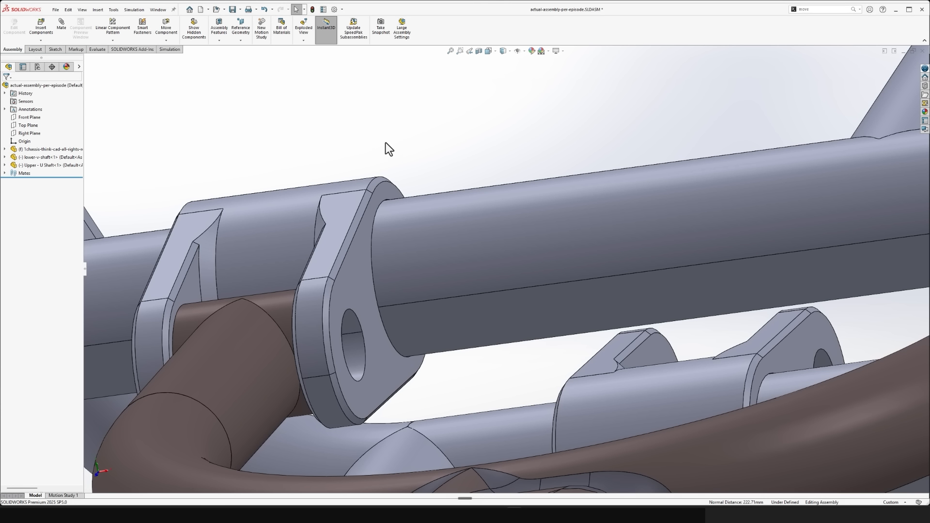
- Run Interference Detection on only the chassis and the upper U-shaft, replacing the whole assembly as the selection
scroll(387, 138, "up", 8)
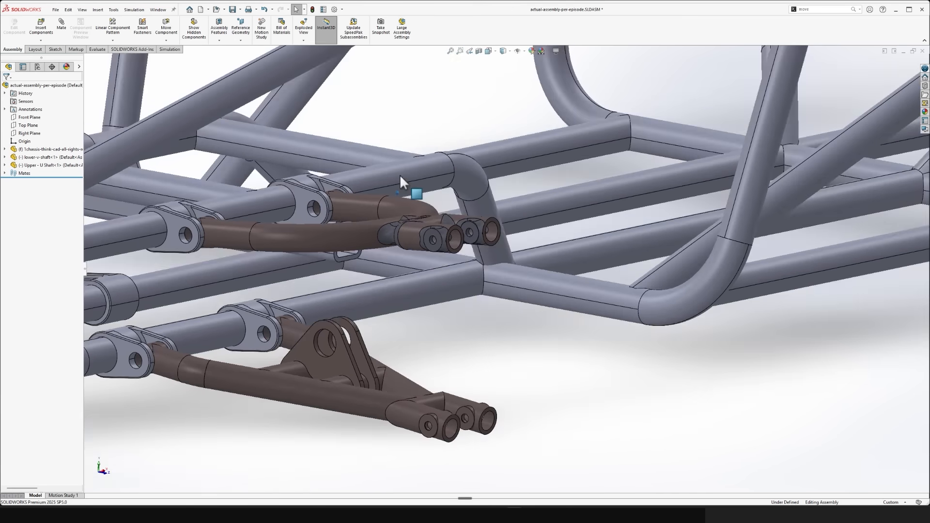
middle_click_drag(400, 175, 432, 230)
mouse_move(433, 248)
left_mouse_down()
mouse_move(432, 347)
mouse_move(438, 257)
left_mouse_up()
left_click(576, 315)
middle_click_drag(575, 315, 541, 310)
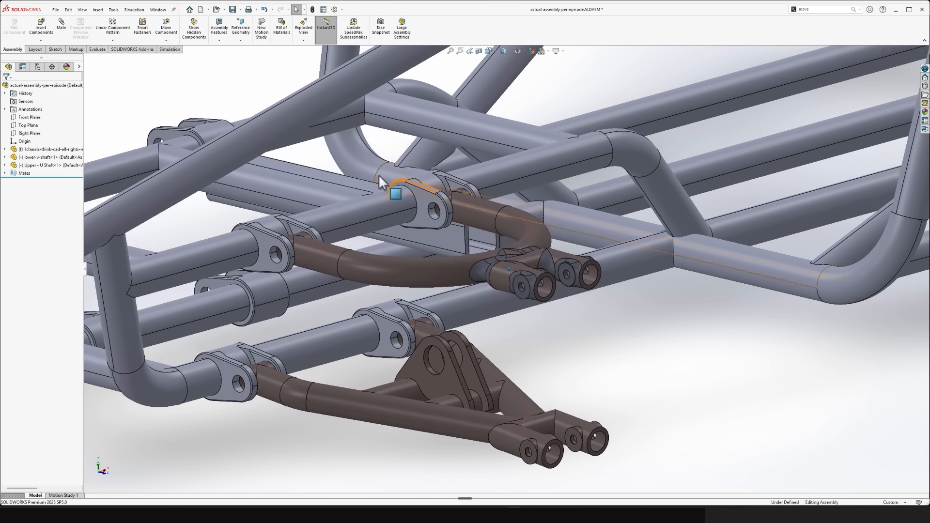
middle_click_drag(390, 179, 383, 176)
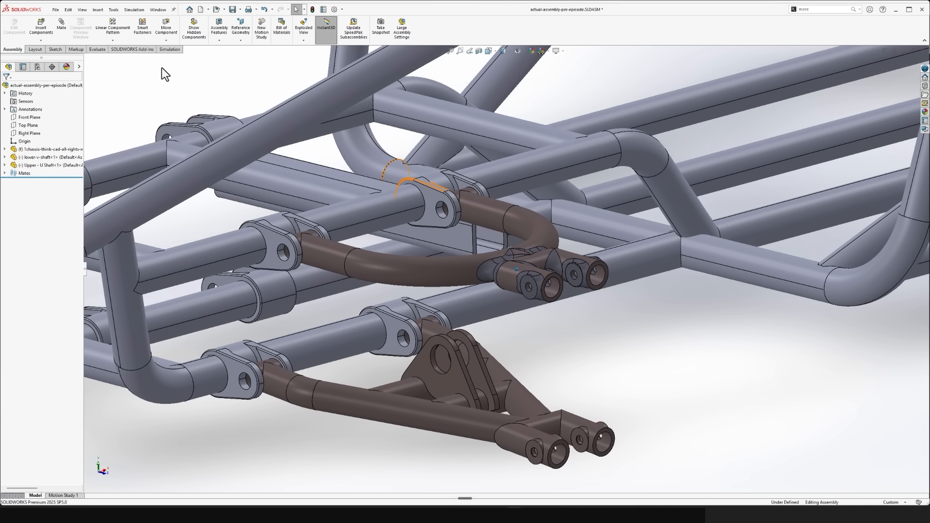
left_click(97, 49)
left_click(27, 26)
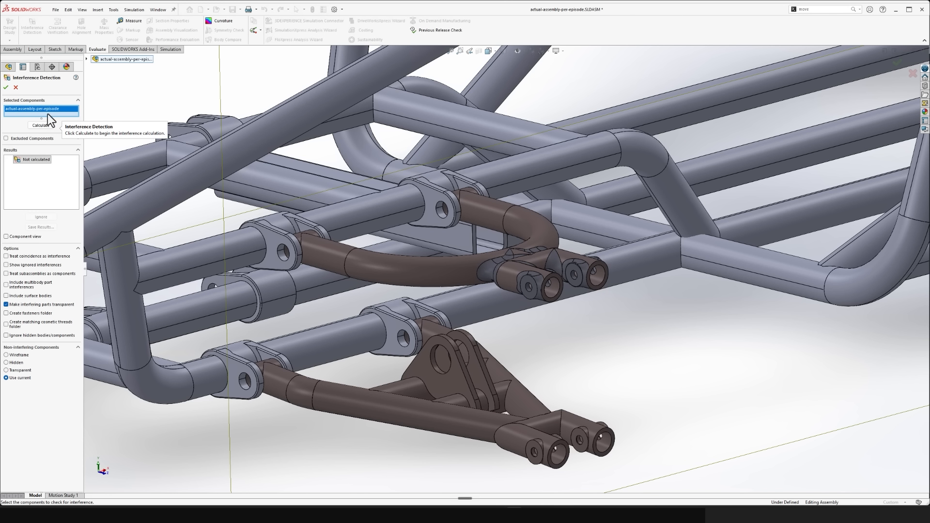
key("Delete")
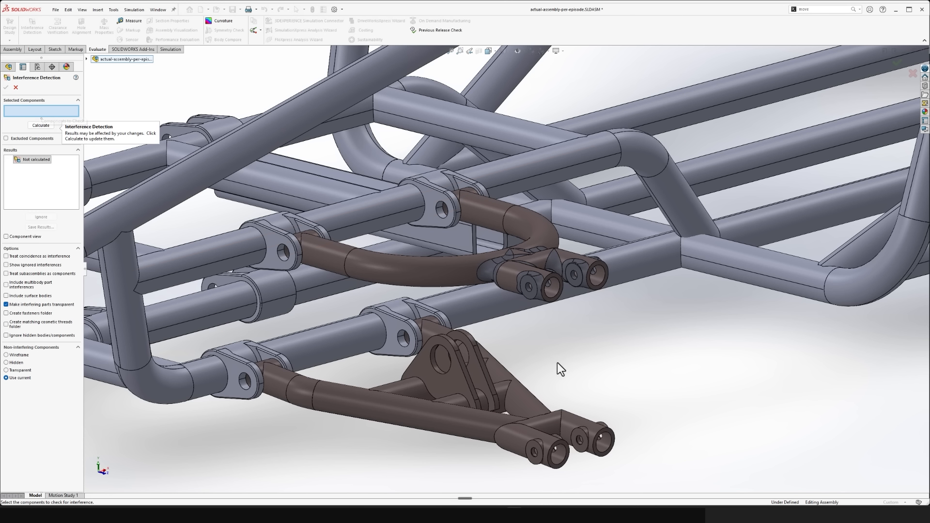
left_click(433, 201)
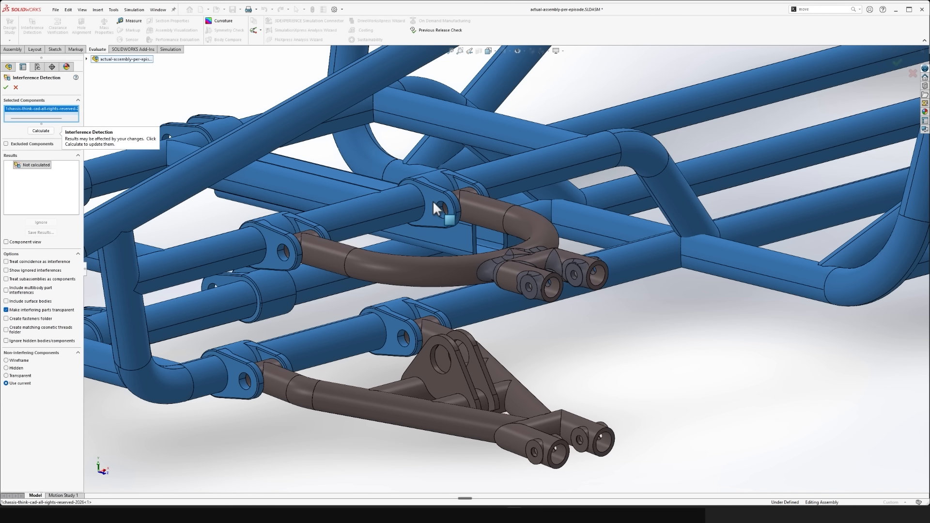
left_click(355, 269)
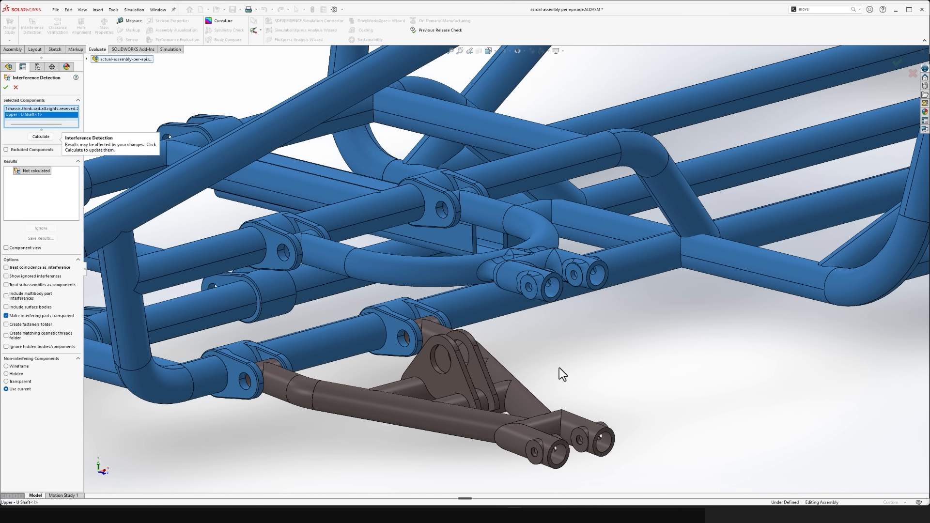
left_click(52, 136)
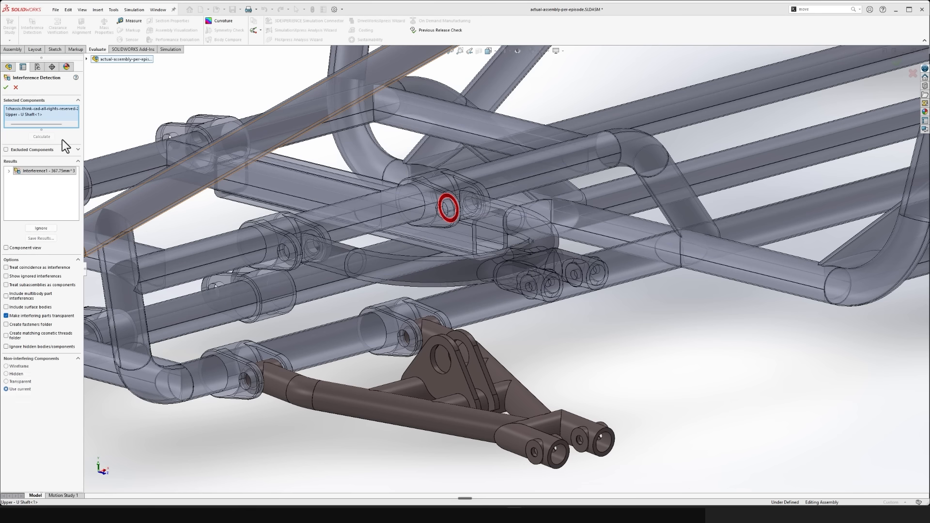
- Examine the interference at the upper bracket beside the square tube from several angles and close Interference Detection
middle_click_drag(552, 196, 504, 209)
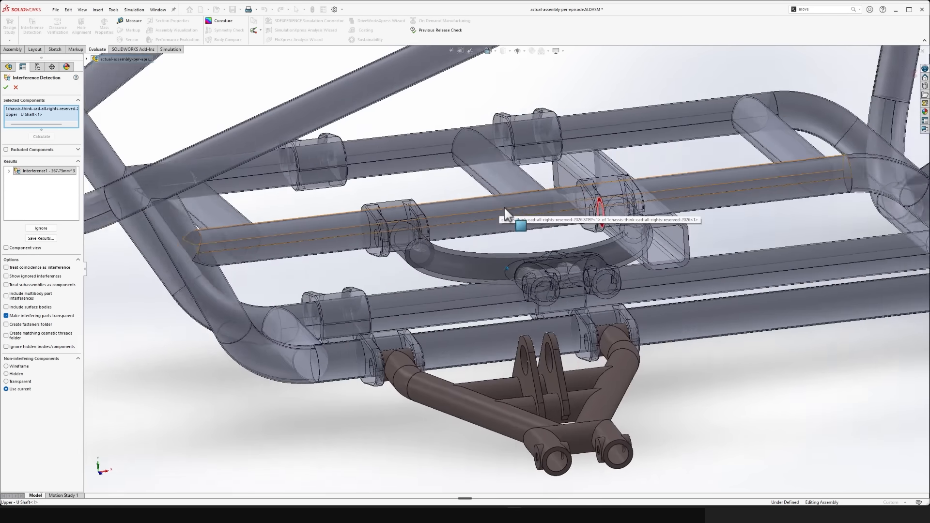
scroll(572, 213, "down", 10)
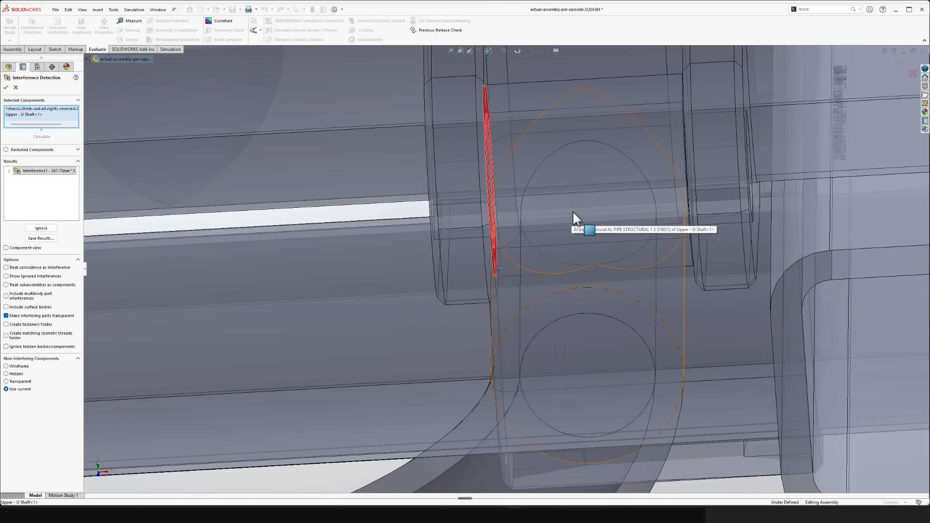
middle_click_drag(471, 139, 497, 232)
scroll(497, 232, "up", 5)
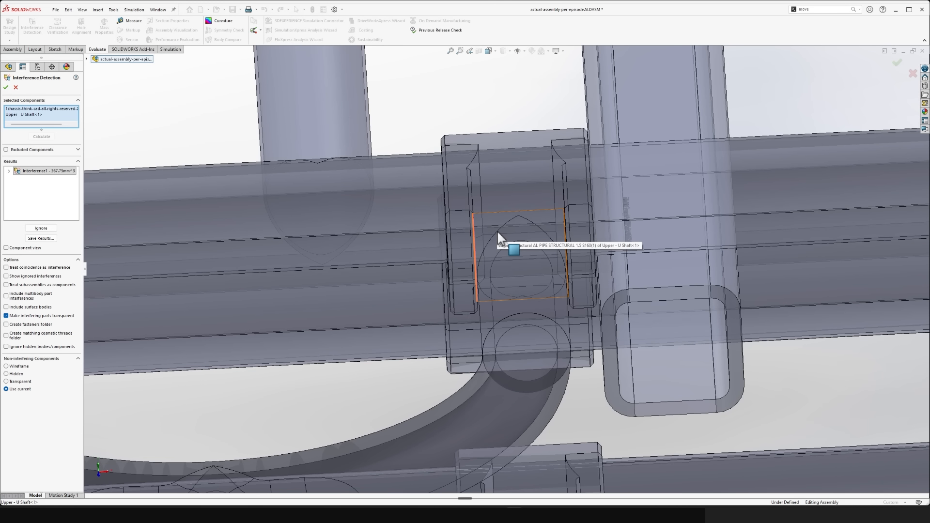
scroll(497, 231, "down", 4)
middle_click_drag(497, 231, 477, 255)
scroll(513, 237, "up", 8)
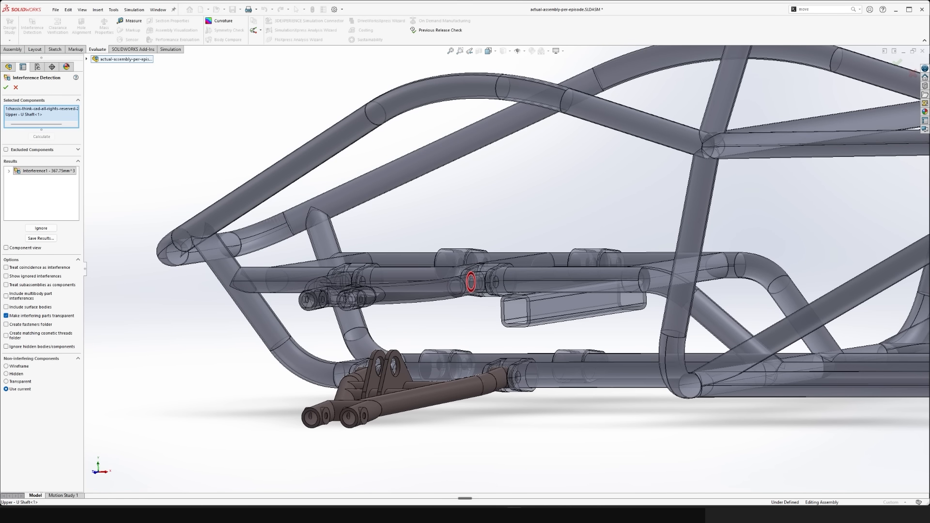
left_click(15, 88)
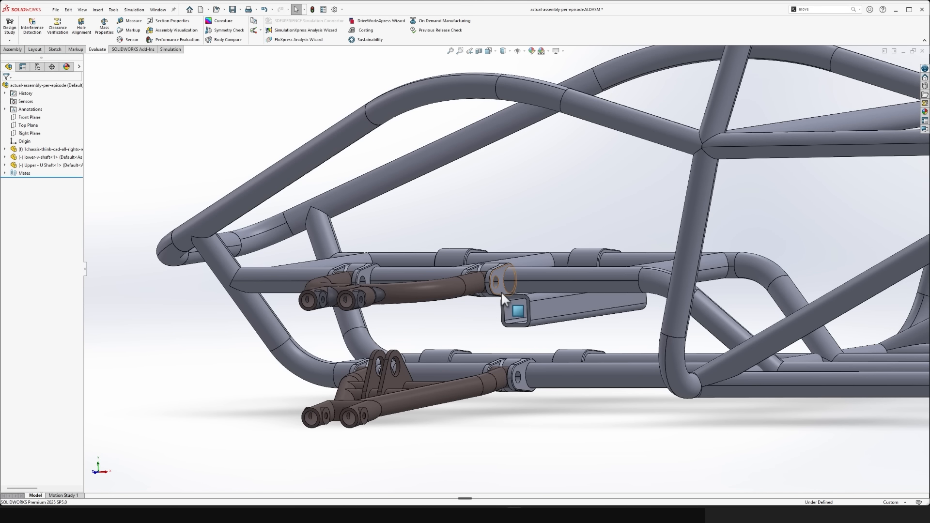
- Apply a planar section view through the hole of the upper bracket beside the square tube, replacing the previously referenced lower bracket face
scroll(497, 281, "down", 5)
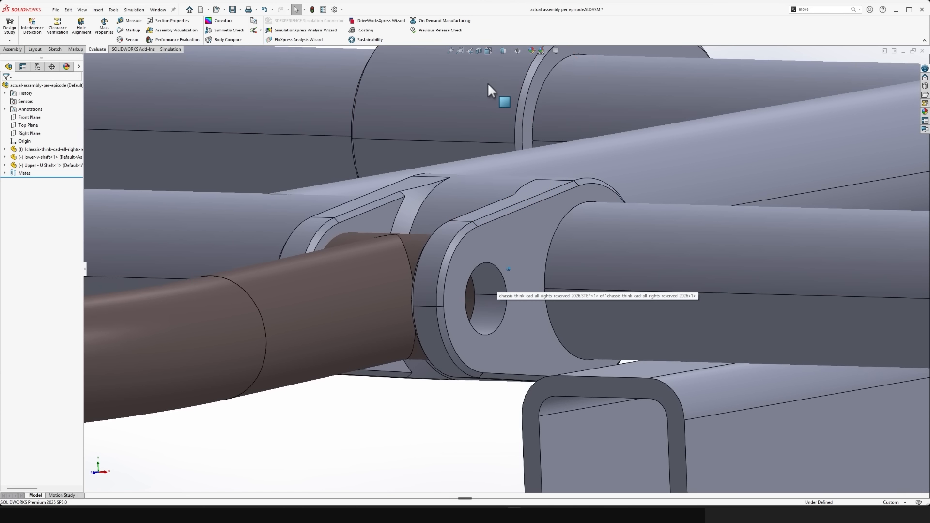
left_click(480, 52)
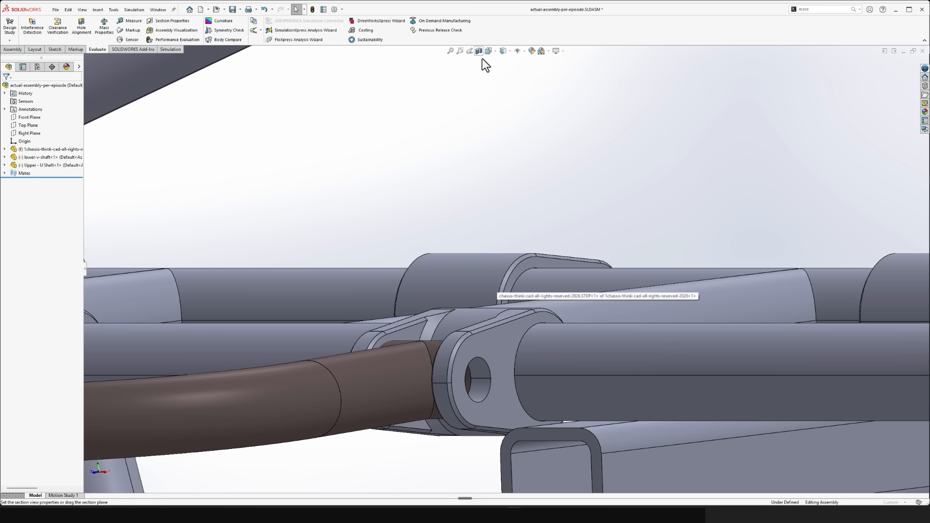
left_click(48, 220)
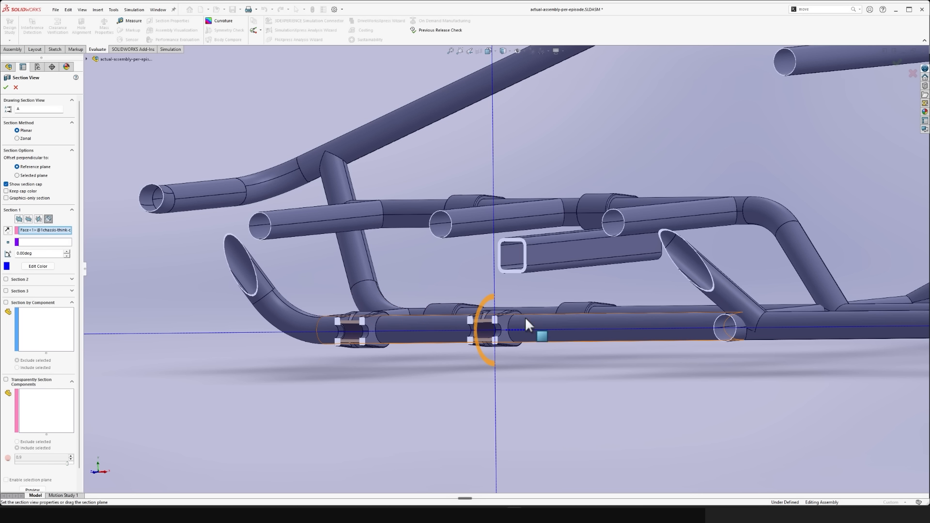
scroll(472, 320, "down", 5)
middle_click_drag(477, 328, 484, 339)
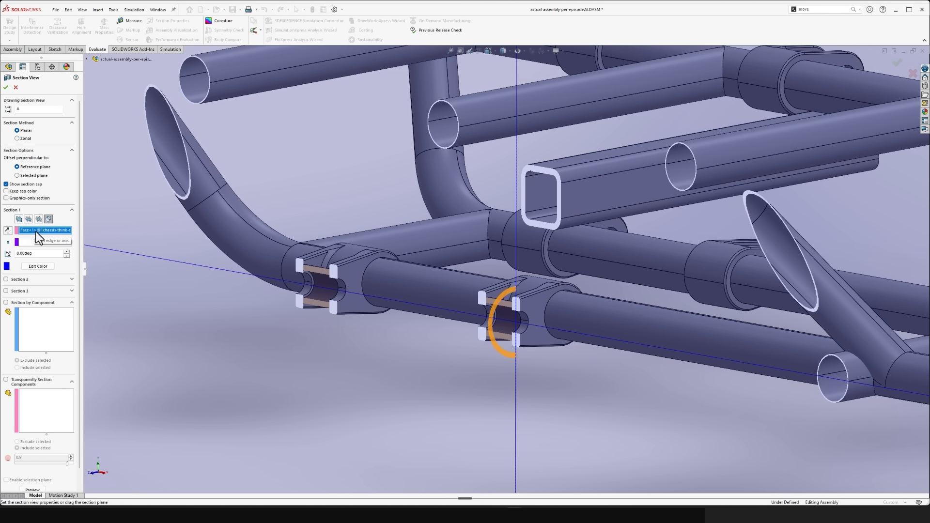
key("Delete")
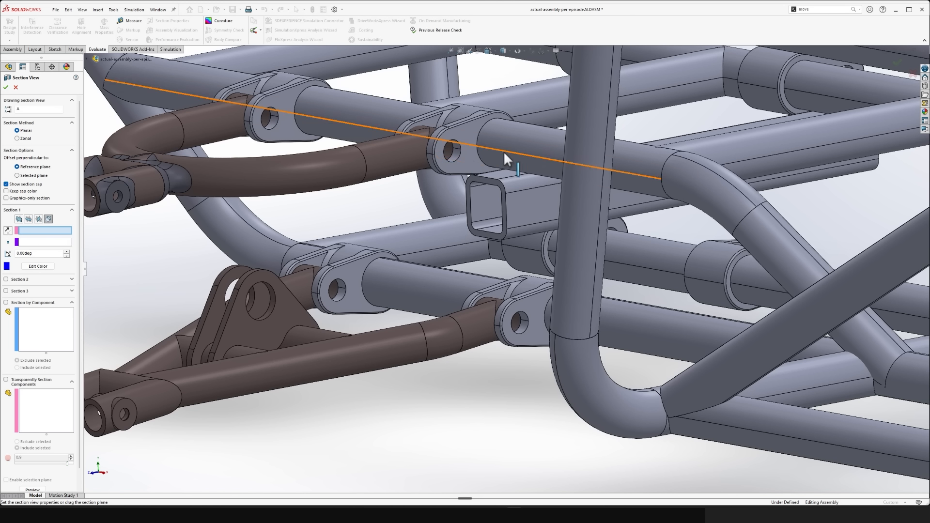
scroll(485, 157, "down", 6)
left_click(456, 159)
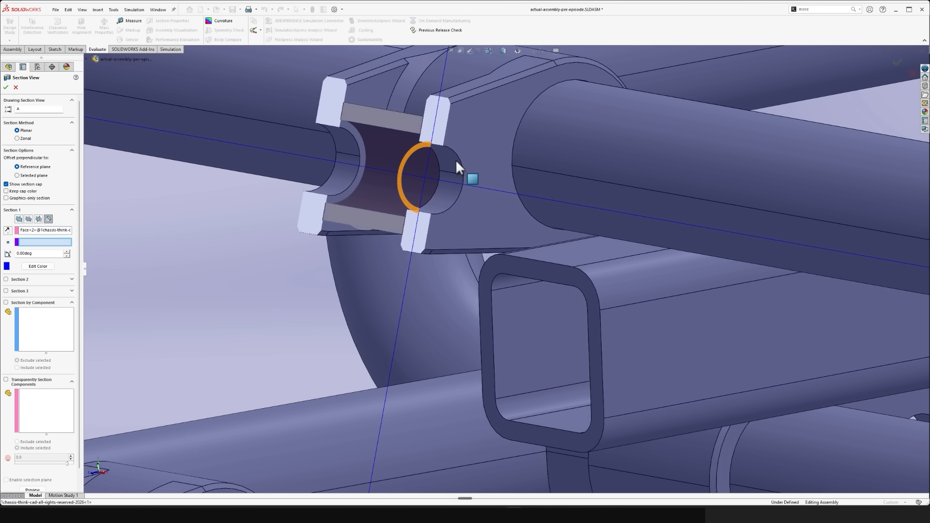
key("Return")
middle_click_drag(456, 159, 471, 243)
key("f")
- Measure the gap between the upper U-shaft bushing's end face and the bracket's inner face in the sectioned view, then close Measure
scroll(471, 244, "down", 4)
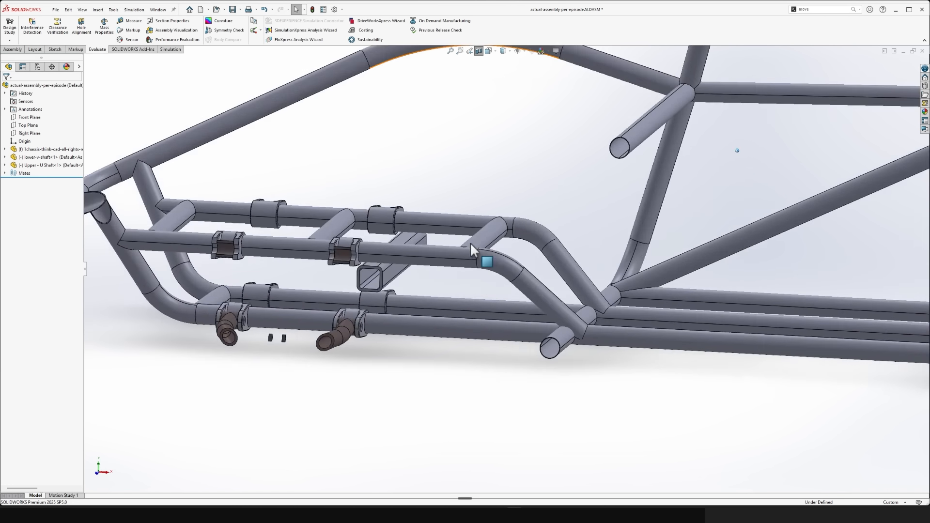
scroll(471, 244, "down", 10)
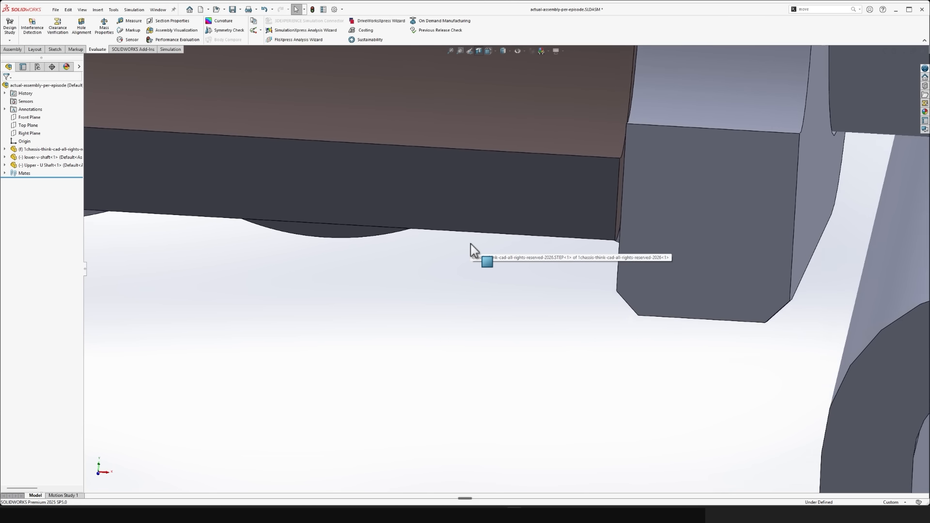
scroll(470, 243, "down", 6)
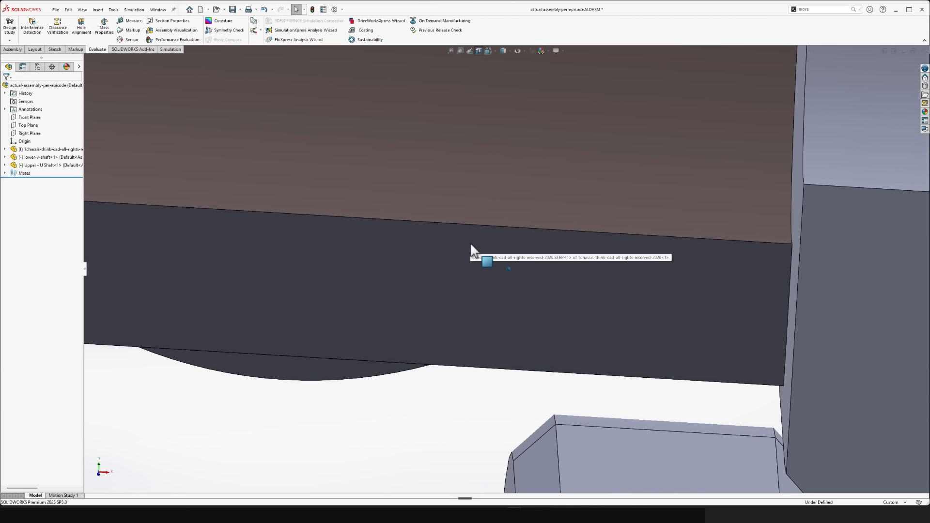
scroll(470, 242, "up", 4)
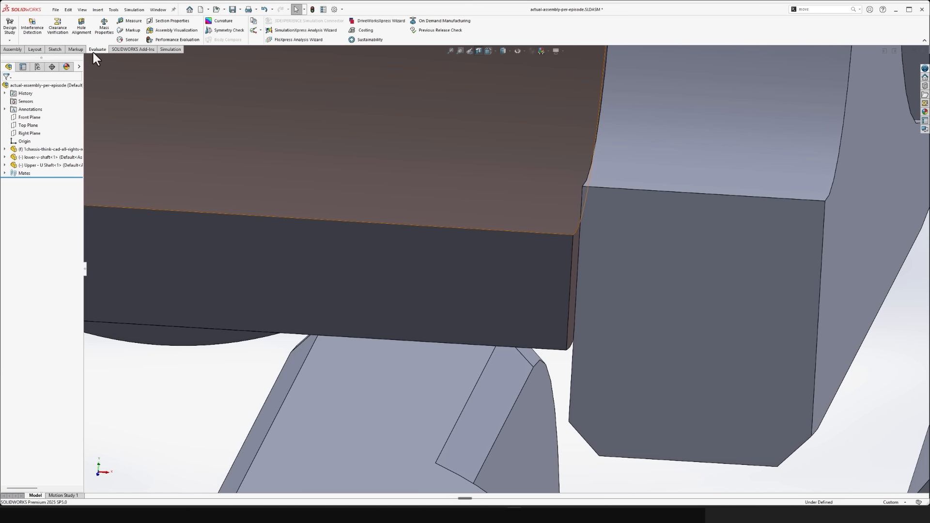
left_click(129, 21)
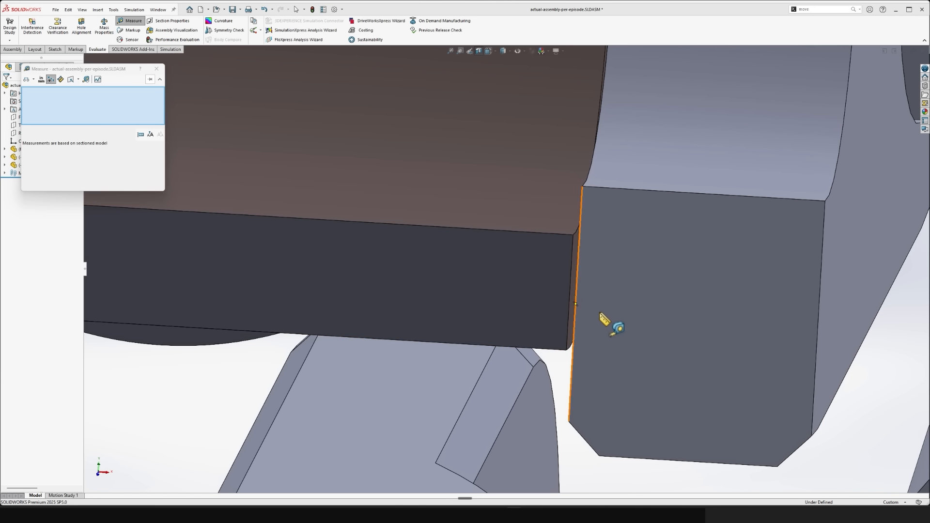
left_click(566, 259)
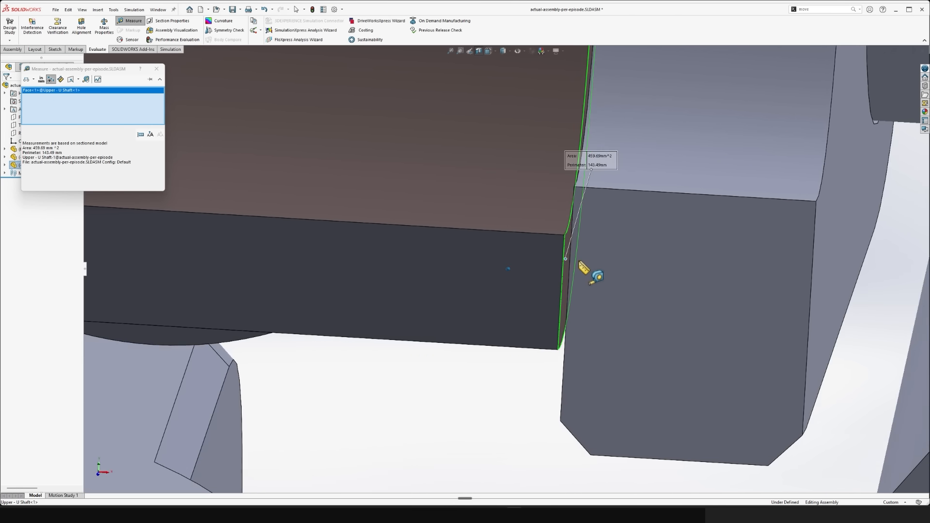
left_click(535, 218)
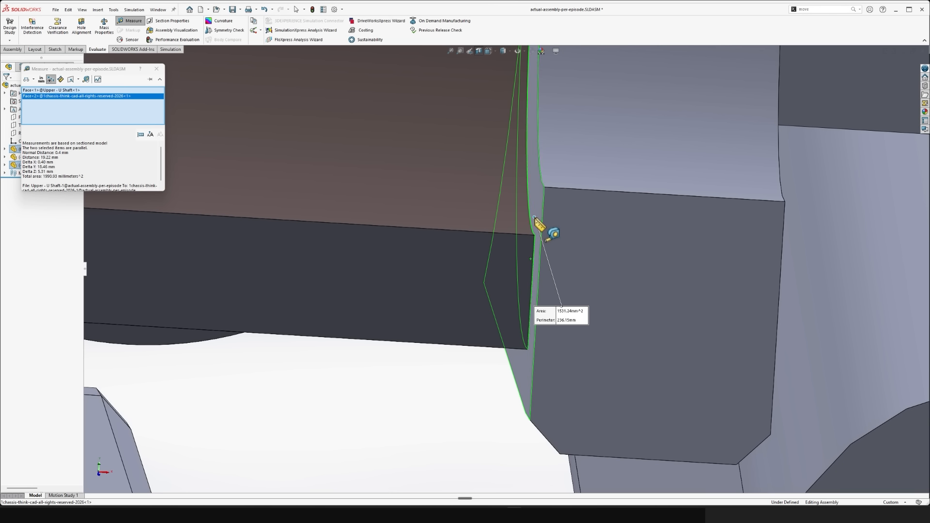
scroll(535, 218, "up", 5)
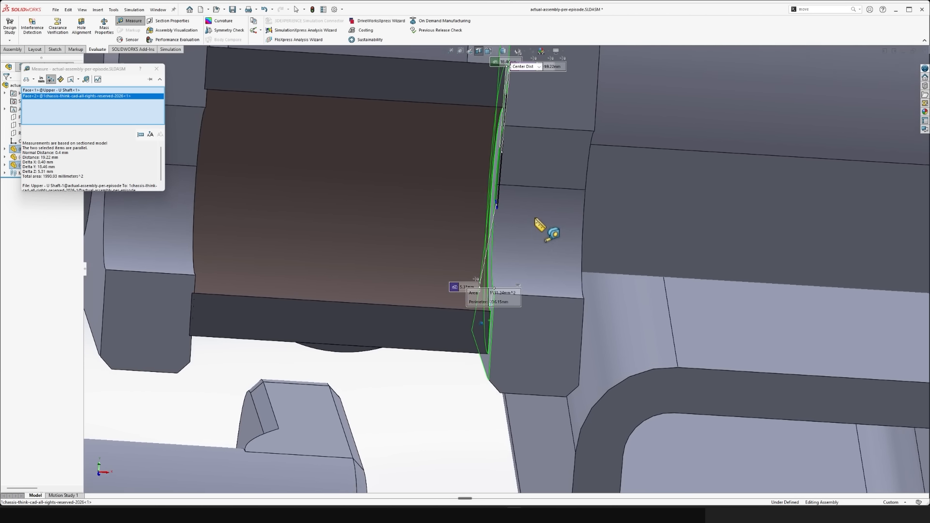
scroll(538, 220, "up", 8)
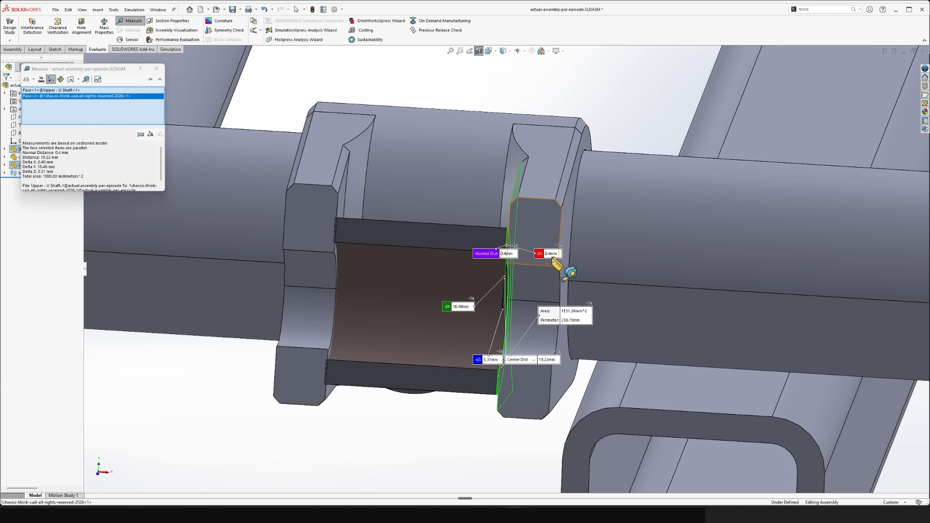
key("Escape")
scroll(591, 155, "up", 3)
scroll(581, 150, "up", 3)
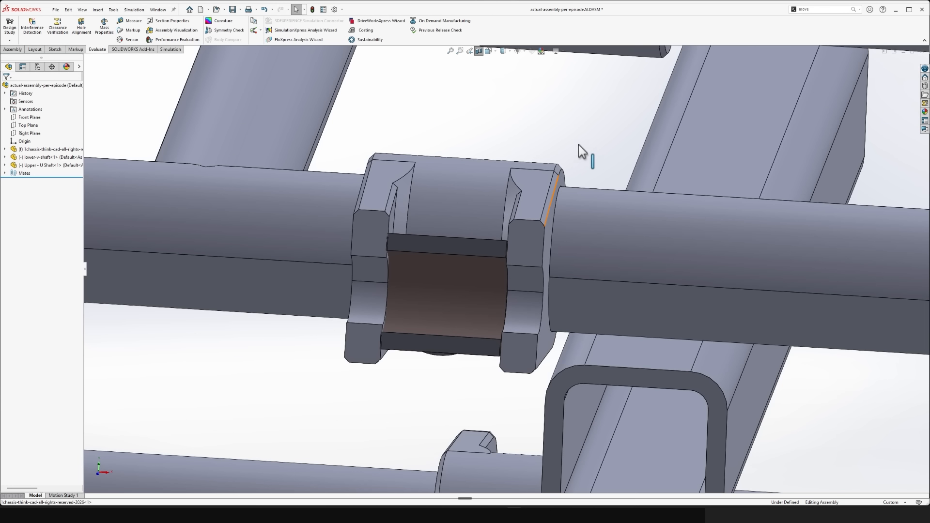
- Turn off the section view and open the upper U-shaft part in its own window
scroll(472, 109, "up", 6)
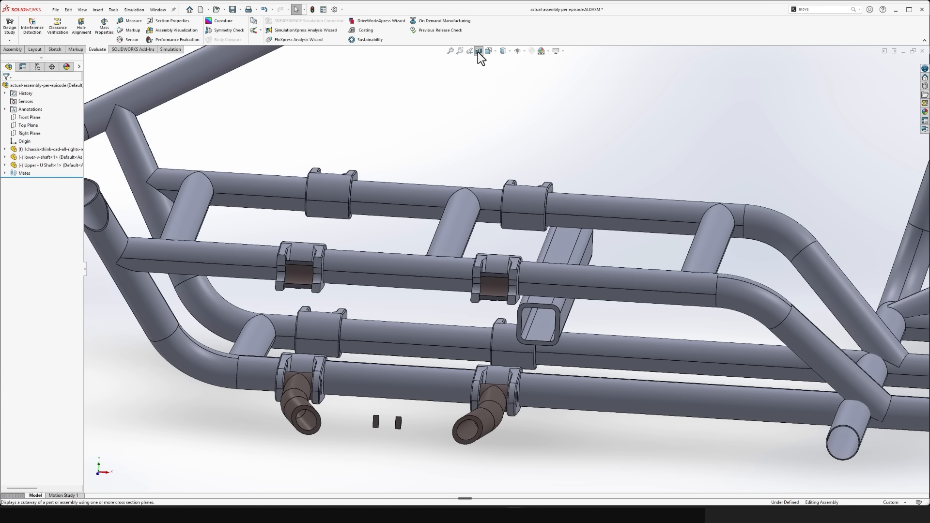
scroll(458, 322, "up", 2)
middle_click_drag(458, 322, 459, 332)
left_click(459, 332)
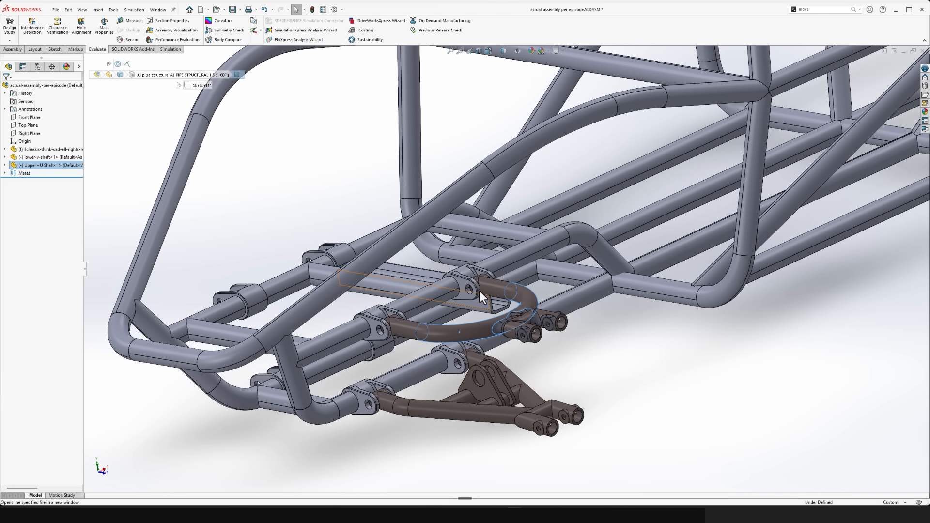
left_click(475, 293)
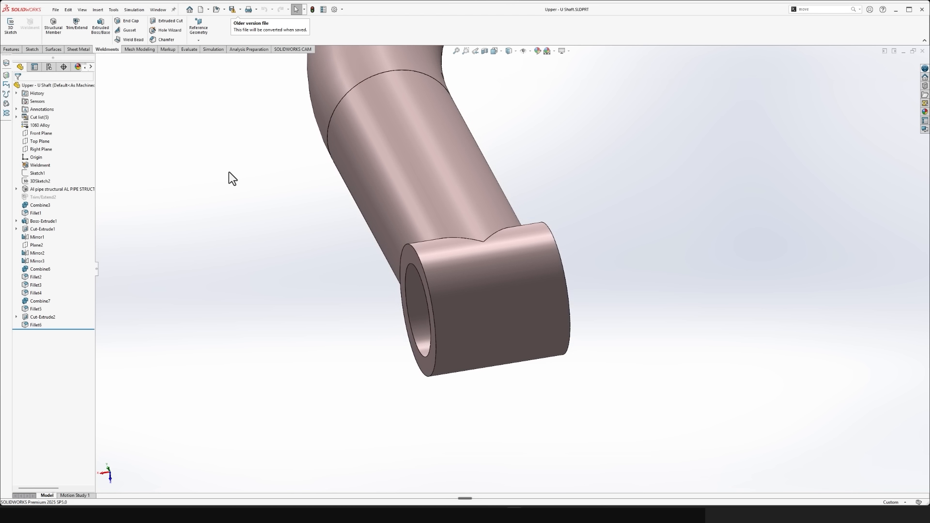
- Offset one end face of the U-shaft's bushing tube outward by 0.4 mm with Move Face
left_click(12, 49)
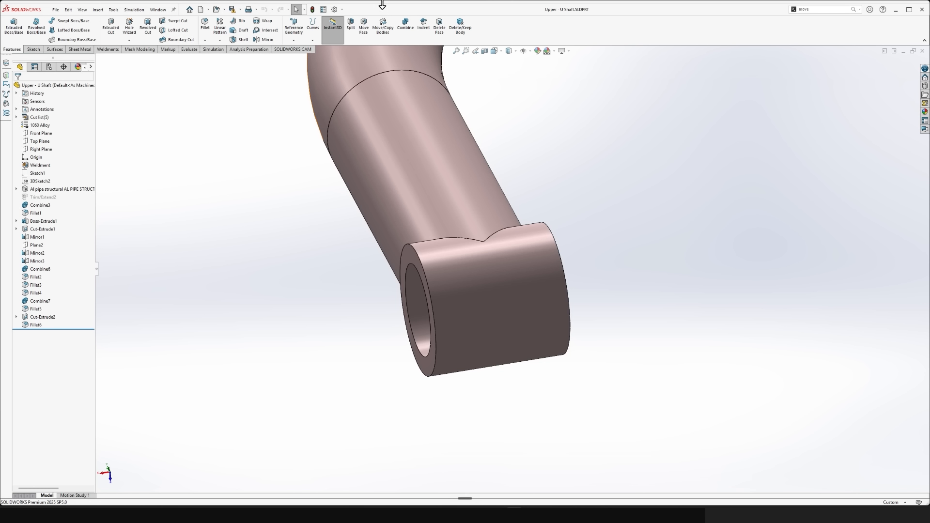
left_click(368, 33)
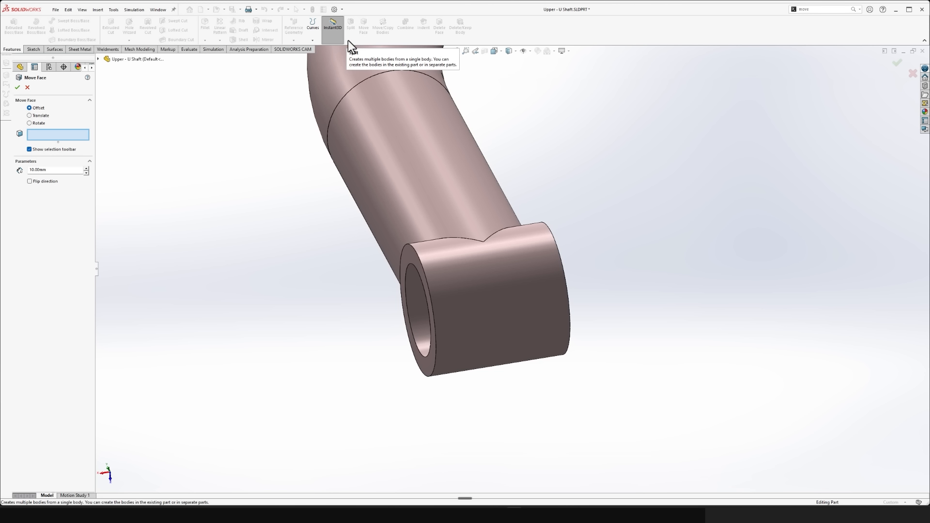
scroll(452, 288, "down", 3)
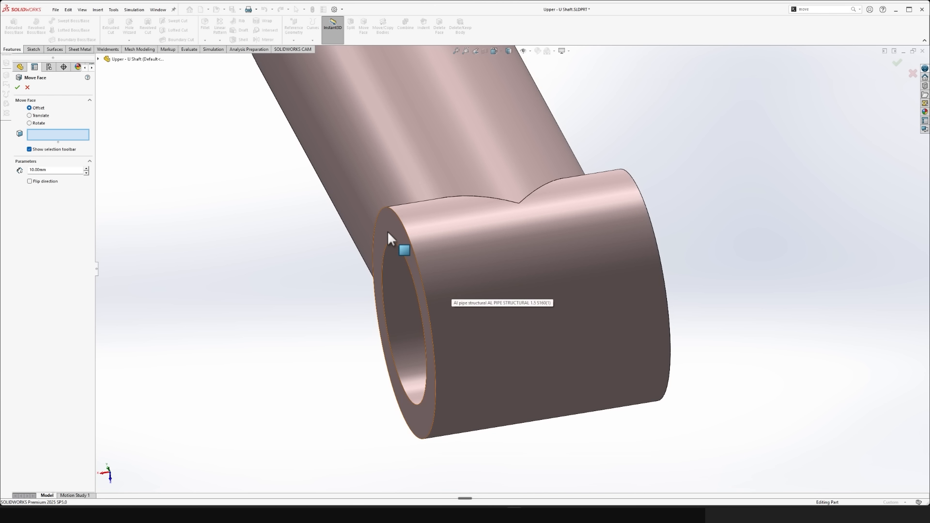
left_click(388, 230)
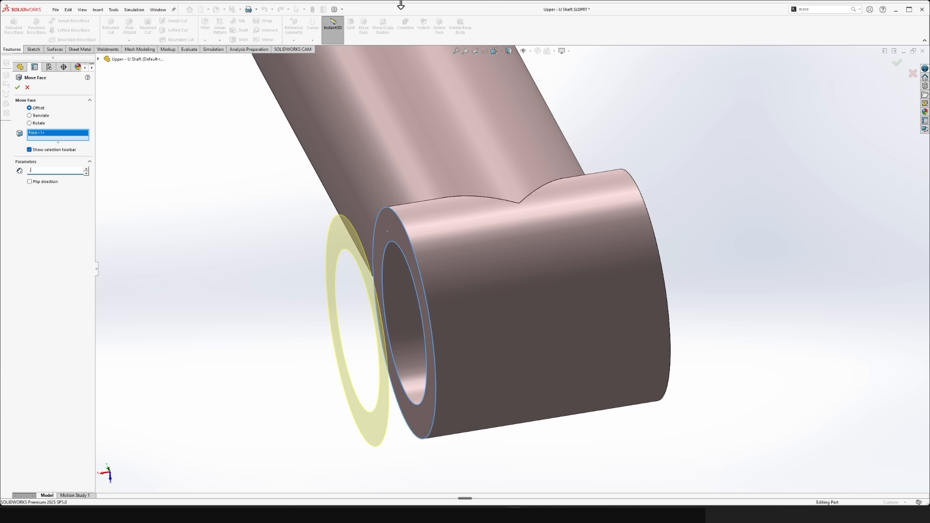
type(".4")
key("Return")
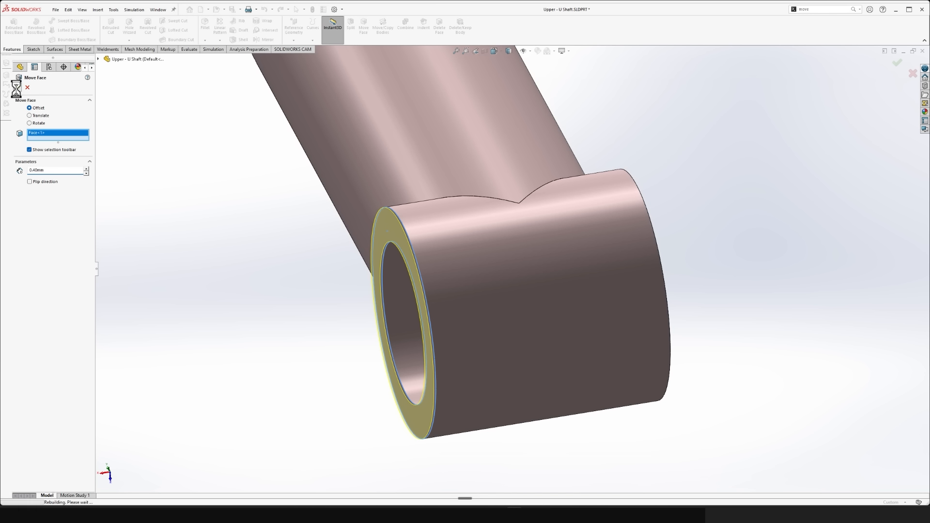
- Offset the opposite end face of the same bushing tube inward by 0.4 mm with Move Face
middle_click_drag(199, 217, 342, 108)
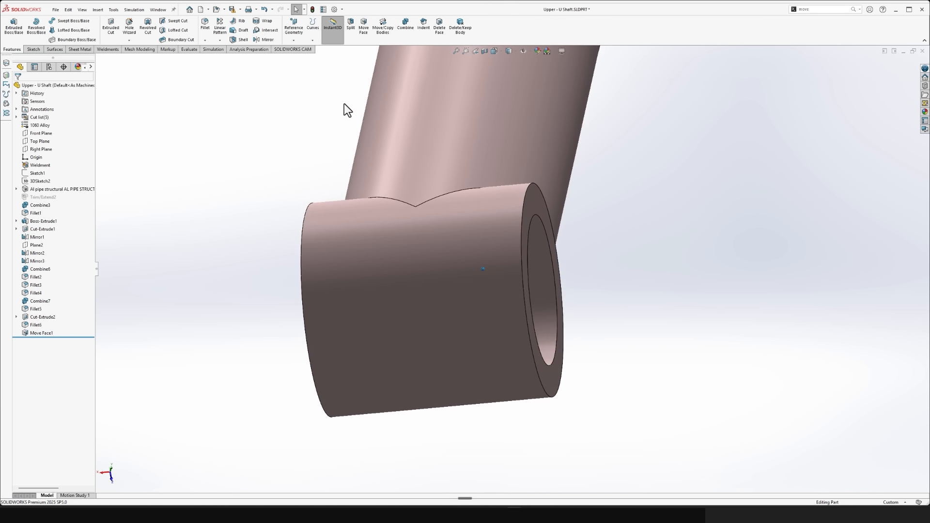
left_click(364, 28)
left_click(530, 198)
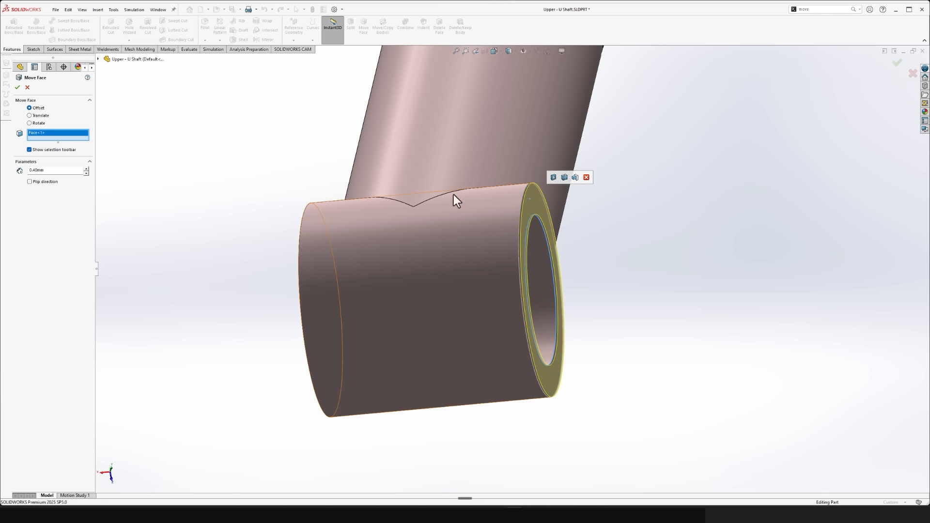
left_click(31, 182)
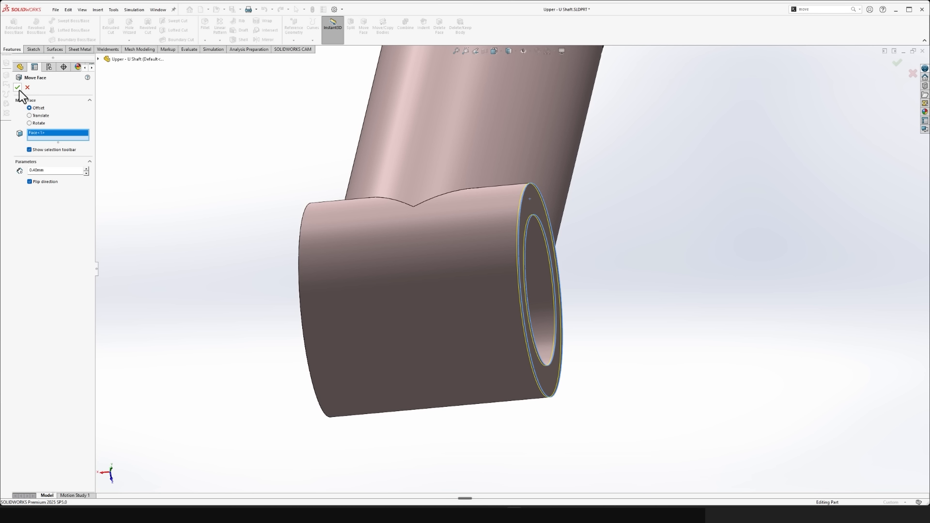
key("Return")
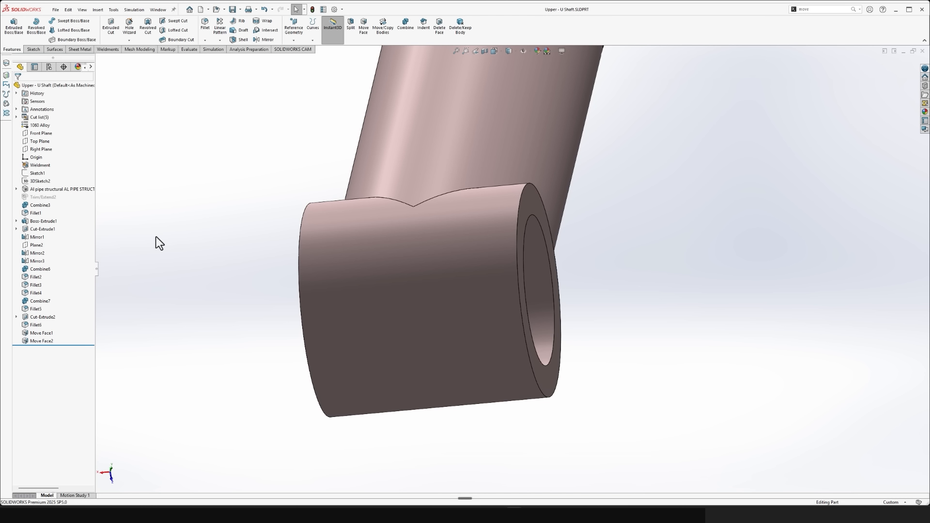
- Delete Fillet4, which rounds the corners between the fork's crossbar and its two legs
middle_click_drag(459, 267, 461, 270)
scroll(461, 267, "up", 5)
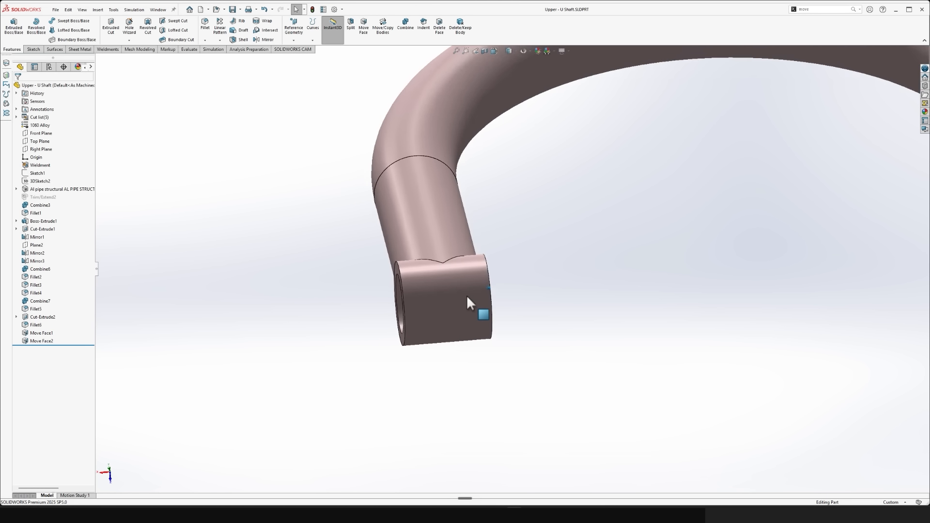
scroll(410, 310, "up", 4)
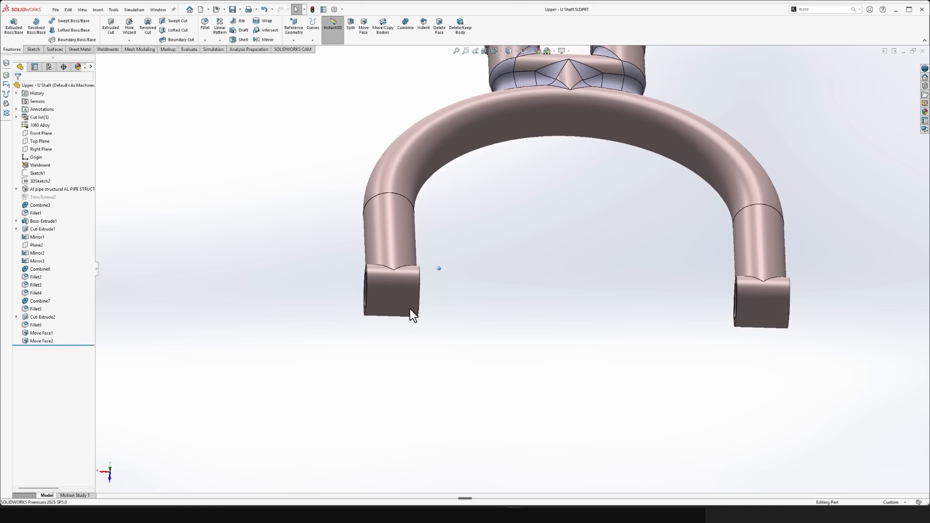
scroll(429, 290, "down", 4)
middle_click_drag(464, 245, 586, 318)
scroll(514, 321, "up", 3)
scroll(513, 333, "down", 4)
scroll(591, 330, "up", 1)
scroll(618, 307, "down", 4)
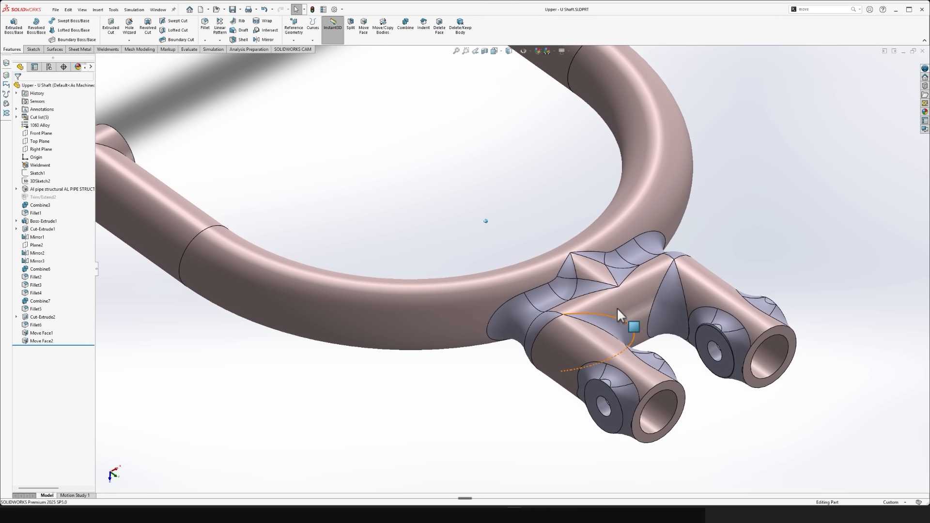
left_click(671, 301)
left_click(109, 362)
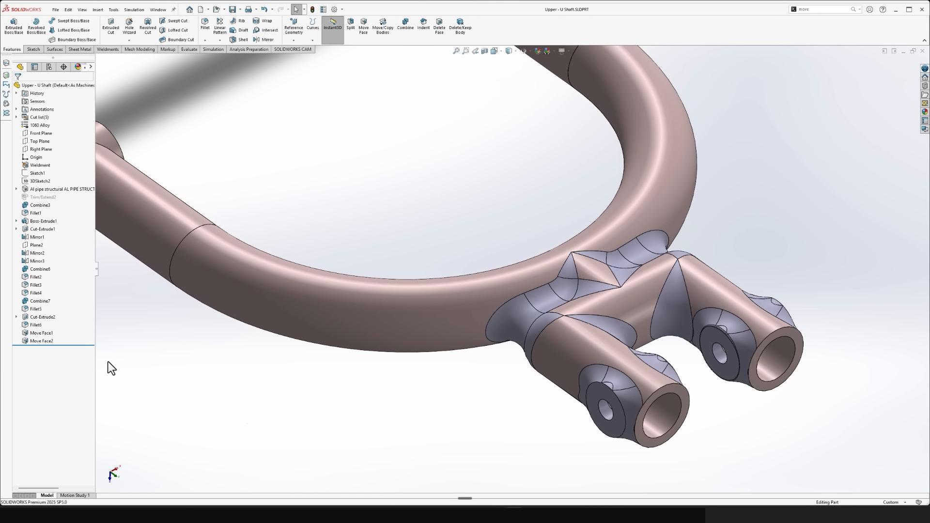
left_click(34, 293)
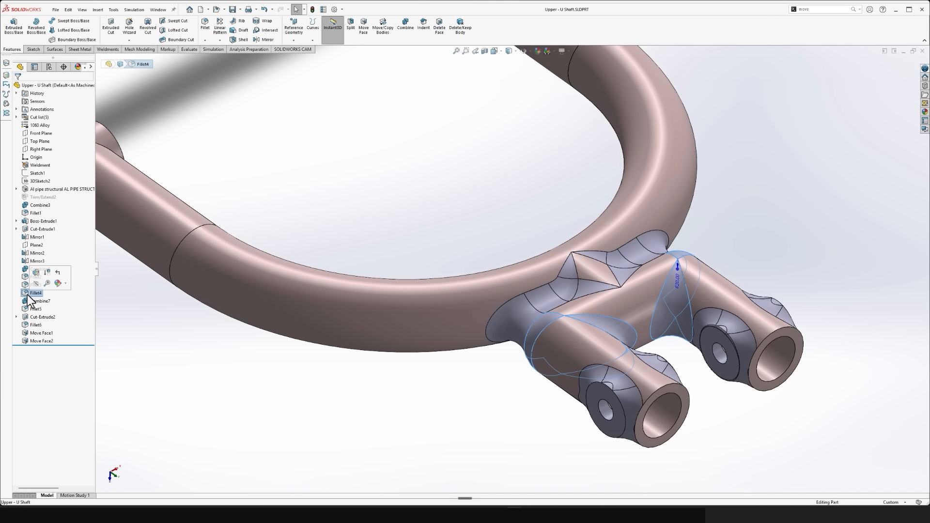
key("Delete")
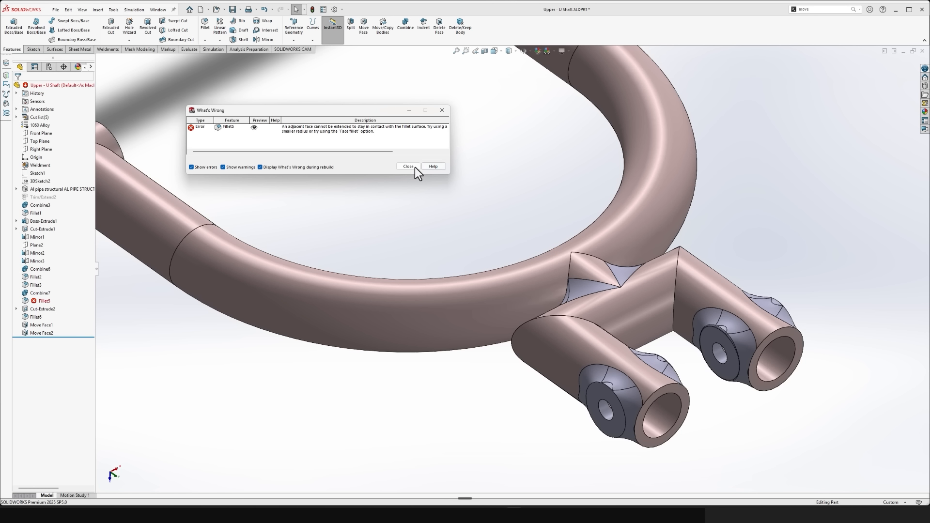
left_click(409, 166)
- Delete Fillet1 and Fillet5 around the short stub joining the U-bend to the fork's crossbar
left_click(580, 292)
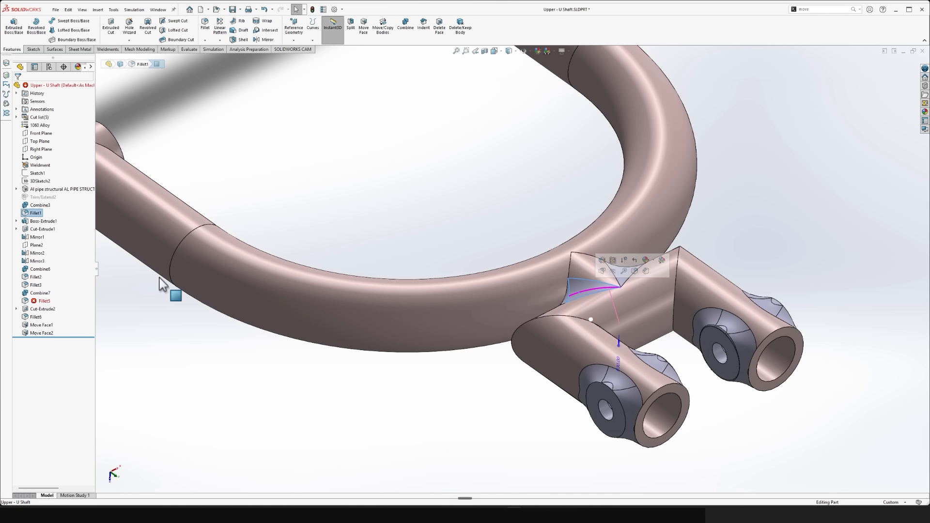
left_click(25, 212)
key("Delete")
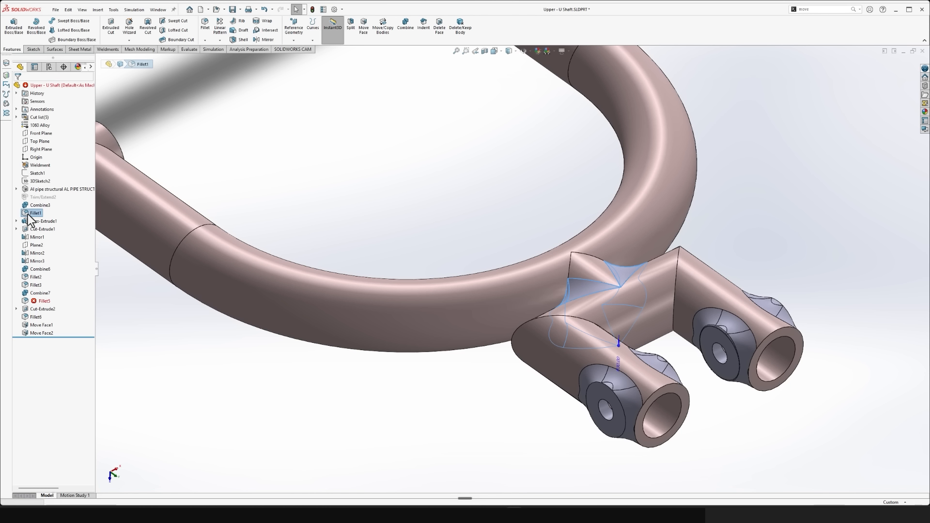
left_click(407, 167)
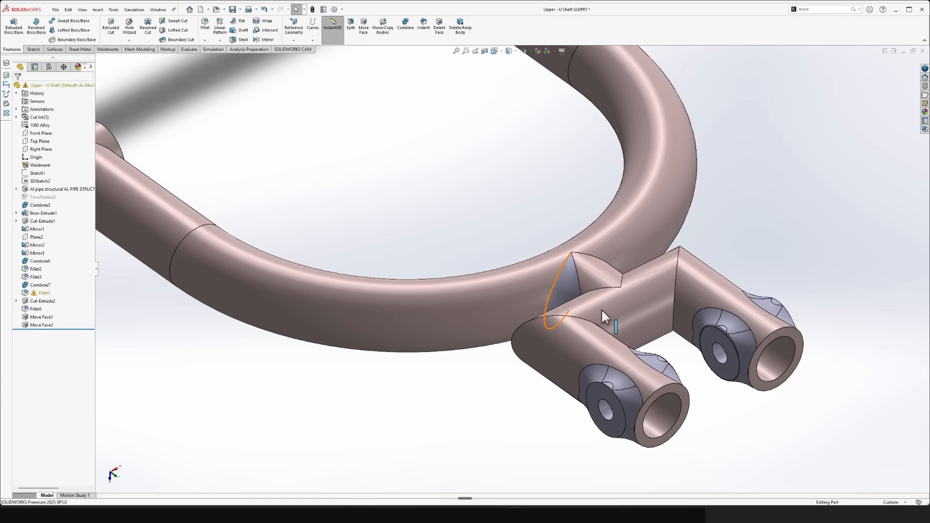
middle_click_drag(601, 309, 479, 316)
left_click(490, 315)
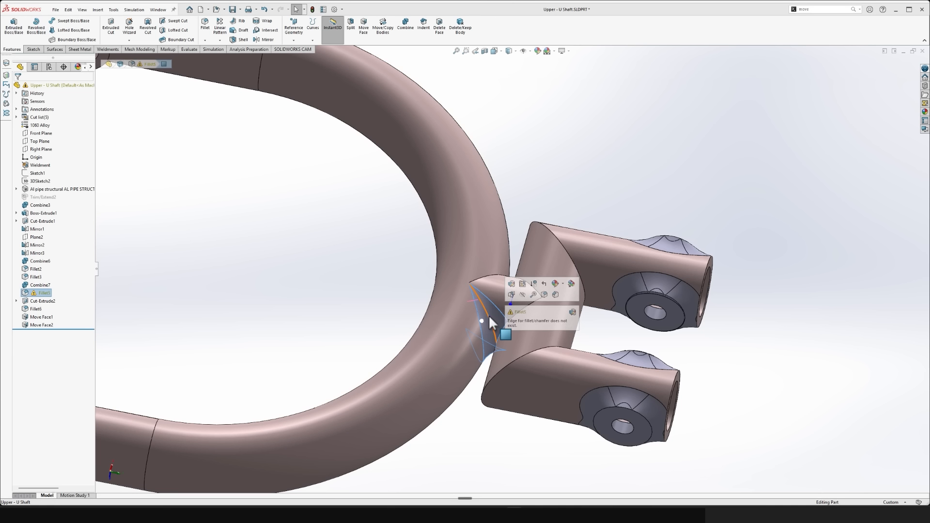
left_click(48, 292)
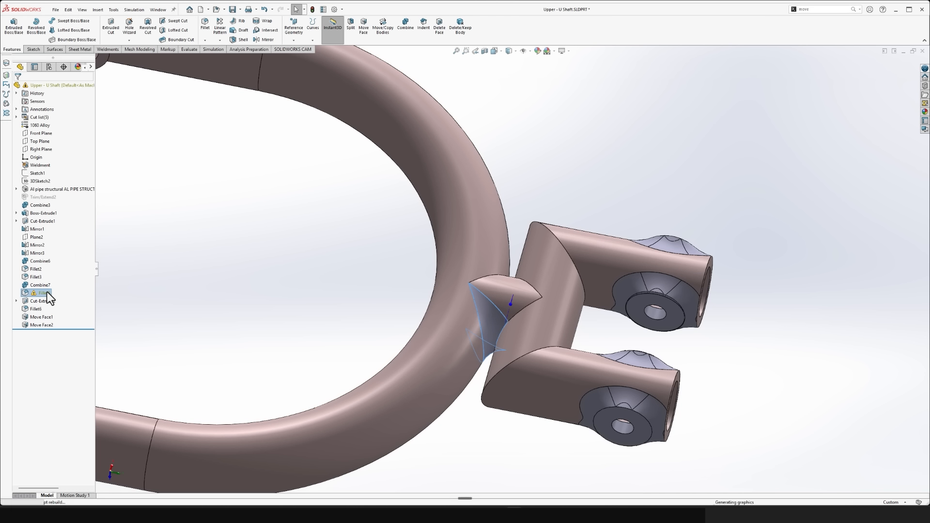
key("Delete")
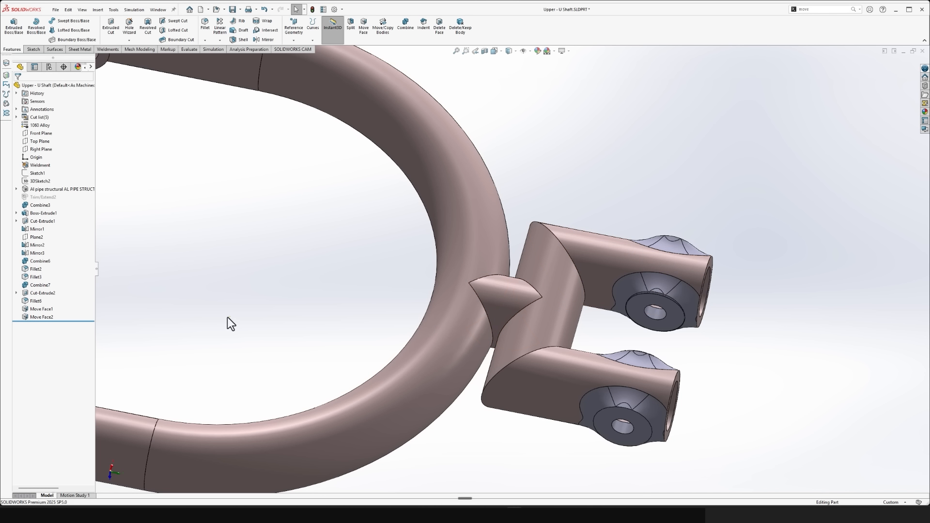
- Delete Fillet2 and Fillet6 around the round bosses on the fork's legs
left_click(36, 269)
key("Delete")
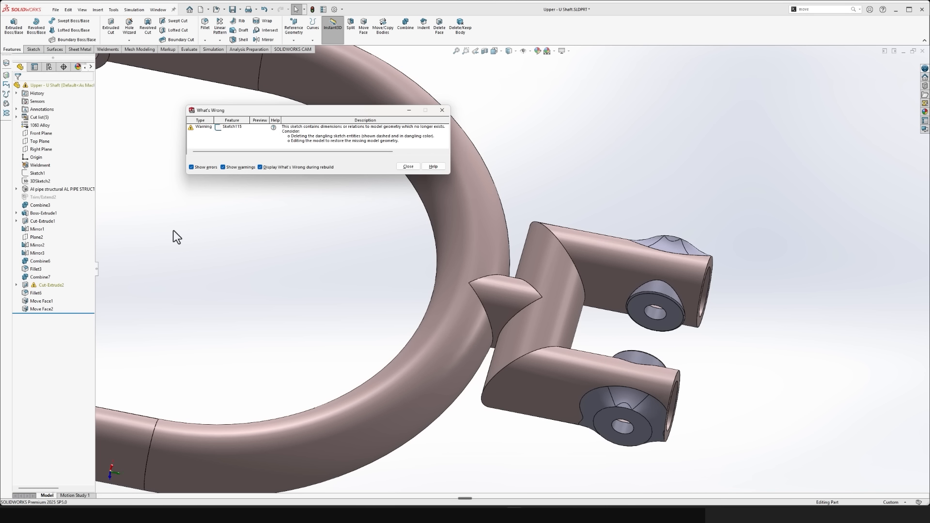
left_click(408, 166)
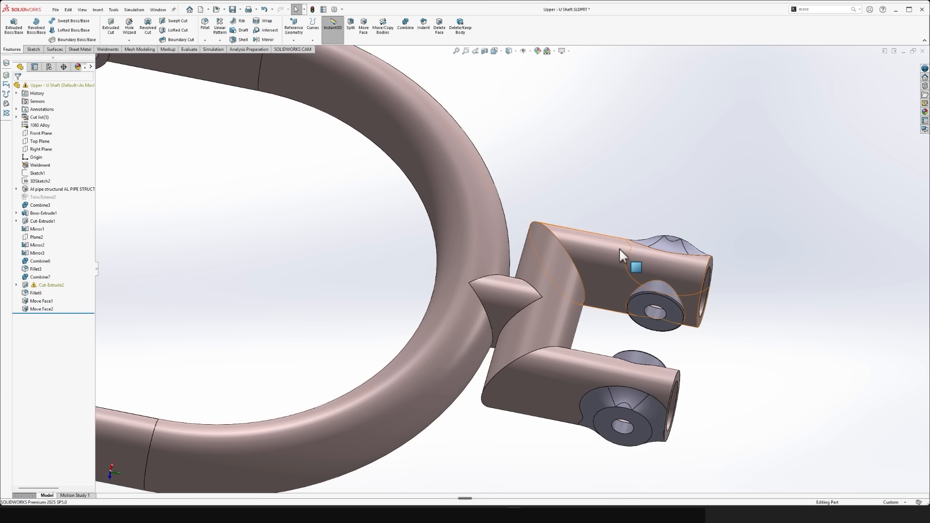
left_click(662, 245)
left_click(36, 293)
key("Delete")
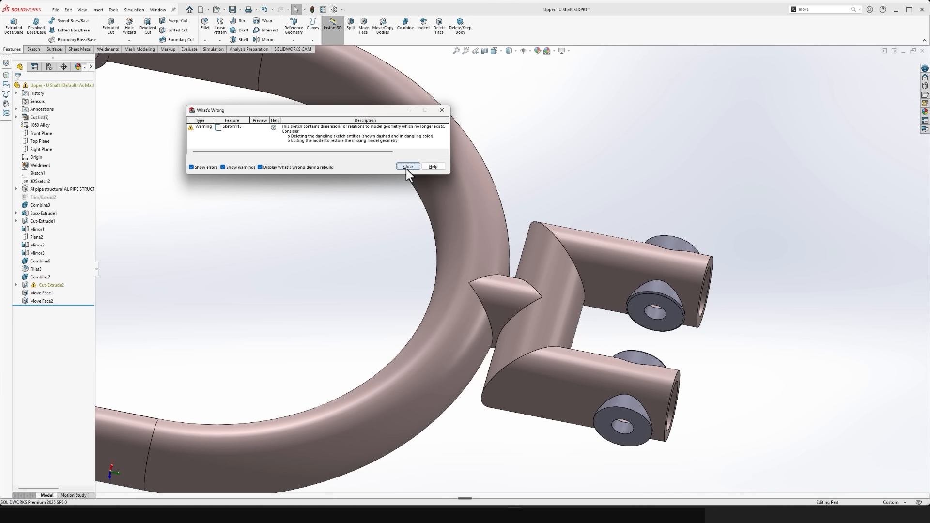
left_click(407, 168)
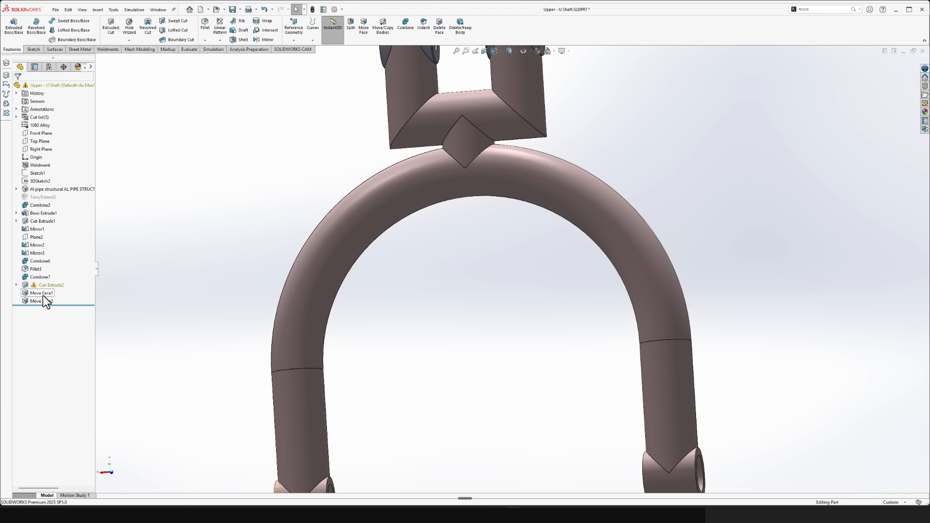
- Edit the sketch of Cut-Extrude2 and delete the 15 mm circle's dangling concentric relation
left_click(17, 286)
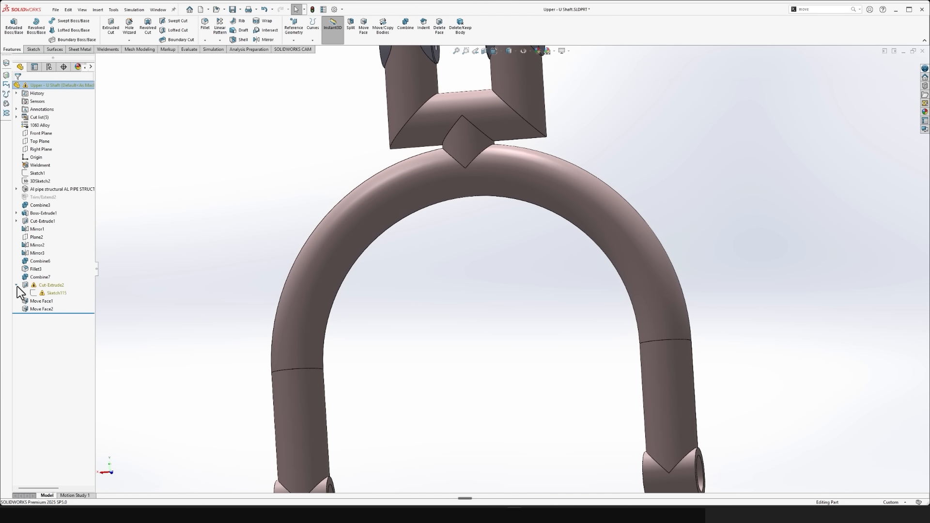
left_click(51, 295)
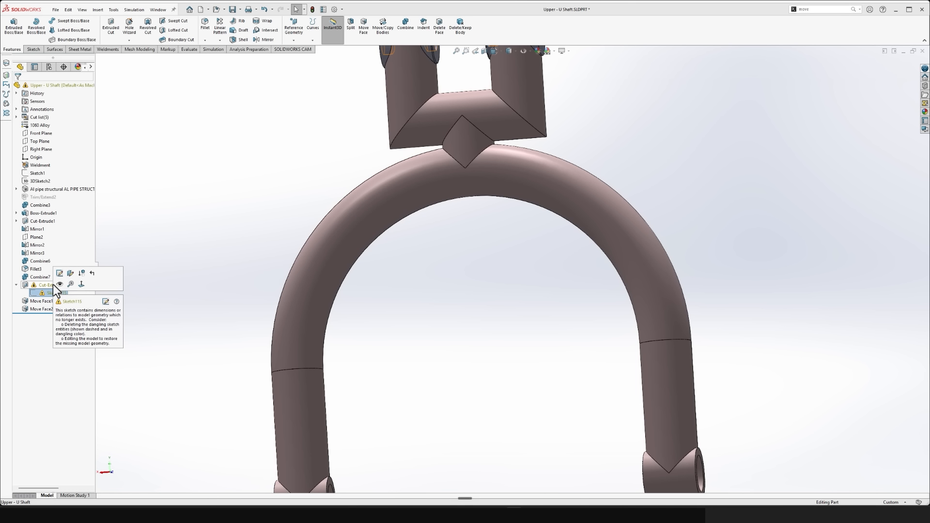
left_click(59, 274)
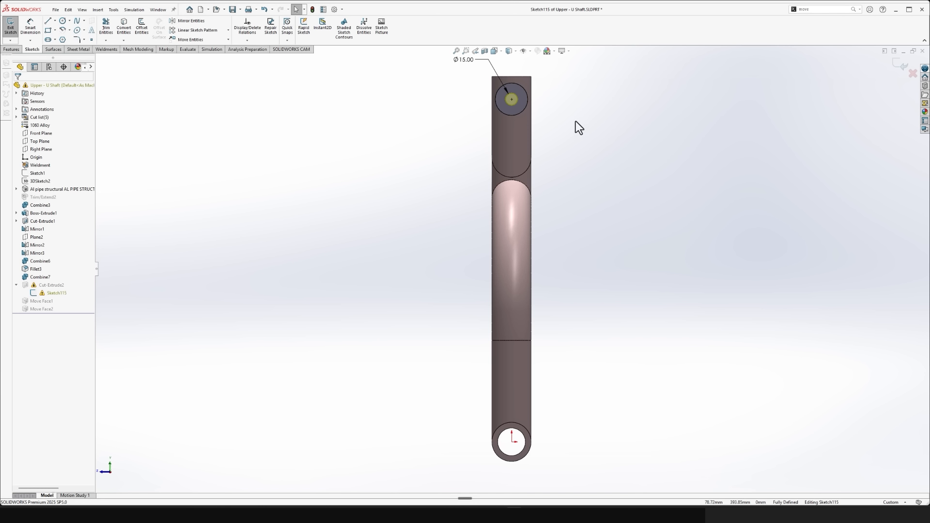
scroll(538, 106, "down", 4)
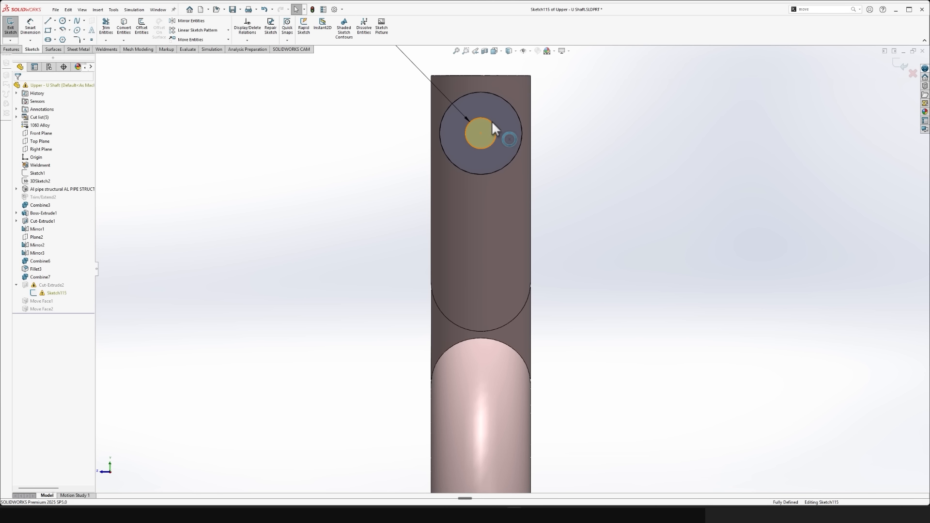
left_click(492, 120)
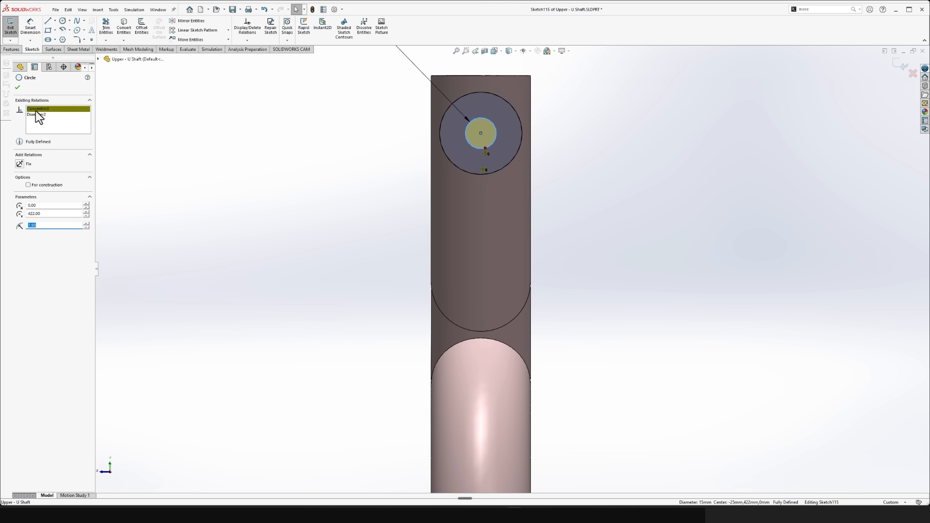
key("Delete")
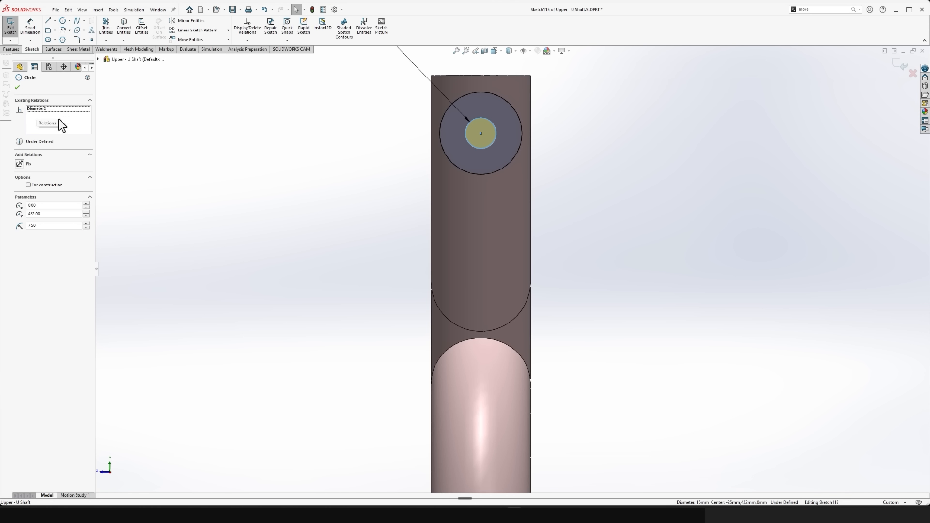
left_click(279, 144)
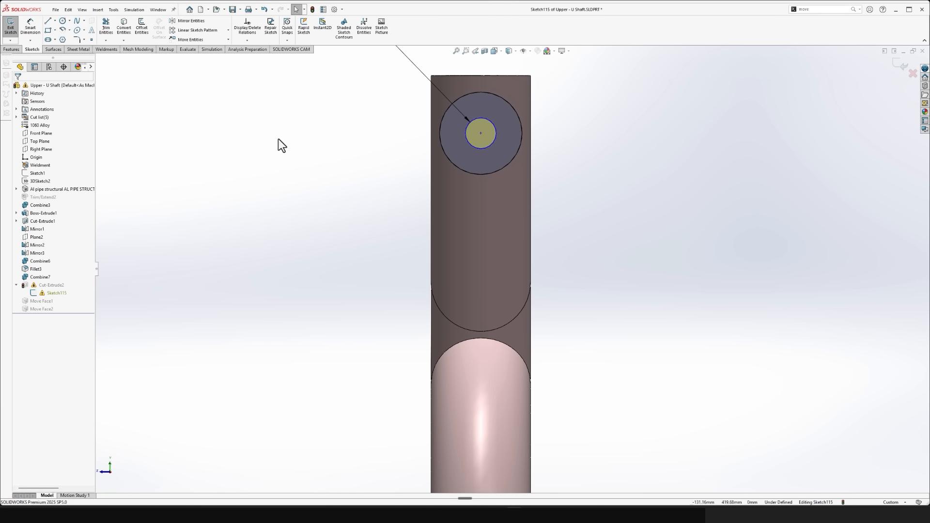
- Relocate the 15 mm circle's centre onto the centre of the round boss to fully define it, and exit the sketch
mouse_move(479, 133)
left_mouse_down()
mouse_move(389, 131)
mouse_move(509, 138)
mouse_move(476, 95)
mouse_move(422, 168)
mouse_move(586, 73)
mouse_move(573, 236)
mouse_move(496, 120)
mouse_move(411, 196)
mouse_move(480, 133)
left_mouse_up()
left_click(620, 223)
scroll(541, 181, "up", 4)
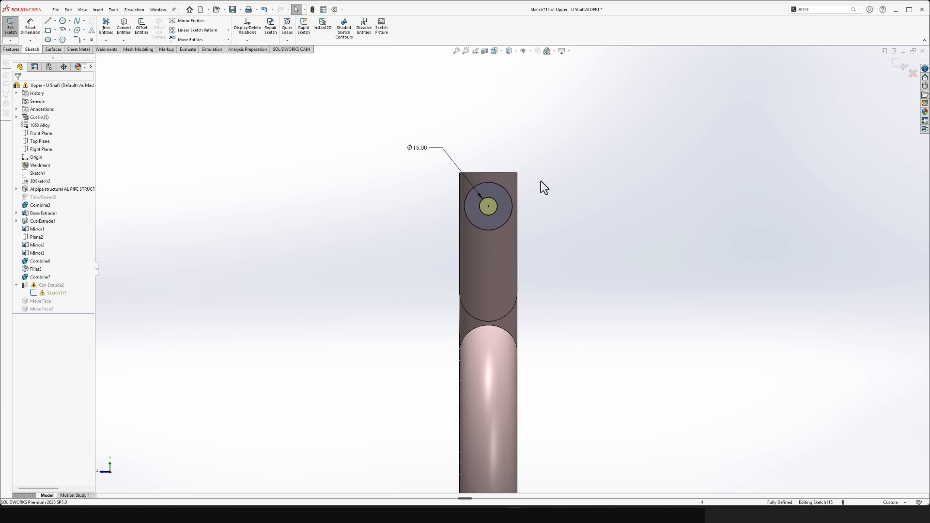
left_click(901, 63)
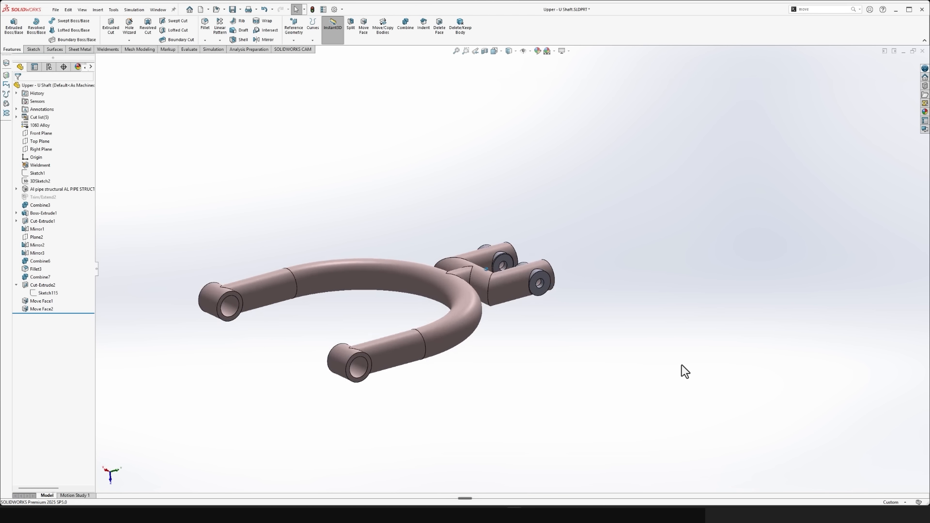
- Start a 4 mm weld bead with its first path between the U-bend face and the adjoining straight arm's face
left_click(531, 51)
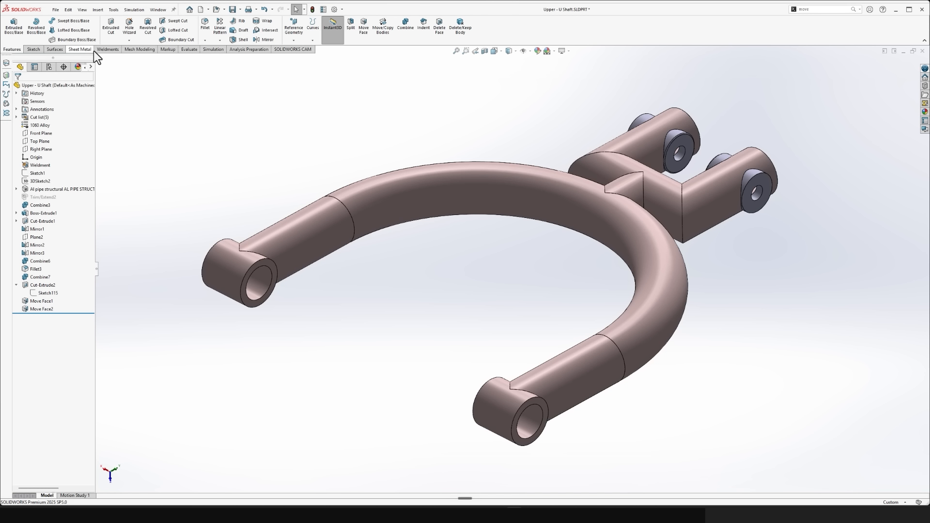
left_click(105, 49)
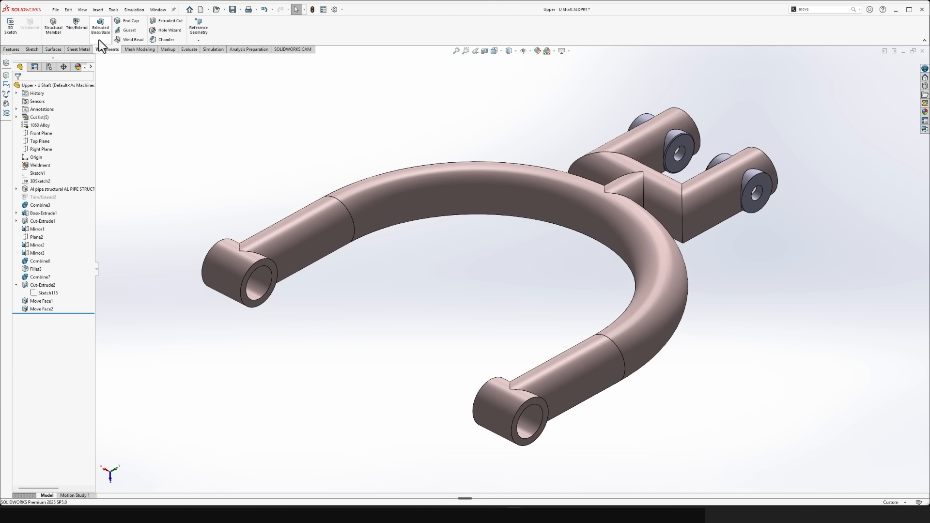
left_click(132, 39)
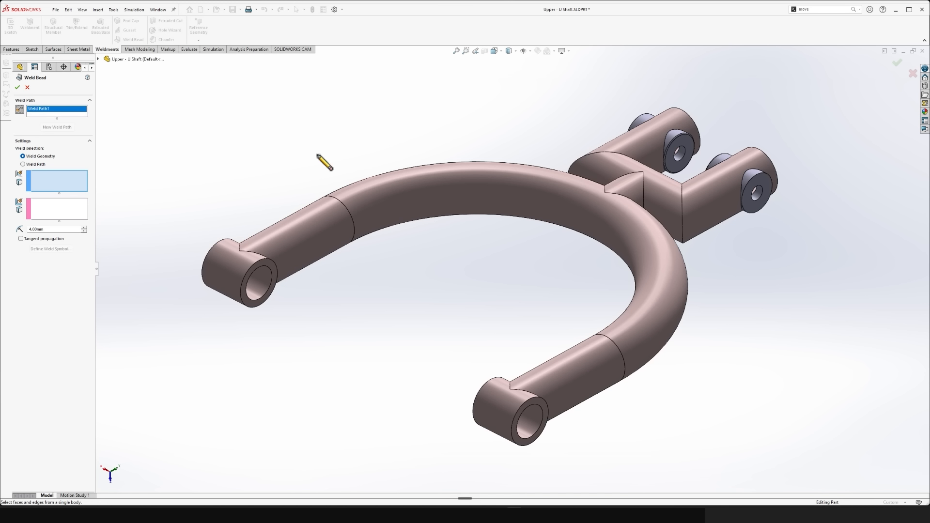
left_click(419, 203)
left_click(350, 215)
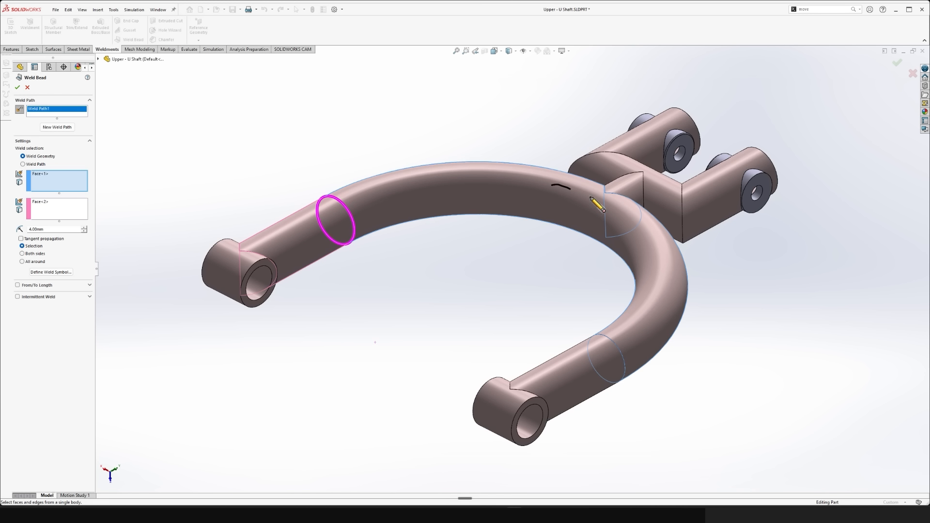
- Add a second weld path and choose the U-bend, stub and fork crossbar faces as its first face set
left_click(628, 192)
left_click(57, 129)
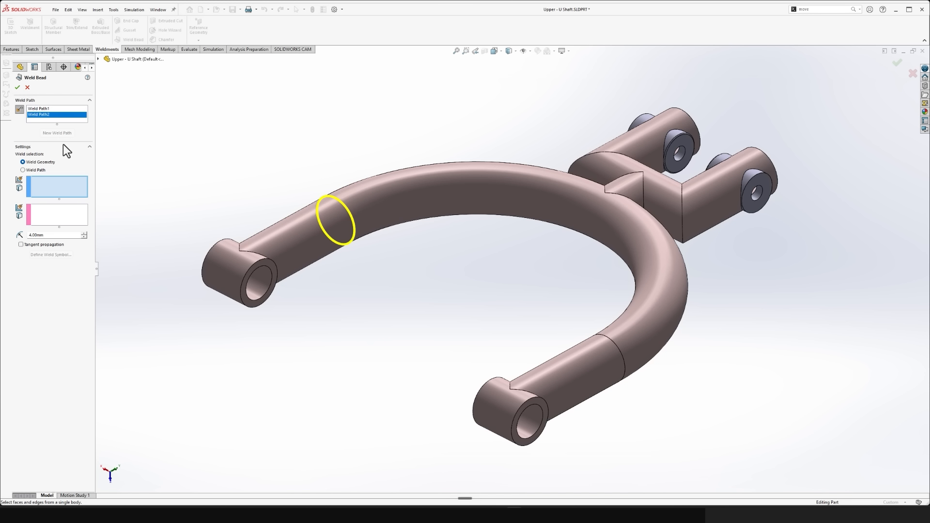
left_click_drag(613, 208, 616, 213)
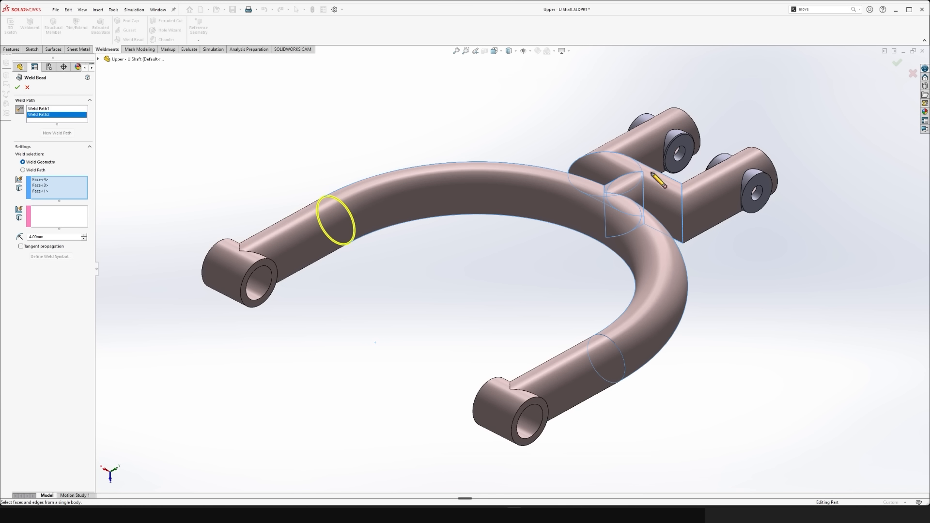
left_click(49, 215)
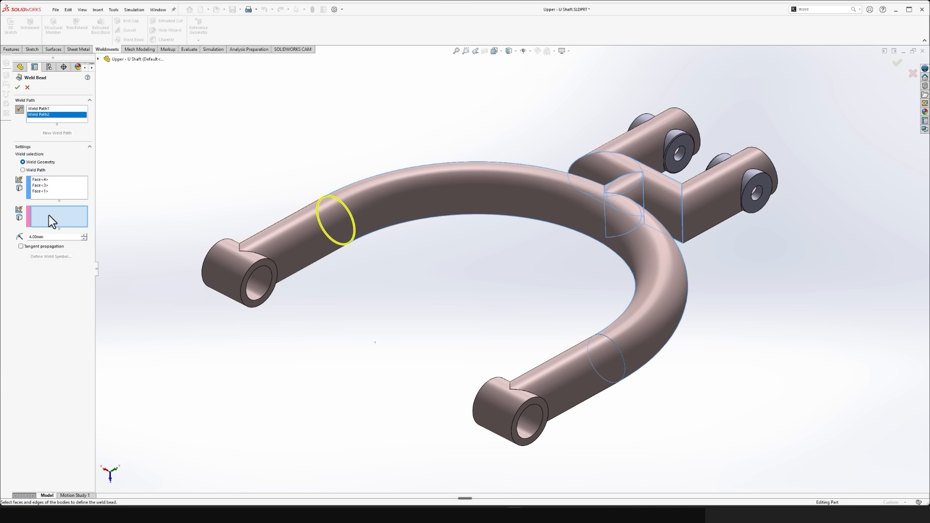
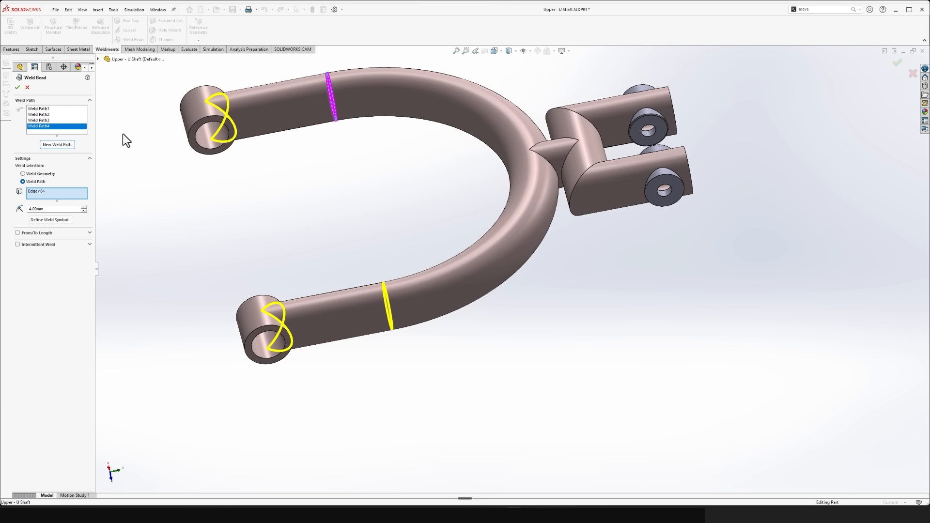
- Add two weld paths along the short stub's joint edges, one at the U-bend and one at the fork crossbar
left_click(56, 145)
scroll(528, 208, "down", 4)
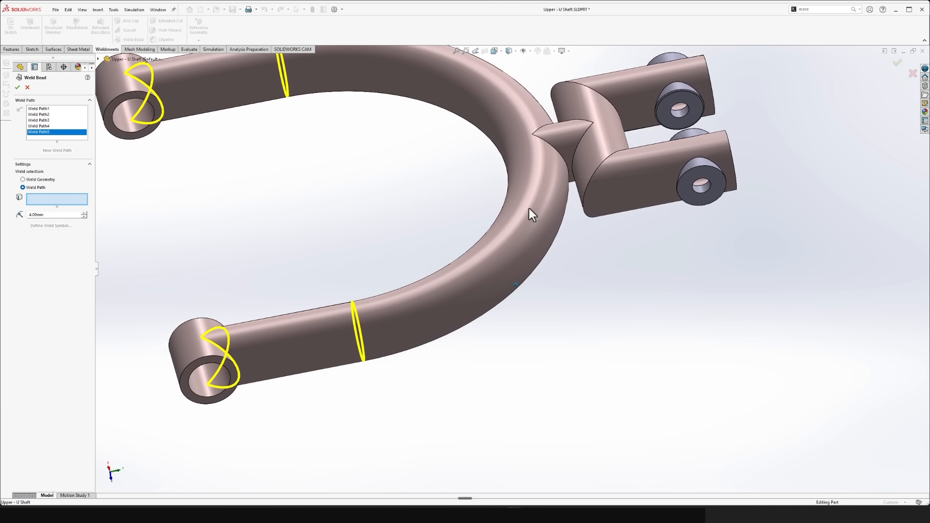
scroll(536, 232, "down", 3)
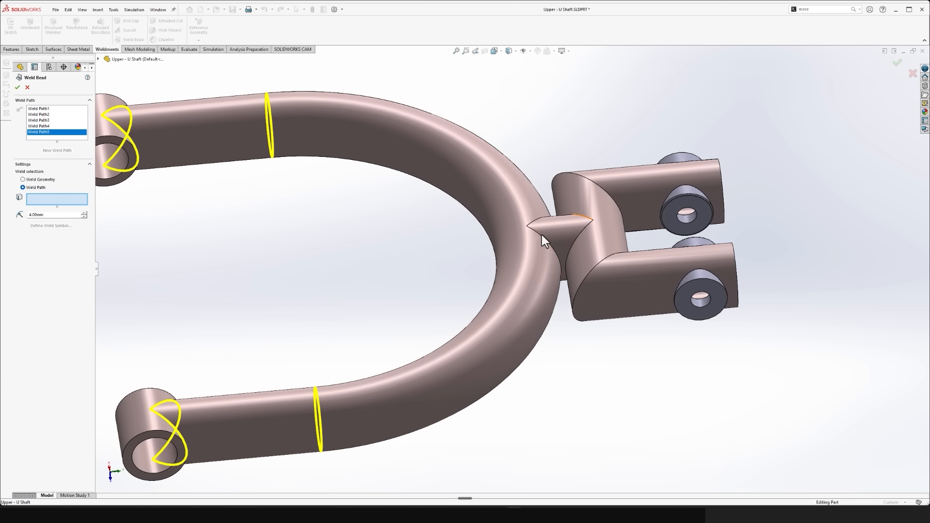
left_click(539, 235)
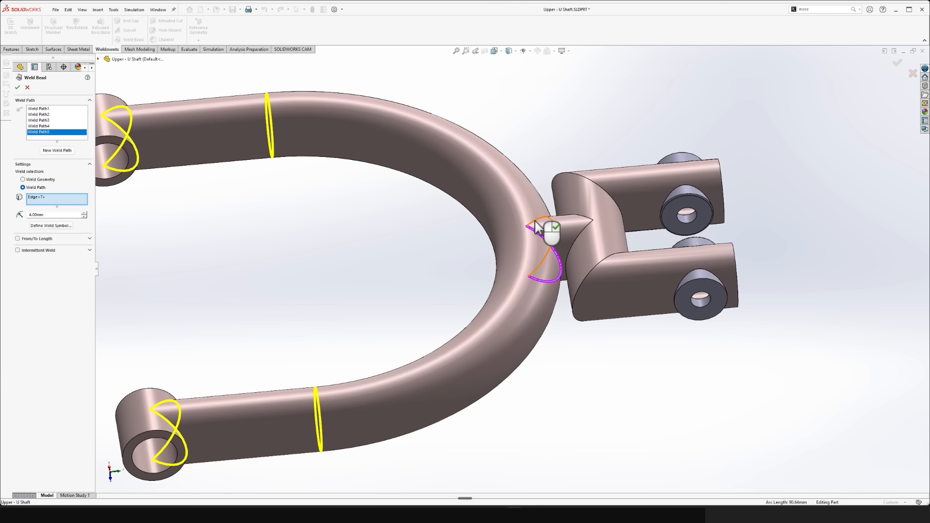
left_click(62, 153)
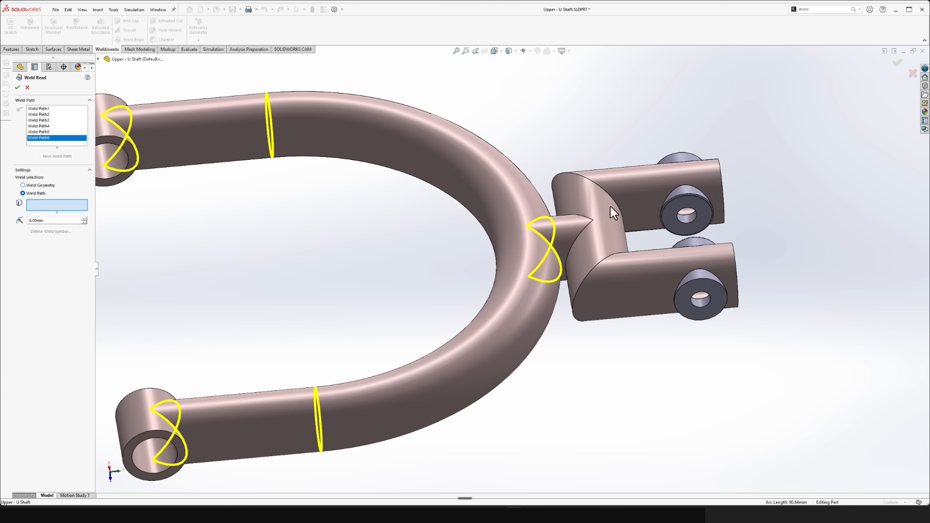
left_click(580, 233)
left_click(578, 218)
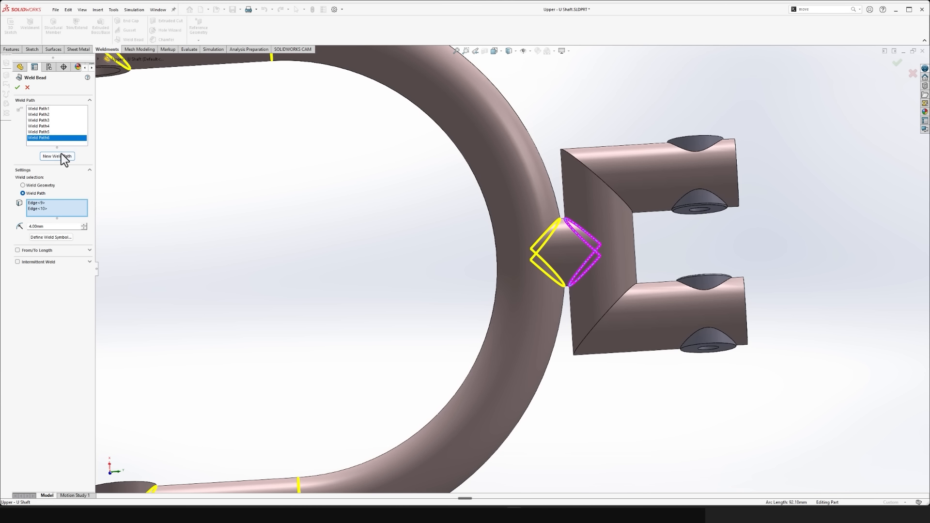
- Add a separate weld path on each mitred corner edge where the fork arms meet the crossbar
left_click(61, 154)
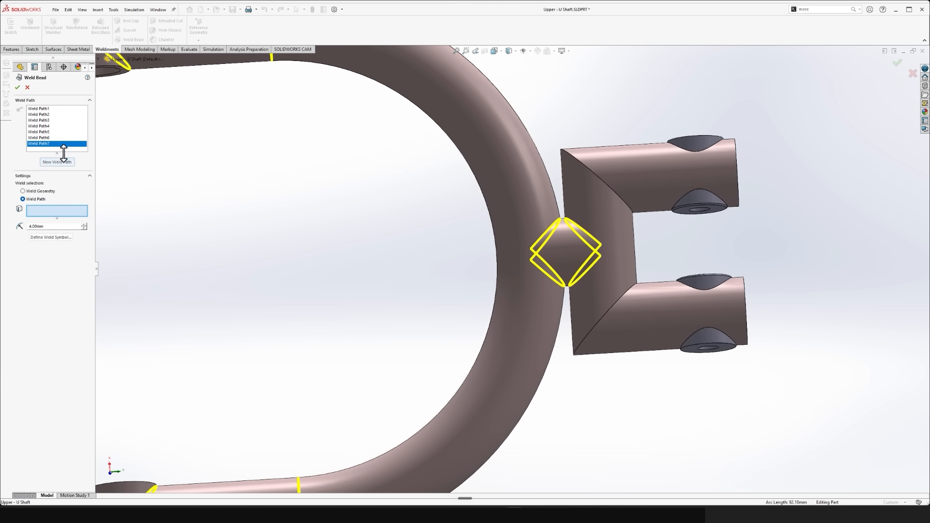
left_click(619, 196)
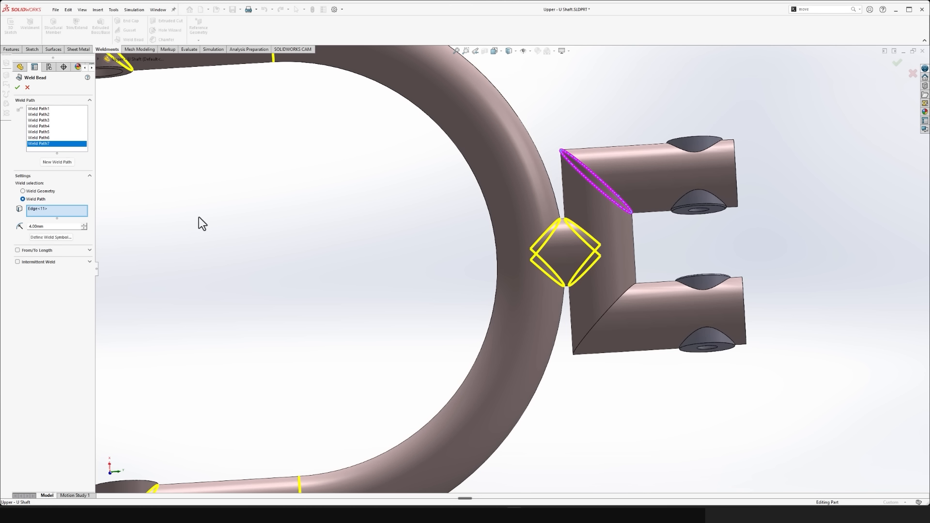
left_click(63, 163)
left_click(627, 291)
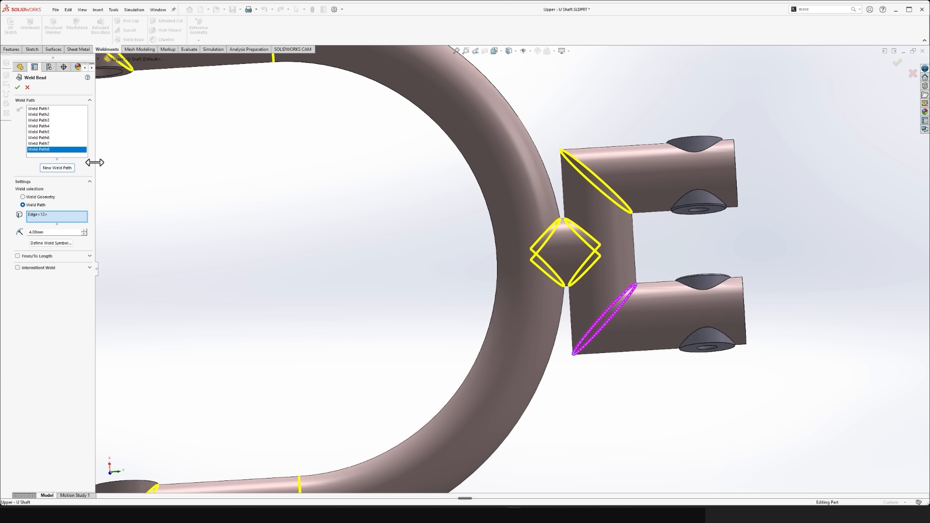
- Add four weld paths around the base edges of the inner and outer bosses on both fork arms
left_click(57, 168)
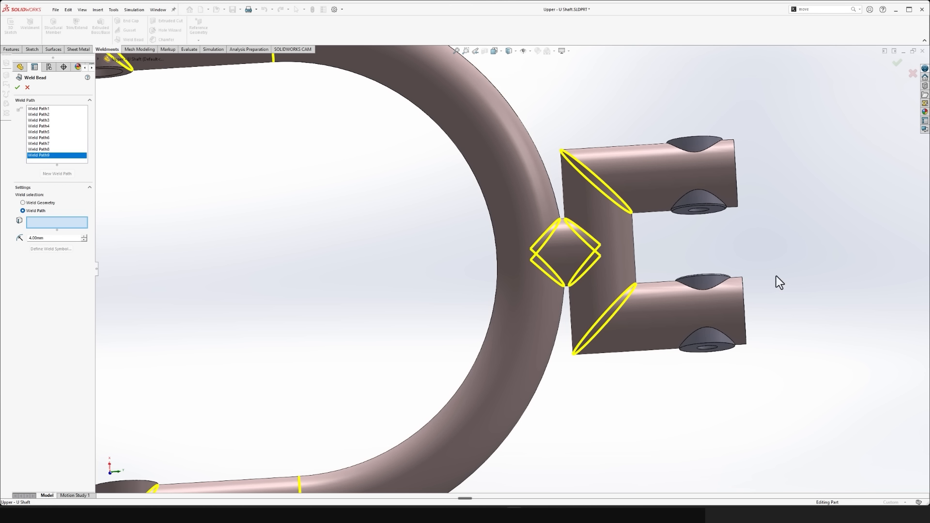
left_click(714, 287)
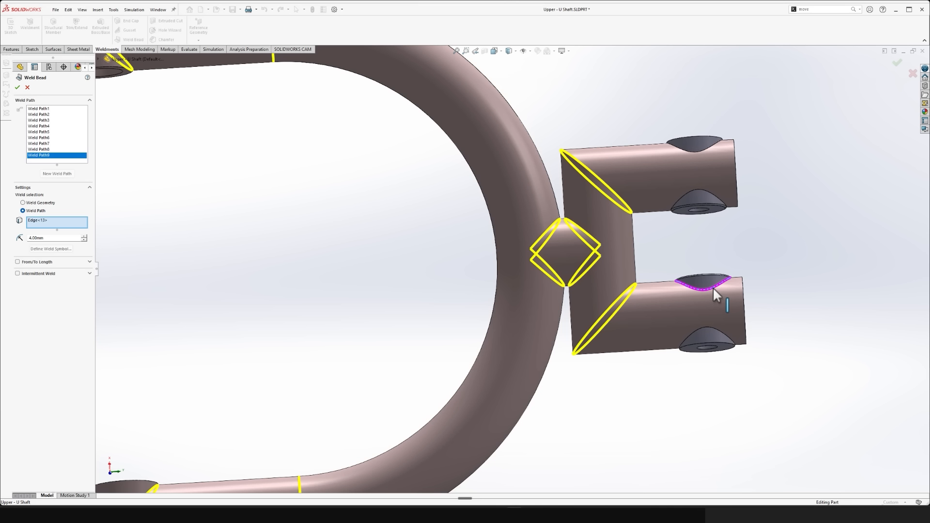
left_click(57, 173)
left_click(706, 197)
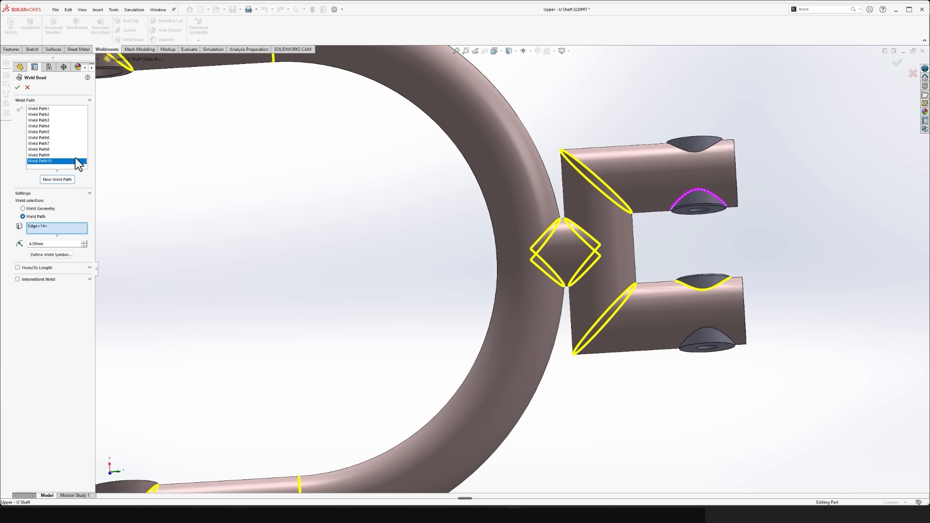
left_click(58, 180)
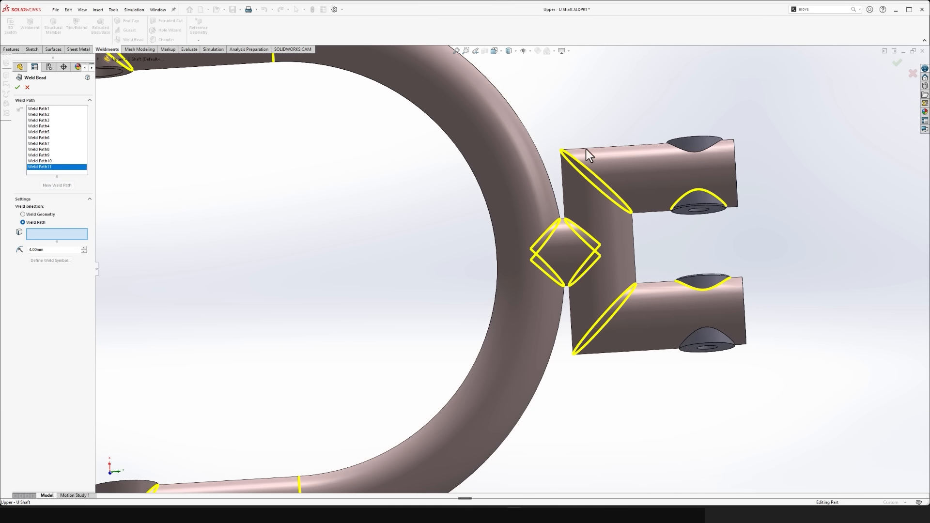
left_click(702, 150)
left_click(57, 185)
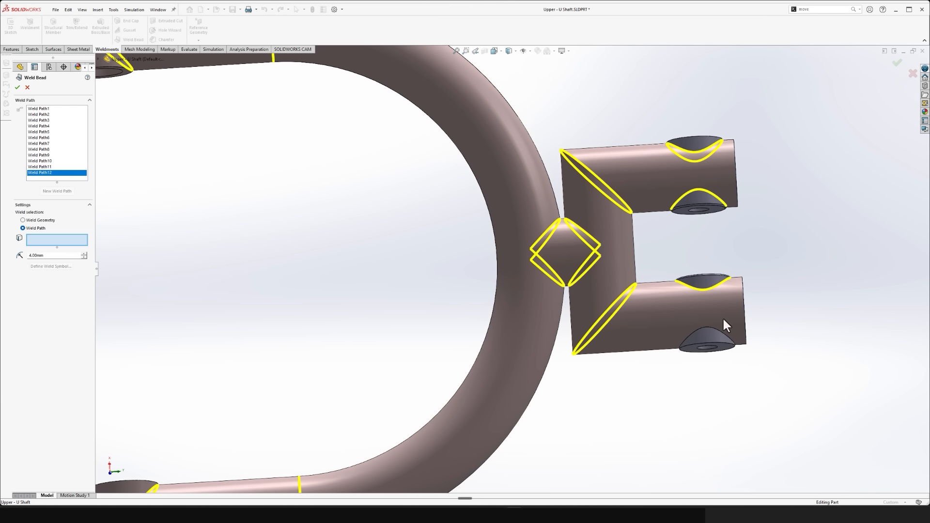
left_click(712, 326)
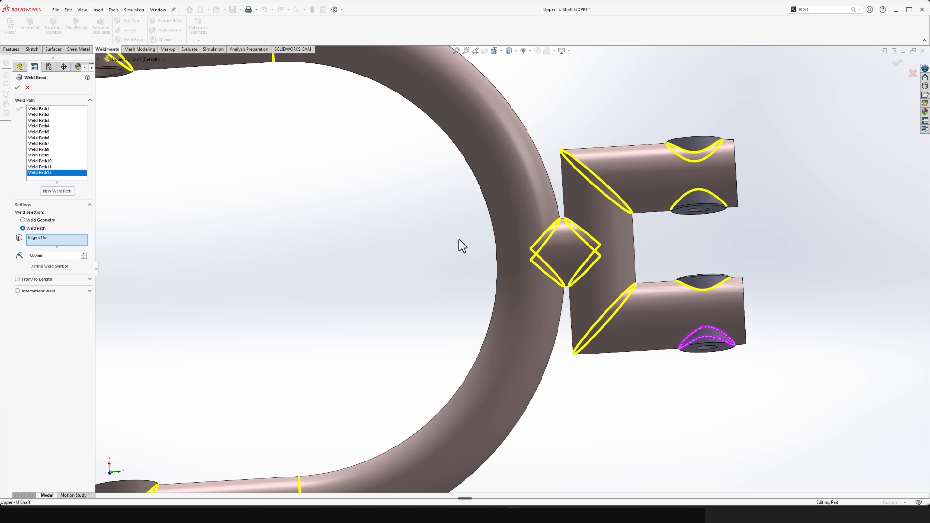
- Create the weld beads, proceeding without the empty last path, and save the Upper - U Shaft part
left_click(57, 191)
scroll(569, 267, "up", 5)
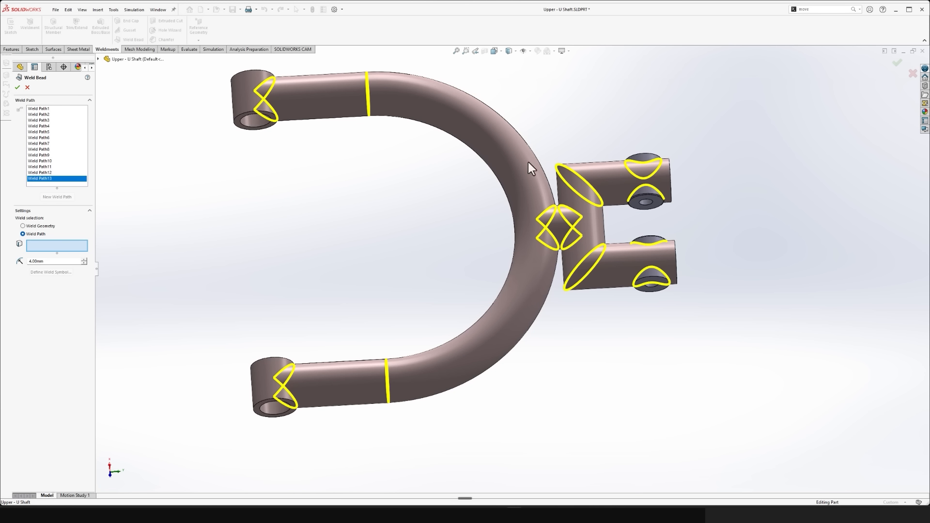
left_click(18, 87)
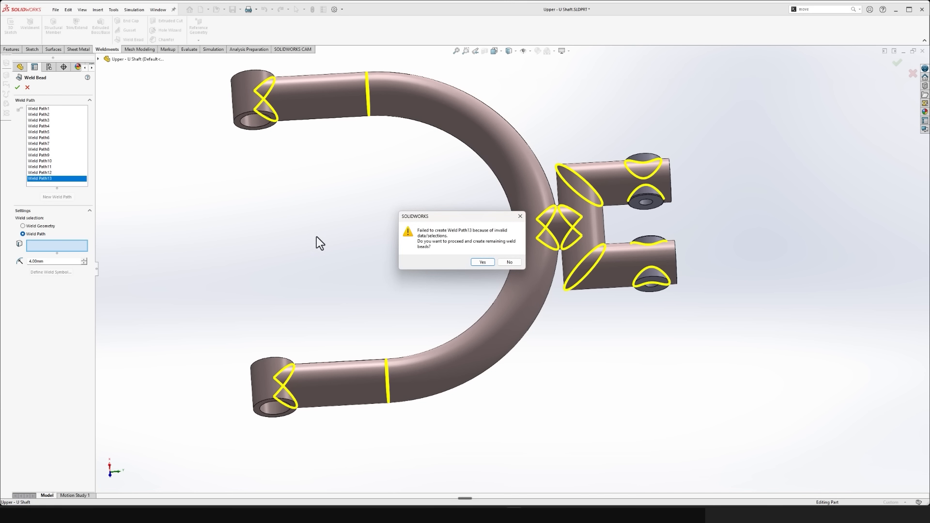
left_click(482, 262)
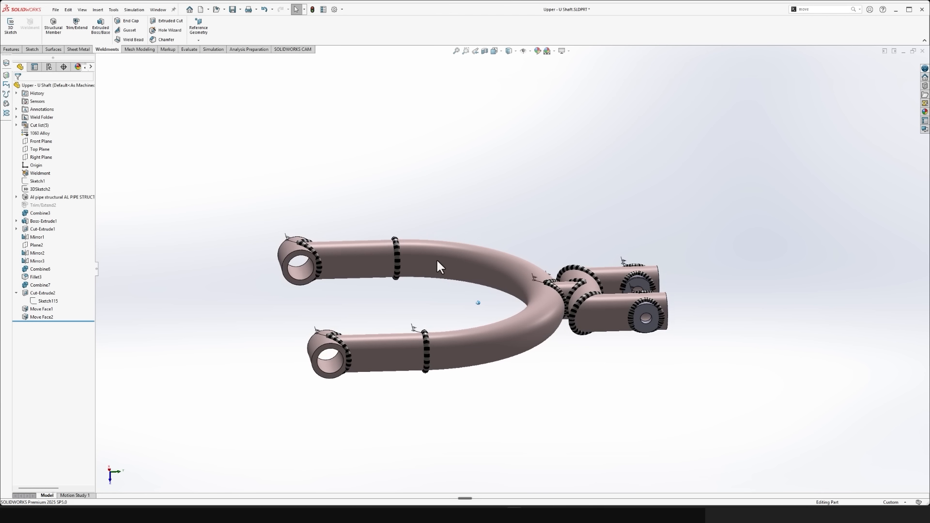
key("ctrl+s")
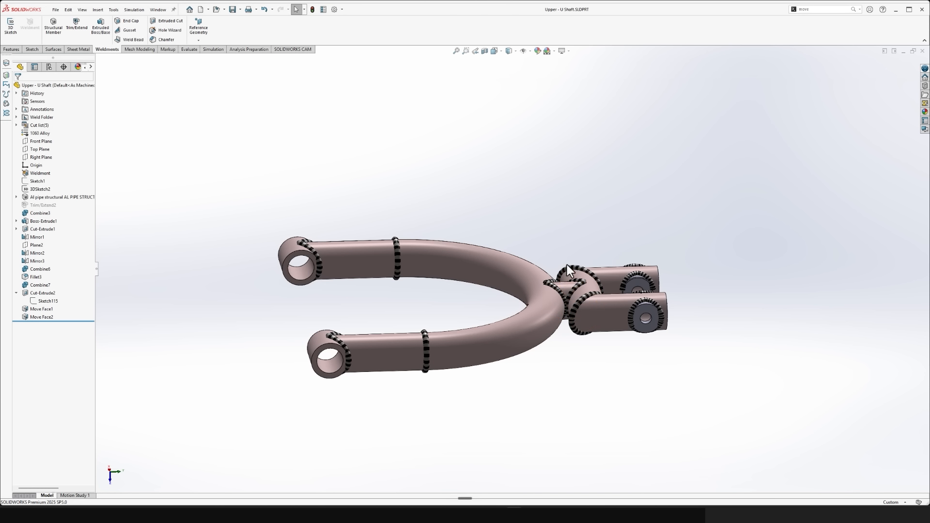
- Return to the actual-assembly-per-episode assembly and run Interference Detection on the whole assembly
key("ctrl+Tab")
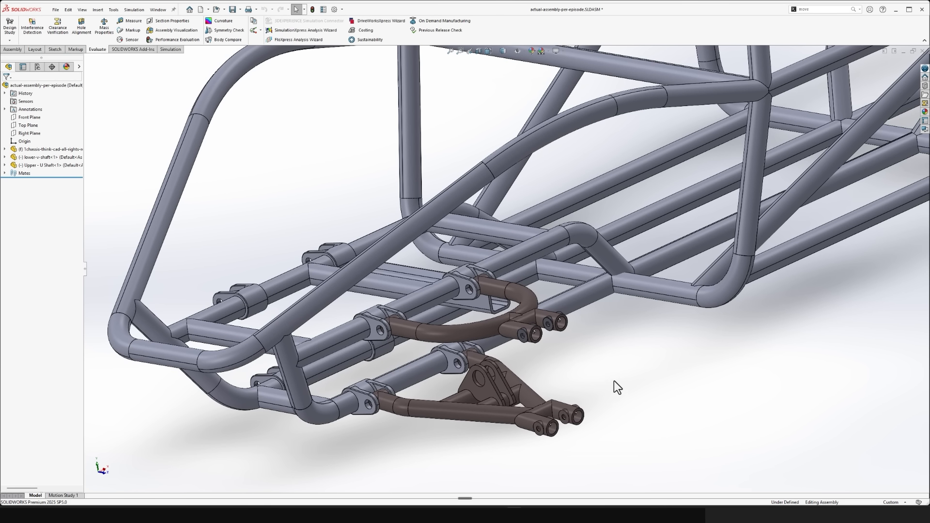
middle_click_drag(614, 381, 570, 361)
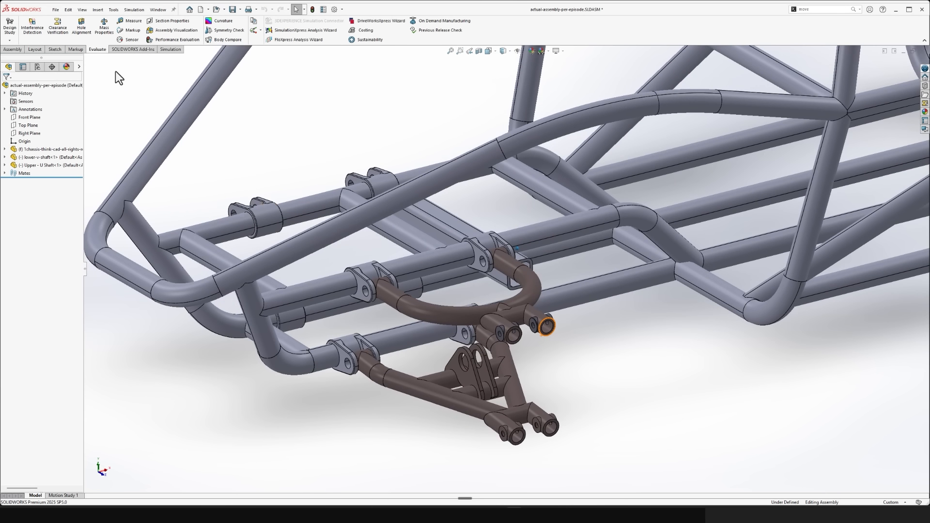
left_click(32, 28)
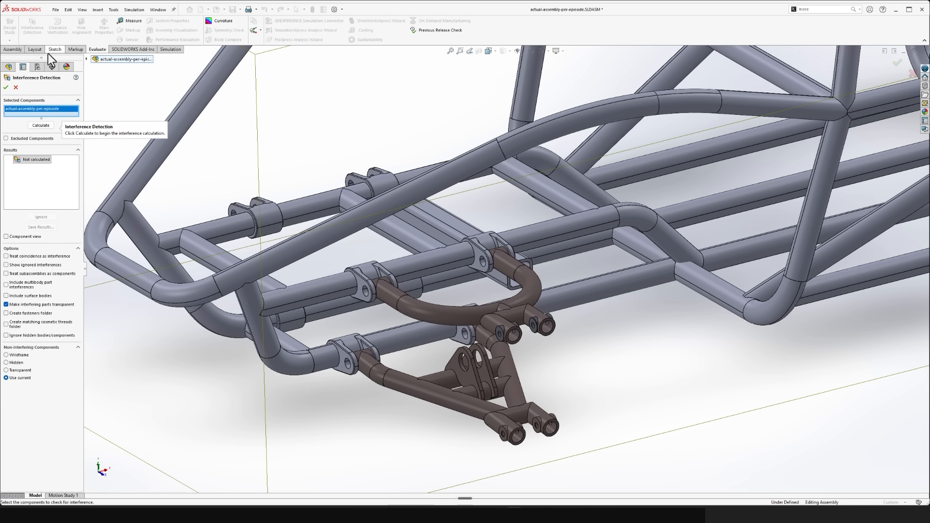
left_click(41, 126)
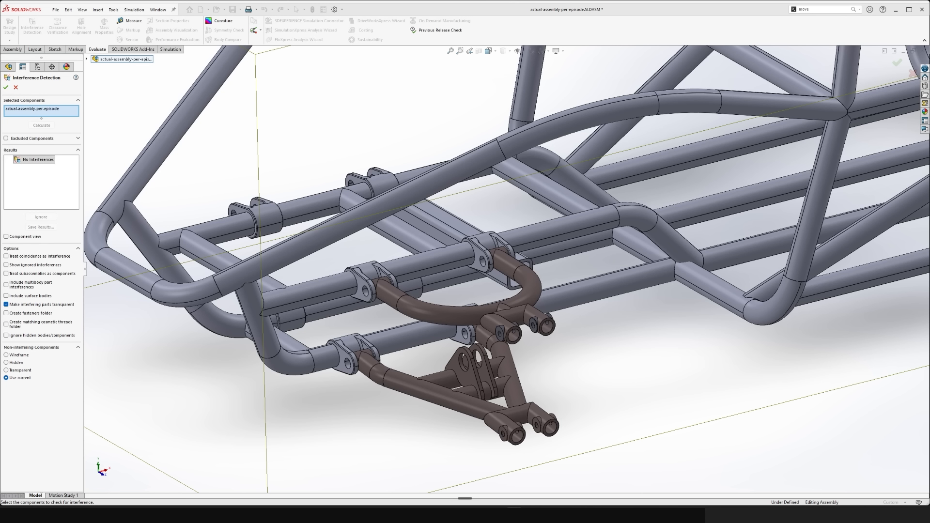
left_click(6, 87)
- Insert the vertical-shaft part from the parts-for-download folder and place it beside the suspension arms' fork ends
middle_click_drag(485, 310, 577, 356)
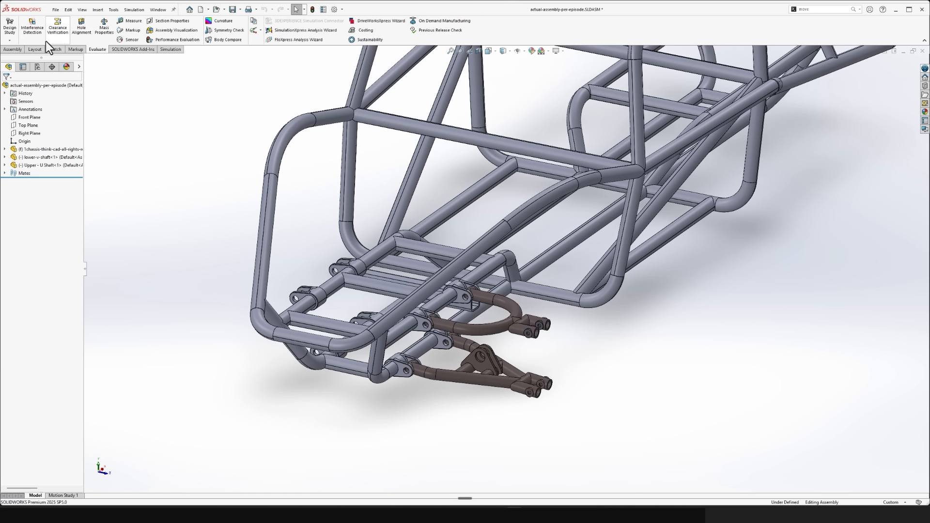
left_click(12, 49)
left_click(41, 30)
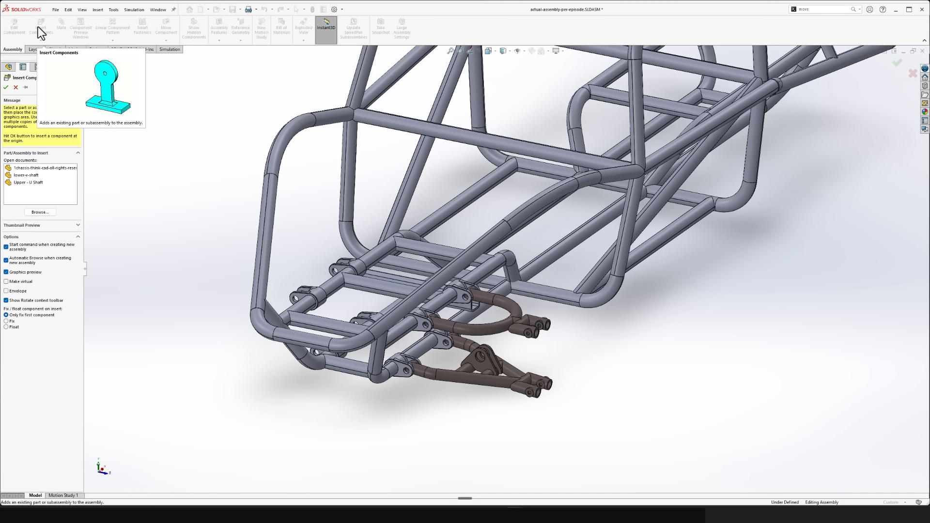
left_click(42, 212)
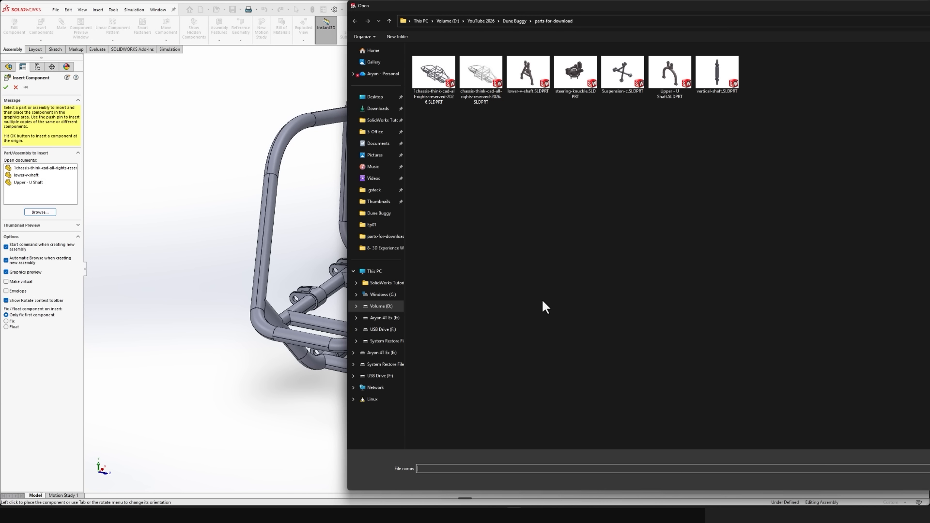
double_click(723, 80)
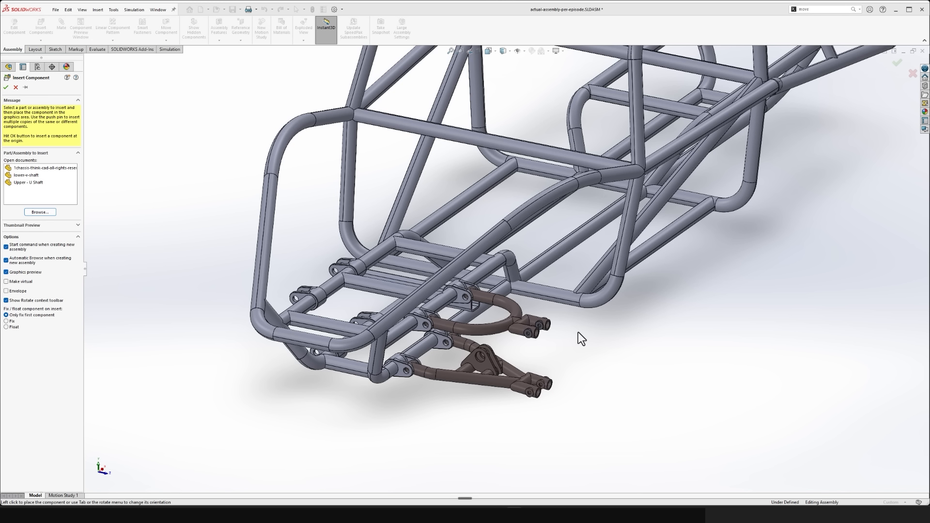
left_click(585, 361)
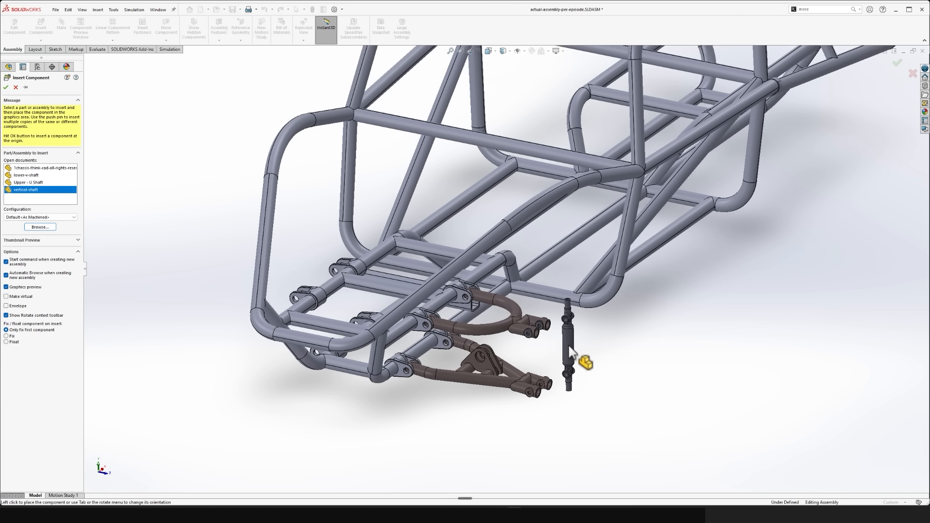
- Move the vertical shaft to the outer ends of the suspension arms, with its upper cross tube between the upper fork arms
scroll(565, 383, "down", 8)
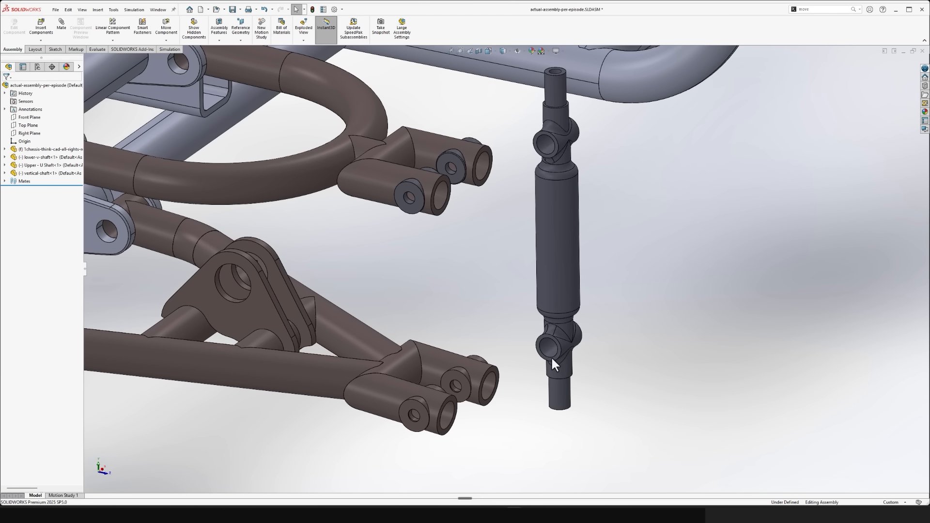
mouse_move(463, 224)
middle_mouse_down()
mouse_move(485, 202)
mouse_move(765, 211)
middle_mouse_up()
left_click_drag(818, 259, 559, 223)
key("ctrl+1")
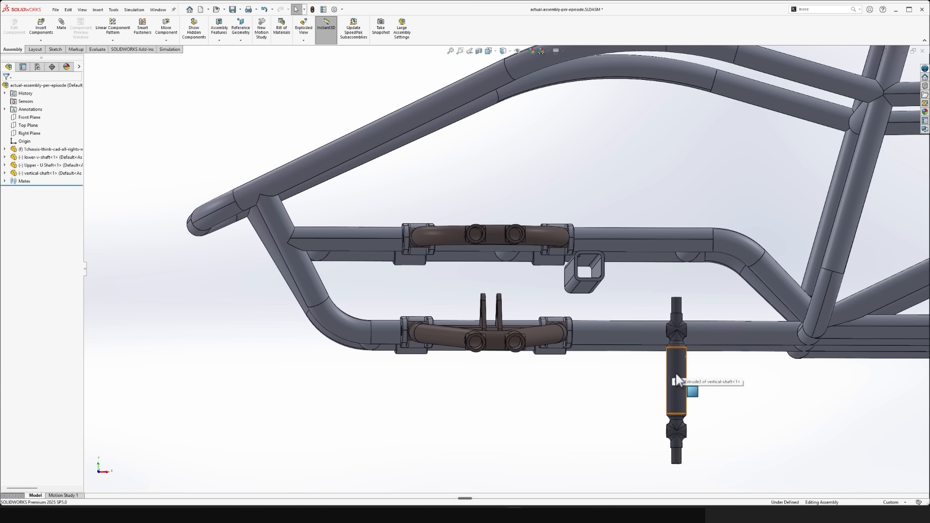
left_click_drag(675, 373, 659, 273)
left_click(682, 391)
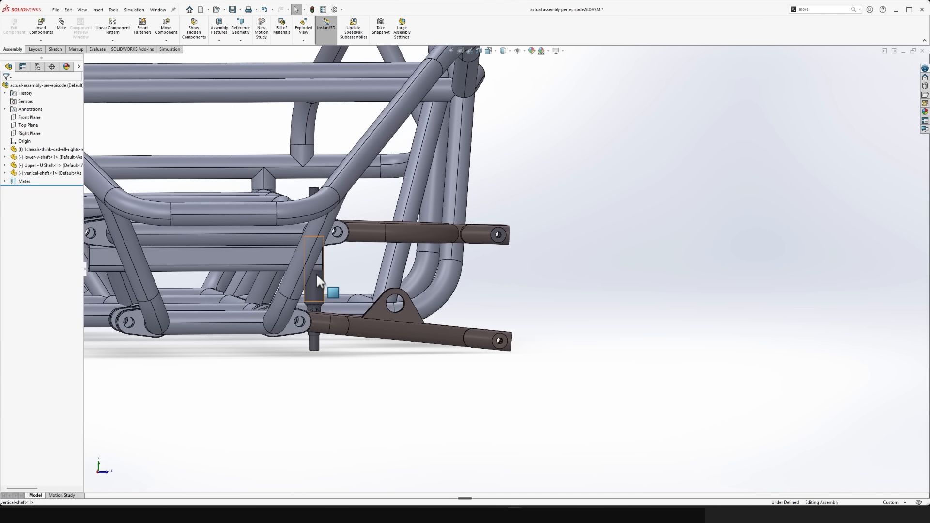
left_click_drag(316, 272, 492, 284)
left_click(604, 323)
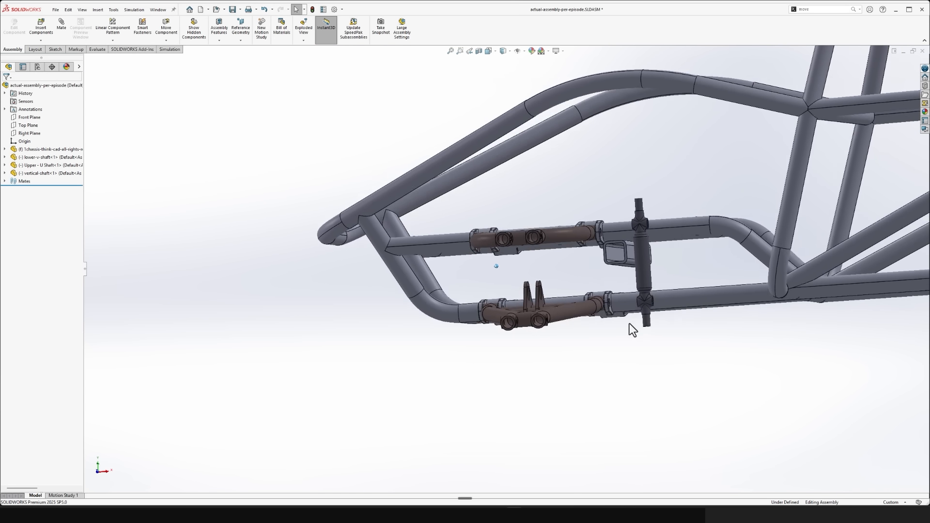
left_click_drag(647, 277, 523, 281)
left_click(580, 366)
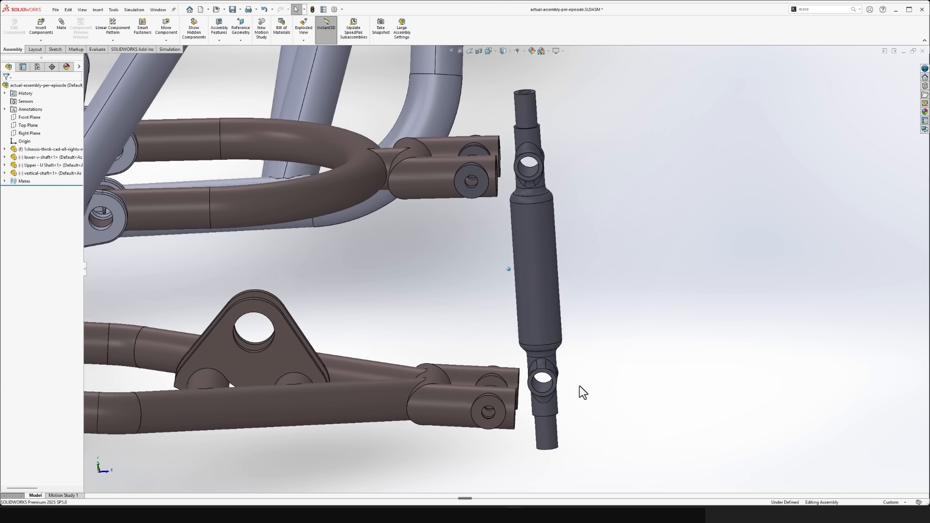
left_click_drag(555, 304, 515, 296)
left_click(656, 335)
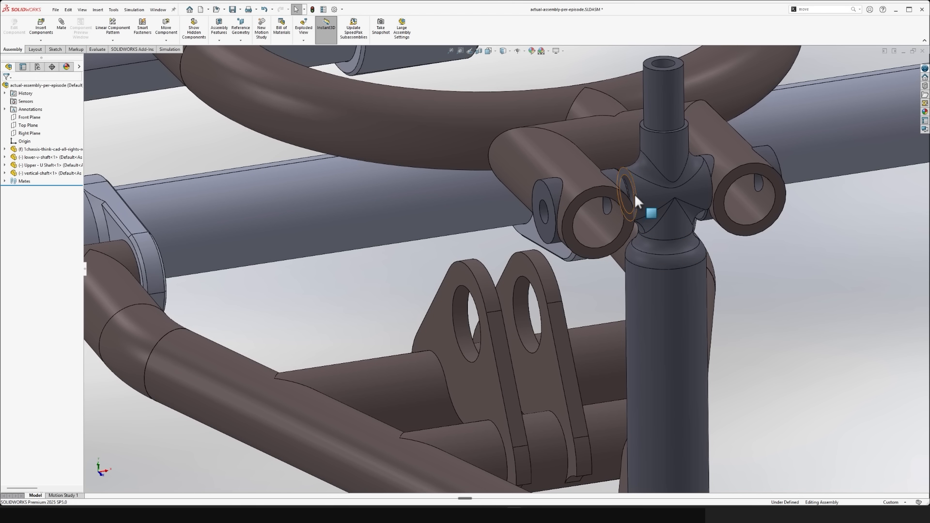
- Mate the vertical shaft's upper cross tube concentric with the pin hole in the Upper - U Shaft's fork arm
left_click(632, 190)
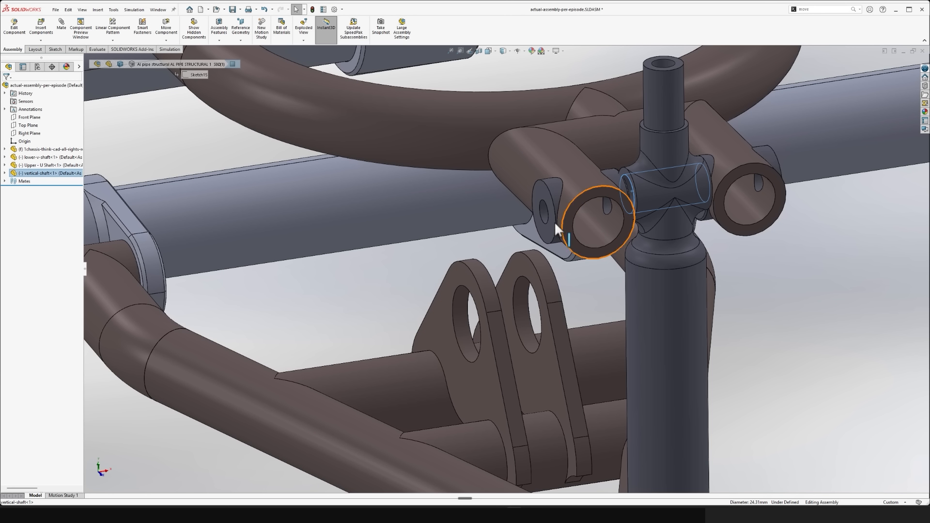
left_click(544, 213, "ctrl")
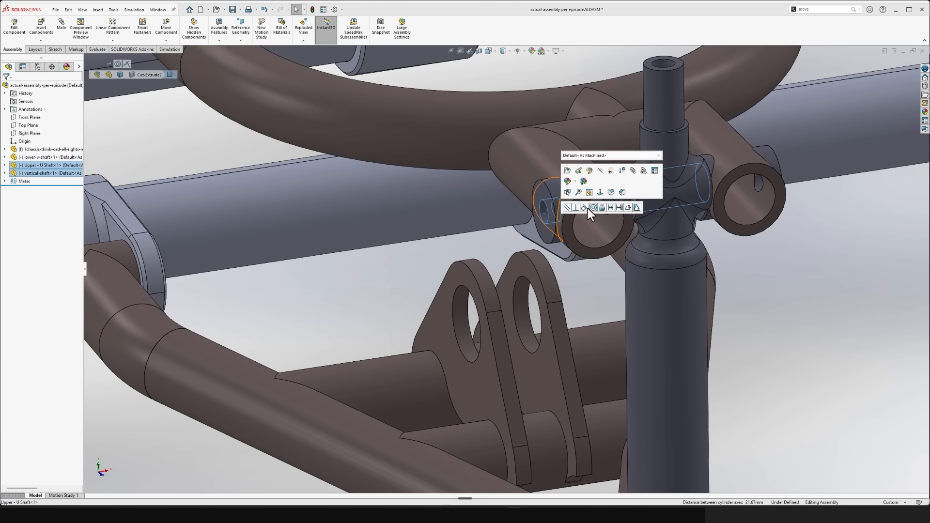
left_click(594, 208)
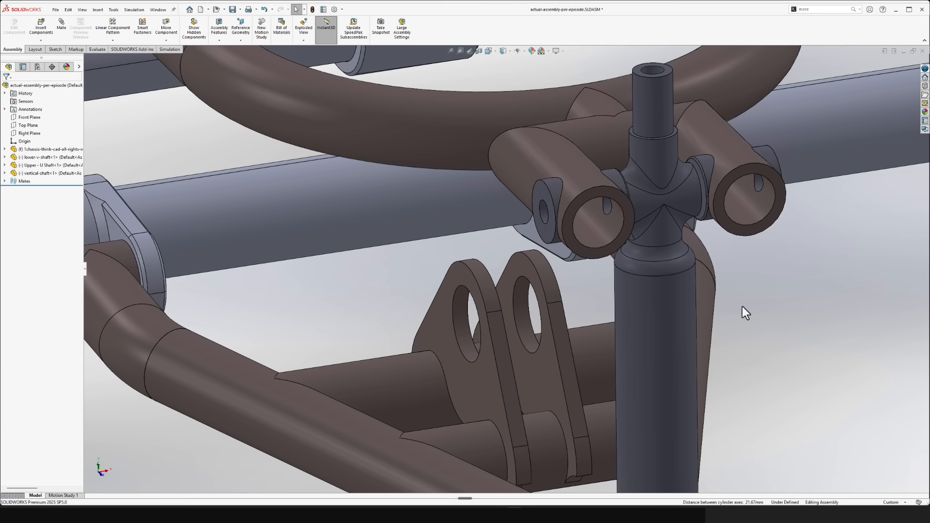
- Pull the vertical shaft clear of the arms and mate its lower cross tube concentric with the lower-v-shaft's fork lug
left_click_drag(652, 320, 705, 279)
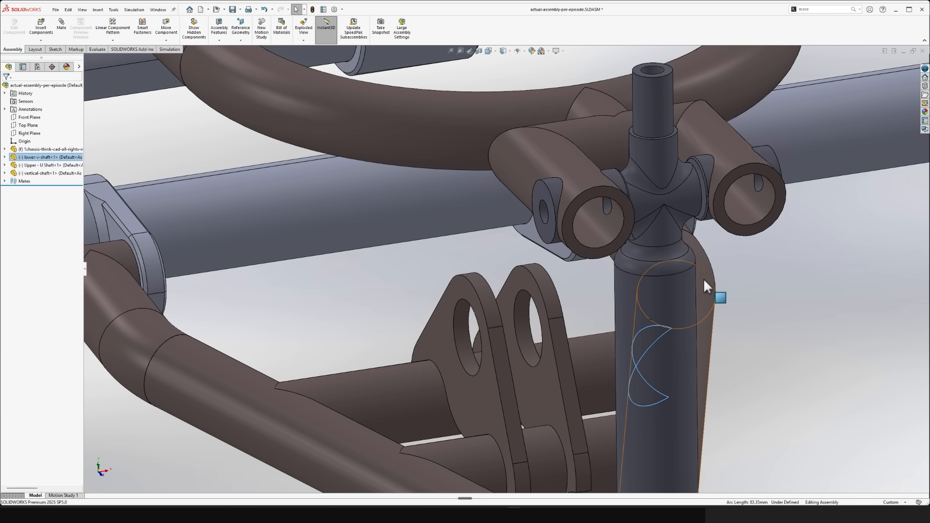
left_click_drag(632, 292, 778, 320)
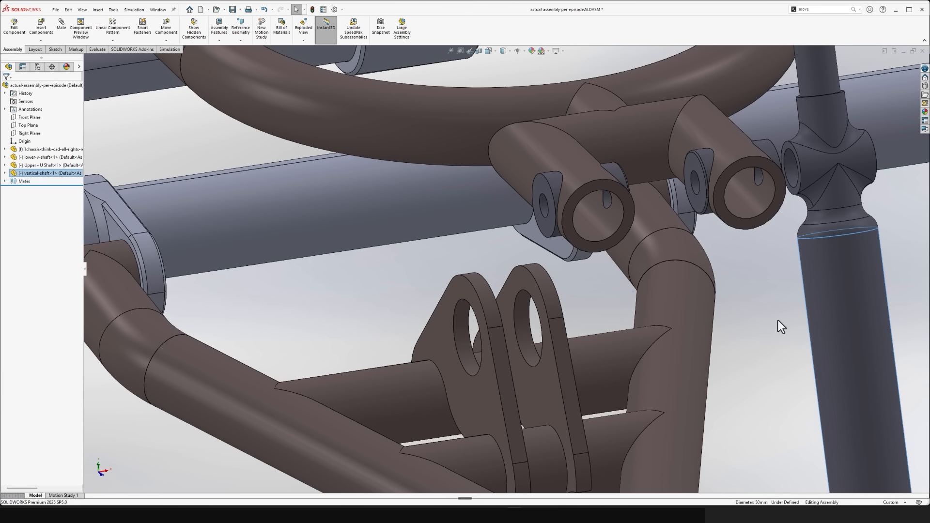
scroll(728, 370, "up", 5)
scroll(592, 431, "down", 5)
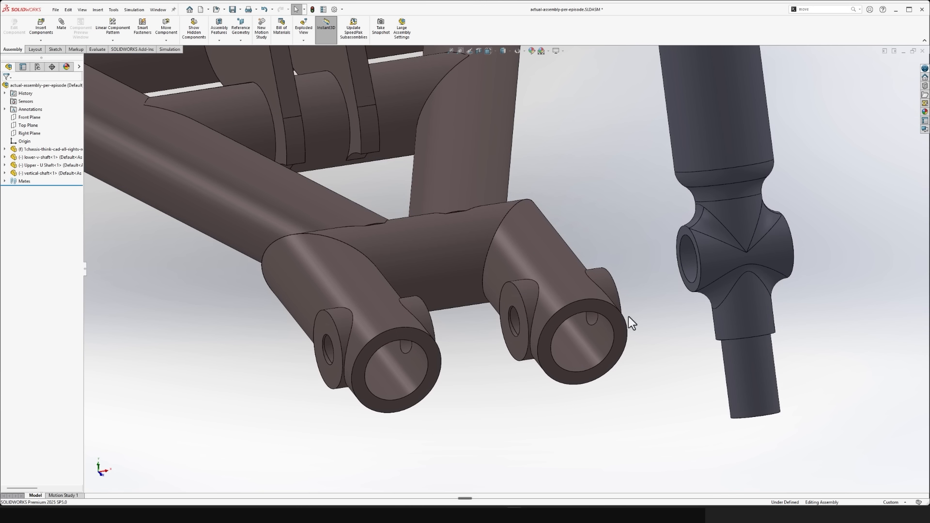
left_click(685, 265)
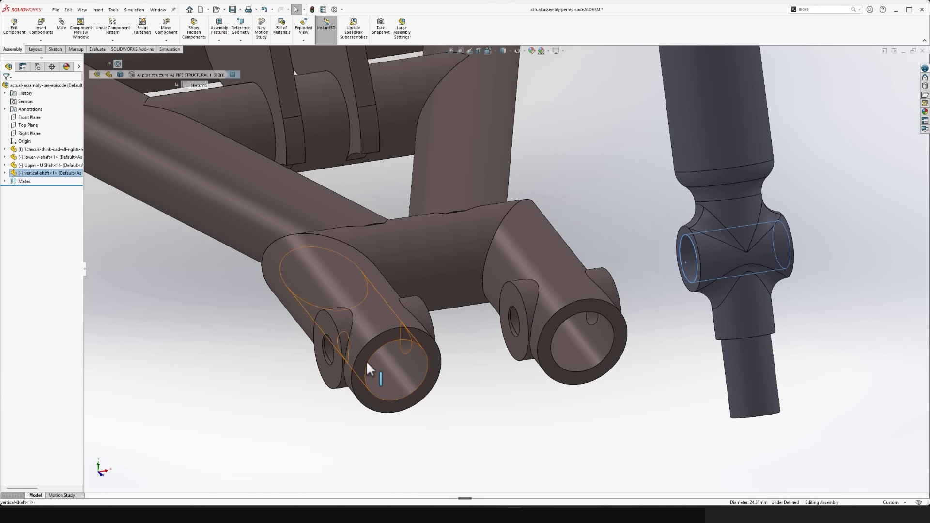
left_click(345, 334, "ctrl")
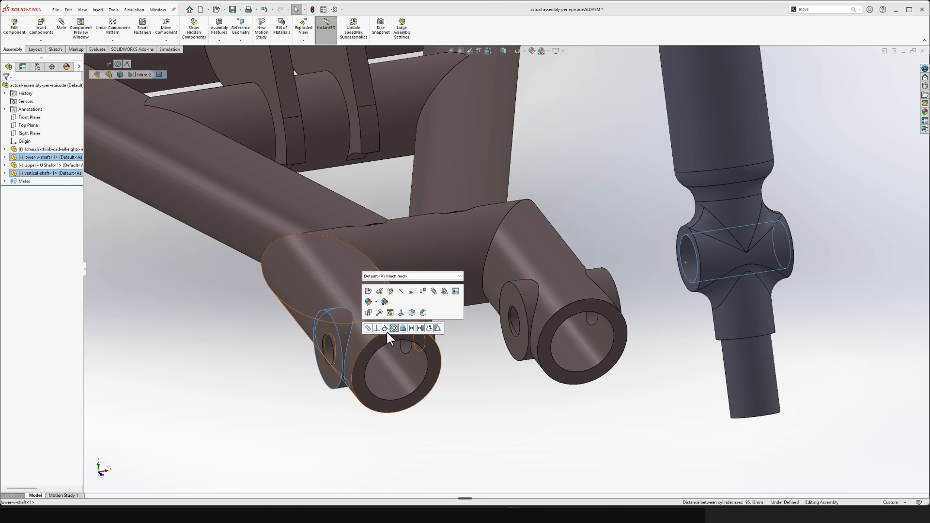
left_click(393, 329)
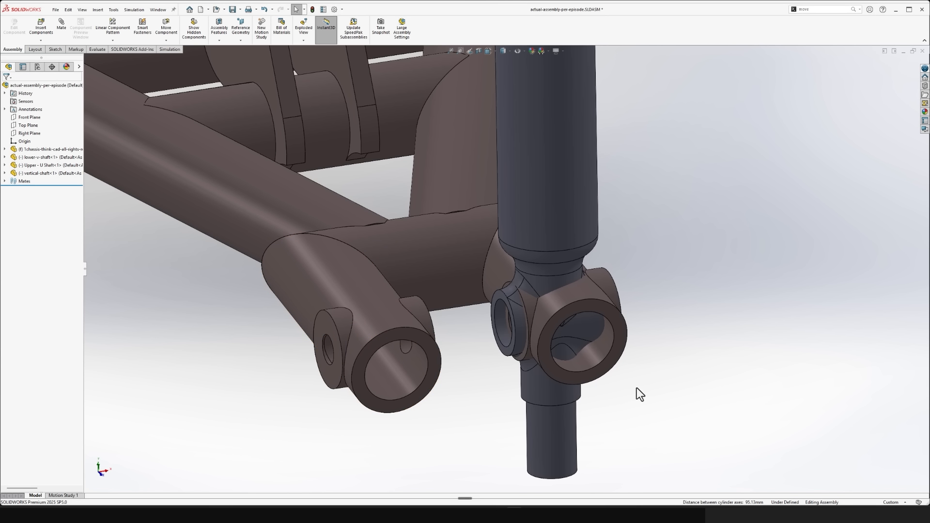
- Mate the end face of the vertical shaft's lower cross tube coincident with the inner lug face of the lower-v-shaft's fork
left_click_drag(552, 211, 689, 224)
left_click(645, 275)
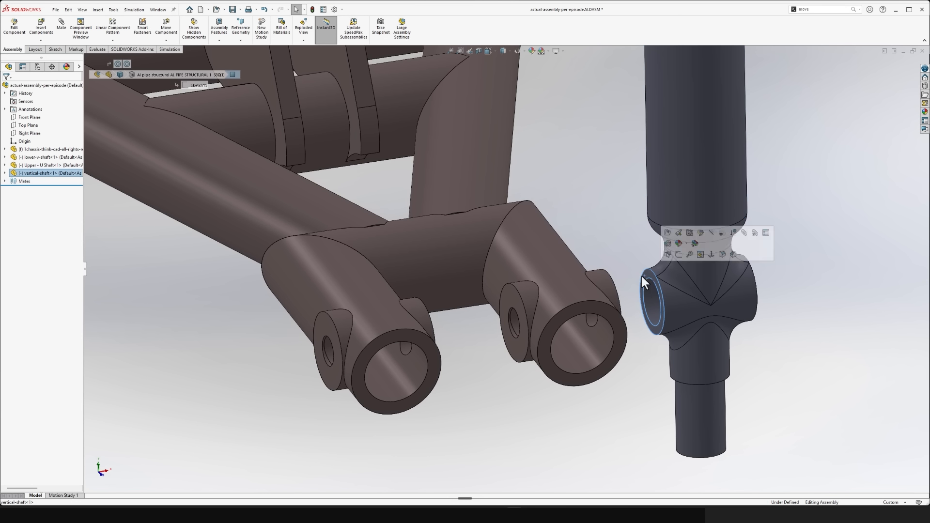
middle_click_drag(642, 274, 398, 319)
left_click(394, 304, "ctrl")
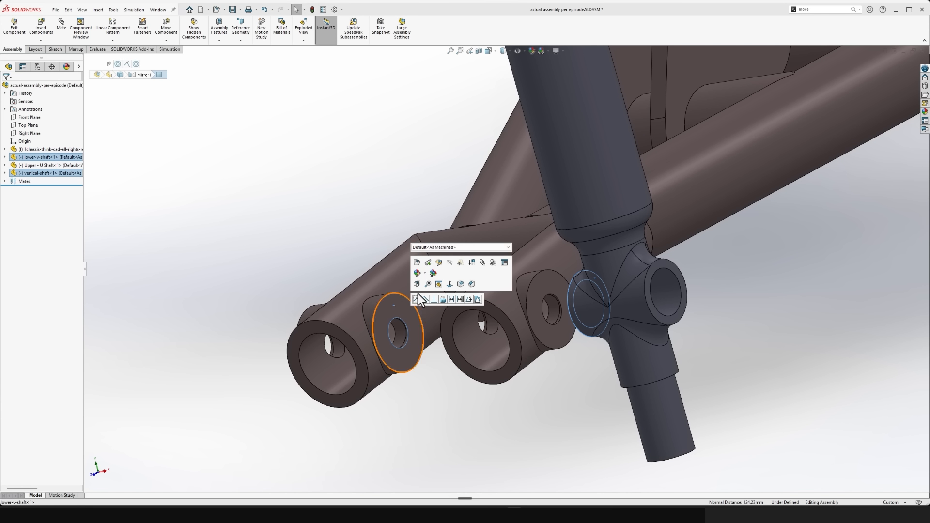
left_click(414, 300)
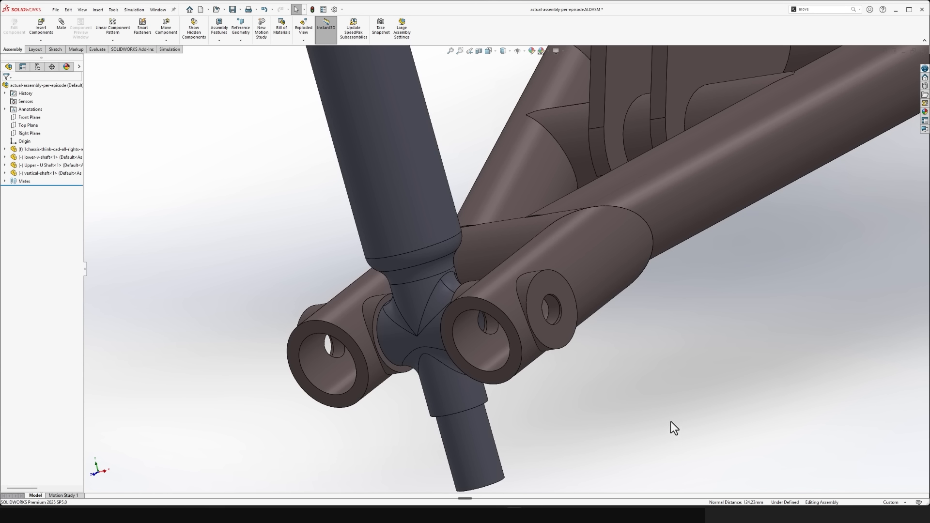
- Run Interference Detection on the whole assembly with the vertical shaft mated between both suspension arms, and close the check
middle_click_drag(618, 423, 598, 410)
left_click_drag(578, 292, 554, 228)
left_click(682, 310)
mouse_move(683, 310)
middle_mouse_down()
mouse_move(708, 304)
mouse_move(630, 295)
middle_mouse_up()
left_click(102, 50)
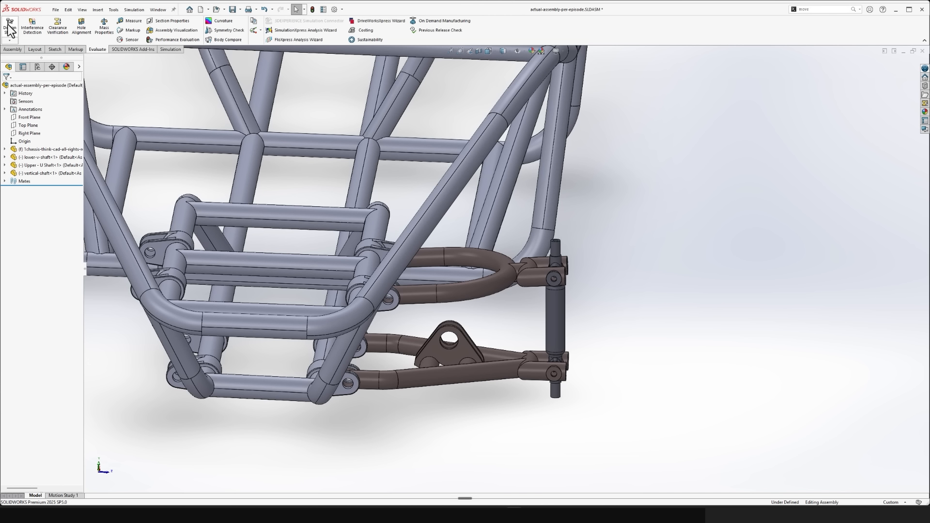
left_click(41, 26)
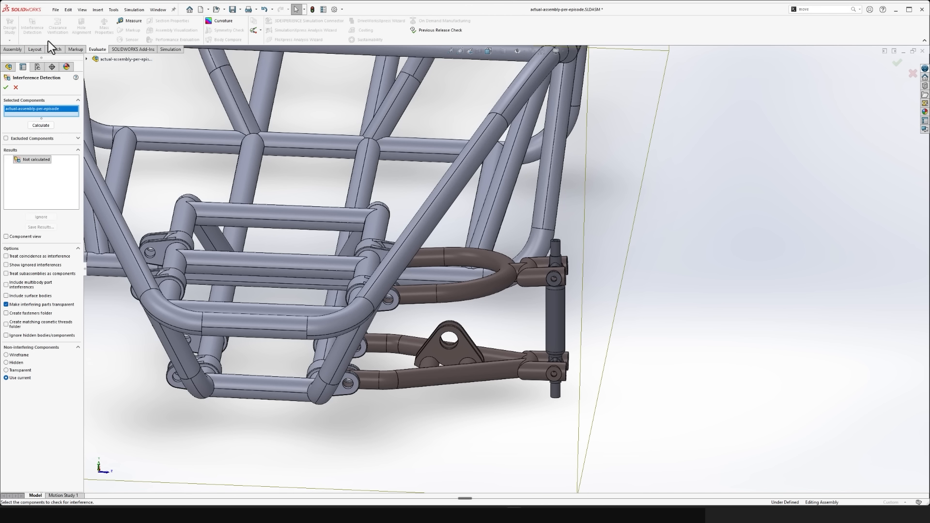
left_click(33, 126)
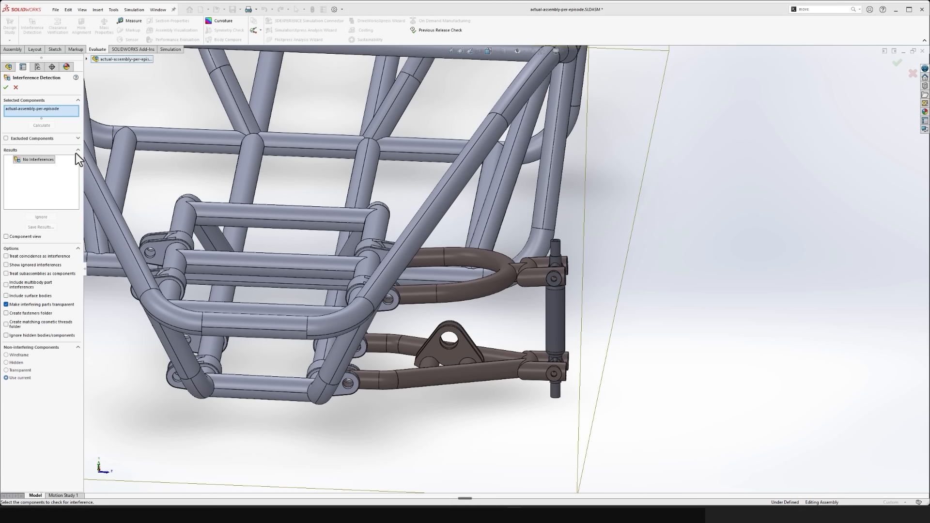
left_click(15, 87)
- Insert the Suspension-c part from the parts-for-download folder and place it near the suspension arms
middle_click_drag(572, 363, 621, 410)
scroll(648, 420, "up", 4)
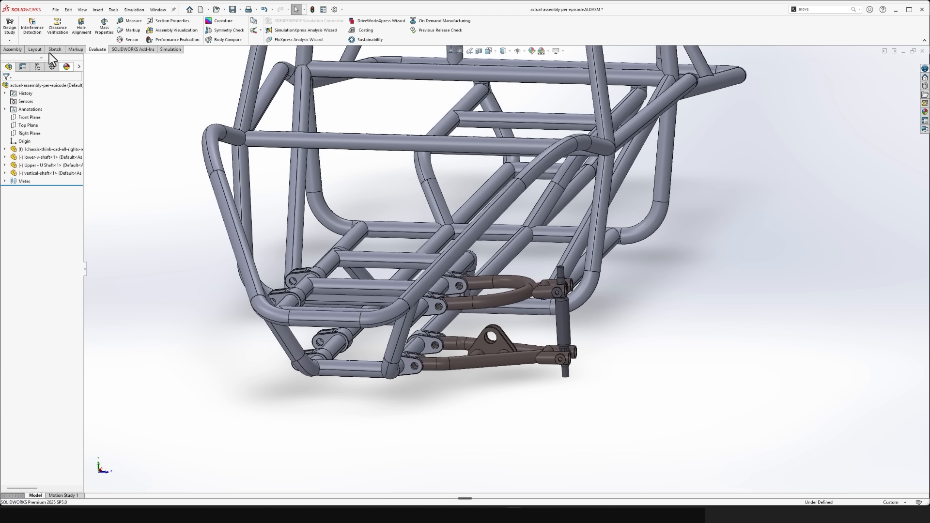
left_click(12, 49)
left_click(41, 29)
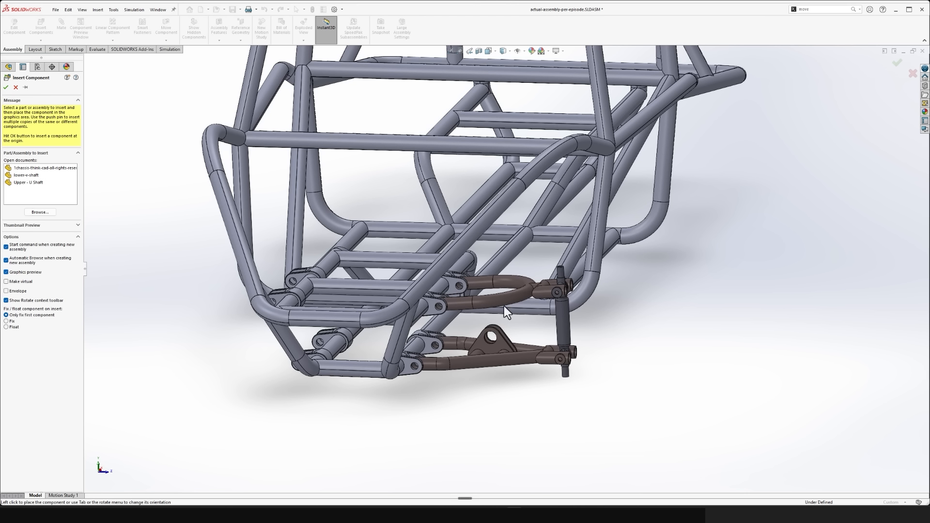
left_click(41, 213)
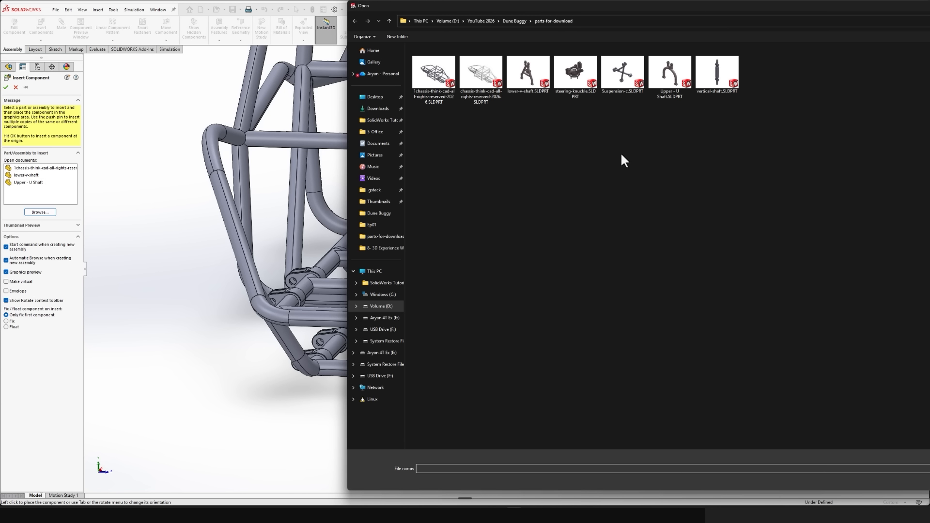
left_click(628, 79)
double_click(626, 76)
left_click(679, 325)
- Move the Suspension-c part outward into free space, clear of the chassis and the suspension arms
middle_click_drag(679, 325, 615, 318)
left_click_drag(615, 318, 499, 263)
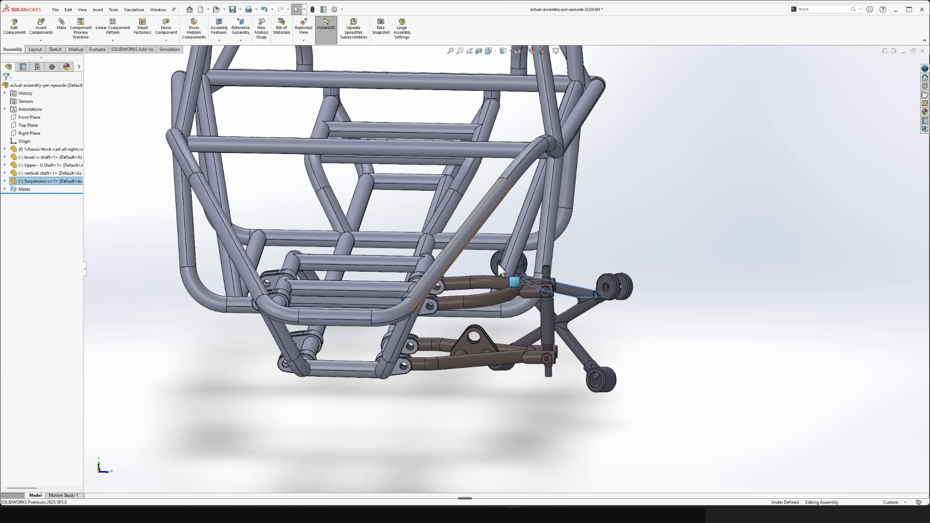
left_click_drag(586, 308, 781, 260)
left_click(824, 278)
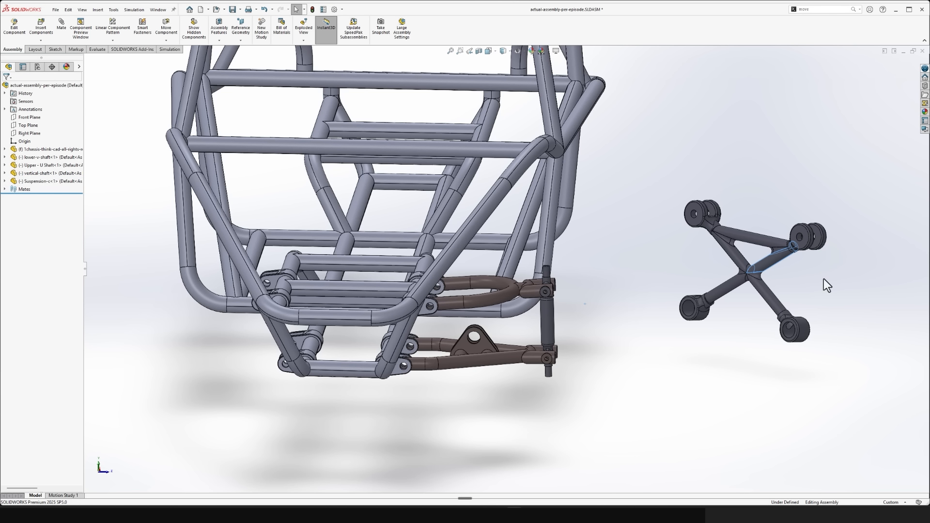
- Examine the Suspension-c part's end collars, disc-shaped lugs and the joints where its pipes meet them
scroll(824, 282, "down", 1)
scroll(824, 283, "down", 10)
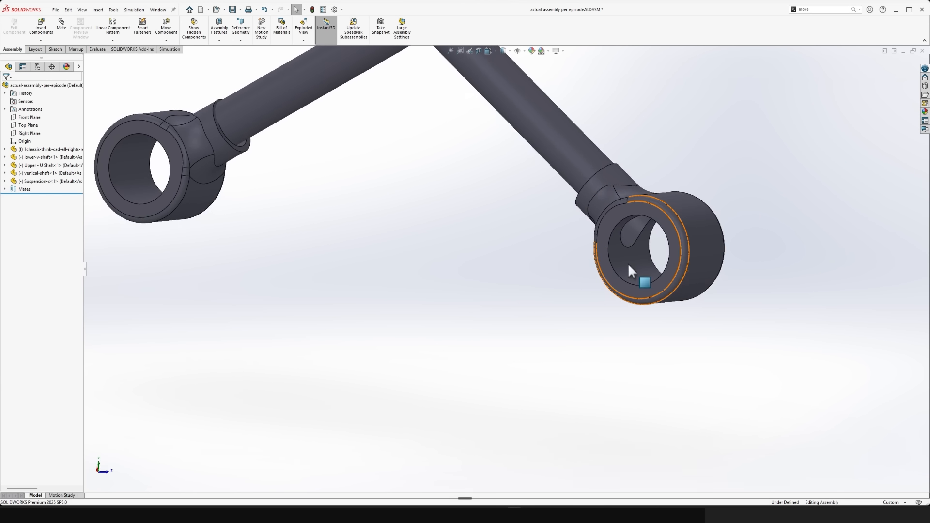
middle_click_drag(530, 251, 545, 255, "ctrl")
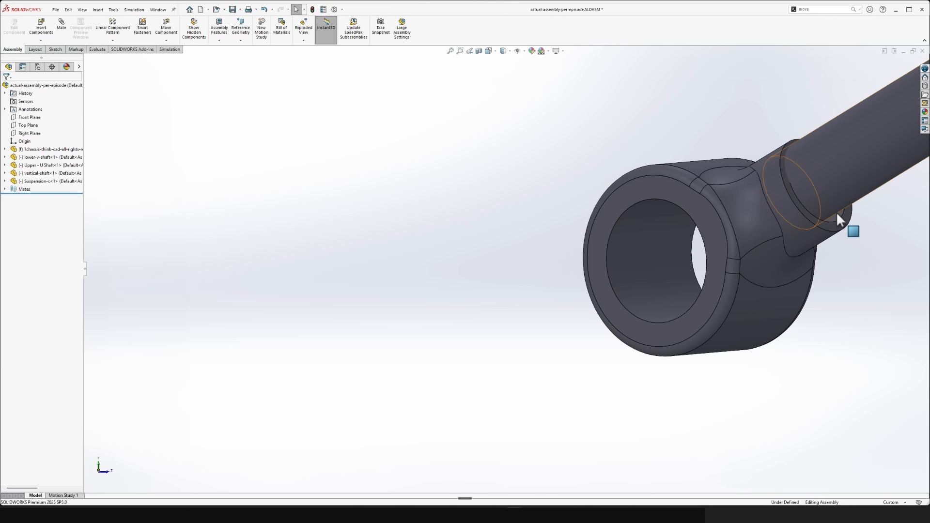
left_click(836, 218)
left_click(825, 199)
left_click(831, 260)
left_click(839, 213)
left_click(853, 309)
scroll(854, 310, "up", 5)
middle_click_drag(853, 310, 767, 310)
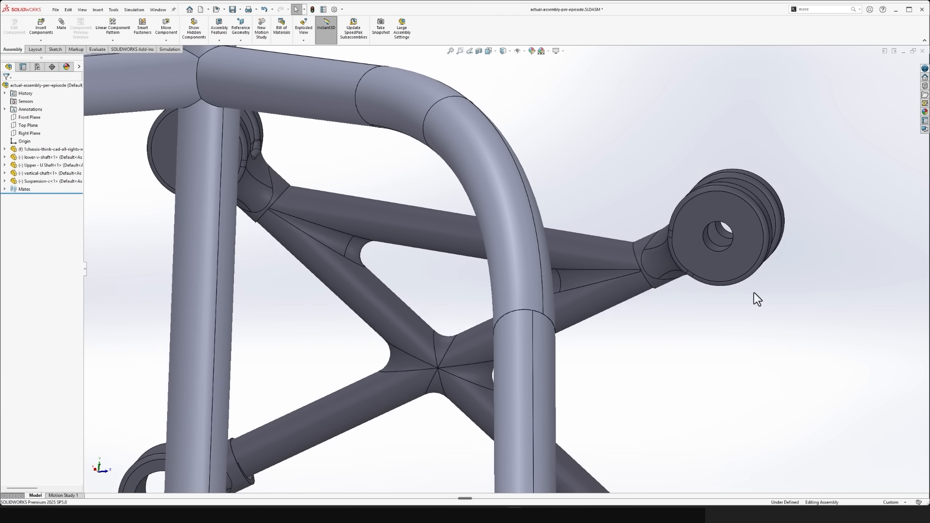
scroll(743, 313, "down", 8)
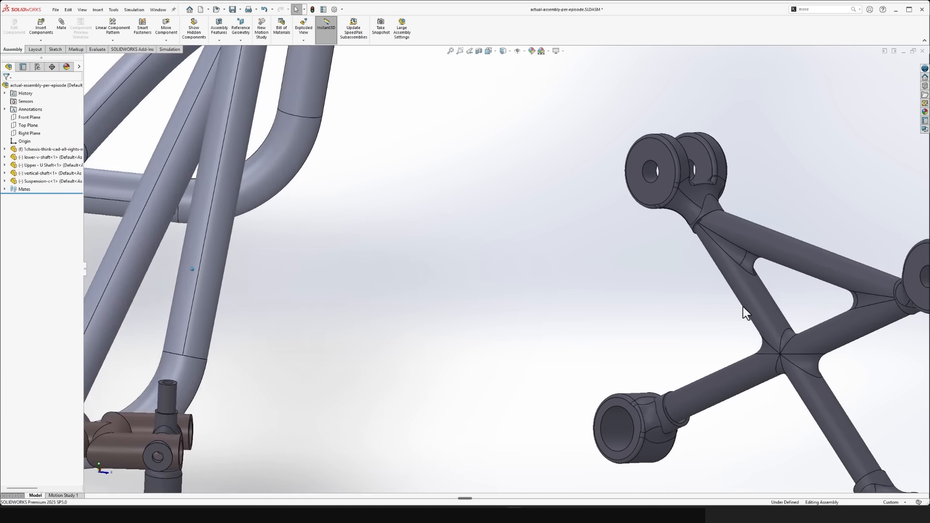
middle_click_drag(682, 310, 615, 234)
left_click(615, 235)
left_click(519, 315)
scroll(519, 315, "up", 10)
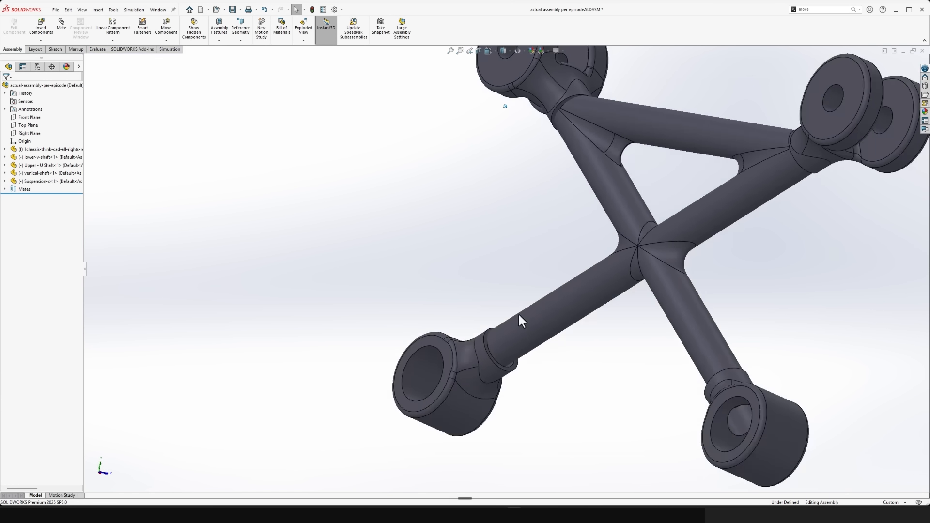
middle_click_drag(519, 315, 739, 271)
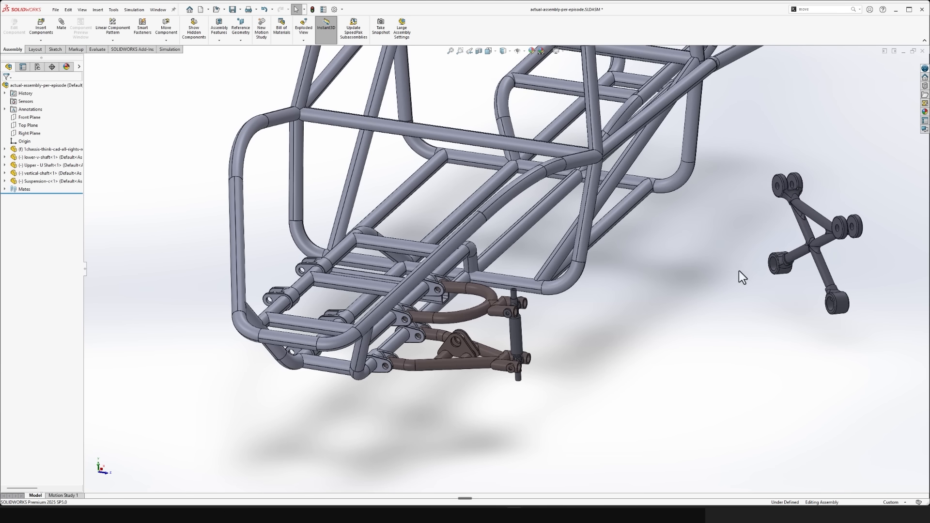
- Open the Suspension-c part in its own window and inspect the bodies in its cut list
left_click(815, 212)
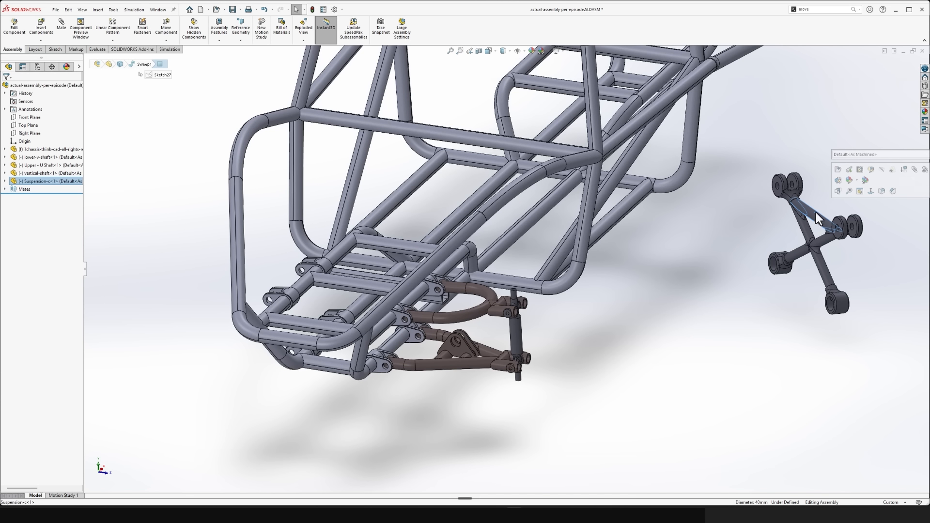
left_click(839, 170)
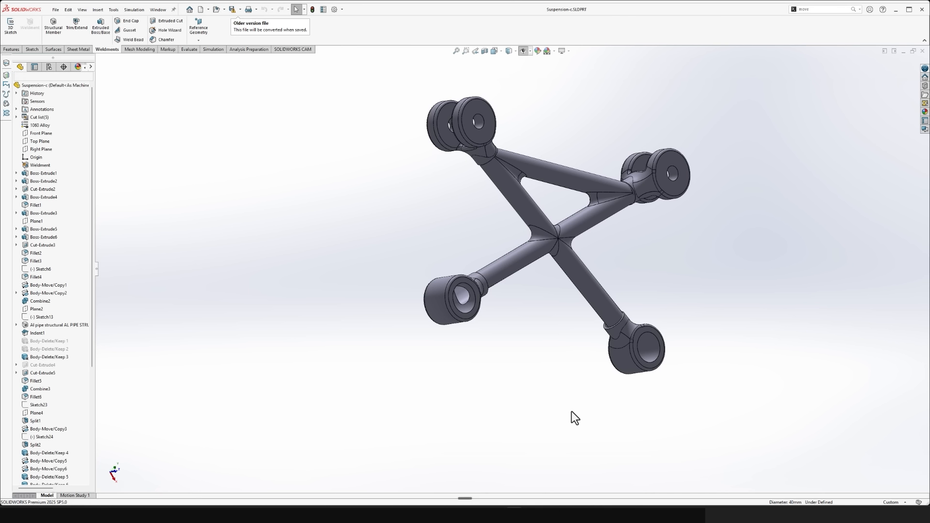
middle_click_drag(572, 411, 579, 407)
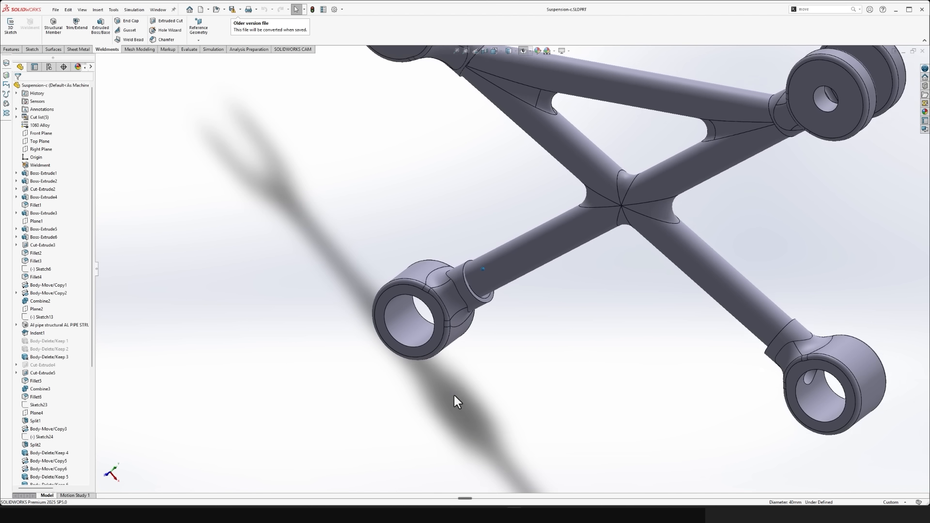
left_click(34, 118)
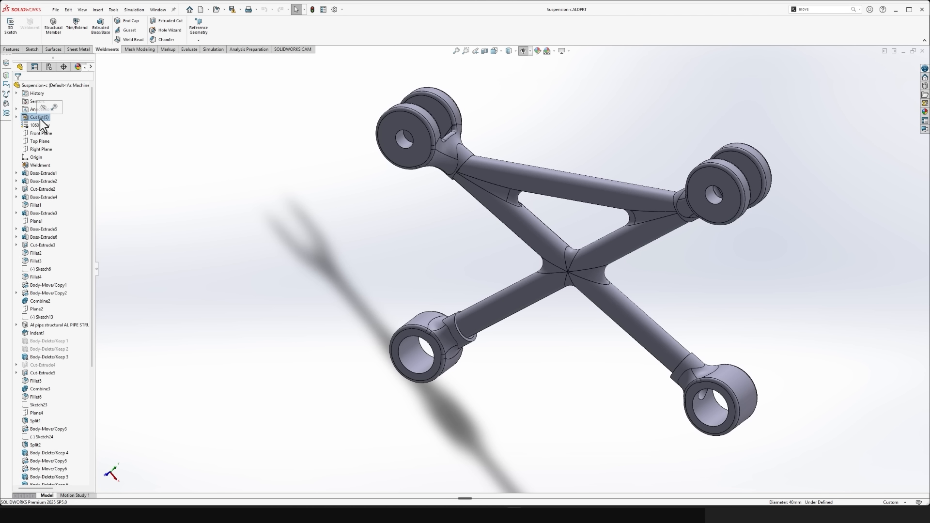
left_click(16, 118)
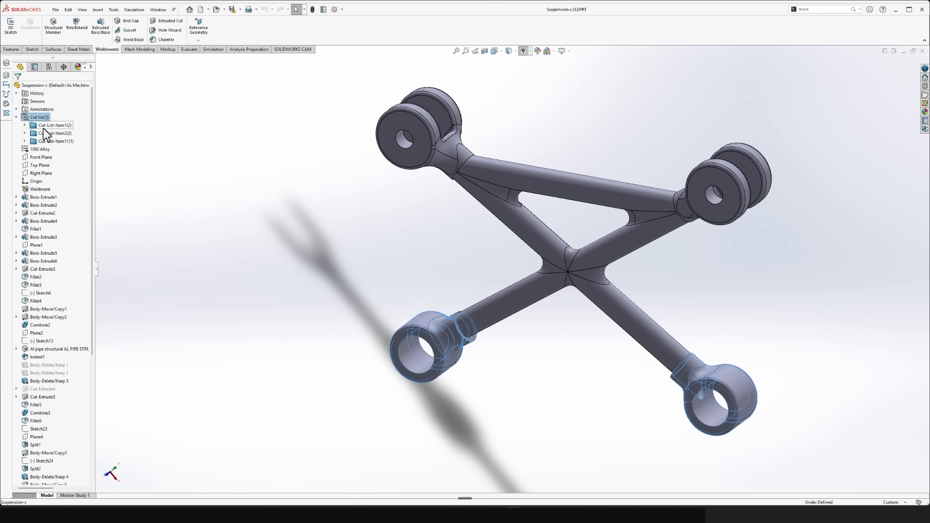
left_click(49, 141)
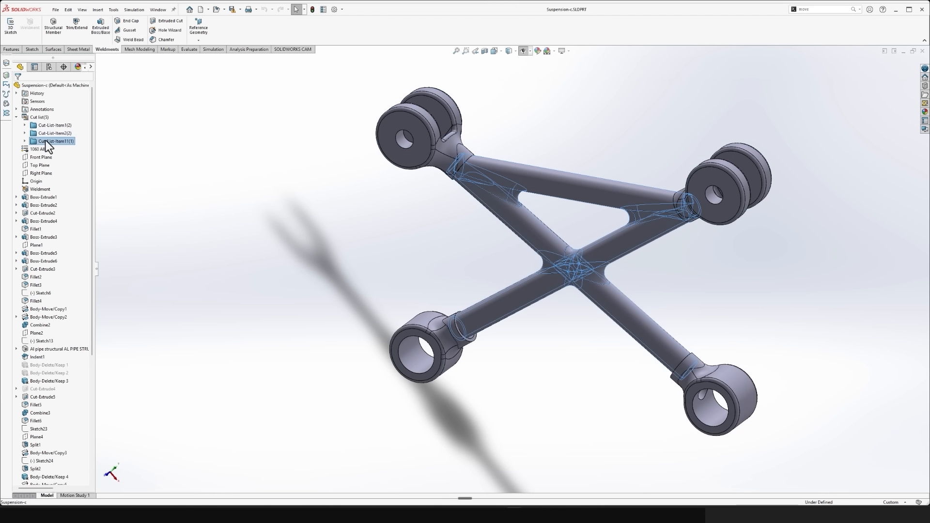
left_click(127, 202)
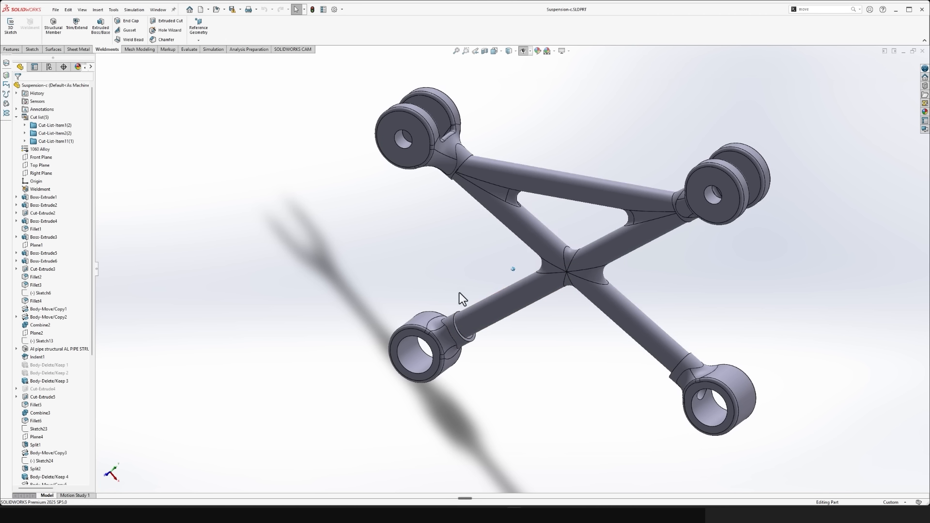
- Use Move/Copy Bodies to mate one end collar body concentric with the lower pipe it meets
scroll(455, 335, "down", 5)
scroll(455, 336, "down", 3)
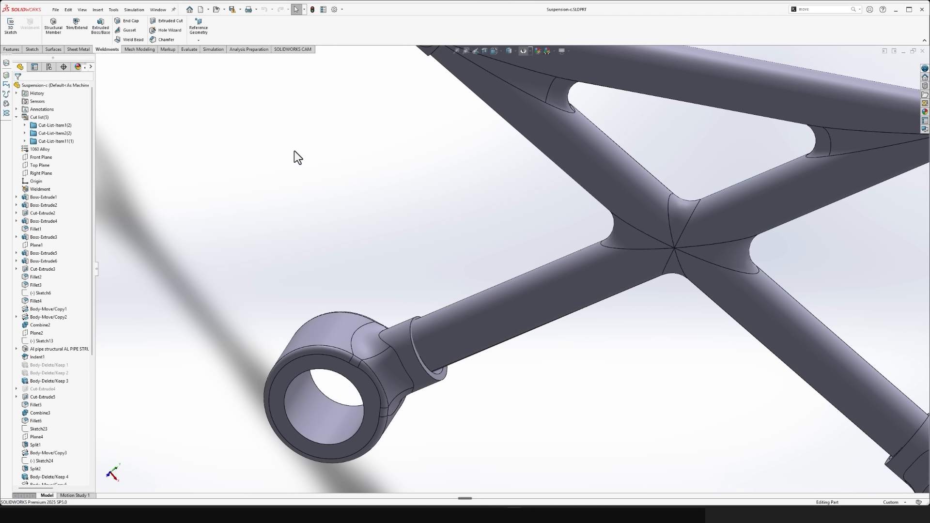
left_click(11, 49)
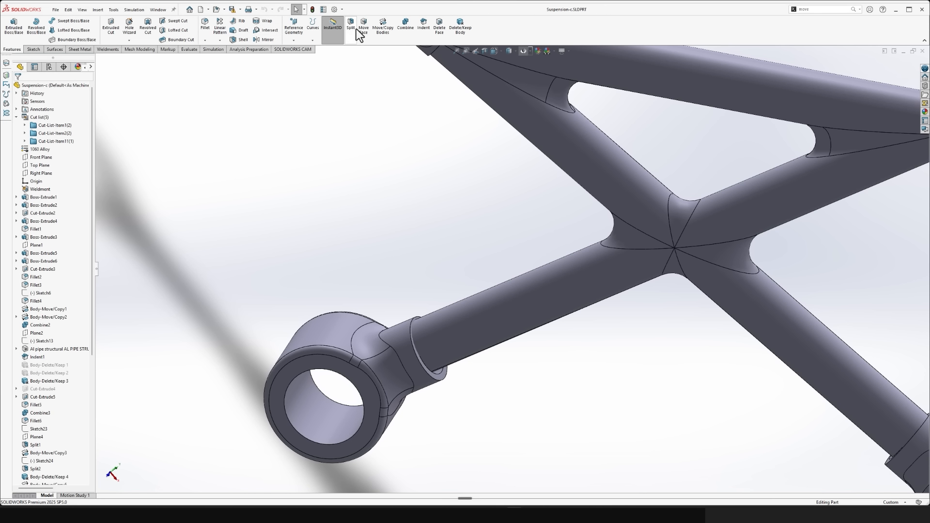
left_click(386, 33)
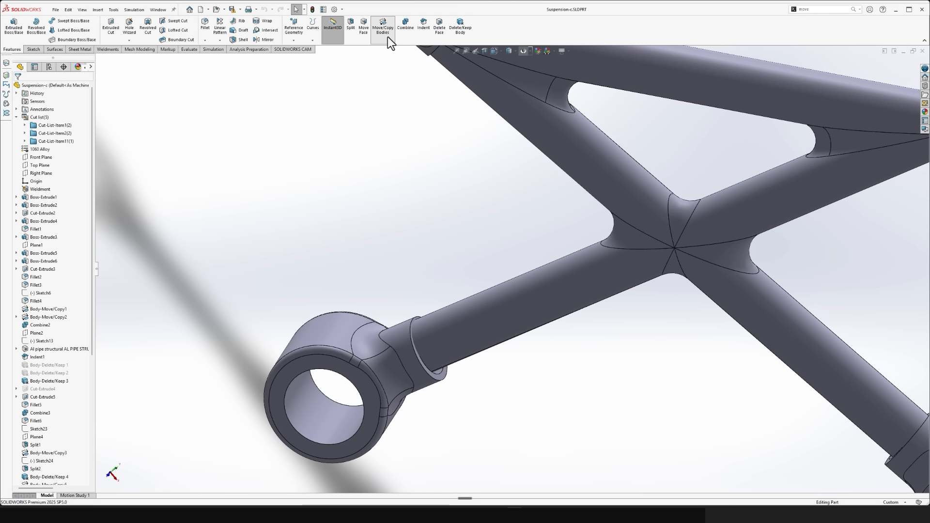
left_click(391, 361)
left_click(59, 142)
scroll(507, 368, "down", 5)
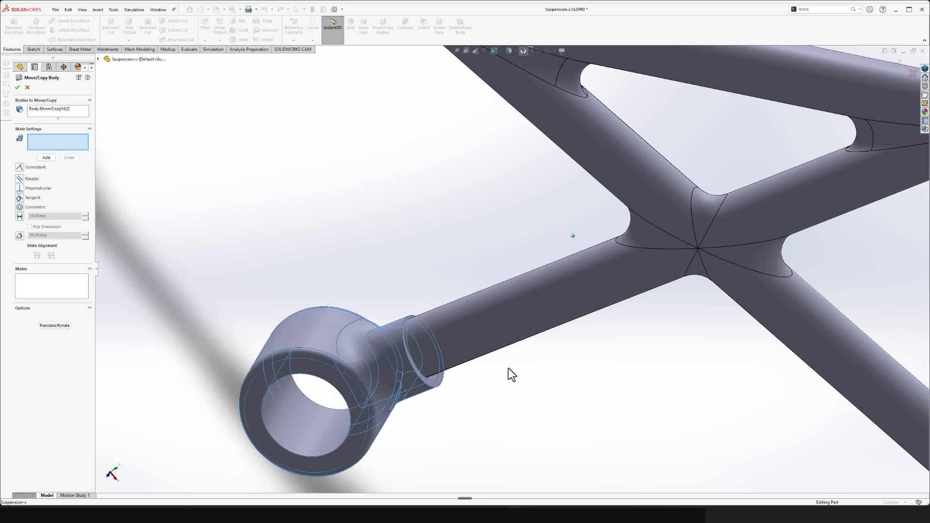
scroll(432, 375, "down", 1)
left_click(373, 366)
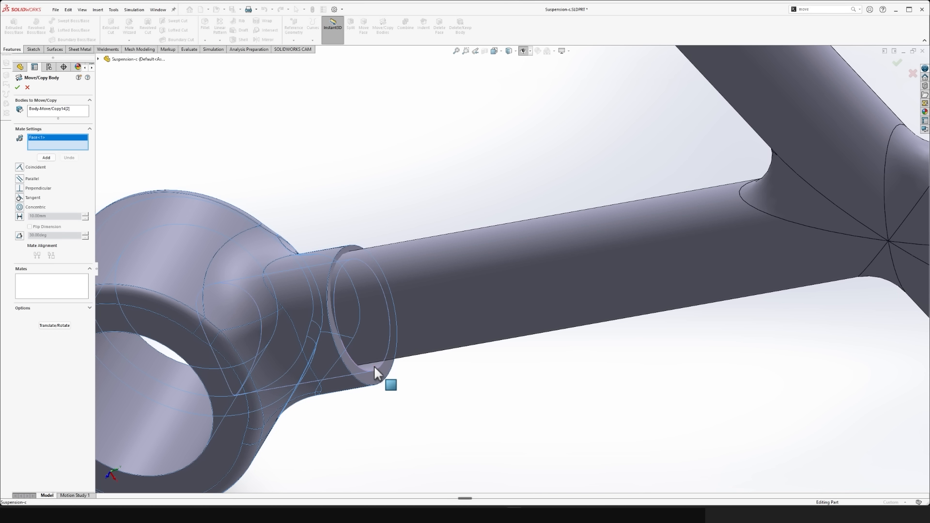
left_click(378, 340)
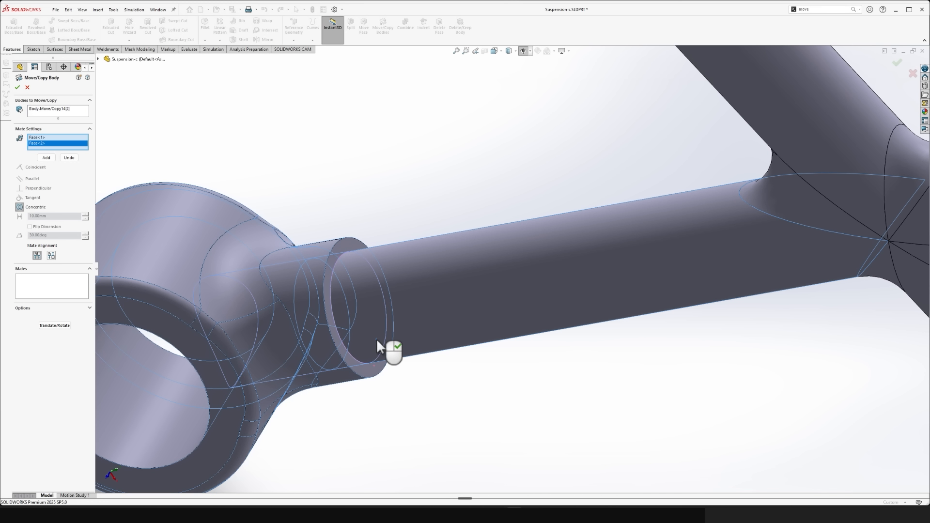
right_click(376, 339)
scroll(432, 410, "up", 6)
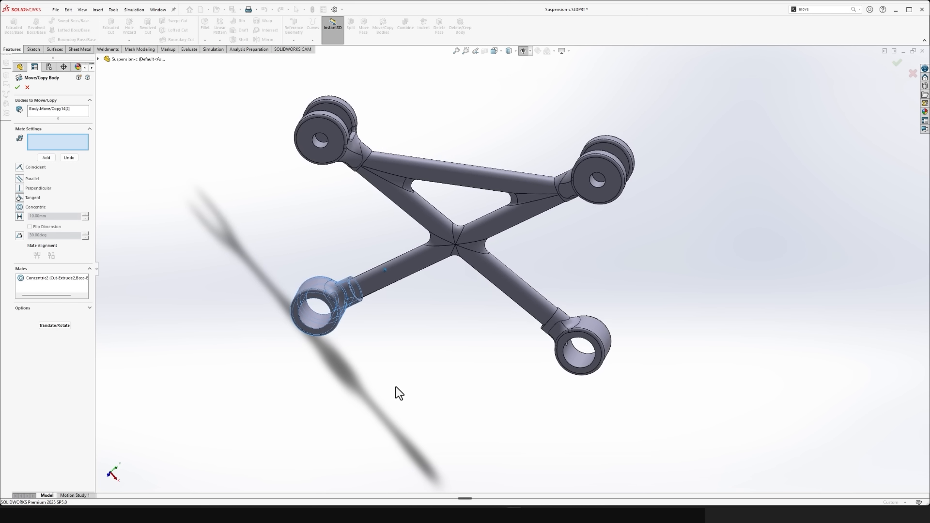
left_click(18, 87)
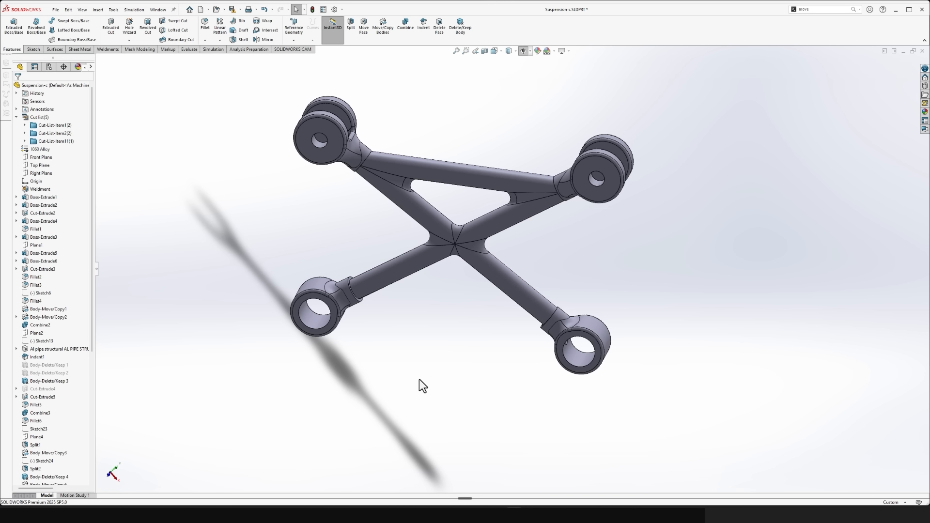
- Align the other ring-shaped end collar body concentric with its own lower pipe using Move/Copy Bodies
scroll(479, 383, "down", 5)
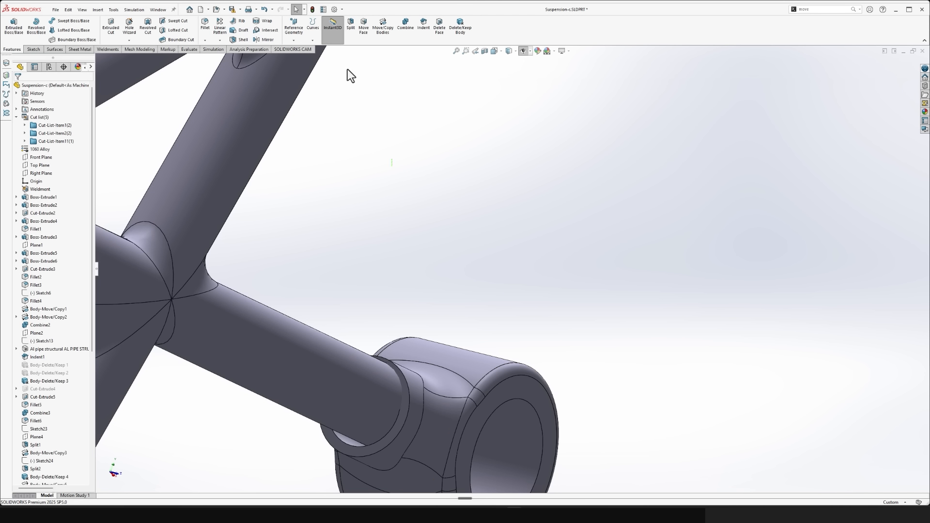
left_click(373, 32)
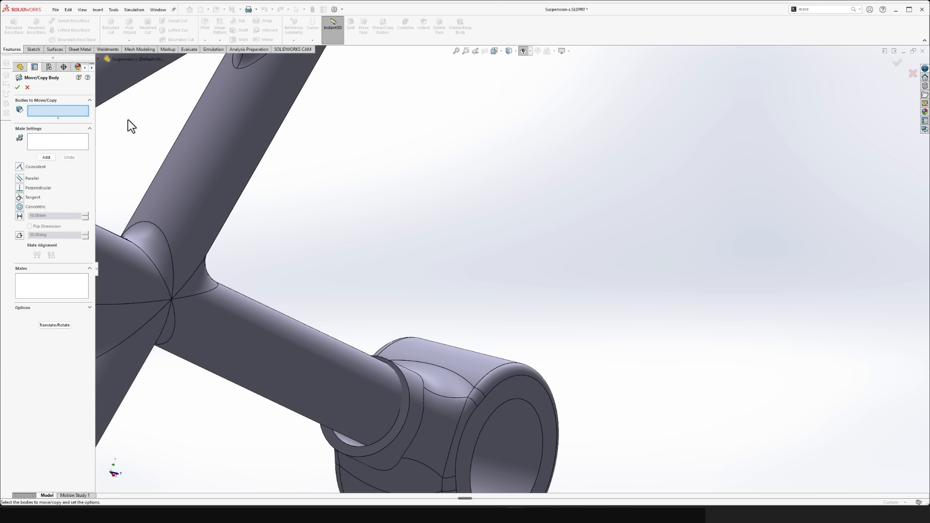
left_click(504, 388)
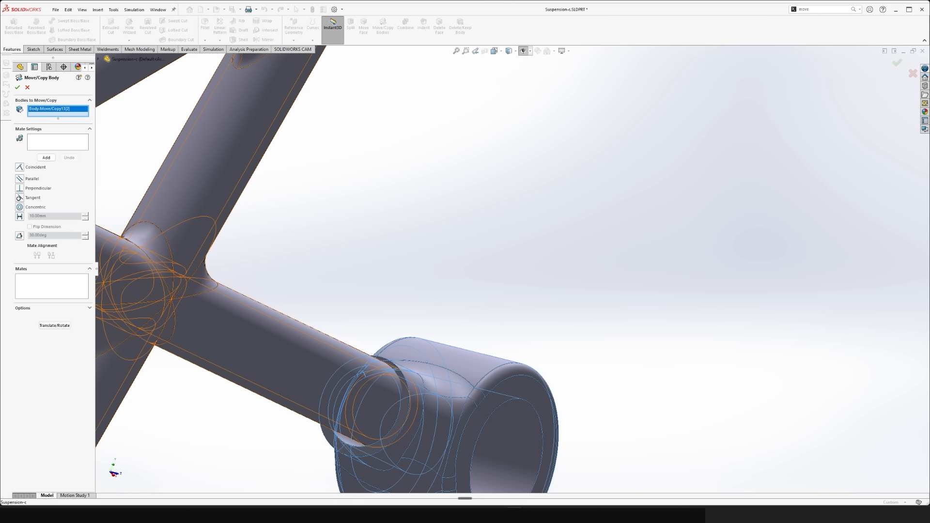
left_click(47, 144)
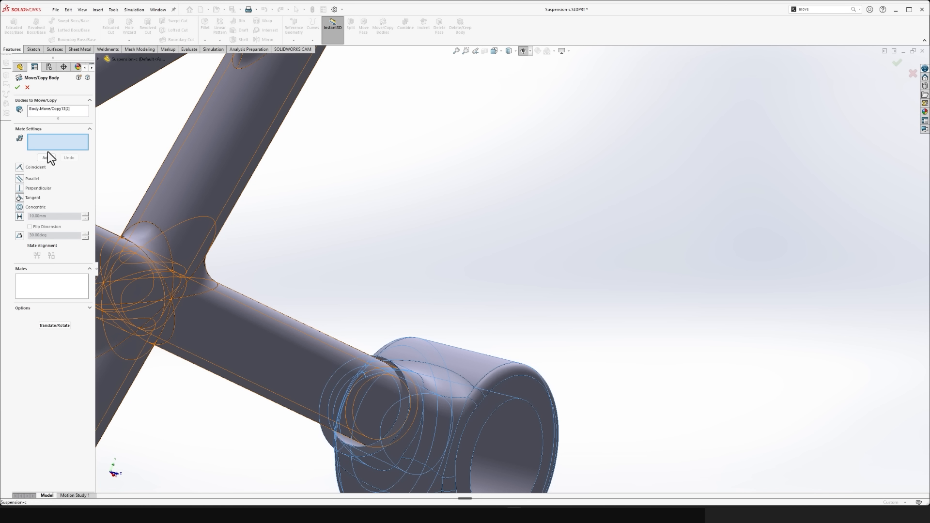
left_click(347, 441)
left_click(362, 410)
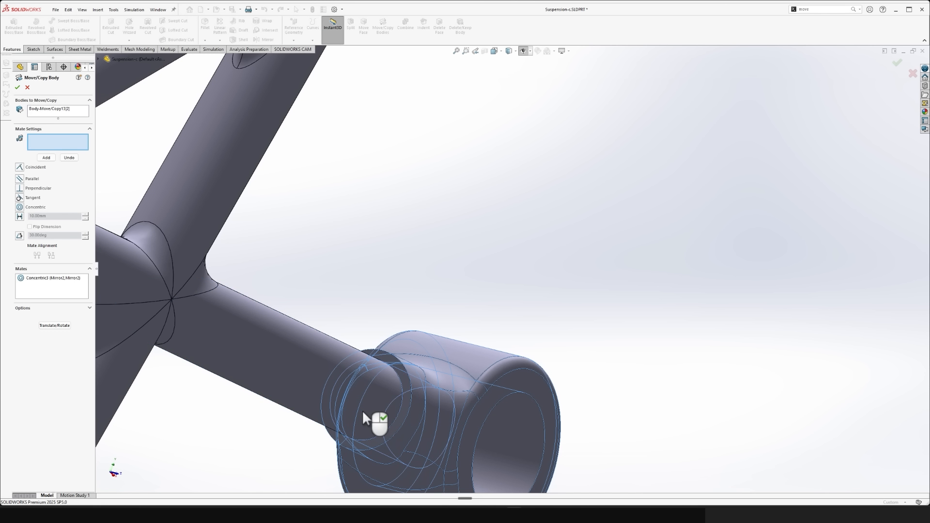
left_click(18, 87)
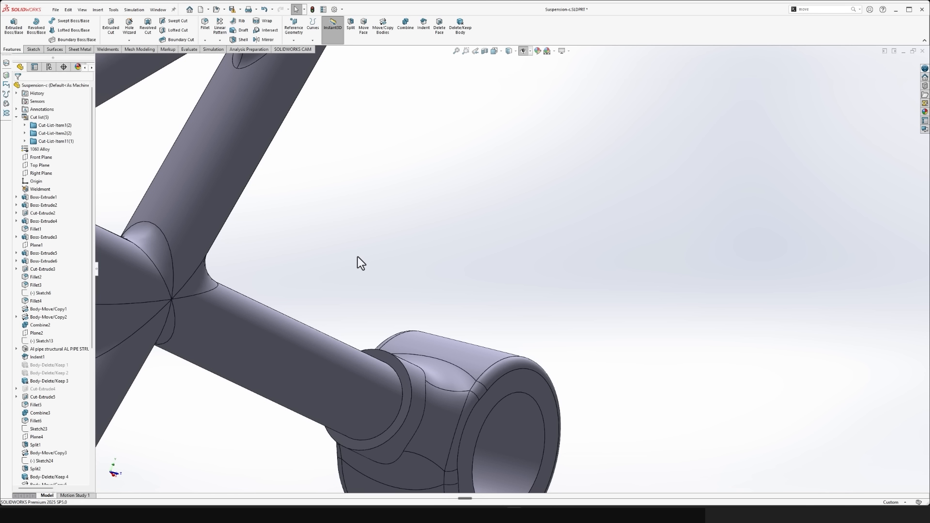
- Examine the joints where the pipes meet the collar and the disc-shaped lugs for proper seating
scroll(382, 273, "up", 10)
middle_click_drag(383, 273, 491, 182)
scroll(536, 173, "down", 8)
middle_click_drag(500, 231, 424, 291)
left_click(419, 297)
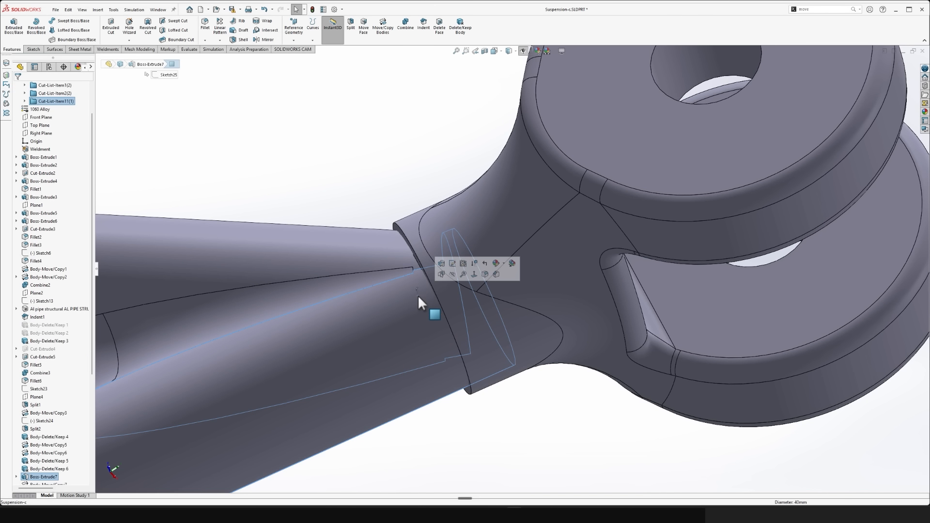
left_click(390, 262)
left_click(592, 421)
scroll(592, 423, "up", 4)
scroll(591, 421, "up", 10)
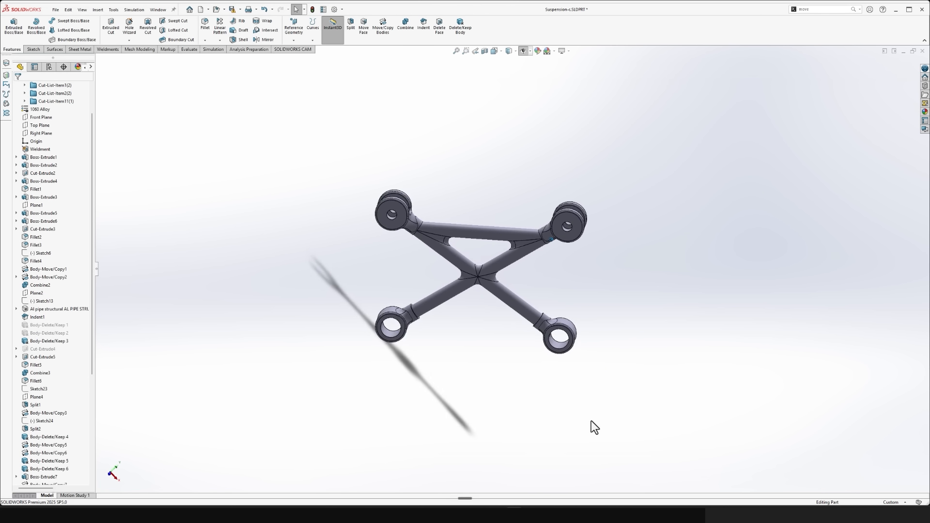
- Save the Suspension-c part and close it to return to the assembly
key("f")
key("ctrl+s")
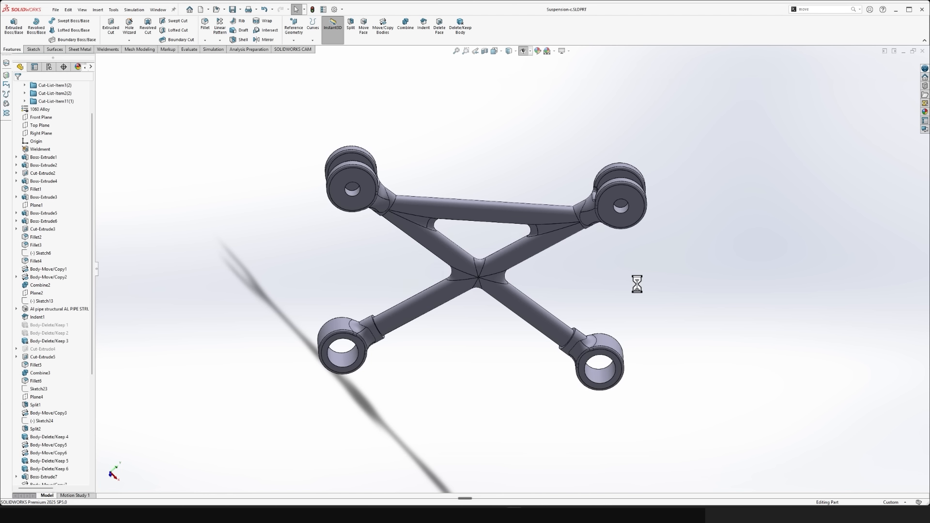
key("ctrl+w")
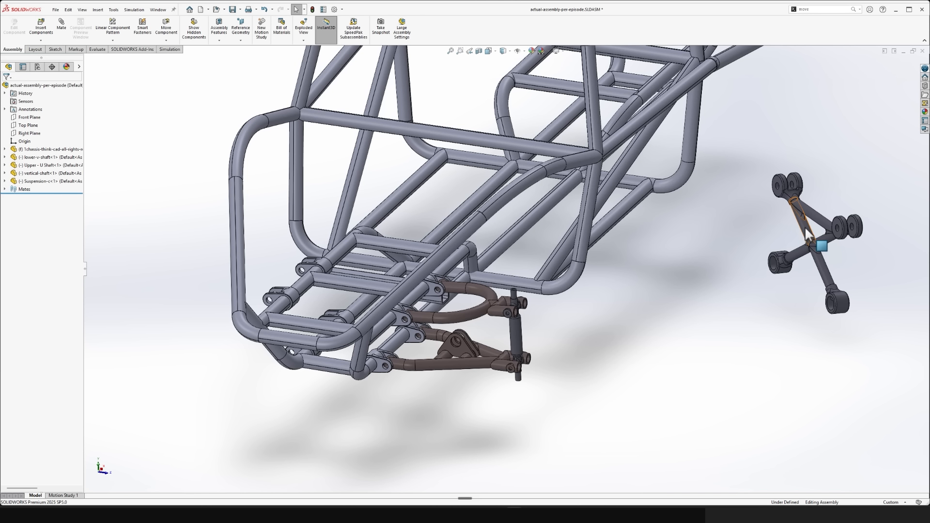
- Turn the Suspension-c part to face forward and centre it above the chassis's upper rails in front view
right_click_drag(802, 224, 863, 228)
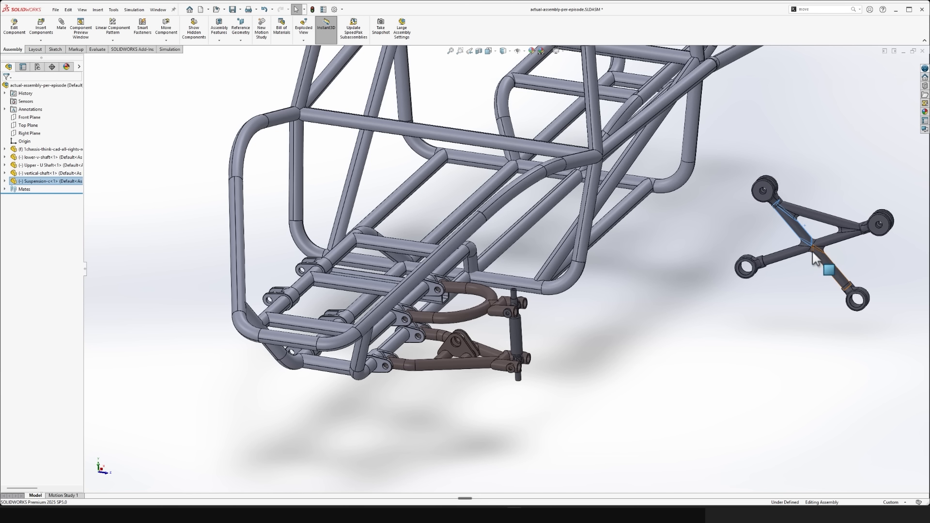
left_click_drag(812, 246, 388, 176)
key("space")
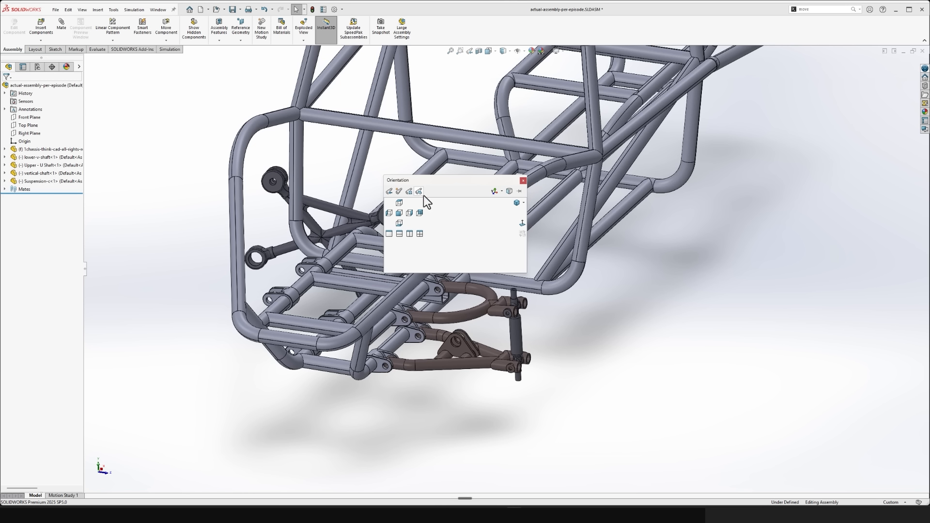
left_click(521, 223)
left_click_drag(321, 260, 401, 189)
left_click(257, 314)
left_click(694, 253)
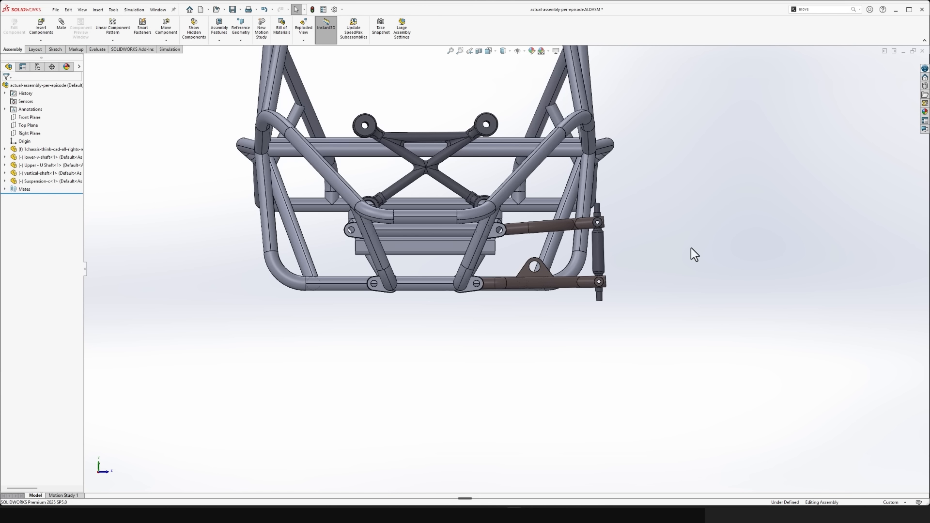
- Slide the Suspension-c part forward along the chassis until it stands above the suspension arms in side view
key("ctrl+1")
scroll(447, 211, "up", 3)
scroll(287, 201, "down", 4)
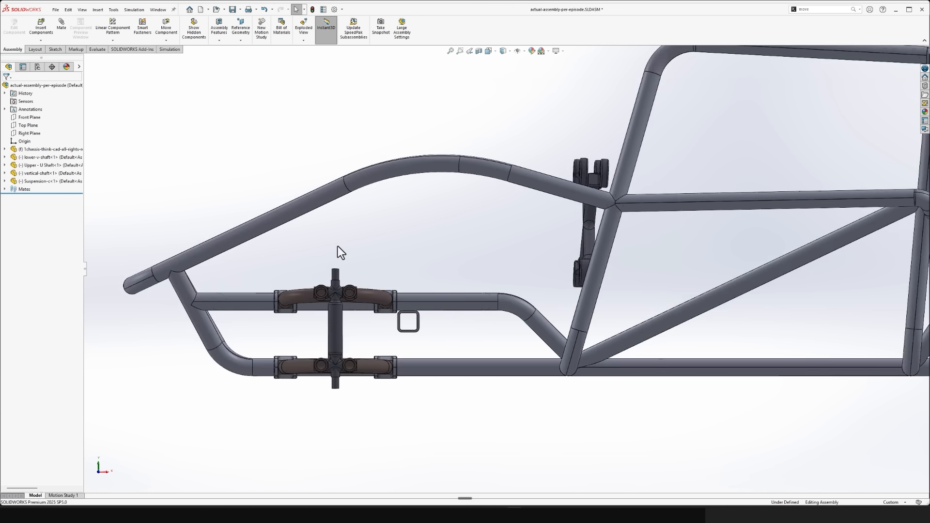
scroll(338, 247, "down", 2)
left_click_drag(643, 236, 361, 269)
left_click(441, 252)
- Shift the Suspension-c part in top view so it sits between the front and rear arm brackets
key("ctrl+3")
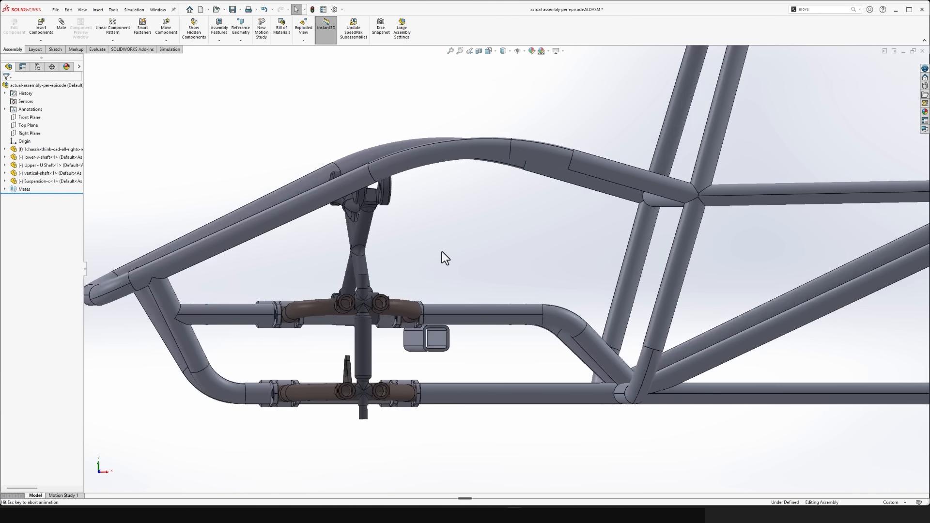
scroll(547, 241, "down", 3)
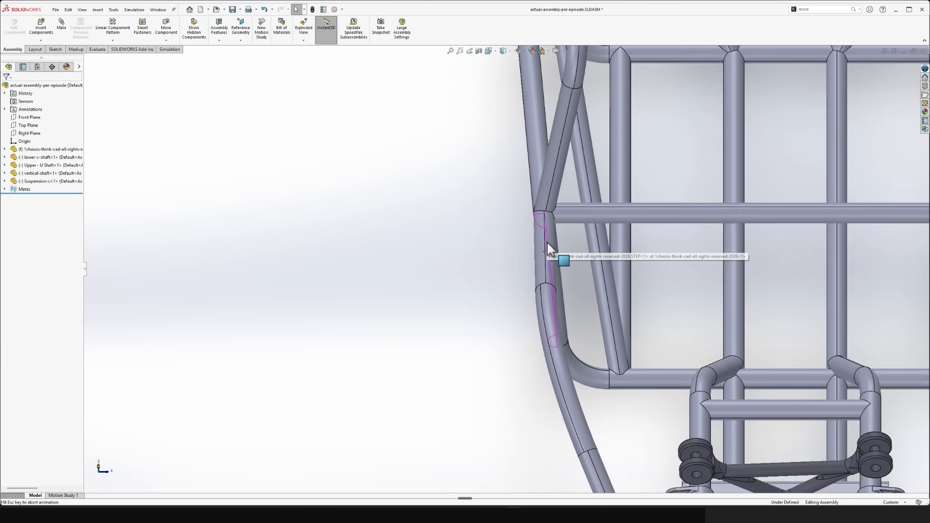
scroll(546, 240, "up", 5)
scroll(580, 388, "down", 5)
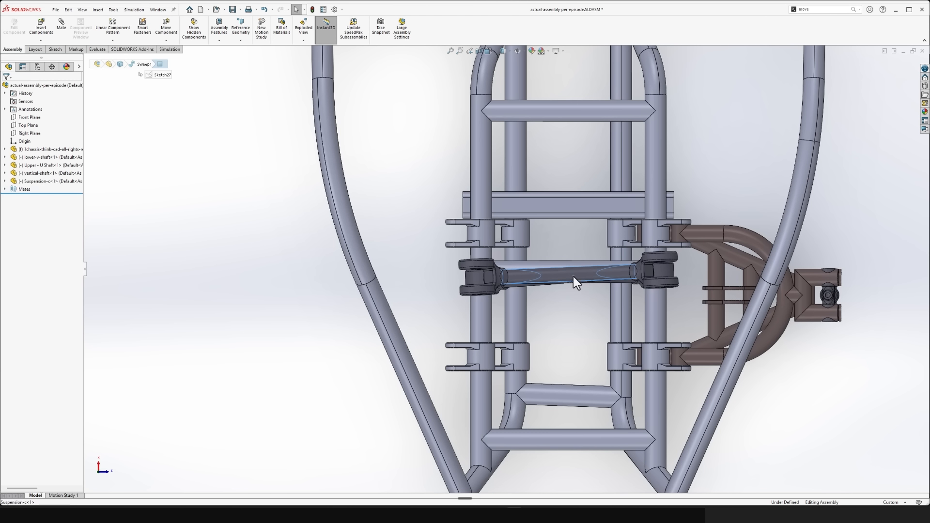
left_click_drag(574, 276, 573, 296)
left_click(878, 396)
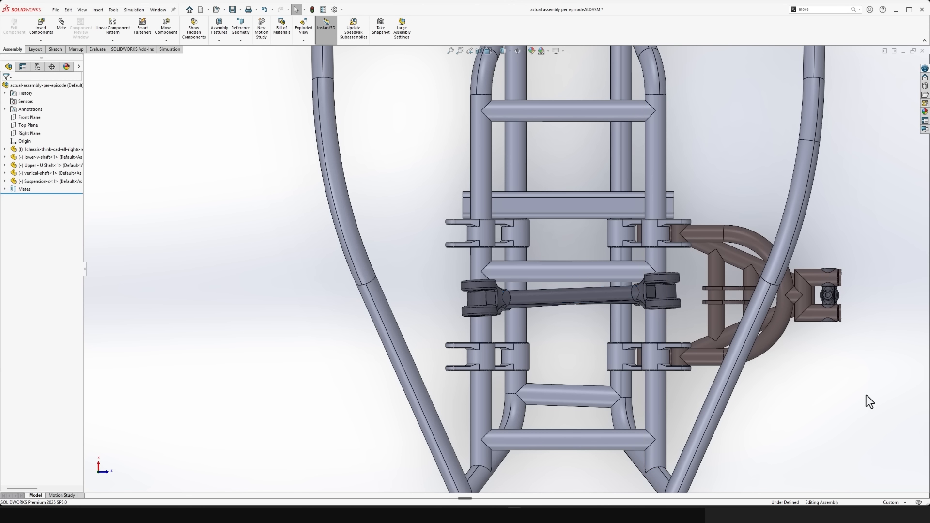
- Examine how the Suspension-c collars fit around the upper chassis rails between the arm brackets
middle_click_drag(866, 394, 651, 317)
scroll(772, 403, "up", 4)
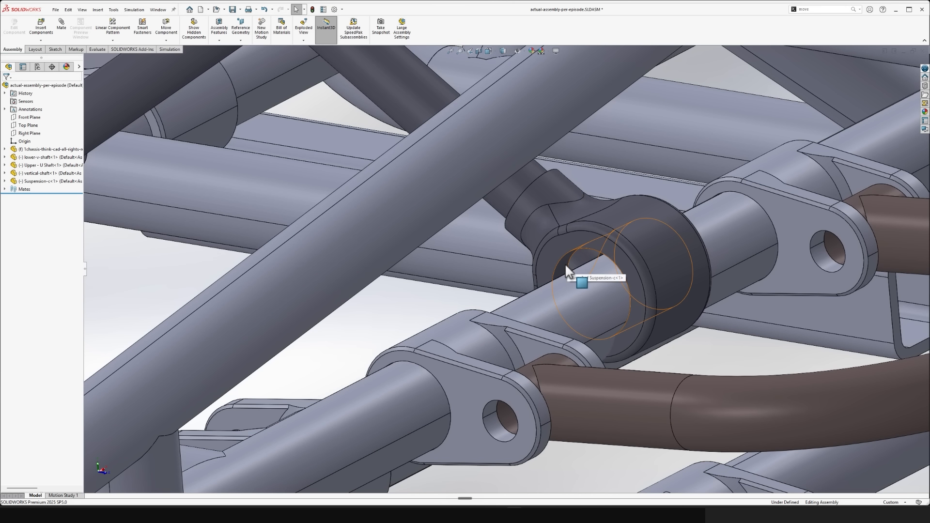
scroll(579, 289, "down", 10)
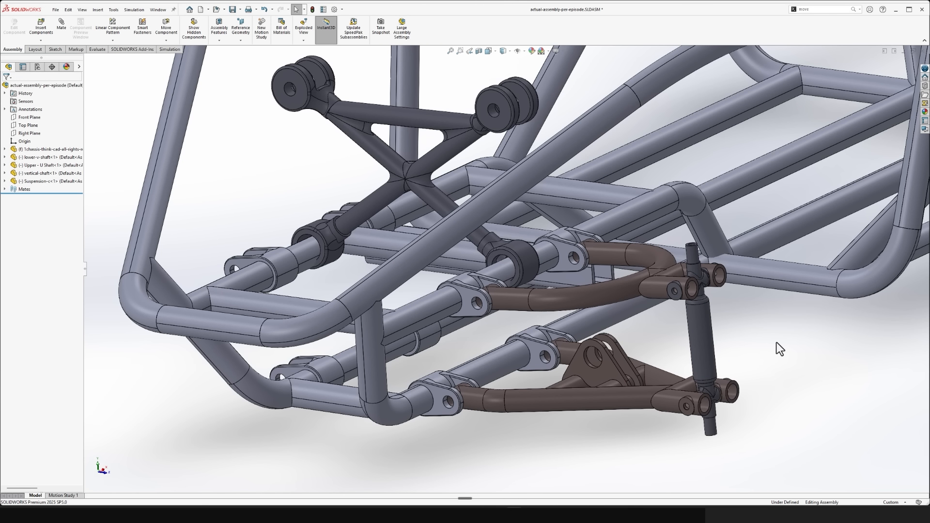
scroll(776, 346, "up", 5)
scroll(465, 238, "up", 3)
left_click(581, 261)
left_click(600, 291, "ctrl")
left_click(641, 277)
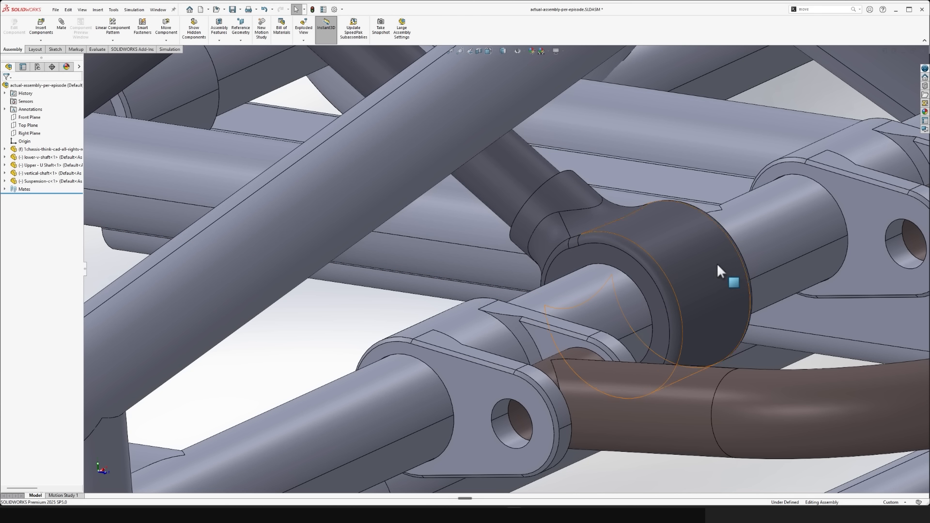
- Reposition and rotate the Suspension-c part until its two lower collars surround the upper chassis rails
mouse_move(670, 242)
left_mouse_down()
mouse_move(707, 300)
mouse_move(677, 255)
left_mouse_up()
scroll(675, 260, "down", 6)
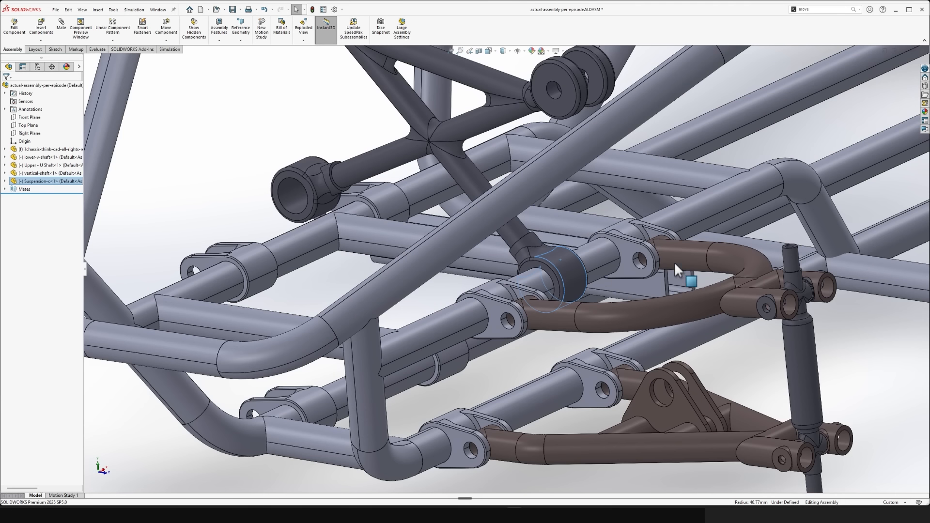
left_click(213, 171)
middle_click_drag(243, 173, 321, 221)
scroll(308, 209, "up", 2)
mouse_move(499, 191)
left_mouse_down()
mouse_move(463, 226)
mouse_move(494, 186)
mouse_move(498, 195)
left_mouse_up()
left_click(530, 344)
middle_click_drag(530, 344, 682, 375)
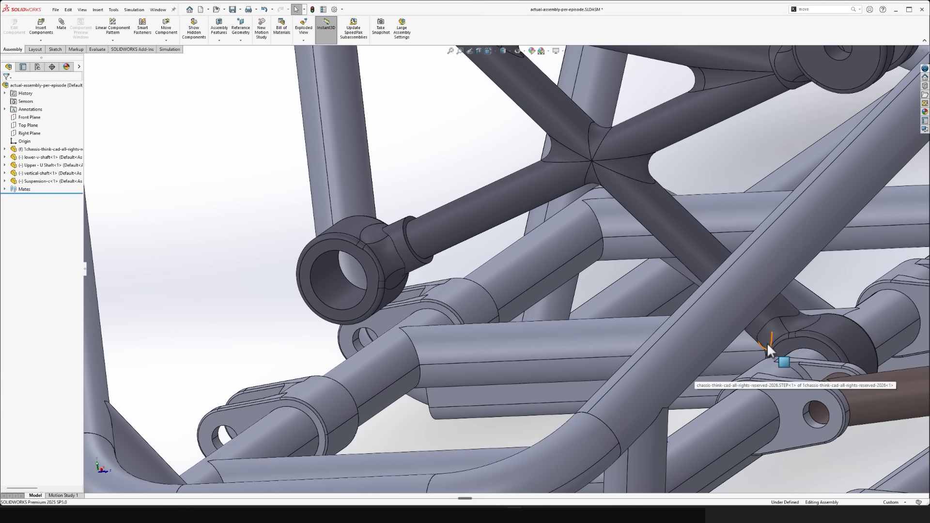
left_click_drag(766, 342, 777, 327)
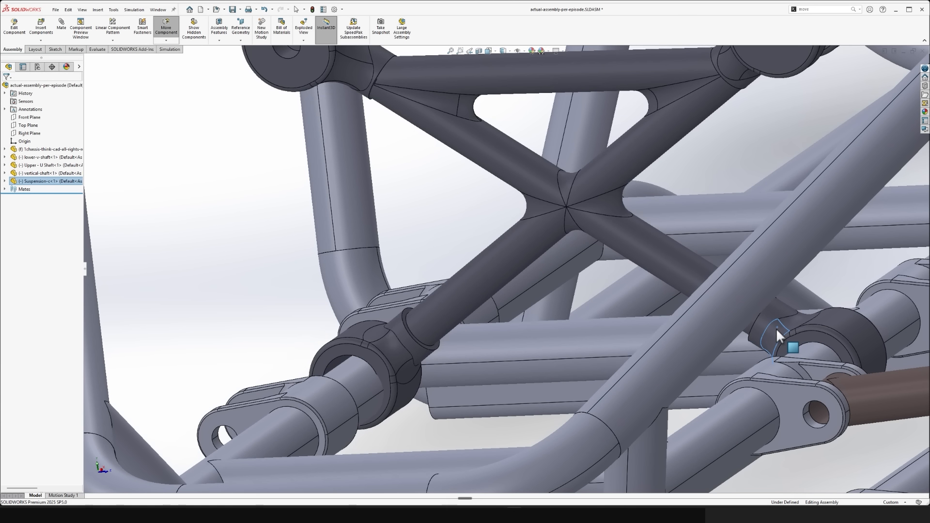
- Try to mate the bore of the collar farthest from the arms concentric with the chassis rail behind it
middle_click_drag(382, 392, 409, 374)
scroll(374, 385, "down", 3)
mouse_move(386, 329)
left_mouse_down()
mouse_move(395, 310)
mouse_move(421, 327)
mouse_move(392, 299)
mouse_move(350, 293)
left_mouse_up()
left_click(353, 344)
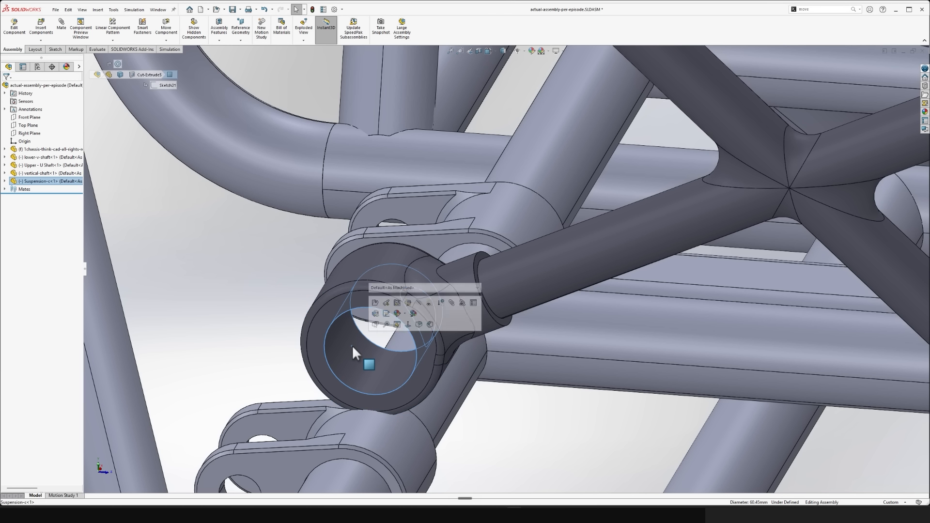
left_click(429, 405, "ctrl")
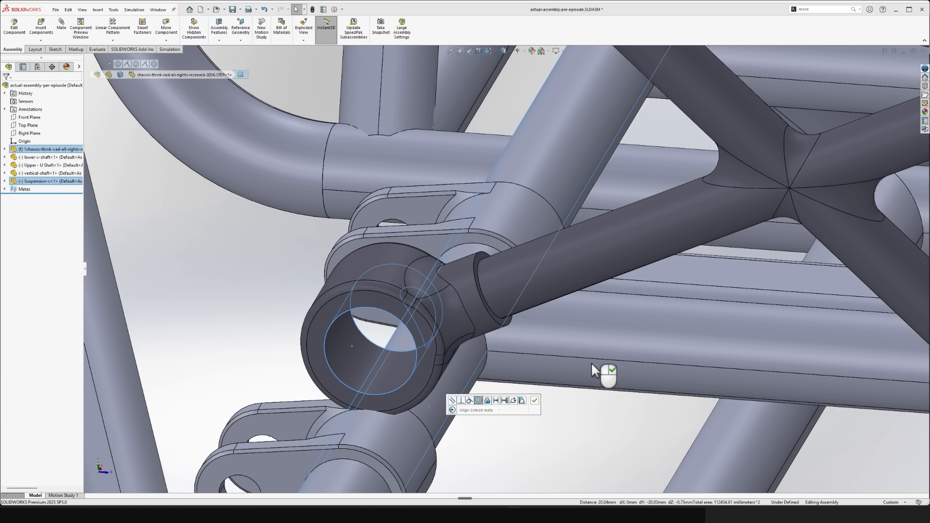
left_click(539, 415)
scroll(484, 396, "up", 4)
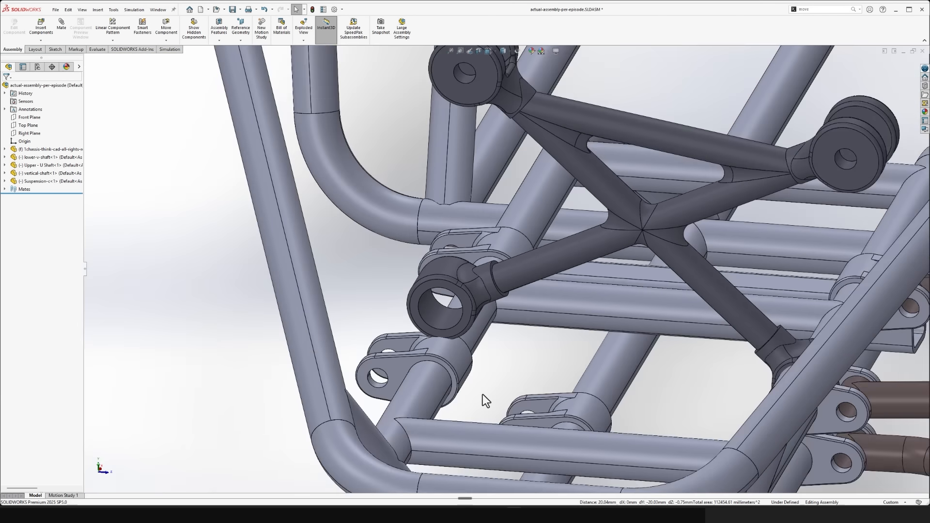
- Inspect from several angles how the Suspension-c part's far lower collar lines up with the chassis rail behind it
scroll(483, 395, "up", 2)
middle_click_drag(495, 392, 542, 384)
scroll(542, 383, "down", 2)
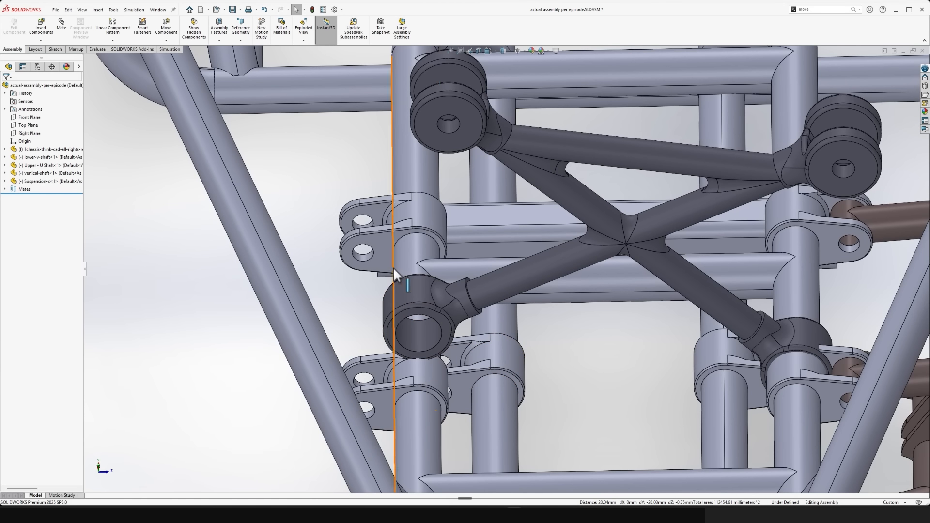
left_click(394, 270)
scroll(793, 299, "up", 3)
scroll(501, 415, "up", 3)
scroll(502, 417, "down", 5)
left_click(525, 415)
middle_click_drag(525, 415, 499, 397)
scroll(484, 400, "down", 2)
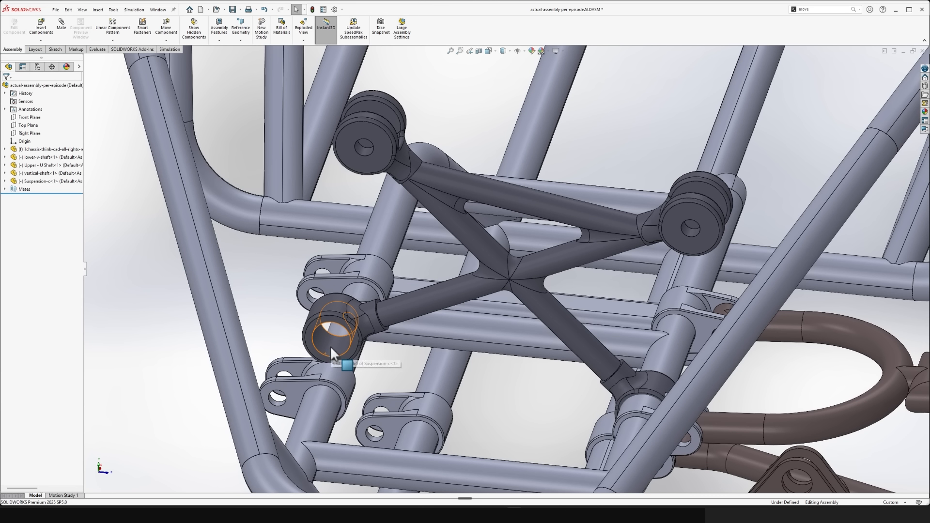
- Swing the Suspension-c part until its far lower collar also surrounds the opposite upper chassis rail
left_click(330, 346)
scroll(622, 387, "down", 3)
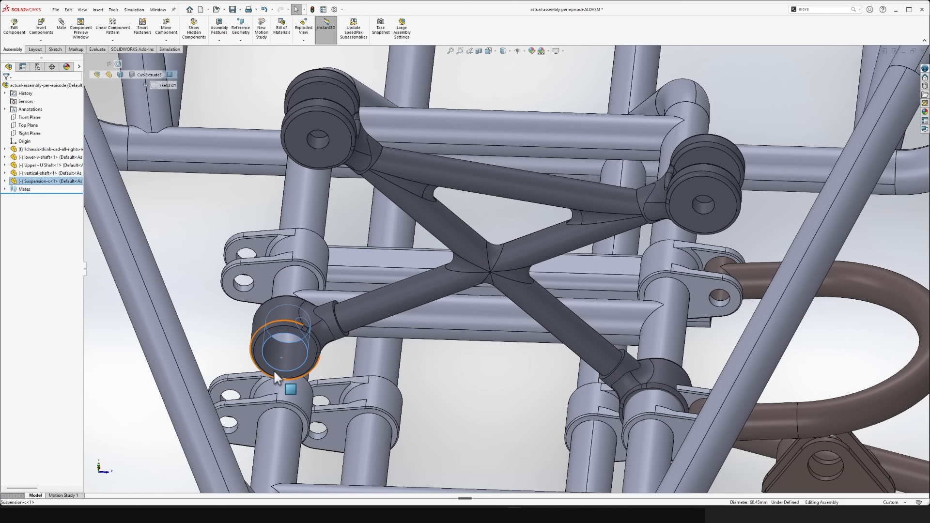
left_click(287, 353)
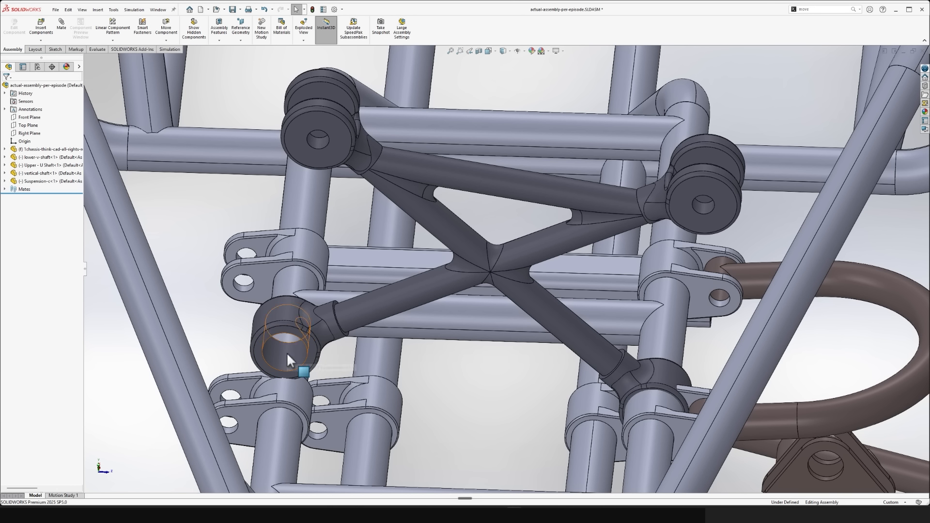
left_click(664, 379)
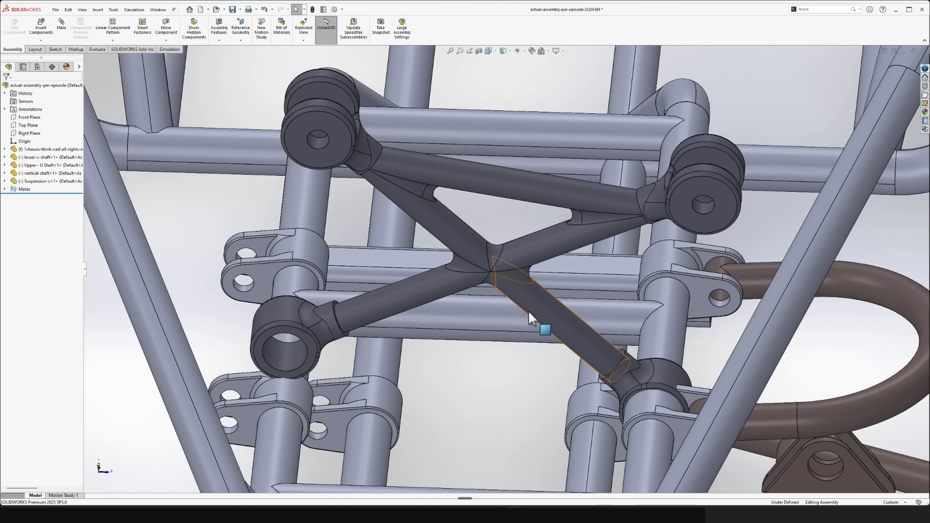
left_click_drag(529, 310, 517, 293)
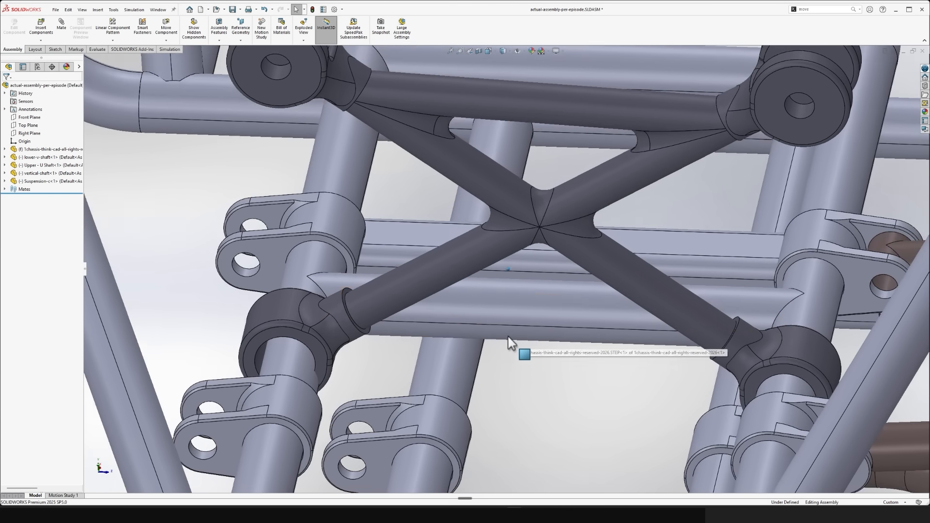
- Slide the Suspension-c part back and forth along the upper chassis rails, leaving it between the front and rear arm brackets
scroll(472, 286, "up", 5)
left_click(465, 267)
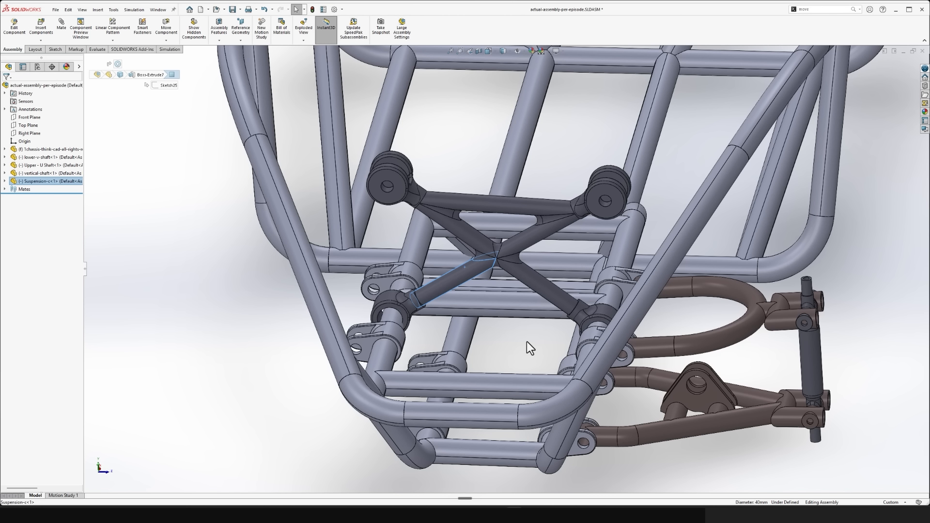
left_click(505, 344)
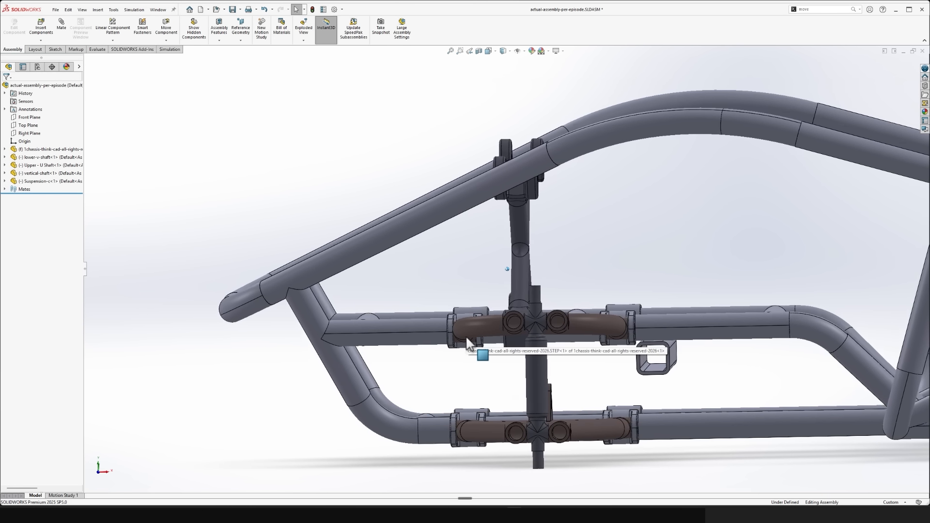
middle_click_drag(467, 339, 500, 318)
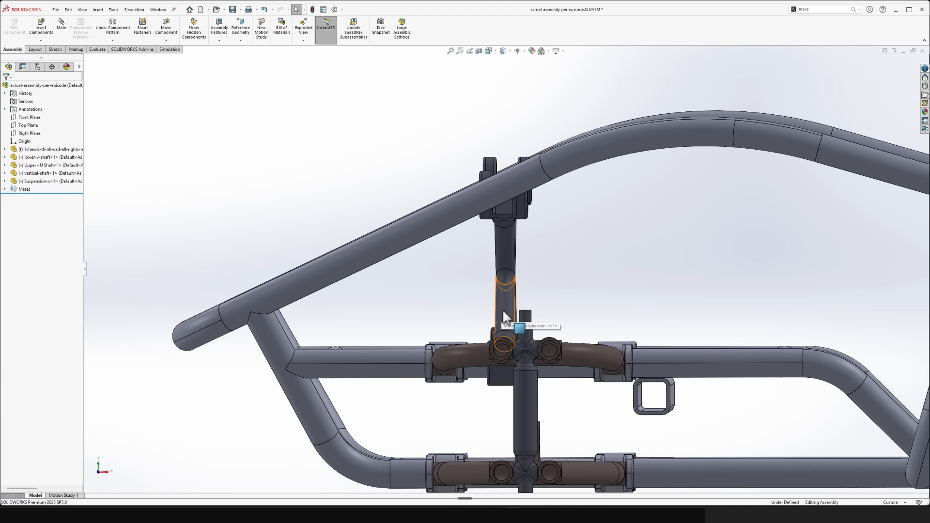
left_click_drag(503, 310, 649, 315)
key("Escape")
key("ctrl+5")
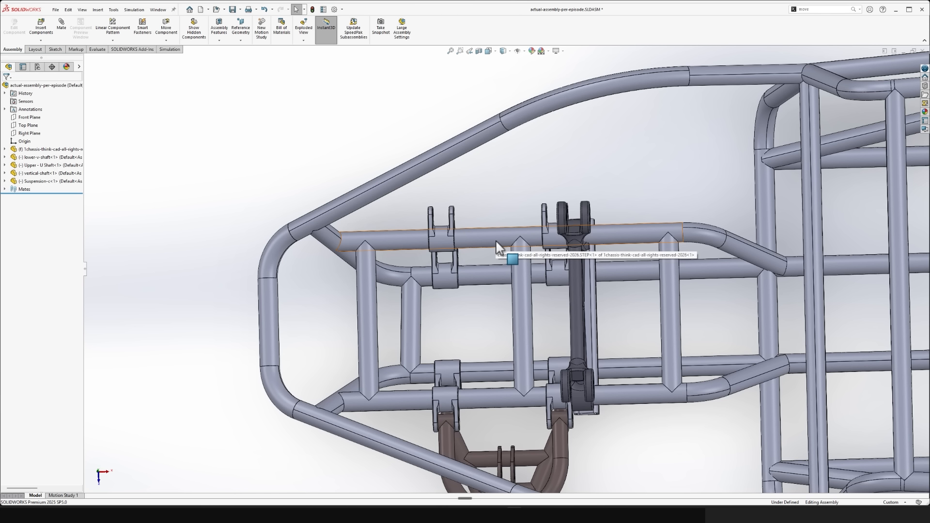
left_click_drag(574, 268, 493, 257)
key("Escape")
left_click(637, 458)
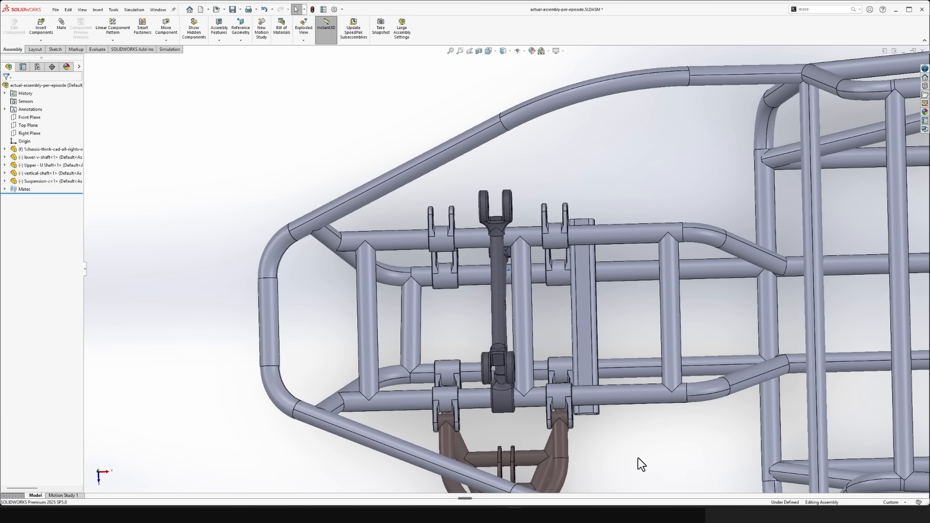
- Compare the Suspension-c part's upper lug pair with the twin-plate bracket on the lower-v-shaft
scroll(623, 444, "down", 10)
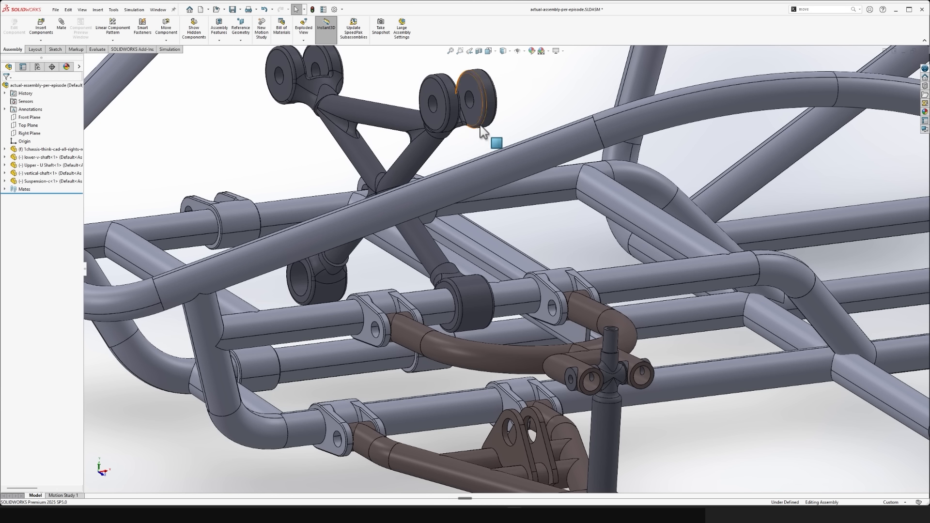
left_click(476, 117)
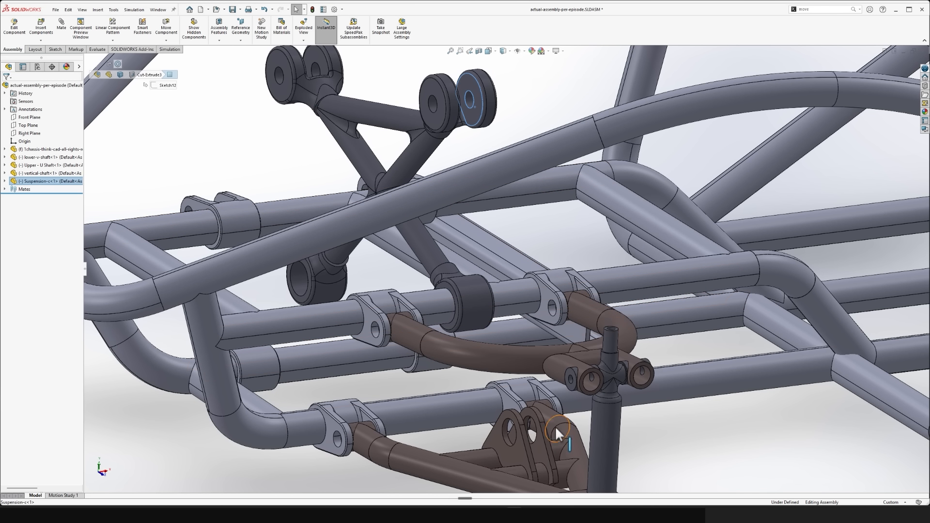
left_click(505, 434)
left_click(677, 471)
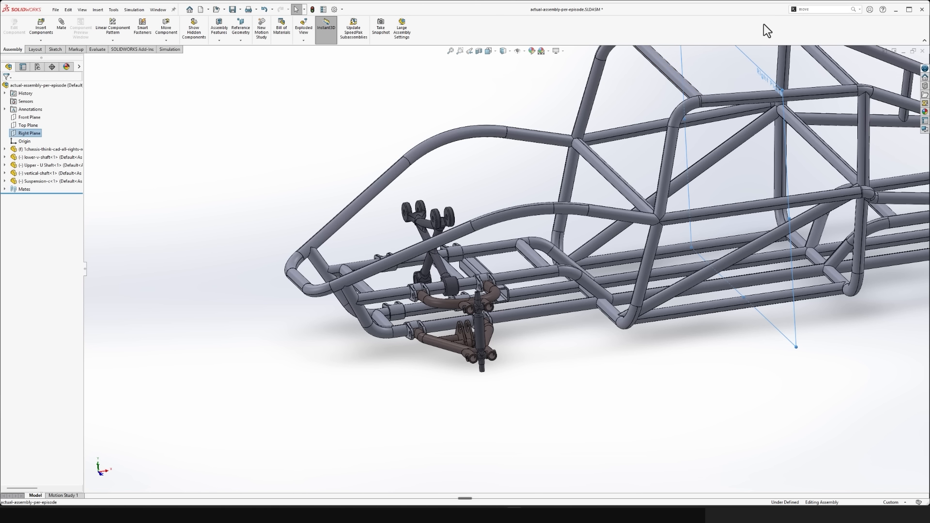
left_click_drag(754, 70, 451, 115, "ctrl")
scroll(504, 250, "down", 10)
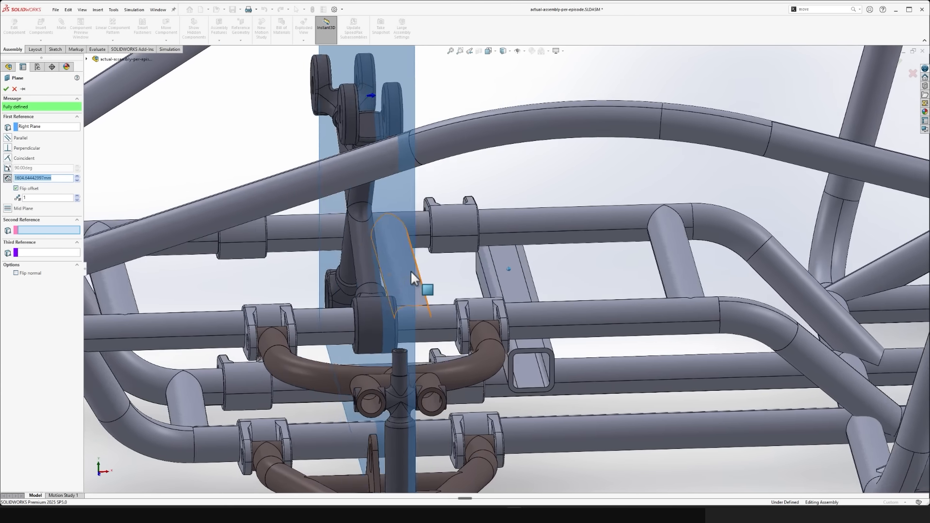
middle_click_drag(411, 270, 489, 377)
scroll(489, 377, "down", 2)
scroll(490, 377, "down", 3)
middle_click_drag(501, 250, 587, 329)
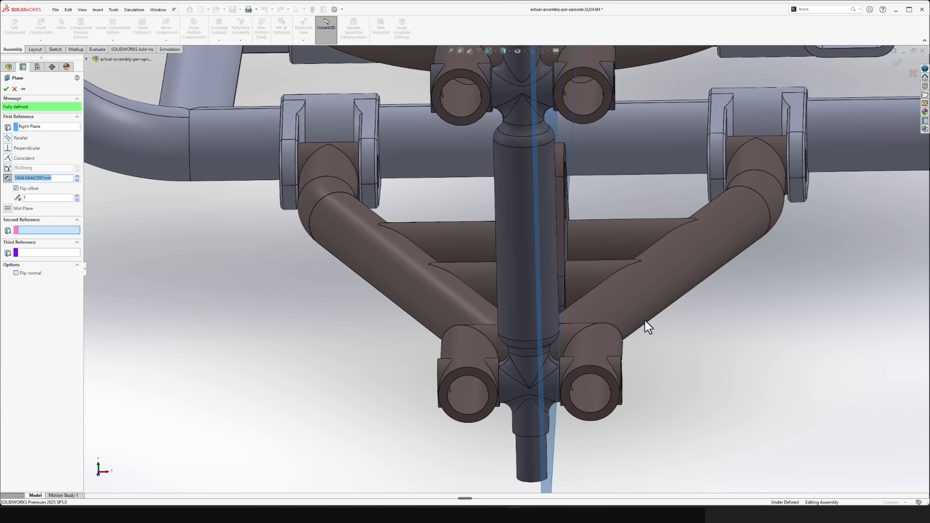
middle_click_drag(645, 321, 628, 331)
middle_click_drag(656, 260, 379, 228)
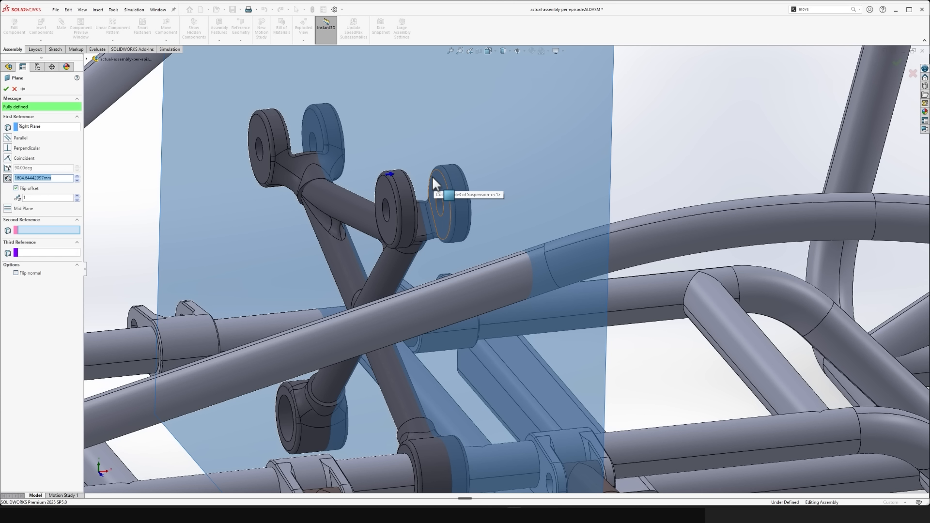
left_click(7, 89)
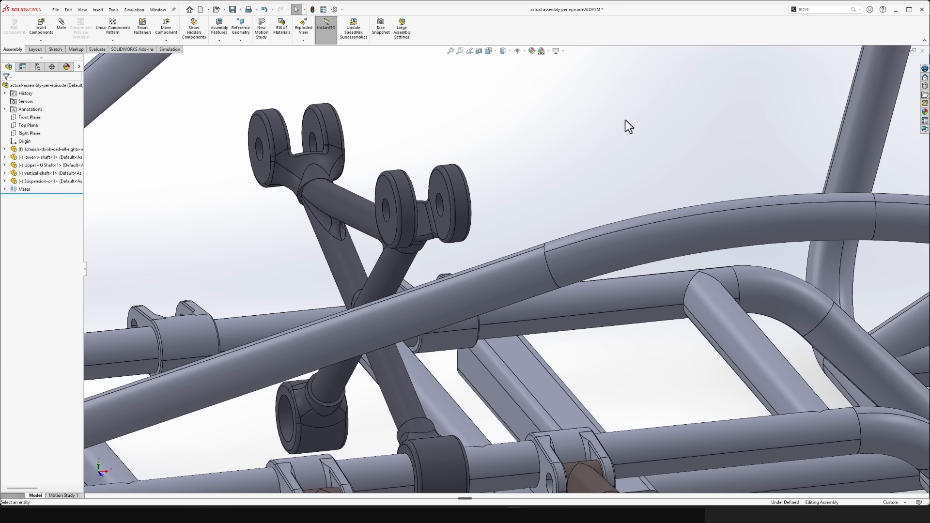
- Start a centered Width mate with the two facing inner faces of a Suspension-c upper lug pair as the first selections
middle_click_drag(588, 150, 174, 188)
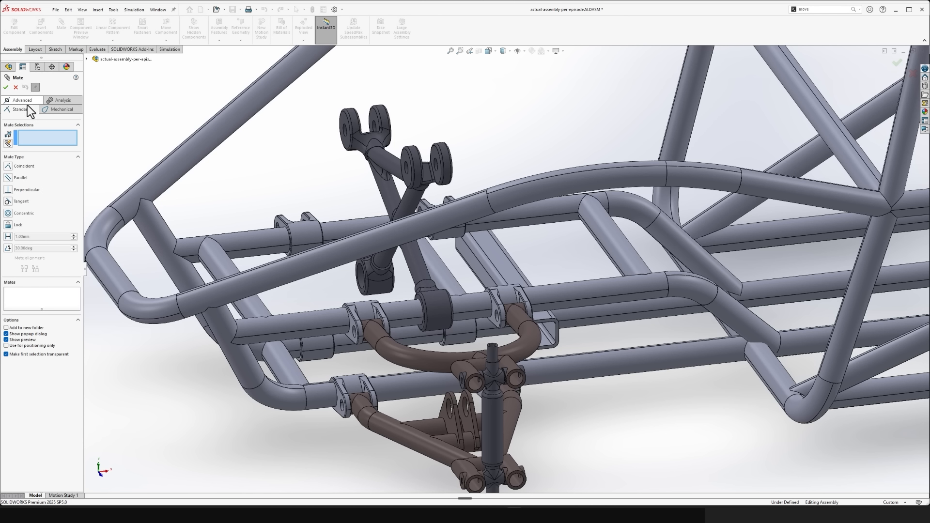
left_click(27, 104)
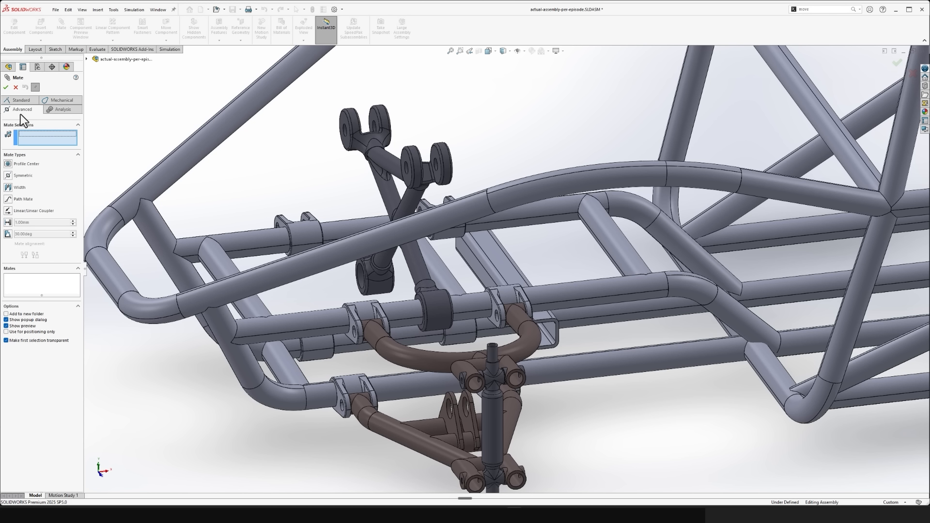
left_click(14, 188)
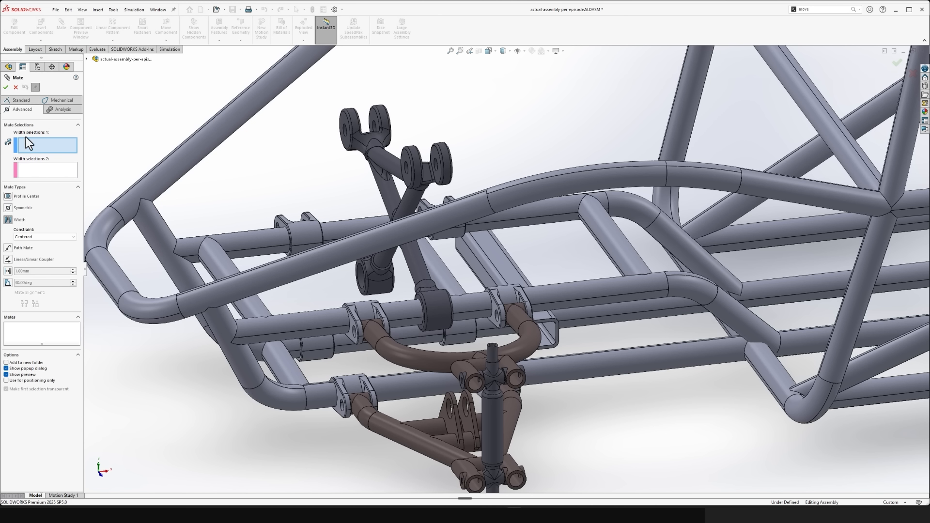
scroll(493, 259, "down", 5)
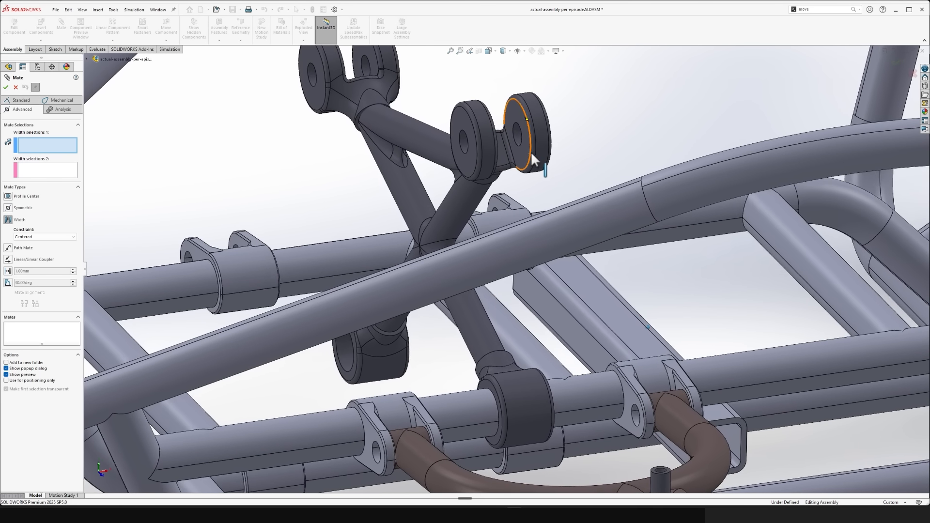
left_click(522, 117)
middle_click_drag(522, 117, 328, 145)
left_click(281, 121)
scroll(422, 132, "up", 3)
scroll(467, 389, "down", 5)
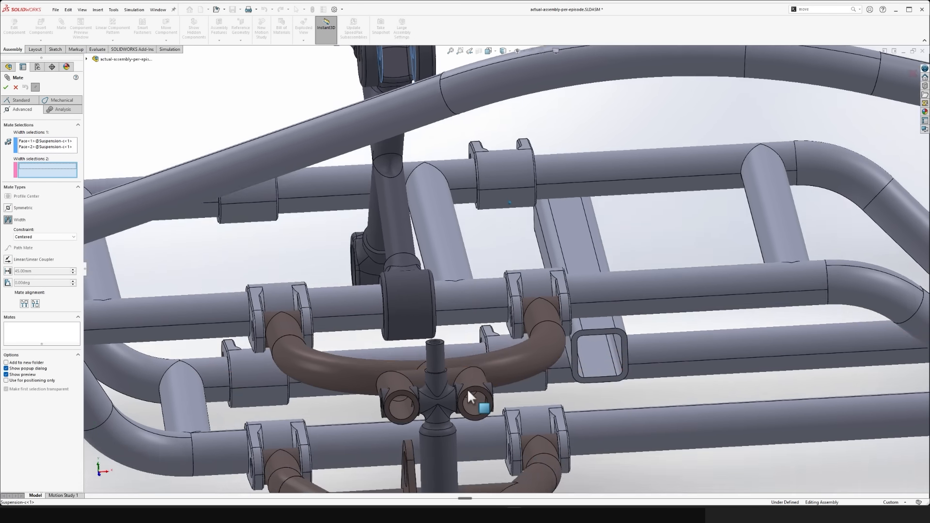
- Try to center the Suspension-c lug faces between the two outer joint-boss faces at the lower-v-shaft's outer end, and cancel the mate
scroll(467, 388, "up", 5)
scroll(467, 388, "down", 4)
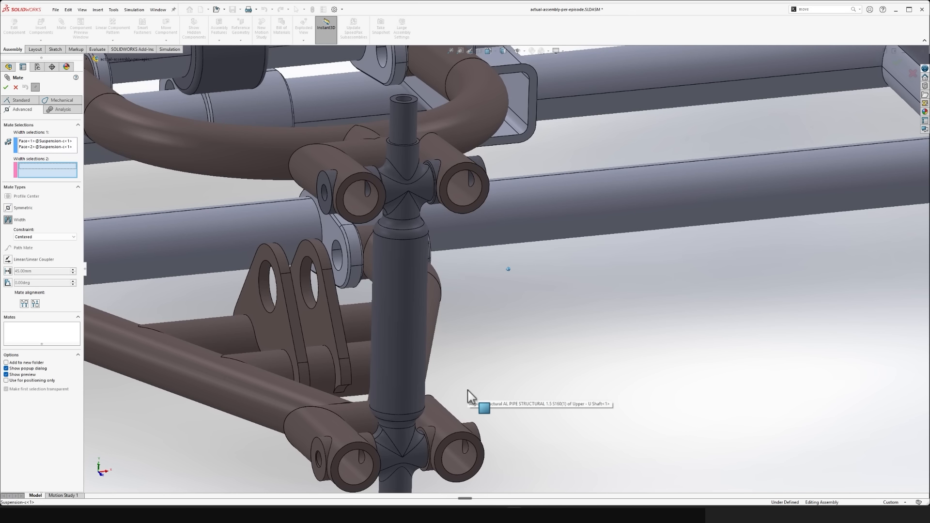
scroll(467, 389, "up", 3)
scroll(312, 382, "down", 3)
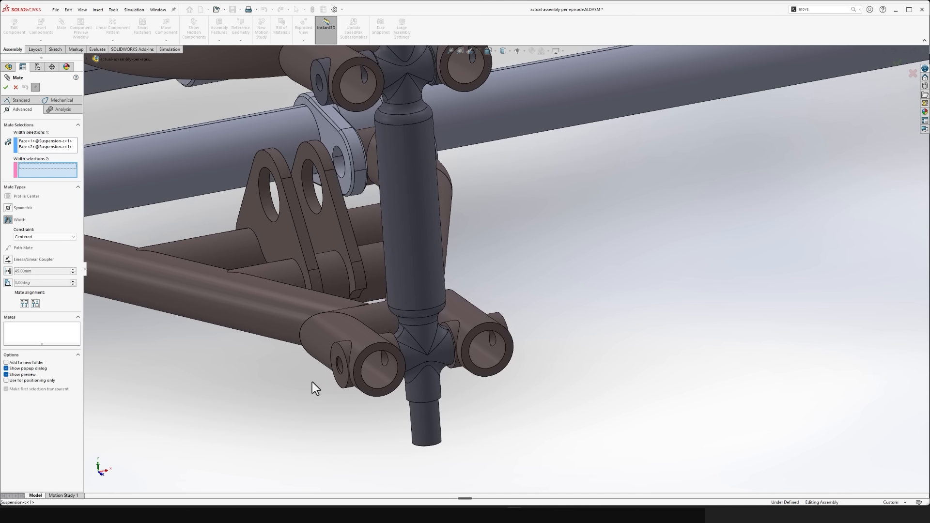
scroll(374, 357, "down", 3)
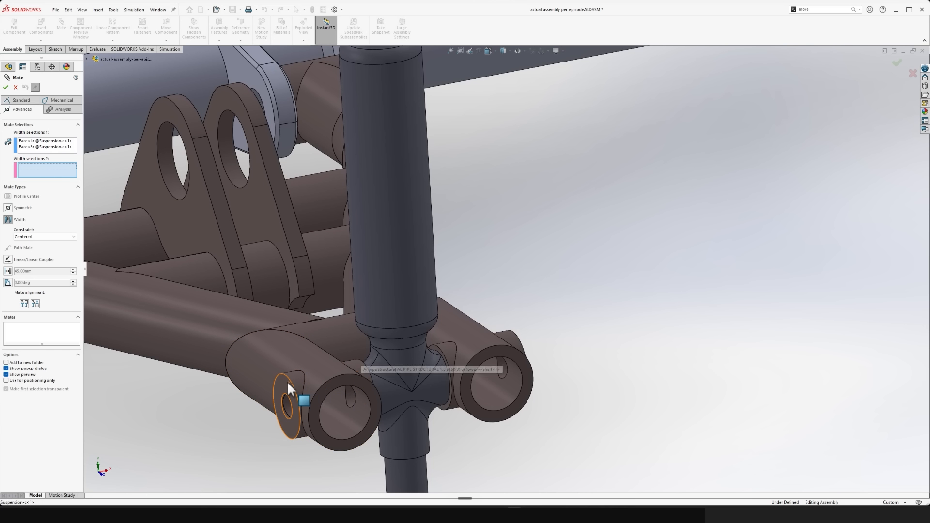
left_click(287, 381)
middle_click_drag(287, 381, 531, 354)
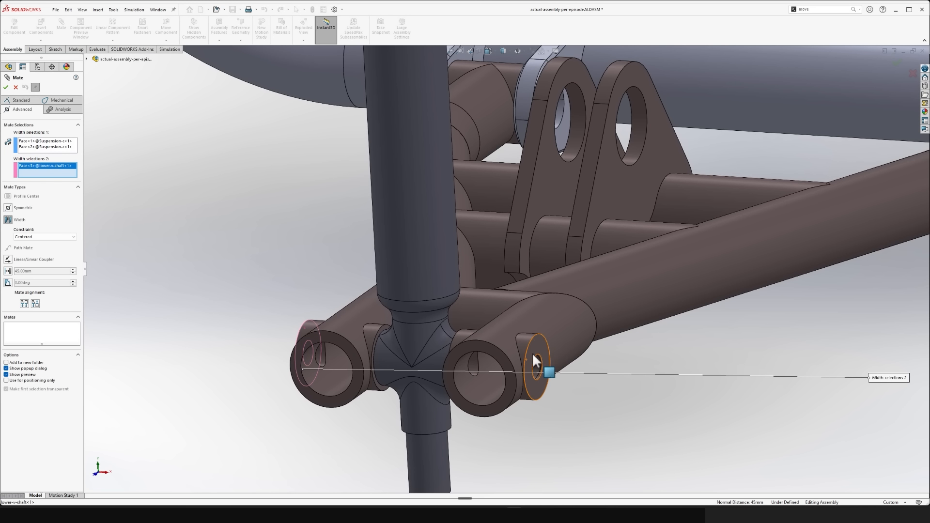
left_click(537, 347)
scroll(536, 348, "up", 5)
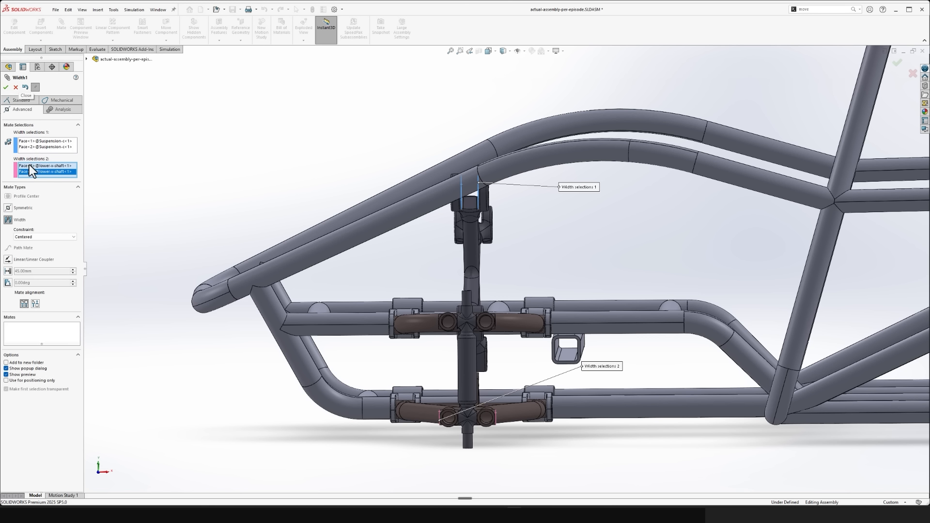
left_click(17, 88)
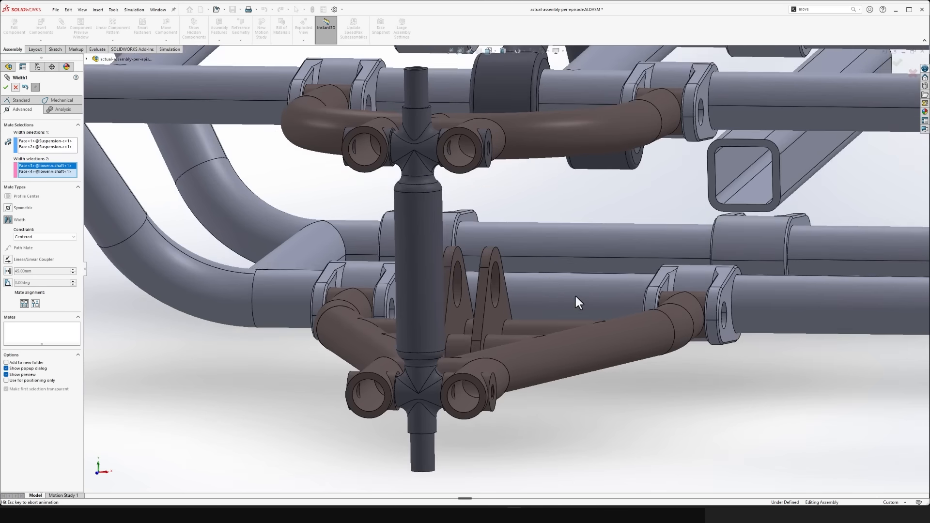
key("ctrl+1")
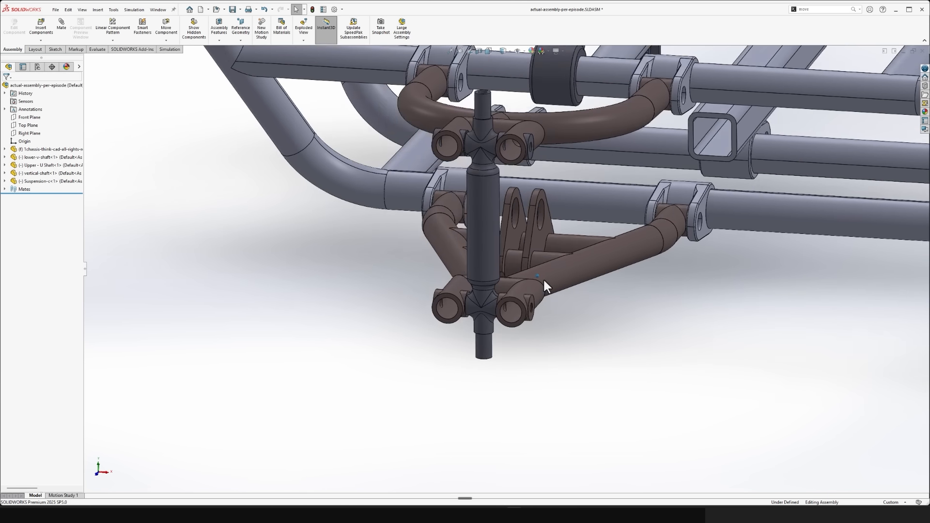
- Start a new centered Width mate using the two facing inner faces of the Suspension-c upper lug pair as the first selections
left_click_drag(487, 211, 413, 187)
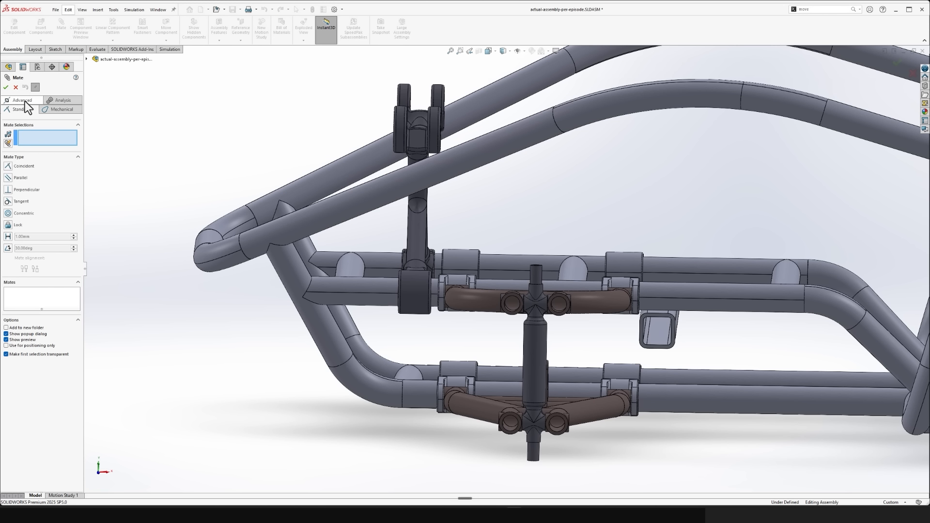
left_click(24, 100)
left_click(8, 188)
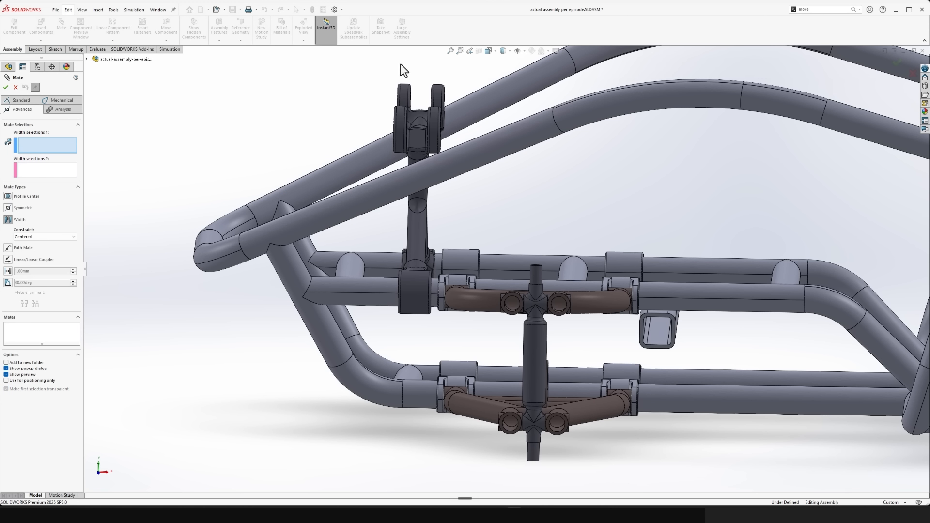
scroll(443, 124, "down", 10)
left_click(458, 86)
scroll(472, 92, "up", 5)
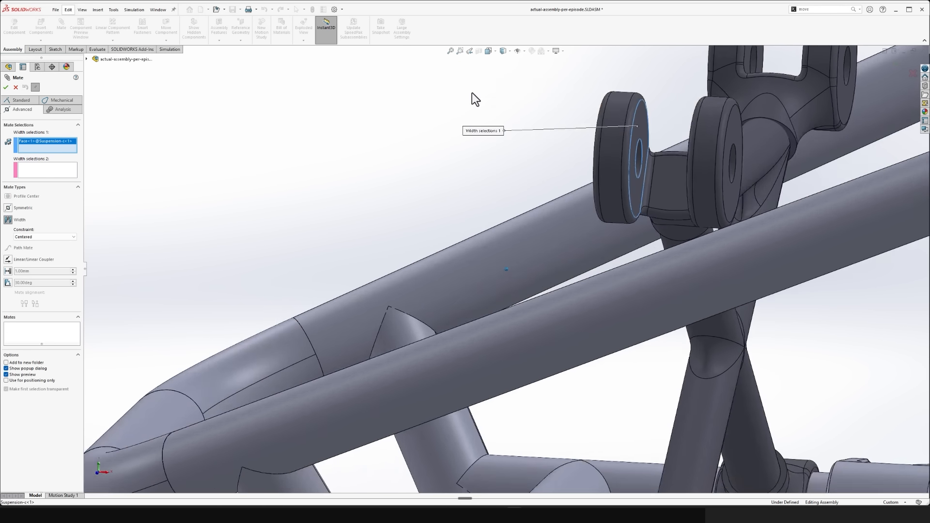
scroll(799, 158, "down", 3)
left_click(859, 183)
scroll(856, 183, "up", 5)
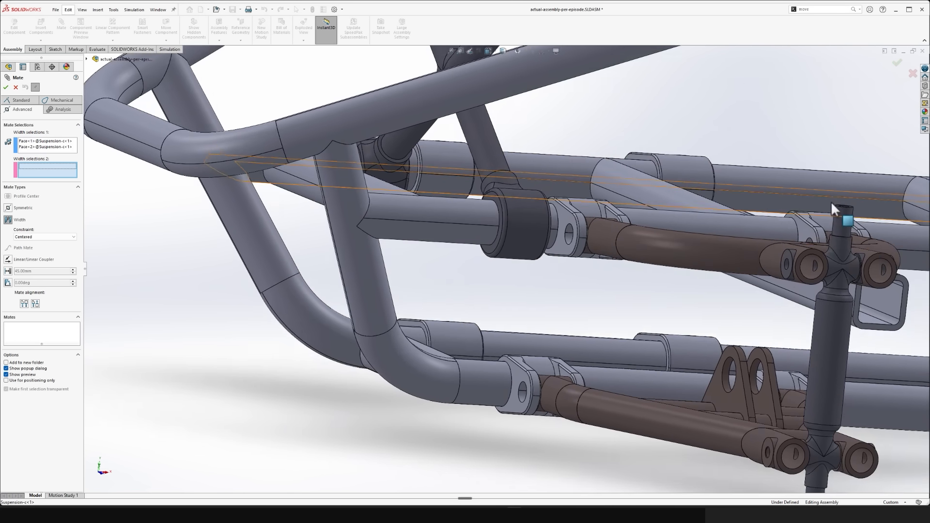
- Center the Suspension-c lug faces between the outward-facing faces of the two outer joint bosses on the lower-v-shaft, and finish mating
scroll(744, 252, "down", 8)
left_click(557, 312)
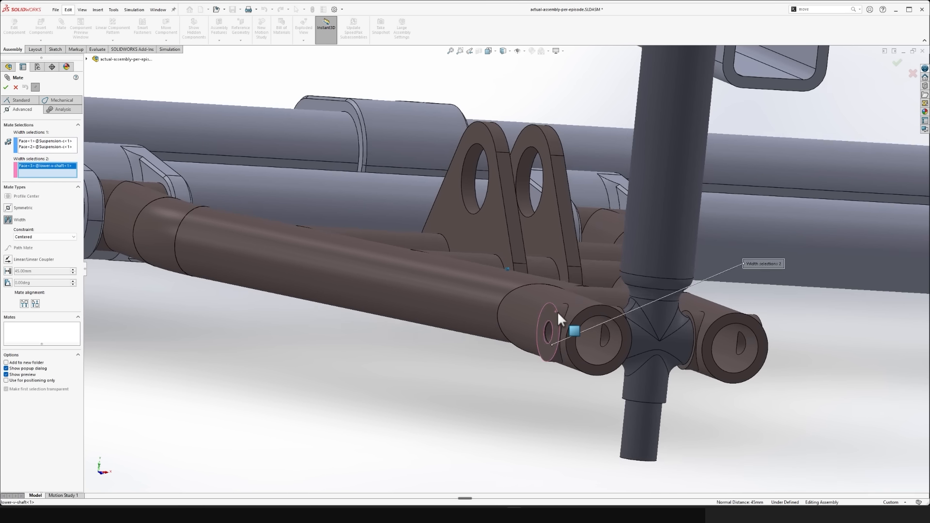
scroll(553, 314, "up", 5)
scroll(547, 310, "down", 2)
scroll(552, 340, "down", 5)
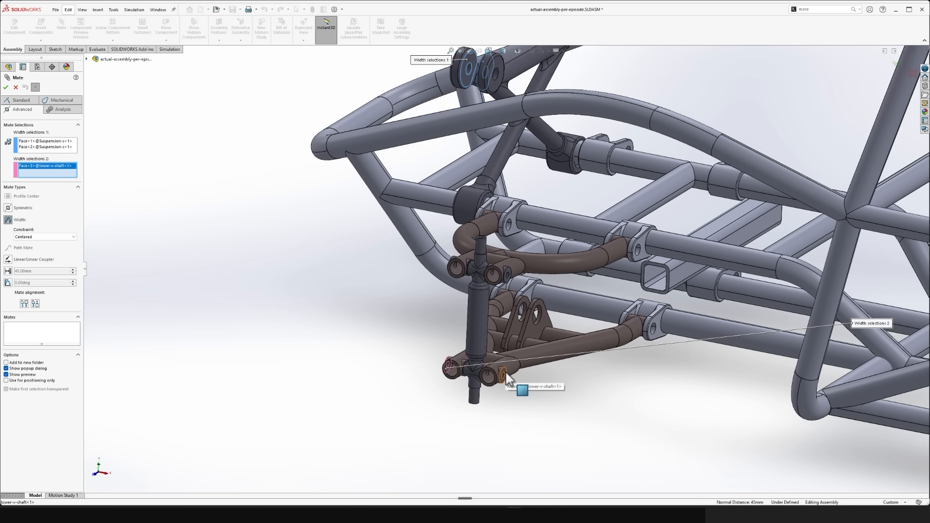
left_click(504, 375)
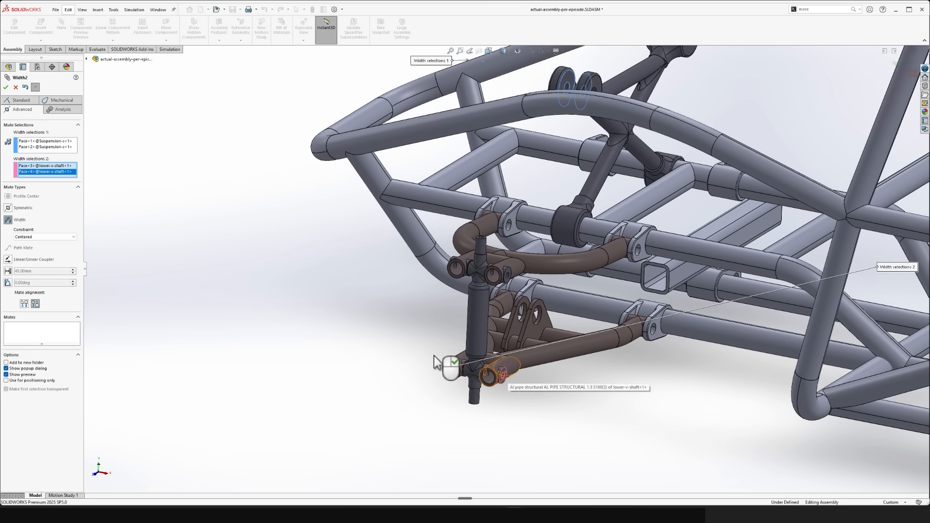
left_click(6, 87)
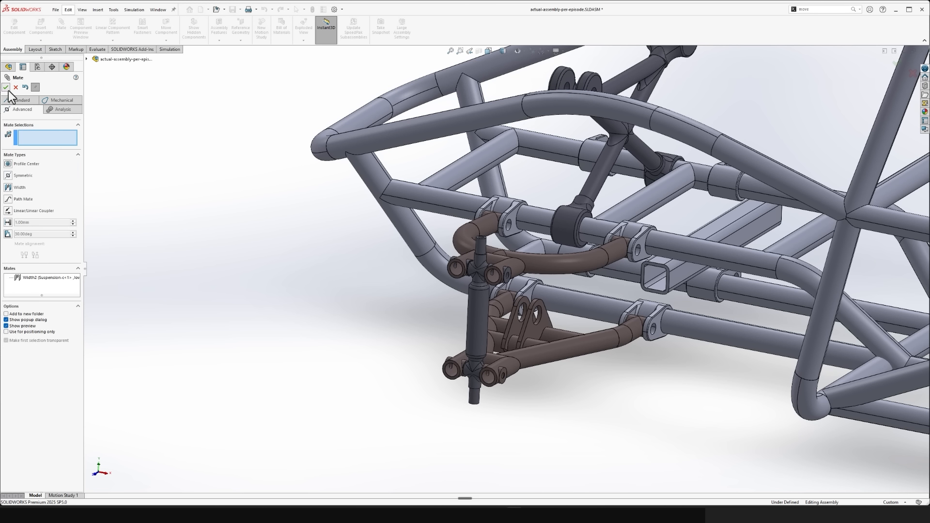
left_click(6, 87)
- Swing the Suspension-c part about the upper chassis rail until its free collar reaches the opposite upper rail
middle_click_drag(284, 108, 471, 185)
left_click_drag(470, 184, 379, 127)
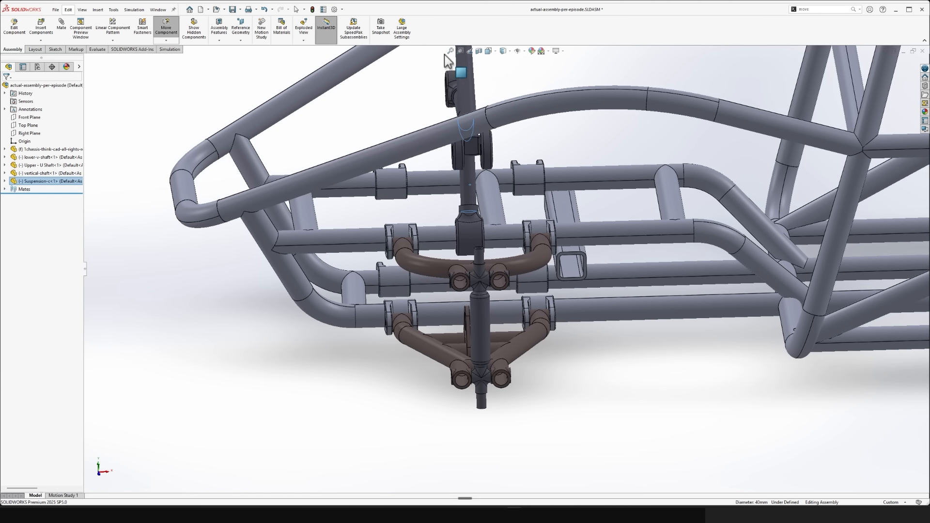
left_click_drag(444, 54, 448, 62)
left_click(677, 420)
middle_click_drag(676, 420, 548, 350)
scroll(468, 297, "down", 3)
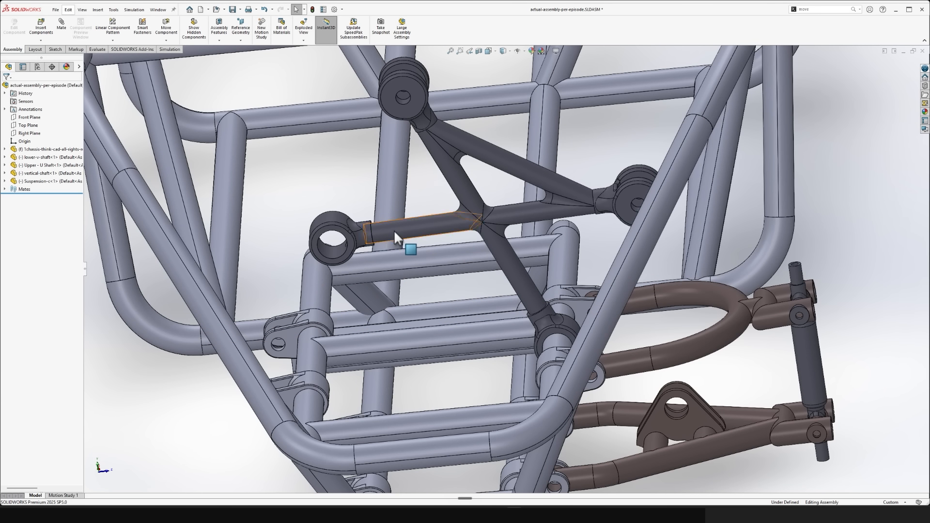
left_click_drag(395, 233, 313, 329)
left_click(129, 460)
- Inspect the Suspension-c collar around the opposite upper rail, and start editing the part in the context of the assembly
middle_click_drag(129, 460, 495, 230)
scroll(322, 411, "down", 2)
left_click(587, 227)
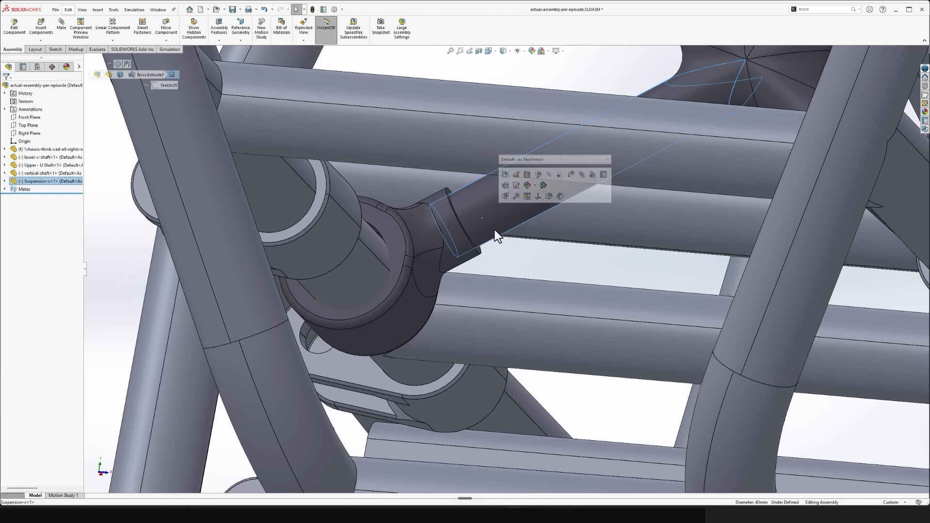
left_click(519, 253)
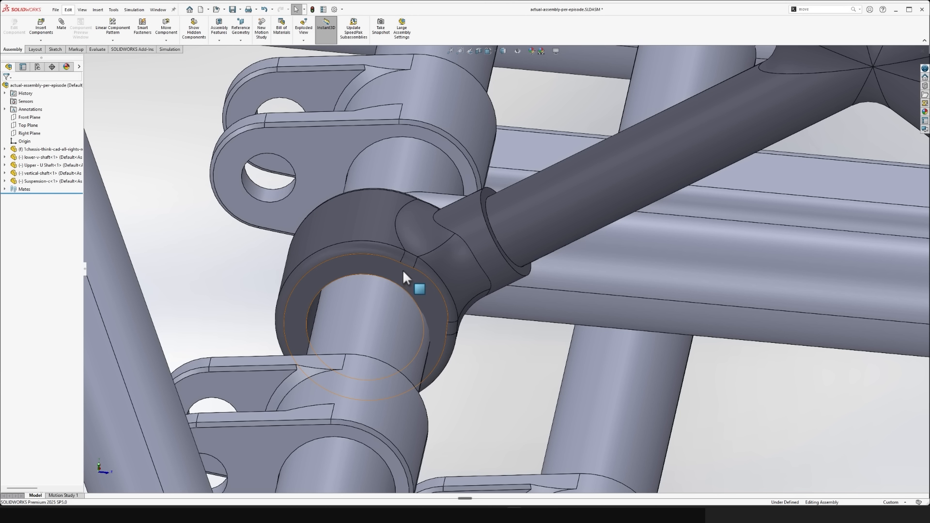
left_click(377, 263)
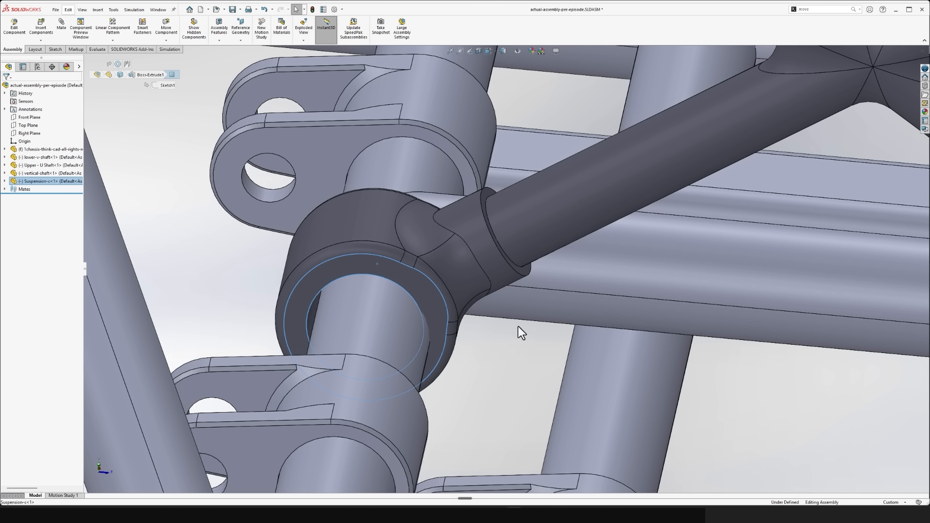
left_click(504, 336)
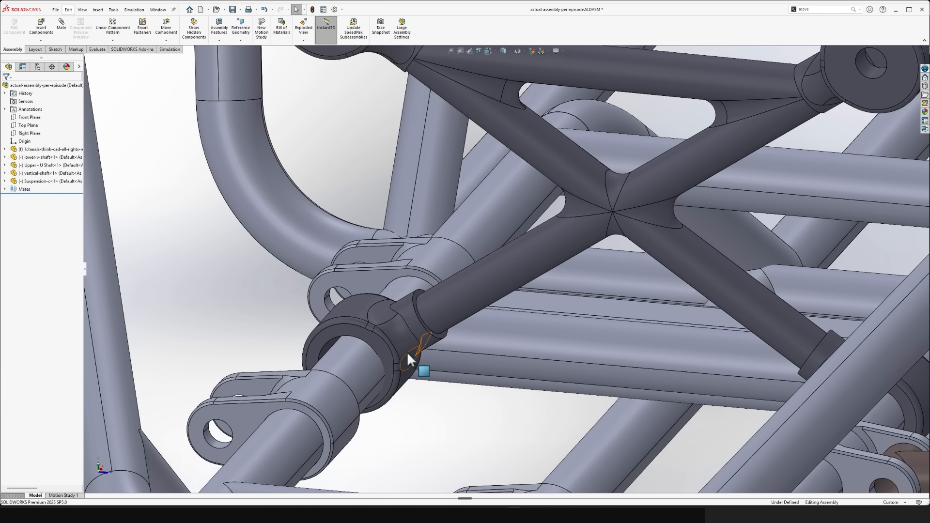
left_click(408, 356)
right_click(406, 350)
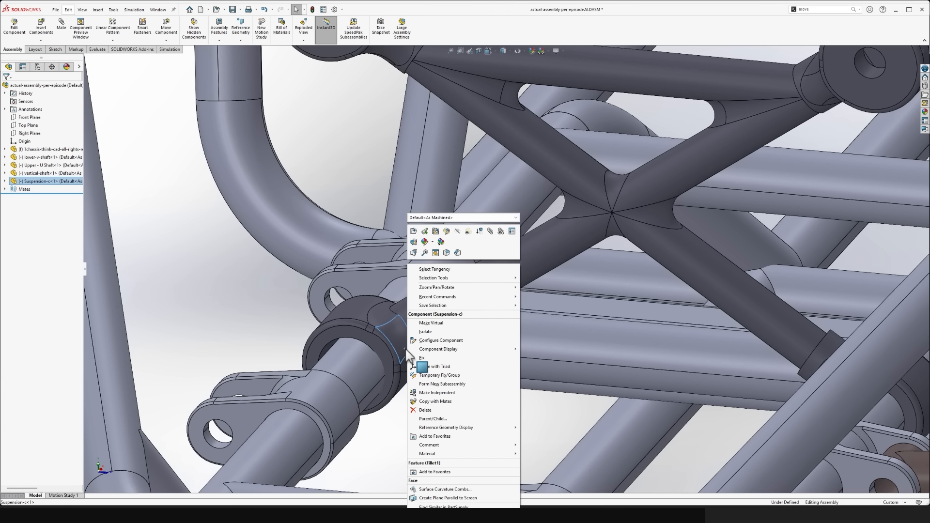
left_click(448, 232)
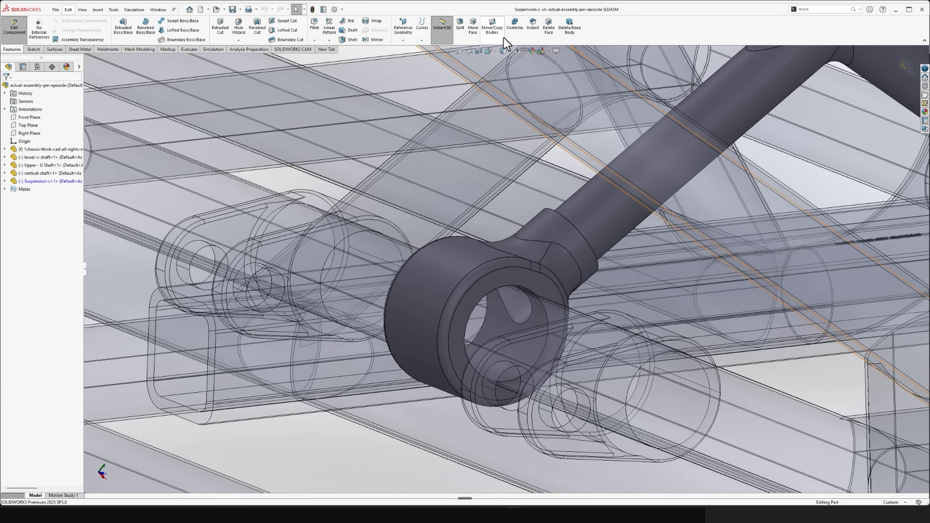
- Try to mate the Suspension-c collar's bore to the chassis rail with Move/Copy Body, and cancel the command
left_click(501, 36)
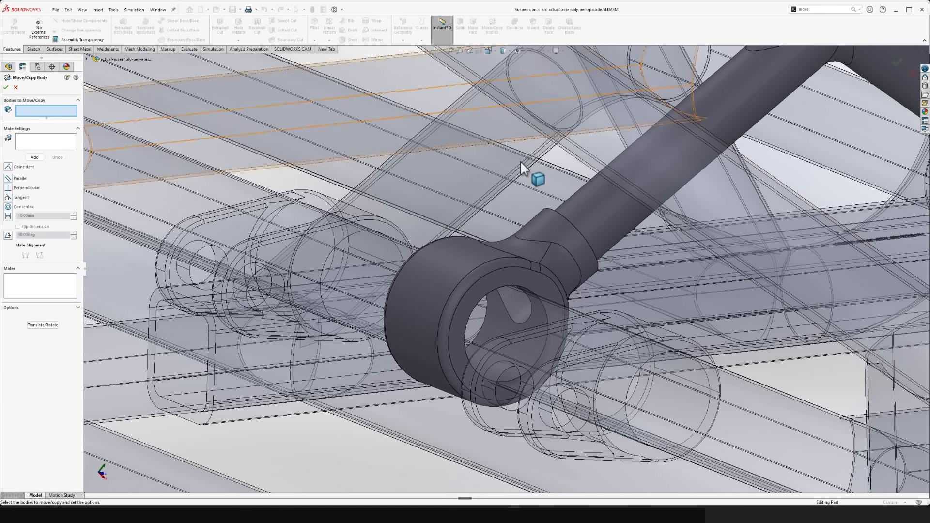
left_click(489, 268)
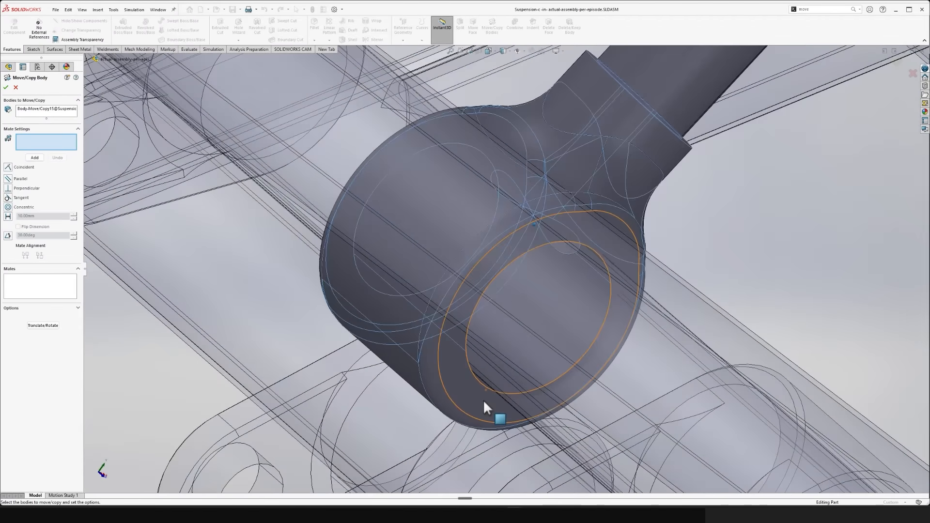
left_click(479, 381)
scroll(479, 381, "up", 6)
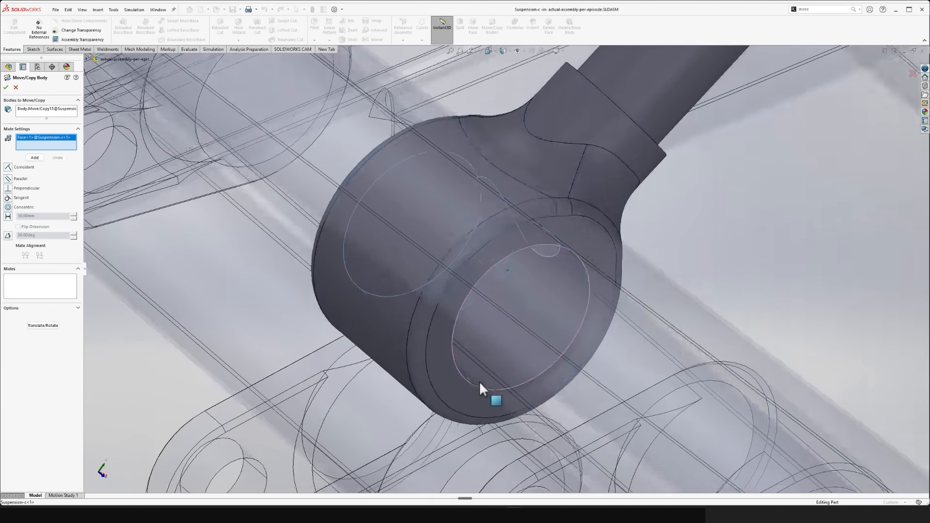
scroll(440, 374, "down", 5)
middle_click_drag(438, 378, 411, 359)
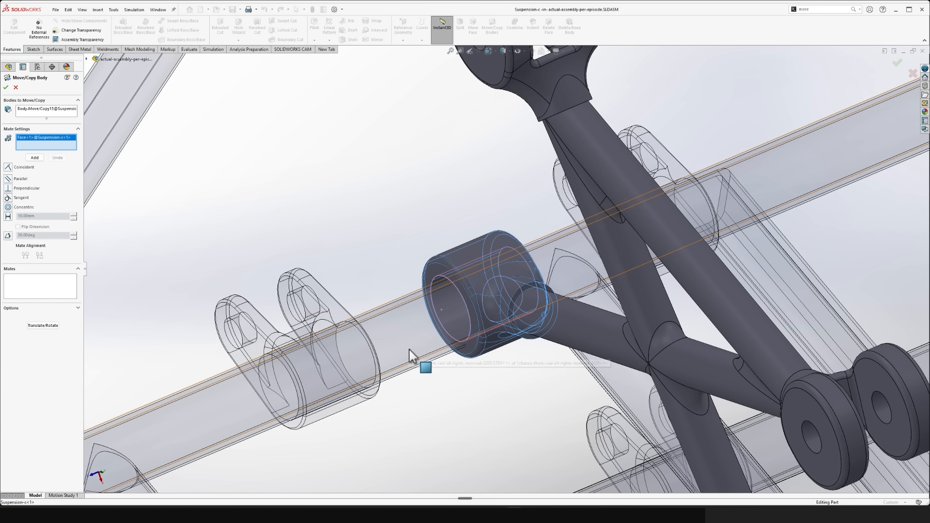
left_click(410, 350)
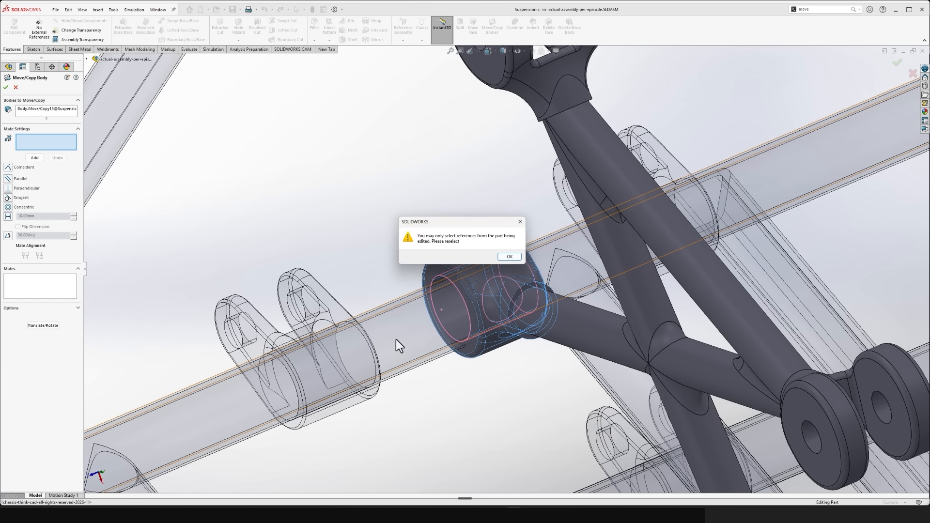
left_click(507, 257)
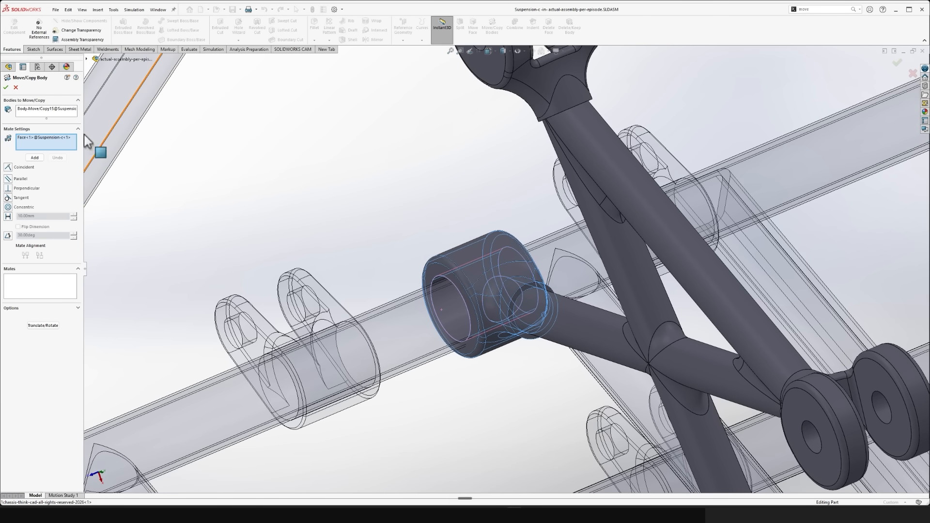
left_click(16, 87)
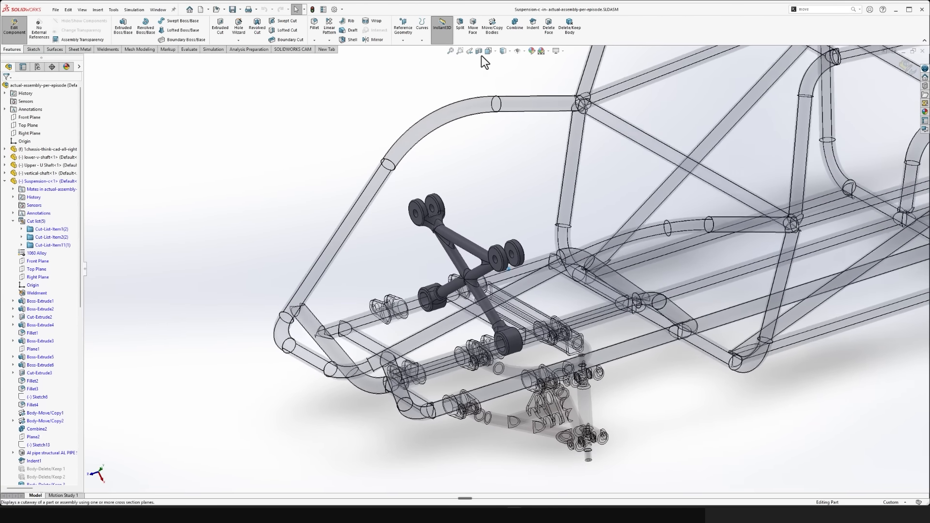
- Create a planar section view through the assembly using the flat end face of the Suspension-c collar as the section plane
left_click(480, 51)
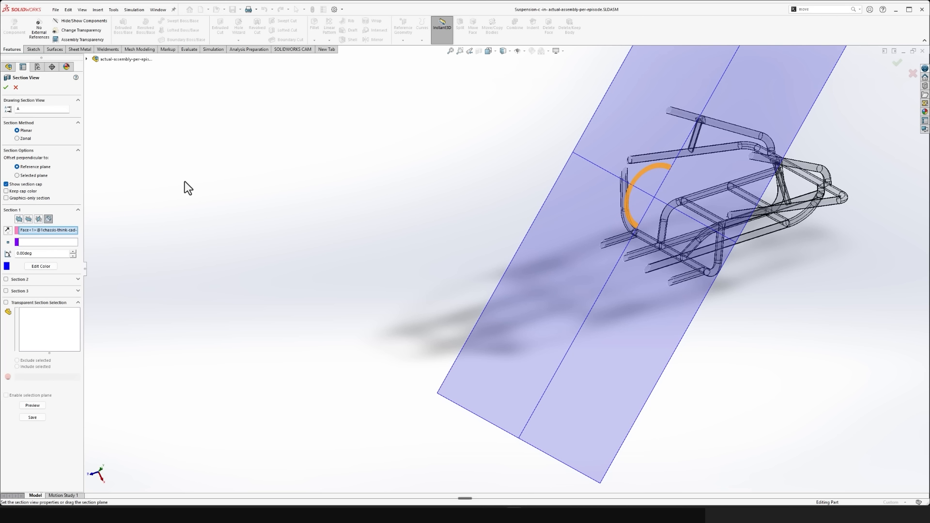
left_click(19, 219)
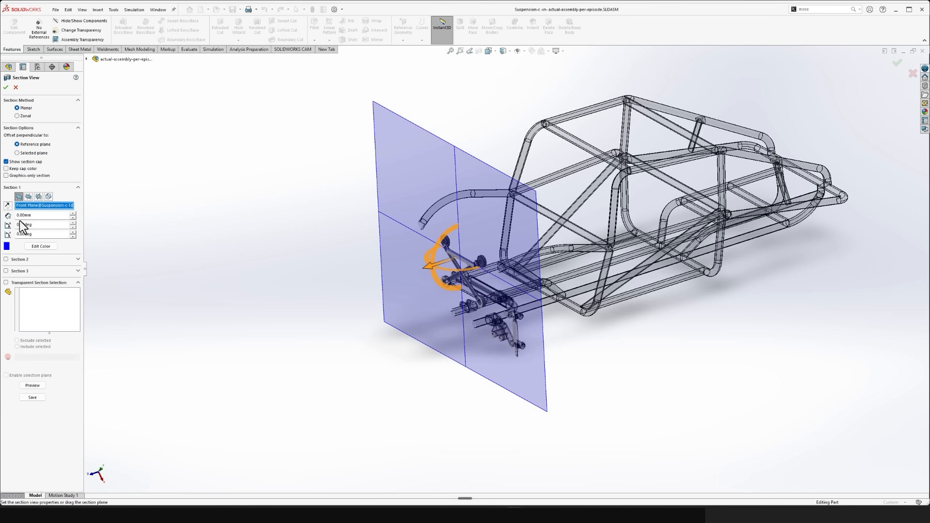
key("Delete")
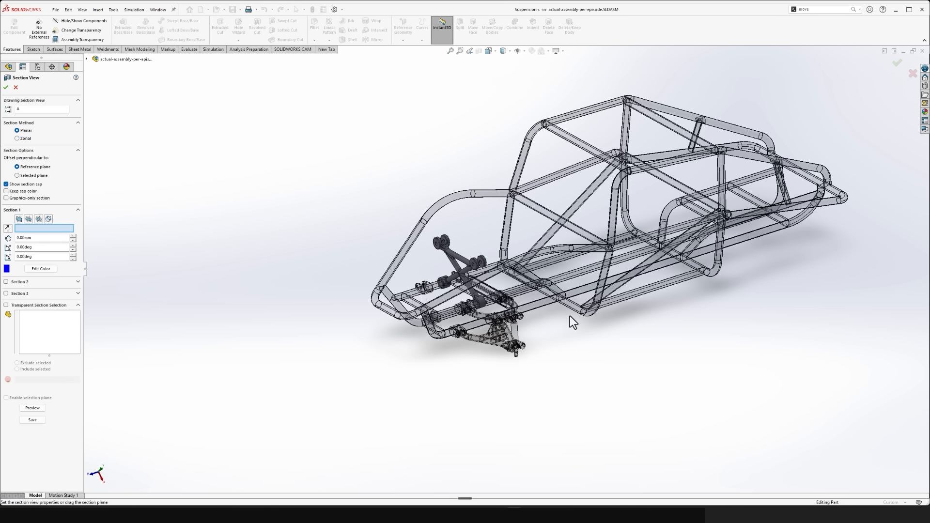
scroll(504, 304, "down", 8)
scroll(350, 249, "down", 6)
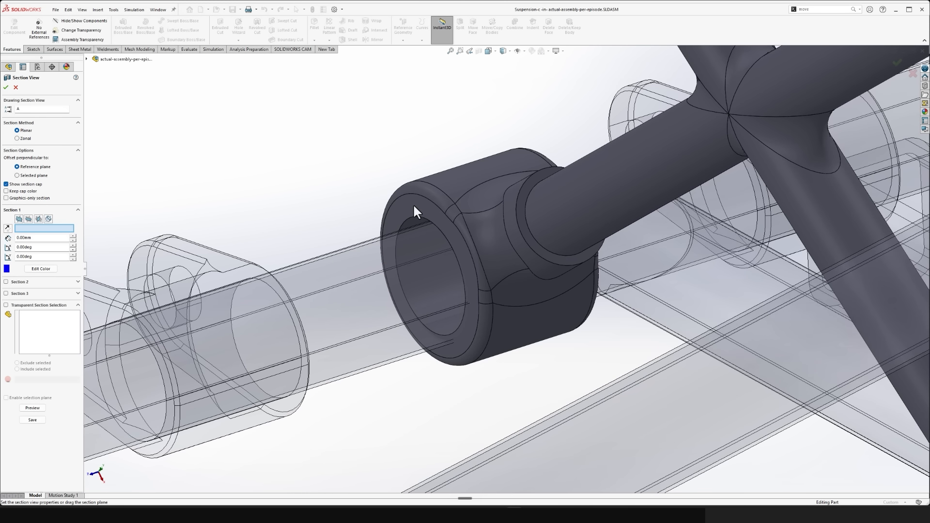
left_click(412, 203)
right_click(414, 208)
- Examine the alignment of both Suspension-c collar bores with the chassis rails, looking straight along the bore axes
scroll(446, 301, "up", 10)
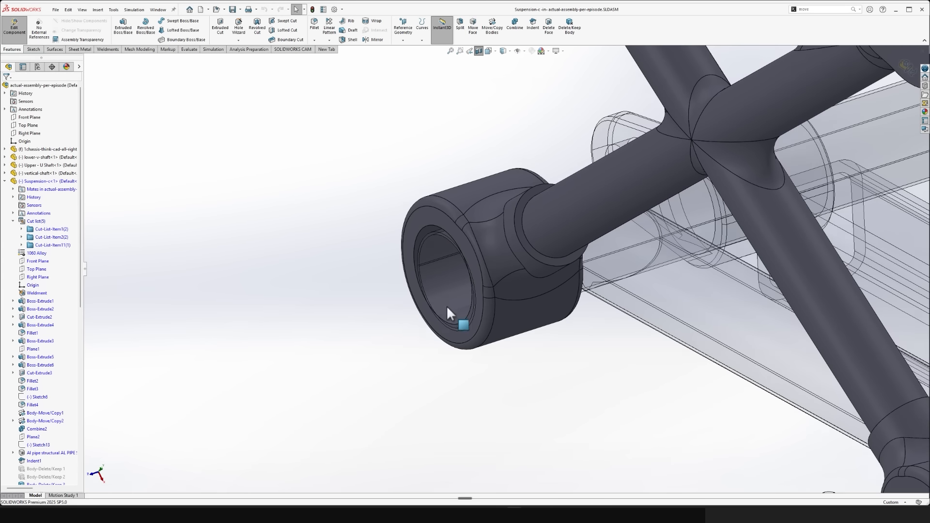
key("ctrl+3")
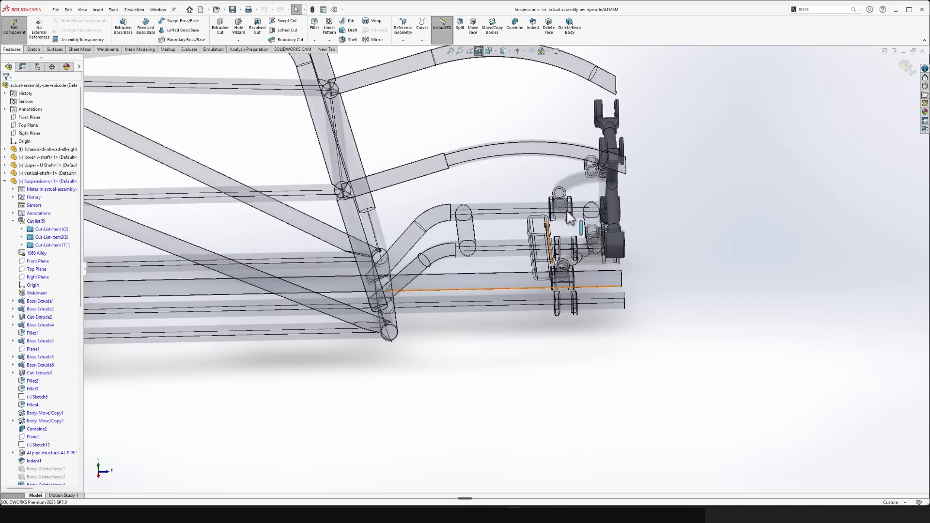
middle_click_drag(887, 263, 760, 292)
key("space")
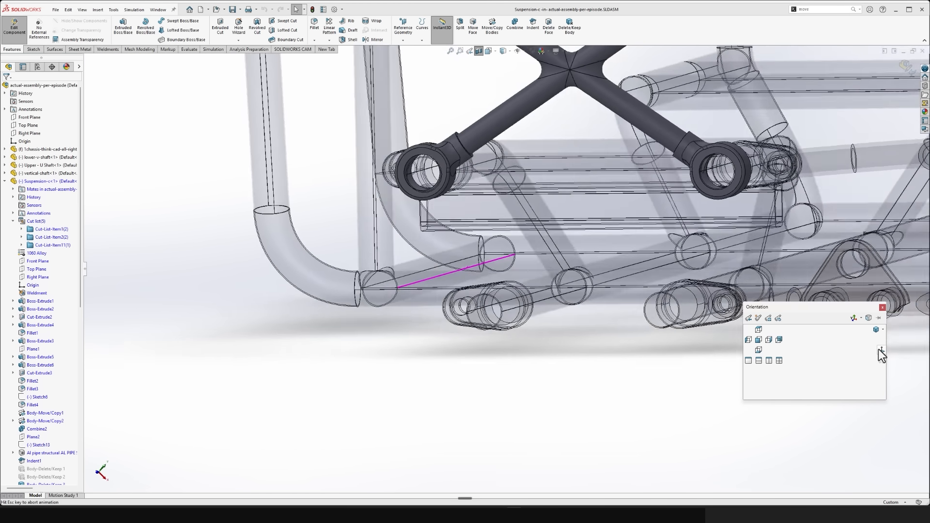
left_click(880, 350)
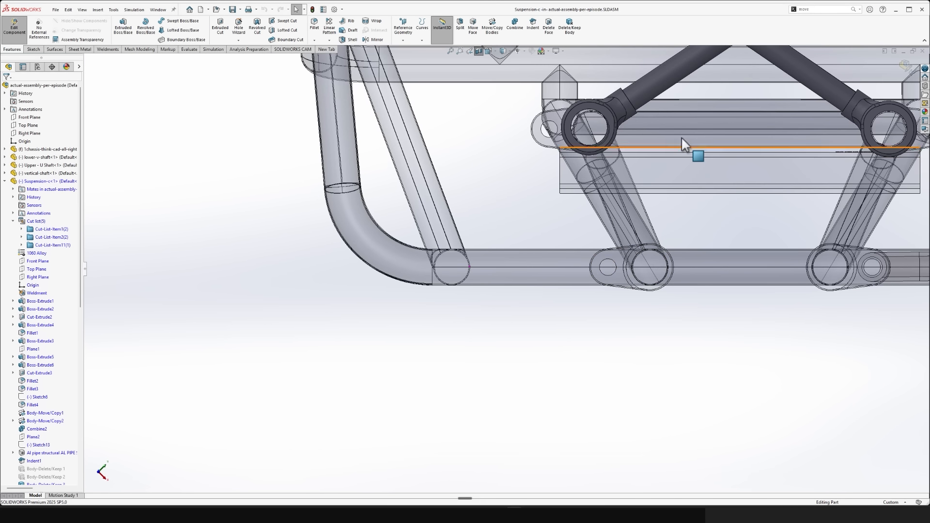
scroll(682, 140, "up", 4)
scroll(598, 271, "down", 10)
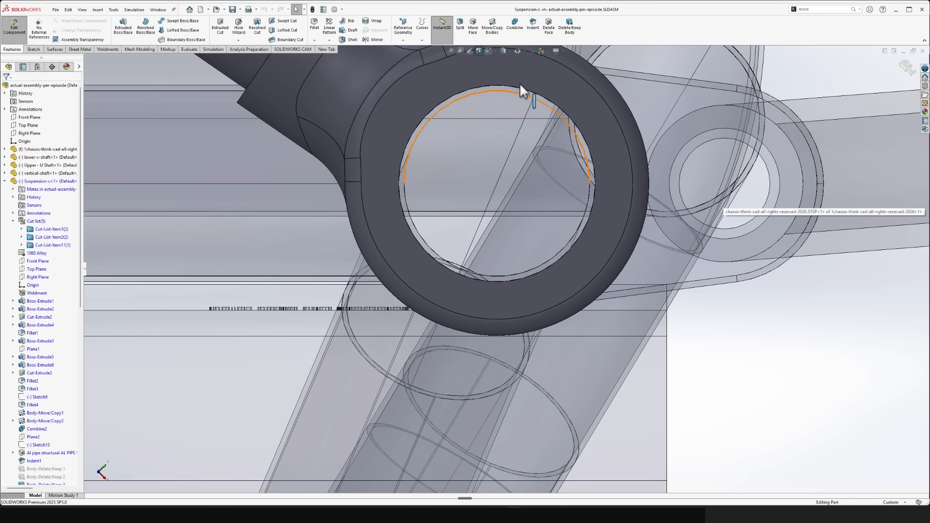
scroll(580, 226, "up", 8)
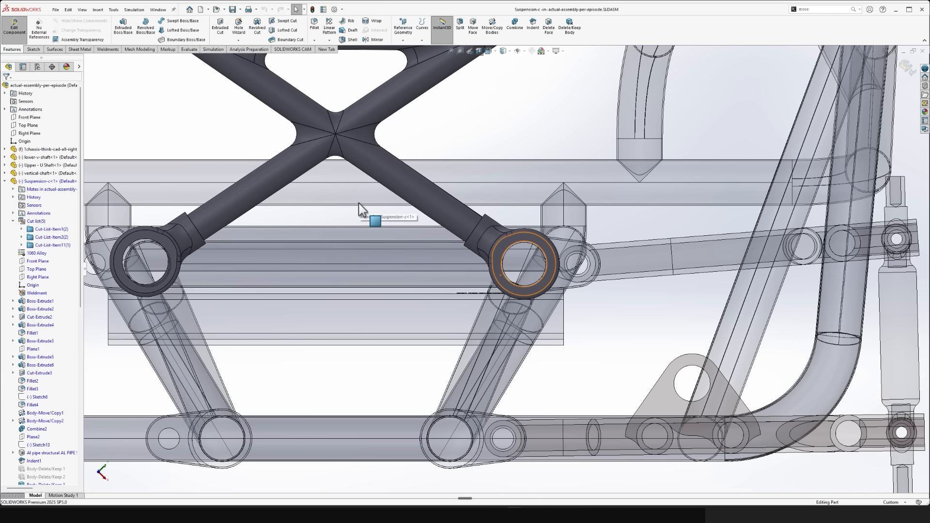
scroll(473, 245, "down", 8)
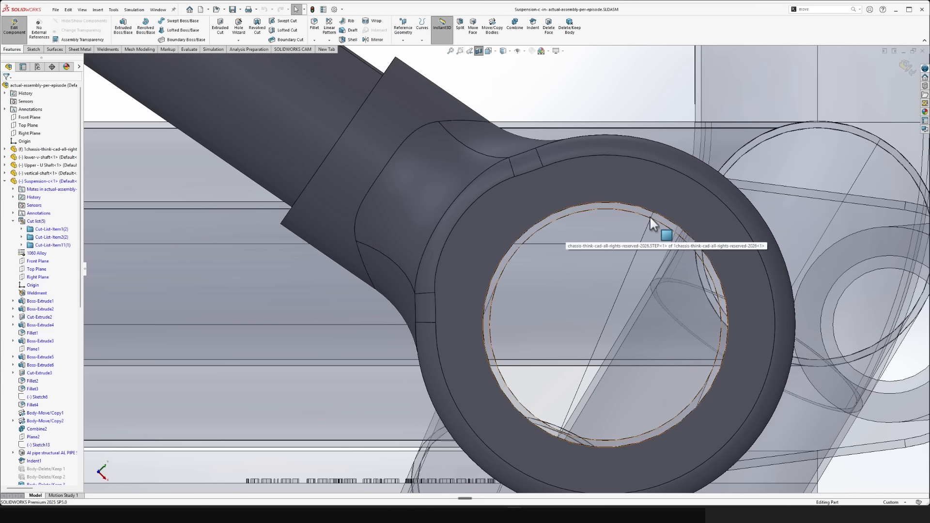
scroll(516, 281, "up", 10)
scroll(310, 269, "down", 10)
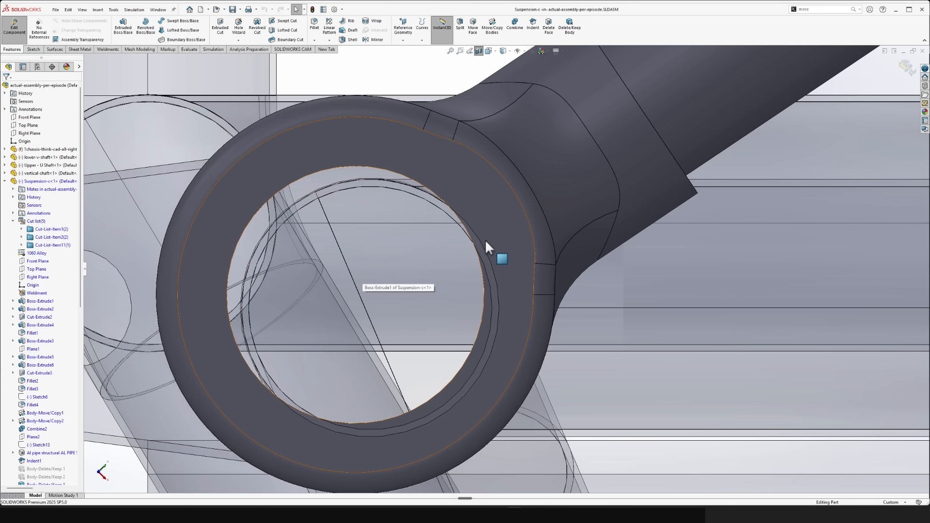
- Examine the offset between the lower Suspension-c collar's bore and the chassis rail end behind it
scroll(461, 383, "up", 8)
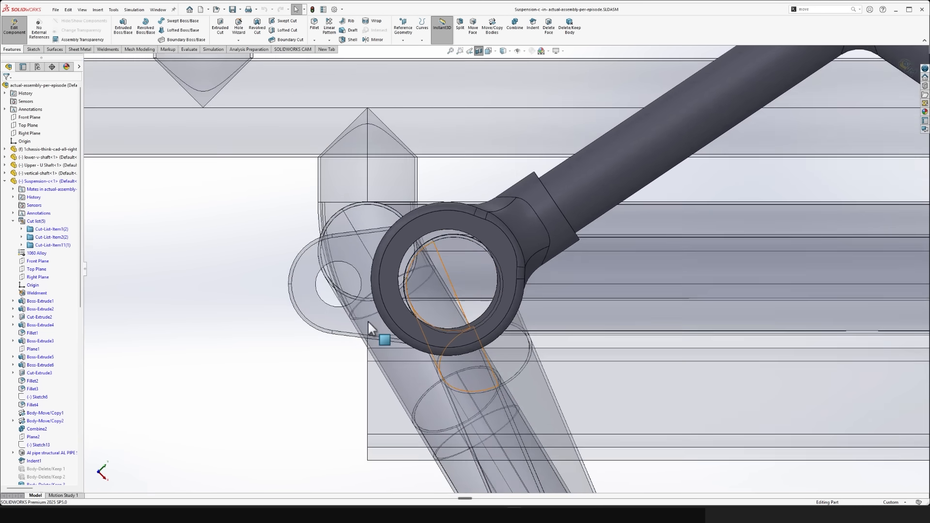
scroll(413, 177, "down", 8)
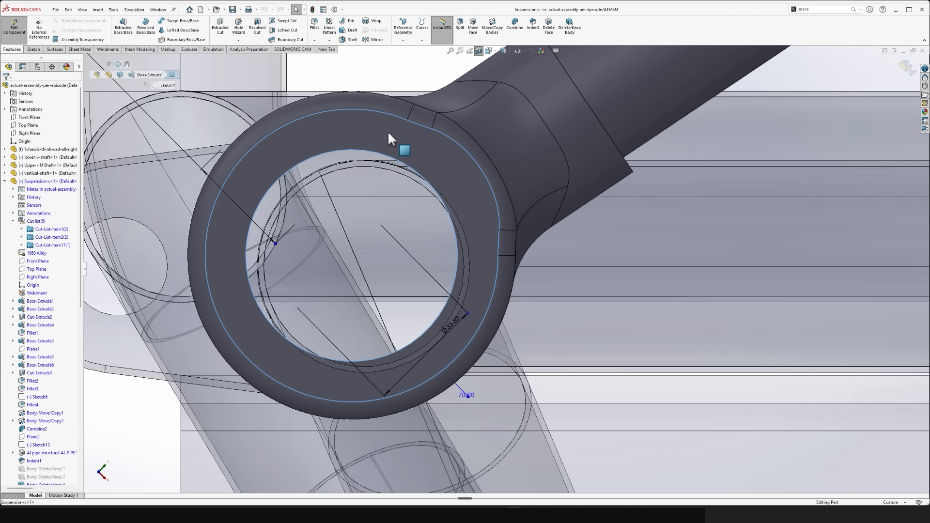
left_click(388, 133)
left_click(609, 83)
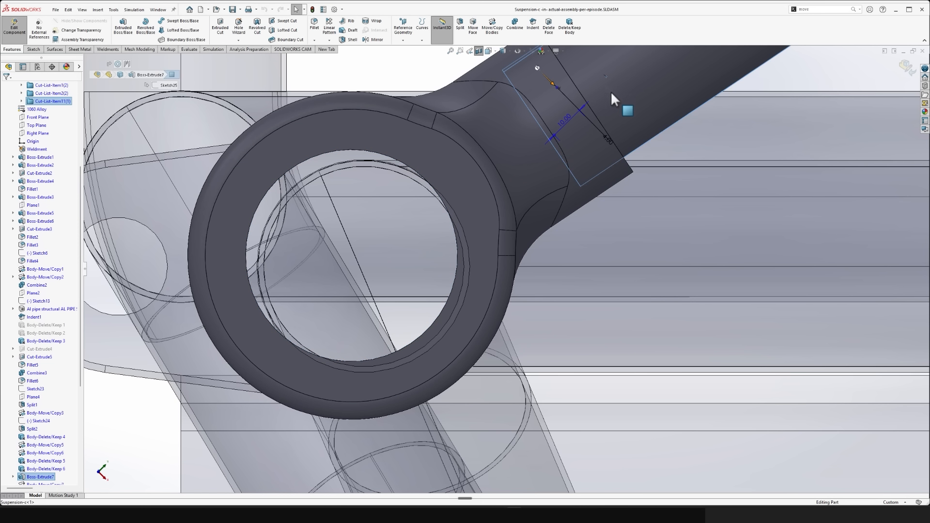
left_click(823, 69)
left_click(537, 67)
left_click(352, 128)
left_click(336, 79)
left_click(351, 129)
scroll(408, 162, "up", 5)
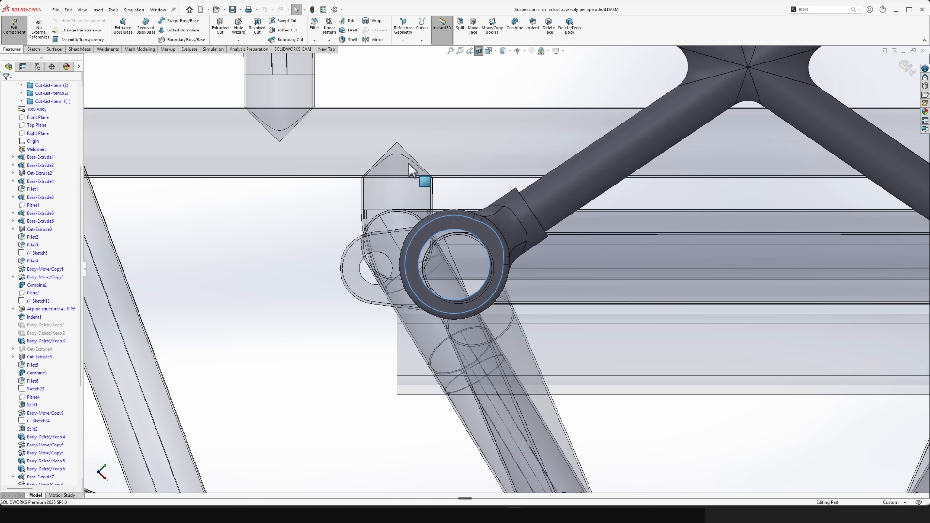
scroll(530, 249, "down", 5)
scroll(453, 315, "down", 3)
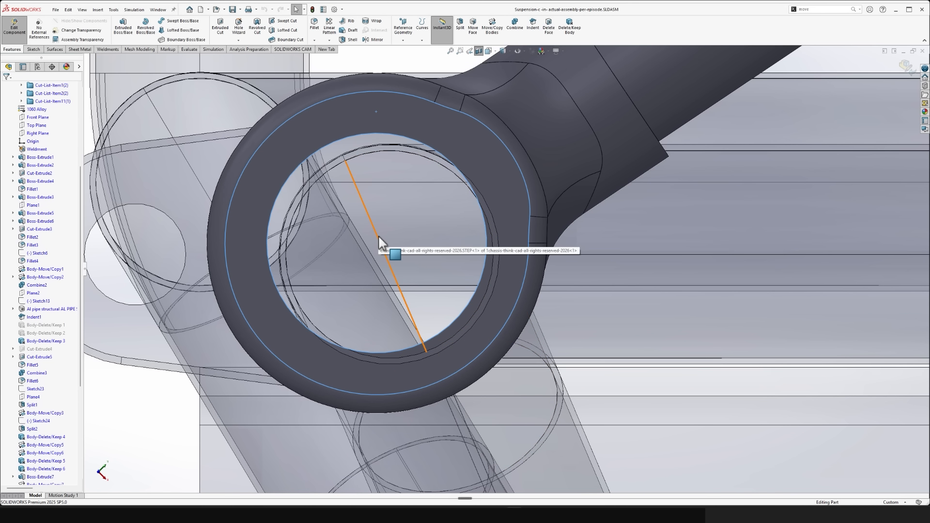
key("Escape")
scroll(374, 209, "up", 2)
scroll(375, 208, "up", 3)
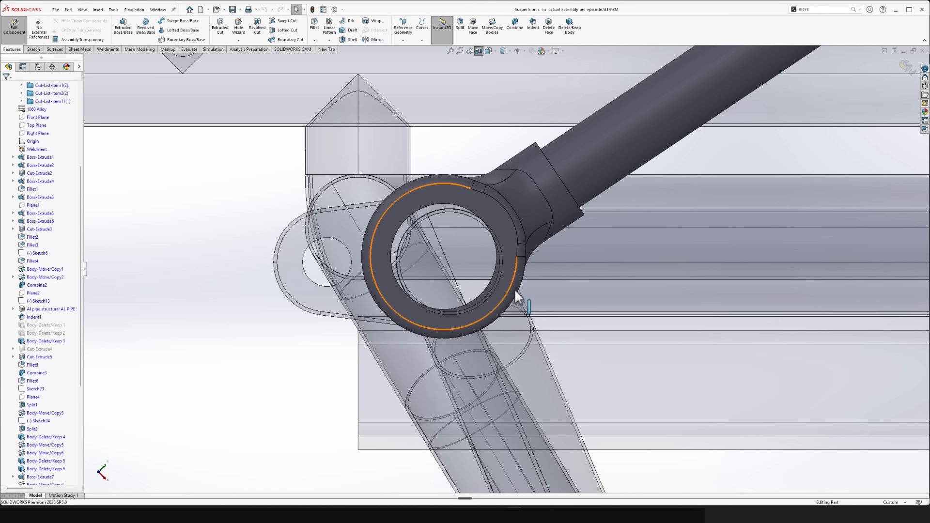
scroll(523, 259, "down", 5)
scroll(234, 159, "up", 4)
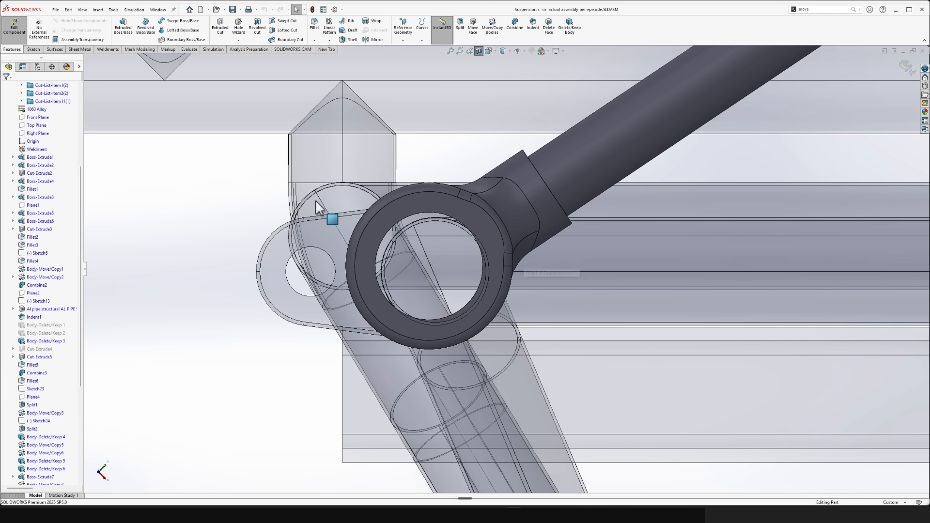
scroll(326, 207, "up", 3)
scroll(740, 291, "down", 3)
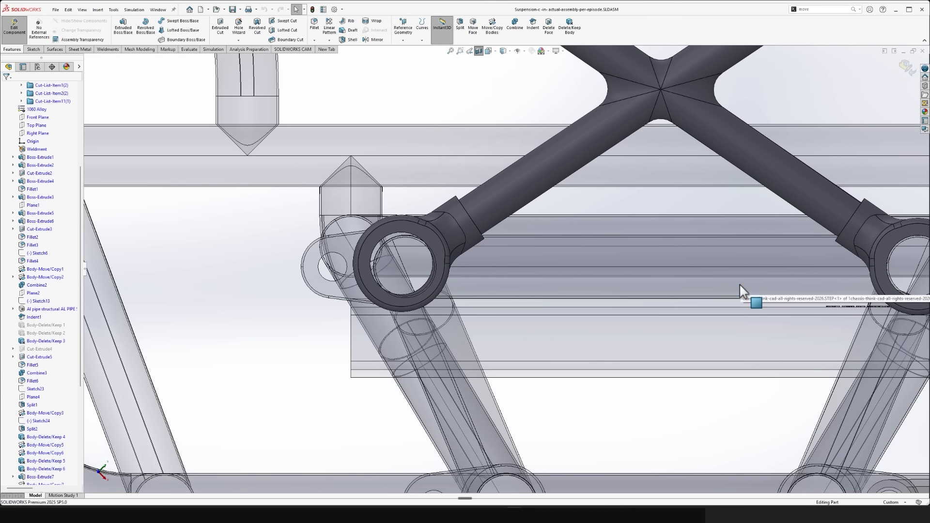
- Start a sketch on the flat end face of the lower Suspension-c collar
left_click(421, 240)
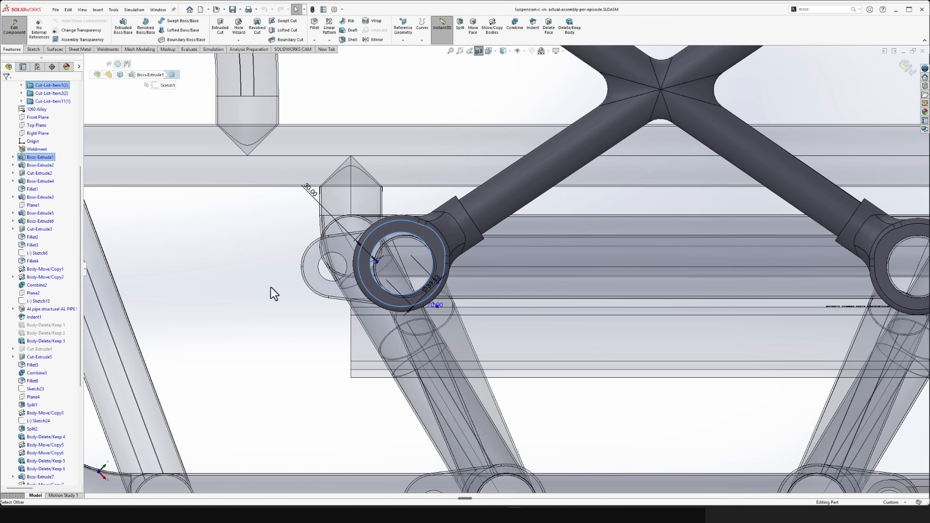
left_click(272, 286)
left_click(417, 229)
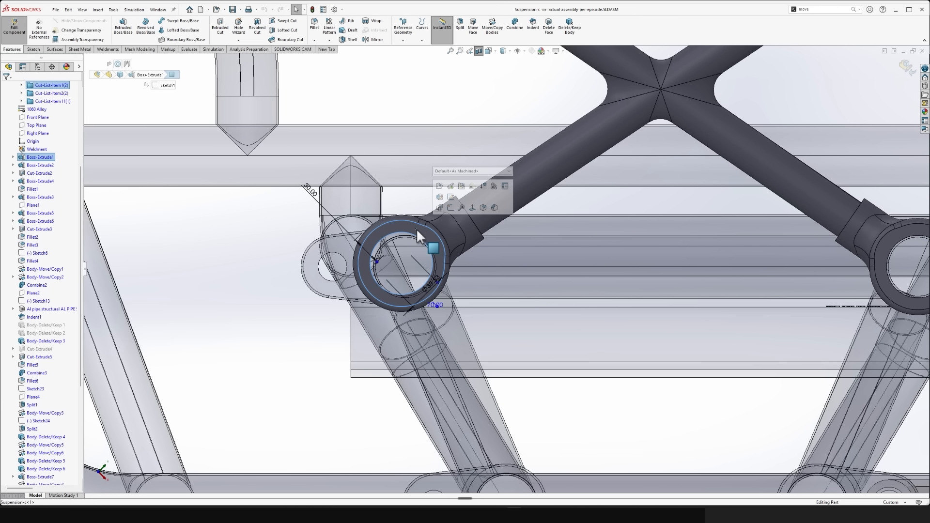
left_click(449, 209)
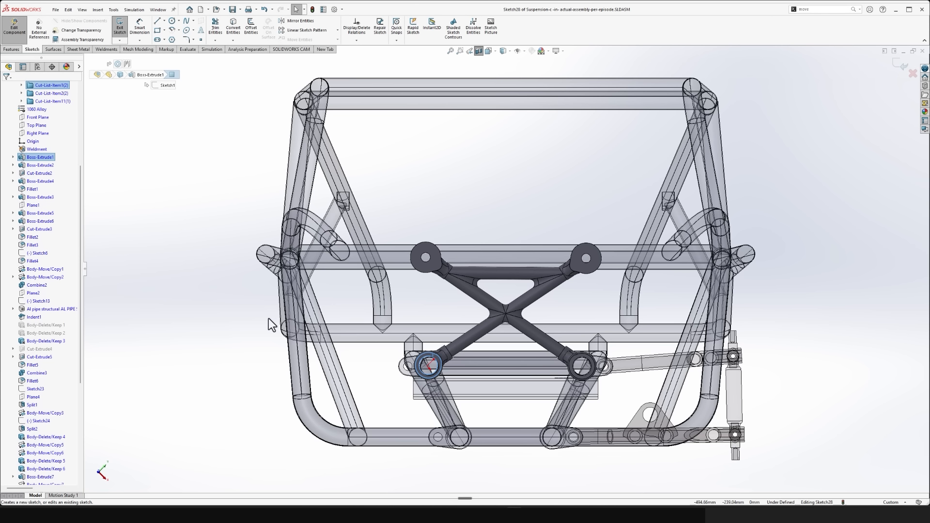
- Sketch a circle centred on the chassis rail's axis and matching its outer edge, with a radius of about 30 mm
left_click(231, 374)
key("c")
scroll(463, 392, "down", 5)
scroll(431, 263, "down", 2)
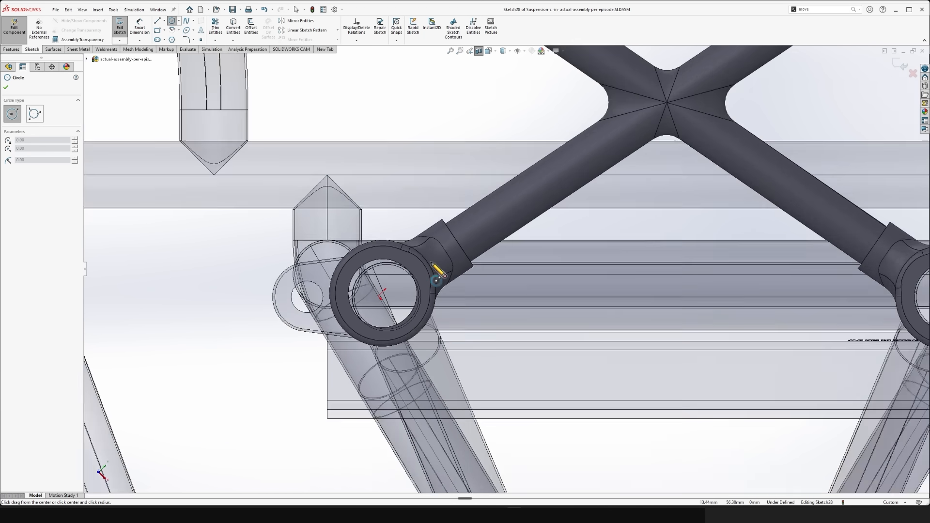
scroll(436, 280, "down", 5)
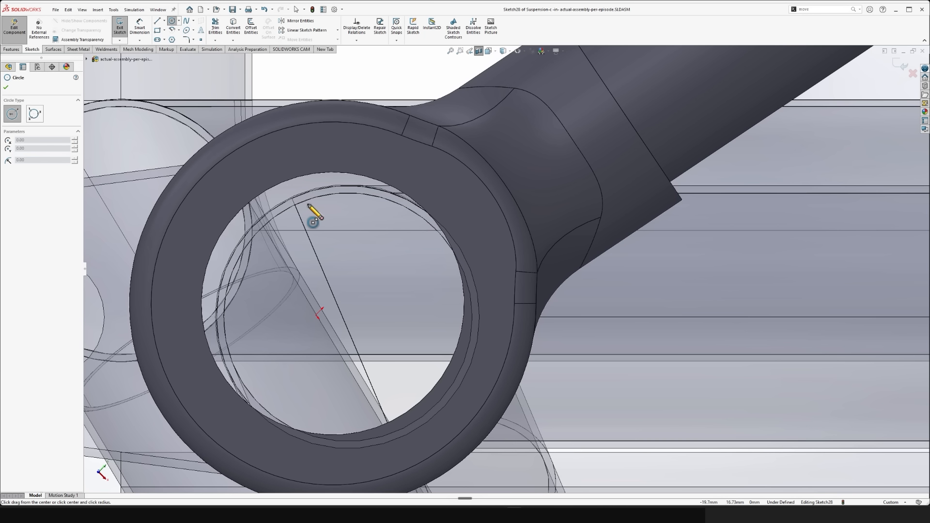
left_click(348, 317)
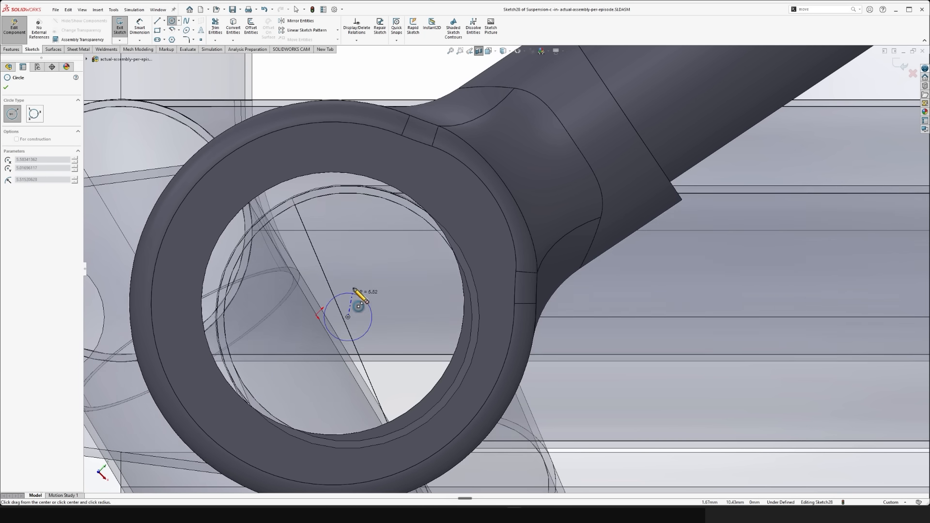
left_click(351, 186)
key("Escape")
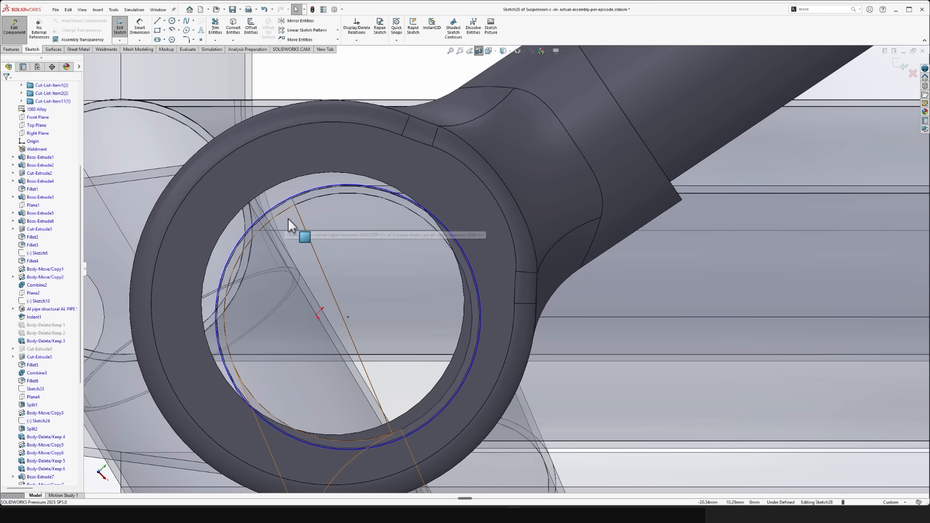
- Sketch a second circle concentric with the collar bore and matching its edge, with a radius of about 30 mm
scroll(474, 237, "up", 5)
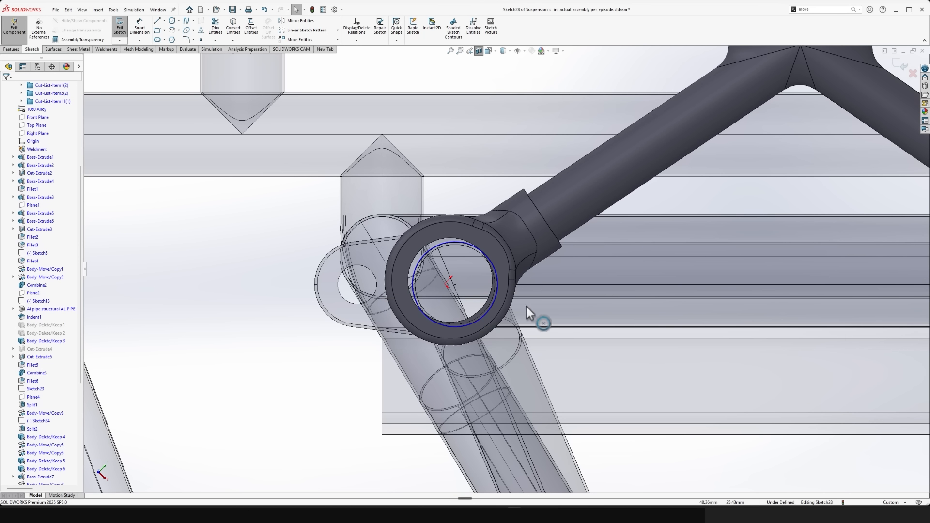
scroll(525, 305, "down", 6)
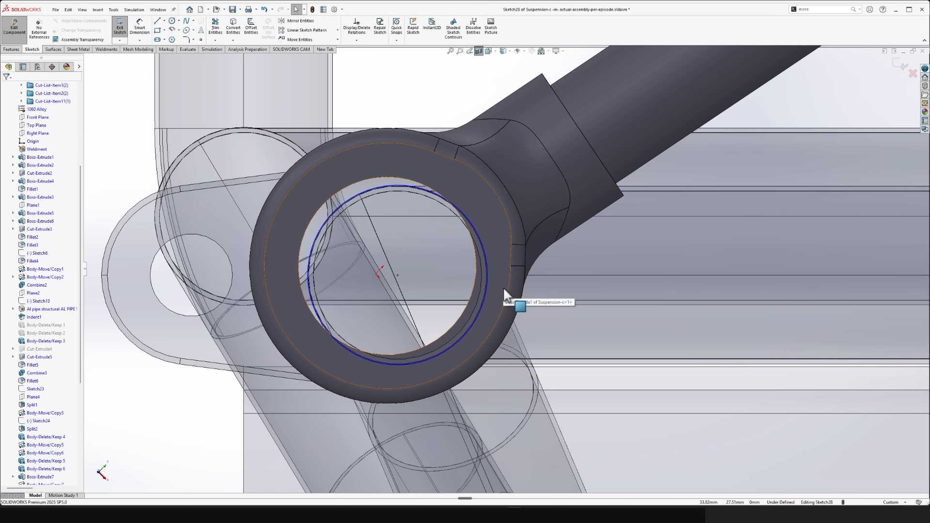
key("c")
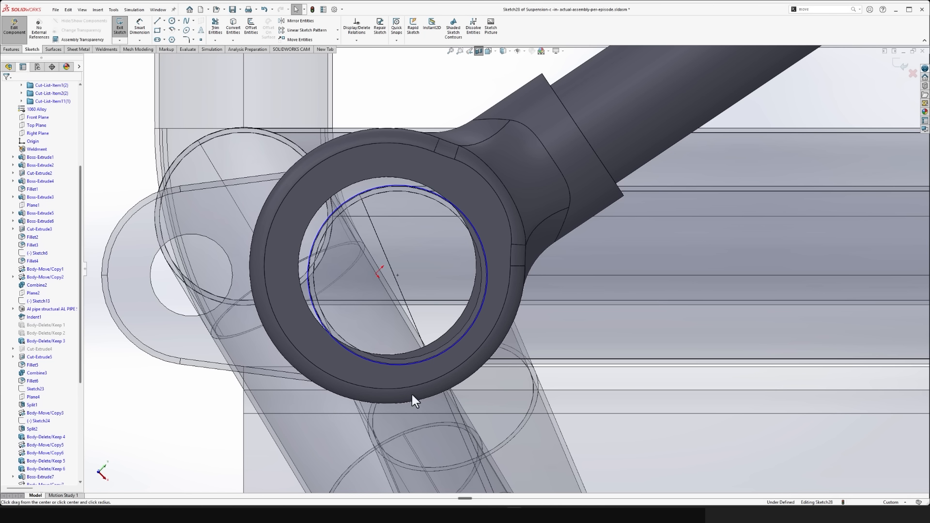
left_click(387, 266)
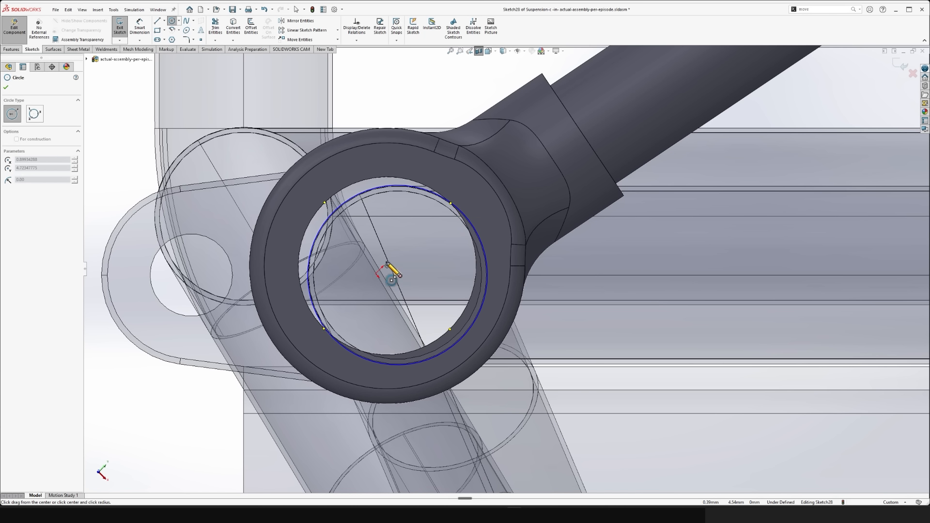
left_click(380, 177)
key("Escape")
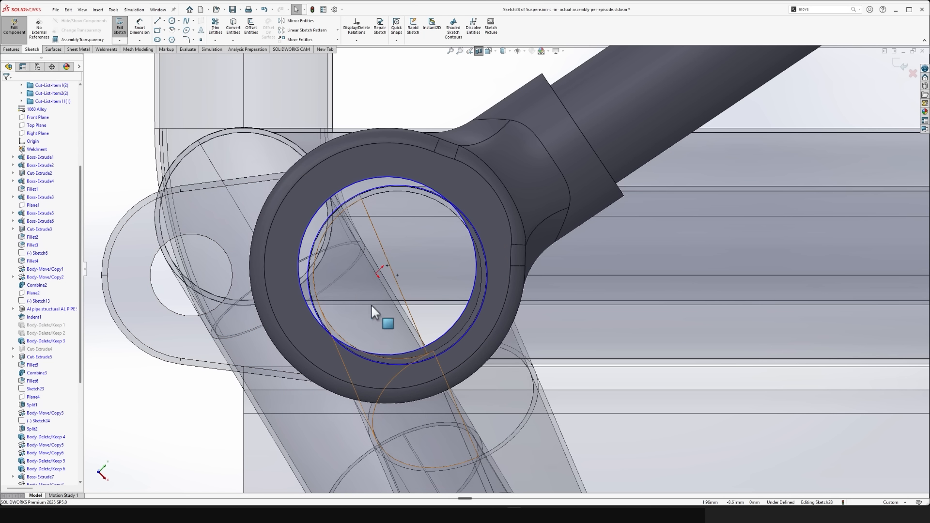
- Add a driven dimension for the offset between the two circle centres along the sketch's vertical axis
right_click_drag(630, 396, 620, 245)
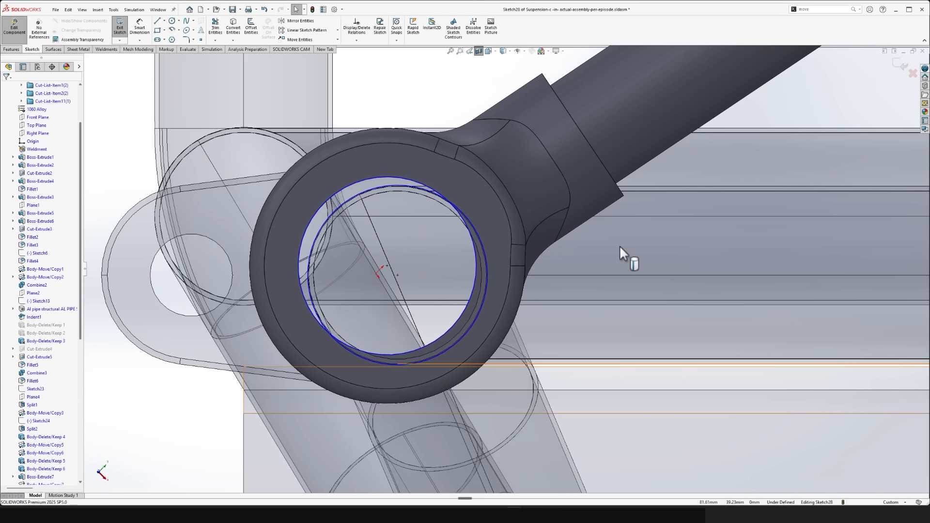
left_click(397, 275)
left_click(388, 265)
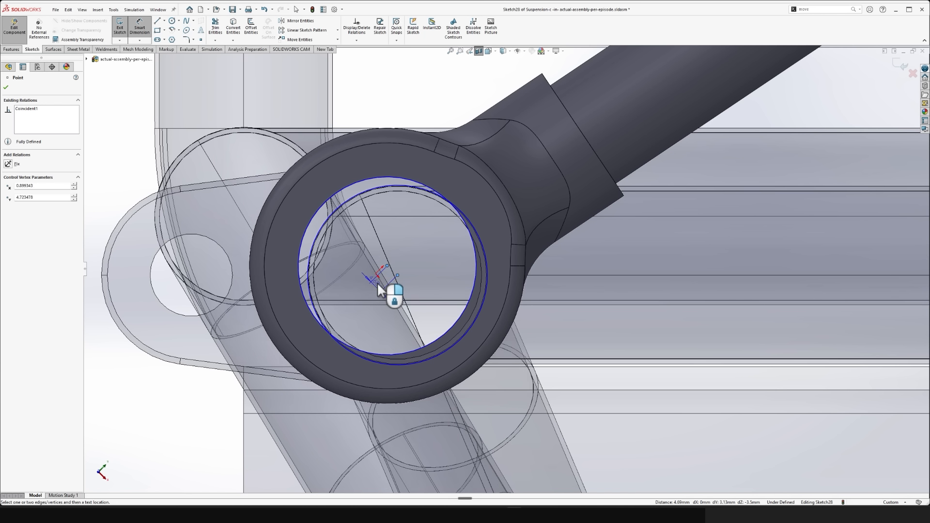
scroll(402, 283, "up", 3)
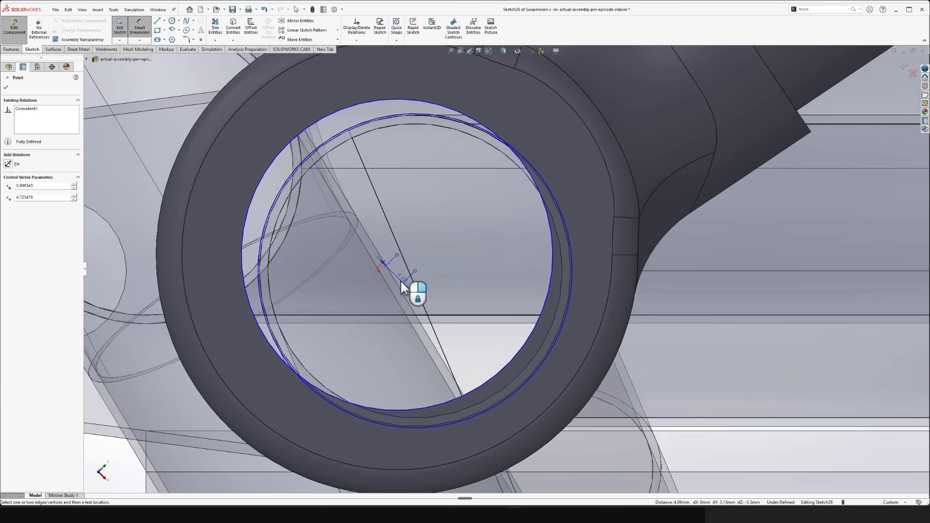
scroll(401, 283, "up", 1)
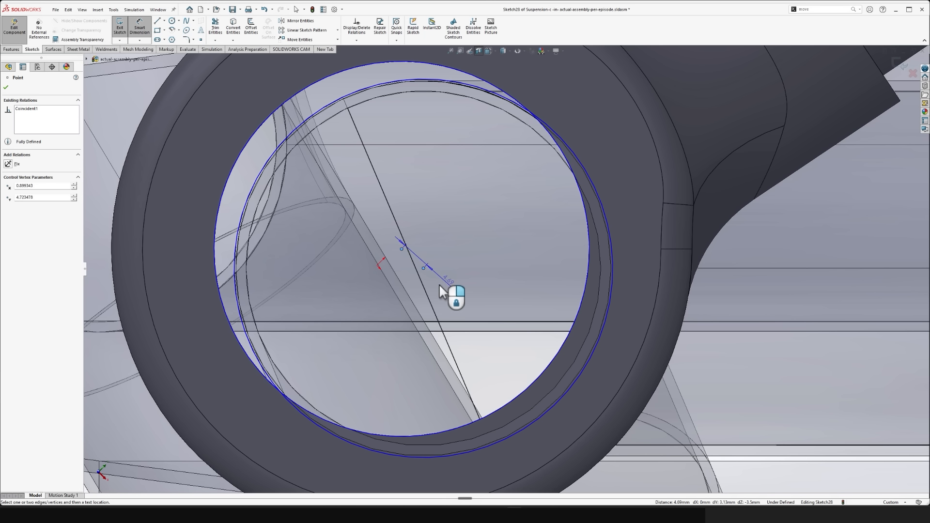
left_click(436, 287)
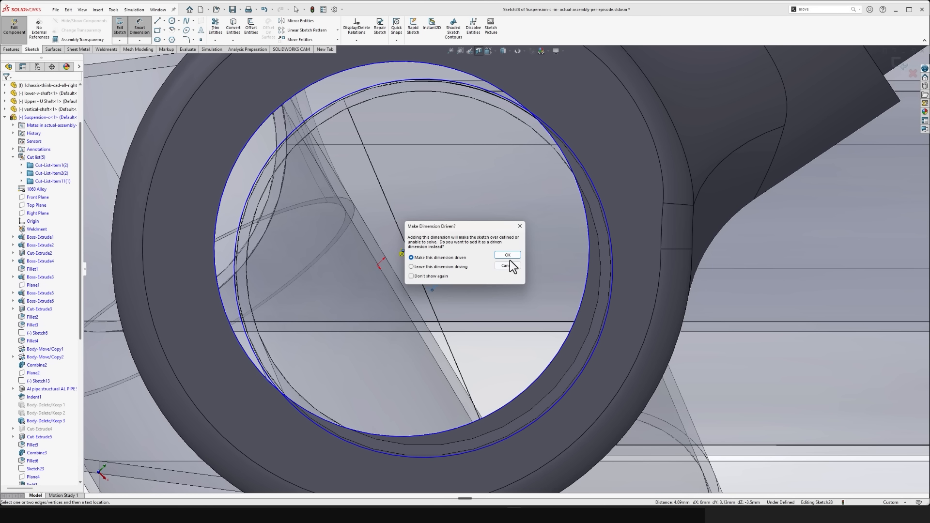
left_click(516, 256)
- Add another driven dimension between the two circle centres along the sketch's horizontal axis, keeping both dimensions legible
left_click(423, 266)
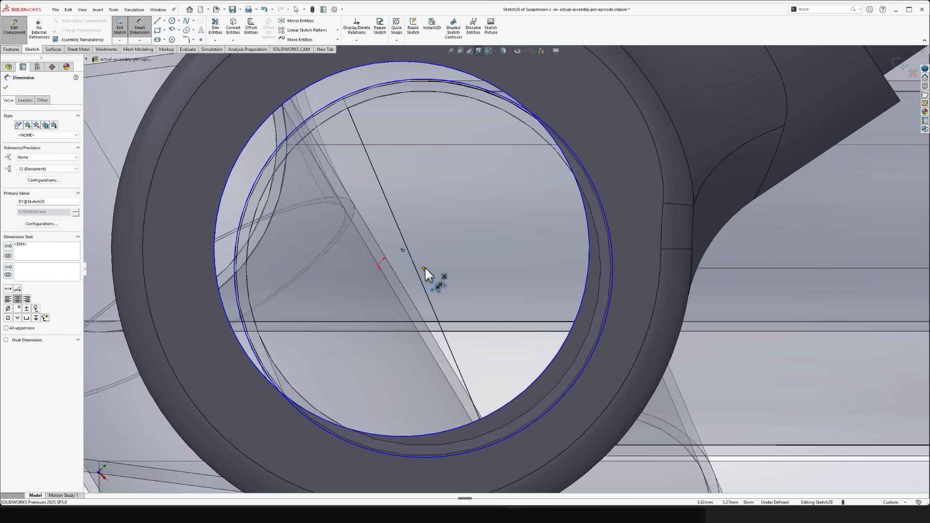
left_click(403, 249)
left_click(458, 239)
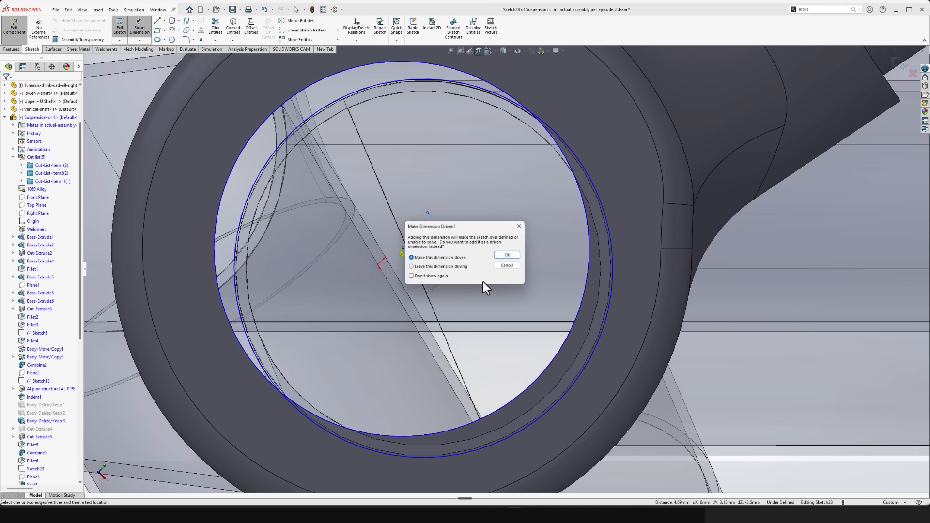
left_click(516, 254)
key("Escape")
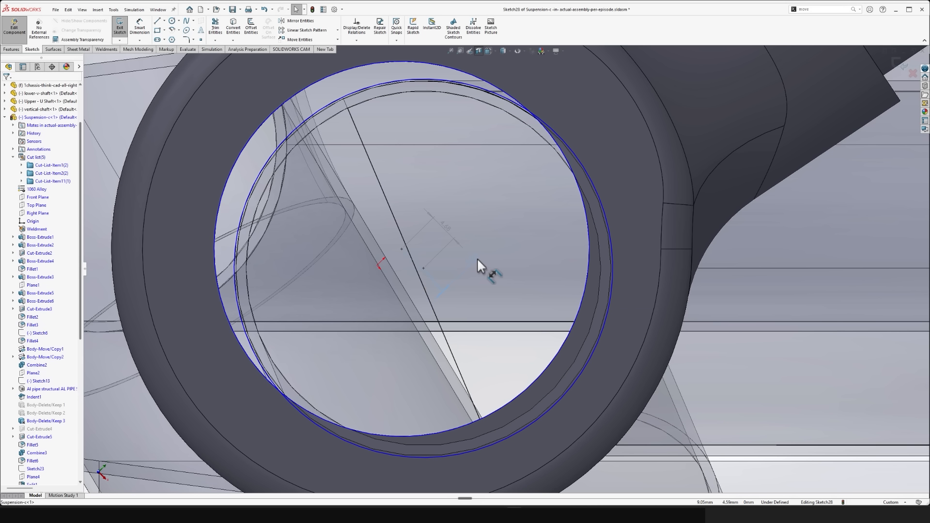
left_click(476, 261)
key("Escape")
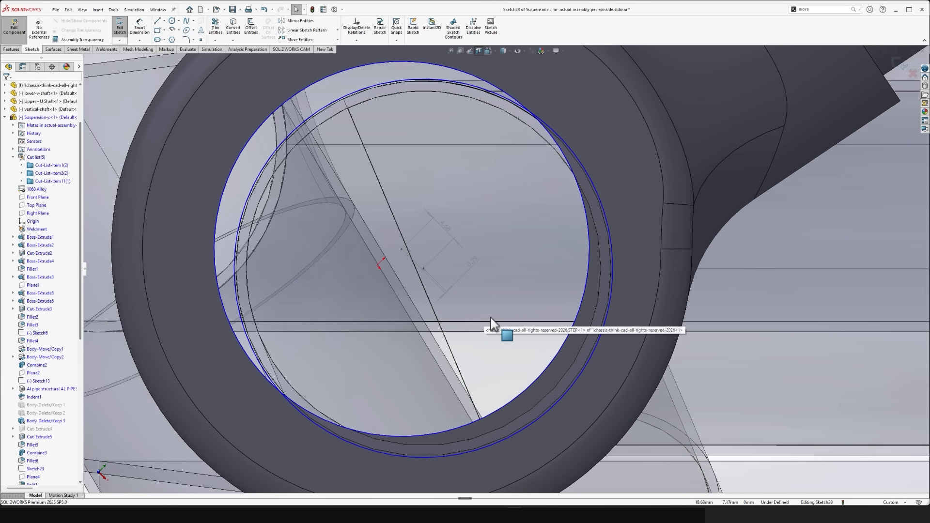
key("ctrl+8")
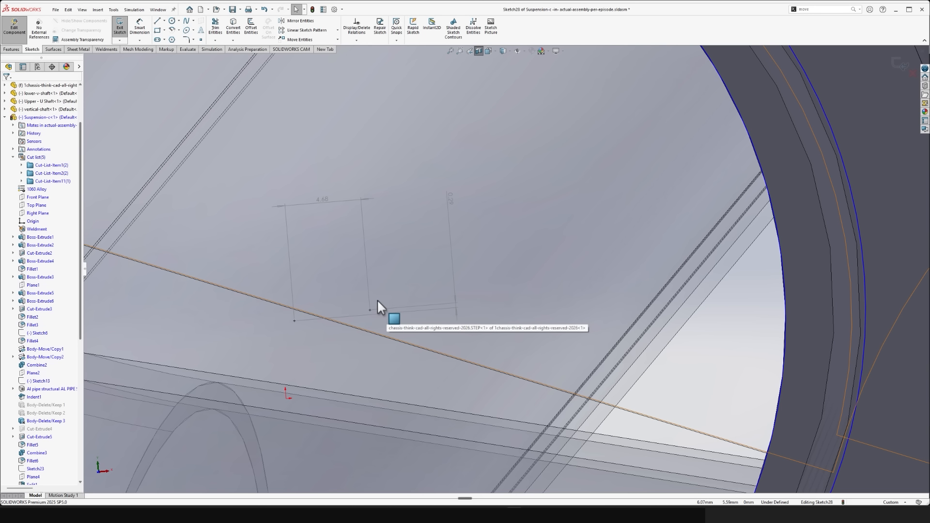
- Exit the sketch and the in-context editing of Suspension-c, and open the part in its own window
scroll(377, 300, "up", 10)
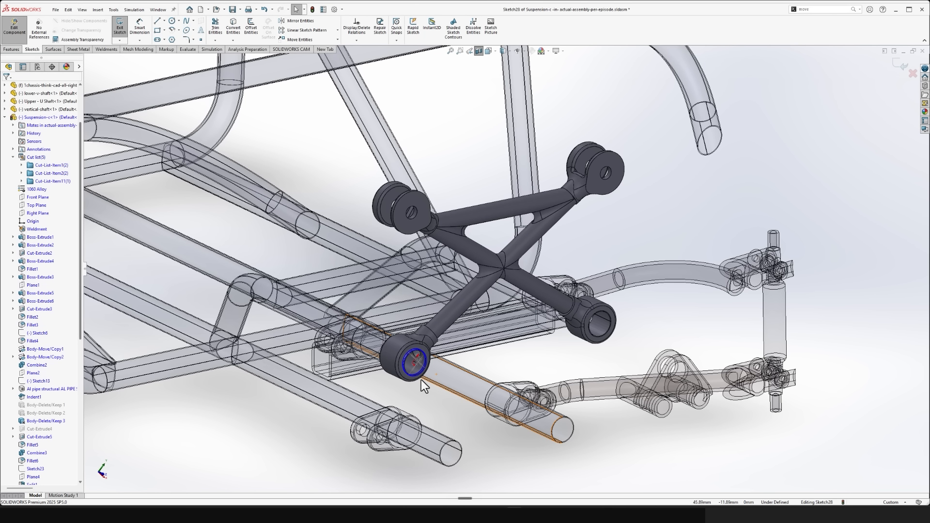
left_click(900, 67)
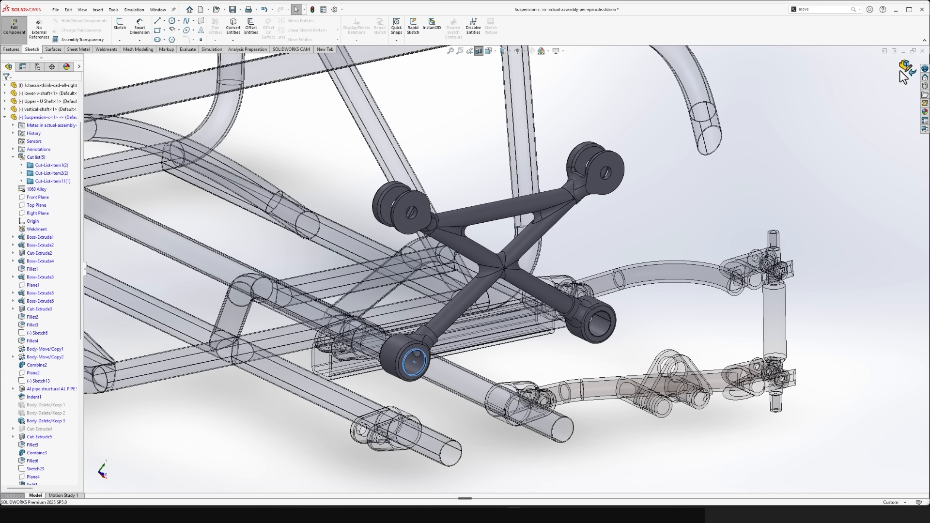
left_click(903, 68)
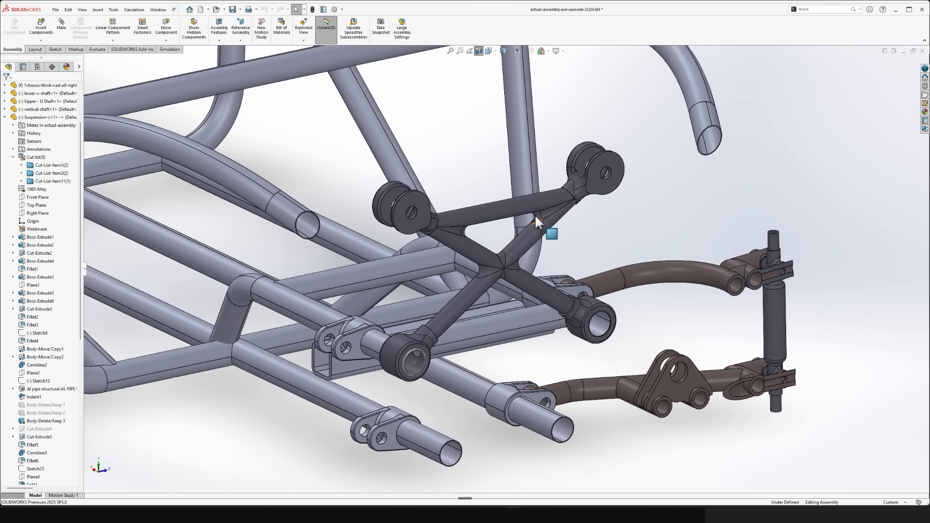
left_click(515, 210)
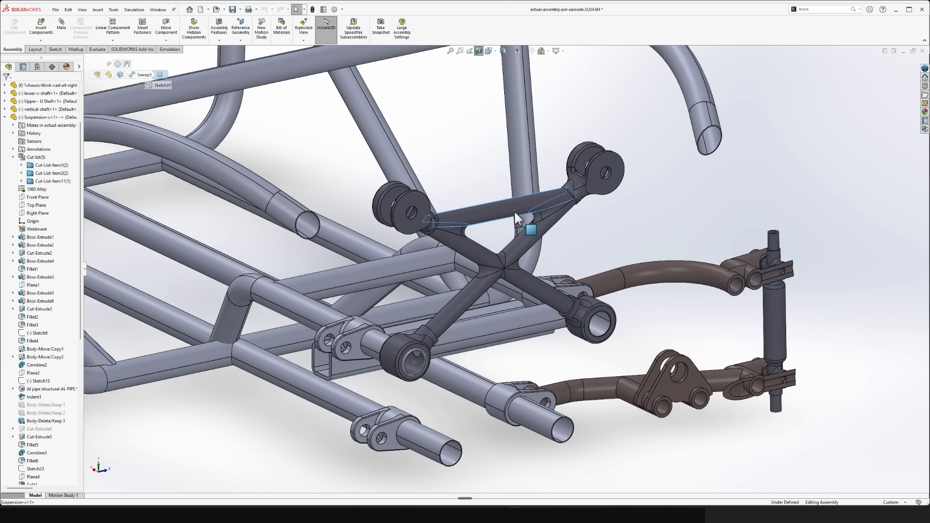
left_click(539, 169)
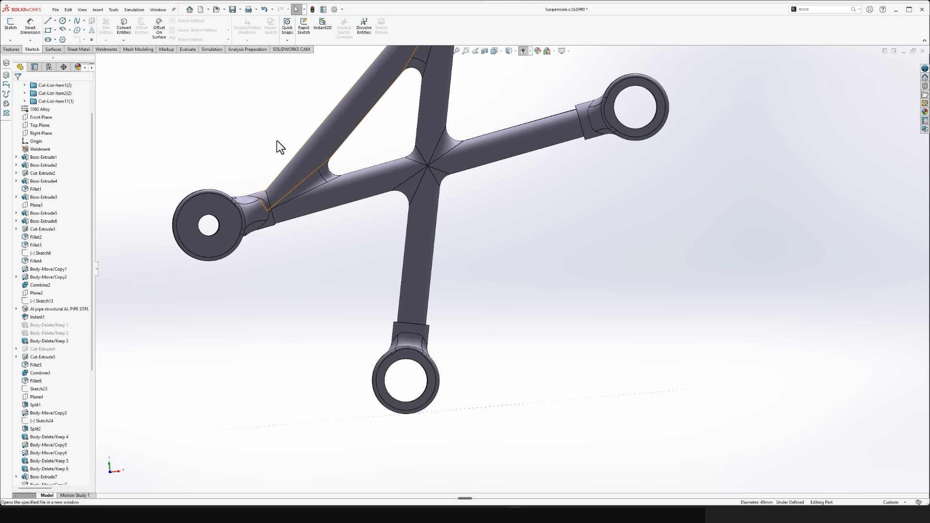
- Start a Move/Copy Body translation on the lower collar body of Suspension-c with a Delta X of 4.68 mm
left_click(14, 49)
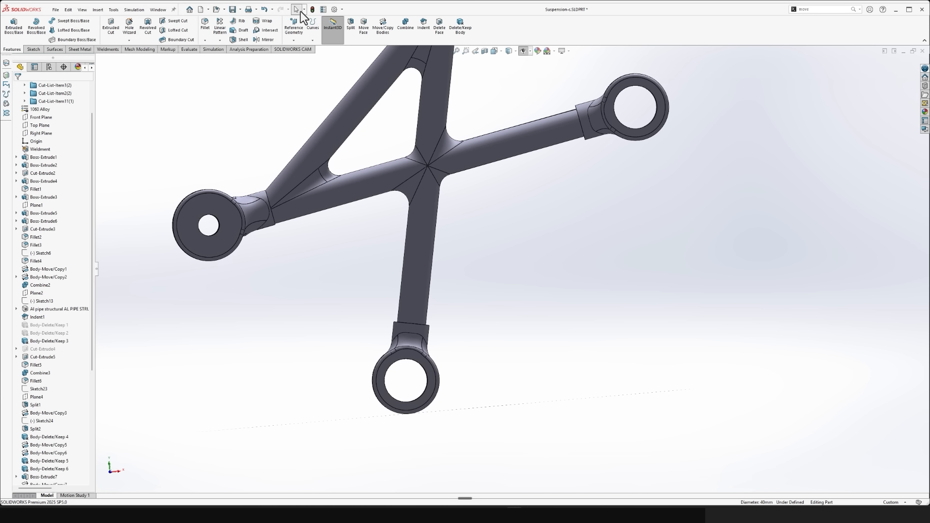
left_click(379, 33)
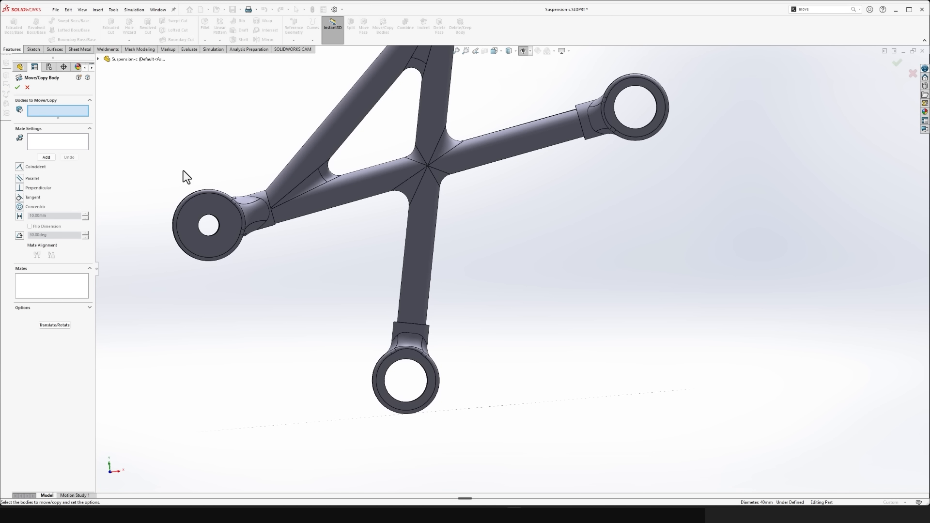
left_click(54, 325)
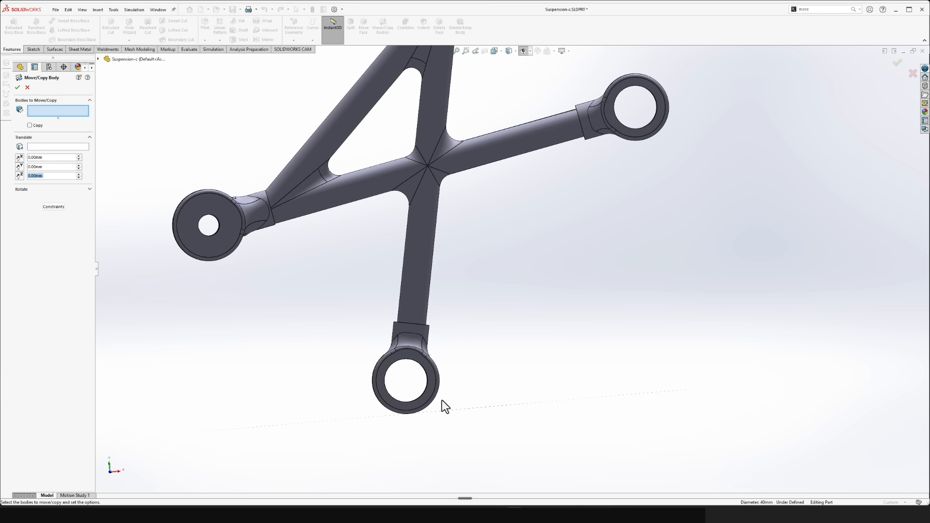
left_click(423, 357)
scroll(465, 388, "down", 5)
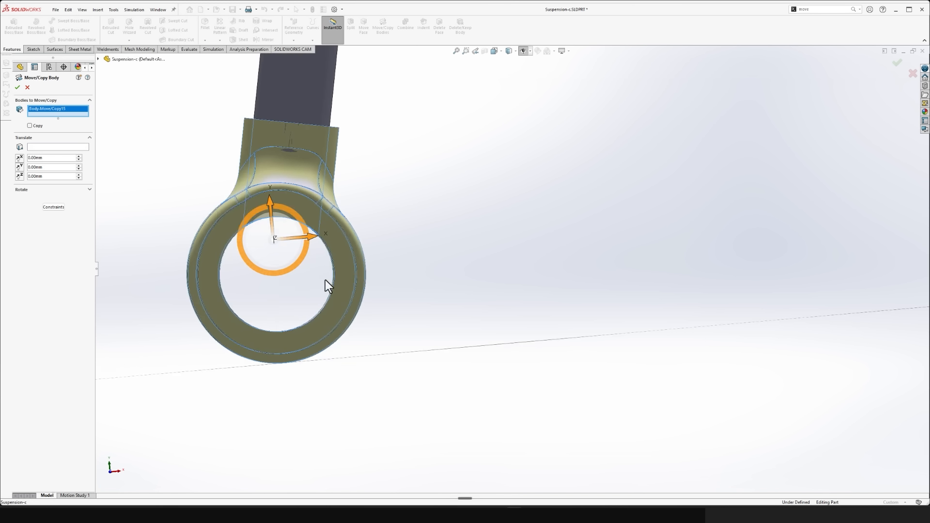
left_click_drag(390, 253, 399, 254)
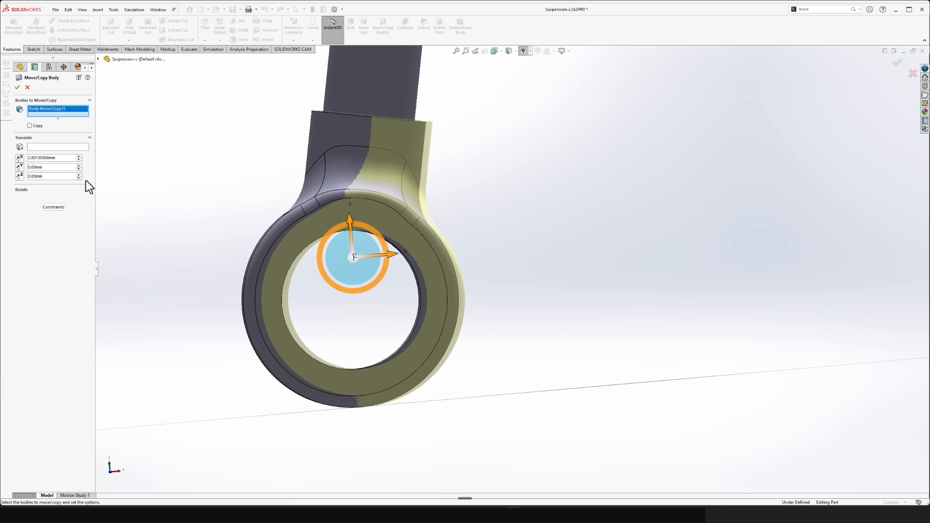
double_click(64, 158)
type("4")
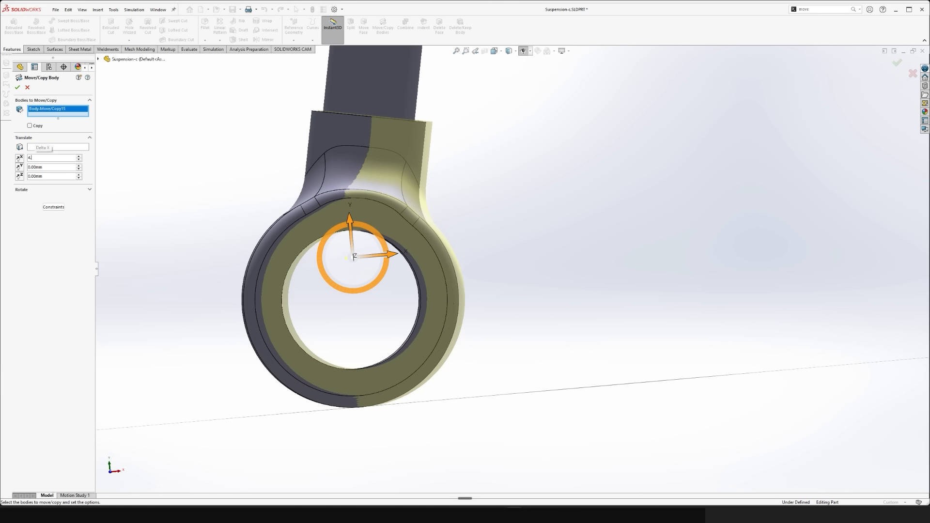
type(".68")
key("Return")
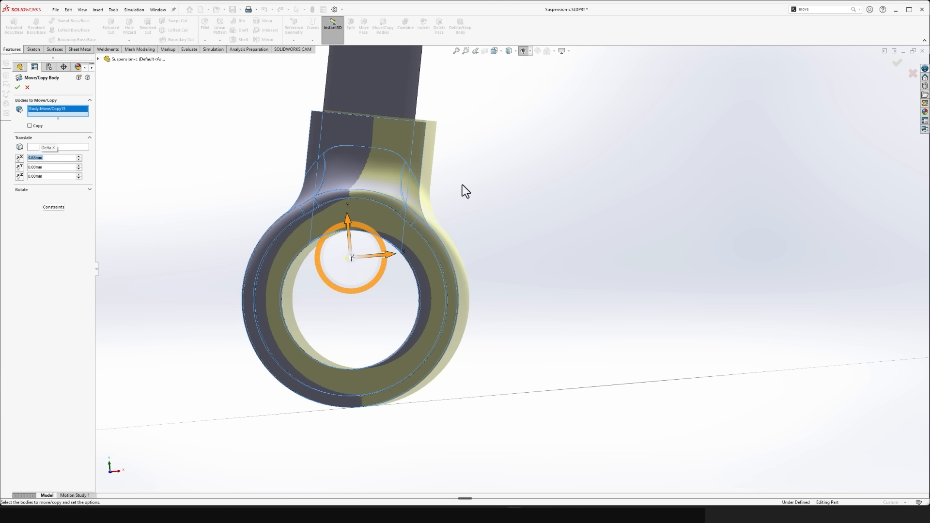
- Set the collar's Delta Y to 0.29 mm and apply the body move
left_click(48, 167)
type("0.29")
key("Return")
key("Return")
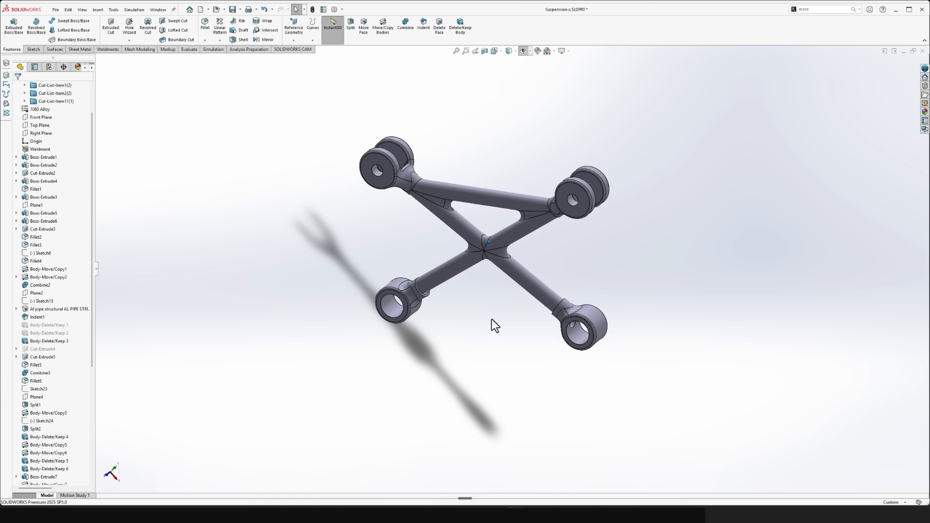
- Switch to the assembly window and turn off its section view
key("ctrl+Tab")
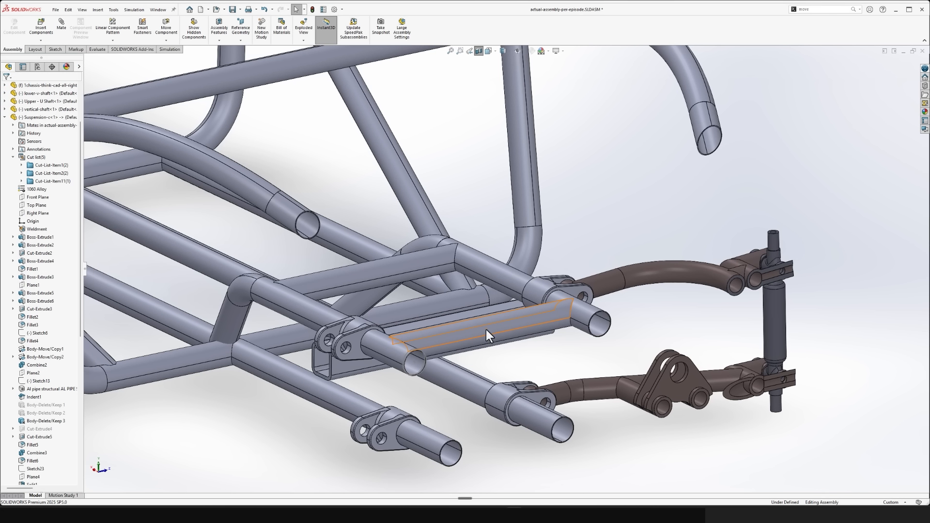
scroll(510, 246, "up", 4)
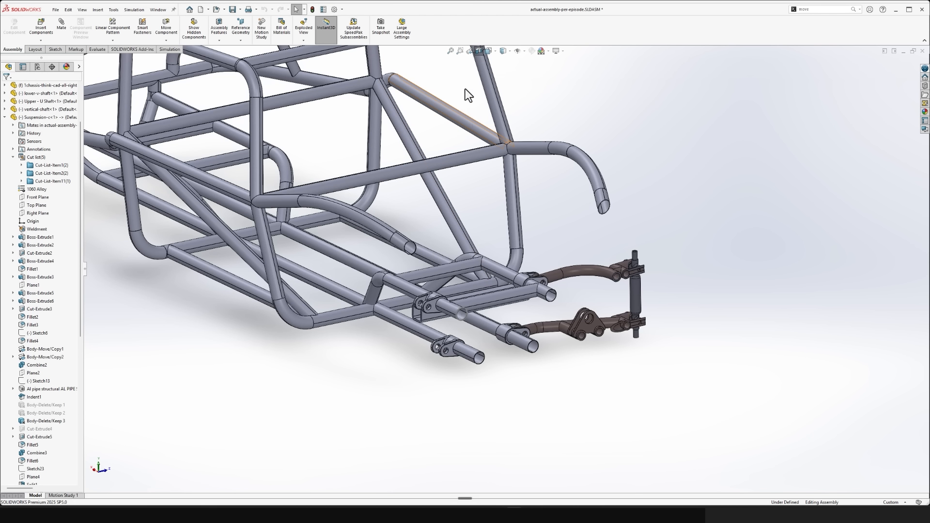
left_click(479, 51)
scroll(451, 309, "down", 10)
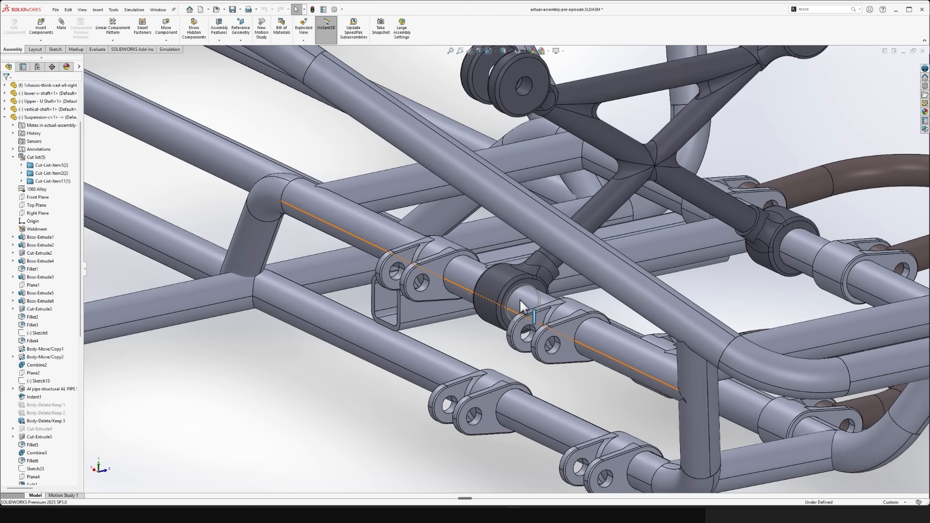
- Section the assembly at the end face of Suspension-c's lower collar
middle_click_drag(520, 296, 466, 304)
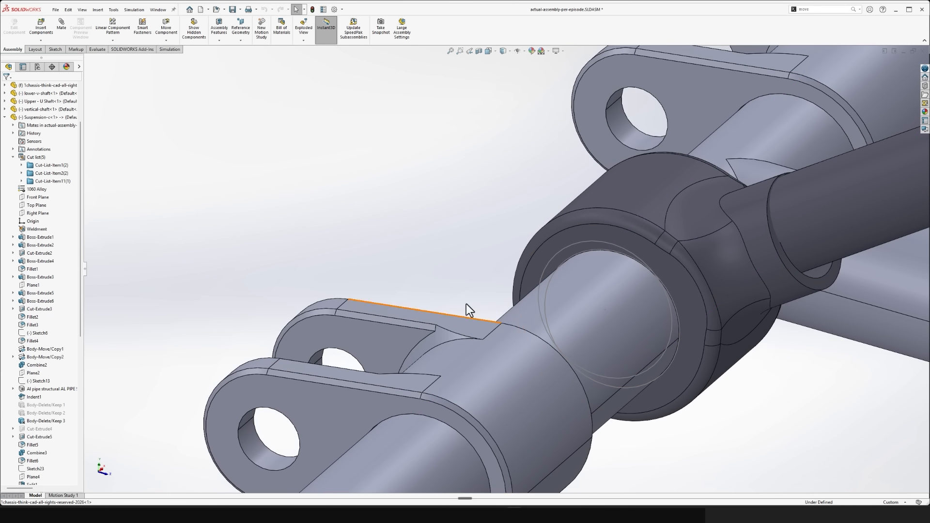
left_click(572, 246)
left_click(616, 225)
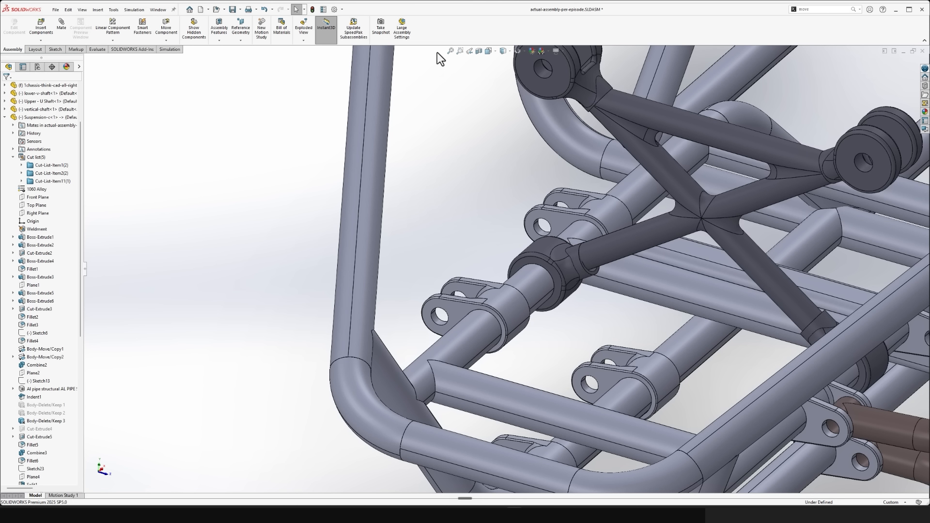
left_click(479, 51)
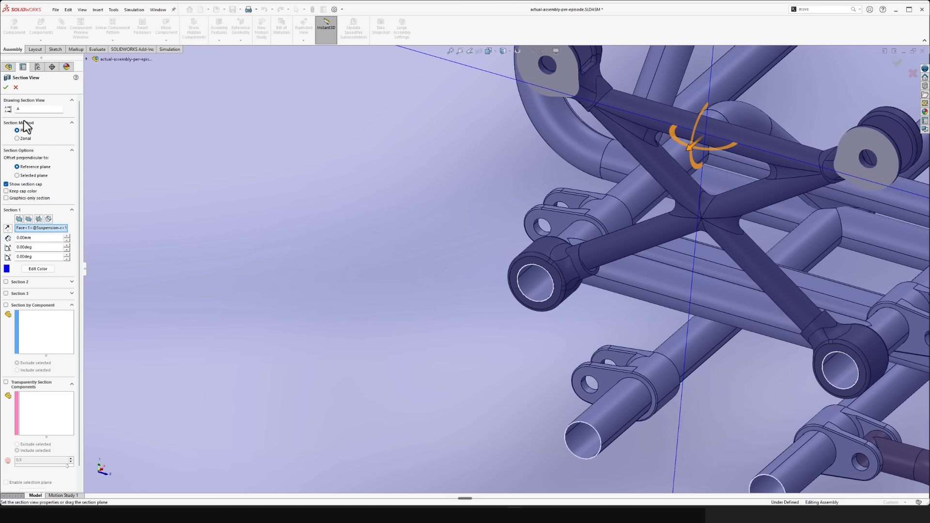
left_click(16, 87)
- Examine in the section view how Suspension-c's two lower collars sit around the upper chassis rails
scroll(366, 274, "up", 9)
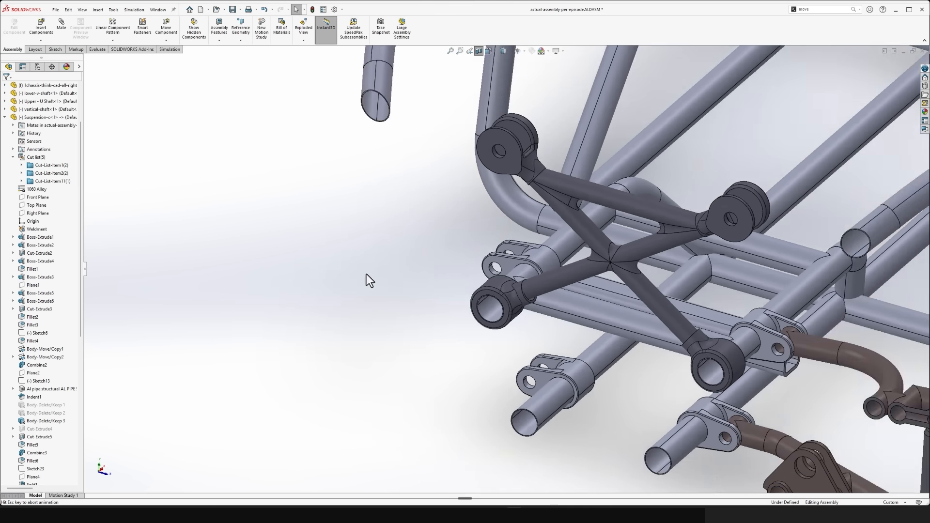
scroll(459, 334, "down", 8)
scroll(456, 328, "down", 5)
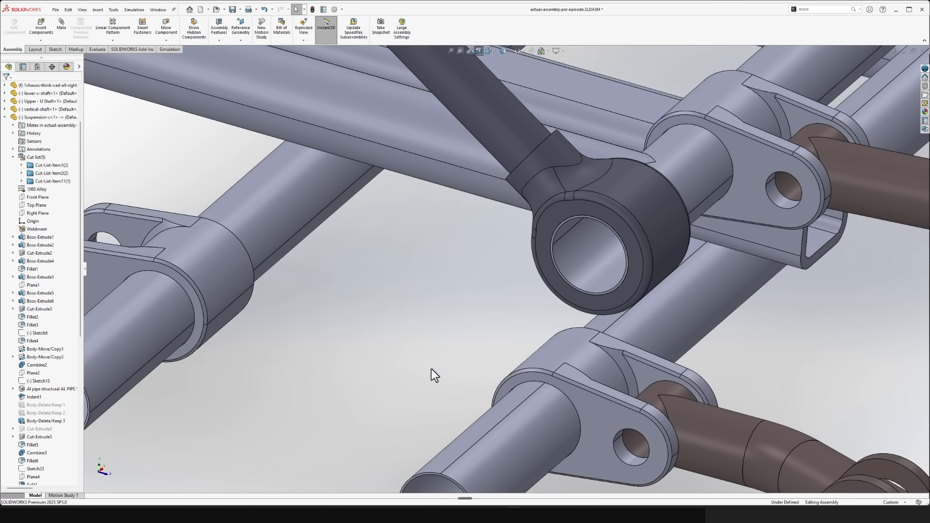
middle_click_drag(432, 368, 459, 278)
key("f")
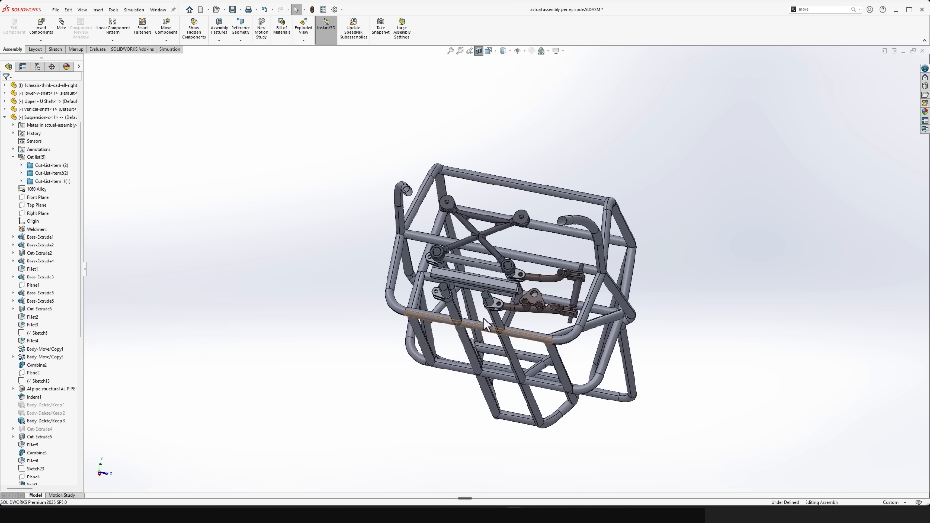
scroll(563, 282, "down", 8)
scroll(561, 284, "down", 6)
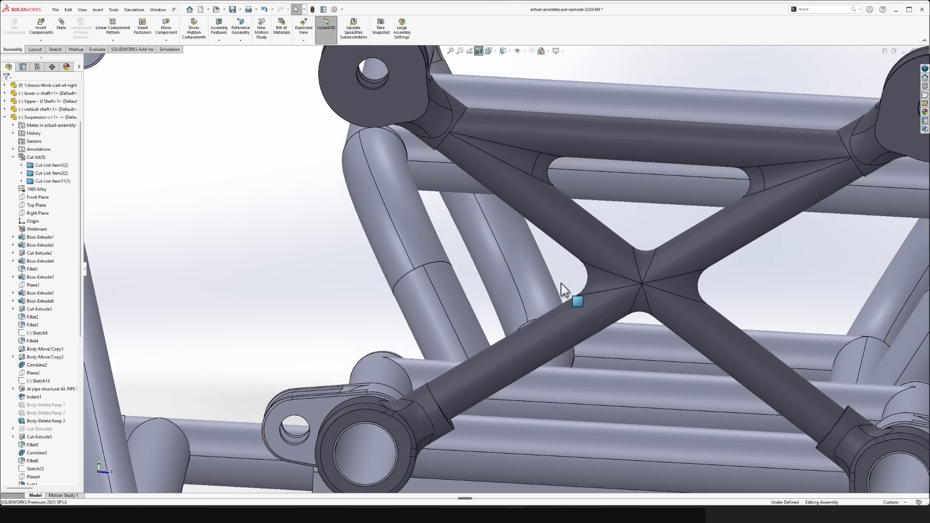
scroll(461, 319, "down", 3)
scroll(388, 261, "down", 3)
scroll(390, 260, "down", 8)
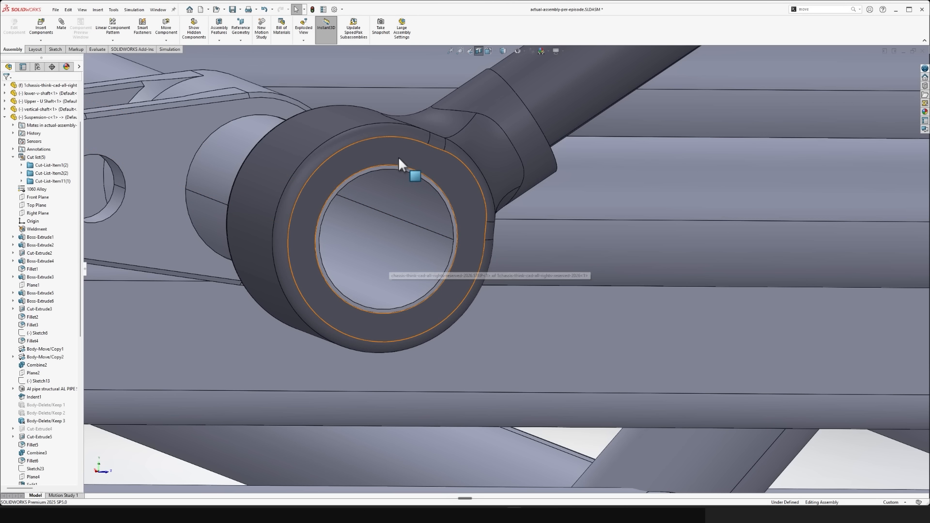
- Try to mate the lower collar's bore concentric with the chassis rail, choosing to break other mates to satisfy it
left_click_drag(398, 156, 378, 123)
left_click(451, 192)
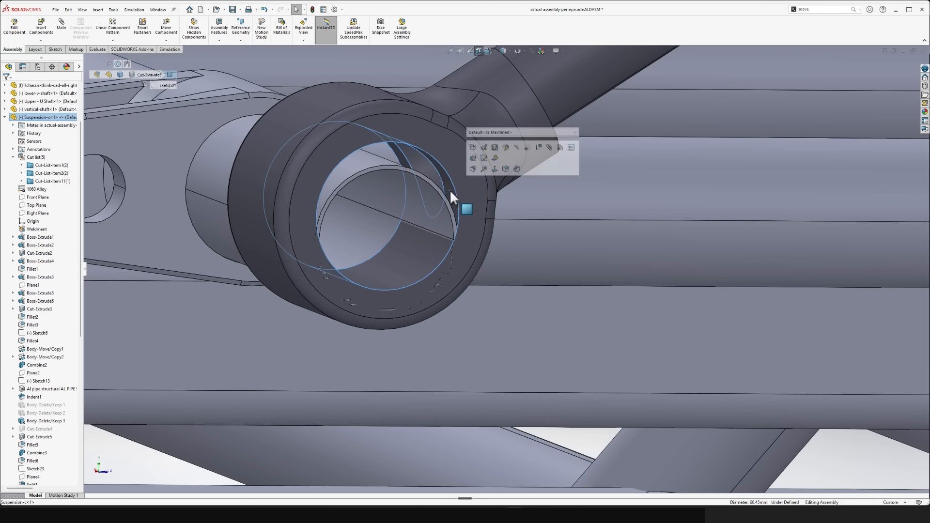
left_click(346, 167)
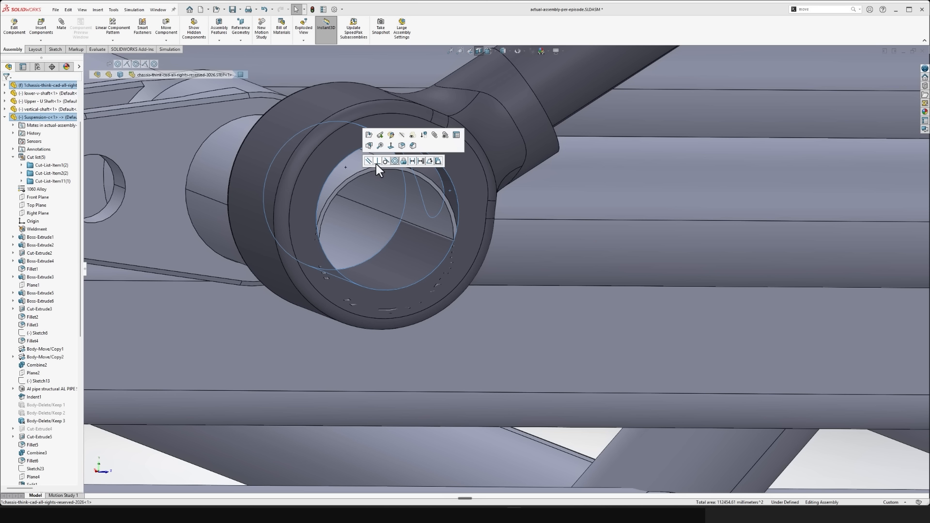
left_click(393, 161)
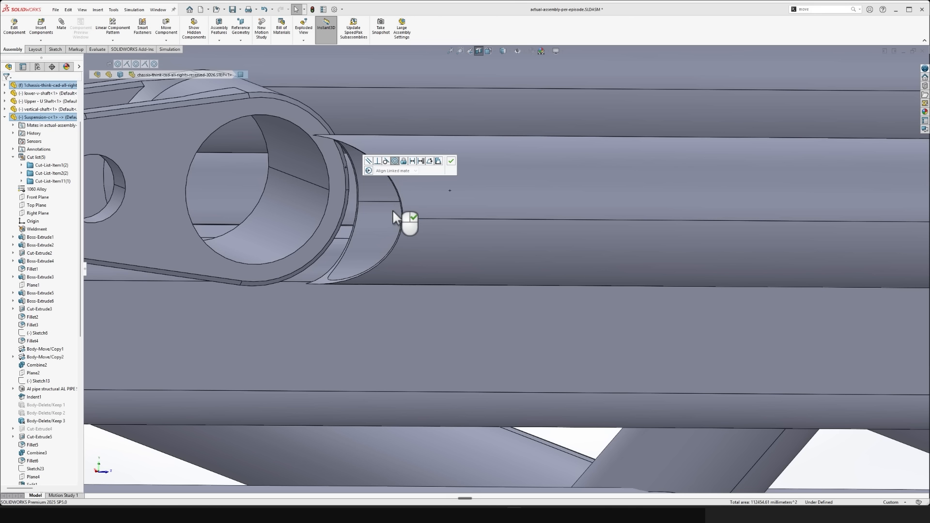
left_click(451, 161)
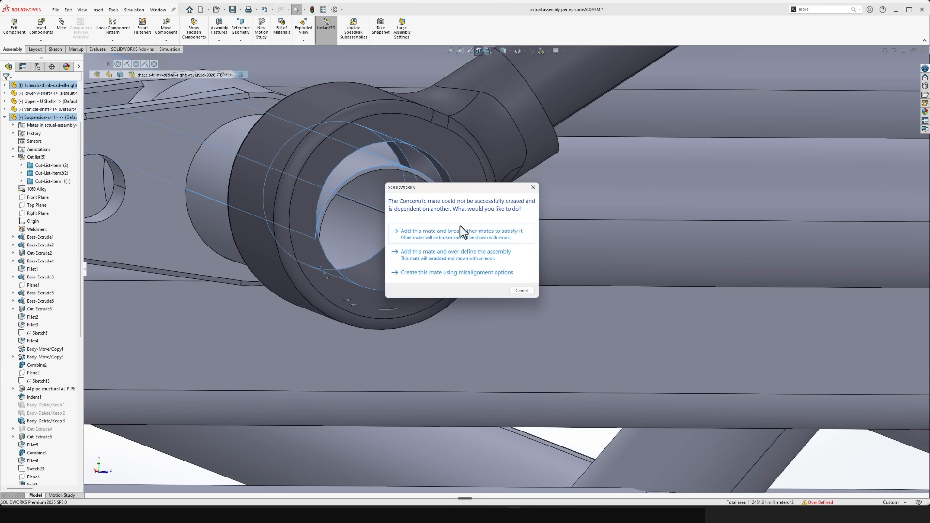
left_click(472, 233)
- Examine the alignment of the collar's bore and end face with the sectioned chassis rail
scroll(444, 255, "up", 3)
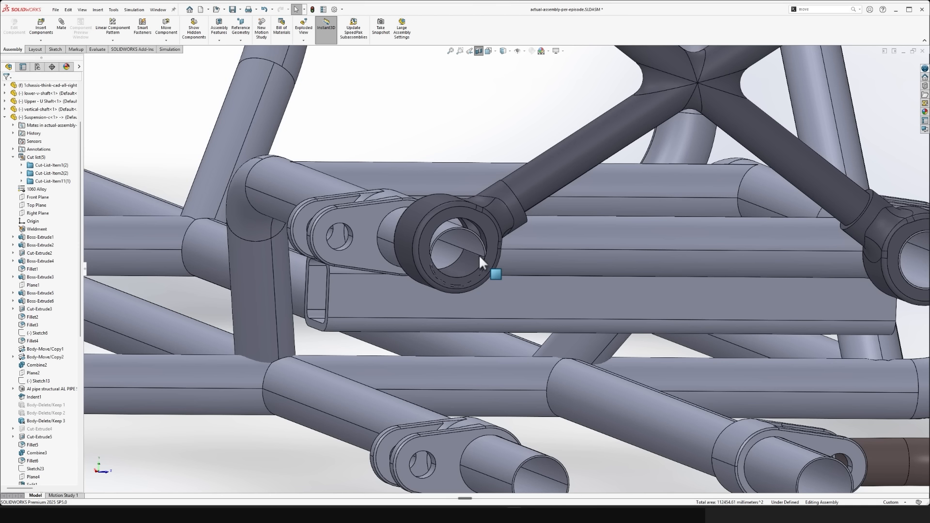
scroll(479, 254, "down", 3)
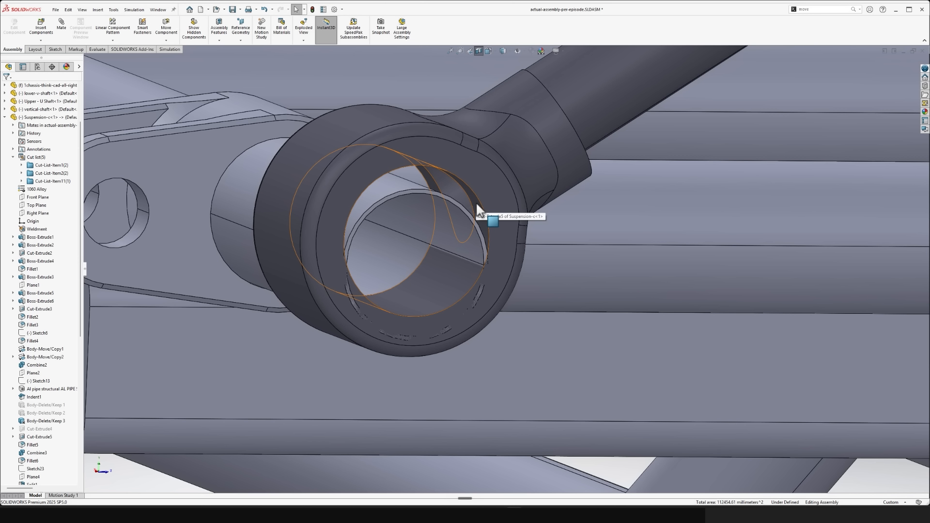
left_click_drag(477, 204, 386, 187)
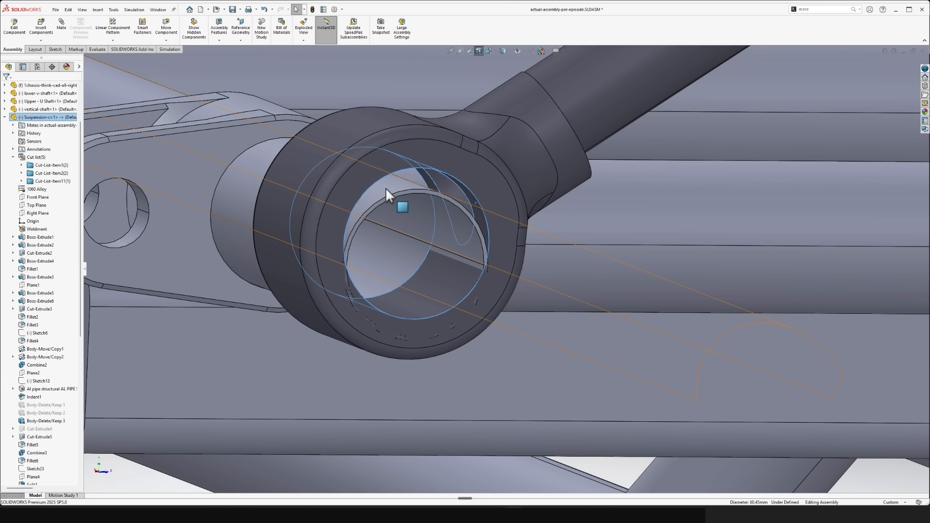
scroll(386, 187, "up", 6)
middle_click_drag(496, 210, 493, 223, "ctrl")
left_click(741, 151)
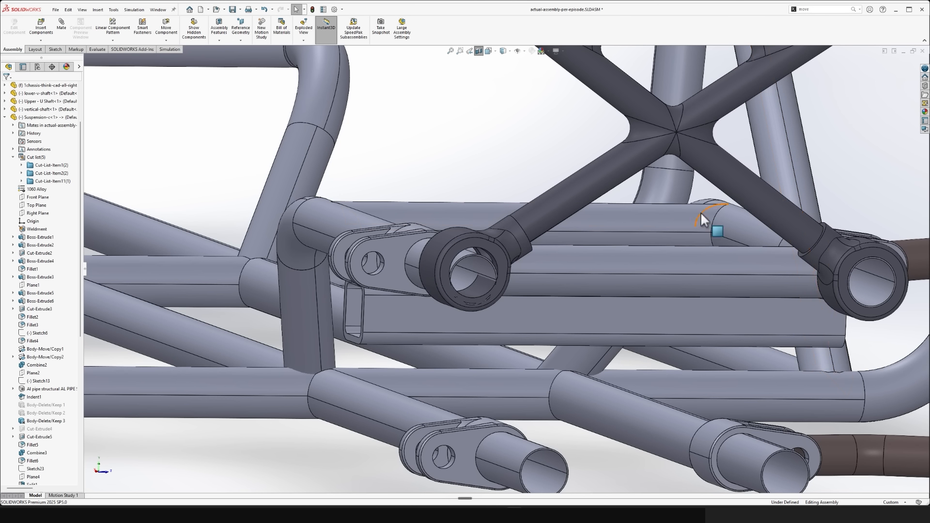
scroll(560, 248, "down", 8)
left_click(518, 143)
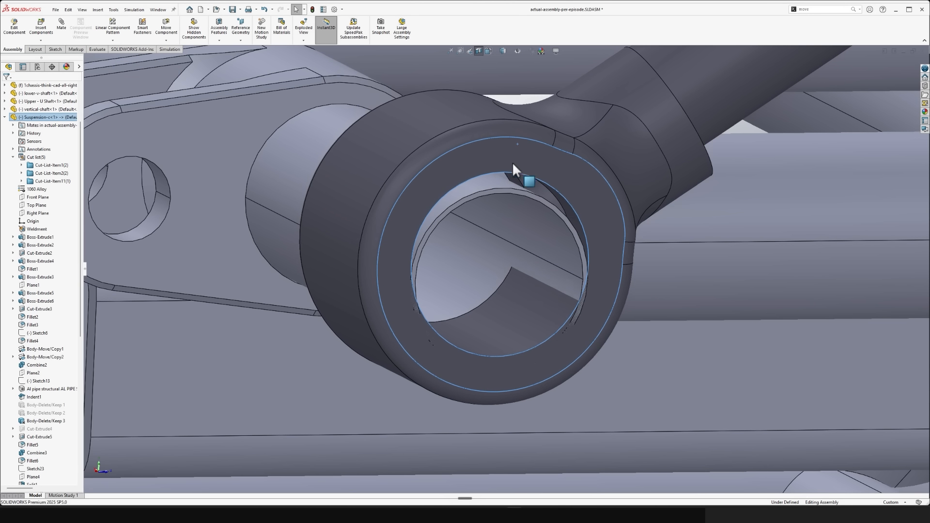
scroll(510, 170, "up", 2)
scroll(499, 197, "up", 6)
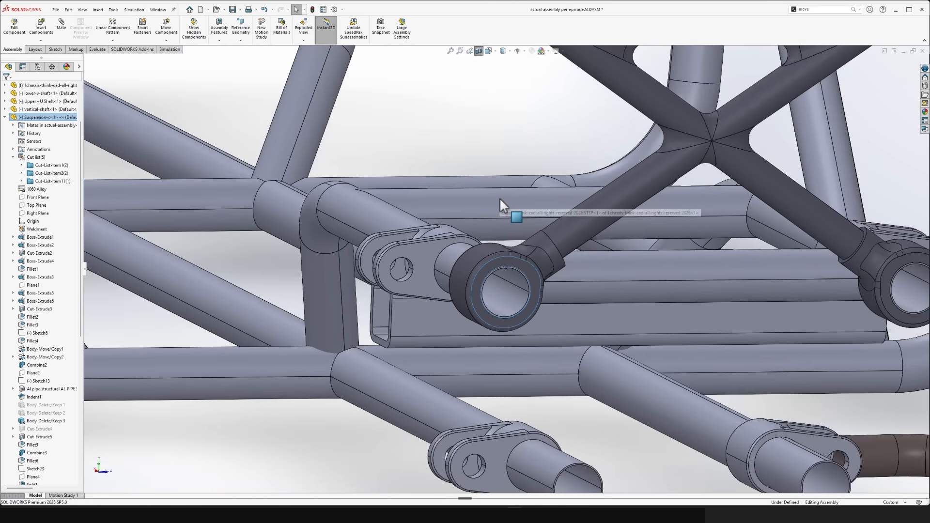
- Inspect the joint between the lower collar and the arm tube of Suspension-c from several sides
scroll(499, 197, "up", 3)
left_click(486, 173)
scroll(511, 226, "down", 8)
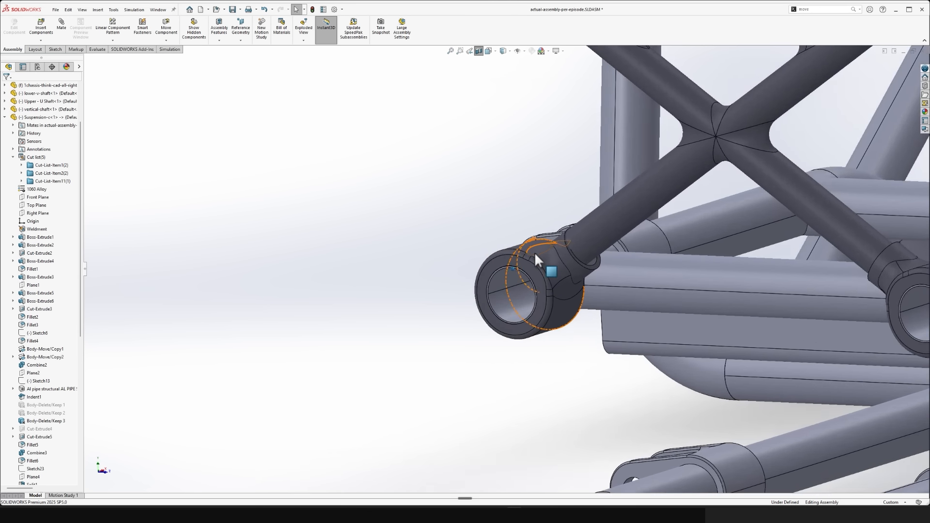
scroll(536, 255, "down", 6)
scroll(581, 368, "up", 4)
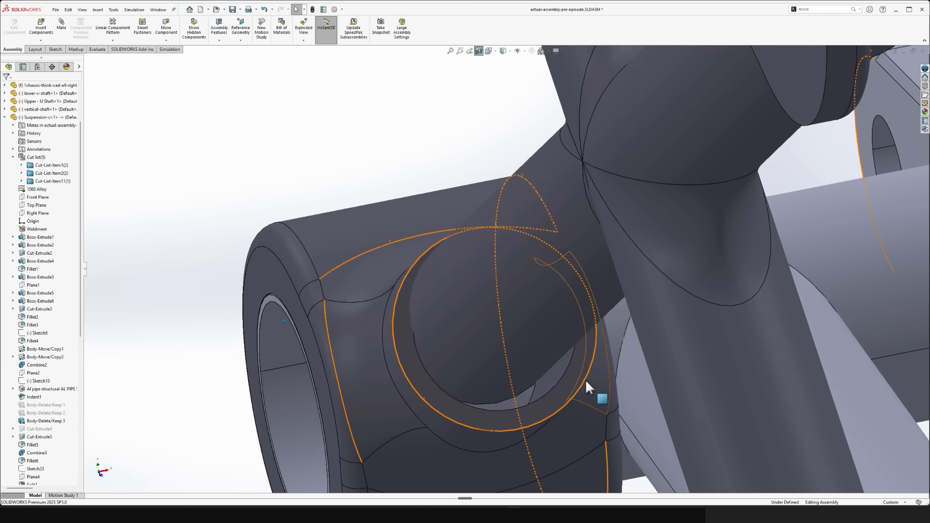
scroll(539, 395, "down", 6)
scroll(524, 364, "up", 12)
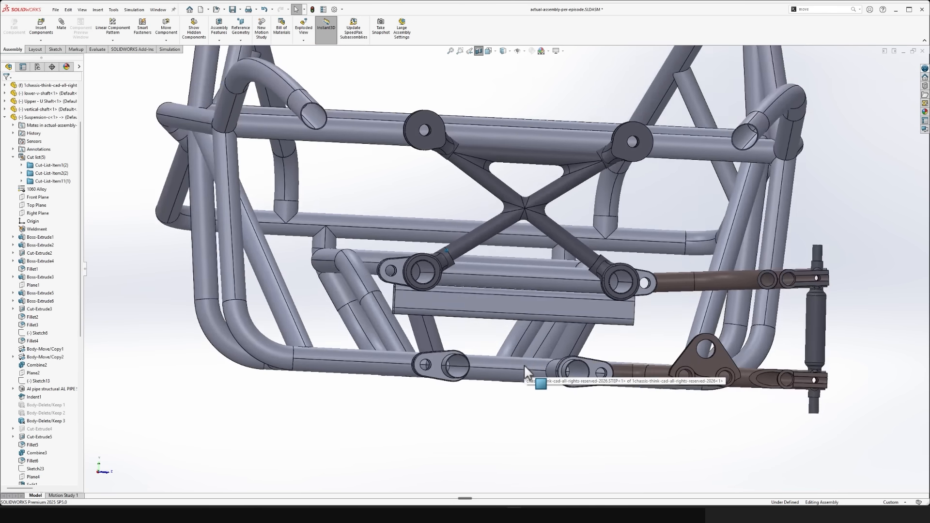
middle_click_drag(524, 364, 471, 269)
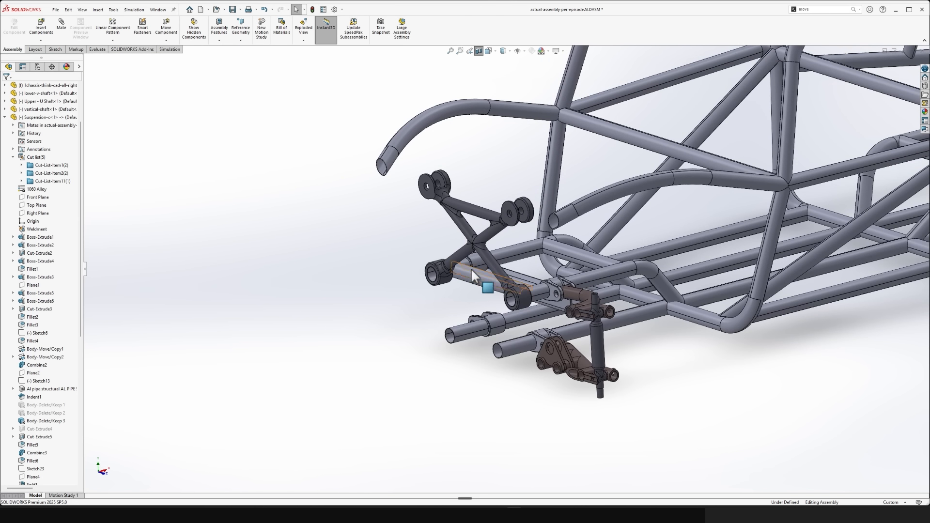
- Open Suspension-c in its own window and bring the latest body-move features in its feature tree into view
left_click(462, 207)
left_click(488, 165)
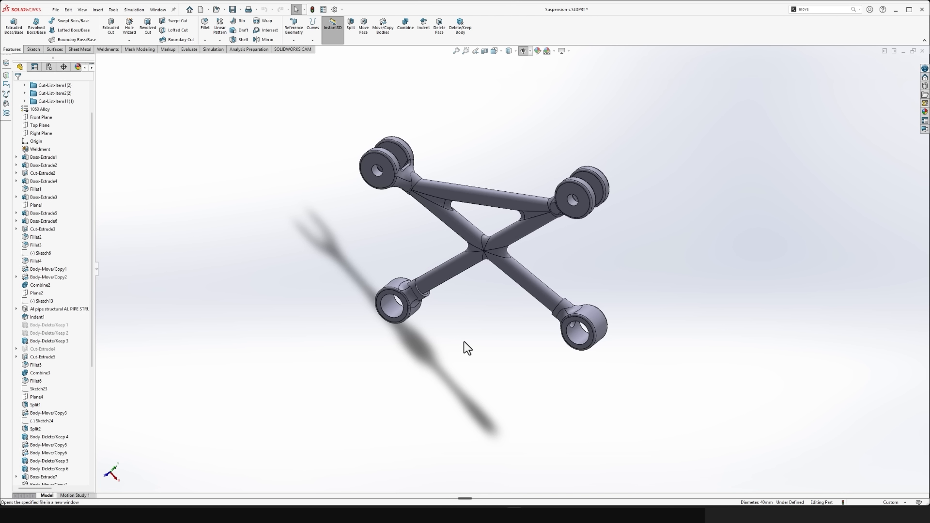
scroll(488, 295, "down", 3)
middle_click_drag(487, 295, 428, 373)
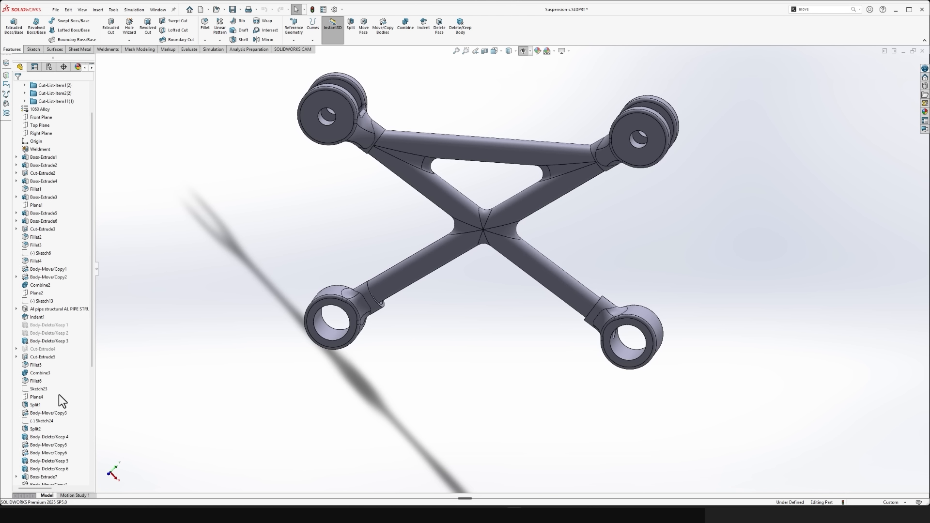
scroll(60, 397, "down", 7)
scroll(369, 304, "down", 3)
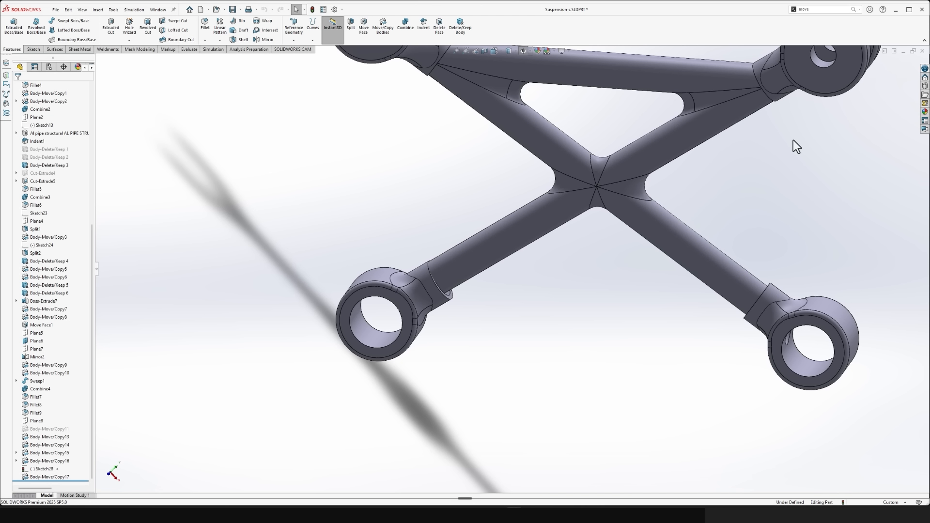
- Delete the Body-Move/Copy17 feature from Suspension-c
left_click(40, 478)
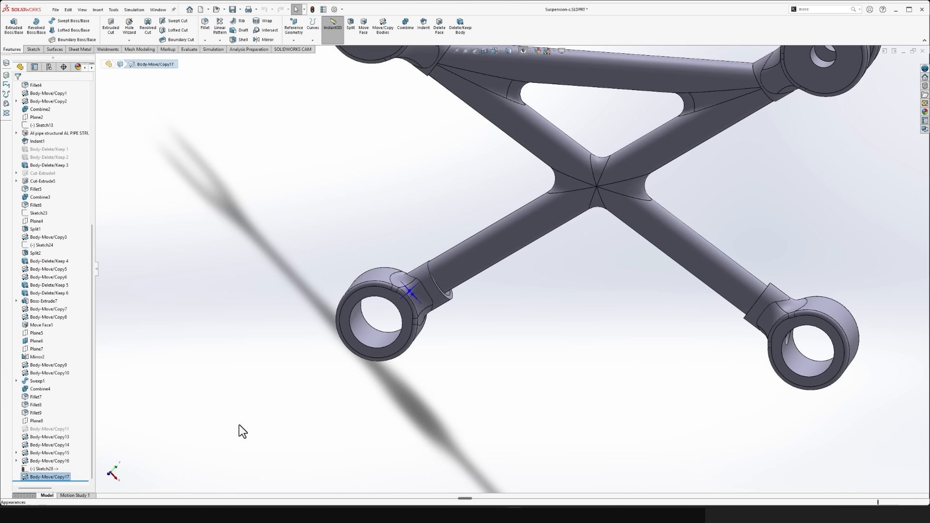
left_click(33, 478)
key("Delete")
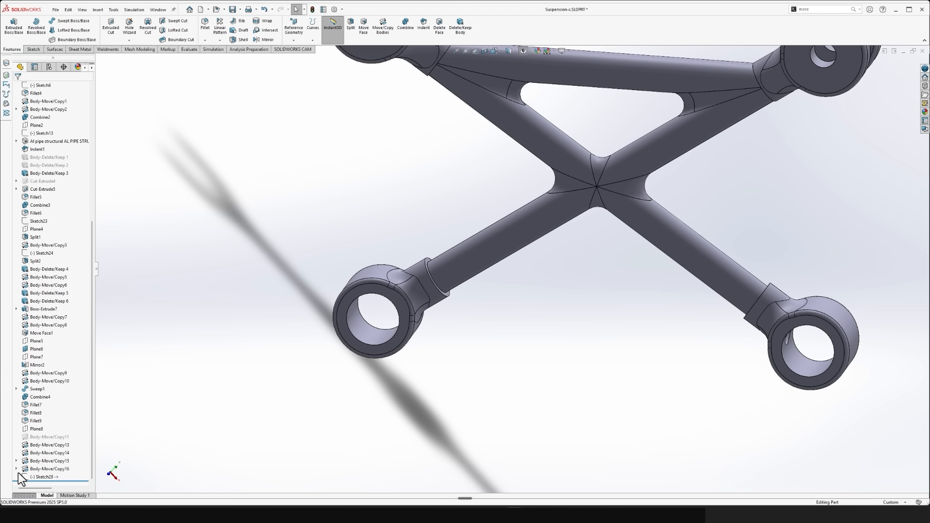
- Review the definition of Body-Move/Copy15, delete that feature and save the part
left_click(36, 470)
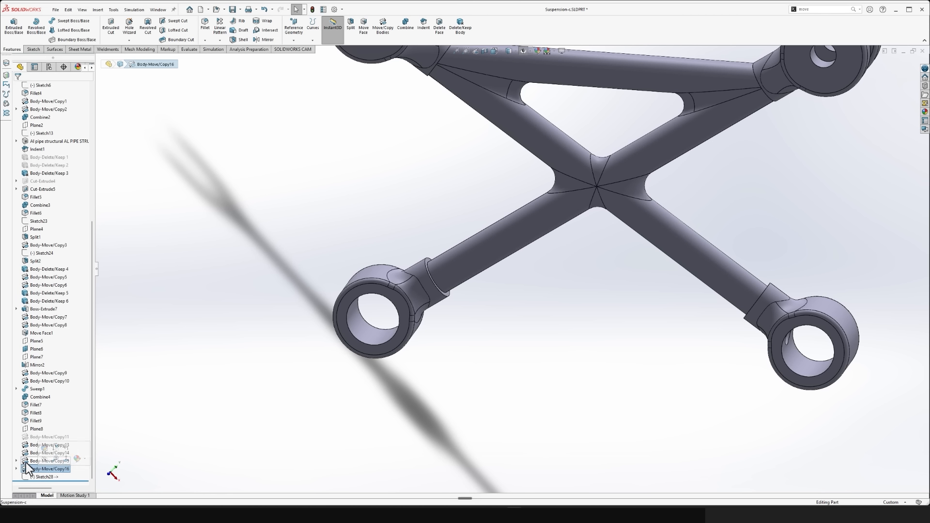
left_click(25, 461)
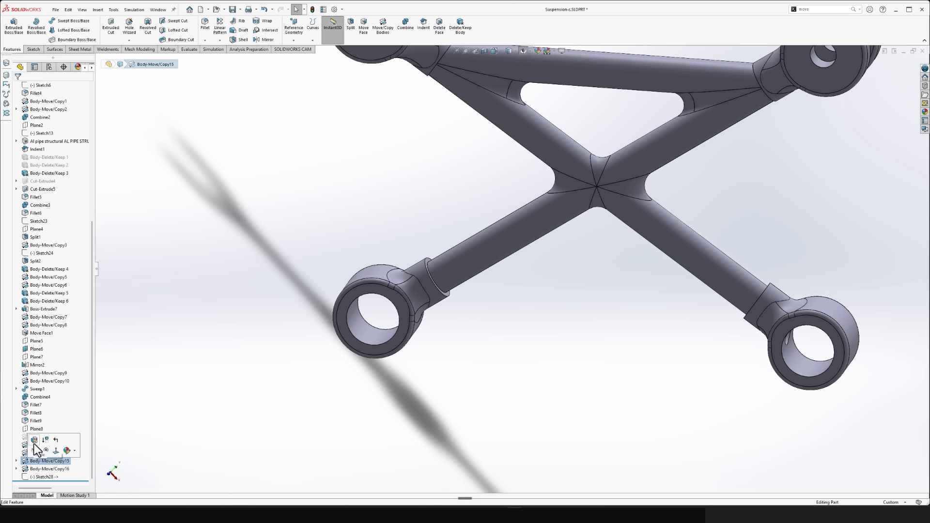
left_click(34, 441)
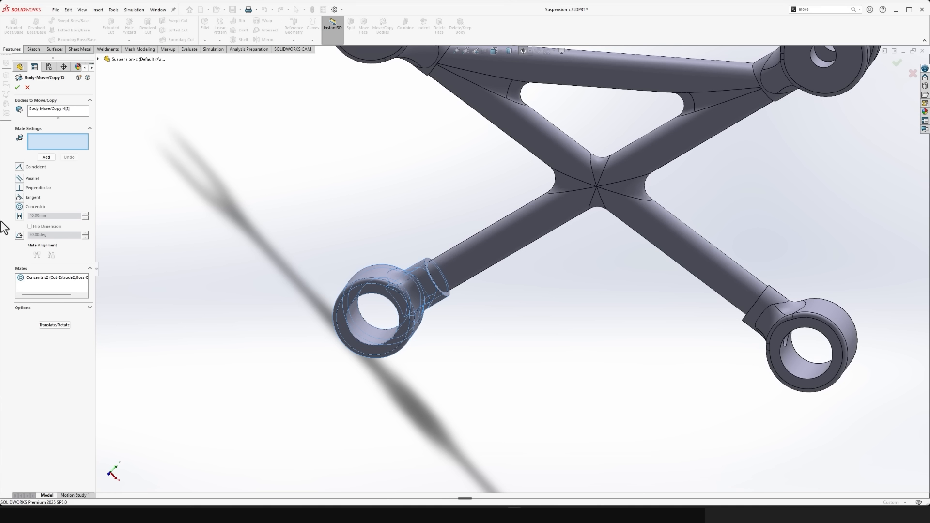
left_click(25, 88)
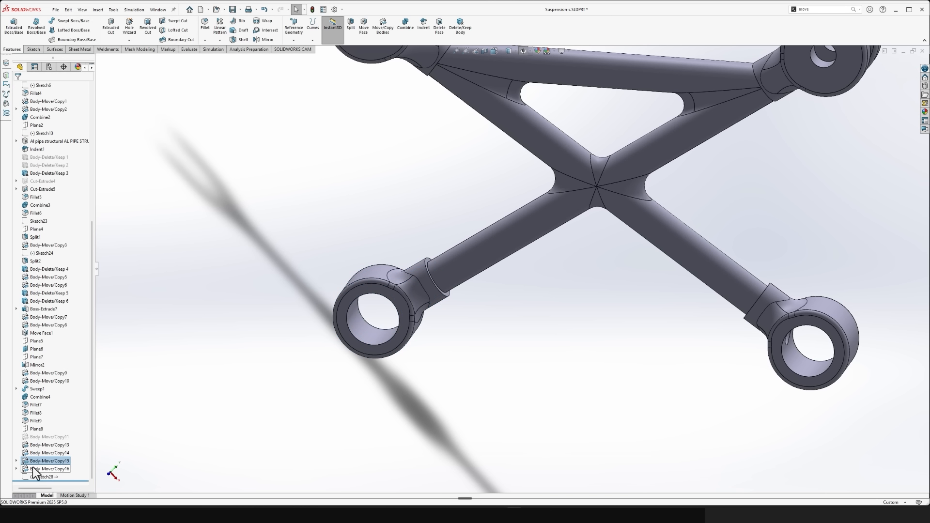
key("Delete")
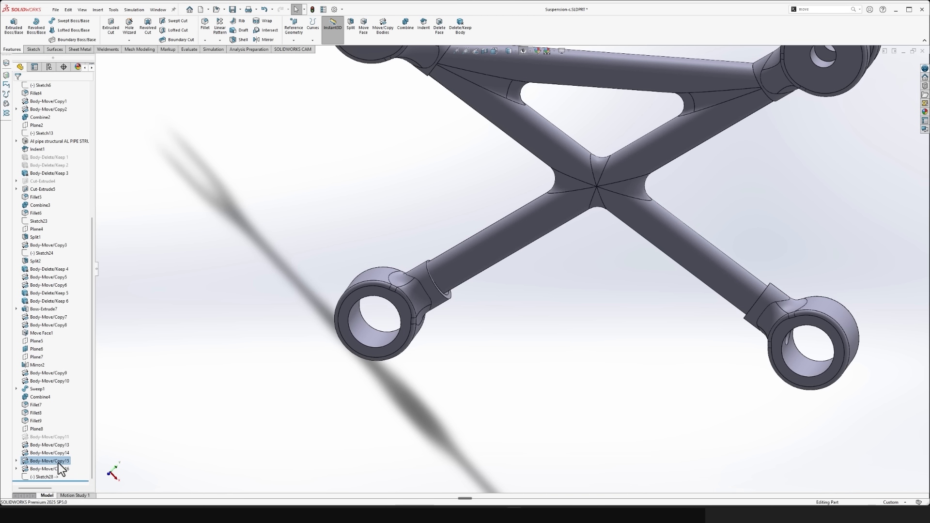
key("ctrl+s")
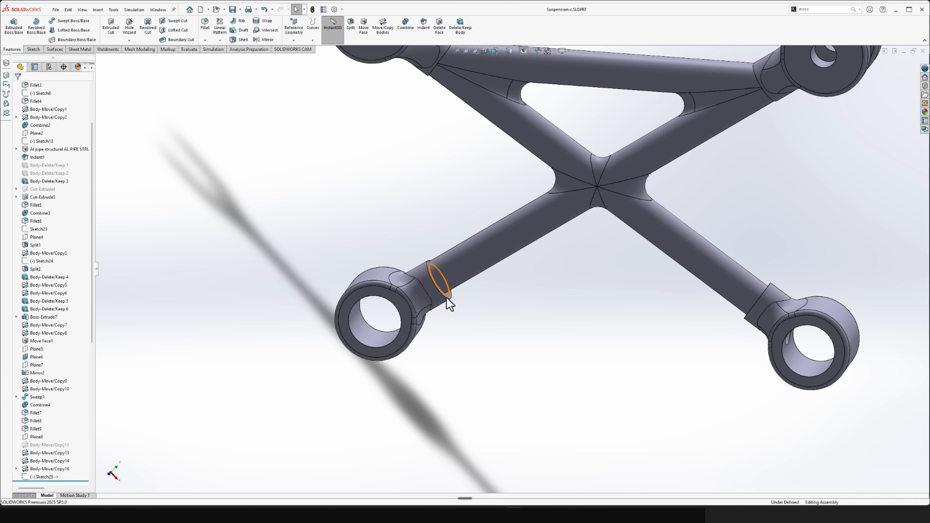
- Switch to the assembly and check the lower collar's bore against the sectioned chassis rail
key("ctrl+Tab")
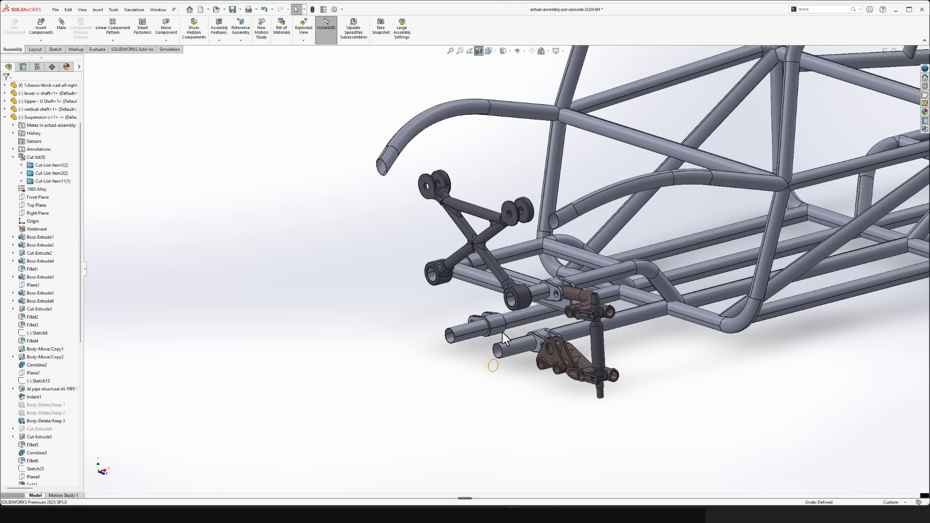
scroll(460, 268, "down", 9)
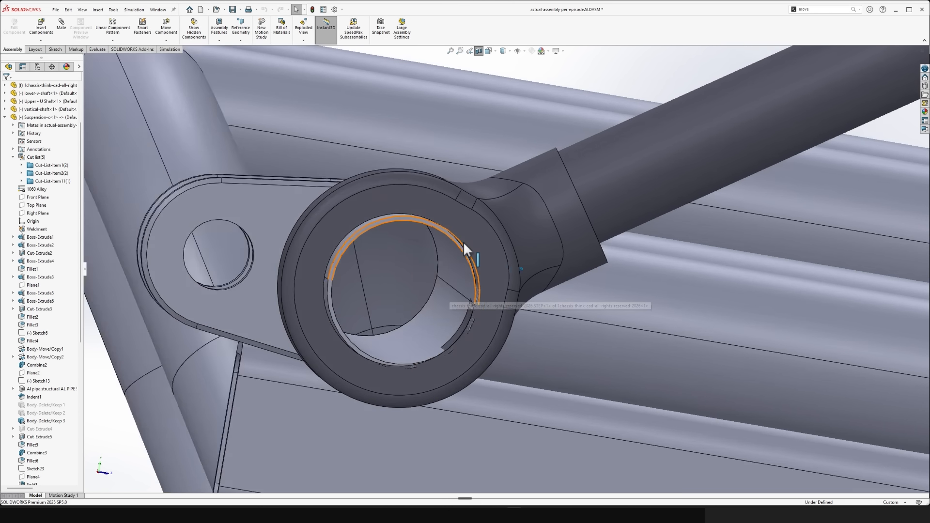
left_click(365, 178)
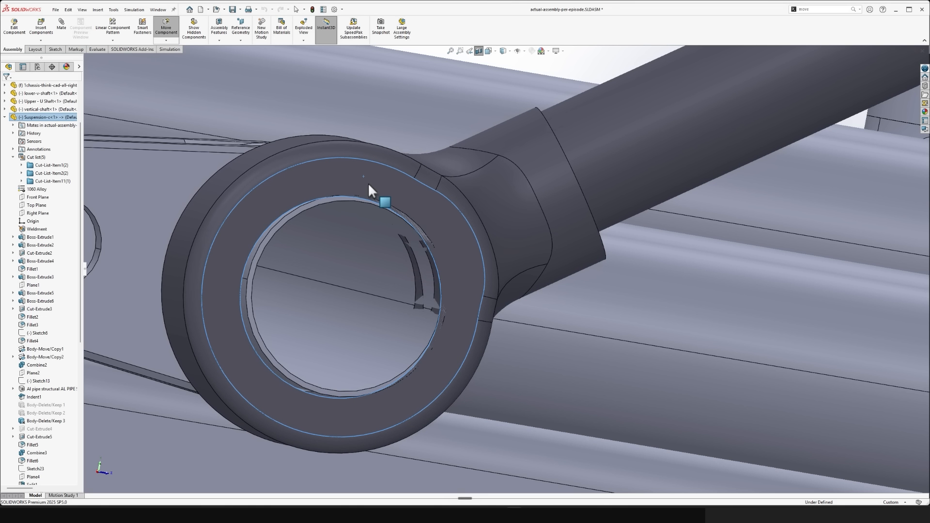
key("ctrl+z")
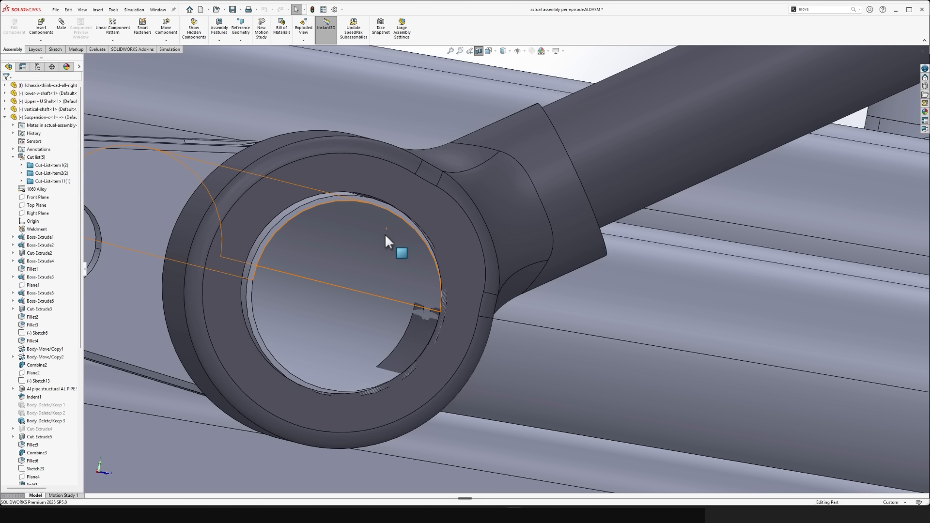
- Return to the Suspension-c part and undo the deletions of Body-Move/Copy15 and Body-Move/Copy17
key("ctrl+Tab")
scroll(96, 359, "down", 2)
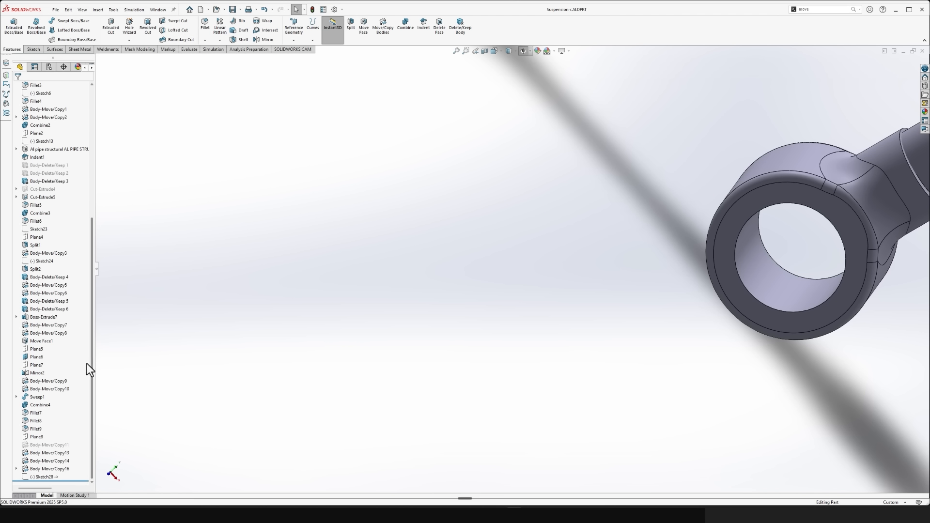
key("ctrl+q")
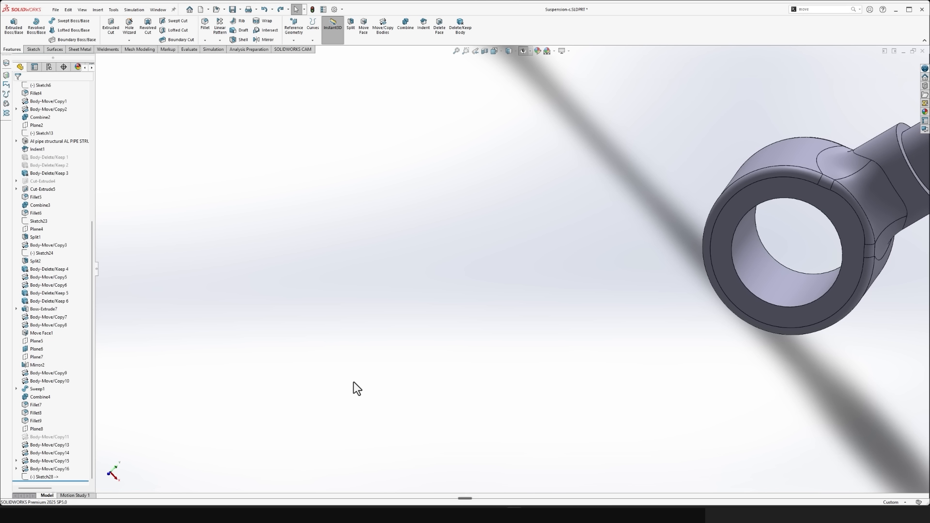
scroll(351, 379, "up", 5)
scroll(610, 284, "down", 4)
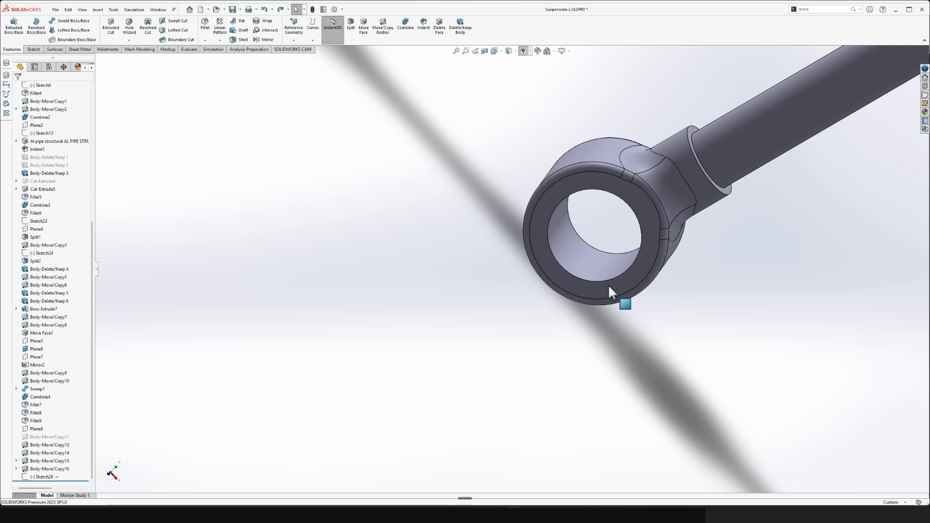
key("ctrl+z")
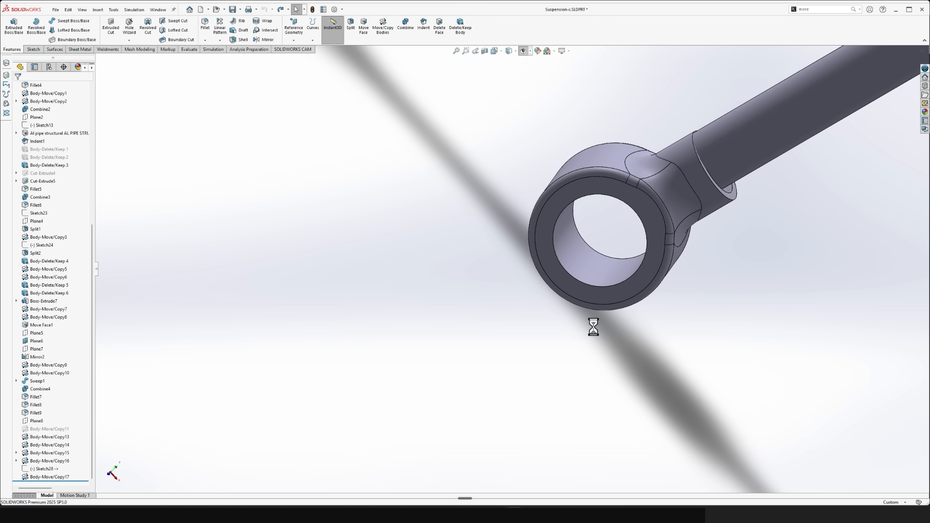
- Inspect the lower collar's bore and socket dimensions and how the socket meets the arm tube
scroll(460, 331, "up", 5)
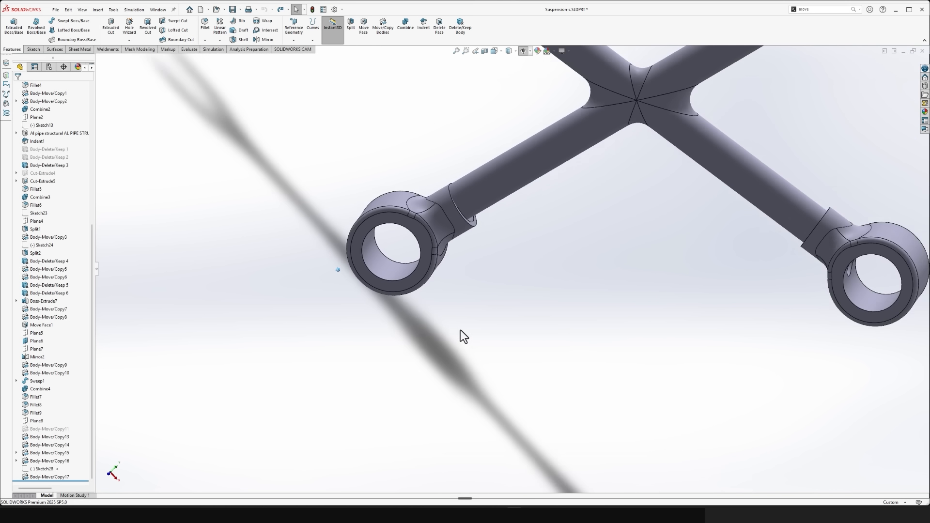
scroll(446, 281, "down", 5)
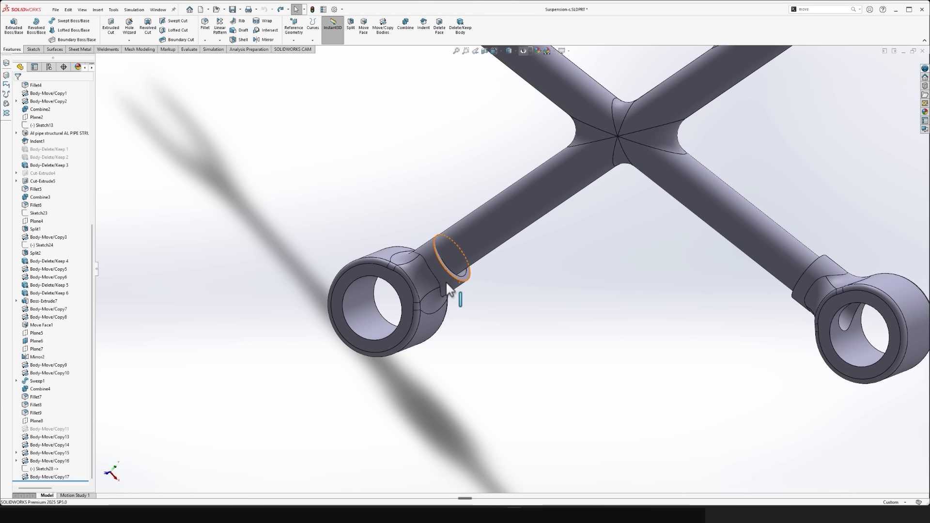
left_click(342, 324)
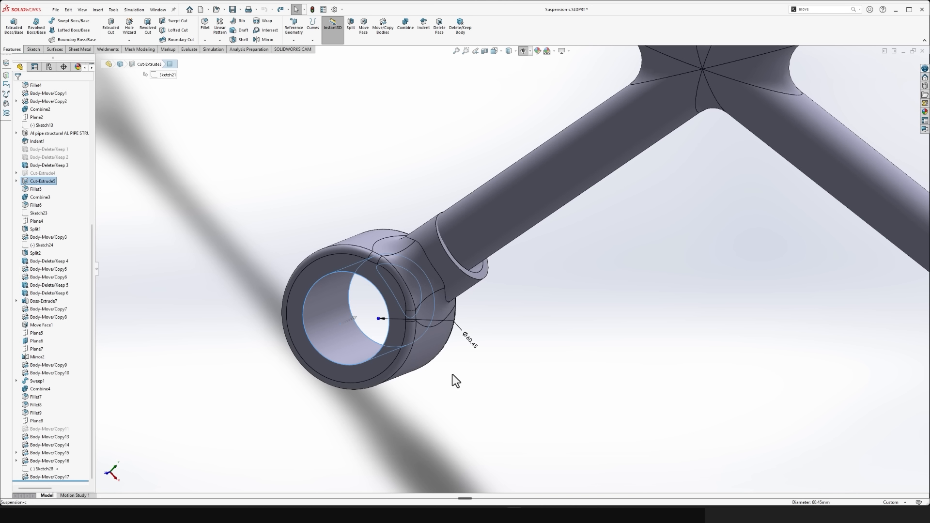
scroll(481, 268, "down", 1)
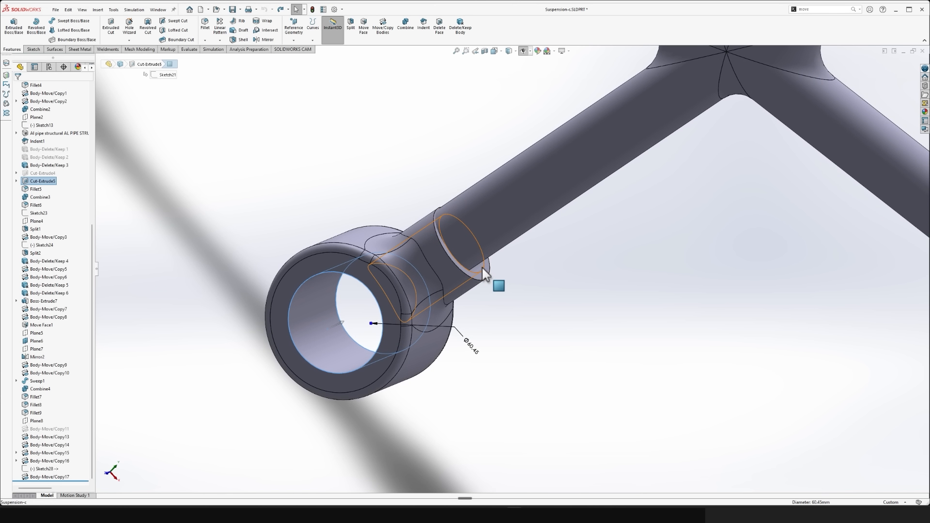
left_click(481, 267)
left_click(476, 241)
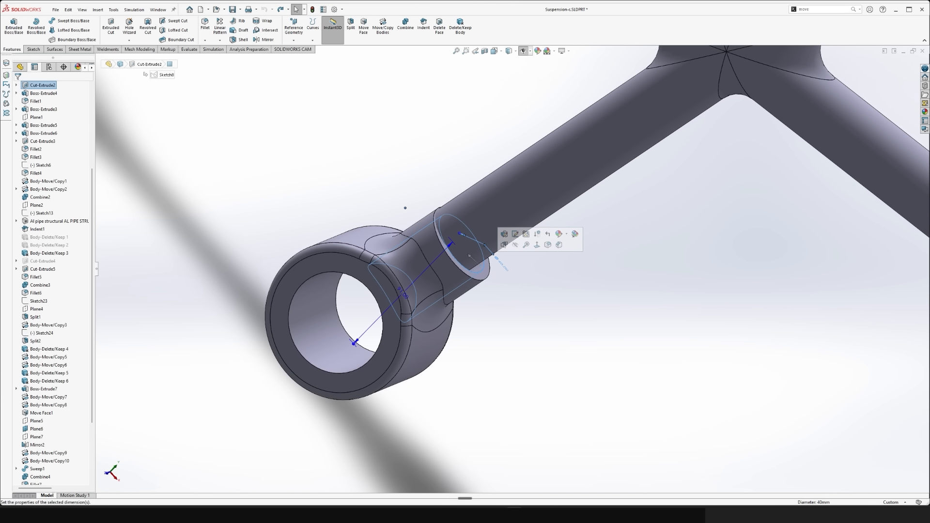
left_click(522, 358)
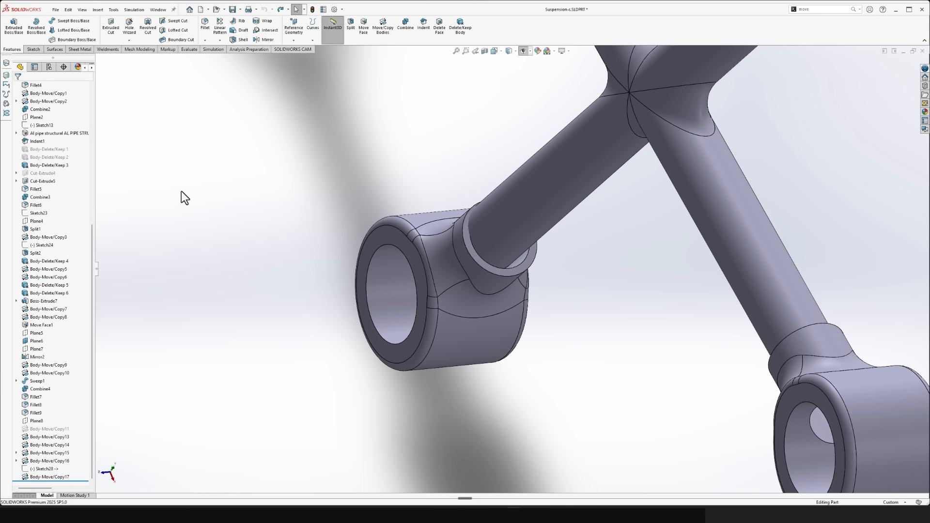
- Section Suspension-c through the Front Plane and orient the view normal to the cut
scroll(69, 177, "up", 9)
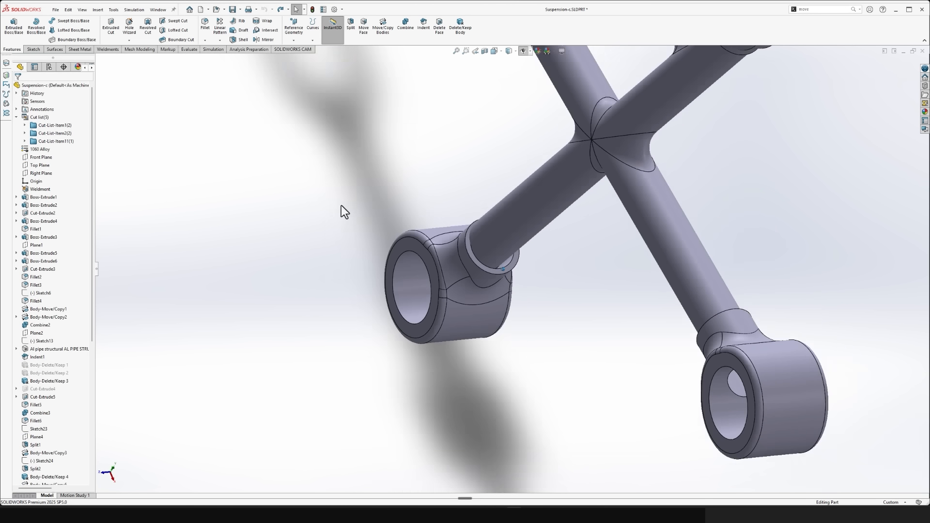
left_click(35, 157)
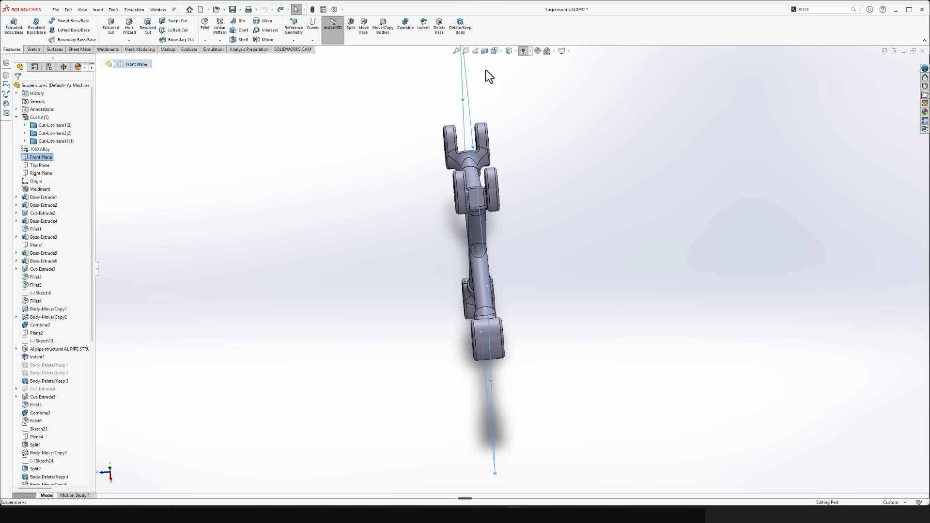
left_click(485, 51)
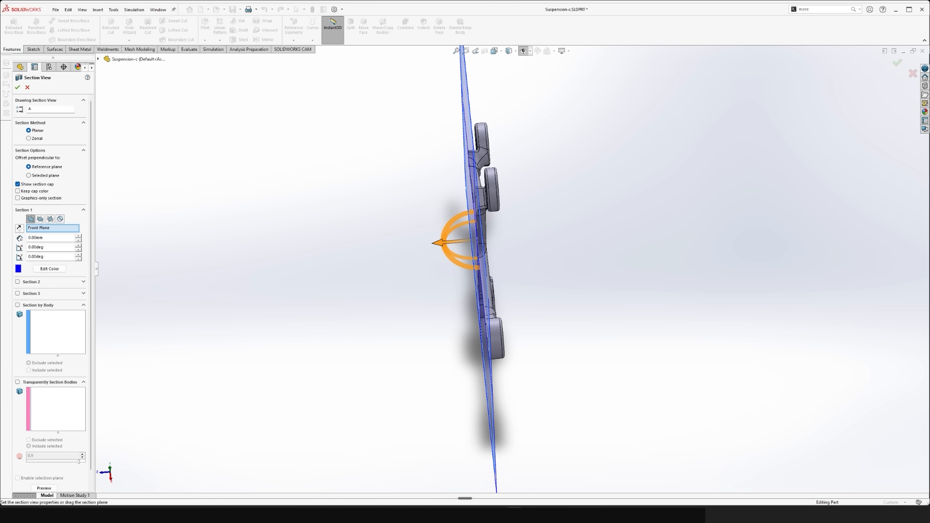
left_click(18, 90)
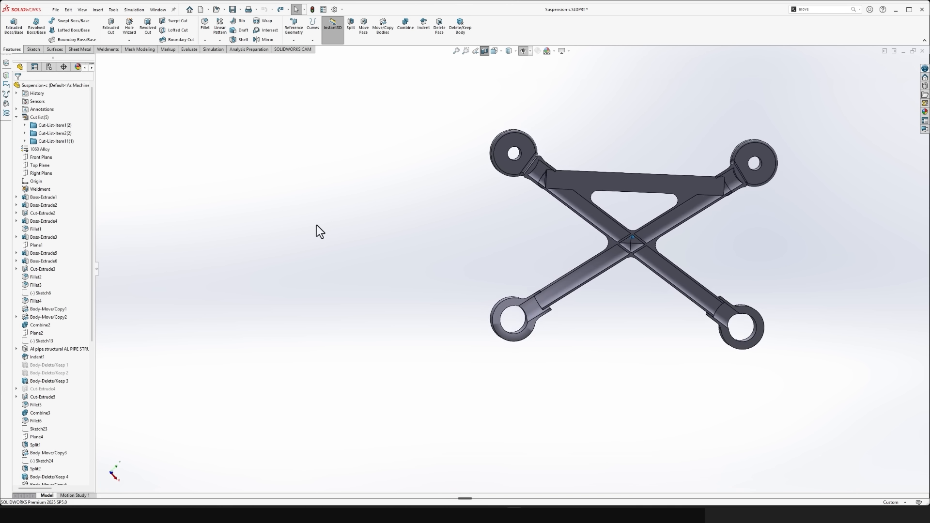
key("space")
left_click(552, 301)
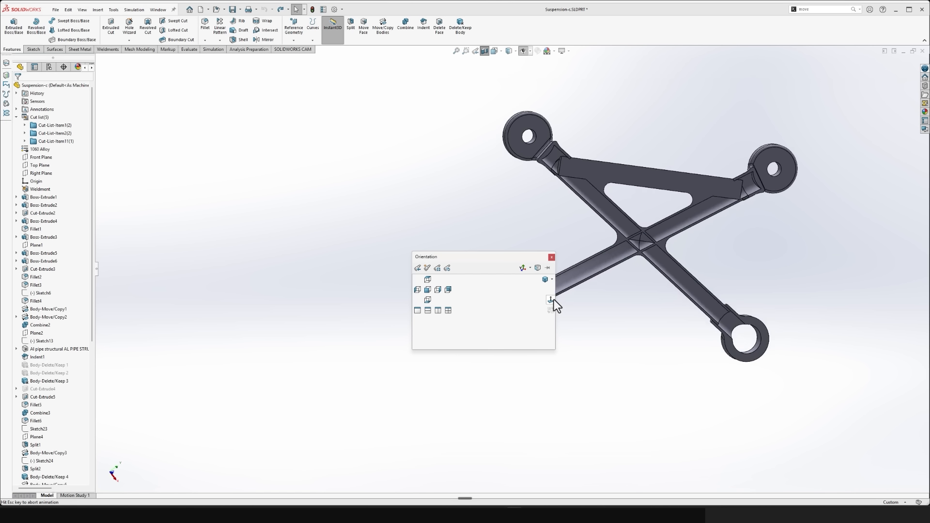
- Examine in section how the arm tube sits inside the lower collar's socket
scroll(533, 257, "up", 8)
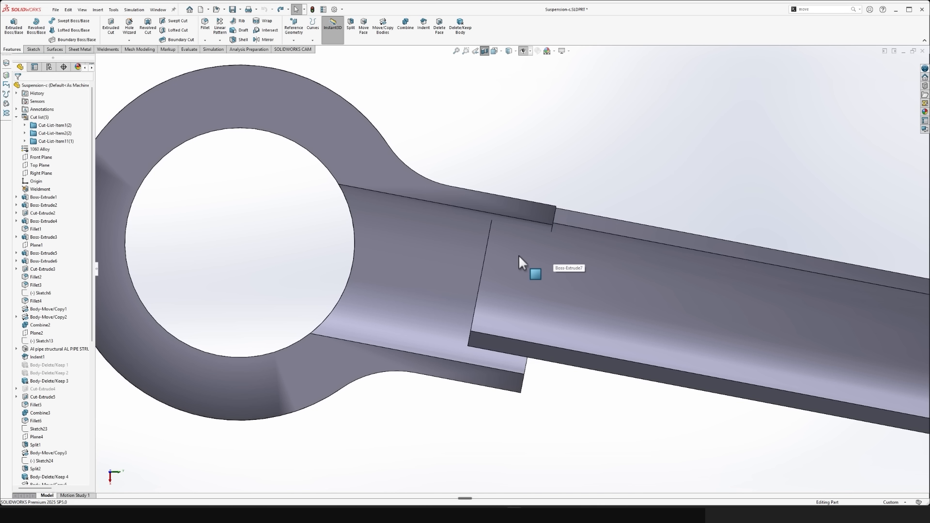
scroll(528, 273, "down", 4)
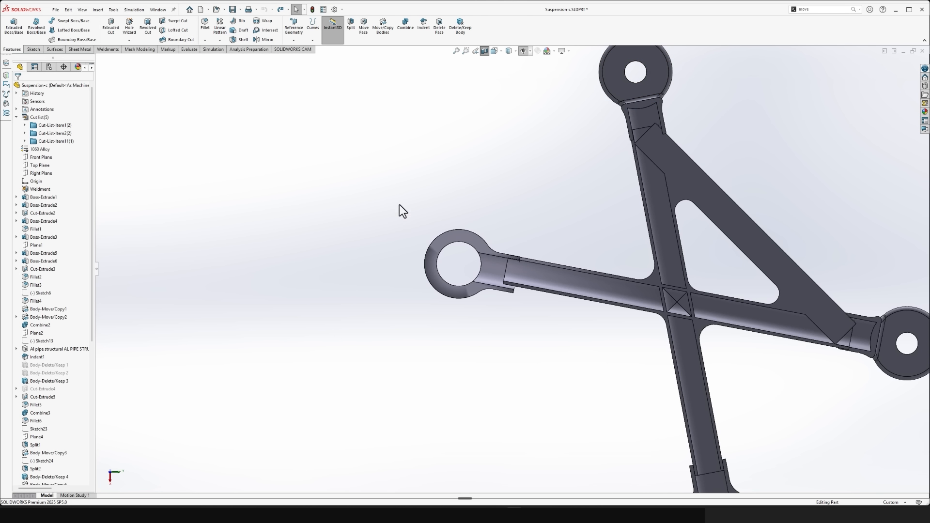
scroll(697, 306, "up", 5)
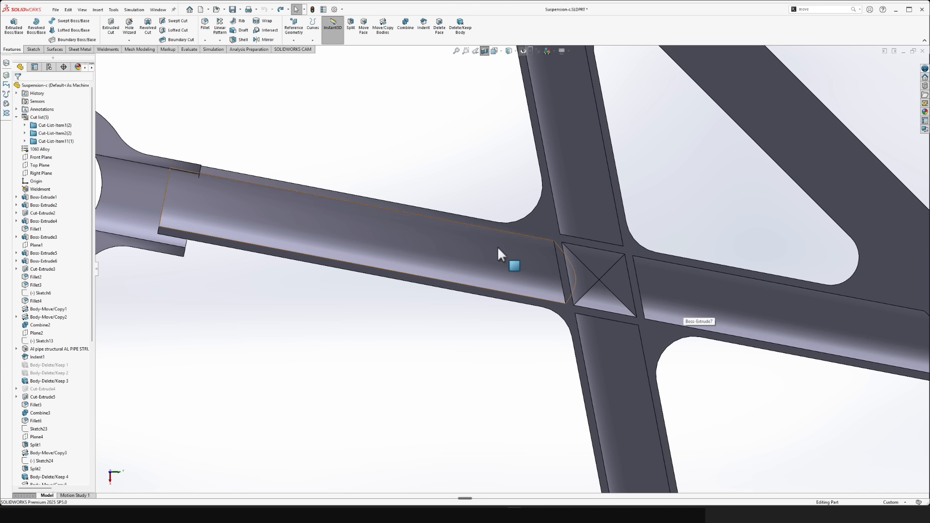
scroll(579, 277, "down", 6)
scroll(442, 249, "up", 10)
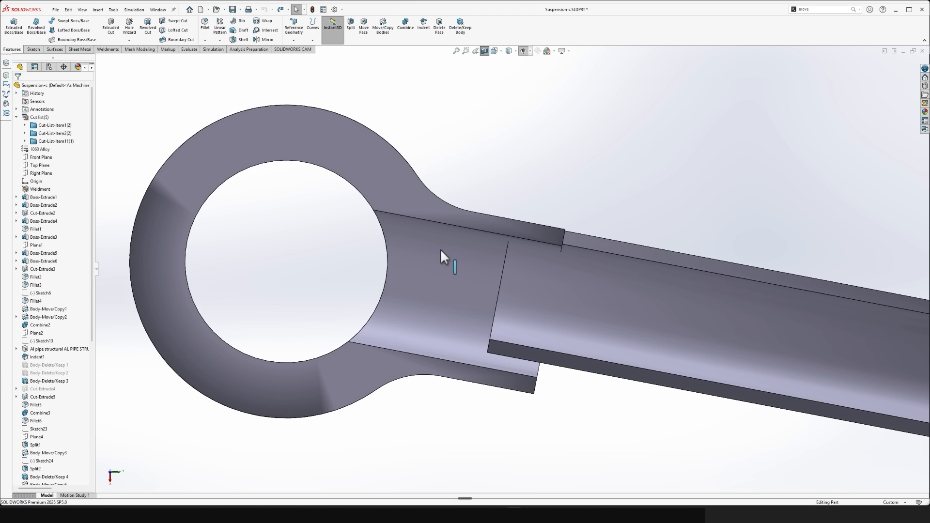
left_click(383, 34)
middle_click_drag(422, 167, 369, 189)
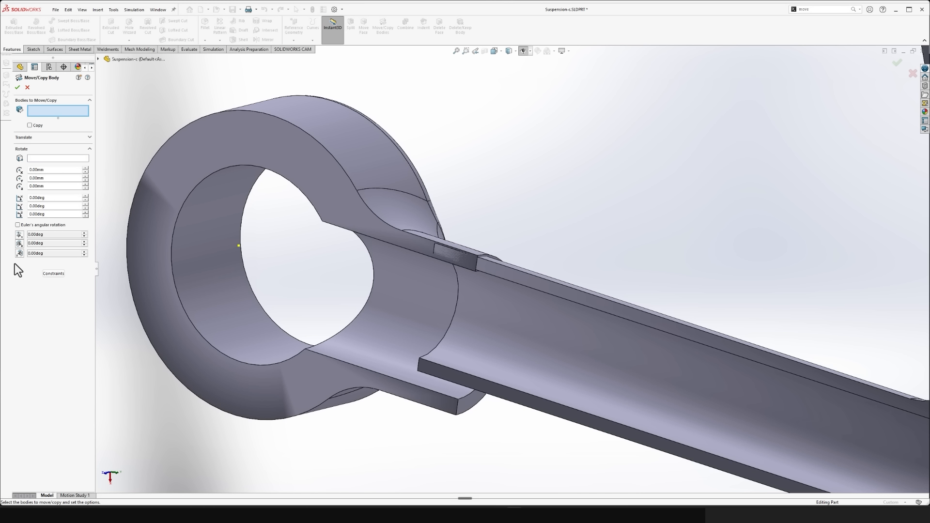
left_click(328, 138)
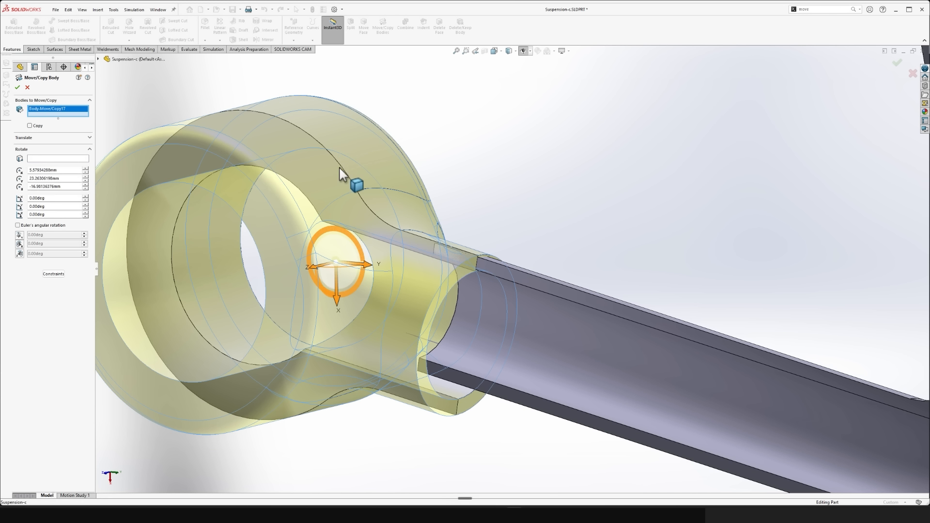
scroll(286, 253, "down", 3)
middle_click_drag(286, 254, 326, 223)
key("space")
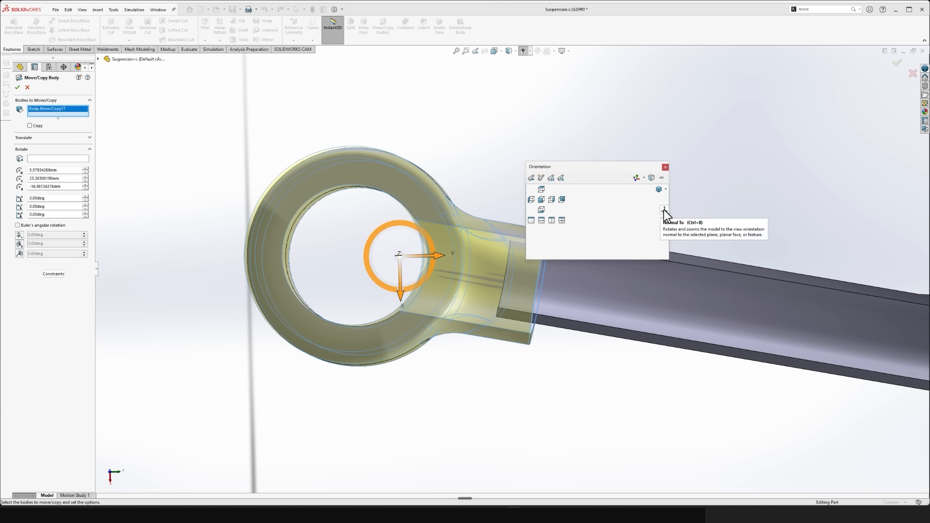
left_click(664, 211)
left_click(510, 257)
key("Escape")
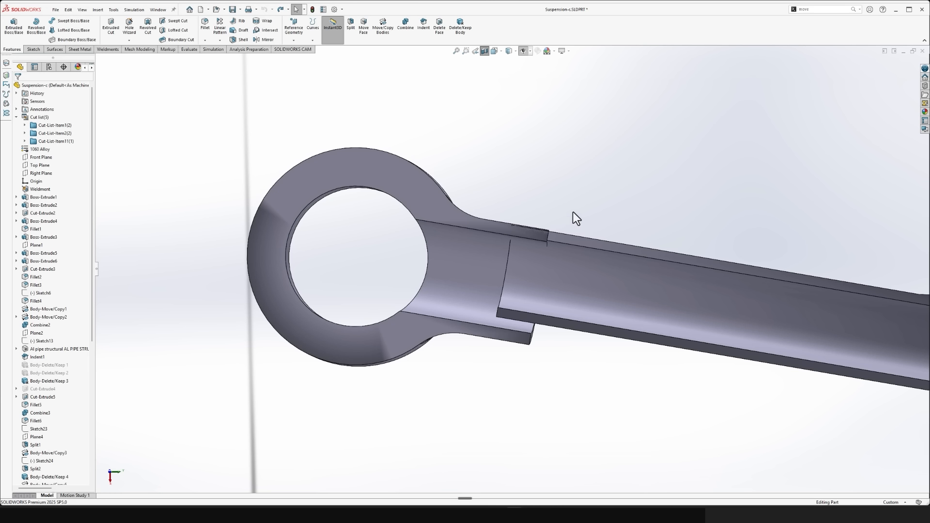
key("space")
left_click(450, 160)
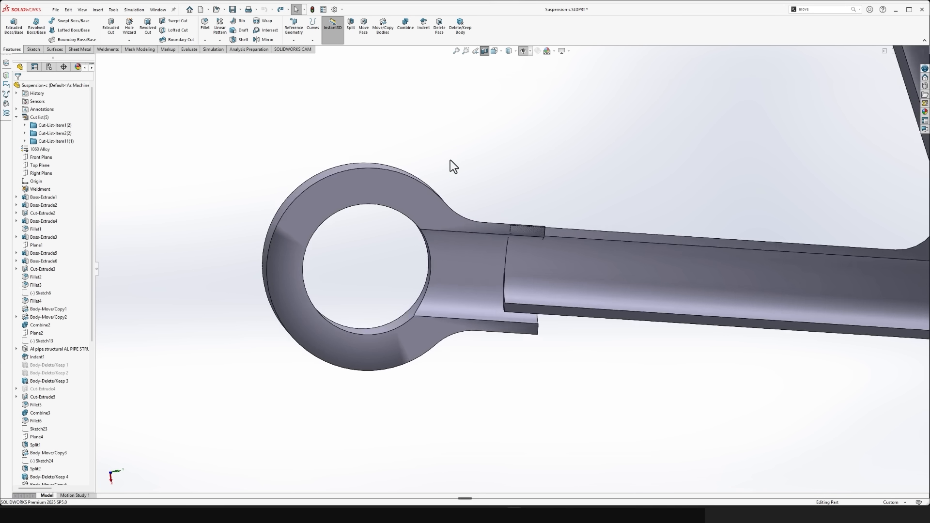
- Try to rotate the lower collar body 55 degrees about its default centre
key("ctrl+shift+z")
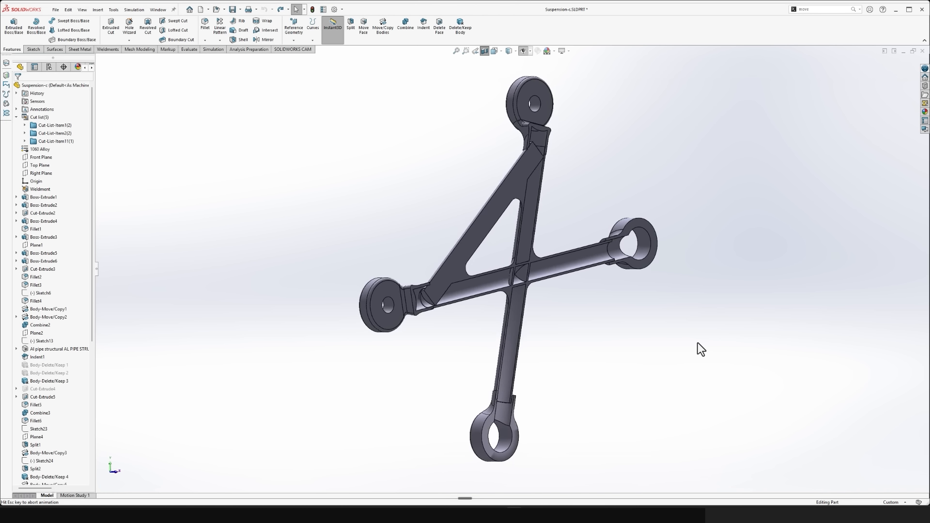
scroll(623, 425, "down", 6)
scroll(187, 281, "down", 2)
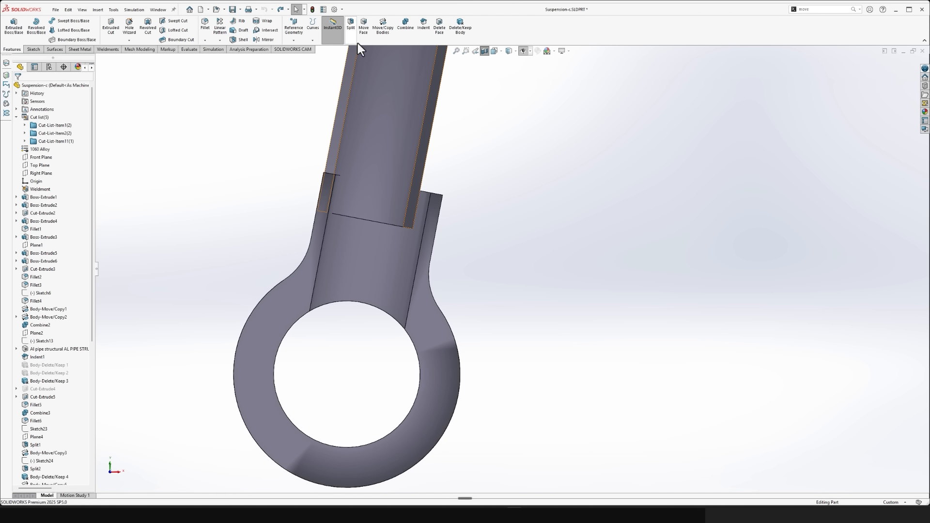
left_click(383, 32)
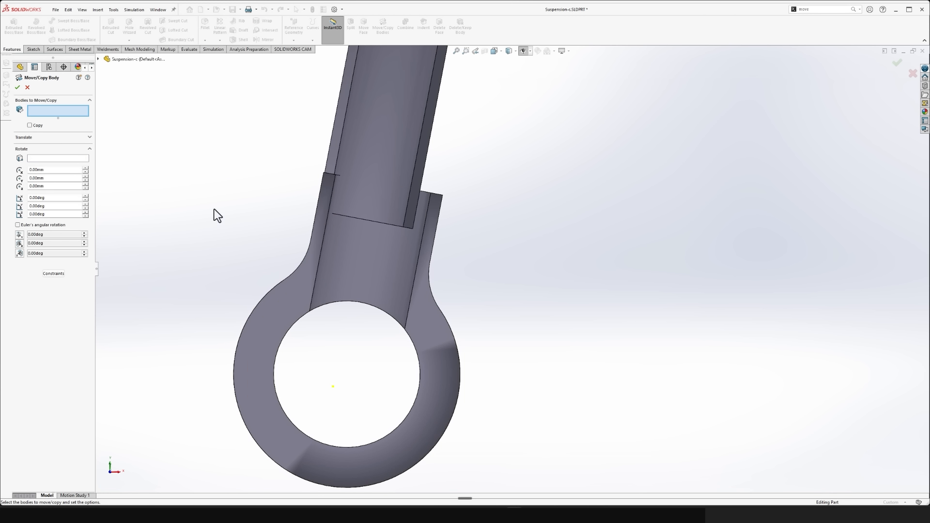
left_click(380, 310)
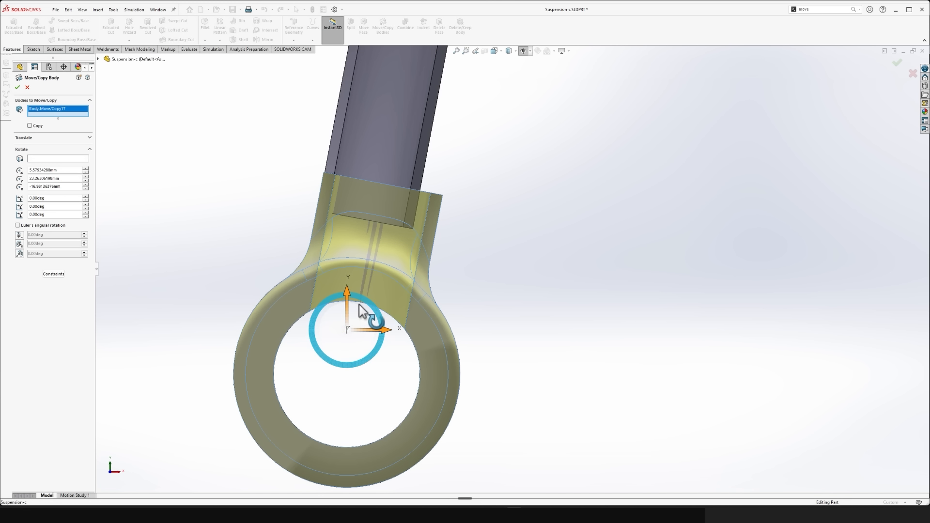
left_click_drag(363, 301, 259, 183)
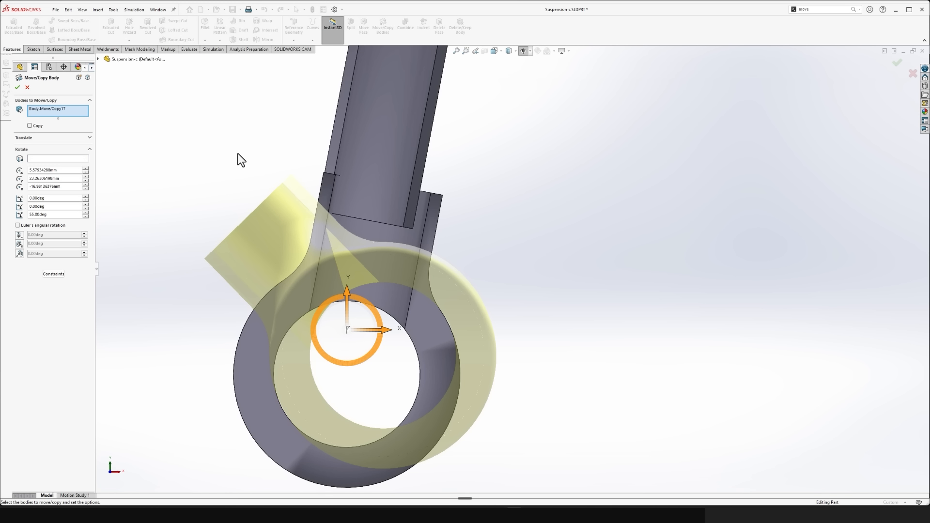
key("Return")
left_click(377, 32)
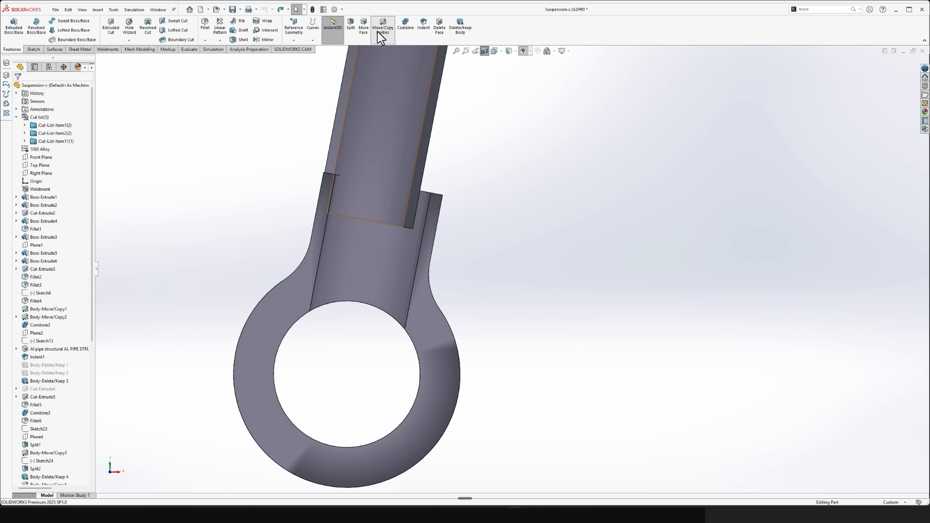
left_click(408, 307)
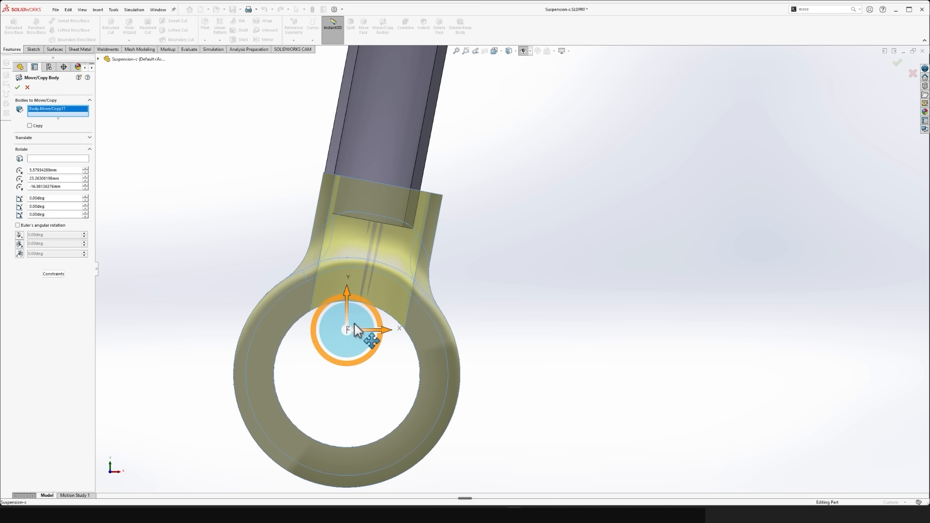
scroll(326, 326, "up", 3)
mouse_move(422, 327)
middle_mouse_down()
mouse_move(395, 384)
mouse_move(417, 336)
mouse_move(436, 323)
middle_mouse_up()
left_click(48, 159)
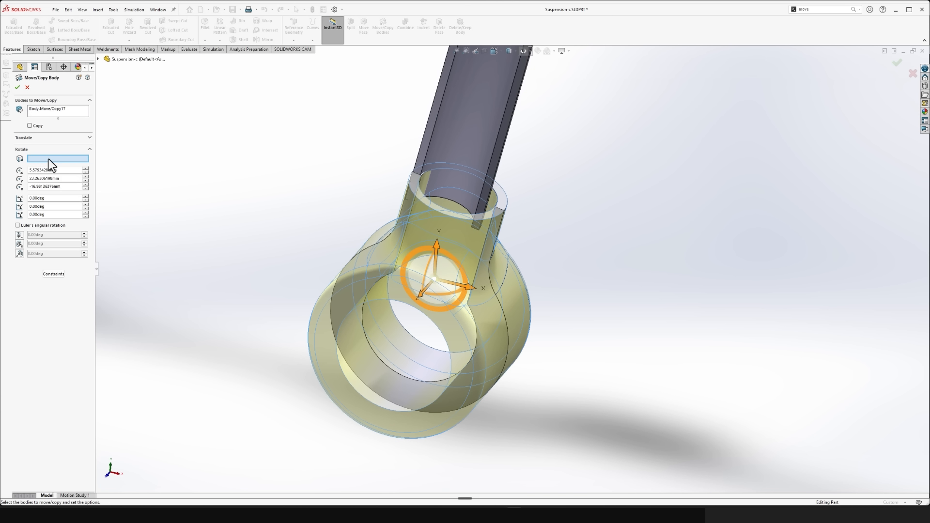
middle_click_drag(436, 444, 434, 393)
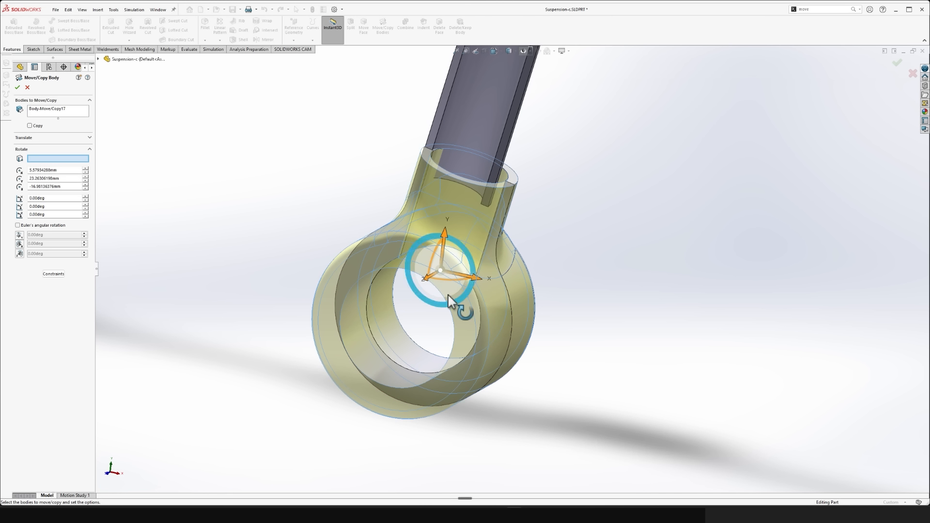
scroll(542, 113, "up", 2)
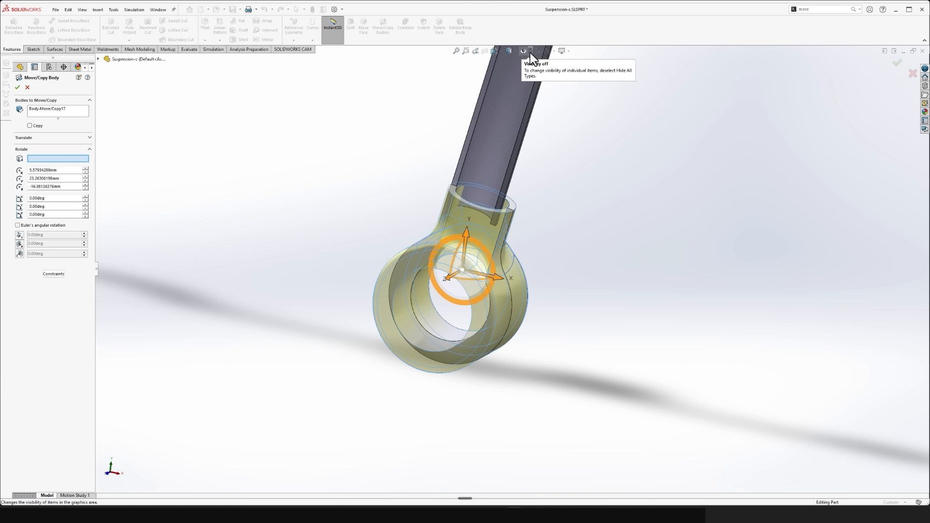
left_click(530, 53)
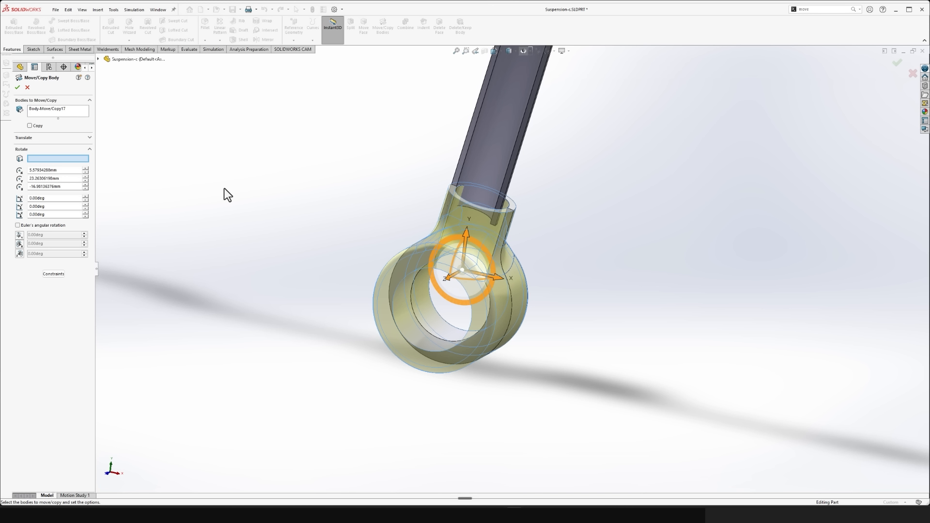
key("Return")
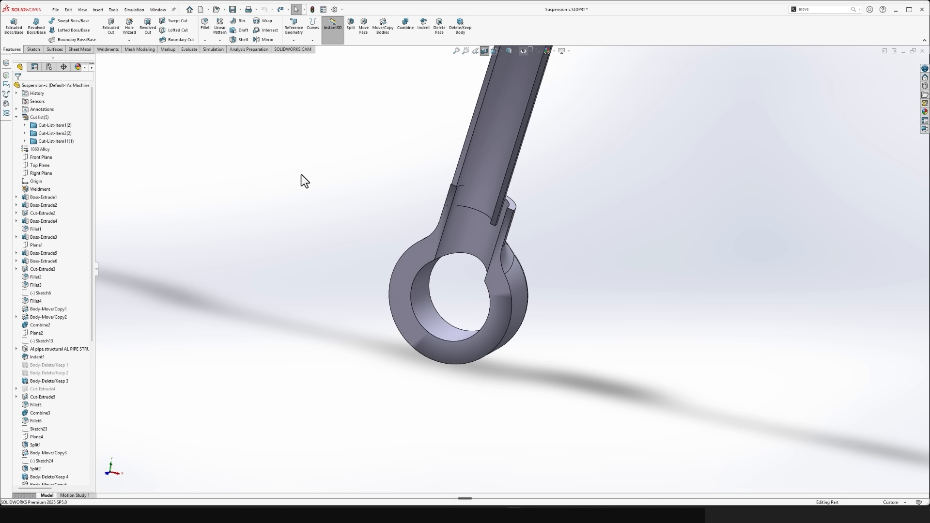
- Turn off Hide All Types so the axes of the collar bores and arm tubes are displayed
scroll(600, 194, "down", 3)
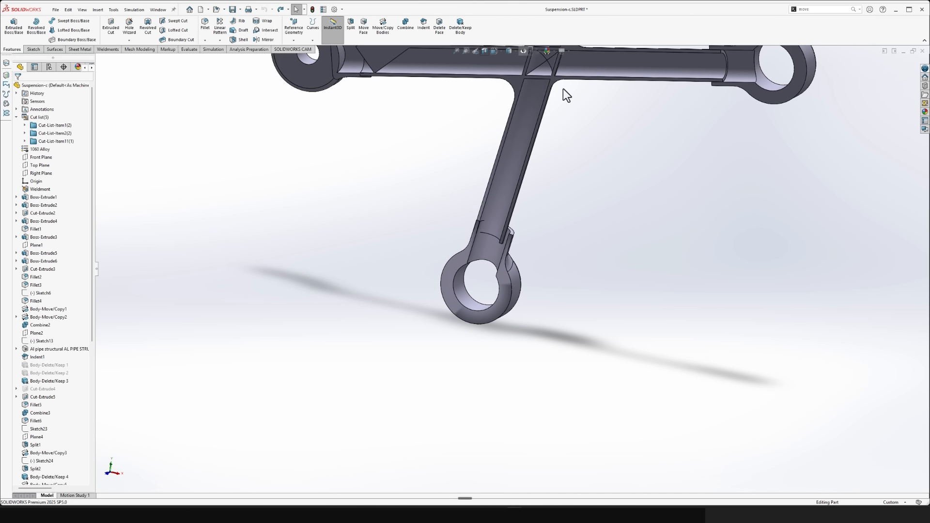
scroll(567, 145, "down", 3)
scroll(570, 138, "up", 3)
left_click(531, 53)
left_click(530, 53)
left_click(528, 53)
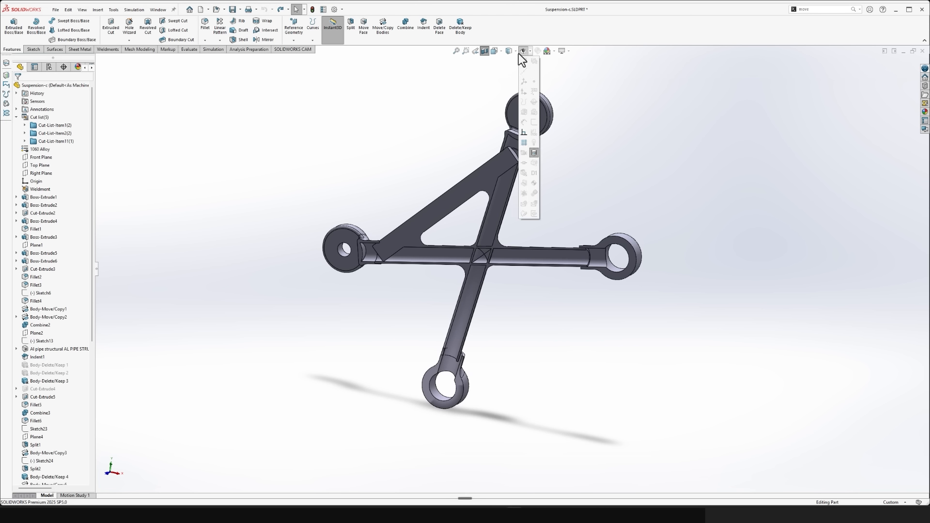
left_click(522, 53)
left_click(522, 52)
left_click(528, 54)
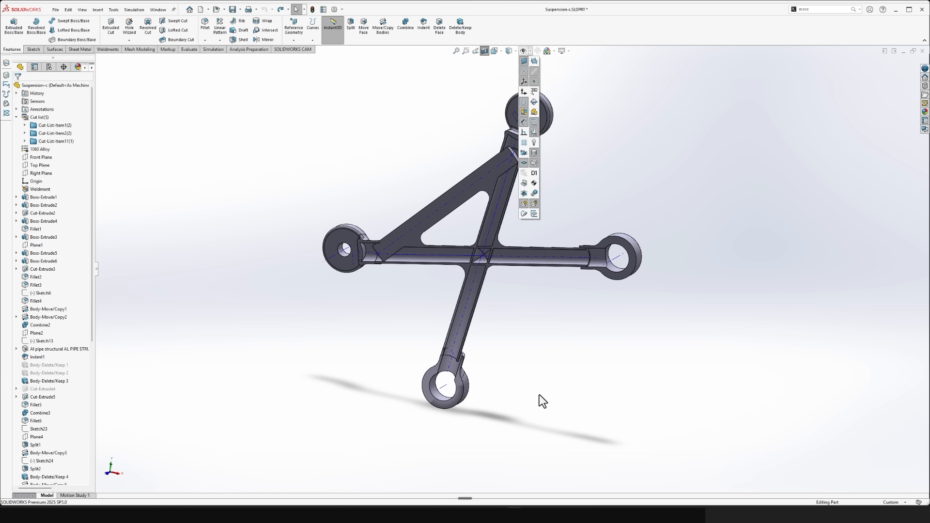
- Start a Move/Copy Body operation on the lower collar with its bore axis as the rotation reference
scroll(420, 391, "down", 10)
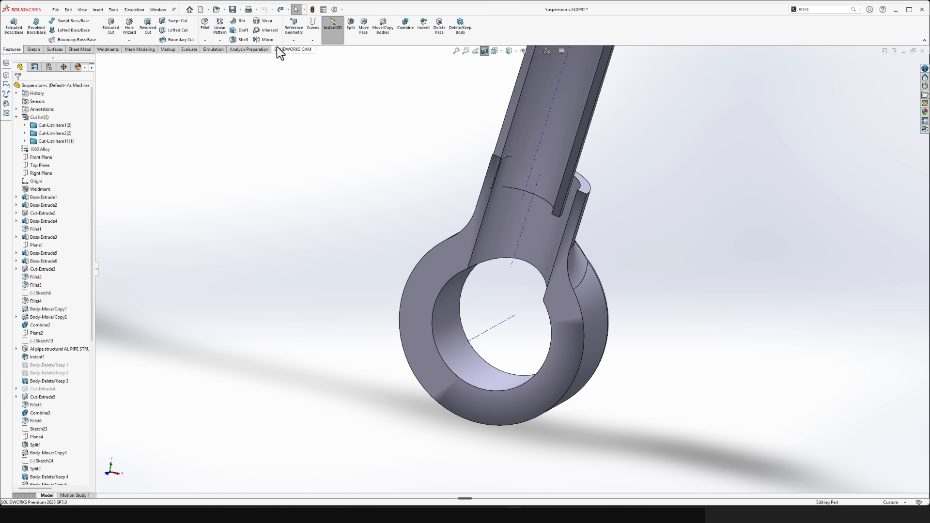
left_click(382, 28)
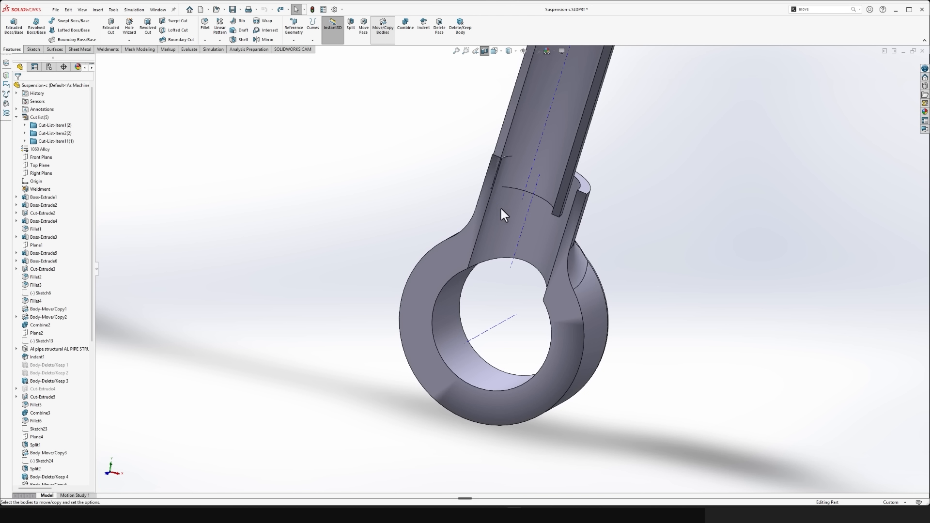
left_click(571, 291)
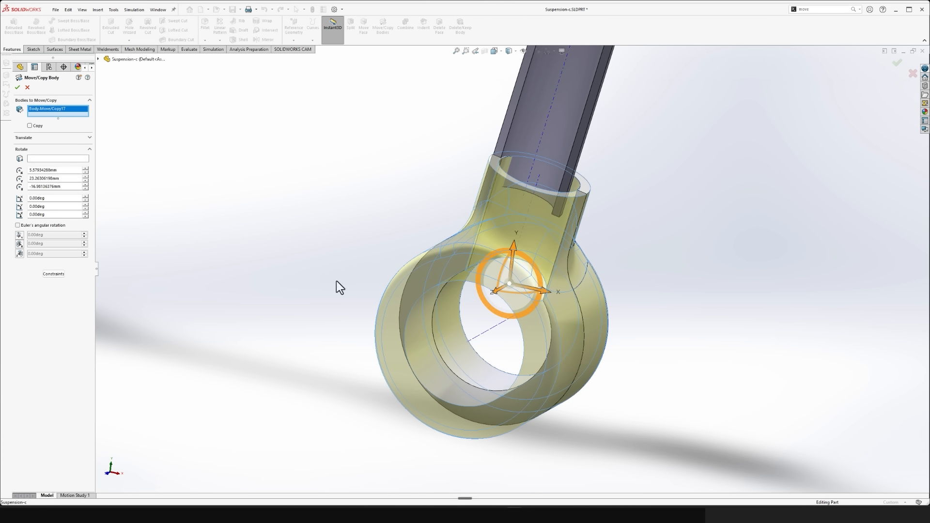
left_click(43, 158)
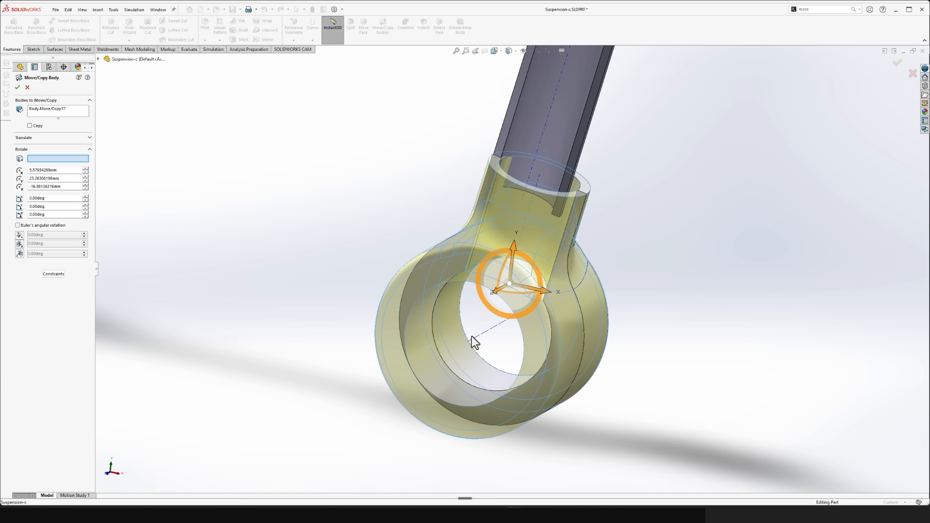
left_click(489, 330)
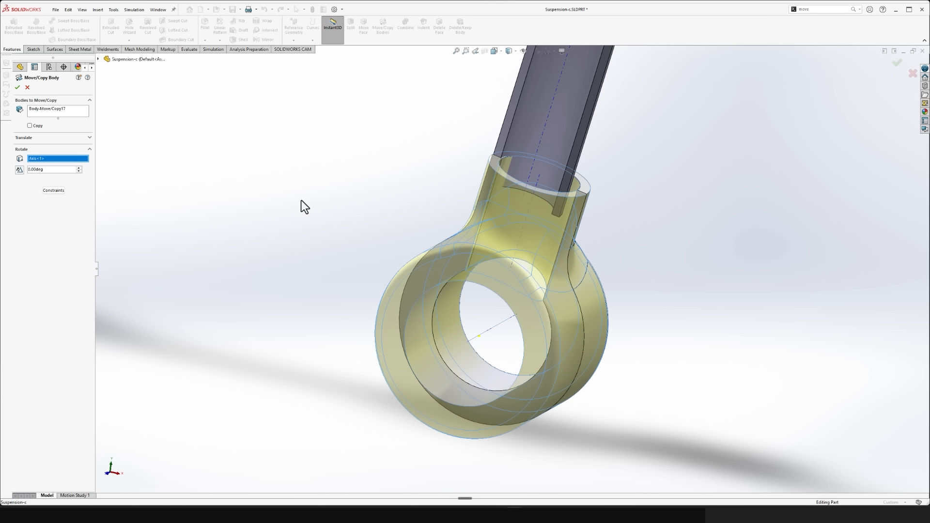
key("space")
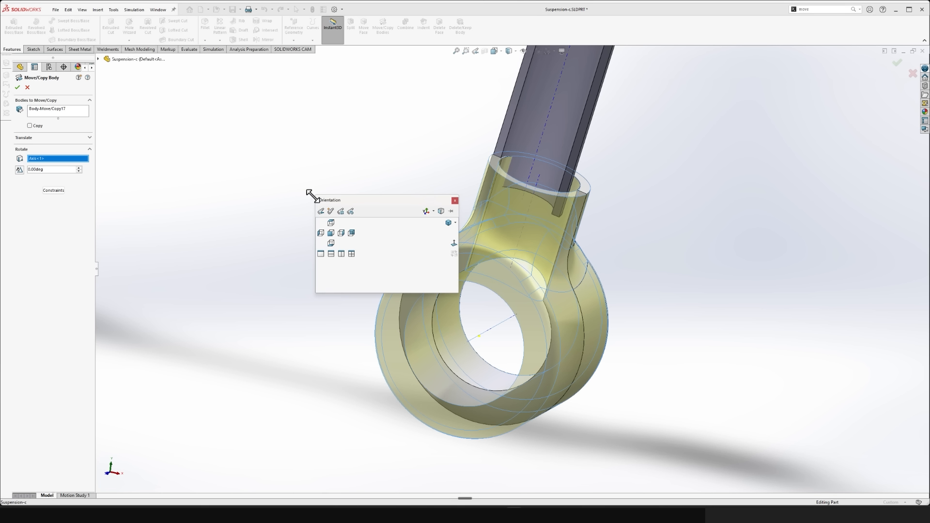
left_click(342, 236)
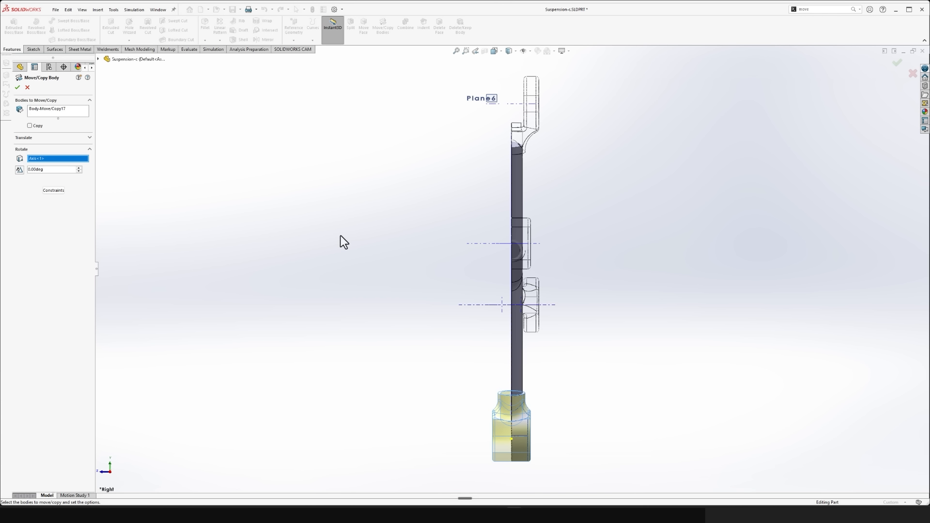
scroll(492, 458, "down", 10)
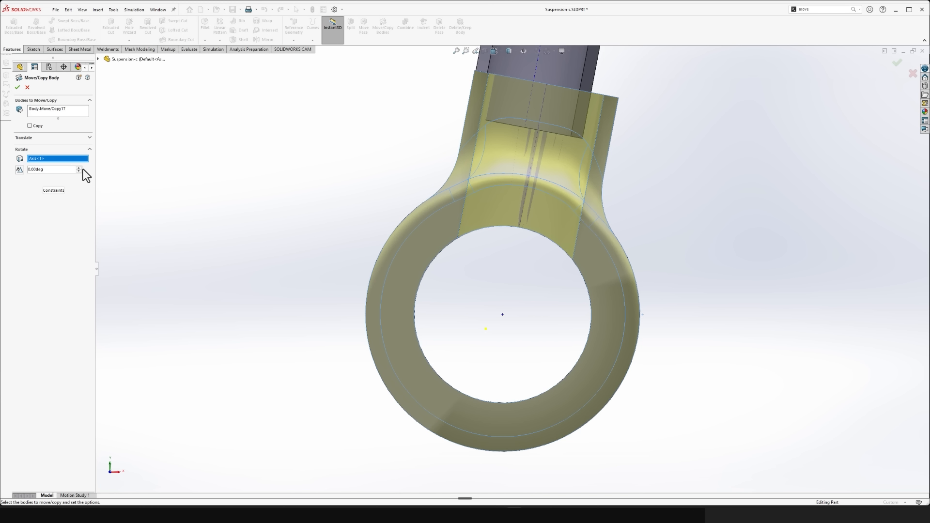
- Try a 6 degree rotation of the lower collar about its bore axis
left_click(79, 167)
left_click(79, 167)
left_click(79, 167)
left_click(79, 168)
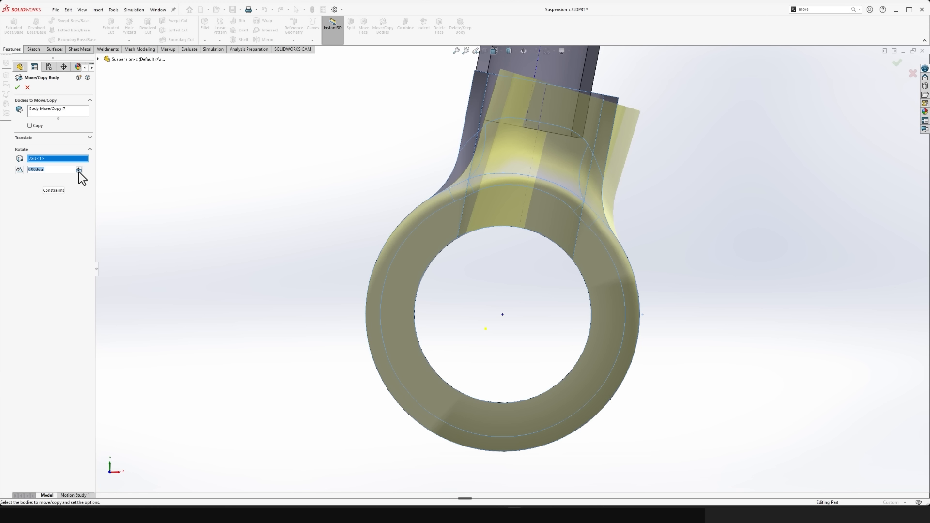
left_click(79, 171)
left_click(79, 172)
left_click(79, 171)
left_click(79, 172)
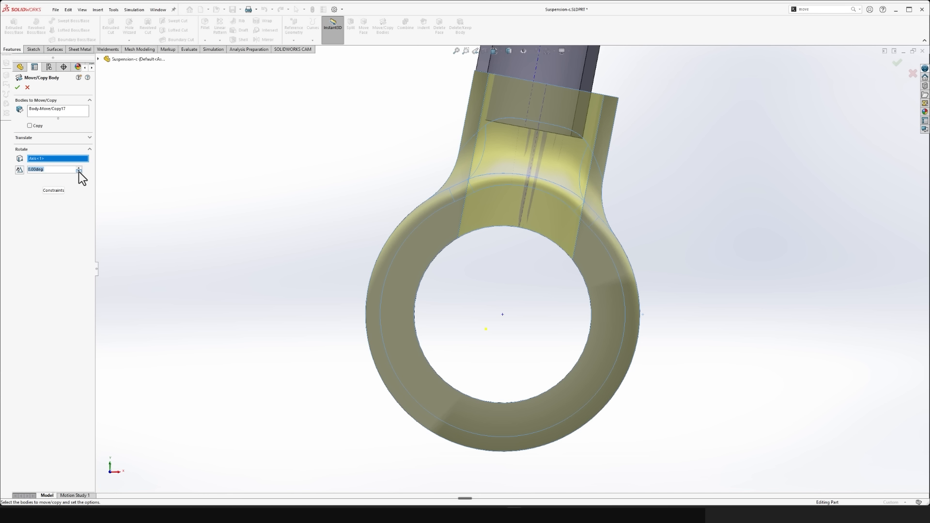
left_click(79, 171)
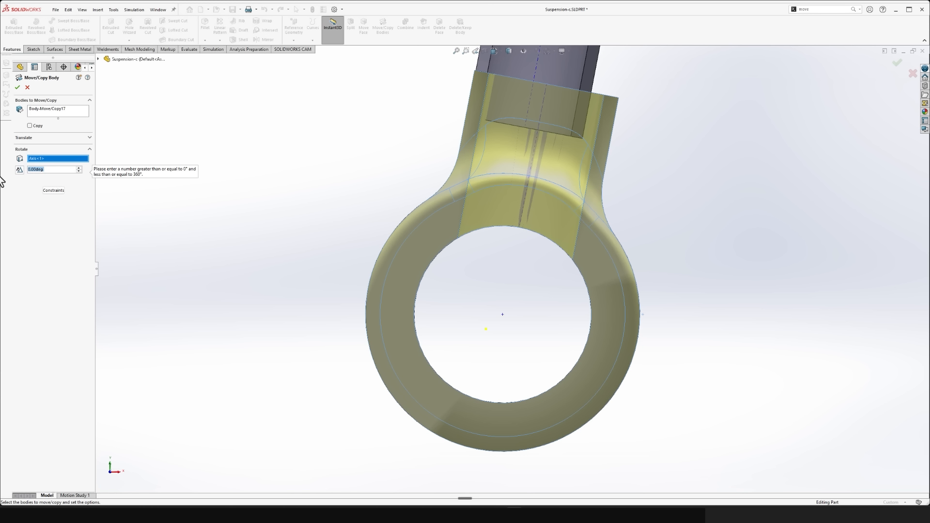
- Rotate the lower collar body 357 degrees about its bore axis
left_click(18, 172)
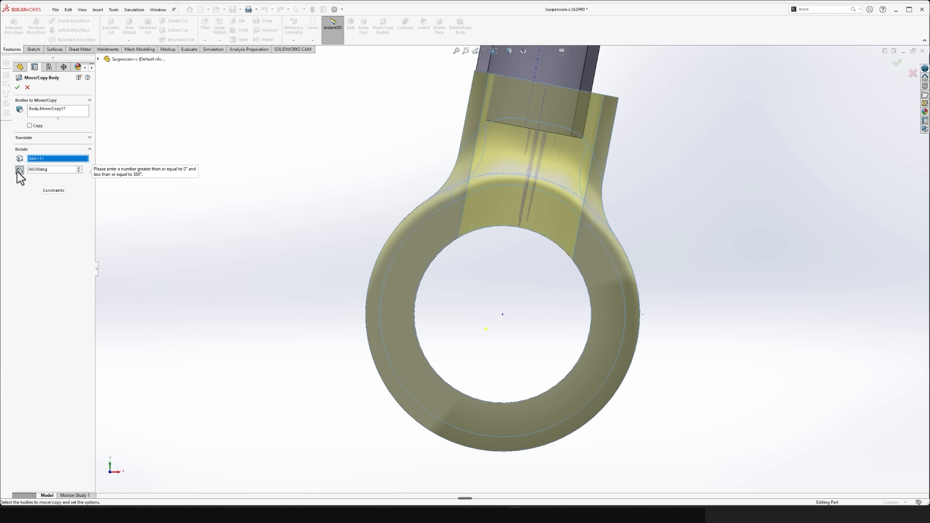
left_click(79, 168)
left_click(79, 171)
left_click(78, 171)
left_click(79, 171)
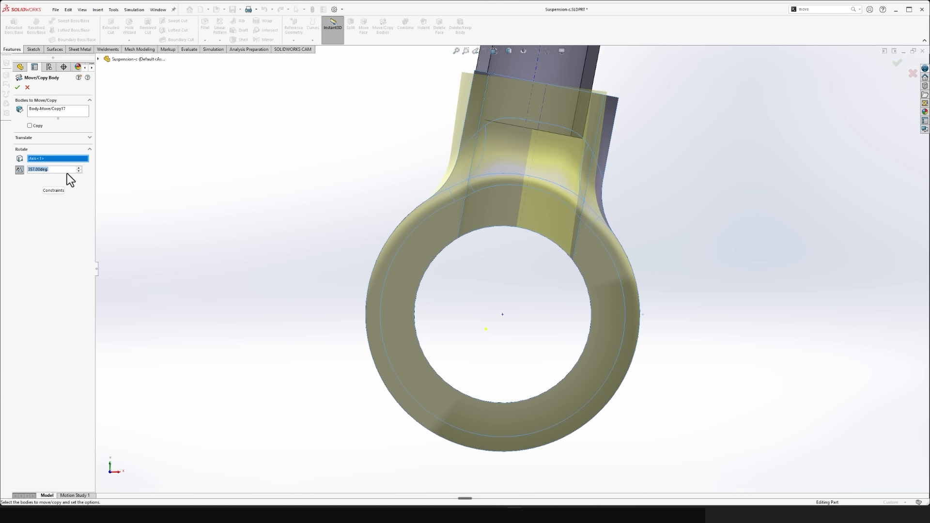
left_click(18, 87)
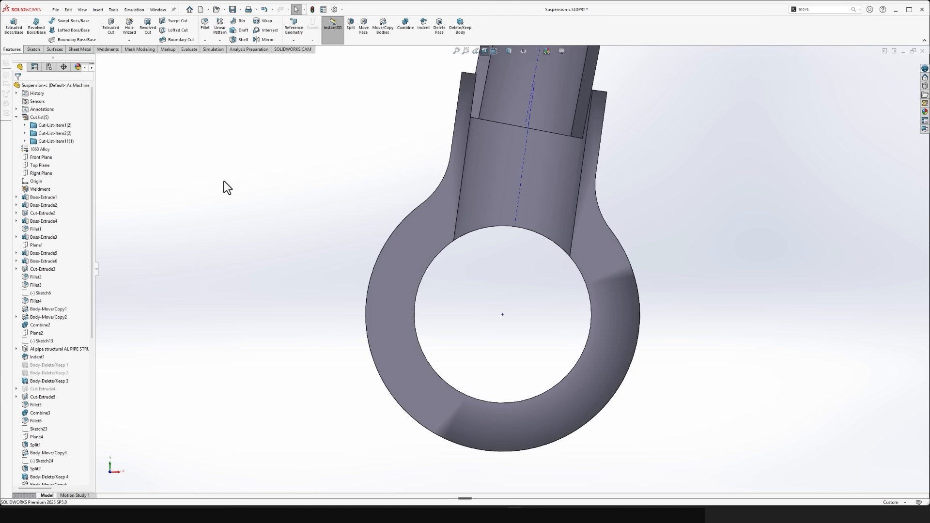
- Examine in section how the rotated collar's socket lines up with the arm tube
scroll(484, 150, "up", 5)
scroll(525, 143, "down", 3)
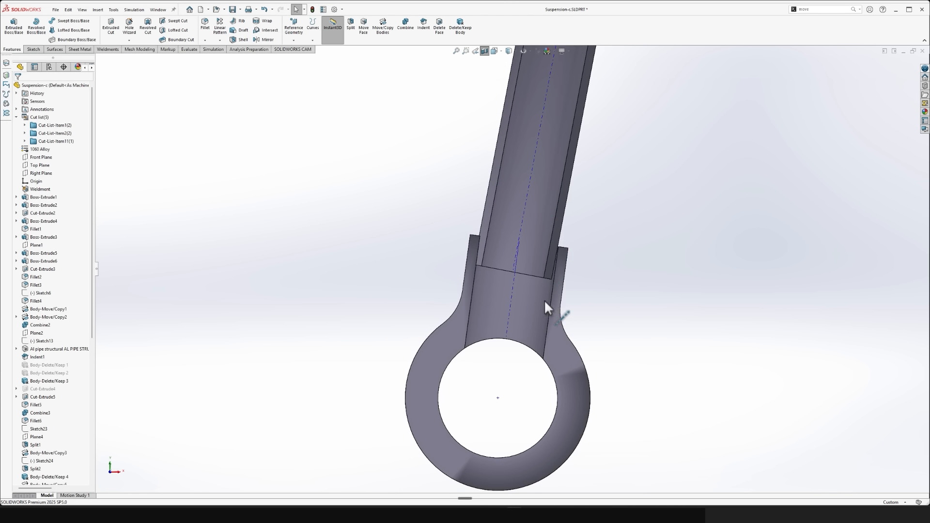
scroll(523, 281, "down", 3)
scroll(553, 273, "up", 2)
scroll(579, 279, "up", 3)
middle_click_drag(579, 279, 580, 280)
scroll(579, 280, "down", 3)
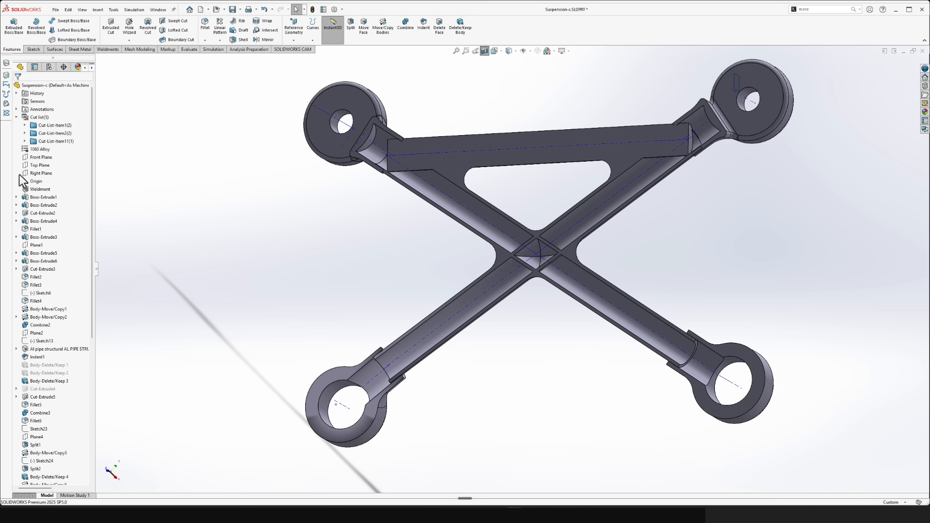
- Turn off the section view and hide all axes and reference items in the part
left_click(486, 52)
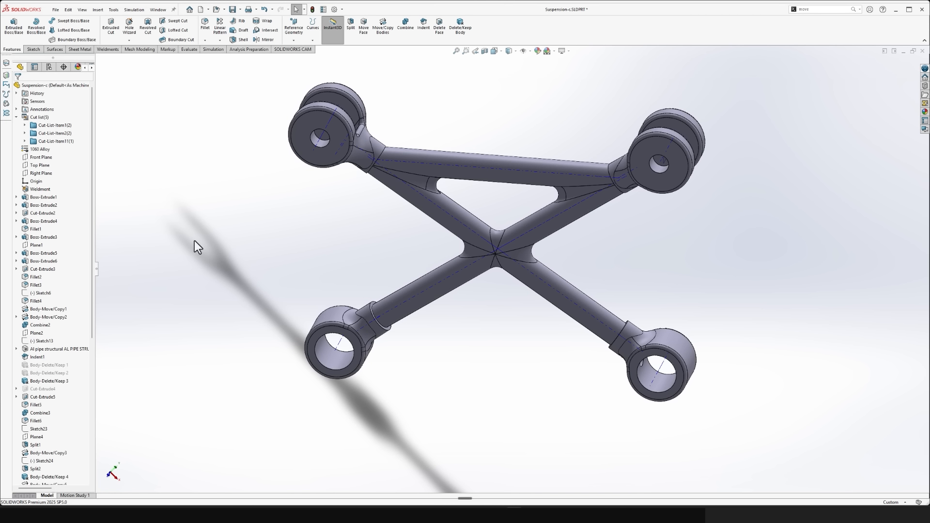
left_click_drag(492, 96, 225, 443)
left_click_drag(490, 86, 778, 419)
left_click(558, 150)
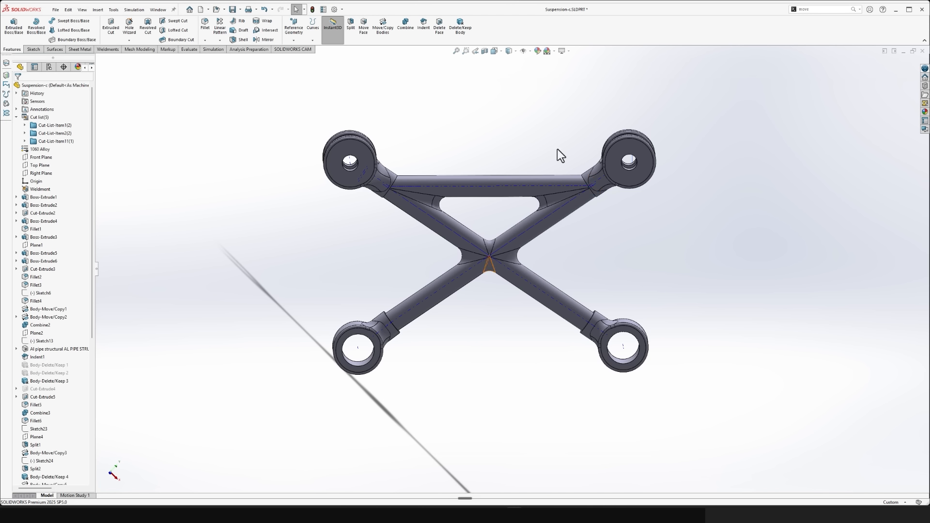
left_click(523, 51)
- Cut away one half of the suspension arm body with a surface cut at Plane7, reversing the cut direction
scroll(38, 286, "down", 1)
scroll(43, 297, "down", 3)
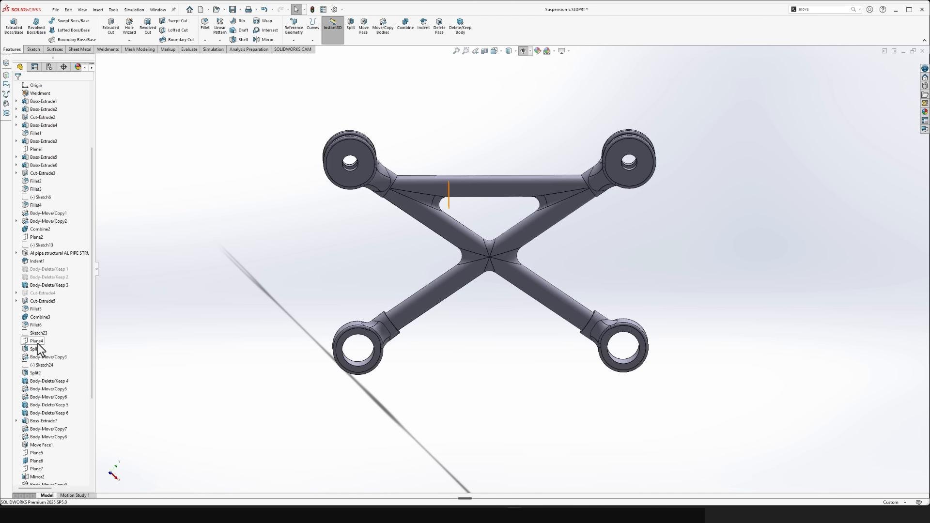
scroll(54, 461, "down", 2)
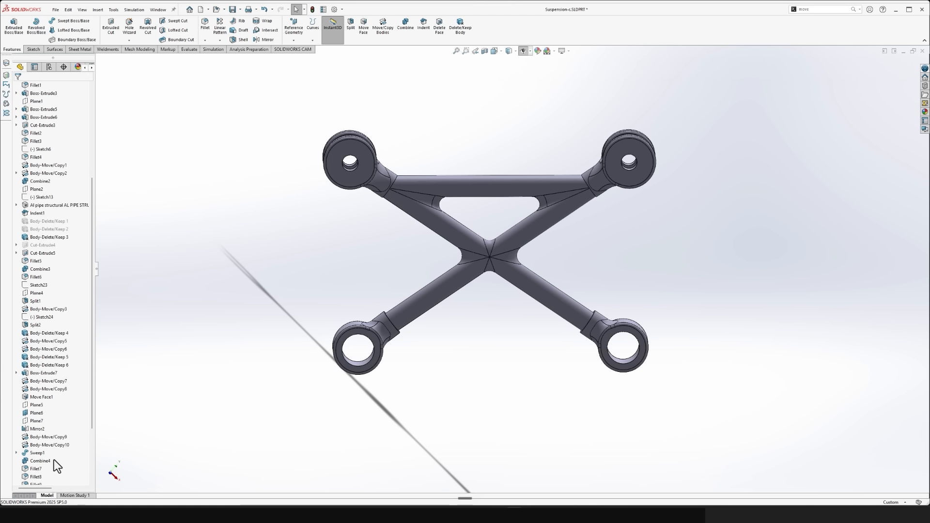
left_click(36, 421)
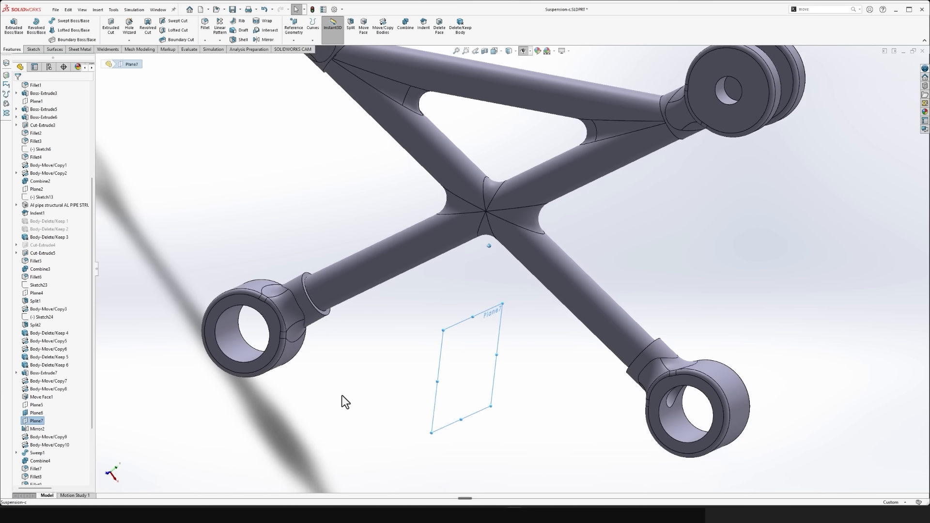
left_click(55, 49)
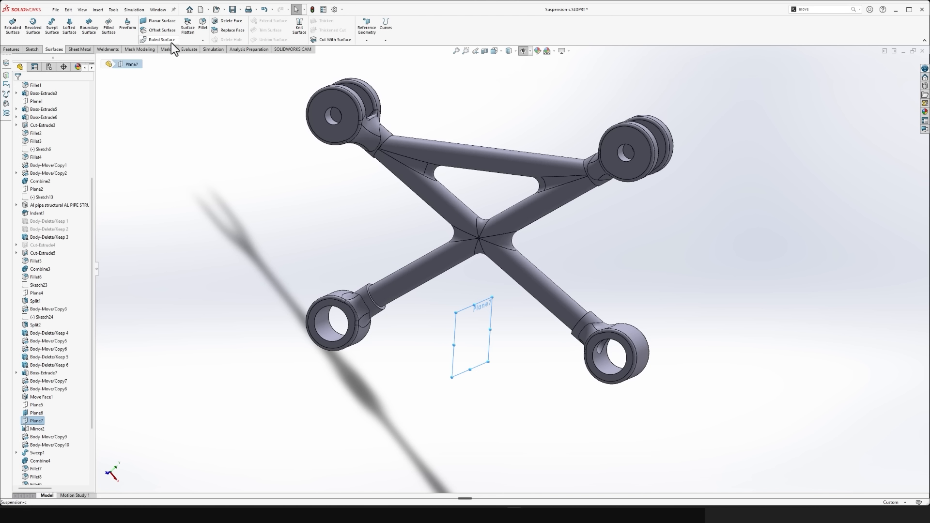
left_click(331, 39)
scroll(468, 240, "down", 5)
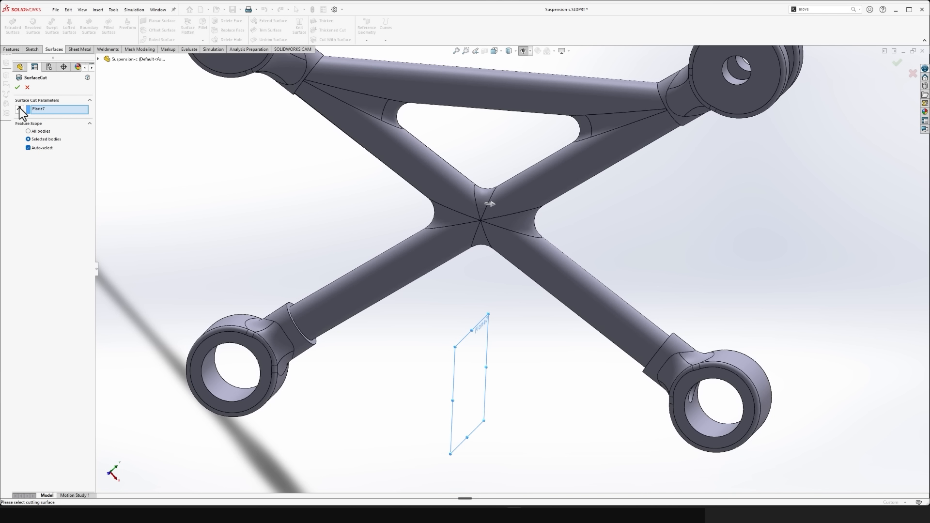
scroll(77, 175, "up", 4)
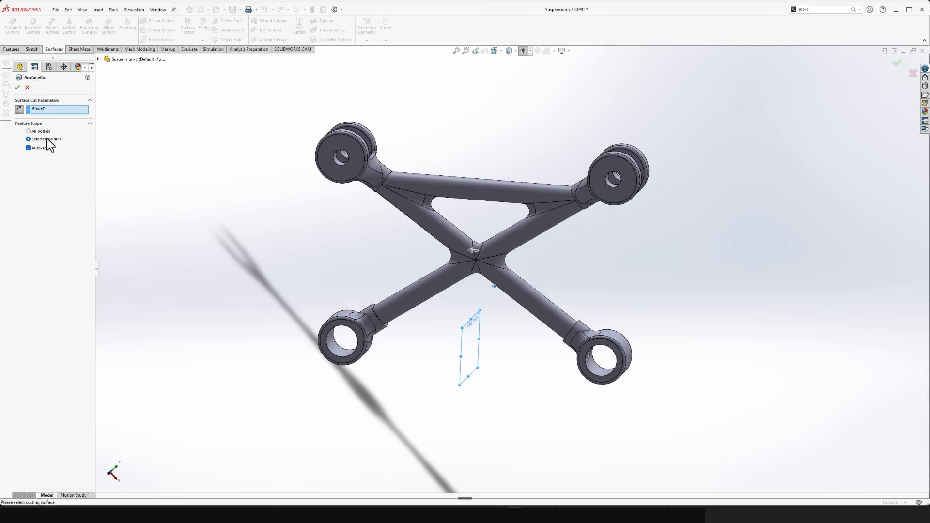
left_click(18, 88)
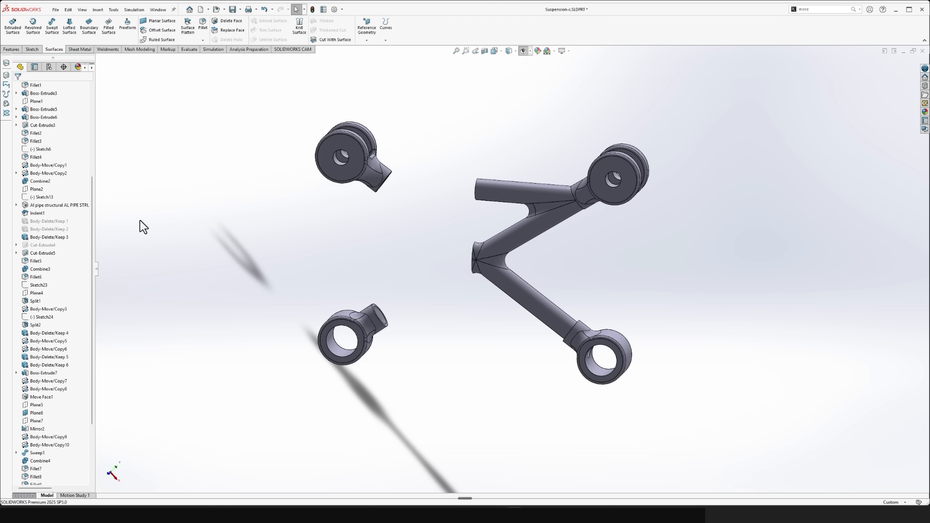
- Reopen the Plane7 surface cut's definition and accept it with all bodies in scope
scroll(30, 455, "down", 4)
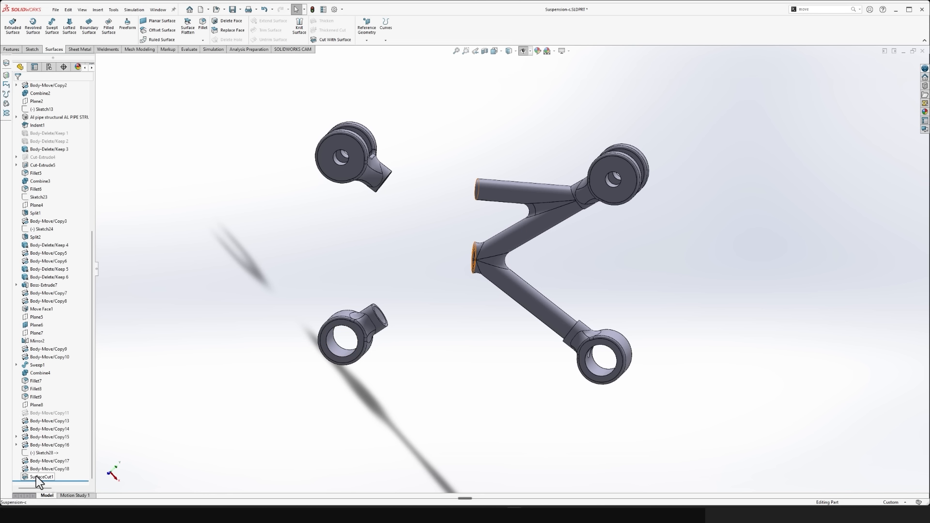
left_click(37, 477)
left_click(44, 454)
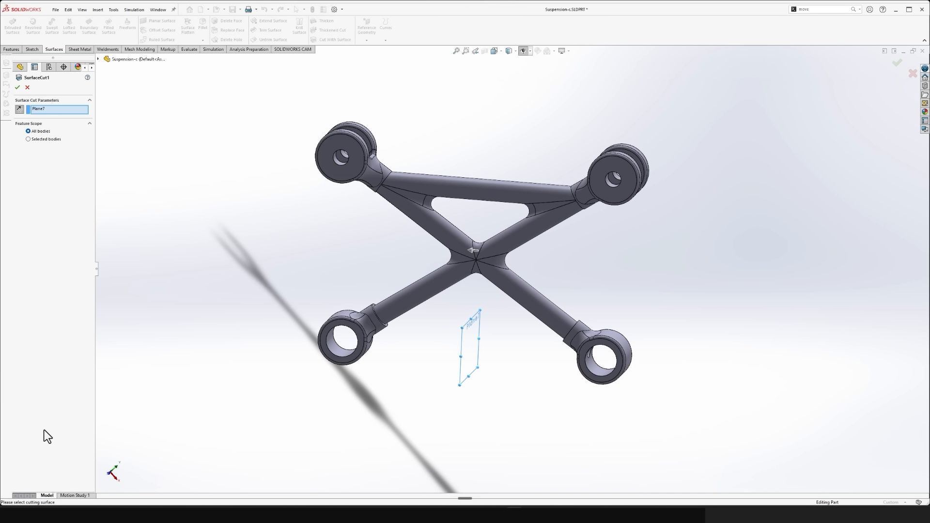
left_click(19, 91)
- Delete the detached upper and lower collar bodies on the cut-away side
middle_click_drag(429, 361, 186, 67)
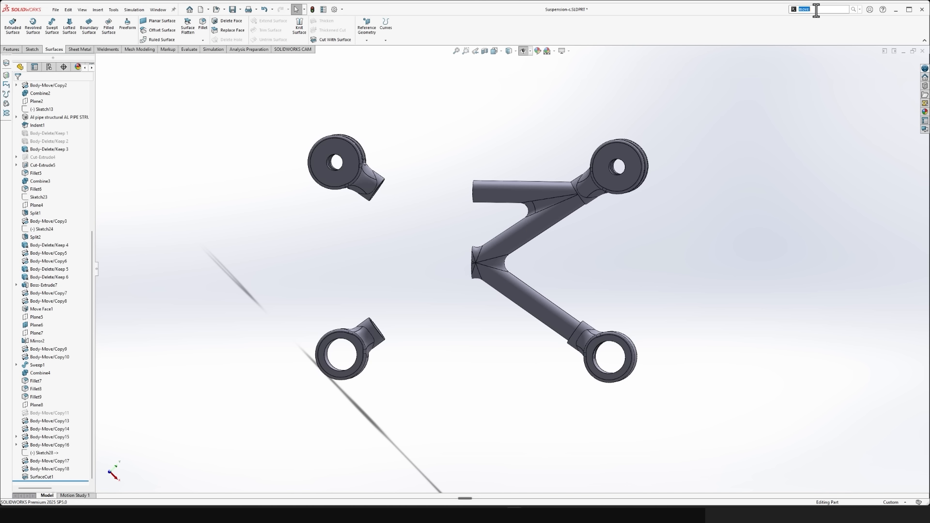
type("delete")
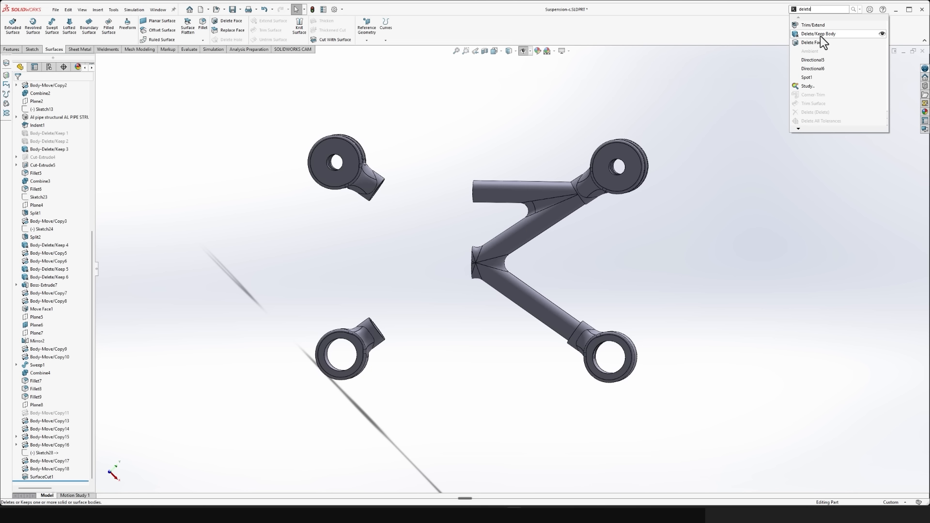
left_click(821, 35)
left_click(336, 182)
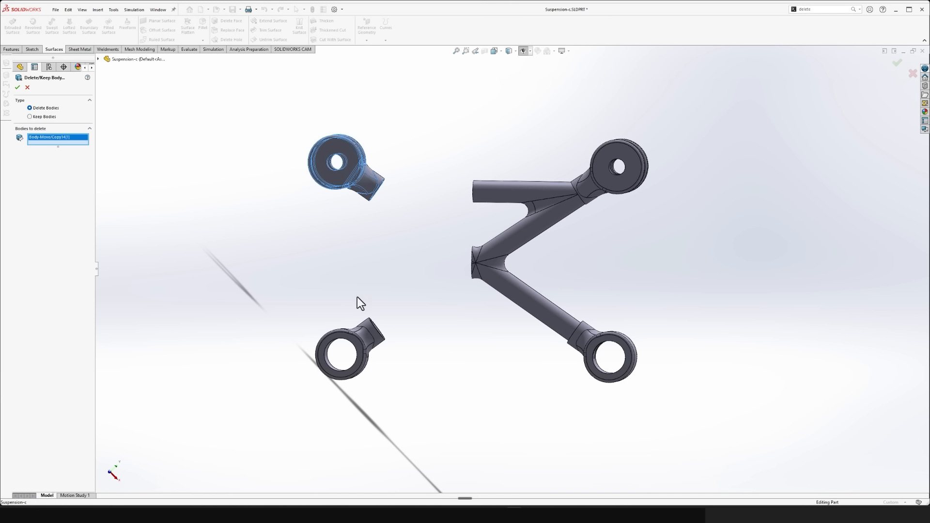
left_click(367, 348)
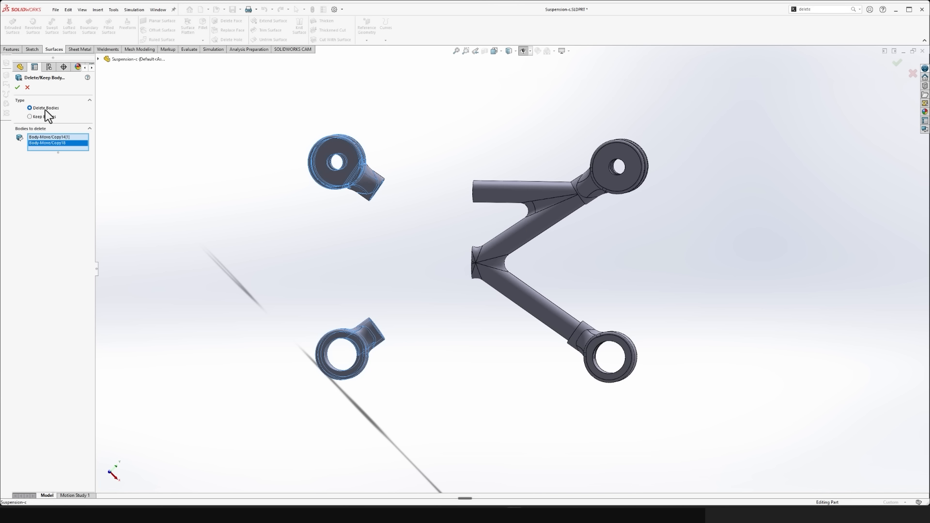
left_click(18, 87)
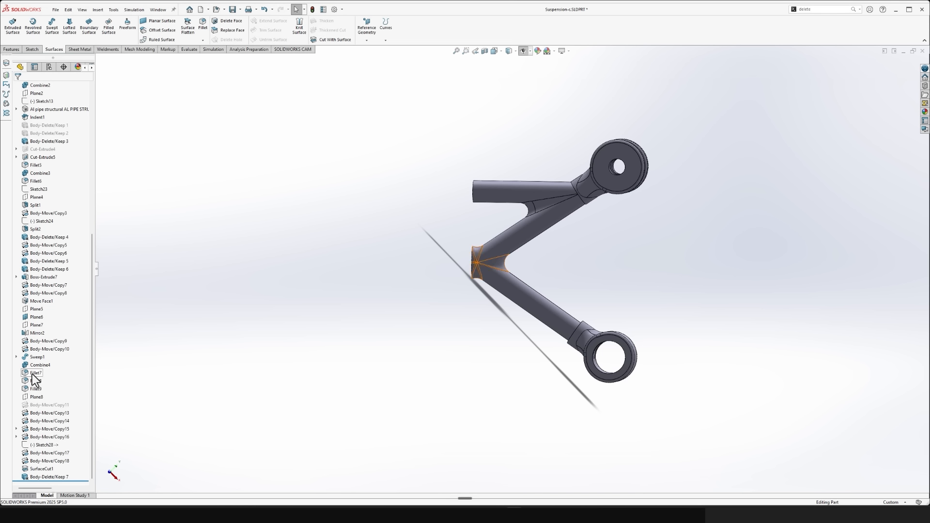
- Mirror the remaining half arm and its upper and lower collar bodies about Plane7
left_click(36, 325)
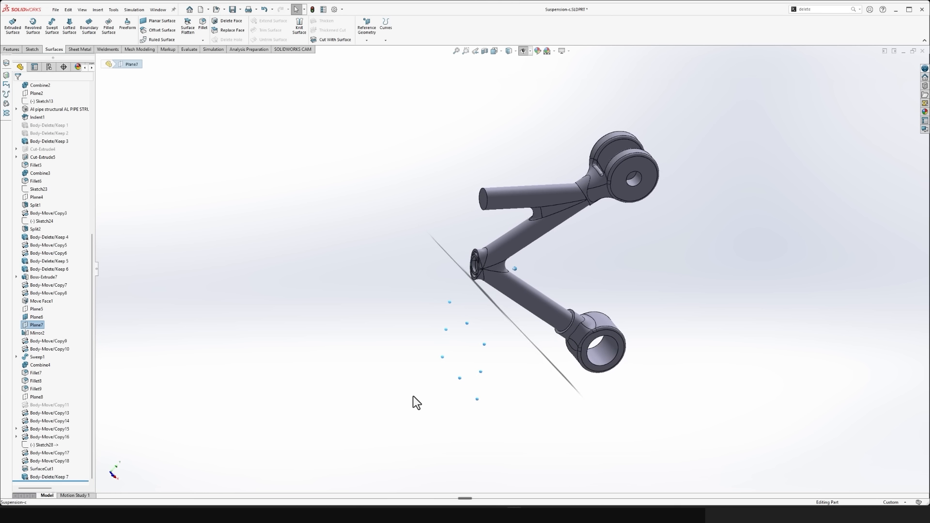
left_click(13, 49)
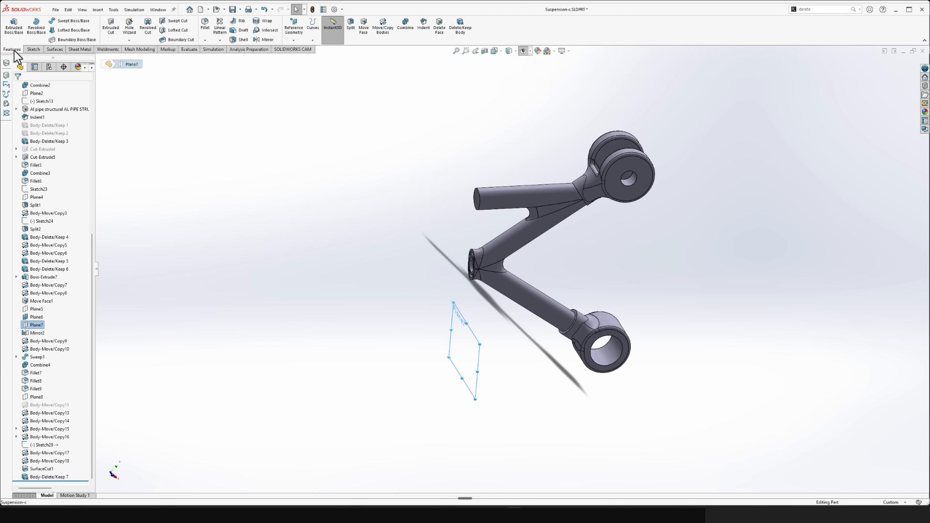
left_click(269, 39)
left_click(56, 188)
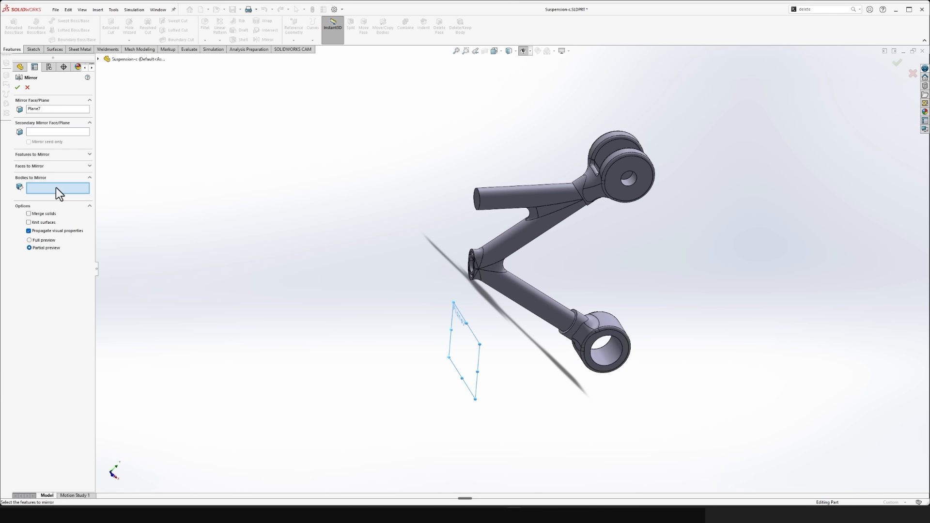
left_click(550, 206)
left_click(610, 180)
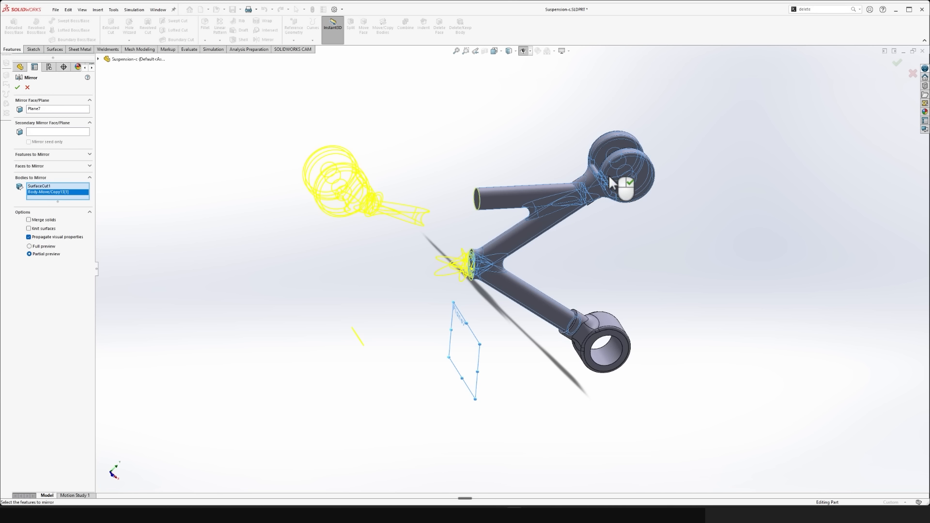
left_click(613, 344)
right_click(605, 332)
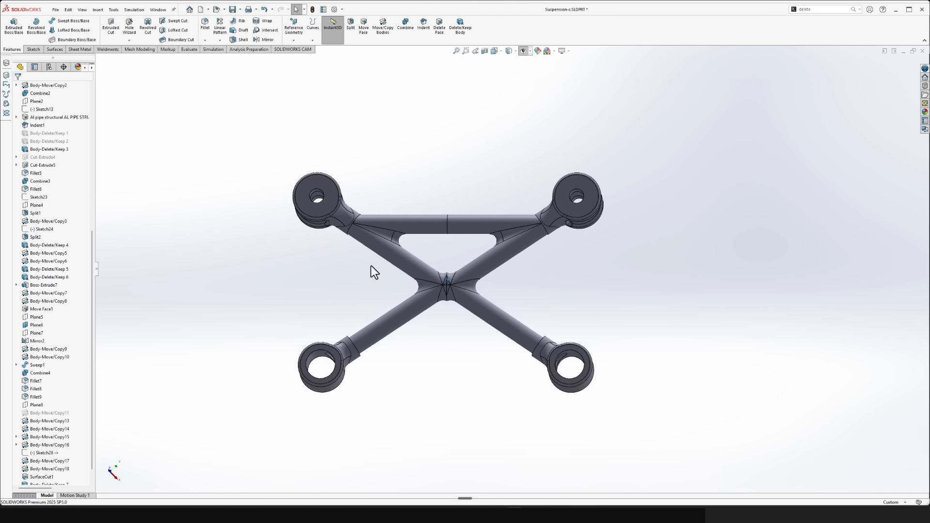
- Delete the new mirror, body deletion and surface cut features to restore the full suspension arm
scroll(30, 373, "down", 1)
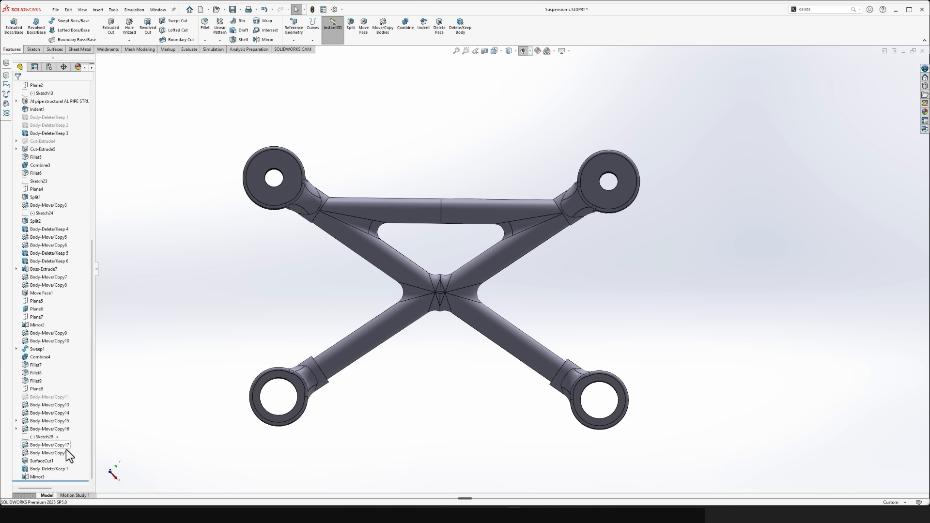
left_click(38, 478)
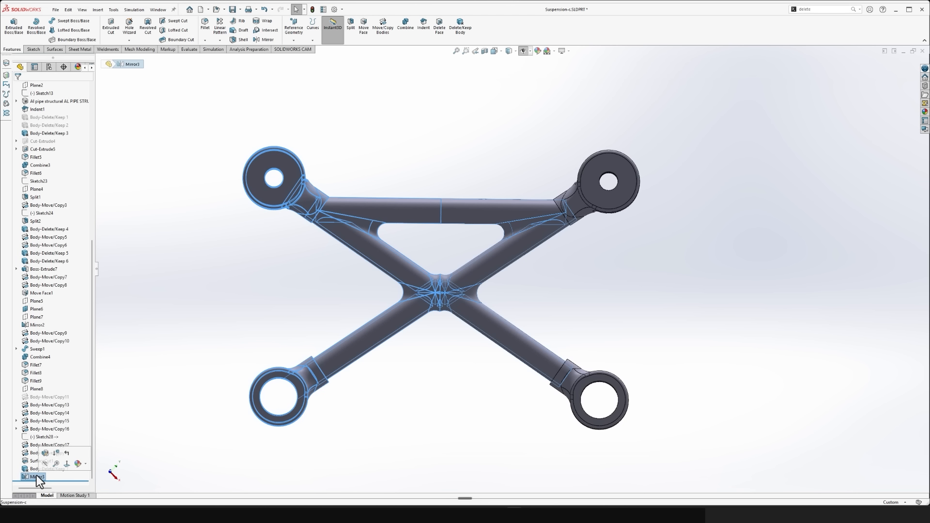
key("Delete")
left_click(40, 478)
key("Delete")
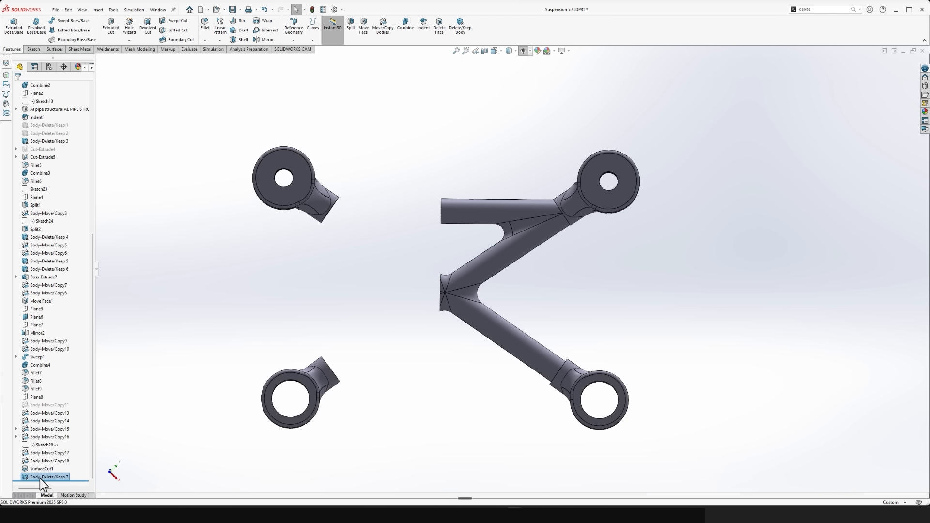
left_click(40, 475)
key("Delete")
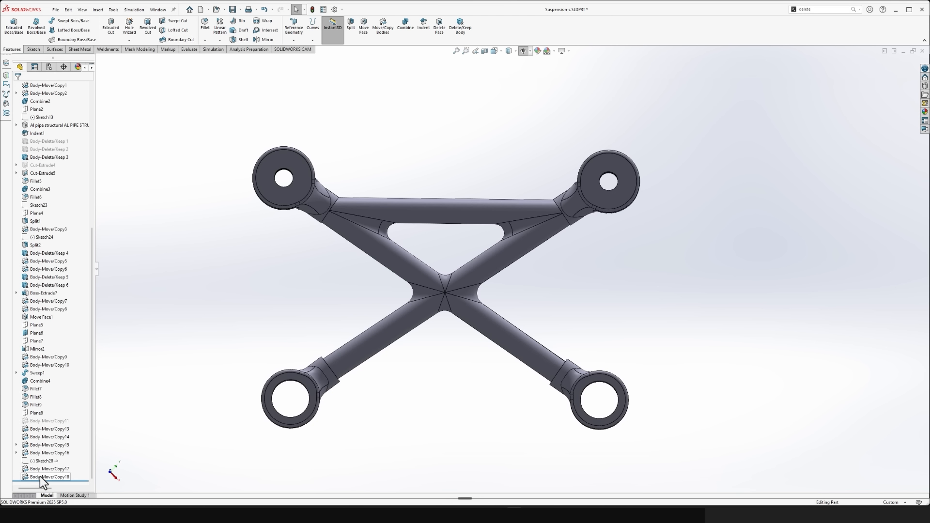
left_click(40, 478)
left_click(433, 440)
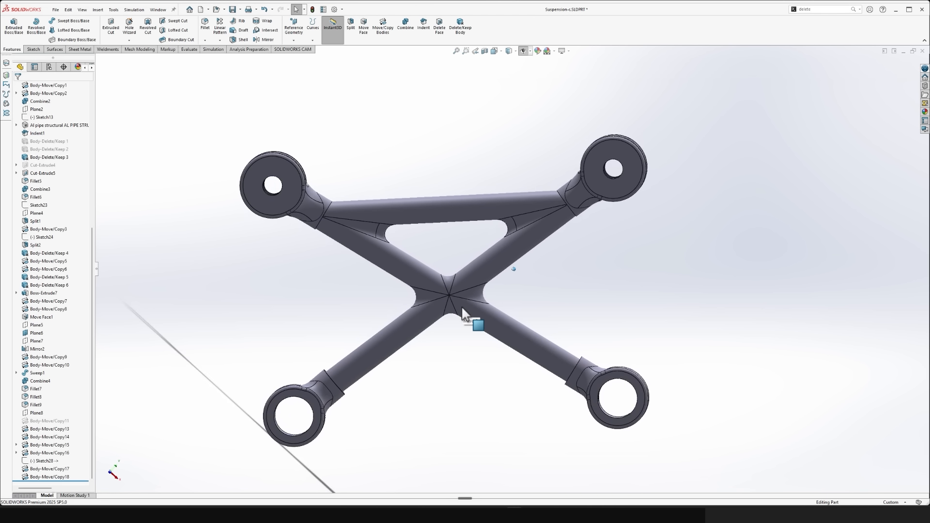
- Start a new sketch on the Front Plane
scroll(20, 137, "up", 4)
scroll(20, 137, "up", 5)
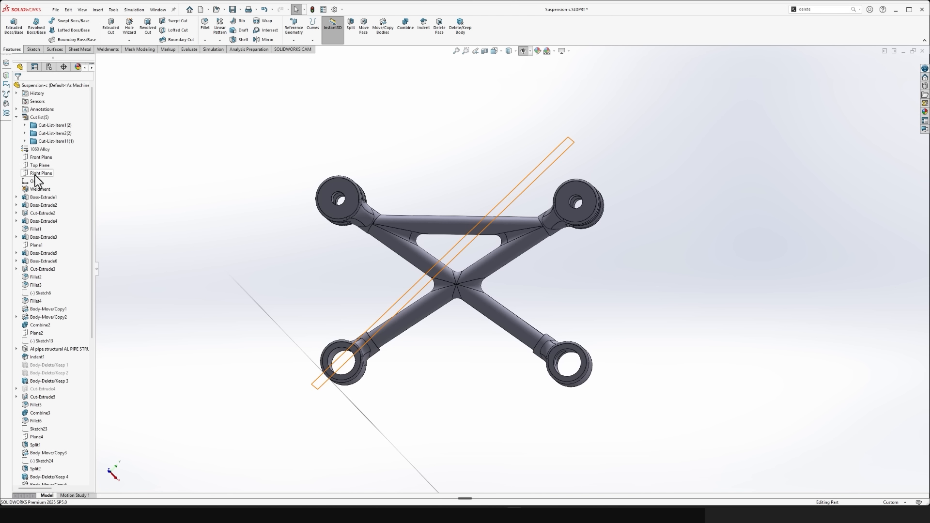
scroll(53, 243, "down", 9)
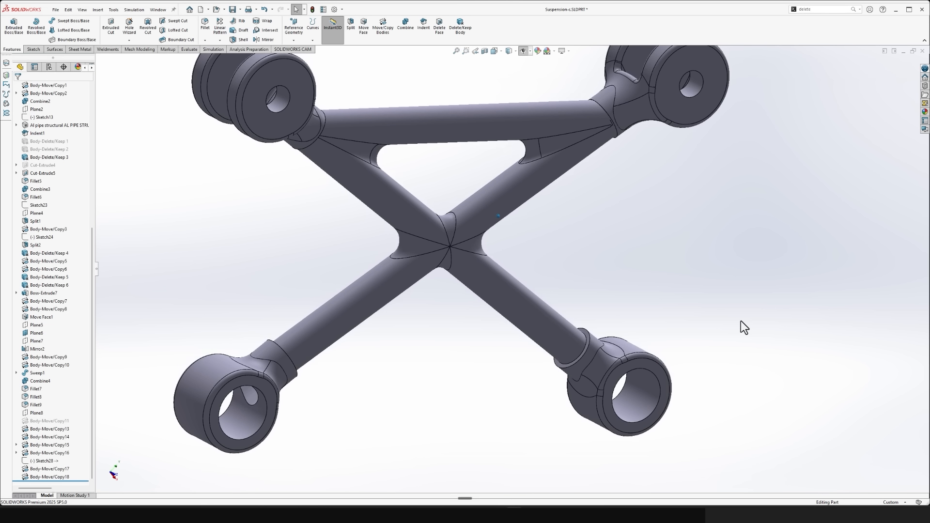
scroll(48, 186, "up", 10)
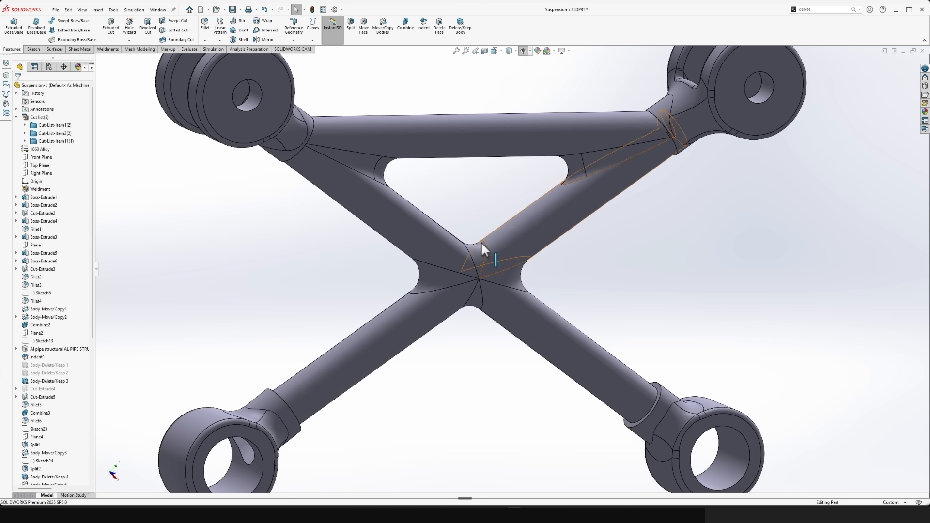
scroll(501, 273, "up", 3)
middle_click_drag(495, 274, 460, 207)
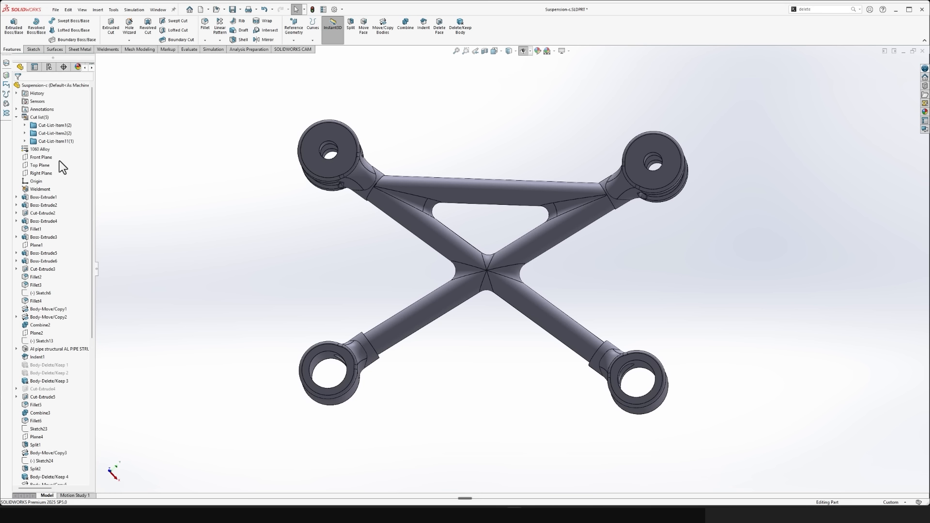
left_click(33, 159)
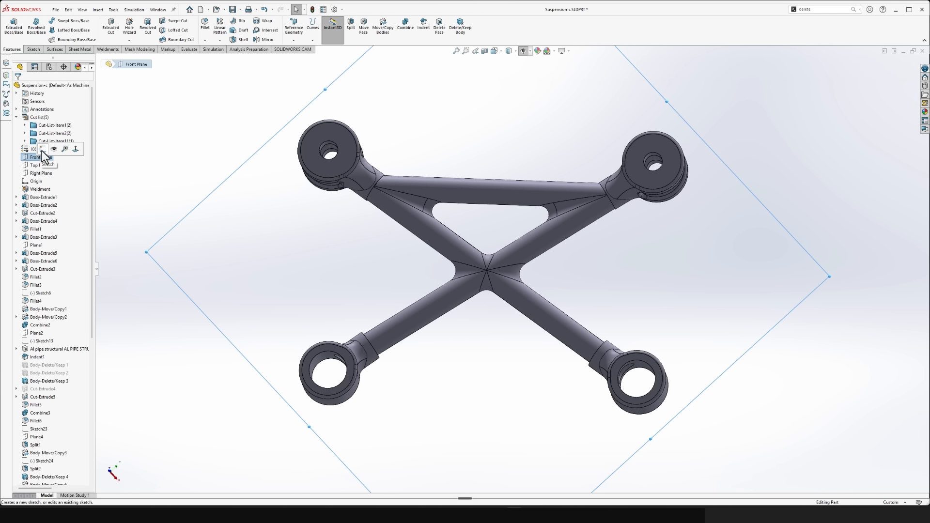
left_click(43, 149)
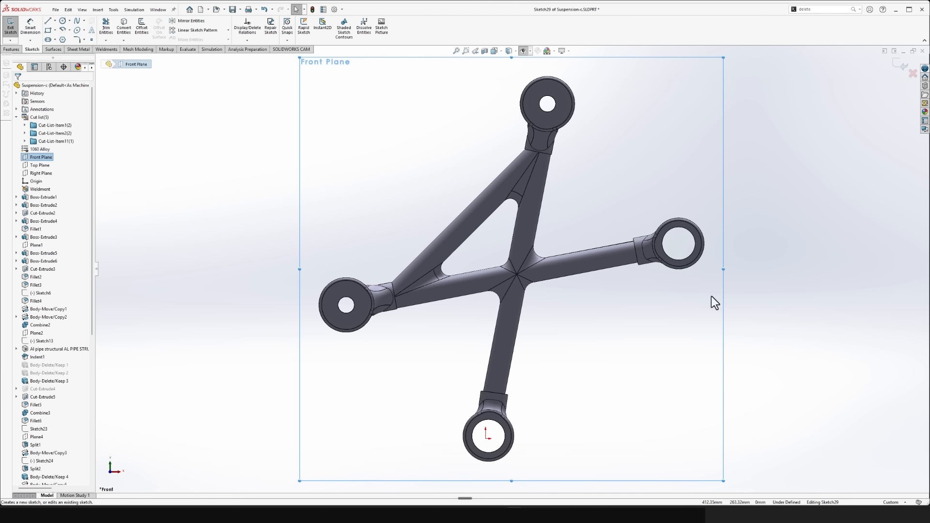
- Sketch a diagonal line through the centre of the arm crossing, joining the fillet edges of its two opposite inner corners
key("l")
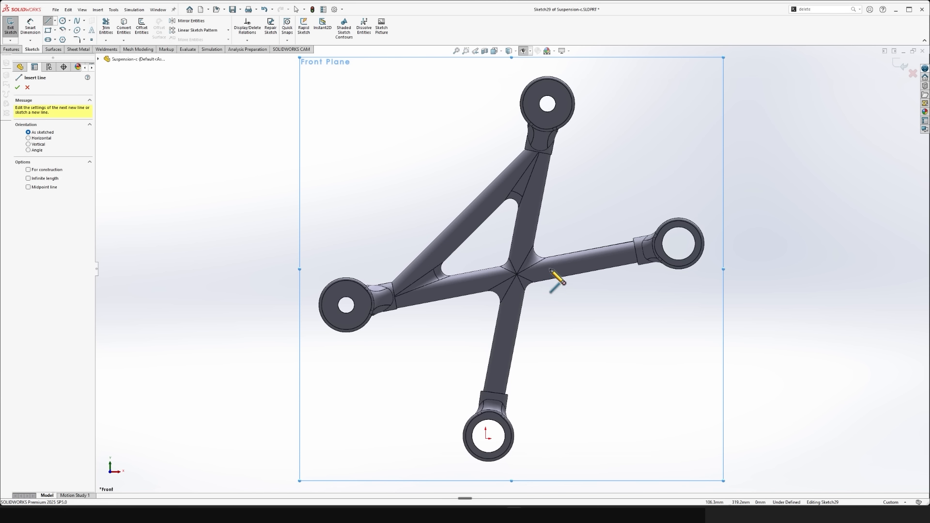
scroll(539, 276, "down", 10)
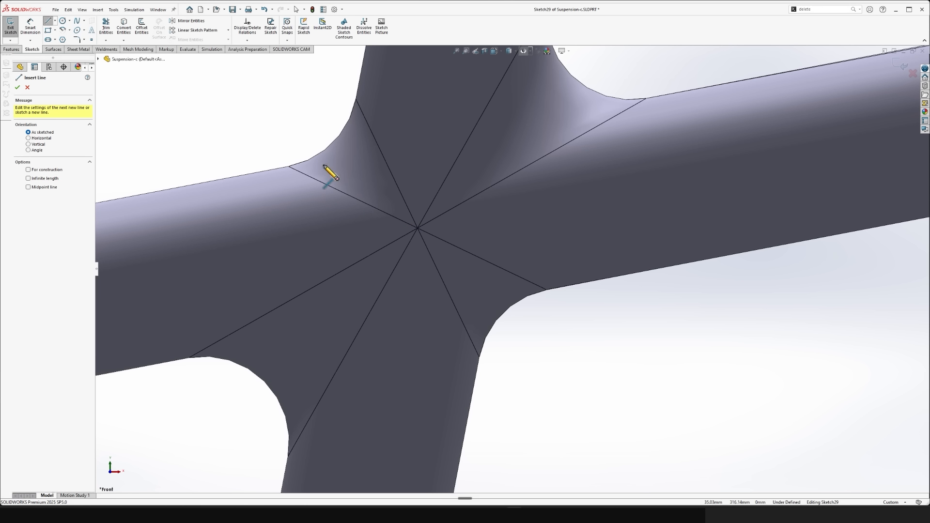
left_click(332, 143)
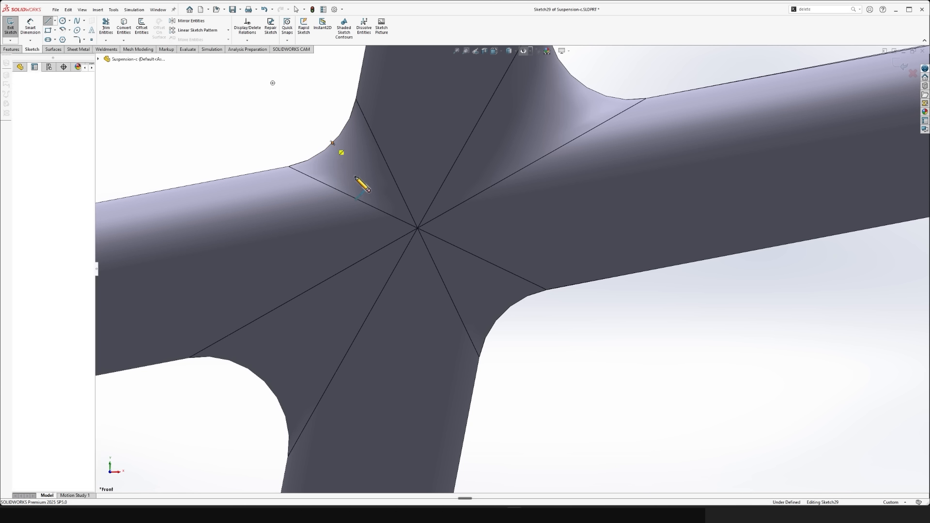
left_click(503, 314)
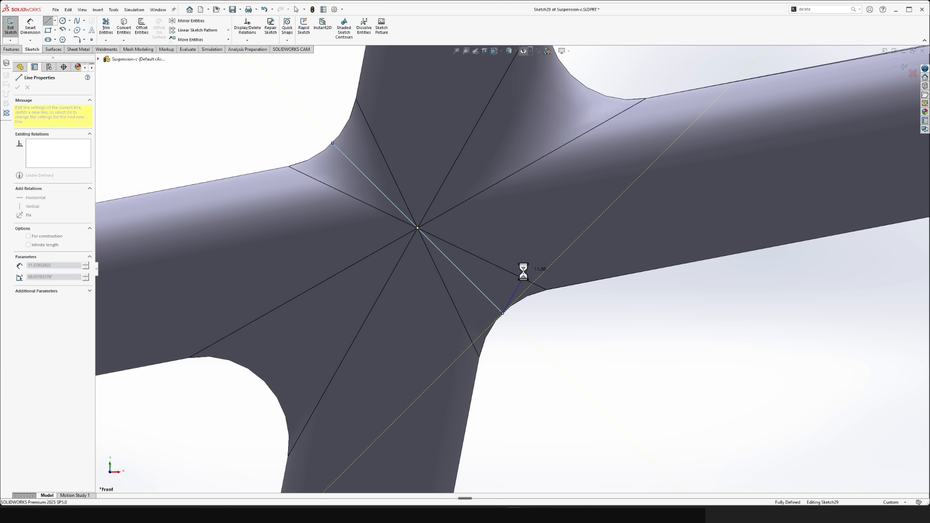
key("Escape")
scroll(568, 381, "up", 6)
scroll(445, 162, "down", 3)
scroll(450, 194, "up", 2)
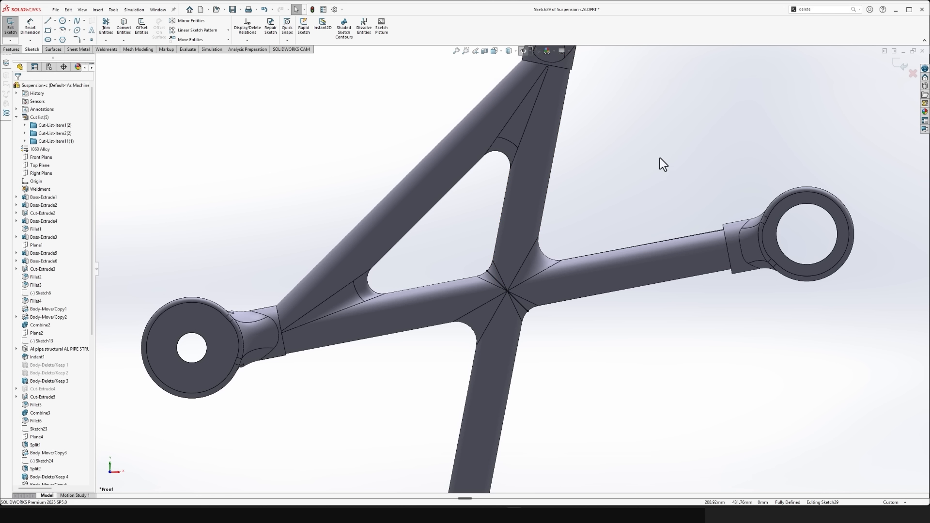
- Sketch a line along the long tube's inner edge, from the triangular opening's corner fillet to the edge's midpoint
key("l")
scroll(383, 271, "down", 2)
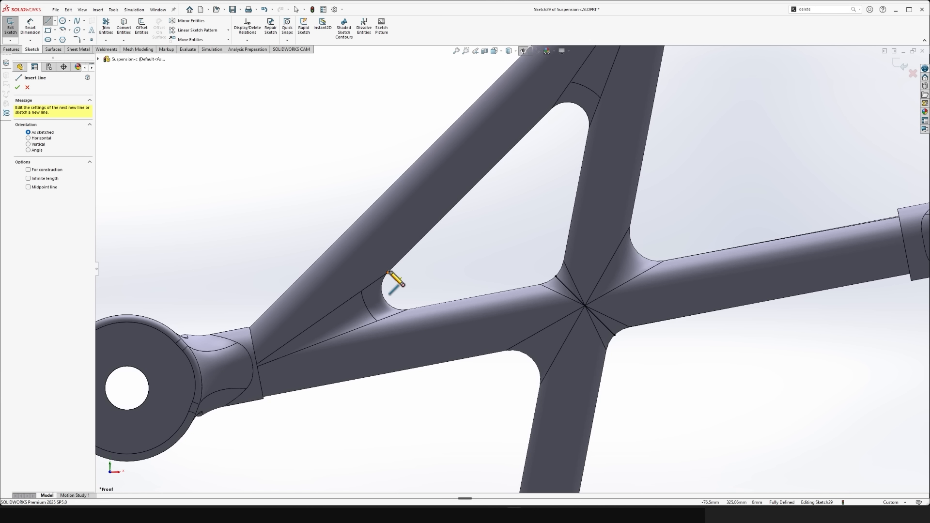
left_click(388, 272)
left_click(469, 190)
key("Escape")
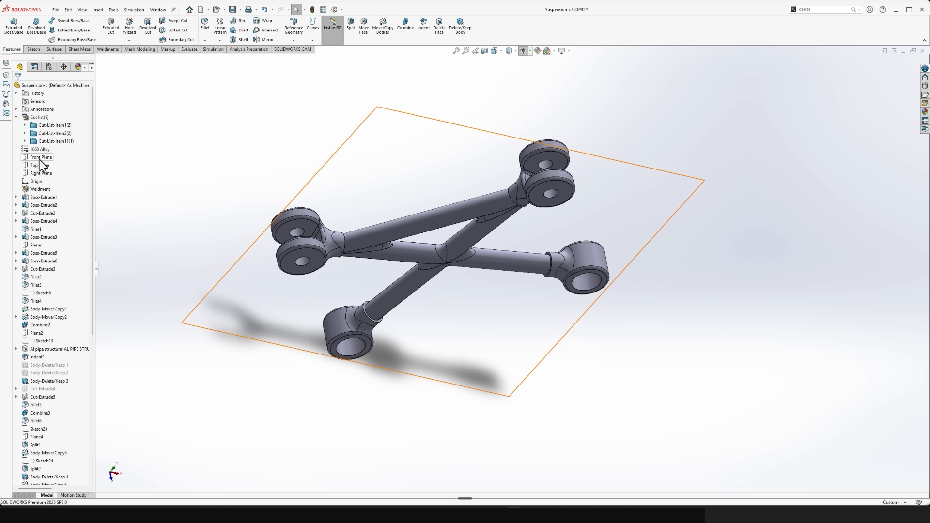
- Start a new reference plane with the centre vertex on one side of the arm crossing as its first reference
scroll(33, 170, "down", 3)
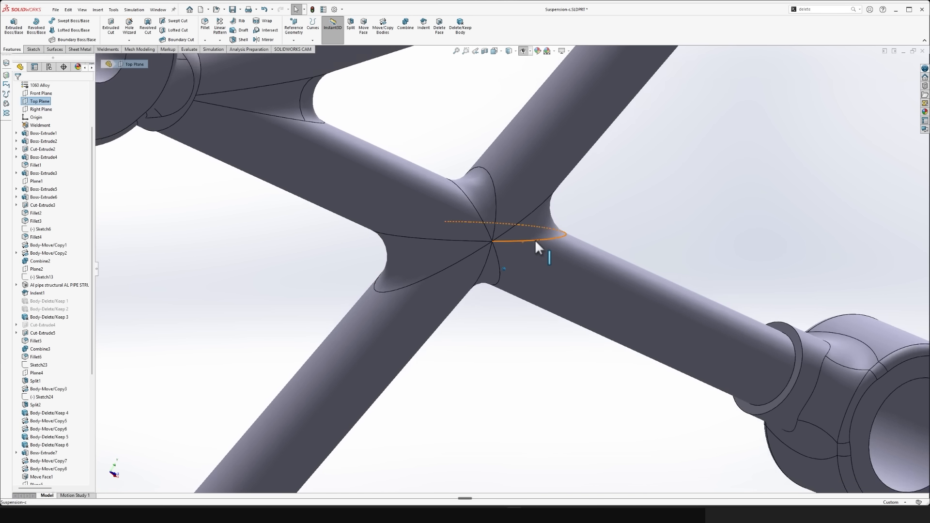
left_click(600, 253)
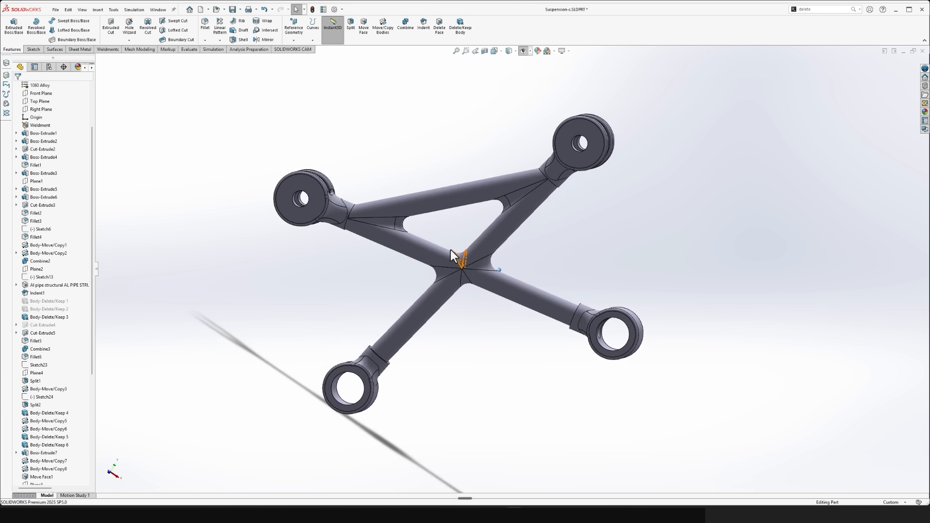
left_click(299, 41)
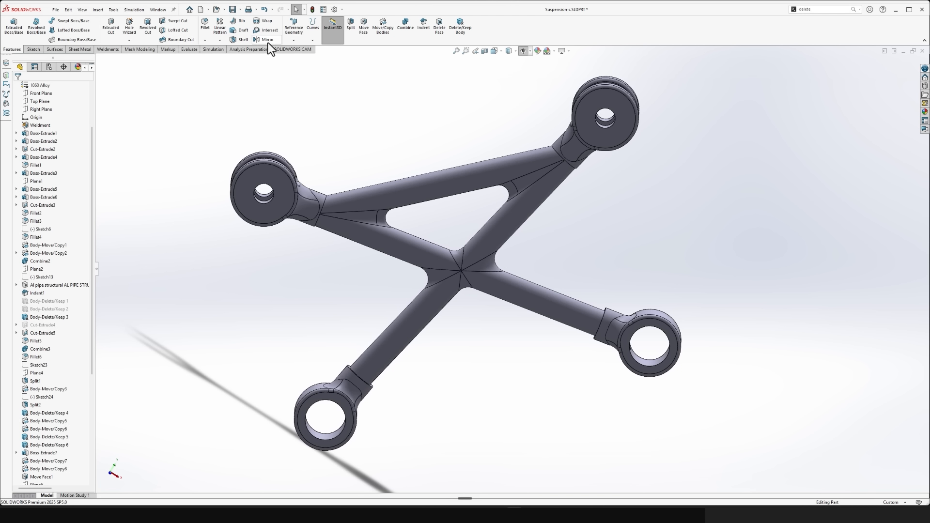
left_click(294, 33)
left_click(300, 50)
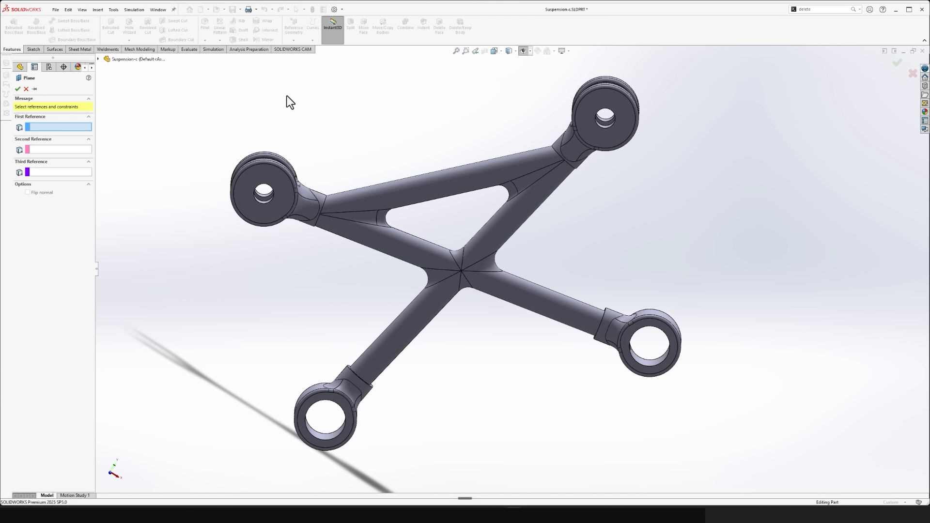
scroll(438, 225, "down", 10)
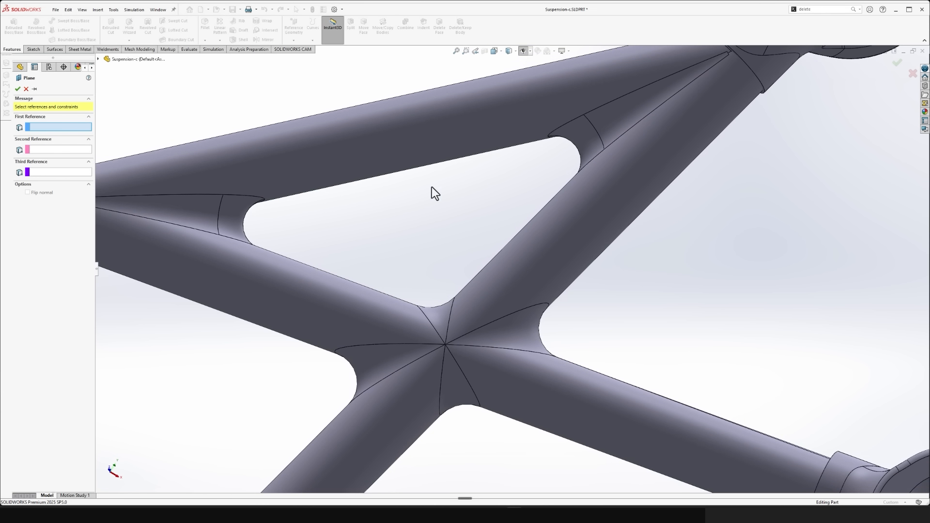
left_click(523, 56)
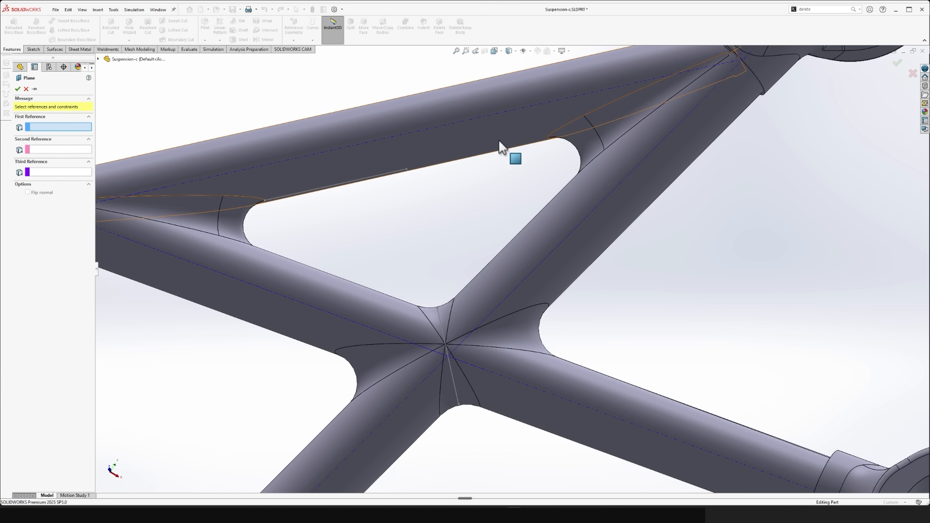
scroll(497, 153, "up", 1)
scroll(475, 252, "up", 4)
scroll(469, 262, "down", 8)
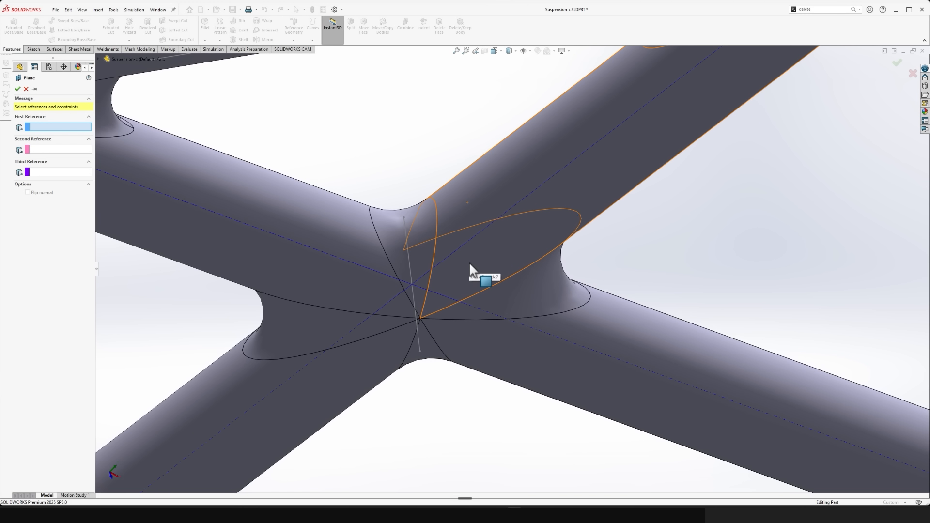
scroll(469, 263, "up", 4)
scroll(459, 291, "down", 6)
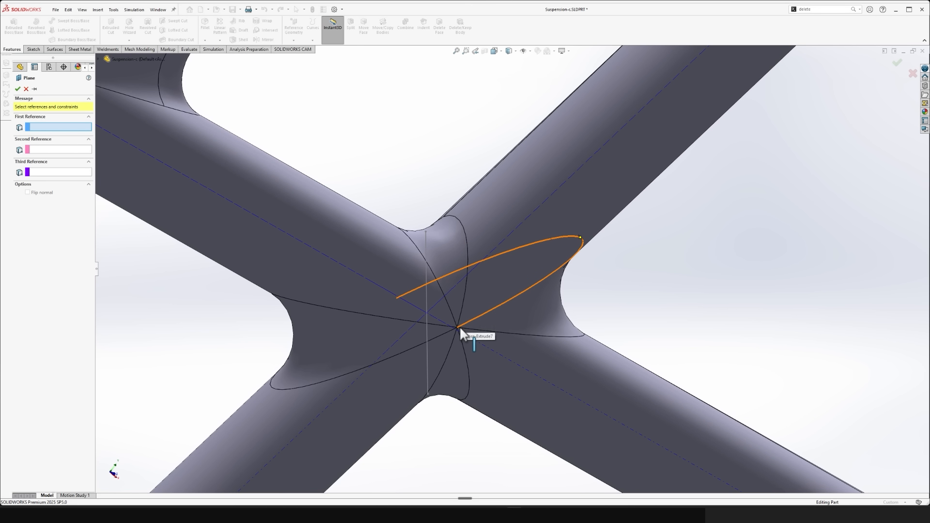
left_click(457, 327)
- Complete the plane through the crossing's centre vertex on the opposite side and the sketch point at the middle of the long tube's inner edge
scroll(519, 330, "up", 2)
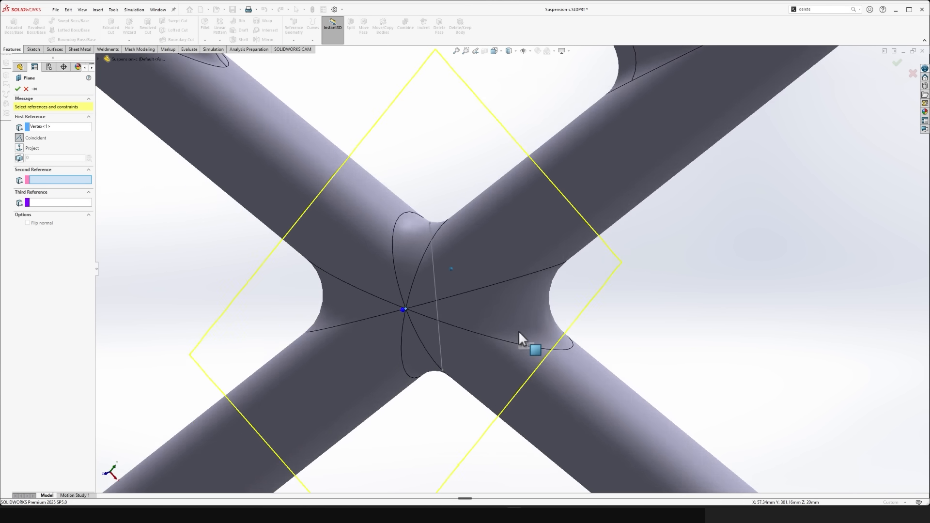
scroll(519, 330, "down", 3)
left_click(537, 305)
scroll(537, 305, "up", 2)
middle_click_drag(538, 305, 546, 305)
scroll(546, 305, "down", 3)
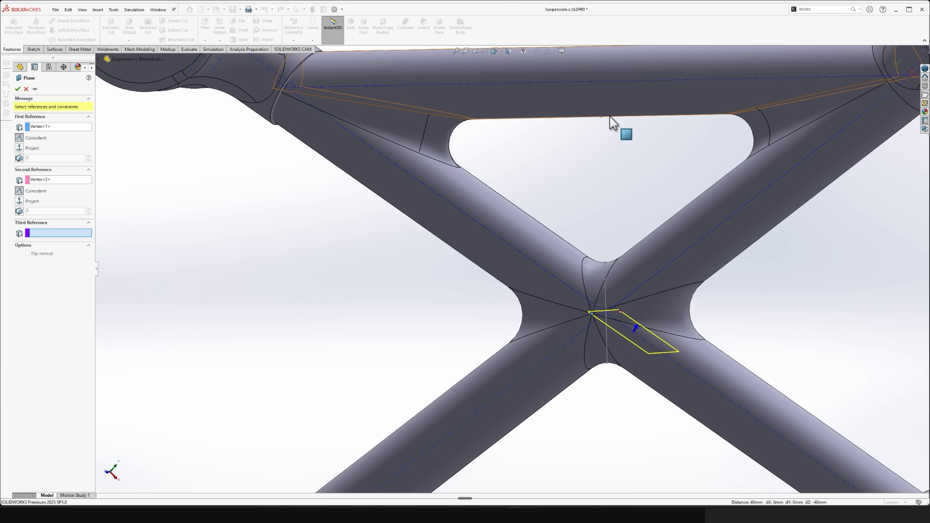
left_click(601, 118)
scroll(614, 125, "up", 10)
scroll(594, 175, "down", 3)
scroll(464, 206, "down", 2)
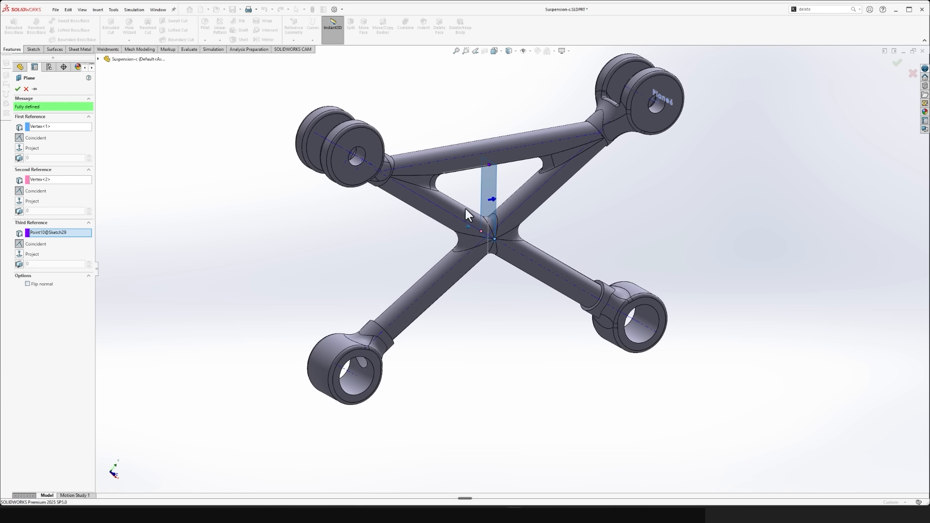
left_click(17, 89)
- Cut all bodies with the new centre plane as the cutting surface, removing one half of the suspension arm
middle_click_drag(418, 224, 517, 261)
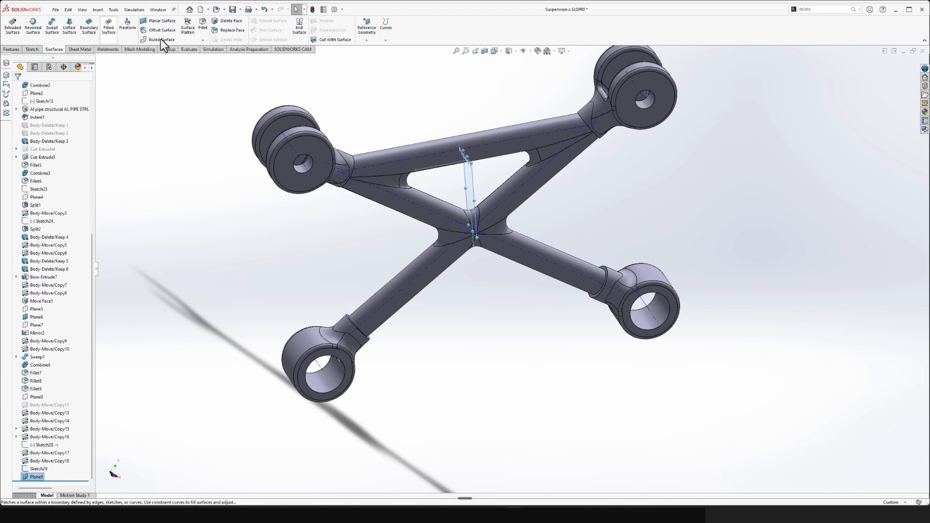
left_click(324, 39)
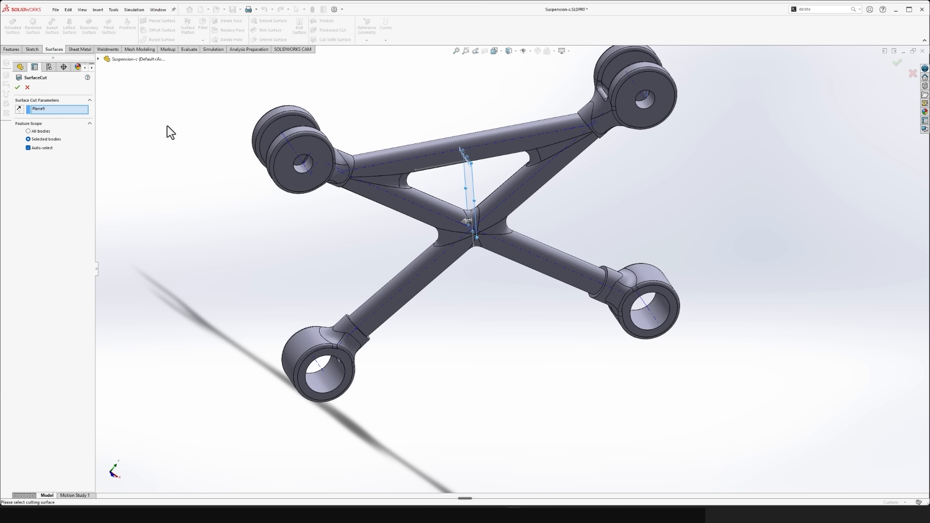
scroll(403, 214, "down", 1)
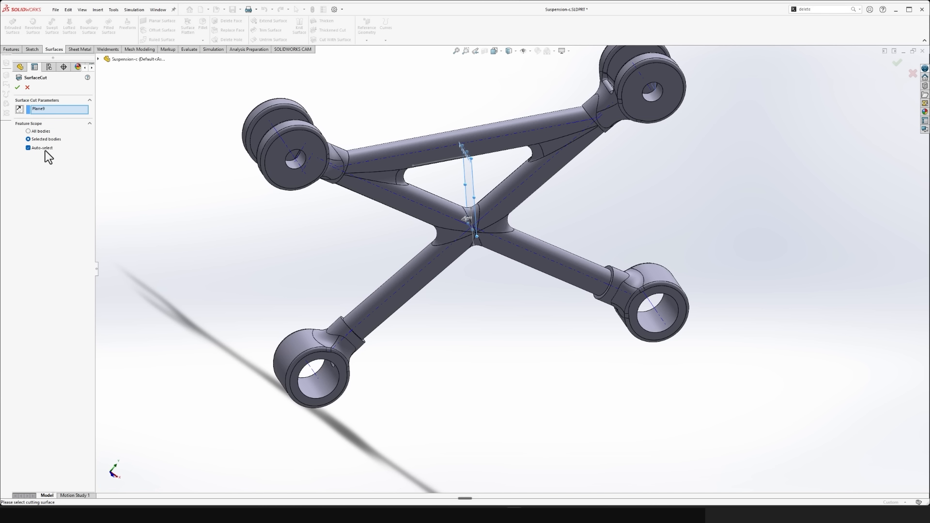
left_click(39, 132)
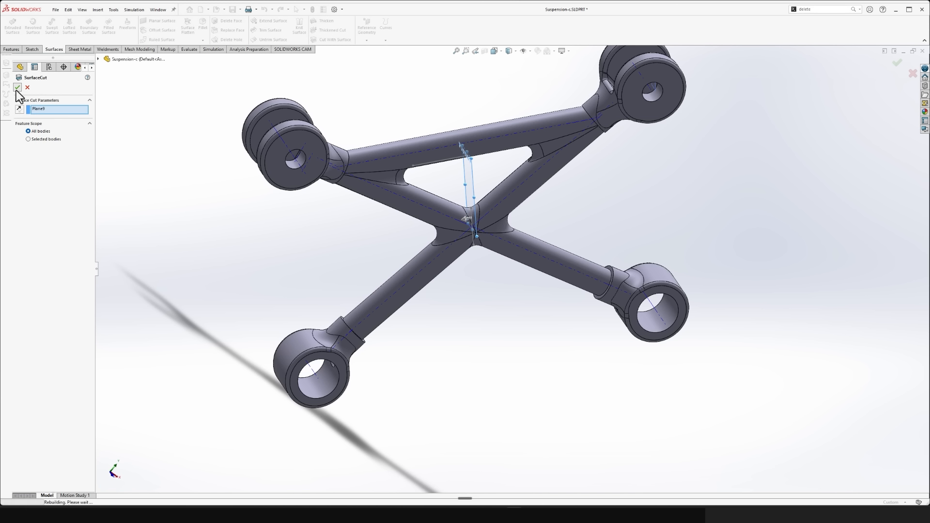
scroll(184, 227, "up", 3)
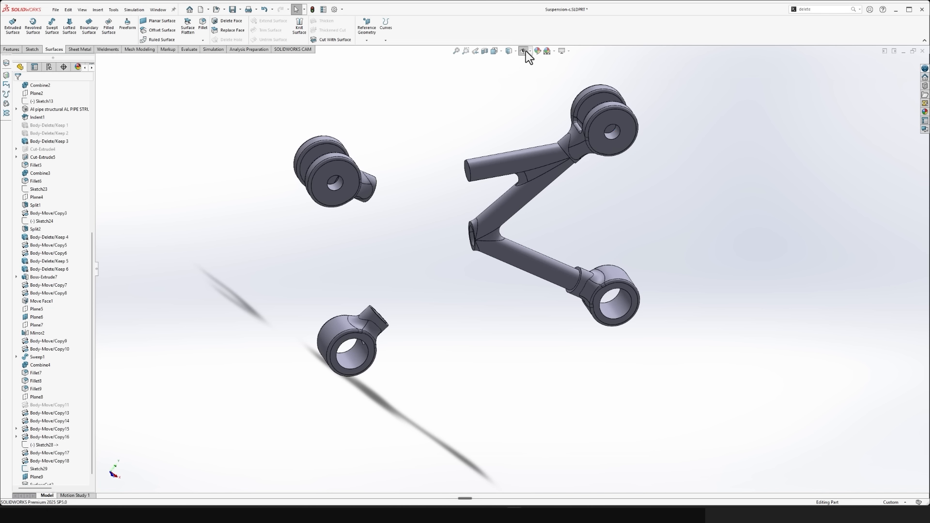
- Delete the two separate collar bodies on the removed half of the arm with Delete/Keep Body
left_click(819, 9)
type("delete")
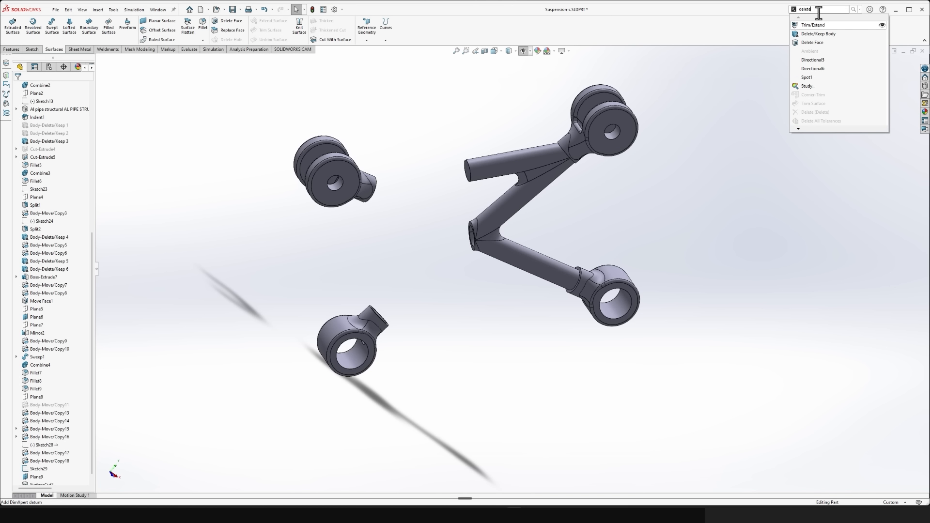
left_click(815, 34)
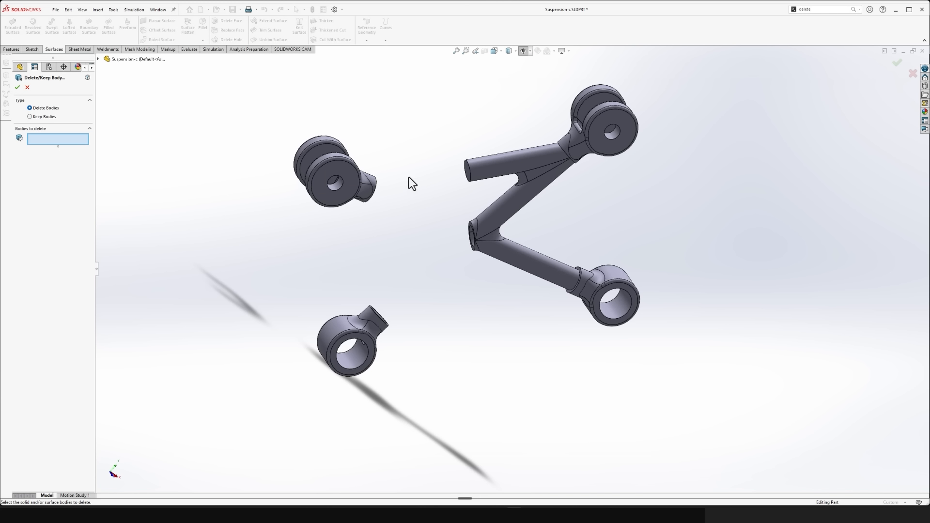
left_click(371, 181)
left_click(381, 336)
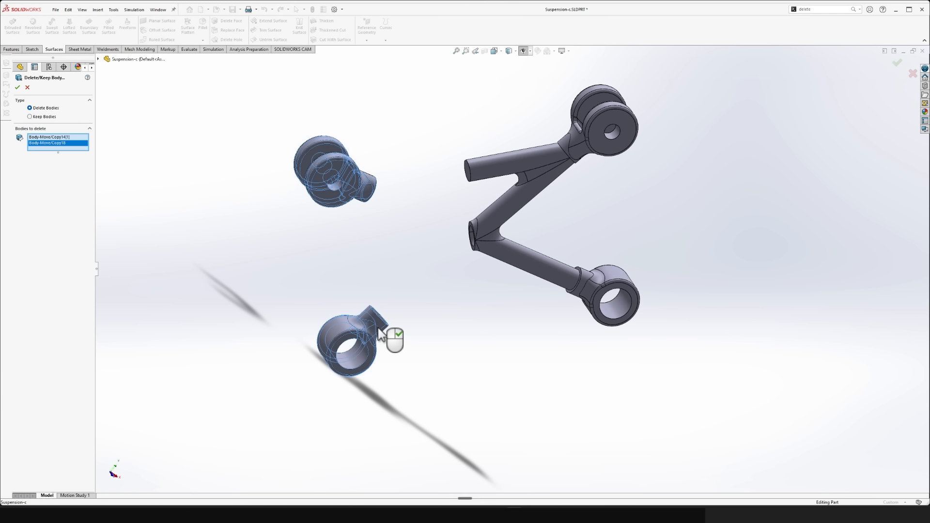
left_click(17, 88)
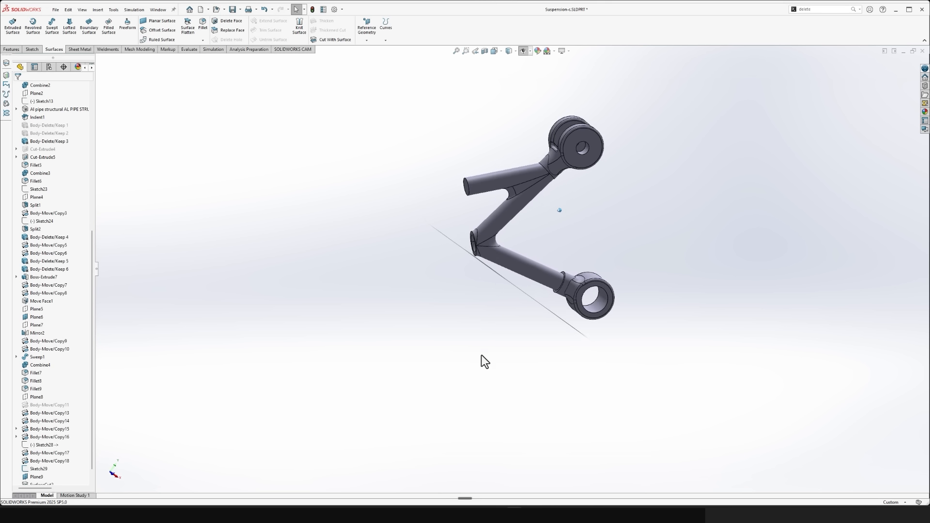
- Mirror the remaining half arm and its upper and lower collar bodies about the new centre plane, leaving Merge solids off
scroll(66, 363, "down", 2)
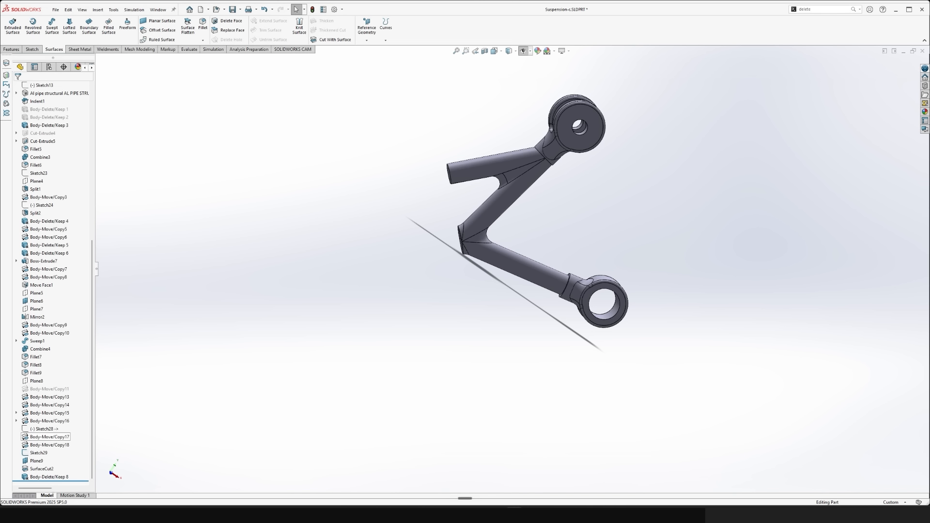
left_click(36, 461)
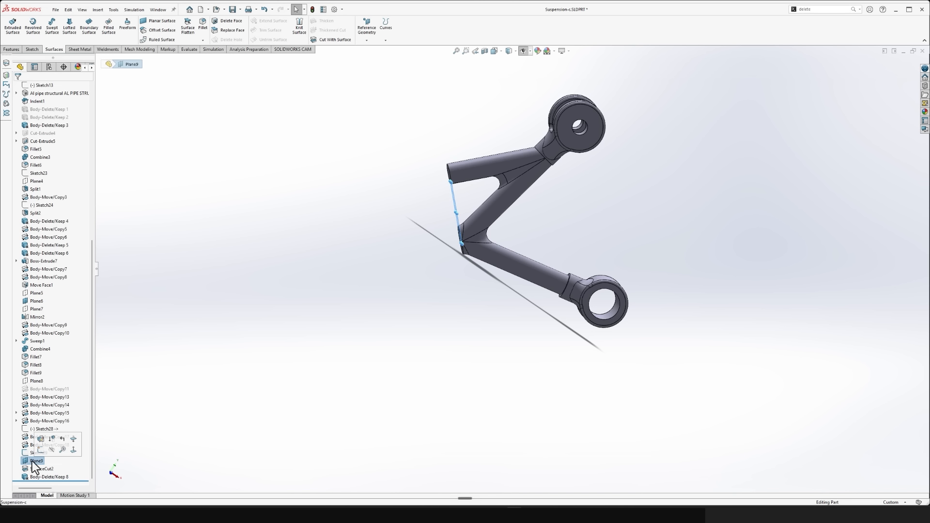
left_click(12, 49)
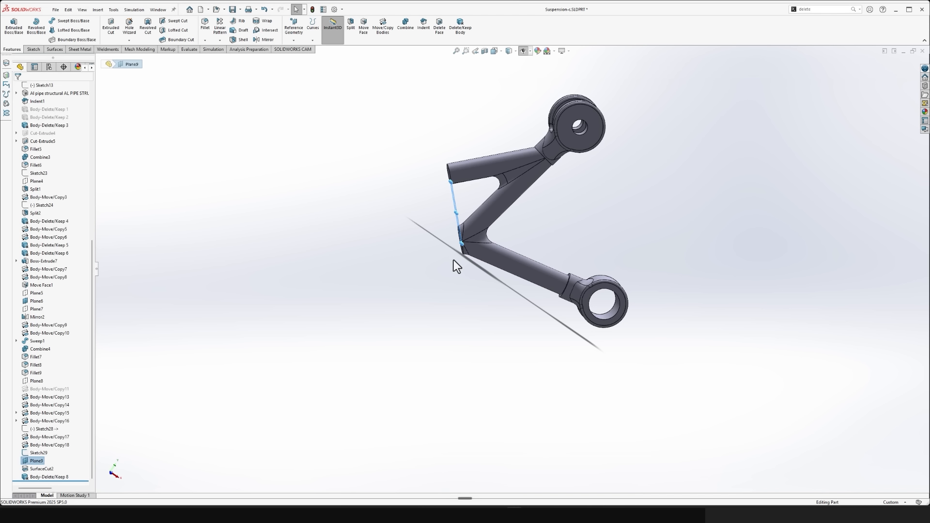
left_click(264, 41)
left_click(47, 190)
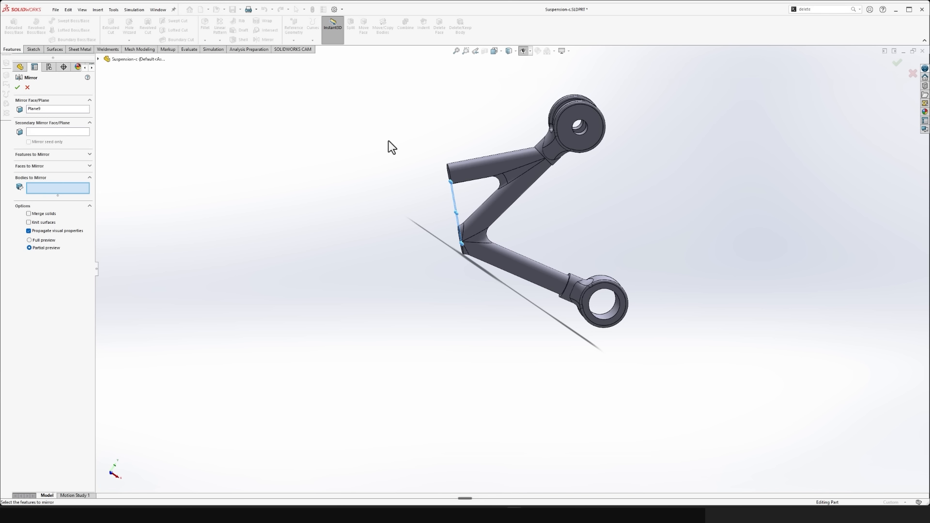
left_click(528, 165)
left_click(564, 137)
left_click(612, 292)
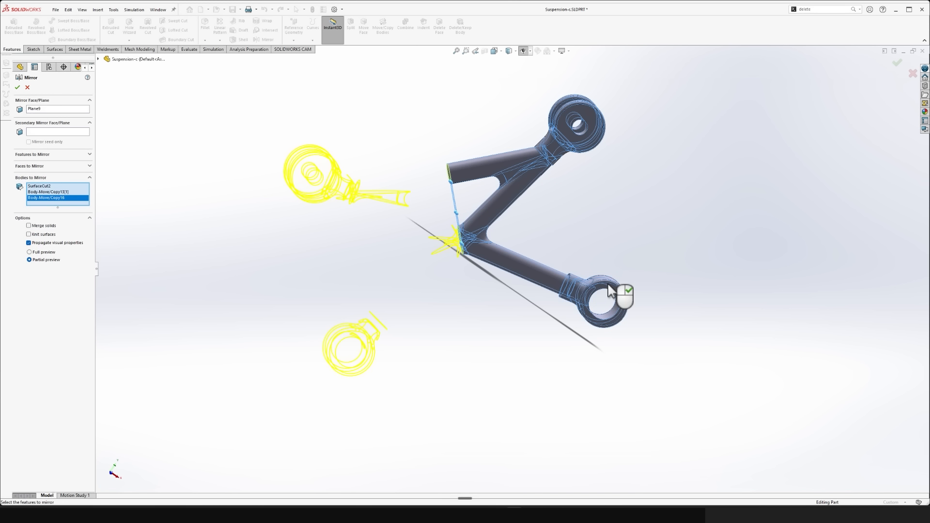
left_click(42, 227)
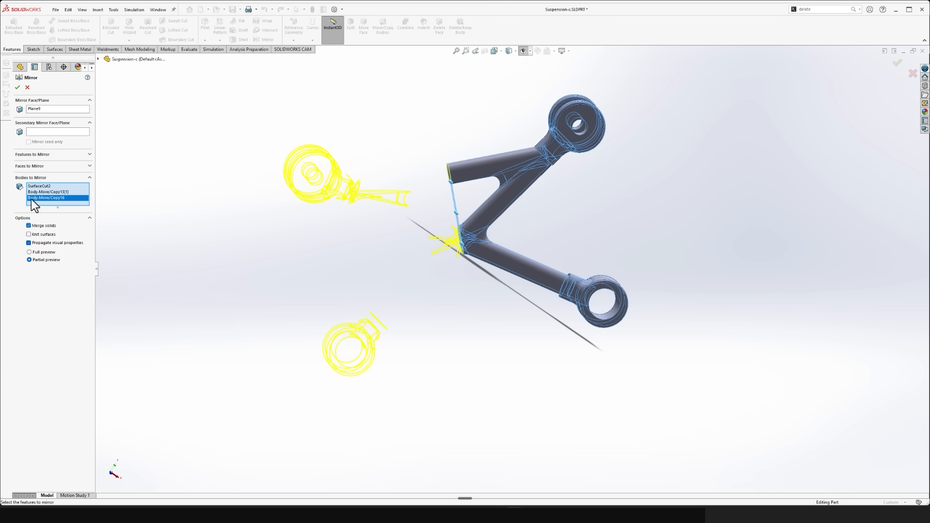
left_click(17, 88)
left_click(46, 225)
left_click(17, 90)
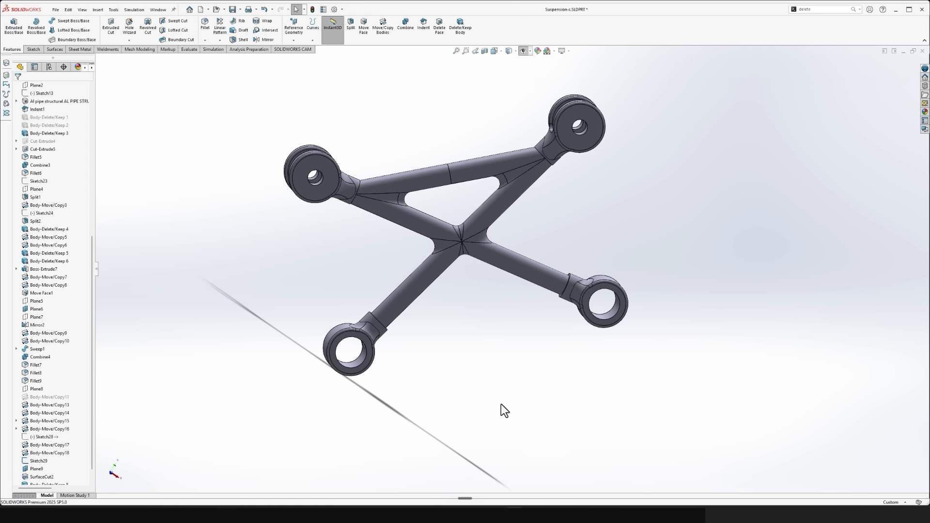
- Switch to the buggy assembly and section it at the flat face of the suspension arm's upper pivot disc
scroll(491, 403, "down", 5)
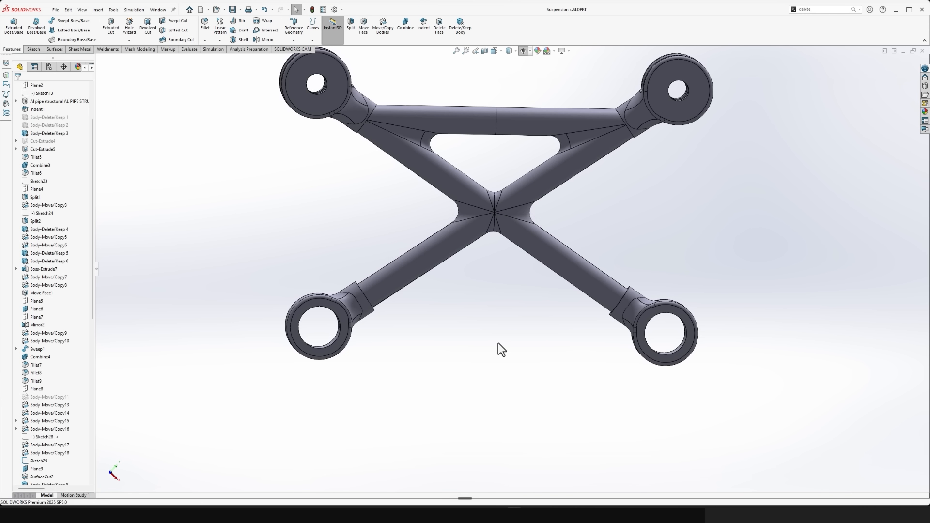
key("ctrl+Tab")
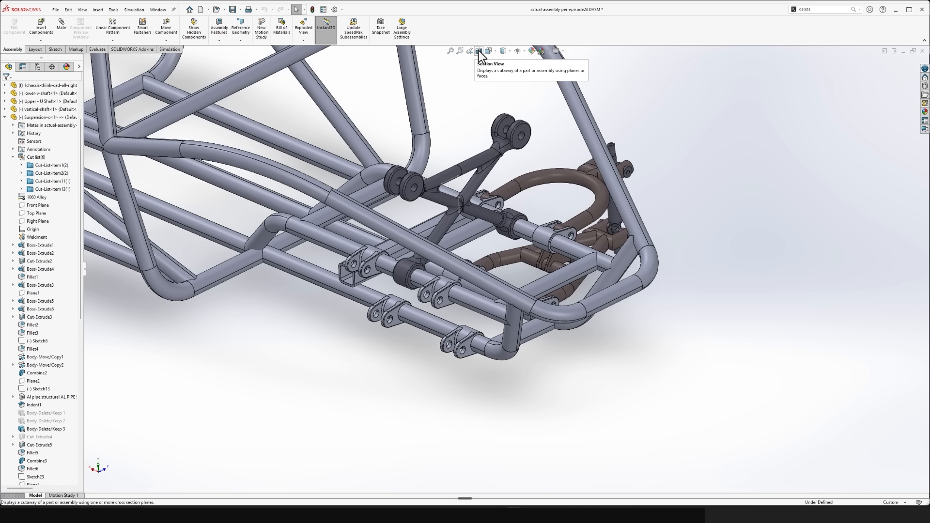
left_click(478, 51)
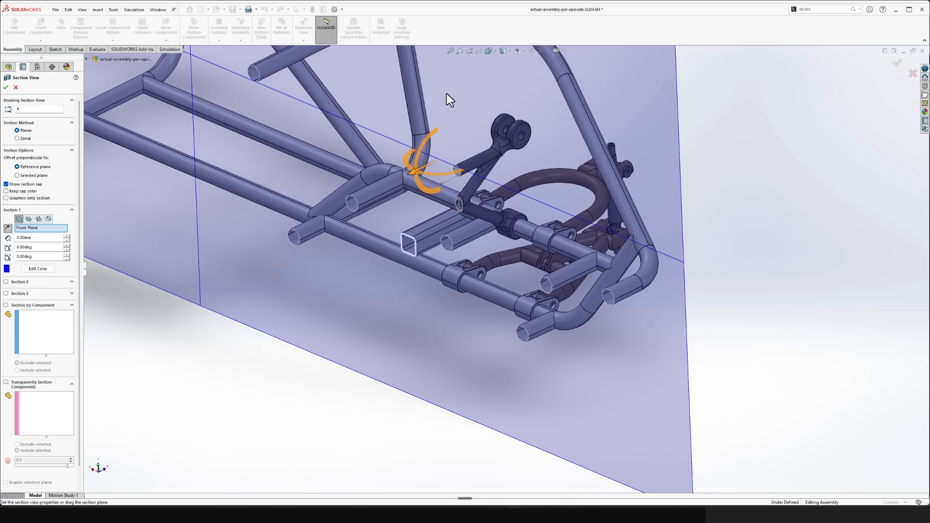
left_click(522, 128)
key("Return")
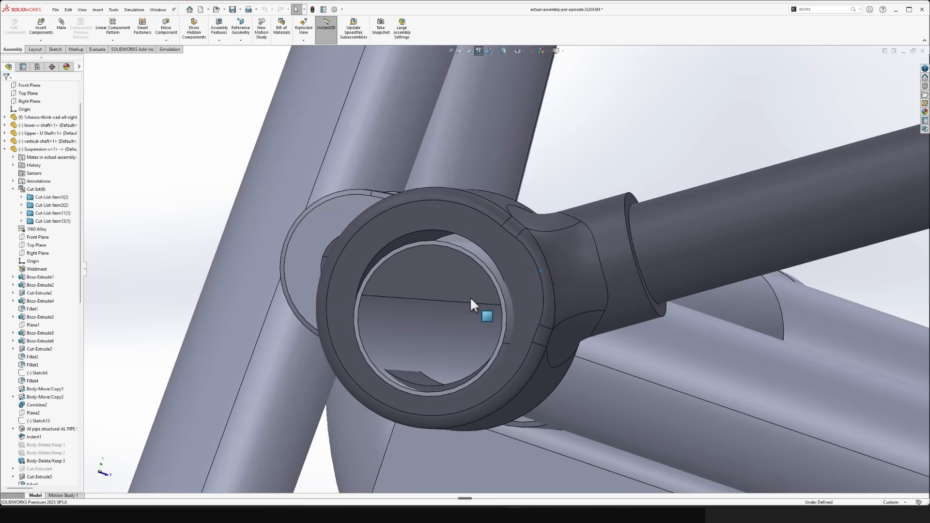
- Check how the suspension arm's lower collar bores line up with the chassis tubes in the section view
left_click(461, 217)
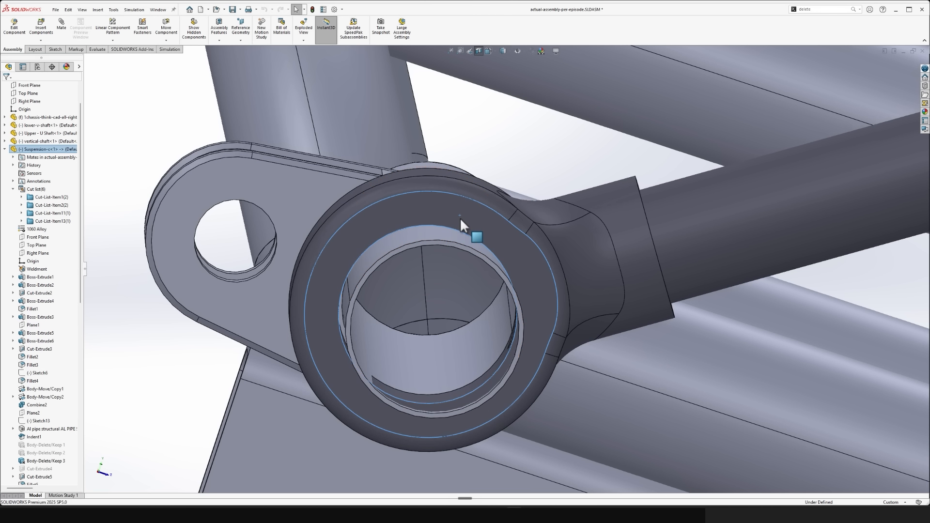
left_click_drag(460, 235, 444, 189)
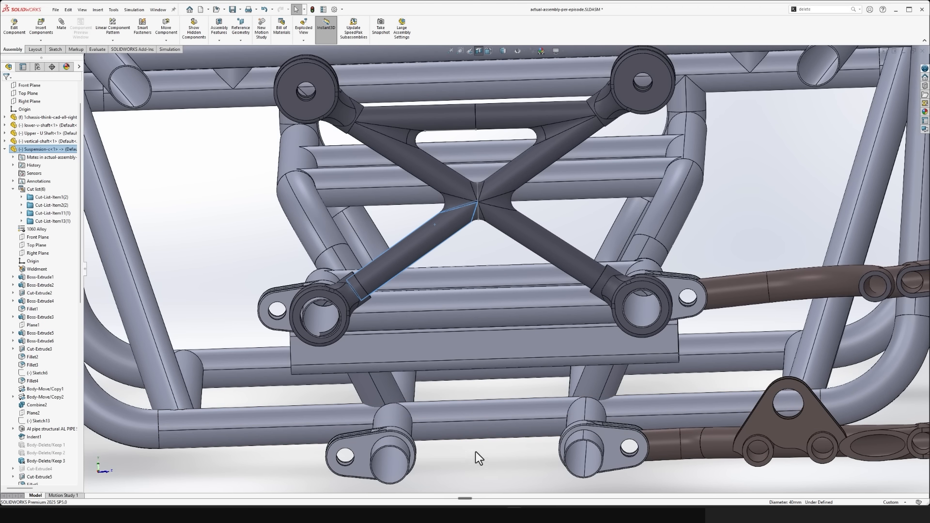
left_click(475, 455)
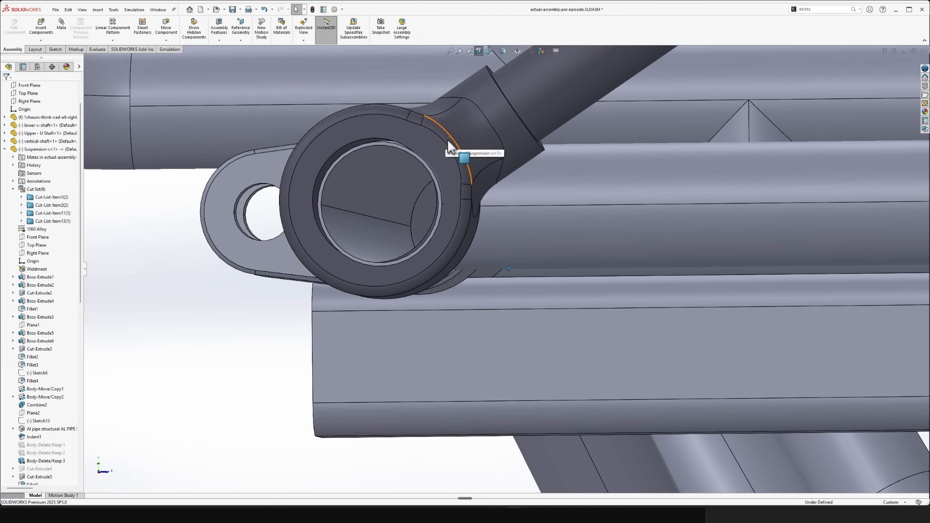
- Return to the Suspension-c part and delete its last mirror, body deletion and surface cut, along with the centre plane and its sketch
left_click(451, 148)
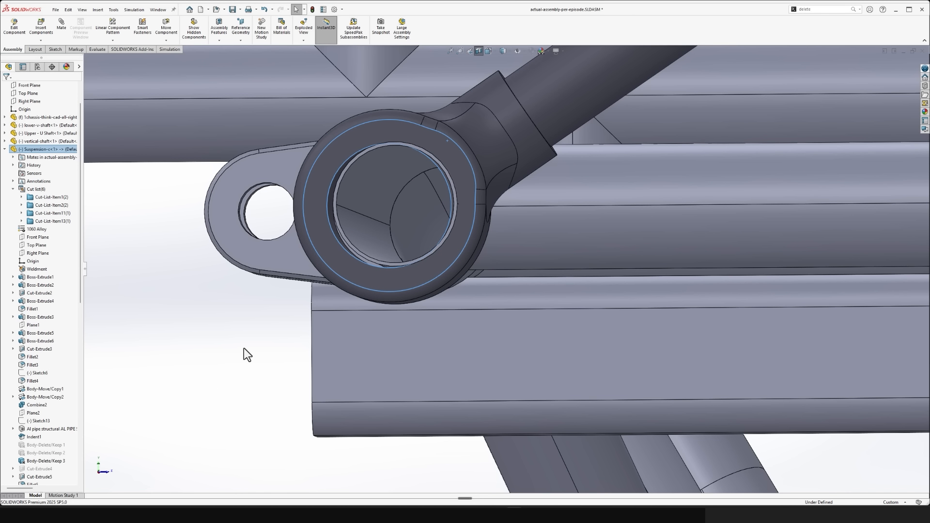
left_click(207, 378)
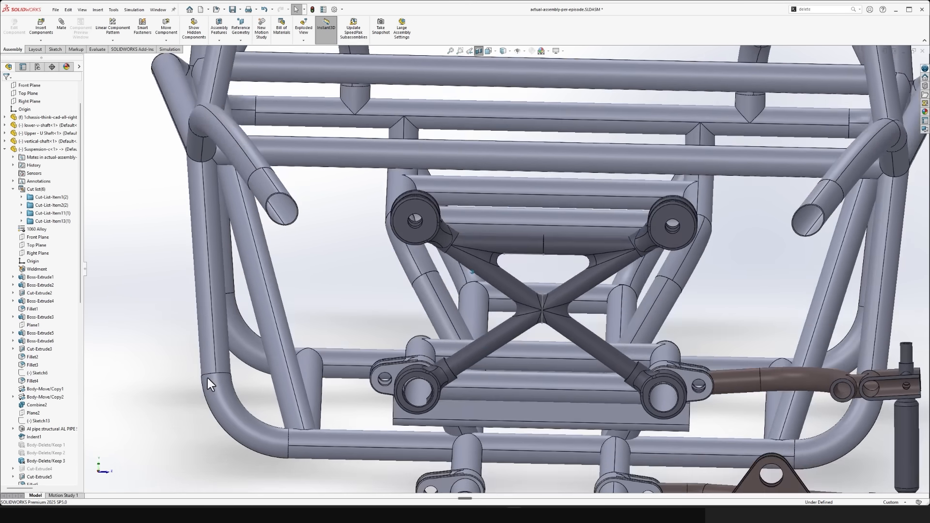
key("ctrl+Tab")
scroll(69, 401, "down", 1)
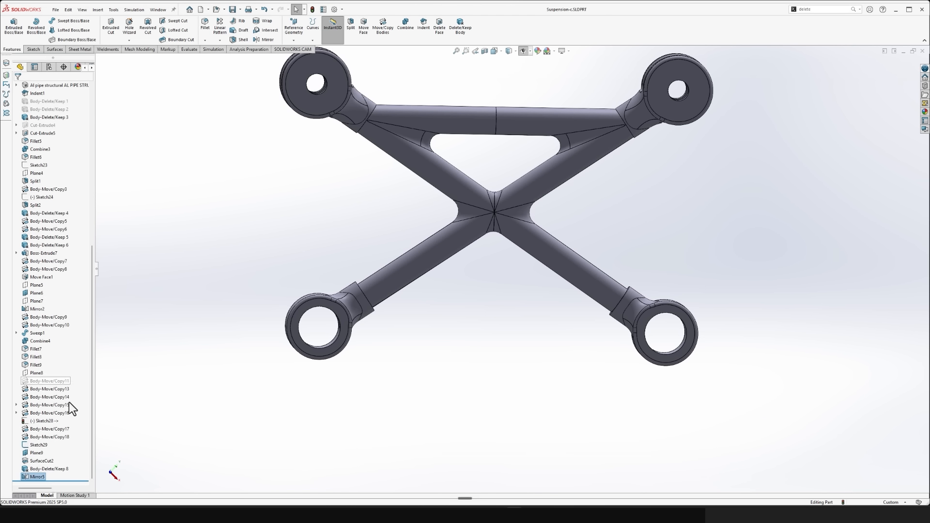
key("Delete")
left_click(34, 477)
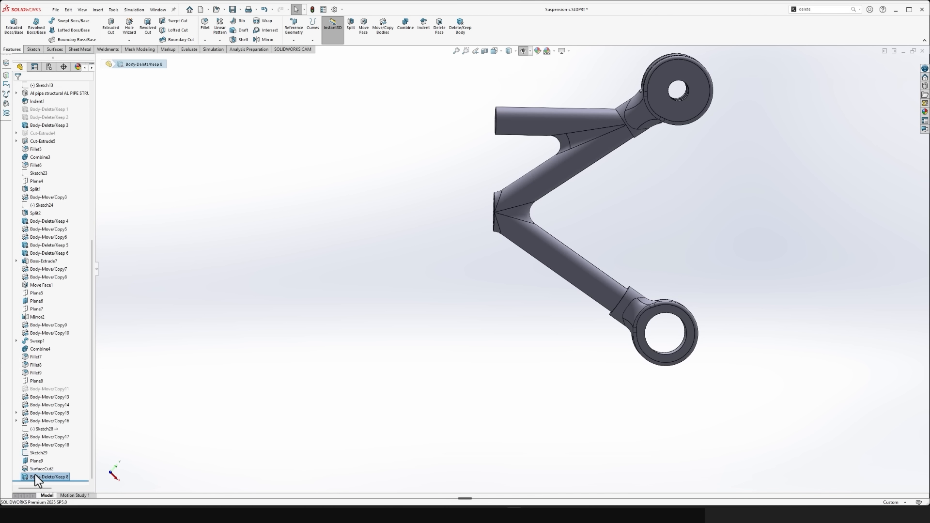
key("Delete")
left_click(35, 470)
key("Delete")
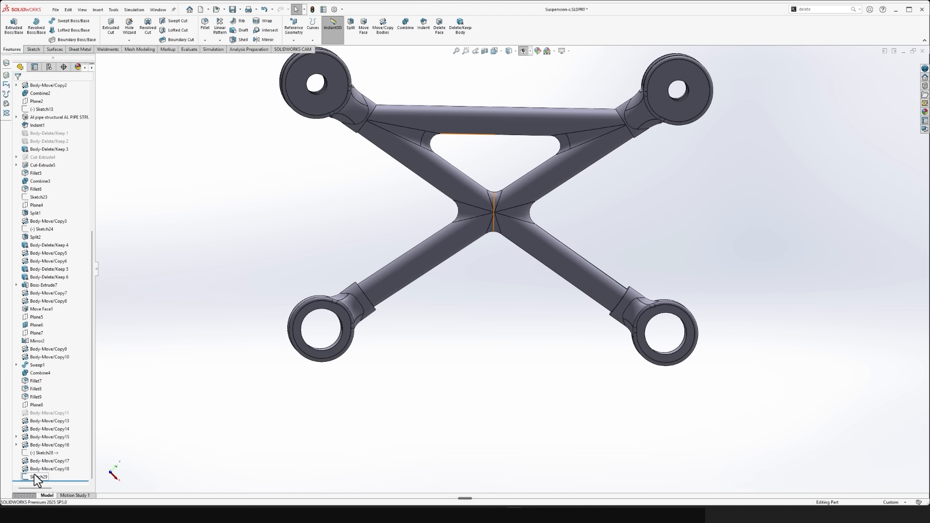
key("Delete")
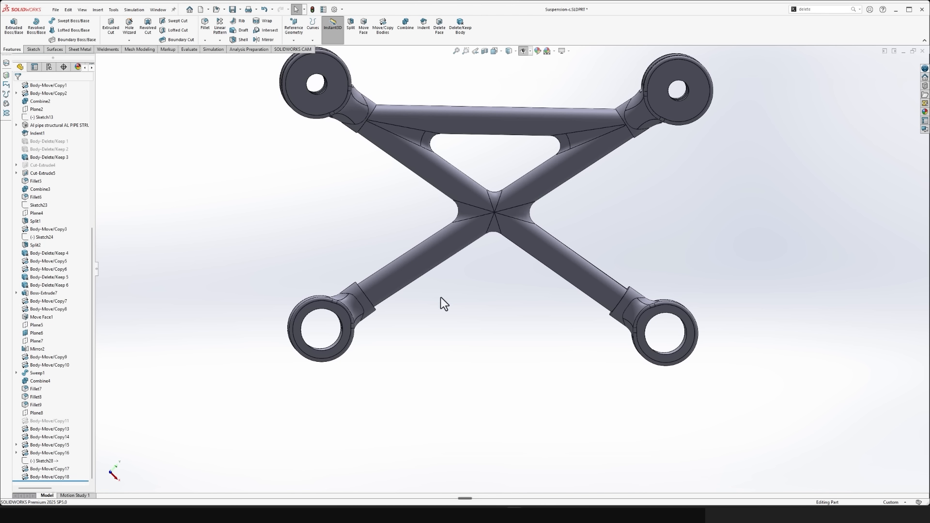
- Delete the Body-Move/Copy18 feature that rotates the lower collar of the suspension arm
scroll(378, 310, "down", 5)
middle_click_drag(377, 308, 355, 350)
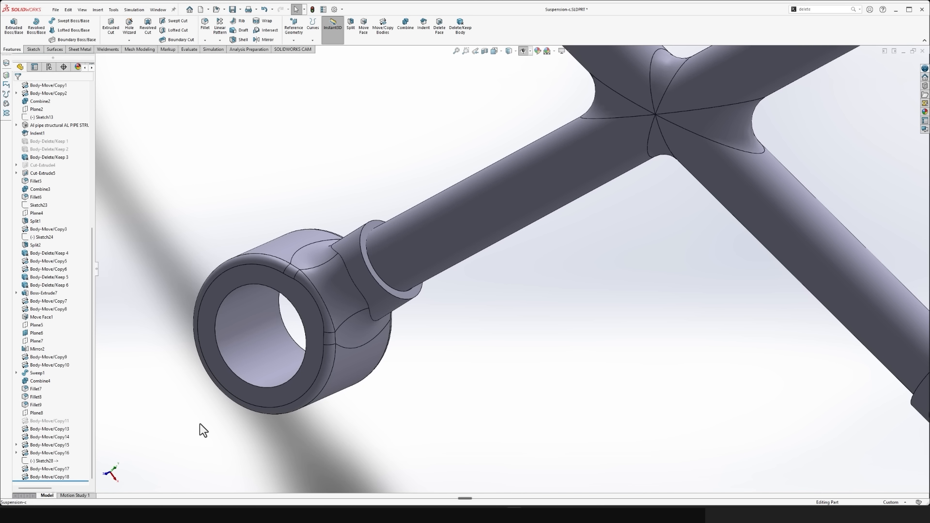
left_click(57, 477)
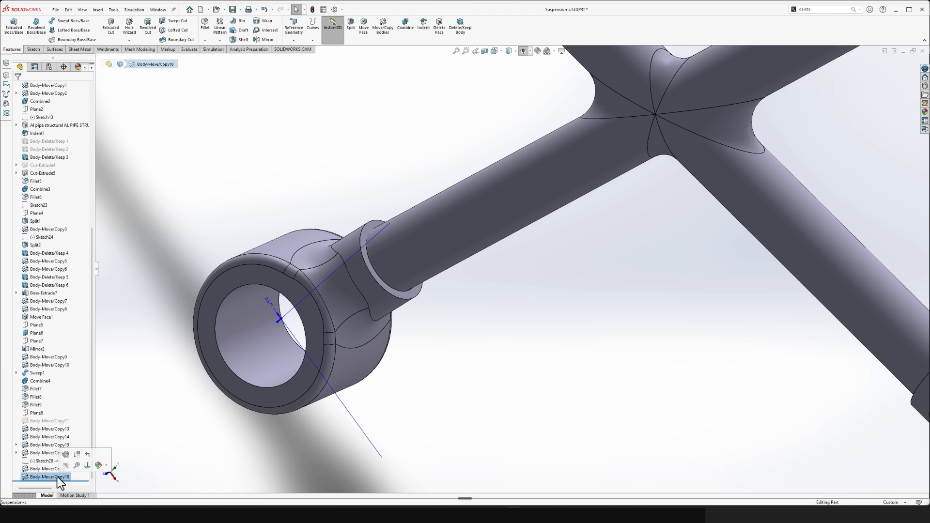
key("Delete")
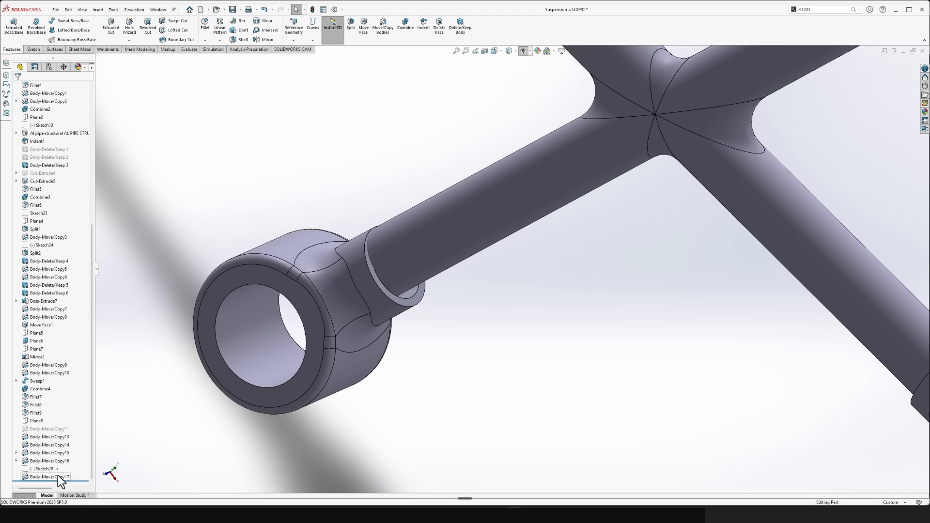
scroll(402, 299, "up", 3)
scroll(493, 317, "up", 2)
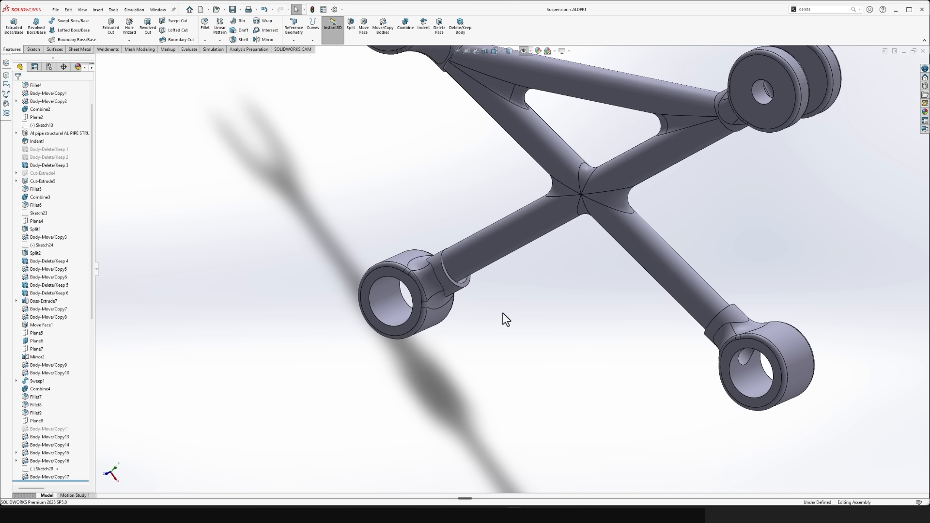
- Switch to the buggy assembly, clear the old section view and section it at the flat face of the arm's lower collar
key("ctrl+Tab")
middle_click_drag(502, 314, 518, 63)
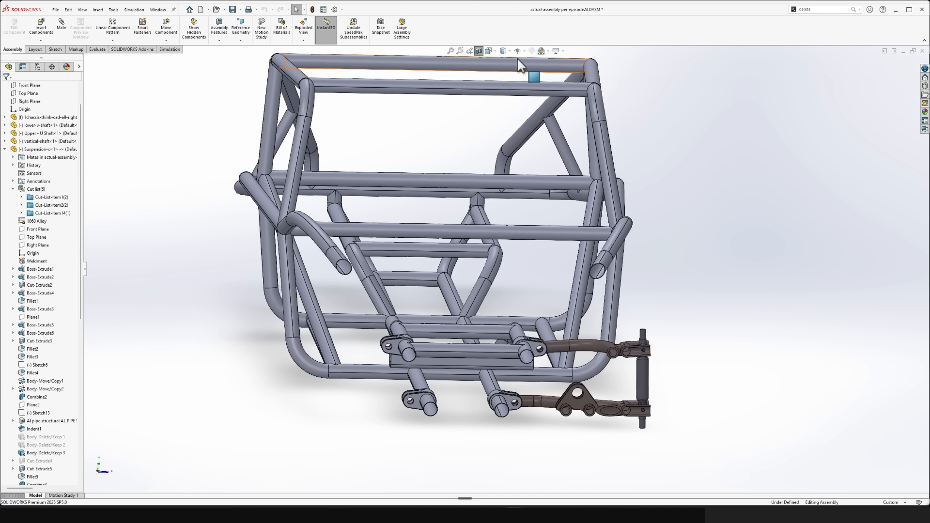
left_click(476, 52)
scroll(485, 341, "down", 6)
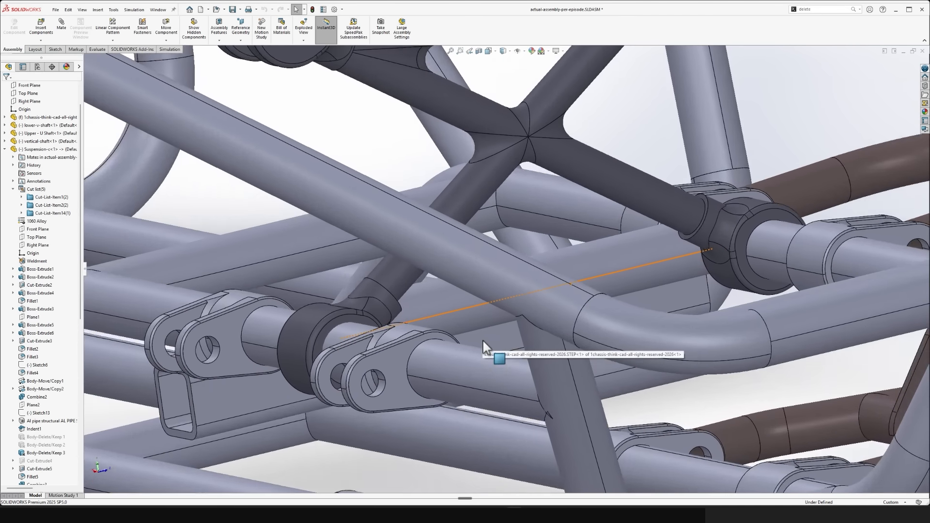
scroll(483, 339, "down", 3)
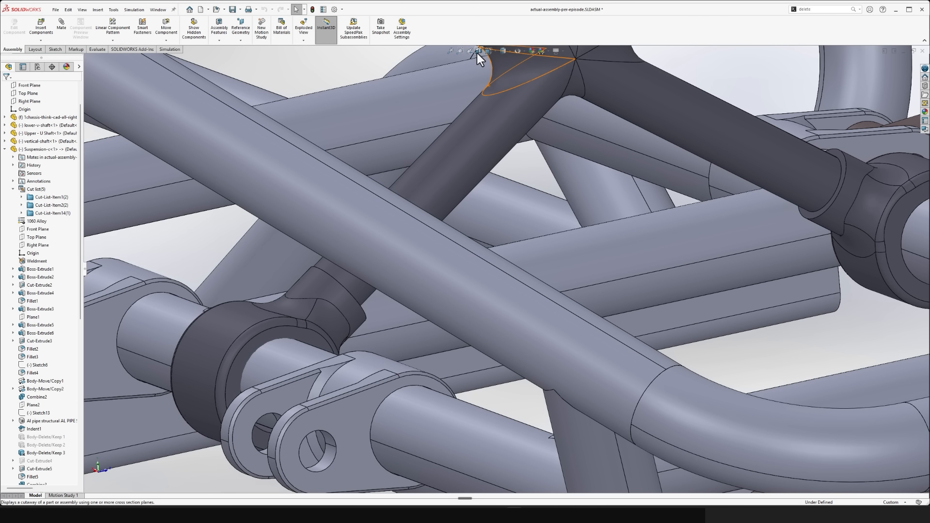
left_click(478, 53)
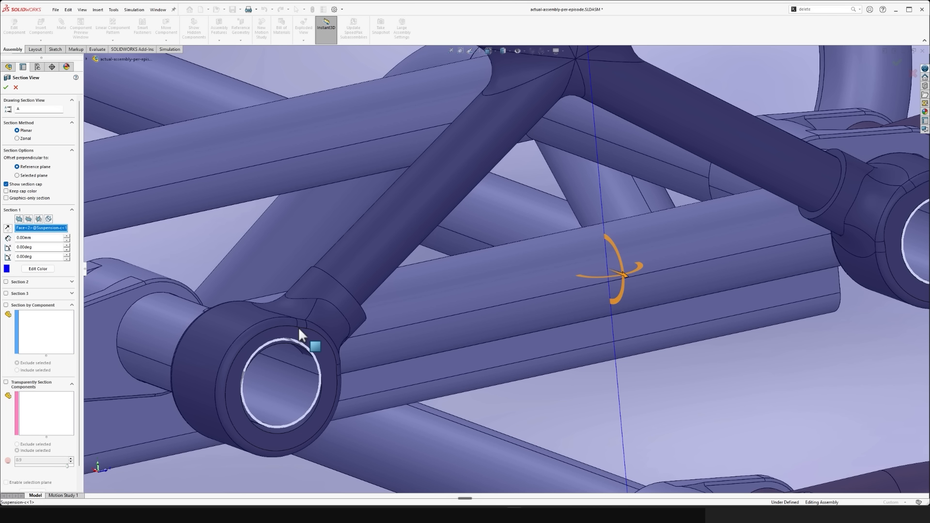
left_click(5, 89)
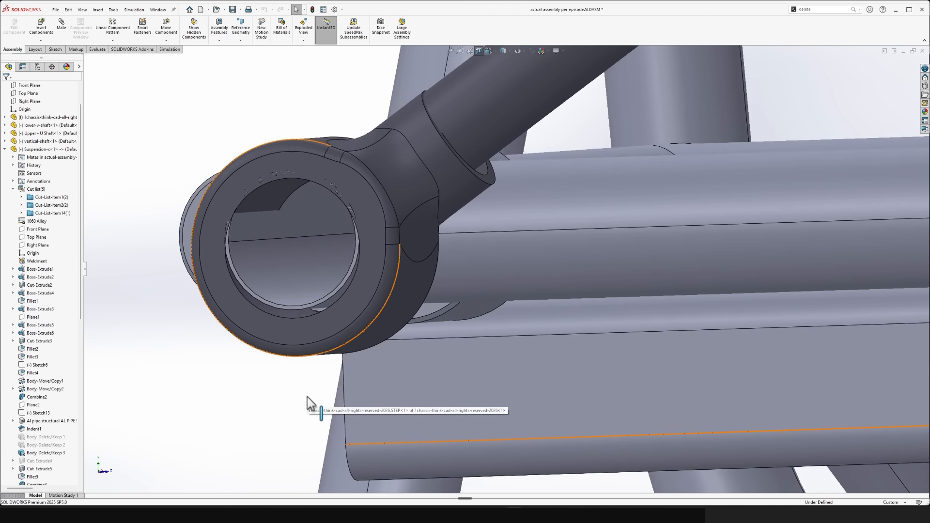
- Examine how the suspension arm's lower collars and upper pivots line up with the chassis tubes in the section view
left_click(354, 334)
left_click_drag(353, 332, 353, 327)
left_click(62, 232)
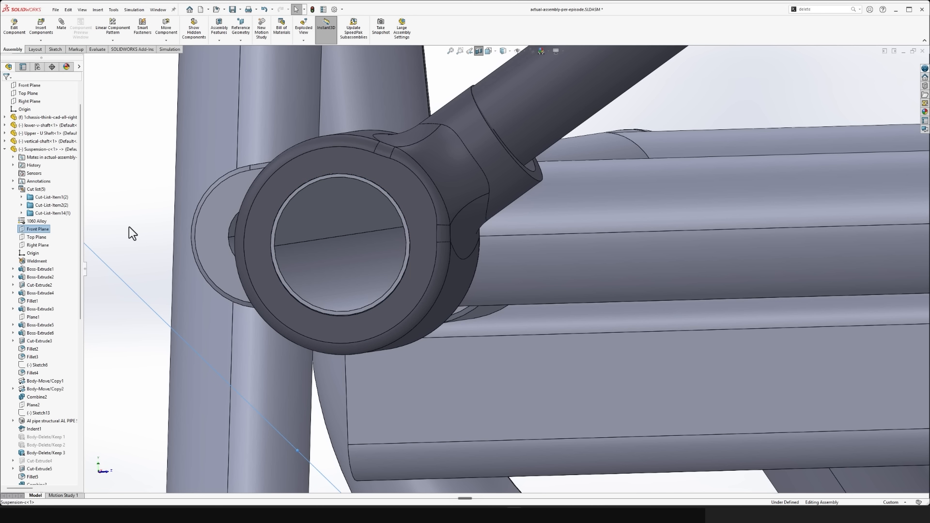
left_click(129, 227)
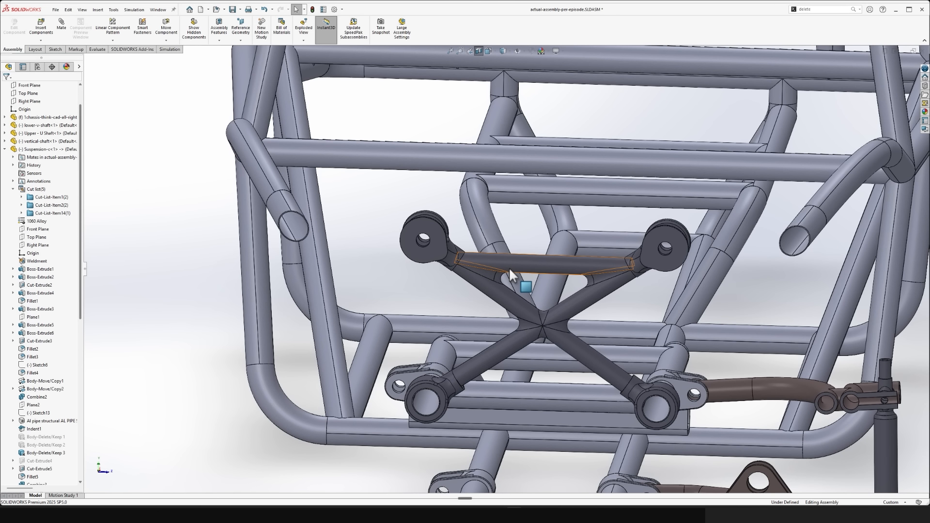
mouse_move(510, 268)
left_mouse_down()
mouse_move(568, 215)
mouse_move(656, 204)
mouse_move(503, 257)
left_mouse_up()
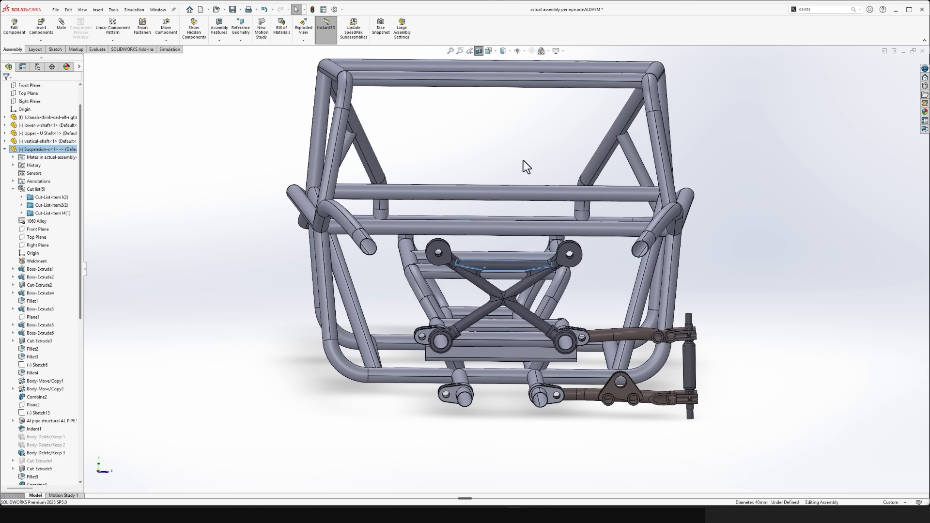
left_click(524, 161)
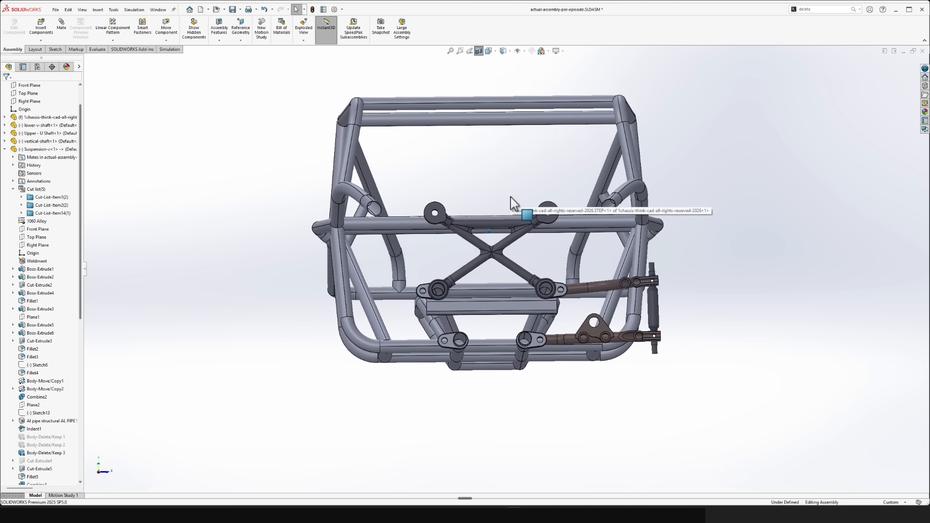
left_click_drag(498, 151, 313, 424)
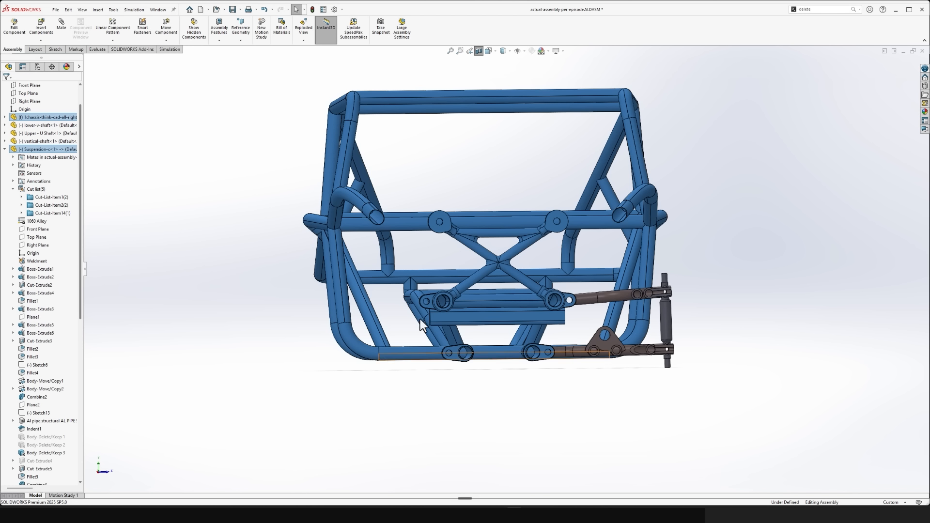
left_click(521, 202)
left_click(506, 235)
left_click(546, 411)
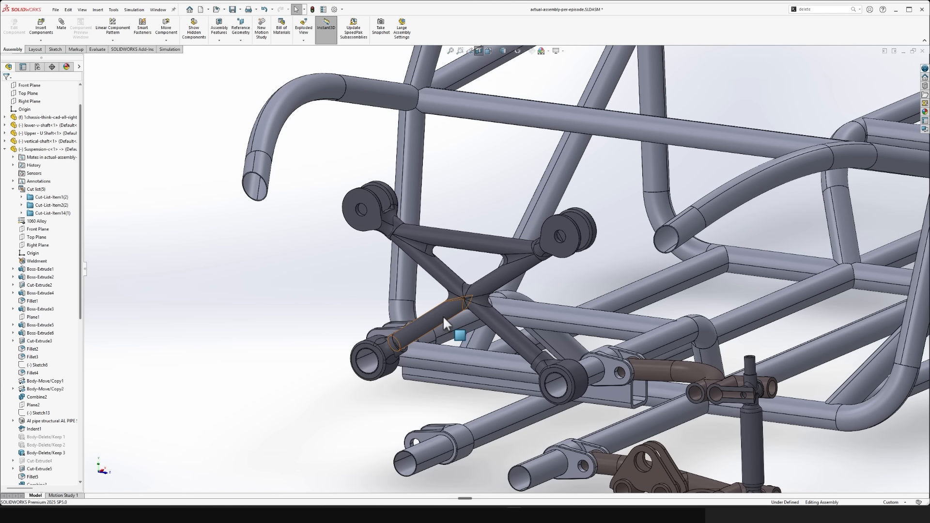
left_click(443, 315)
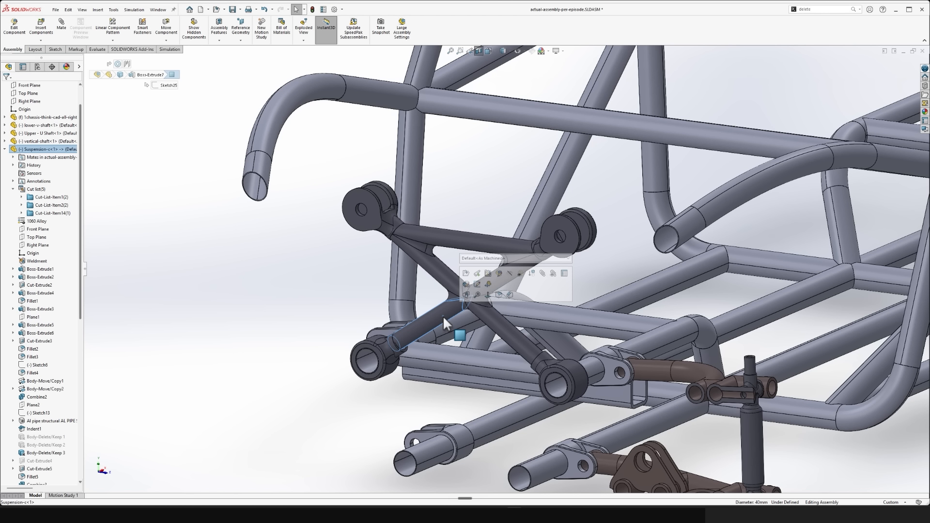
left_click(498, 274)
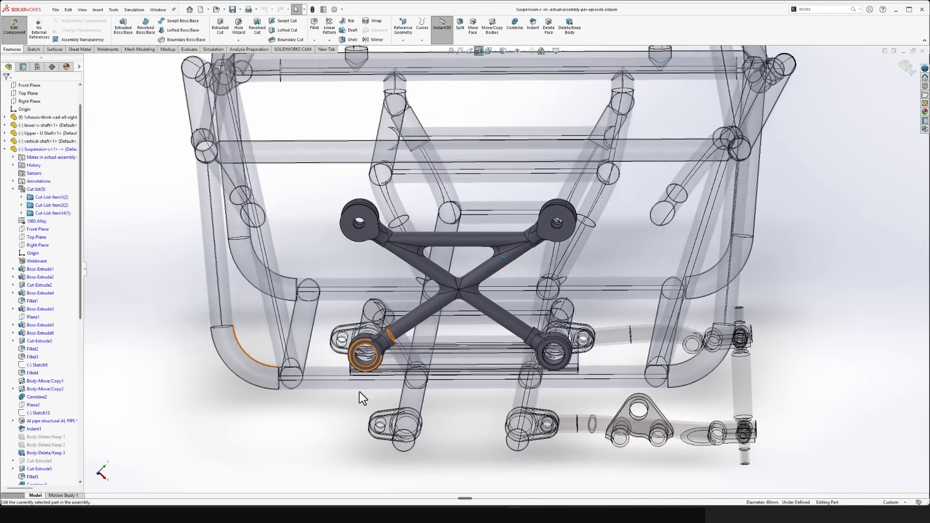
middle_click_drag(359, 392, 375, 372)
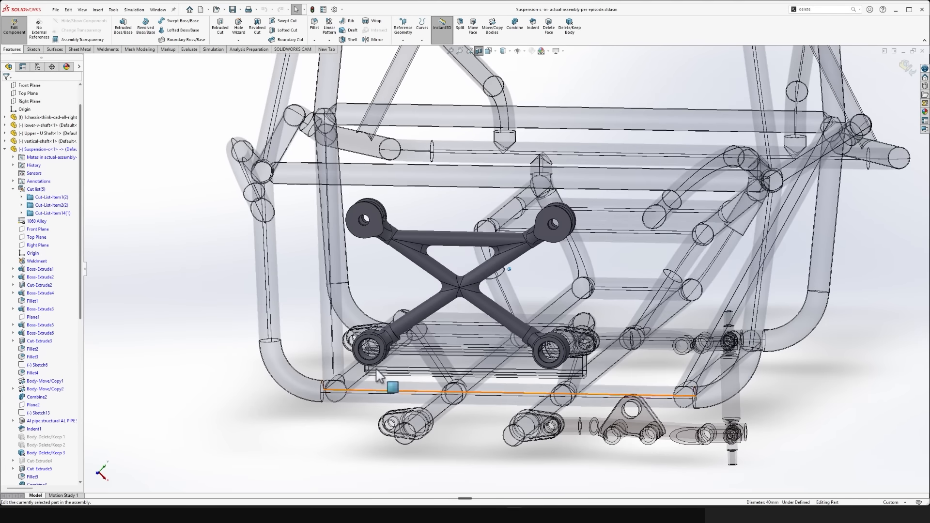
left_click(906, 69)
scroll(480, 231, "down", 6)
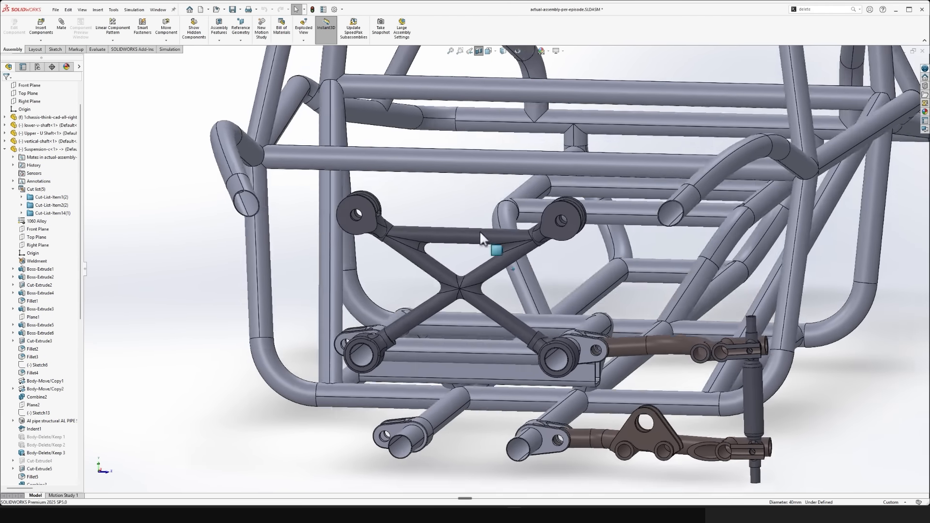
- Show the temporary axes and mate the axis of the suspension arm's upper cross tube parallel to the assembly's Top Plane
scroll(448, 241, "up", 6)
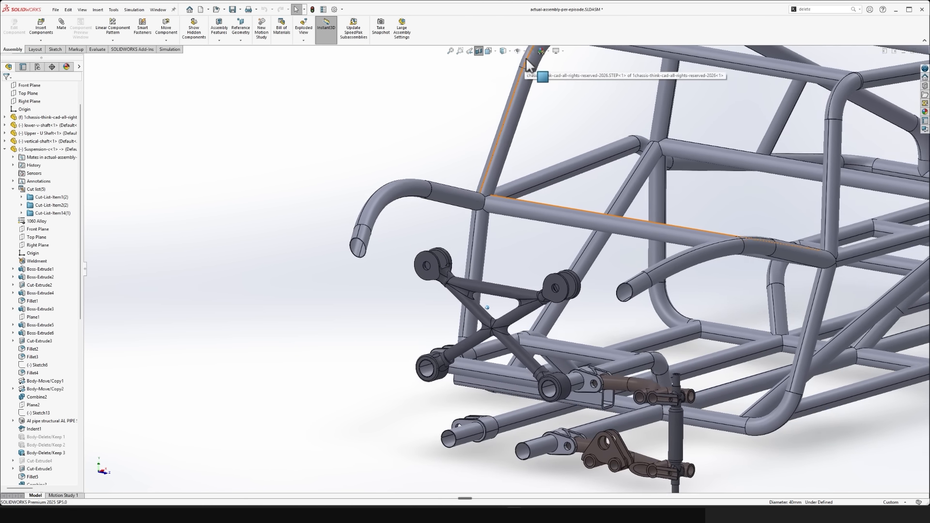
left_click(525, 51)
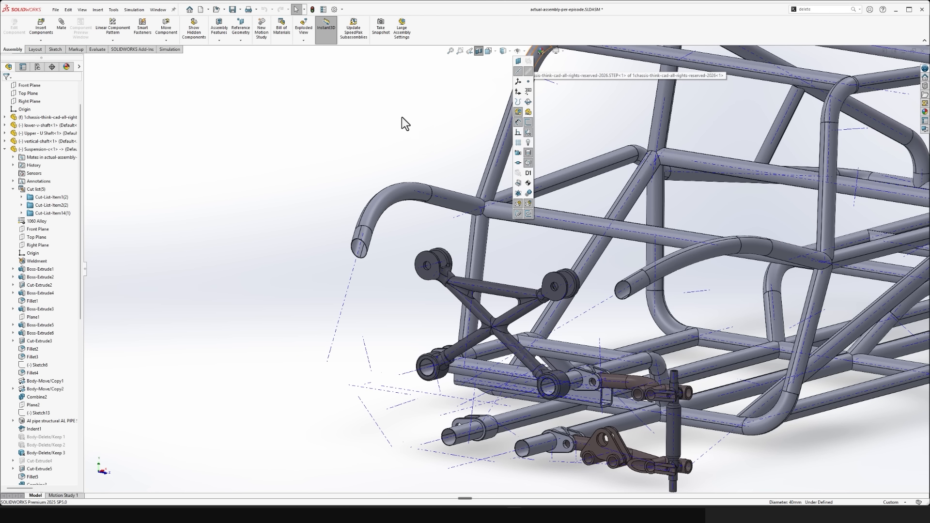
scroll(507, 242, "down", 4)
scroll(507, 313, "down", 5)
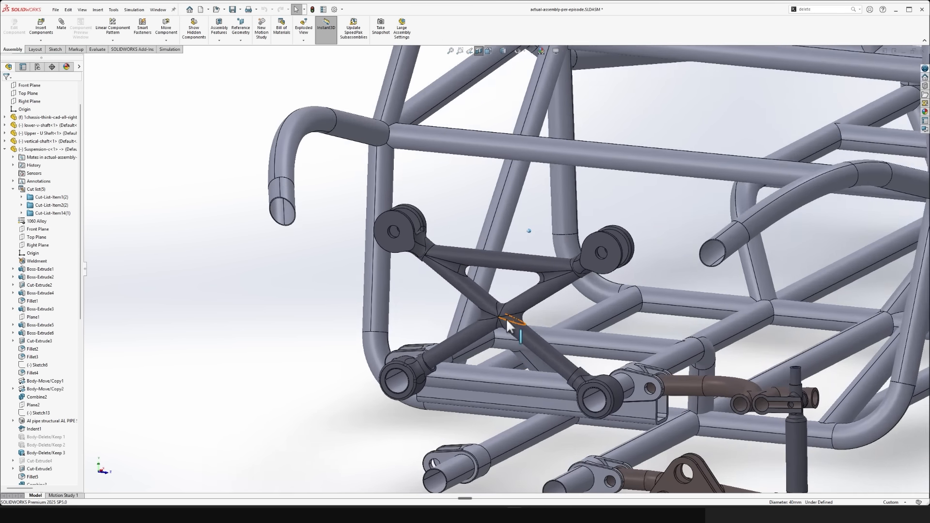
left_click(507, 245)
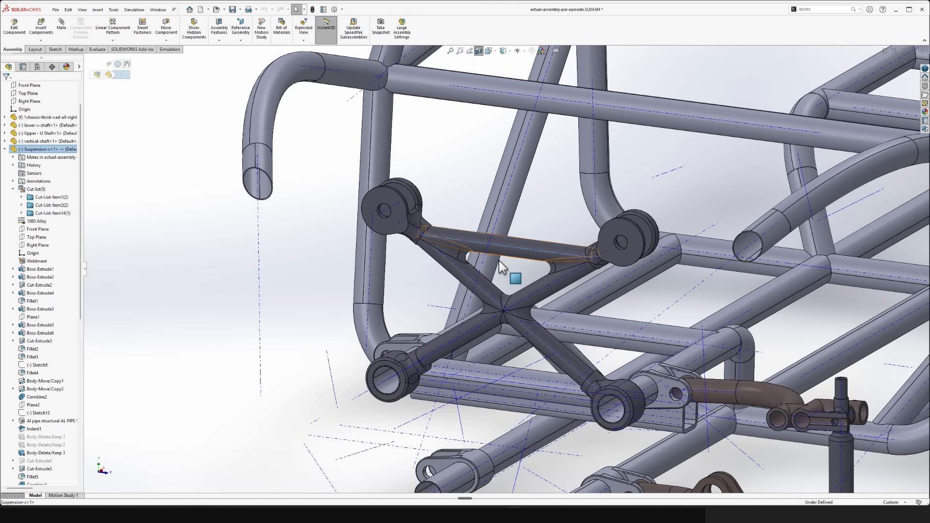
scroll(511, 272, "up", 5)
middle_click_drag(528, 279, 503, 299)
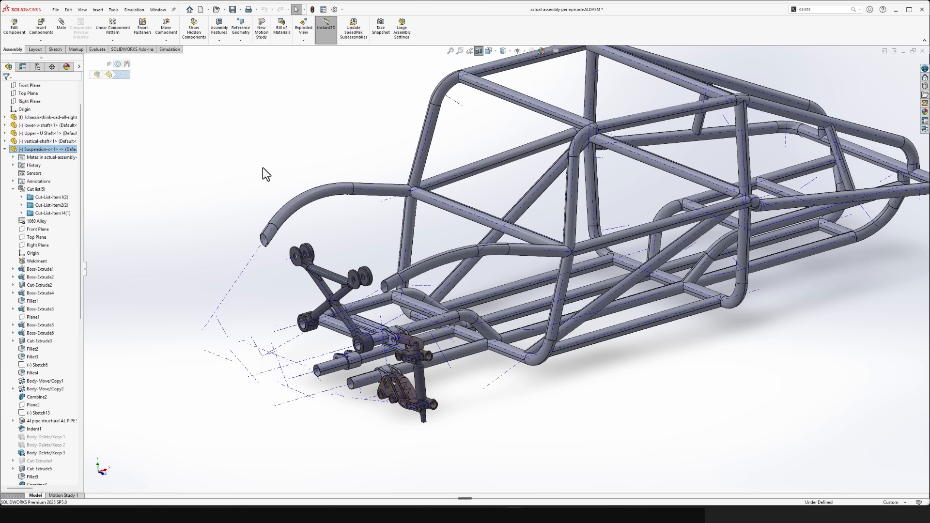
scroll(63, 116, "up", 2)
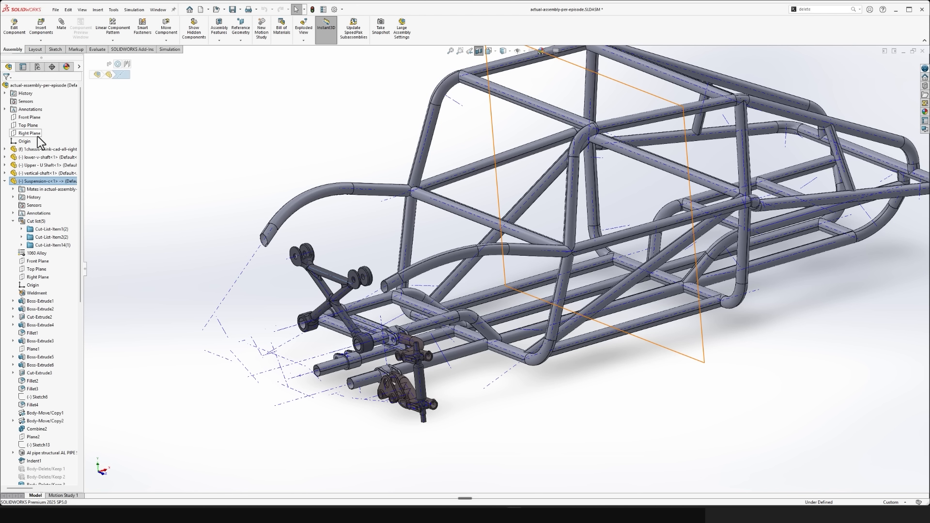
left_click(26, 126)
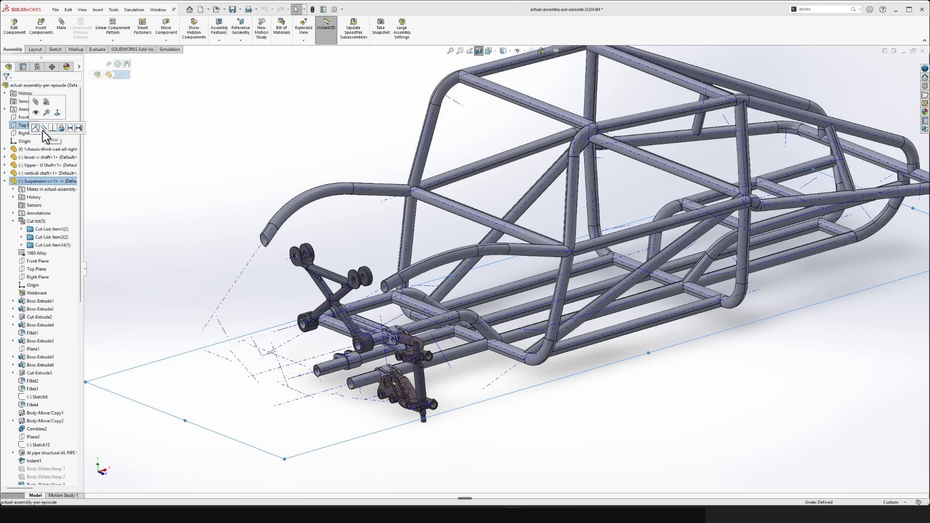
left_click(43, 129)
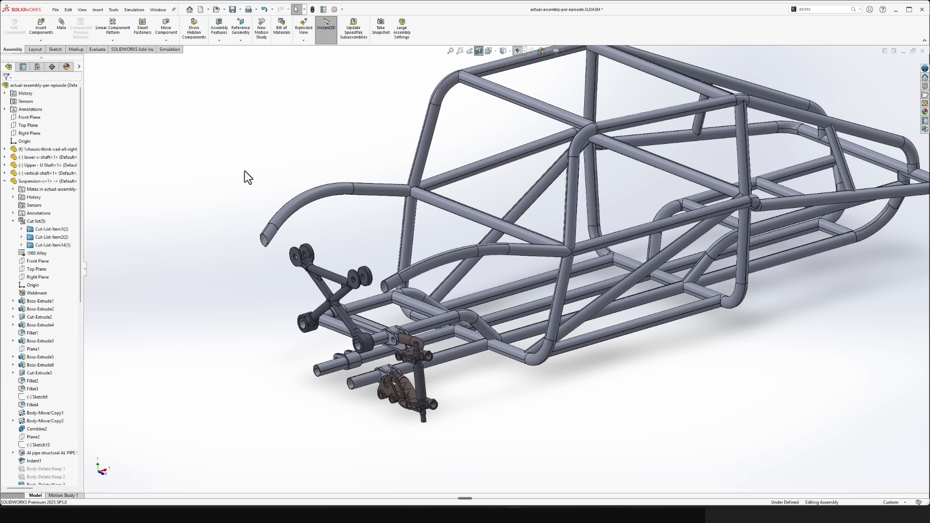
- Test the suspension arm's remaining movement and inspect its position against the chassis
middle_click_drag(281, 306, 436, 295)
scroll(456, 285, "up", 4)
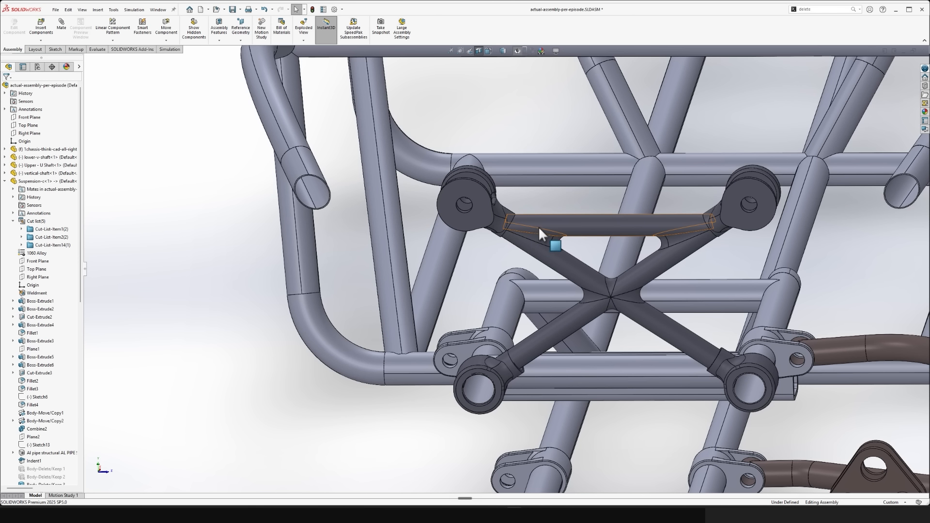
left_click_drag(539, 226, 571, 157)
left_click(220, 380)
scroll(233, 380, "down", 5)
middle_click_drag(233, 380, 397, 320)
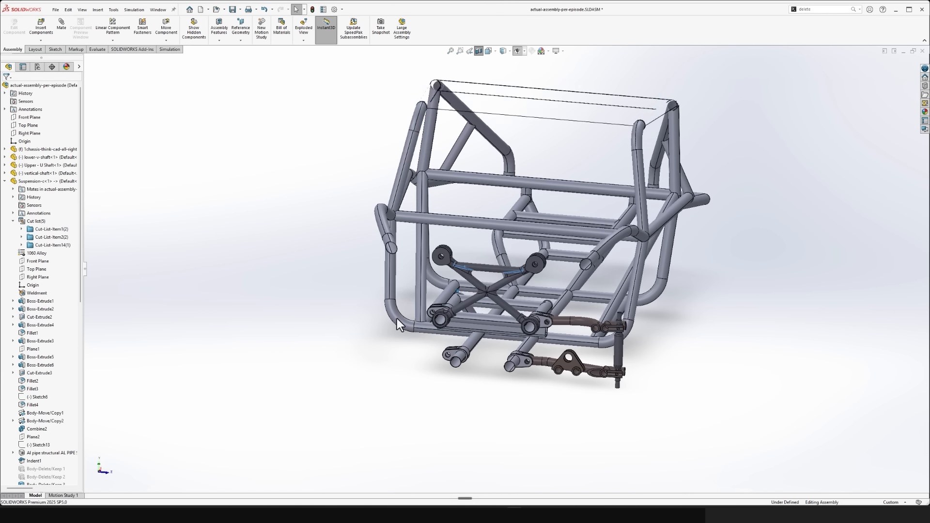
- Edit the Suspension-c arm in the context of the assembly and view the assembly's Front Plane edge-on
left_click(463, 264)
left_click(519, 222)
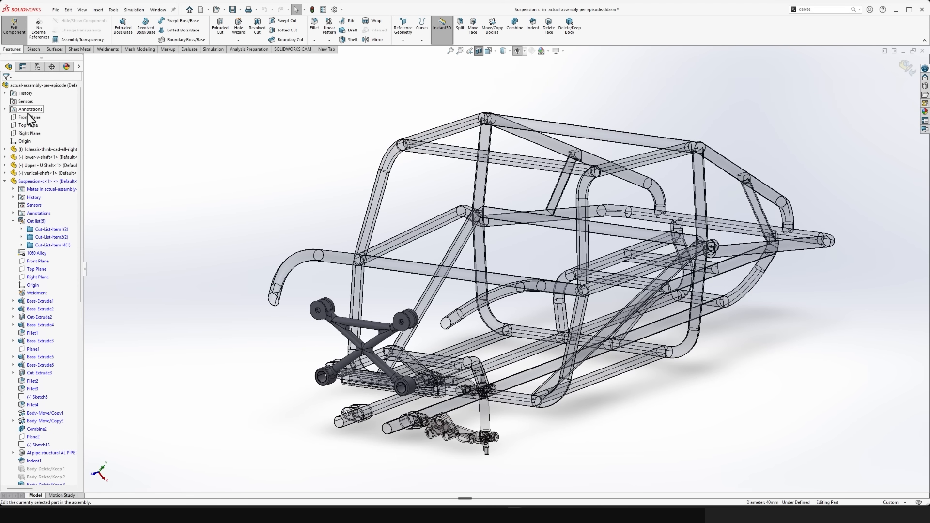
left_click(29, 117)
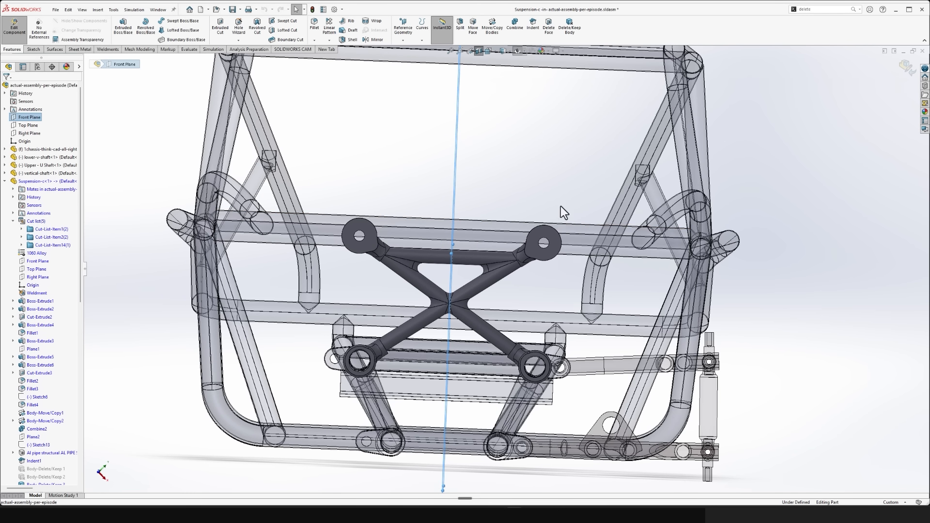
key("space")
left_click(698, 252)
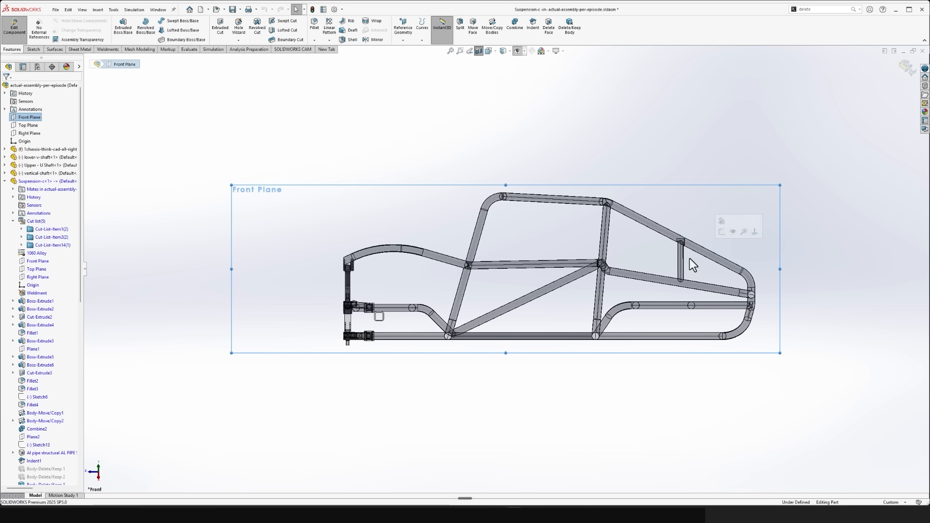
key("shift+Right")
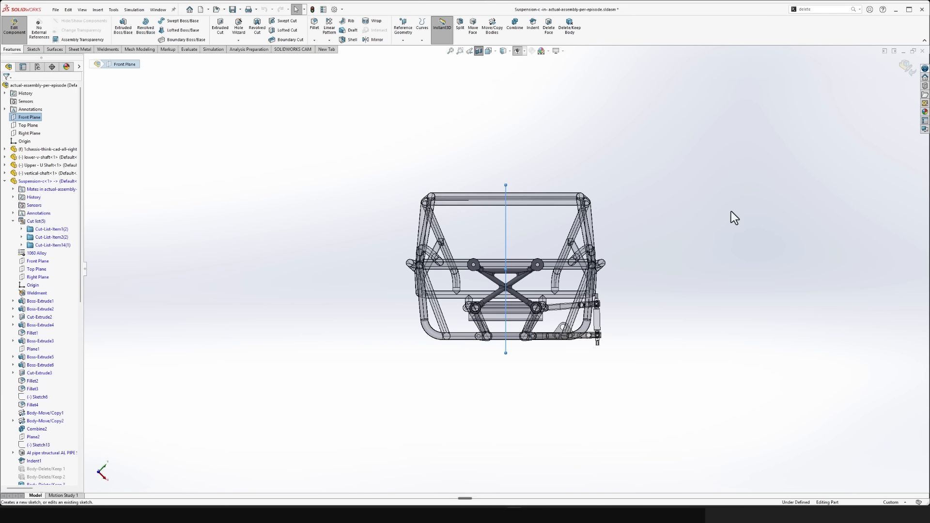
- Examine how the crossing point of the arm's tubes lines up with the assembly's Front Plane
scroll(514, 298, "down", 10)
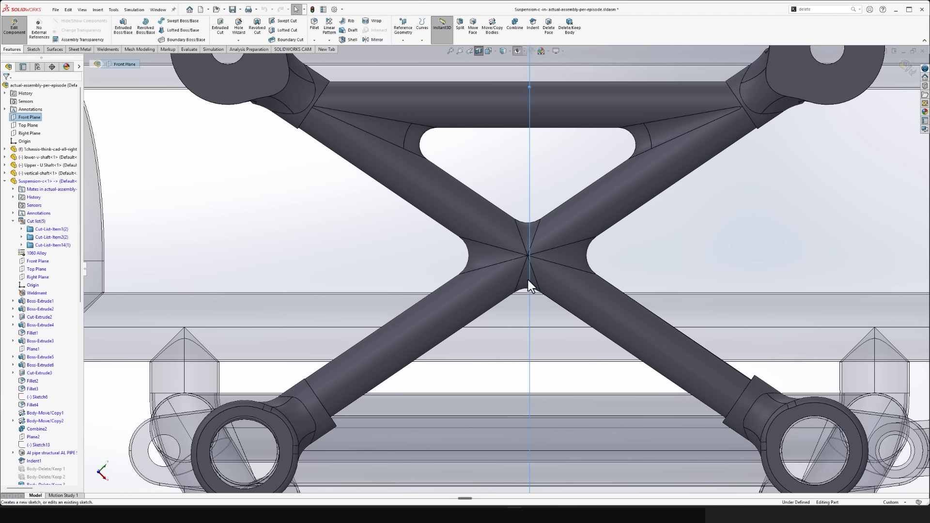
scroll(493, 218, "up", 5)
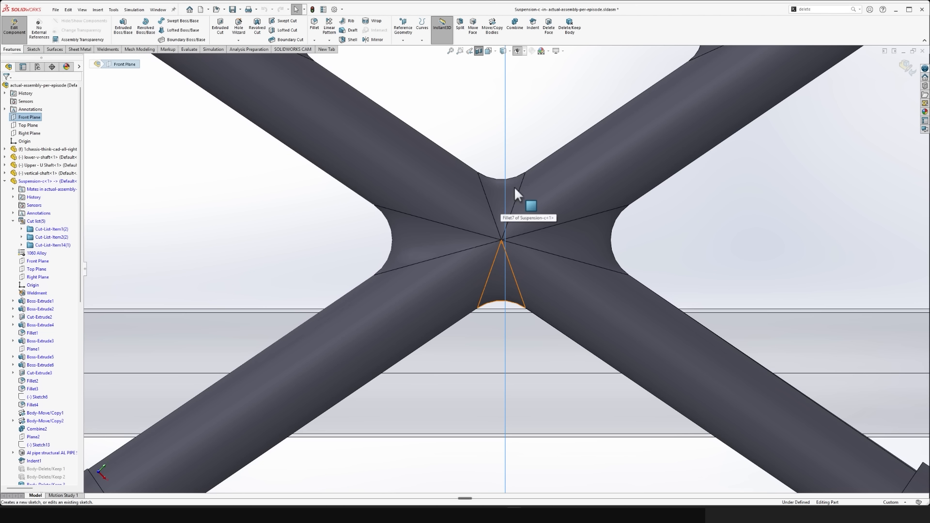
scroll(512, 232, "down", 8)
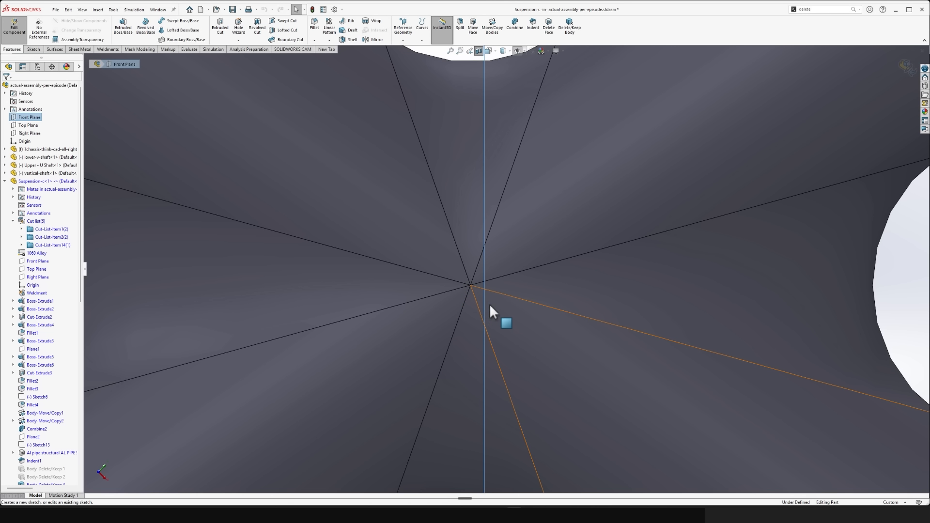
scroll(484, 255, "up", 4)
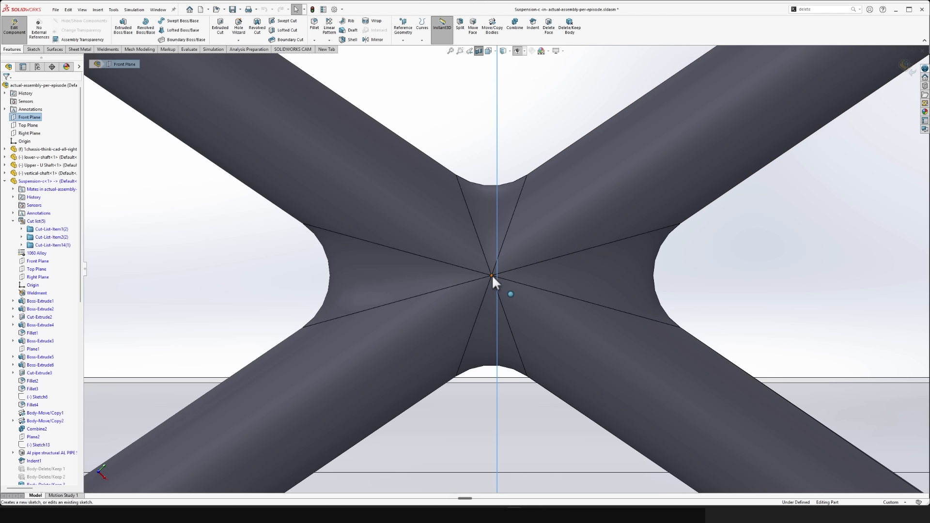
scroll(613, 268, "up", 5)
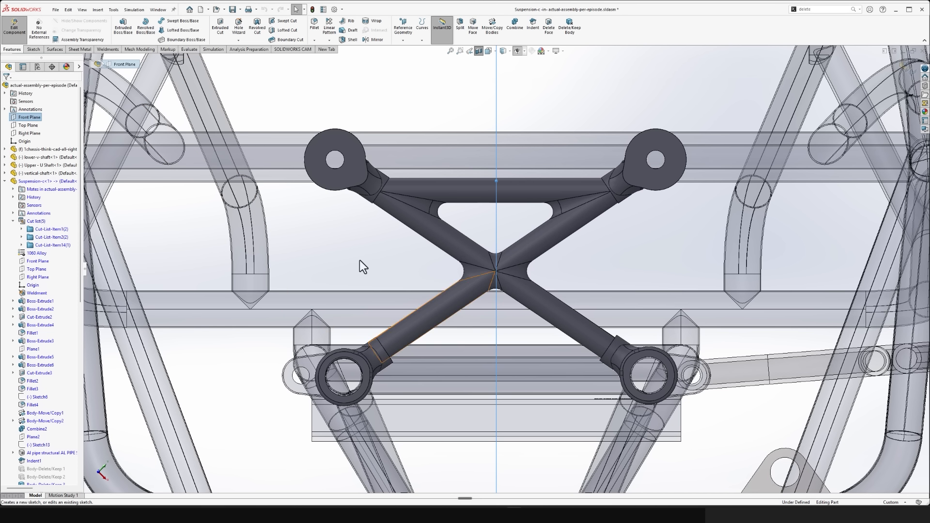
left_click(62, 51)
left_click(442, 39)
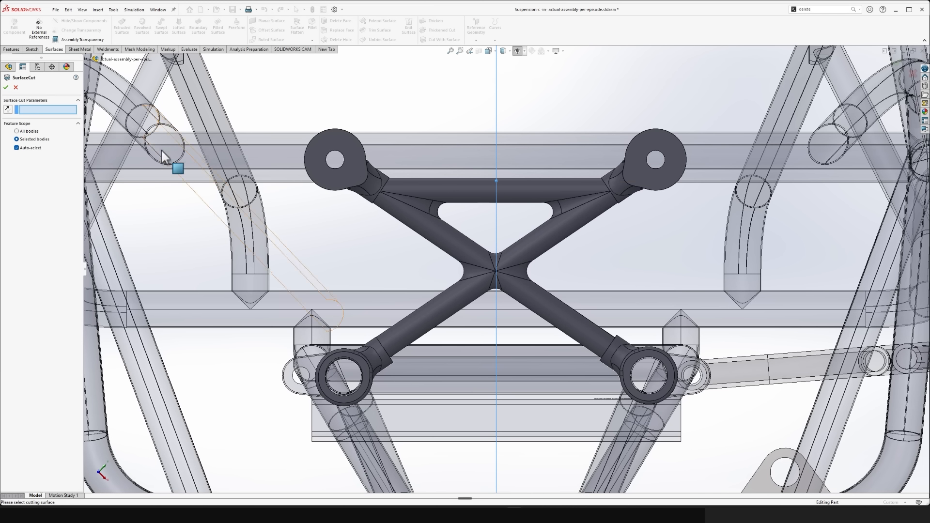
key("f")
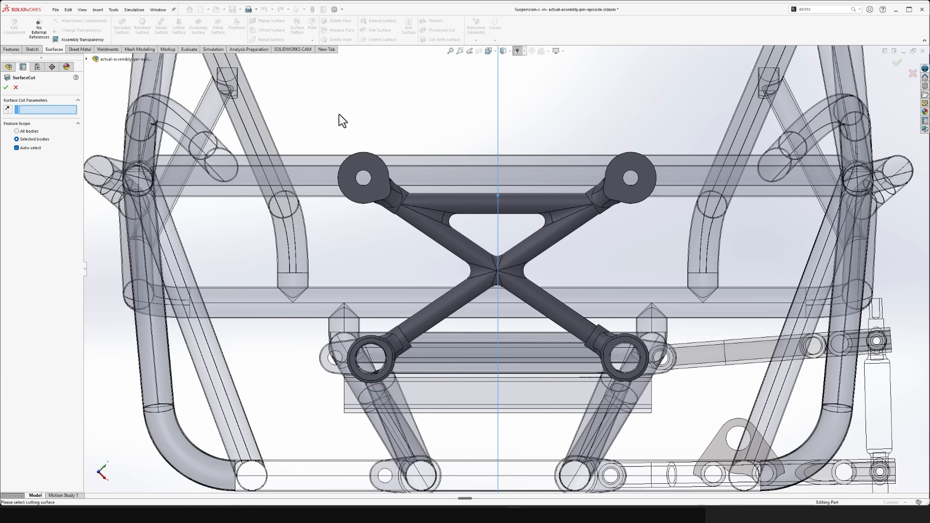
left_click(87, 59)
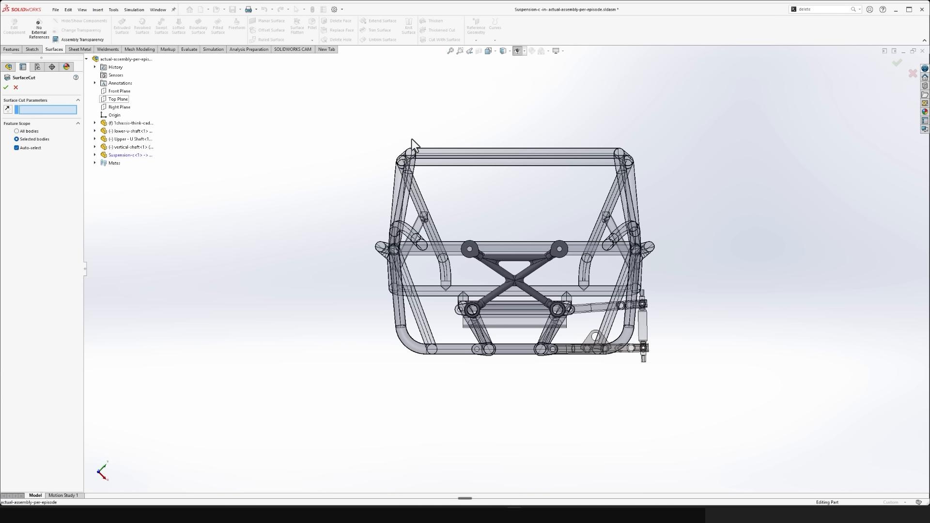
key("Escape")
- Make the assembly's Front Plane permanently visible in the graphics area
scroll(529, 269, "down", 5)
scroll(523, 275, "down", 2)
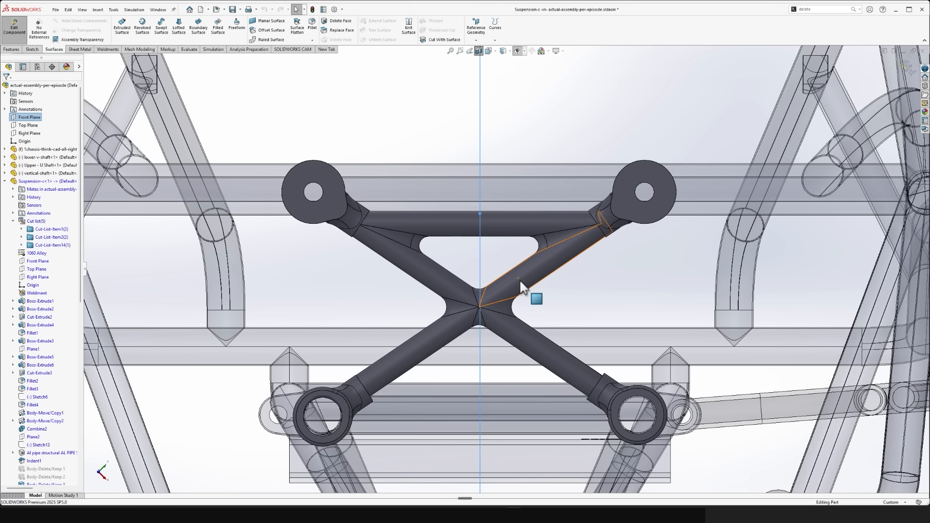
scroll(513, 276, "up", 6)
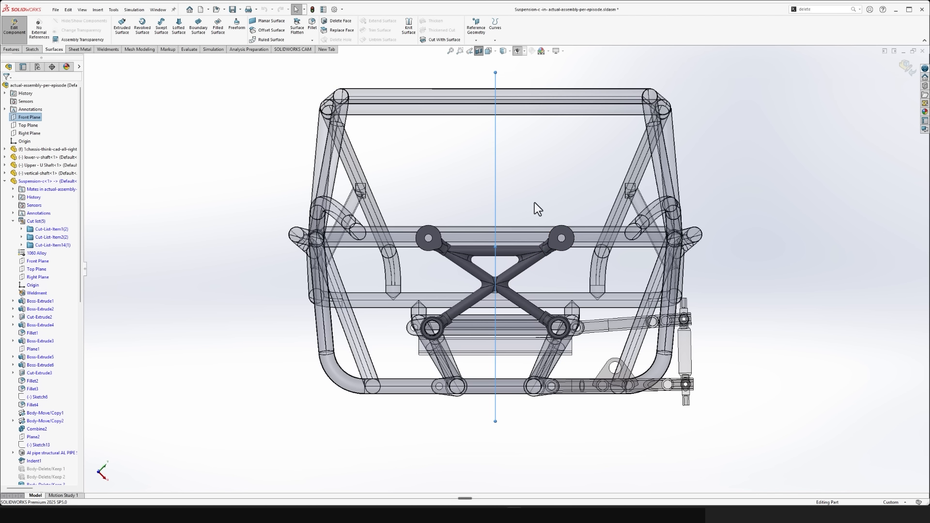
scroll(529, 167, "up", 2)
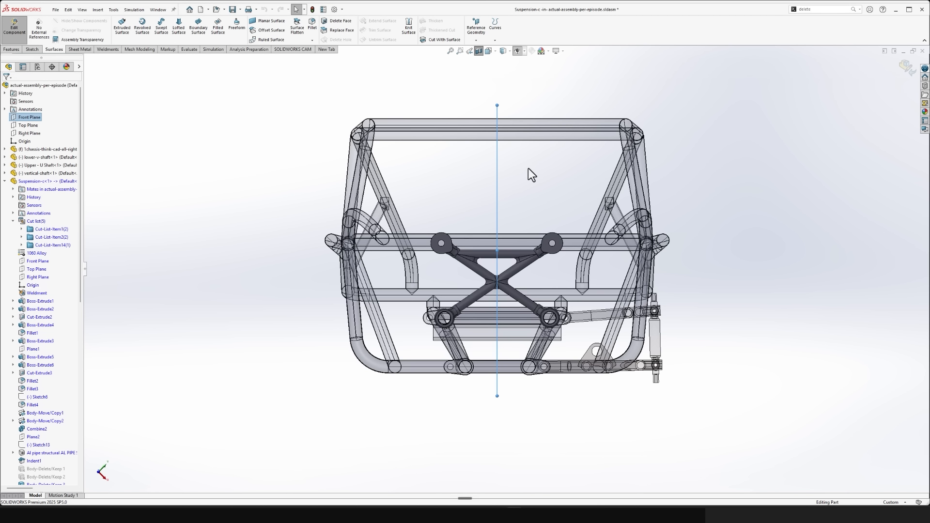
left_click(531, 169)
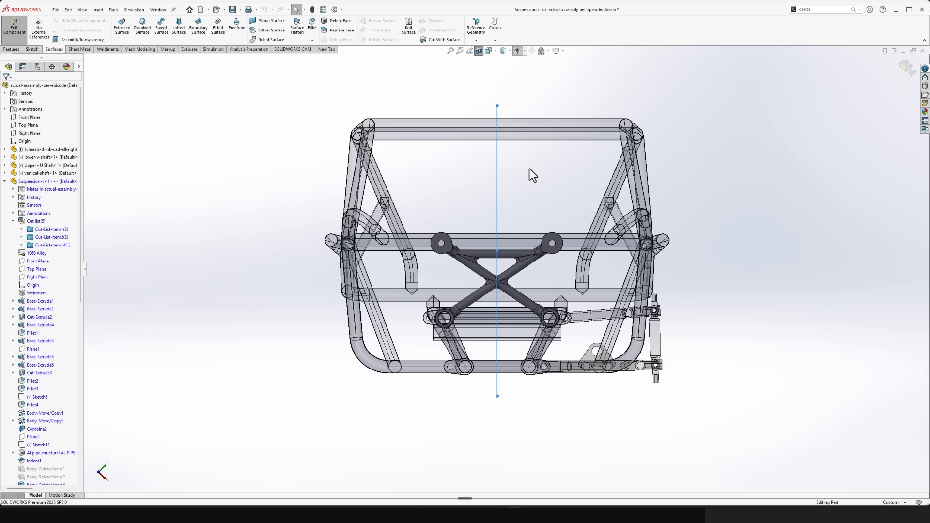
left_click(23, 121)
left_click(44, 108)
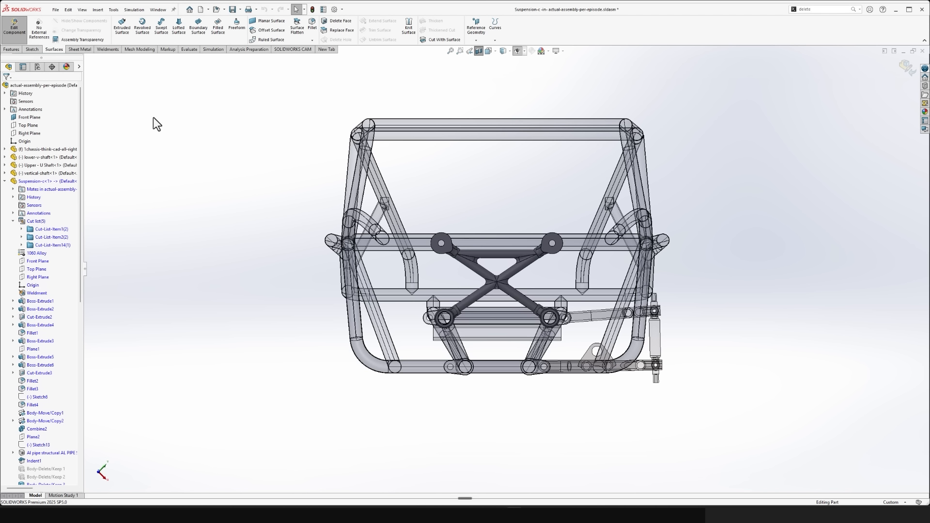
left_click(518, 51)
left_click(525, 51)
left_click(528, 71)
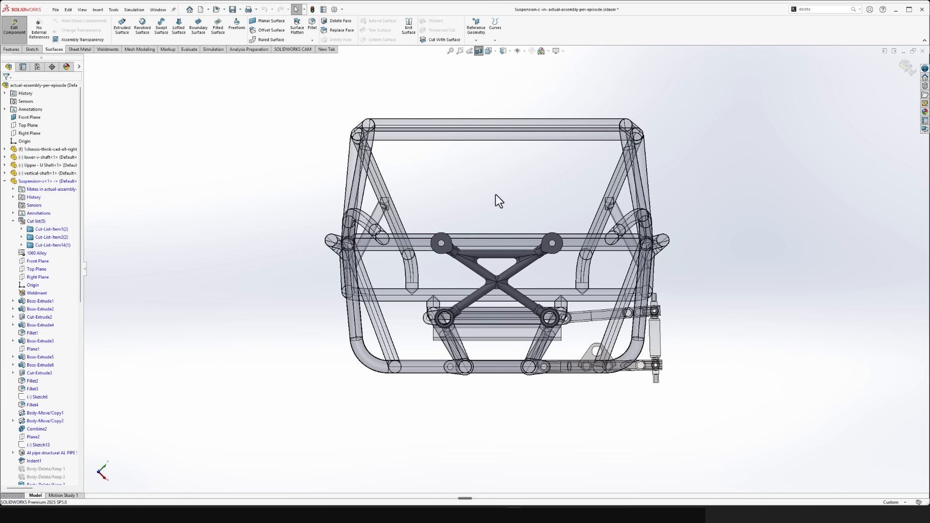
left_click(525, 51)
left_click(518, 62)
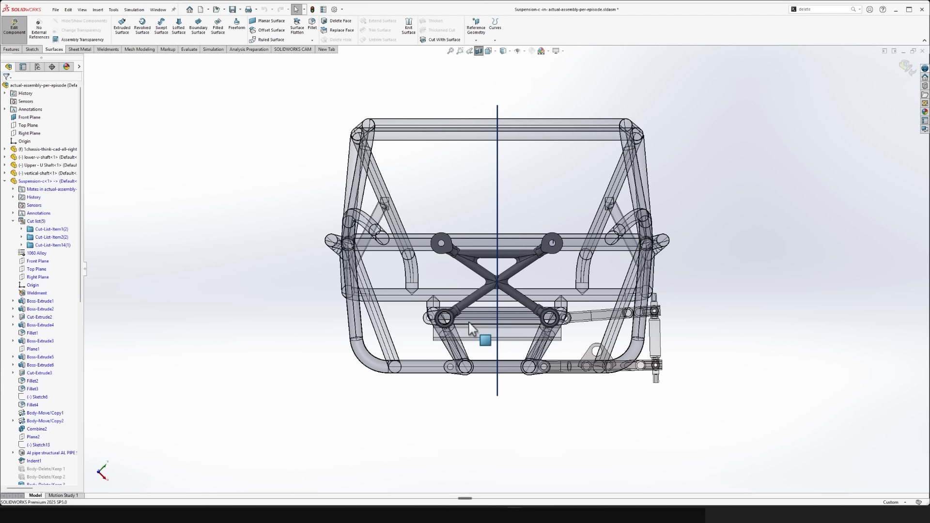
- Start a new sketch on the flat face of the arm's lower-left collar
scroll(557, 209, "down", 5)
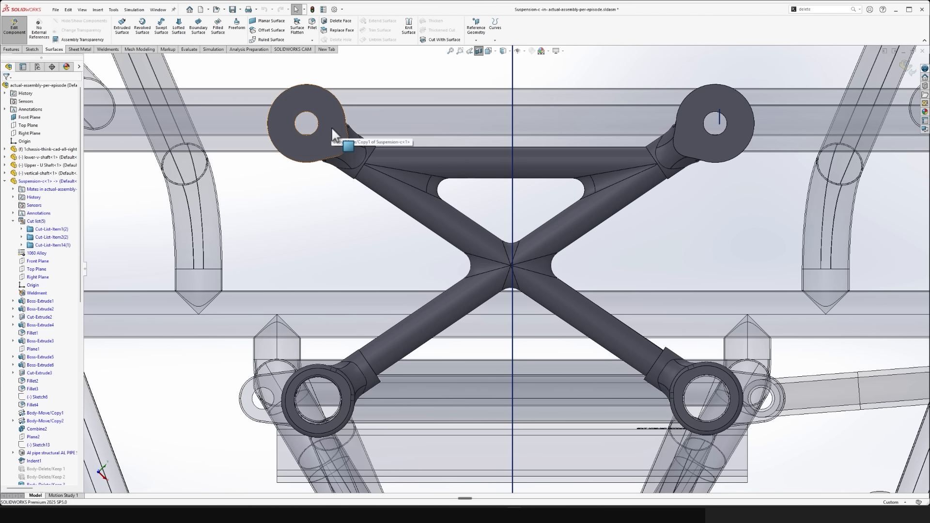
scroll(412, 170, "up", 5)
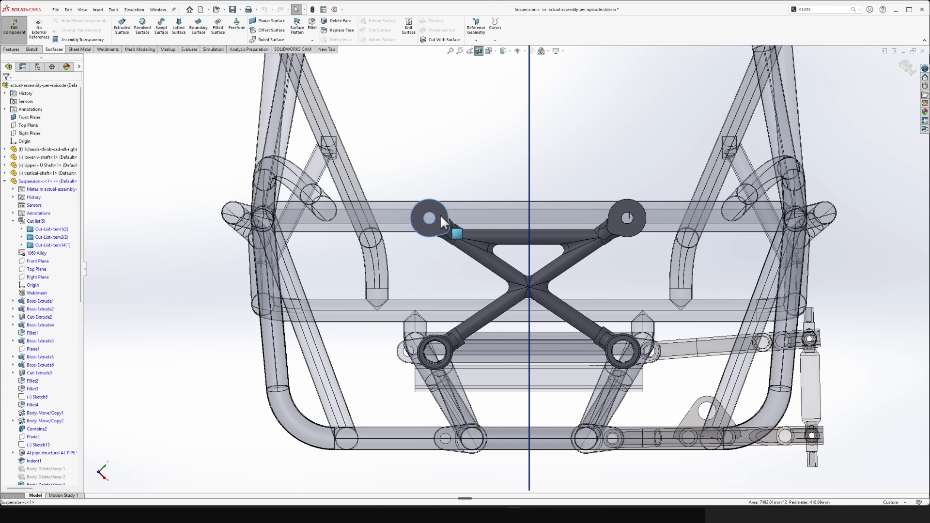
right_click(447, 212)
left_click(494, 143)
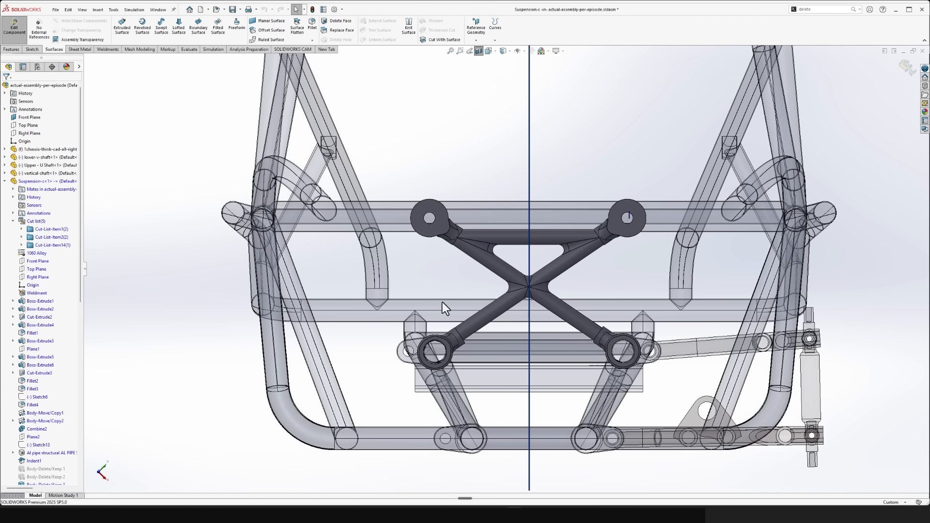
left_click(492, 317)
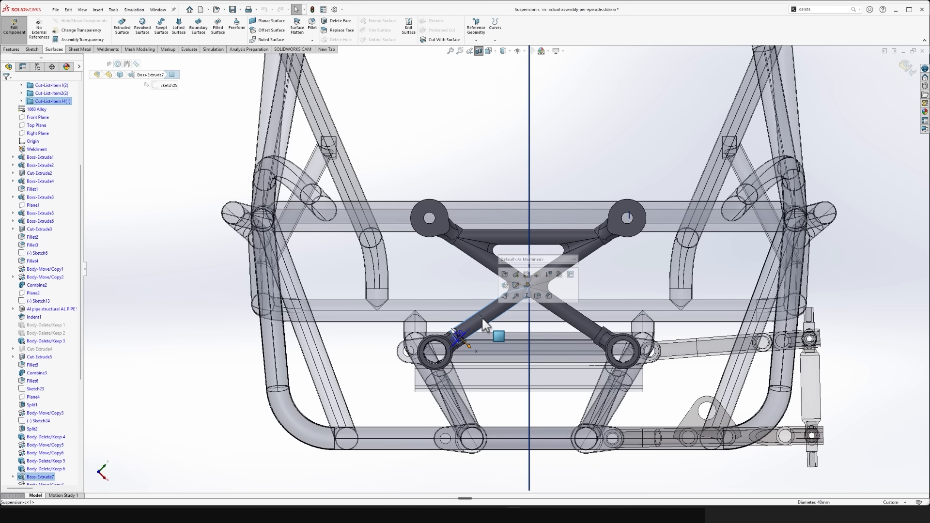
left_click(445, 343)
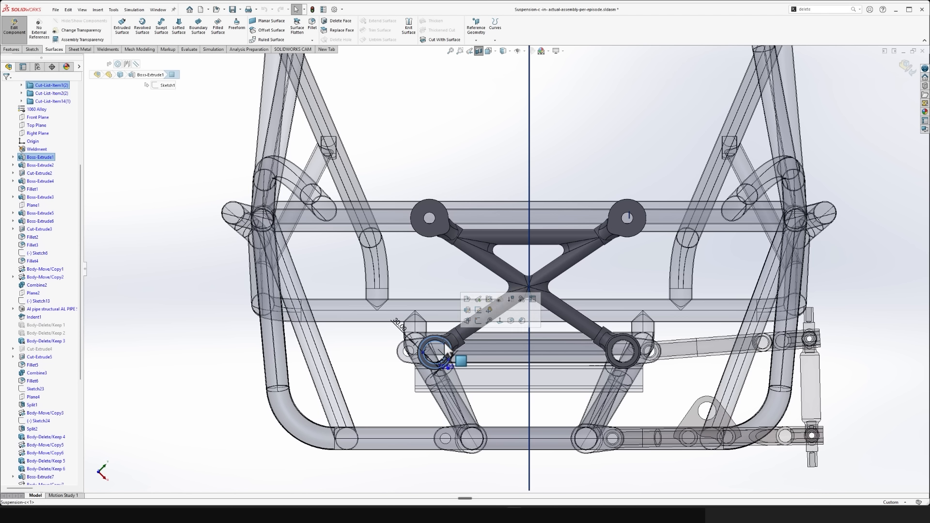
left_click(481, 326)
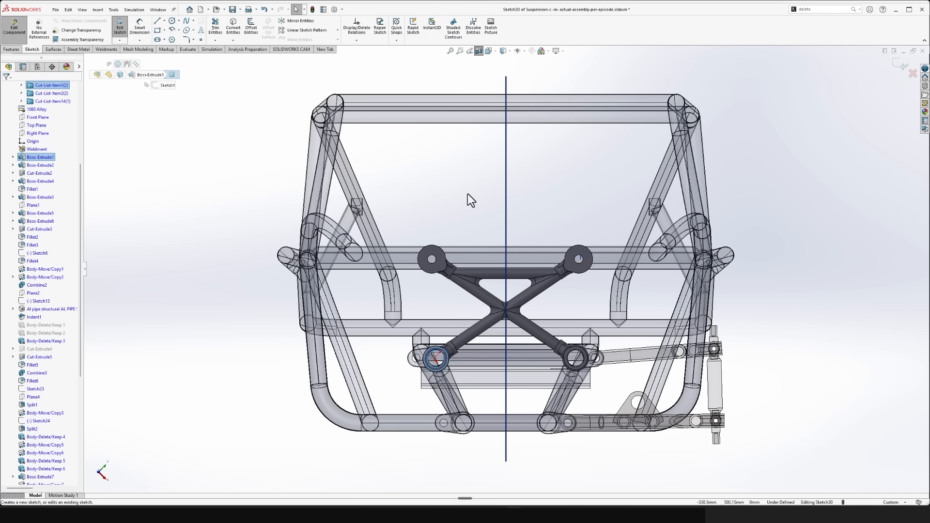
left_click(158, 30)
left_click(390, 180)
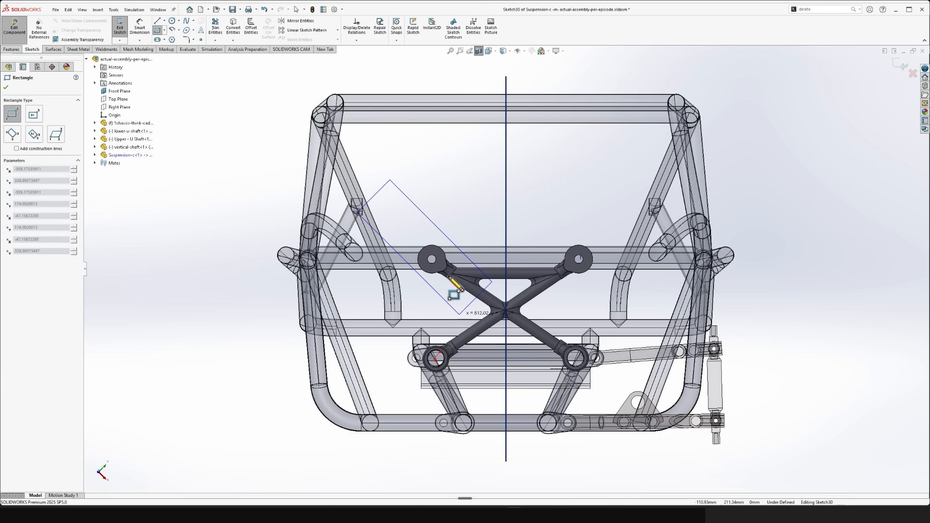
key("Escape")
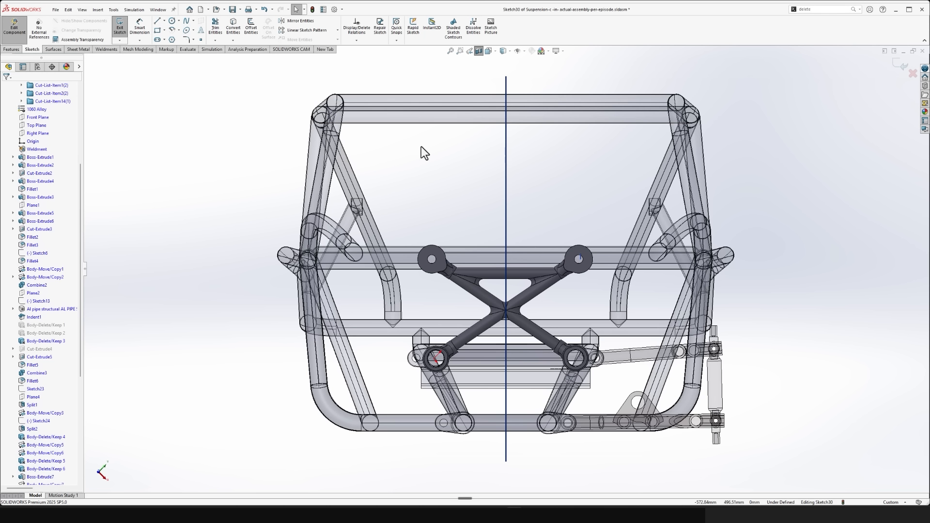
- Sketch a closed four-sided line profile about 360 mm wide around the arm's left half, with its inner side on the Front Plane
left_click(158, 21)
left_click(405, 393)
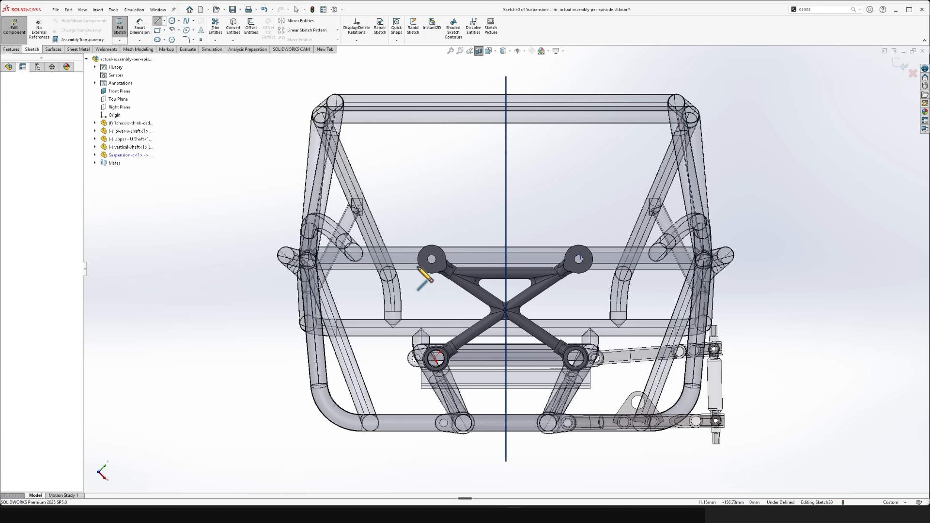
left_click(405, 196)
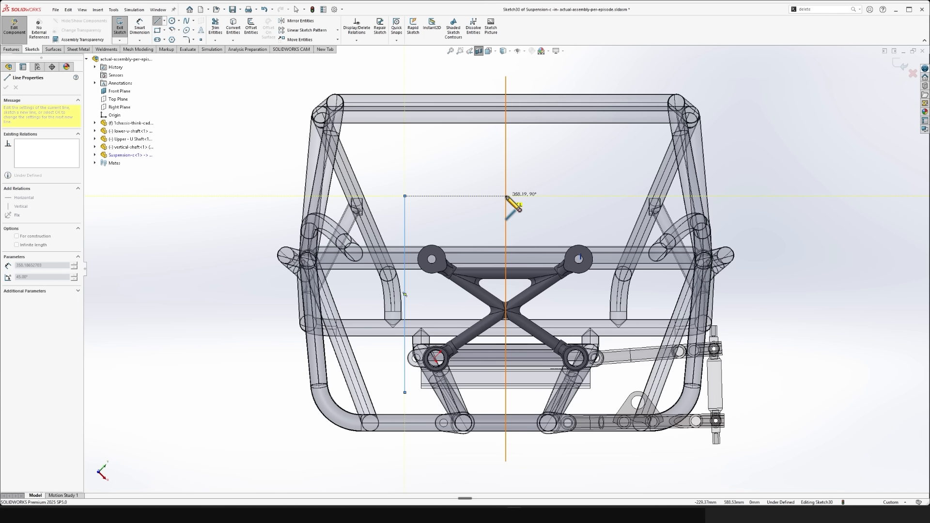
left_click(506, 196)
left_click(506, 401)
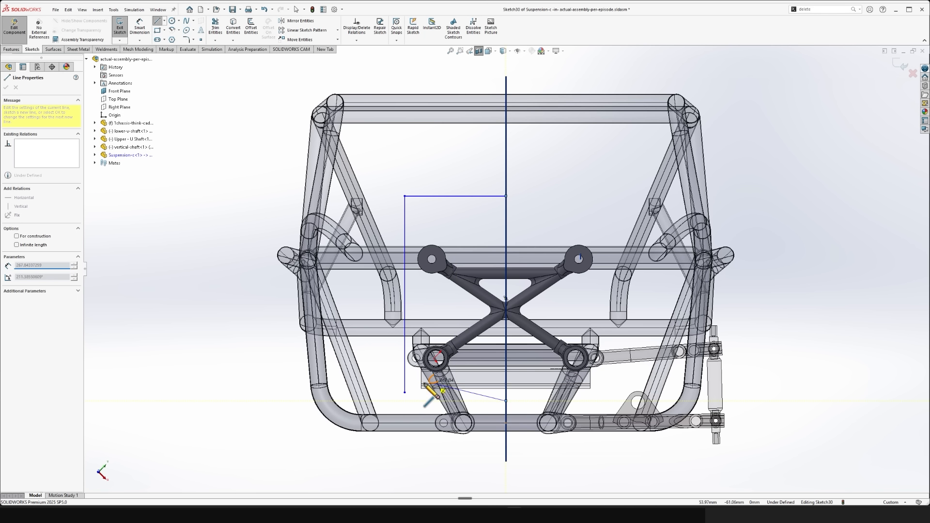
left_click(405, 392)
key("Escape")
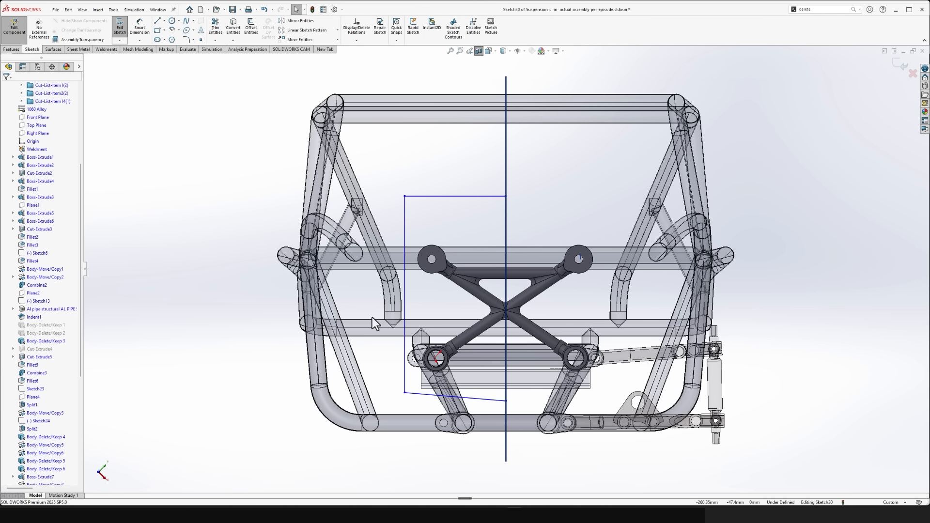
- Cut away the arm's left half by extruding the profile Through All - Both across all bodies, and inspect the remaining half
left_click(18, 49)
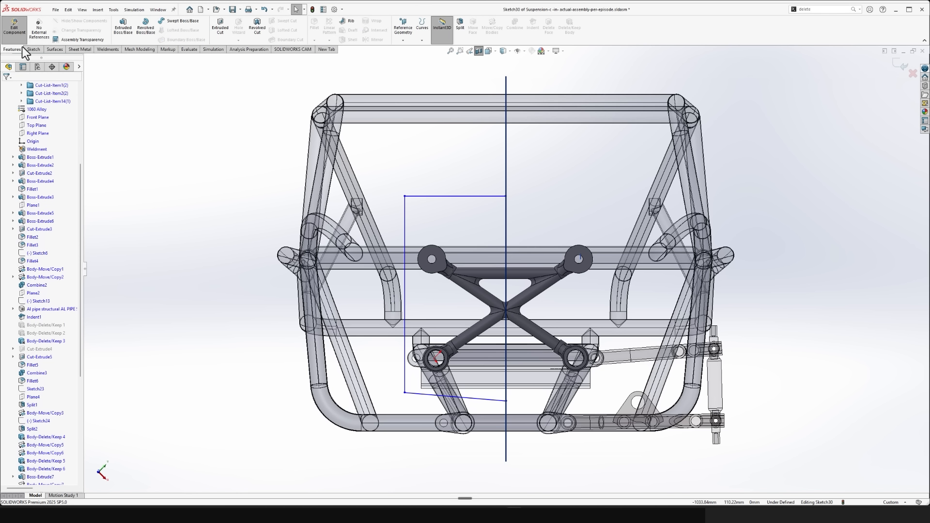
left_click(213, 27)
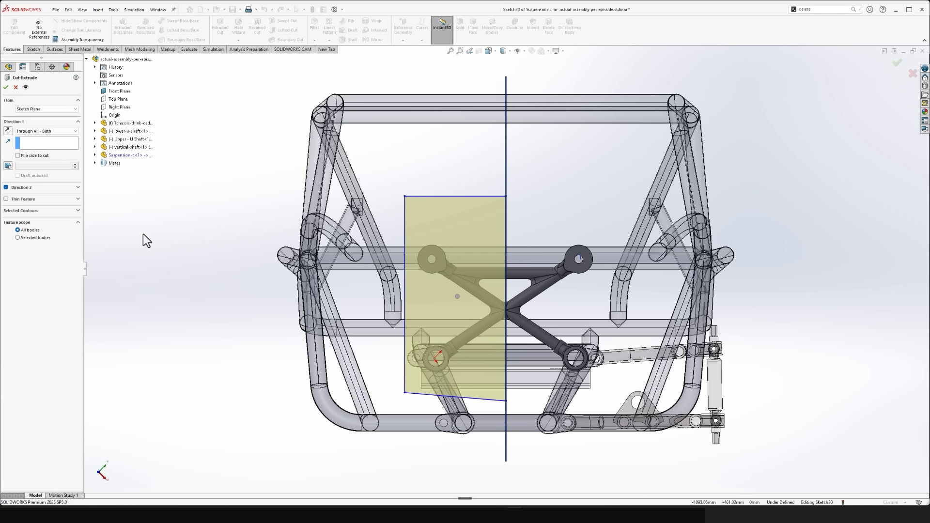
middle_click_drag(144, 234, 199, 218)
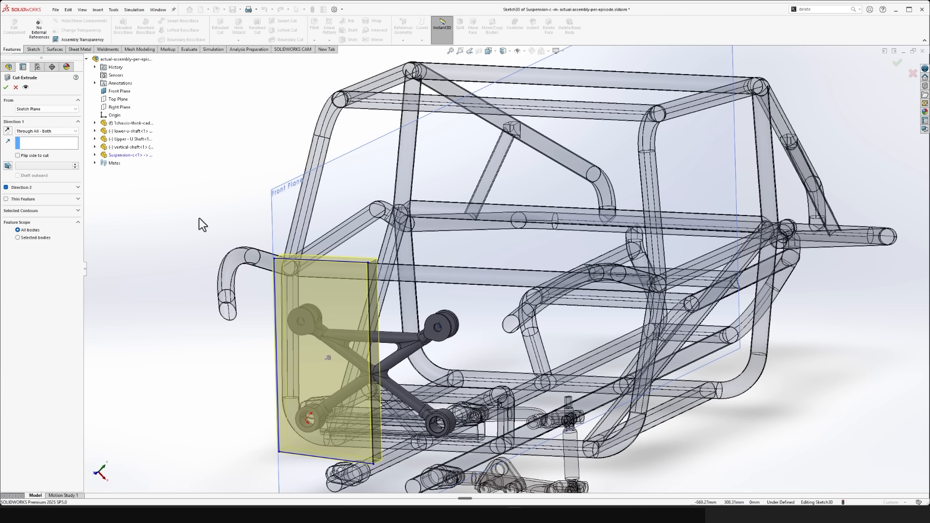
left_click(5, 87)
scroll(282, 326, "down", 5)
middle_click_drag(283, 326, 366, 374)
scroll(484, 330, "up", 8)
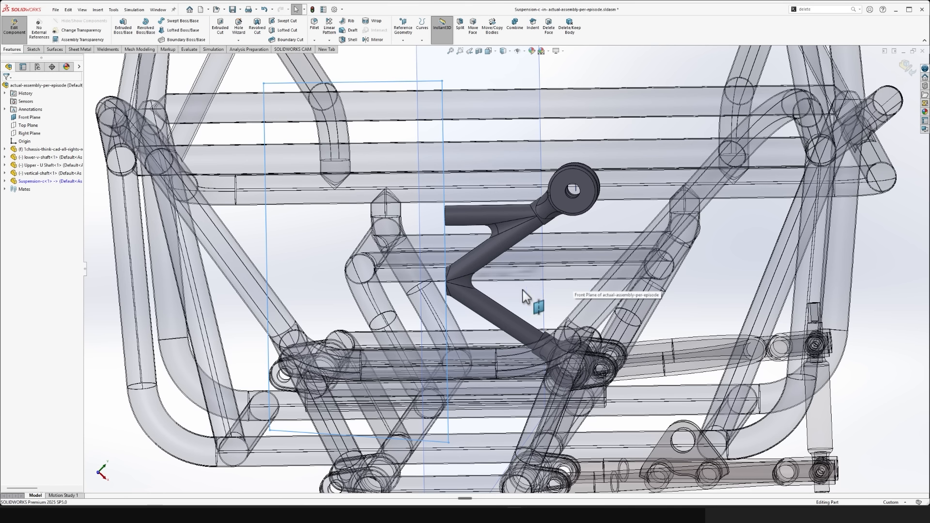
scroll(533, 256, "down", 3)
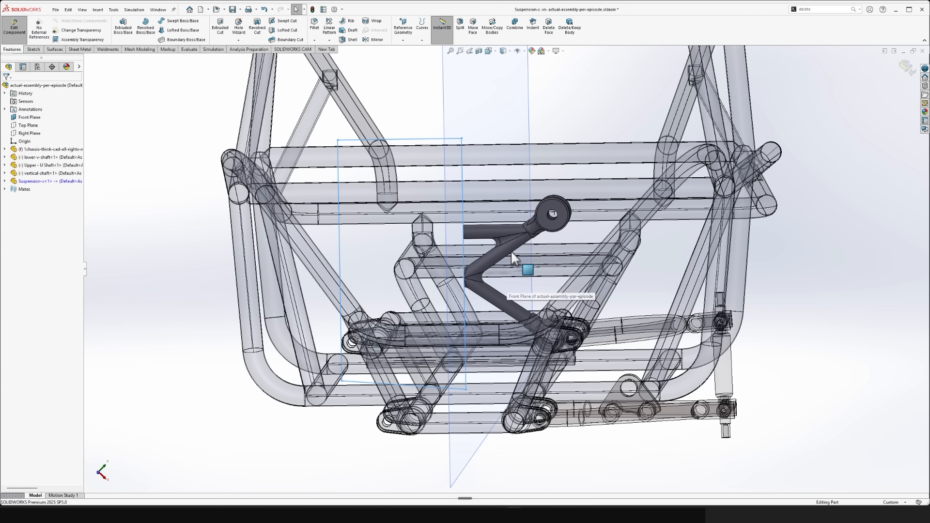
- Start a body mirror on the arm and select its fork end, its lower collar and the remaining tube frame half
scroll(492, 249, "up", 2)
middle_click_drag(493, 249, 520, 262)
scroll(519, 263, "down", 2)
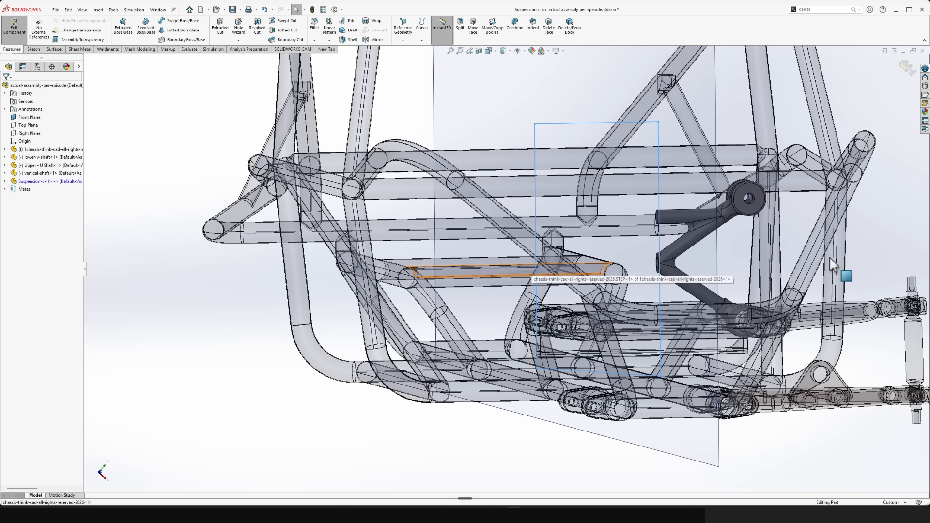
scroll(830, 258, "up", 3)
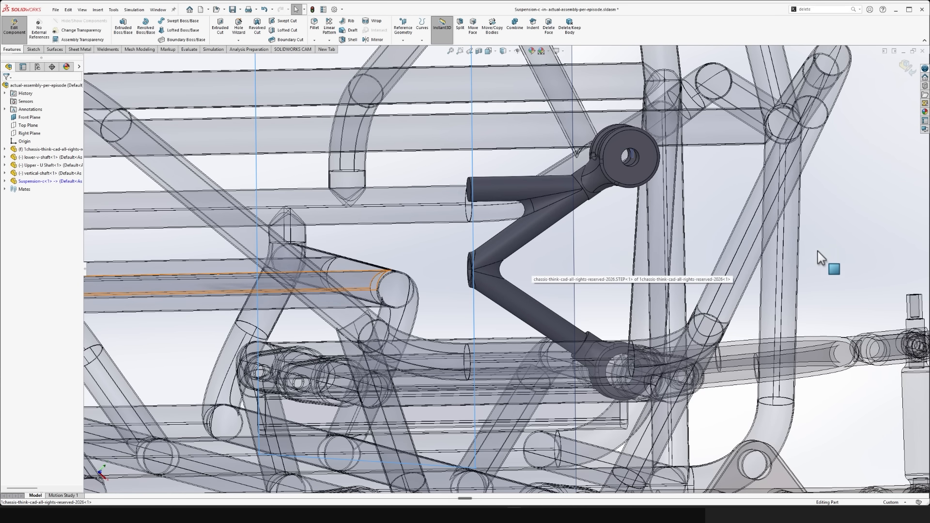
left_click(375, 41)
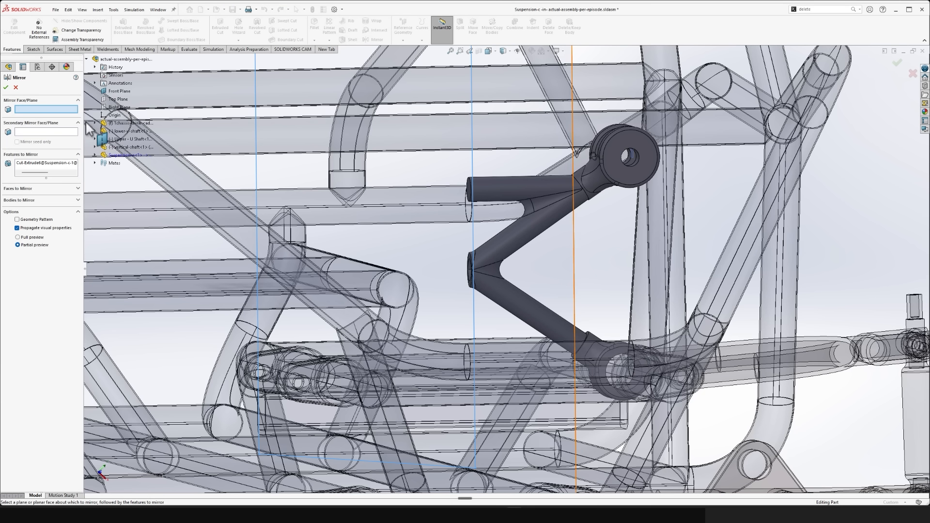
left_click(15, 200)
left_click(621, 169)
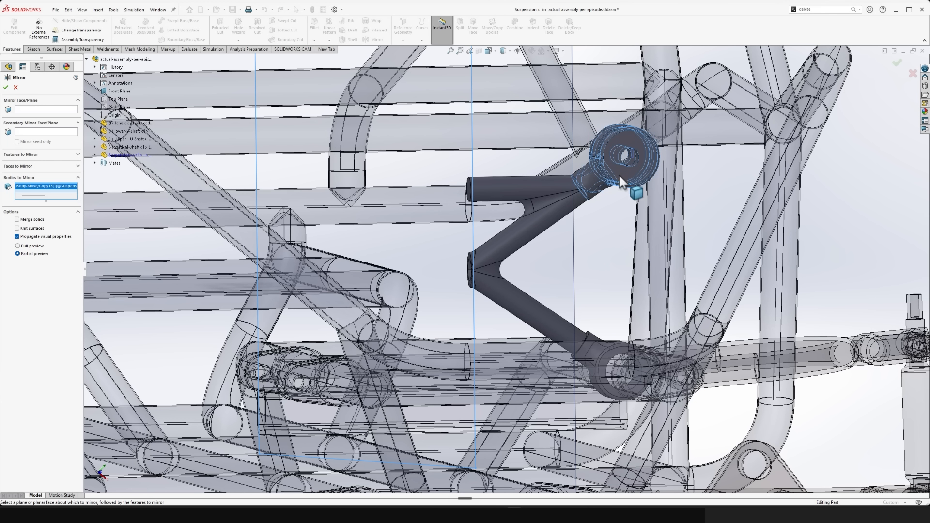
left_click(609, 352)
left_click(549, 324)
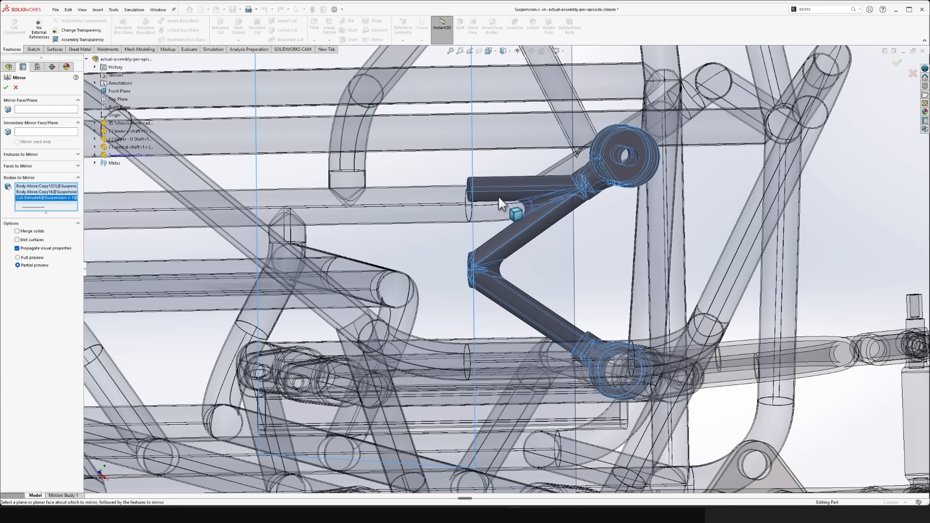
- Mirror the selected bodies about the cut end face of the upper tube, with Merge solids turned off
scroll(498, 196, "down", 5)
middle_click_drag(498, 196, 537, 199)
left_click(46, 109)
left_click(412, 197)
left_click(39, 232)
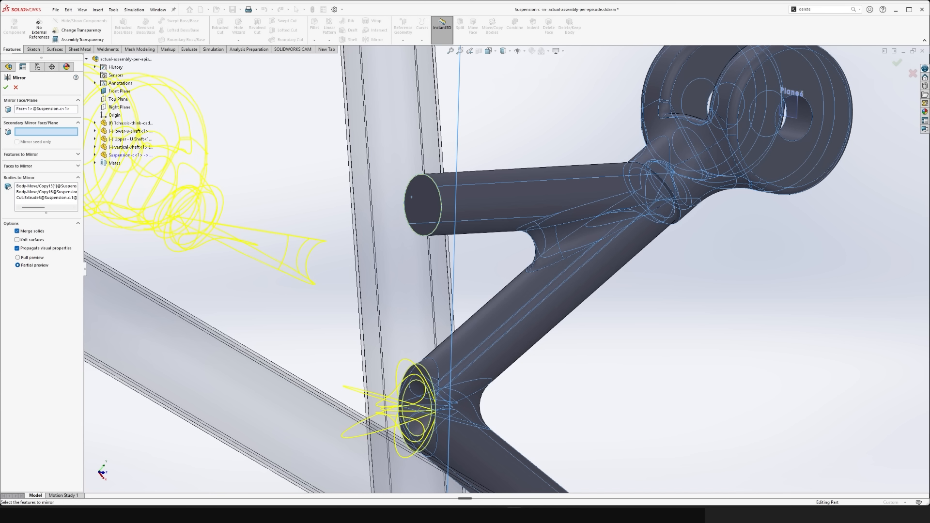
left_click(6, 88)
left_click(25, 230)
left_click(6, 88)
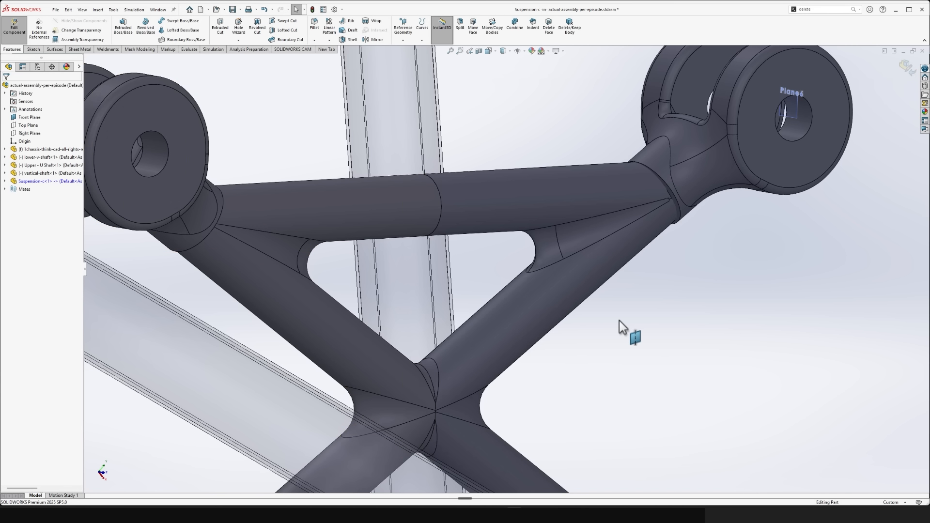
- Inspect the mirrored arm on the chassis and return from part editing to the assembly
scroll(593, 322, "up", 6)
middle_click_drag(538, 299, 471, 304)
scroll(405, 370, "down", 5)
scroll(302, 405, "down", 3)
scroll(394, 271, "up", 5)
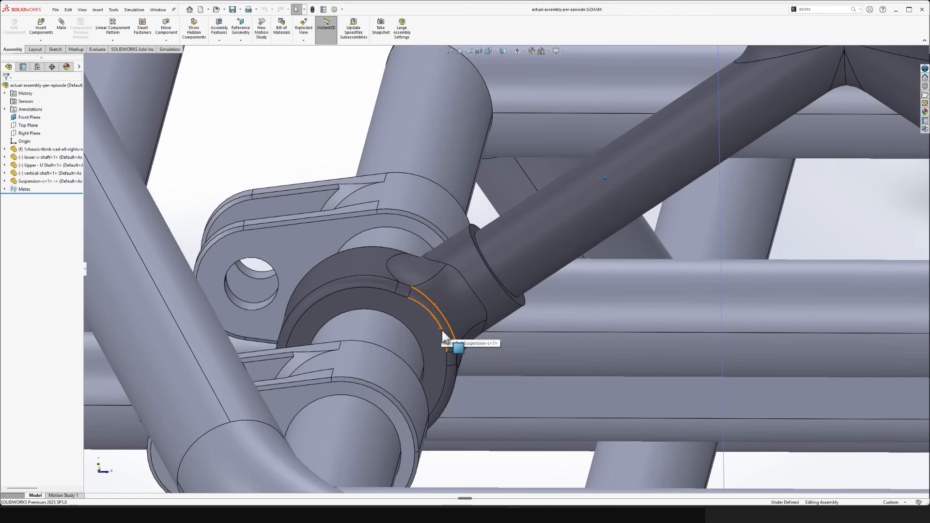
scroll(441, 329, "down", 3)
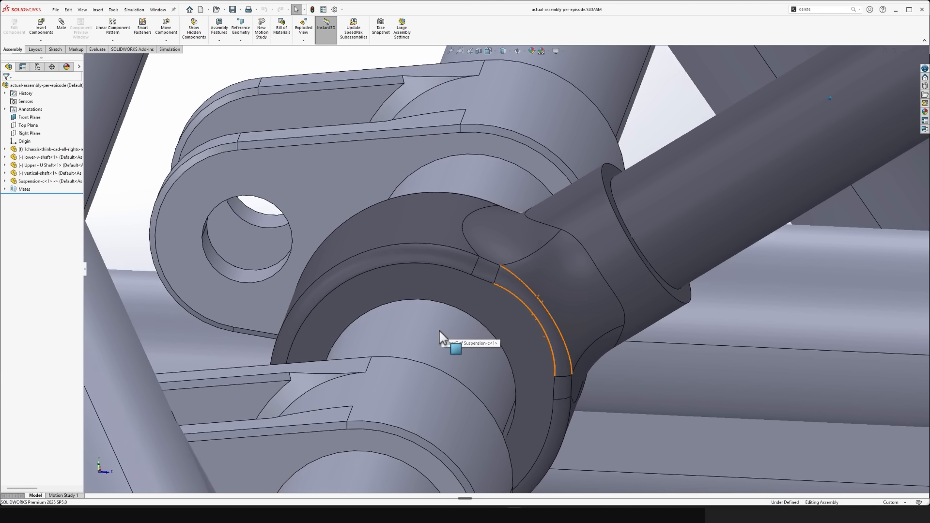
scroll(445, 287, "up", 3)
- Section the assembly at the flat face of the arm's lower collar and inspect how the collars fit around the chassis tubes
left_click(479, 51)
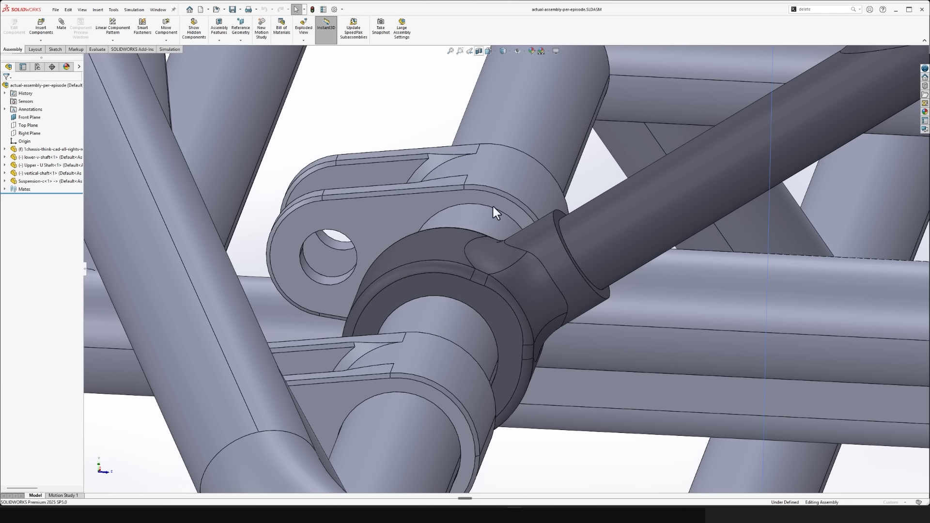
left_click(475, 293)
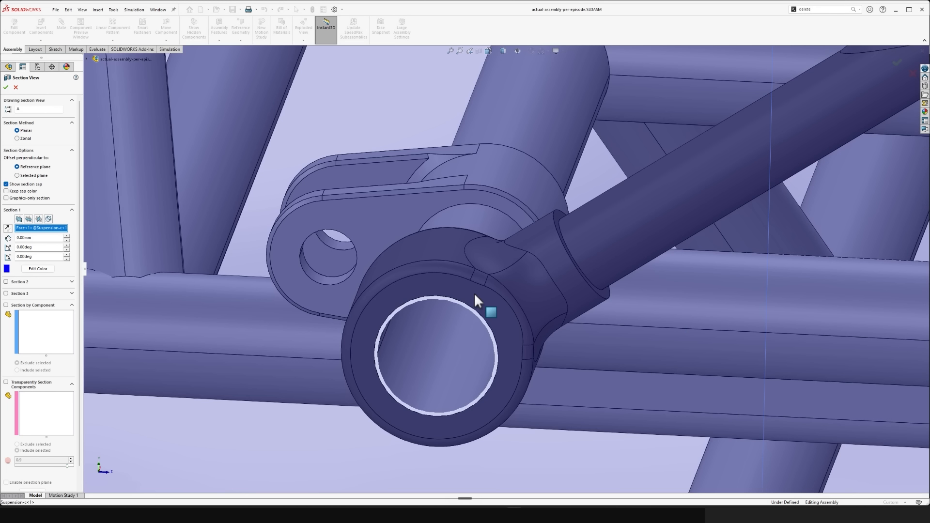
scroll(472, 310, "up", 4)
scroll(553, 257, "down", 4)
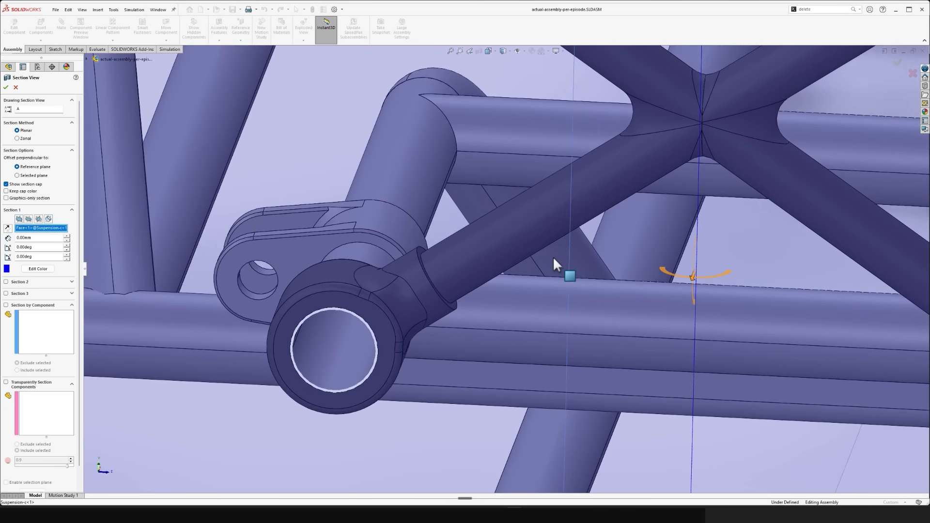
middle_click_drag(533, 259, 430, 304)
scroll(458, 290, "down", 2)
scroll(458, 289, "down", 2)
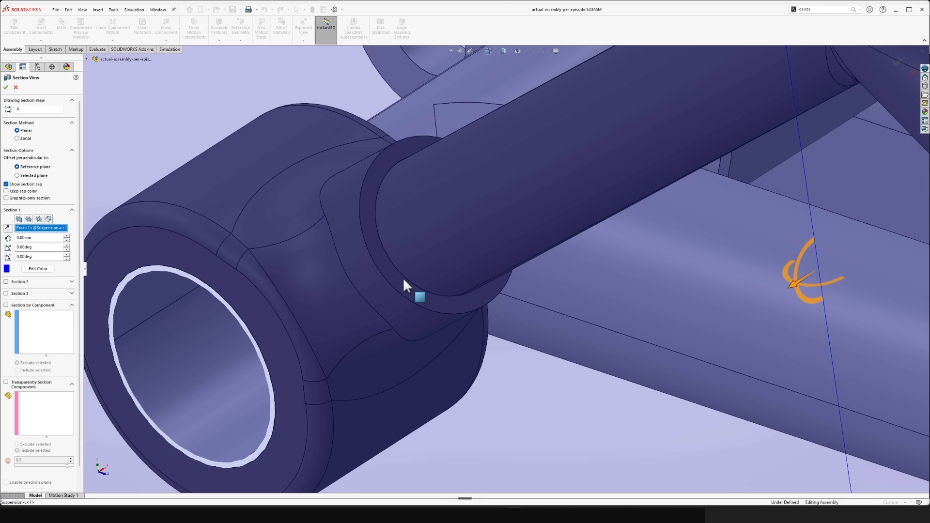
scroll(363, 274, "up", 1)
left_click(5, 87)
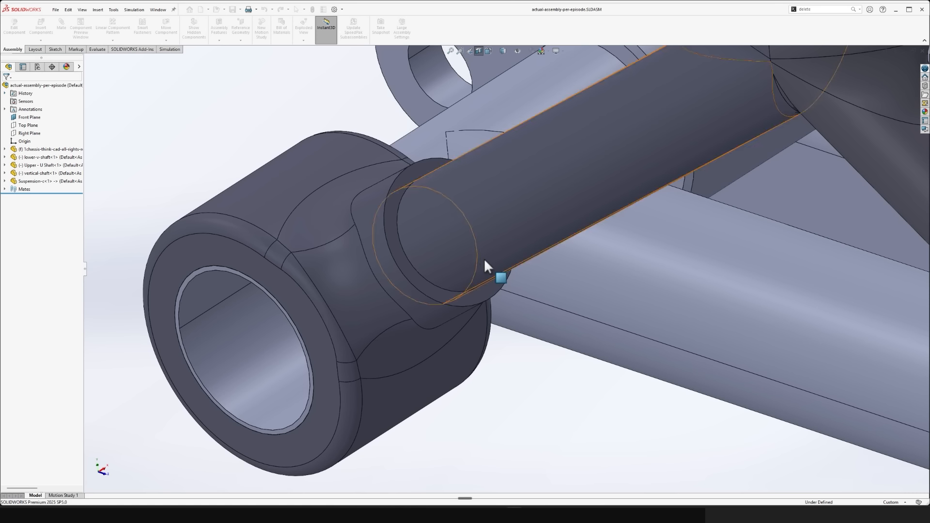
scroll(467, 276, "up", 5)
scroll(487, 288, "up", 8)
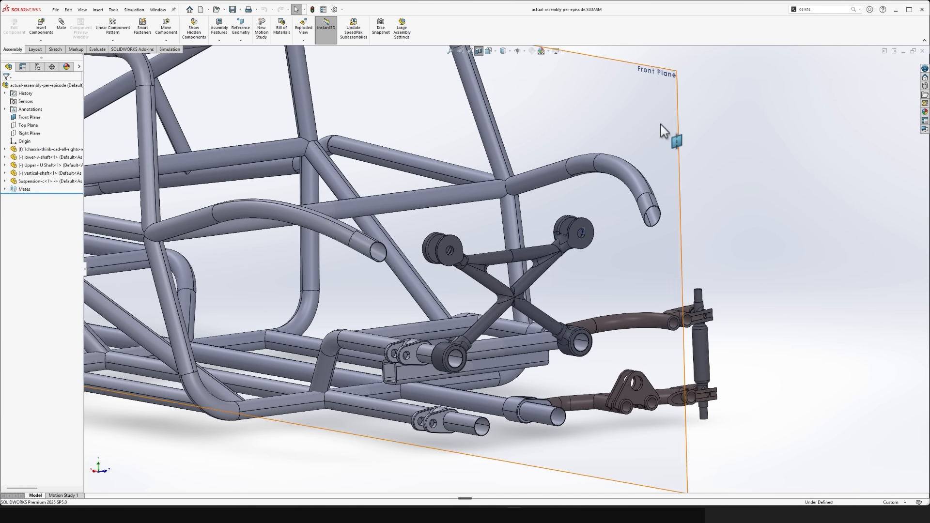
- Hide the assembly's Front Plane
left_click(665, 121)
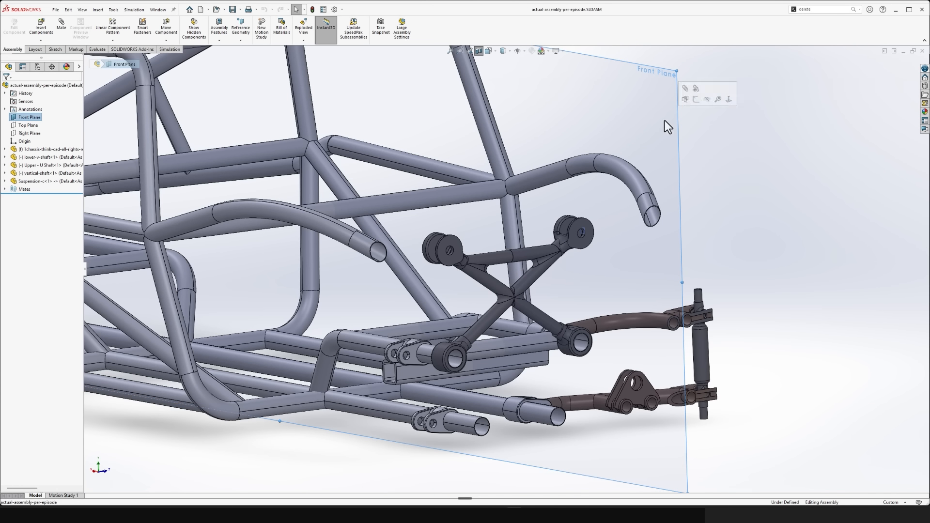
left_click(708, 157)
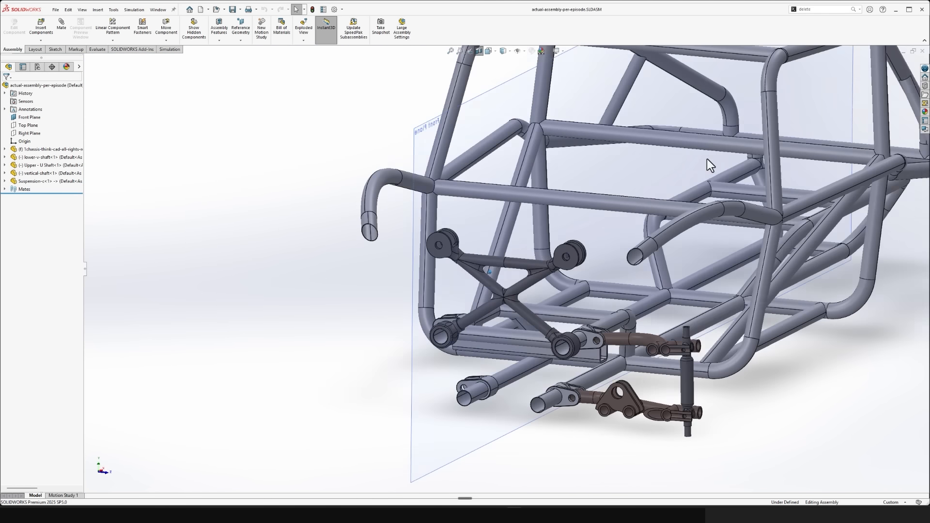
left_click(401, 101)
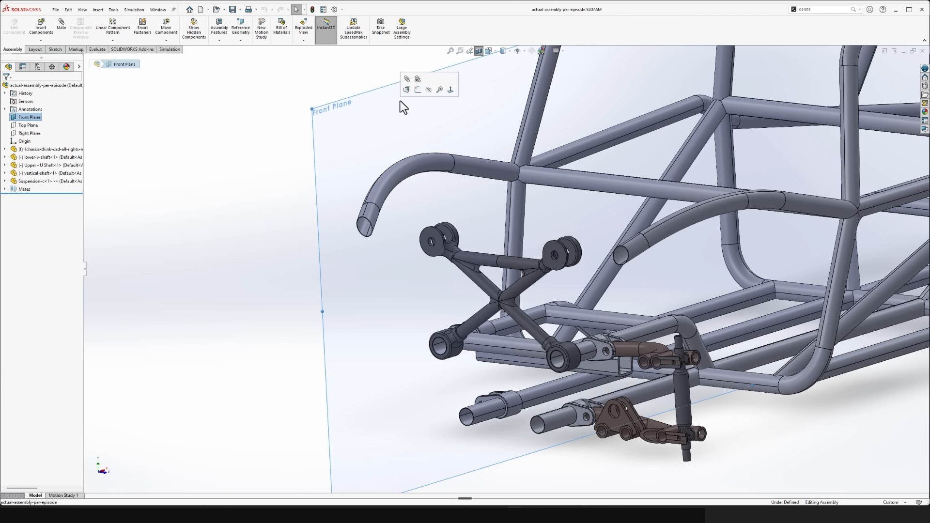
left_click(429, 90)
- Open the Suspension-c arm in its own window and view its mirrored bodies from several sides
scroll(508, 272, "down", 6)
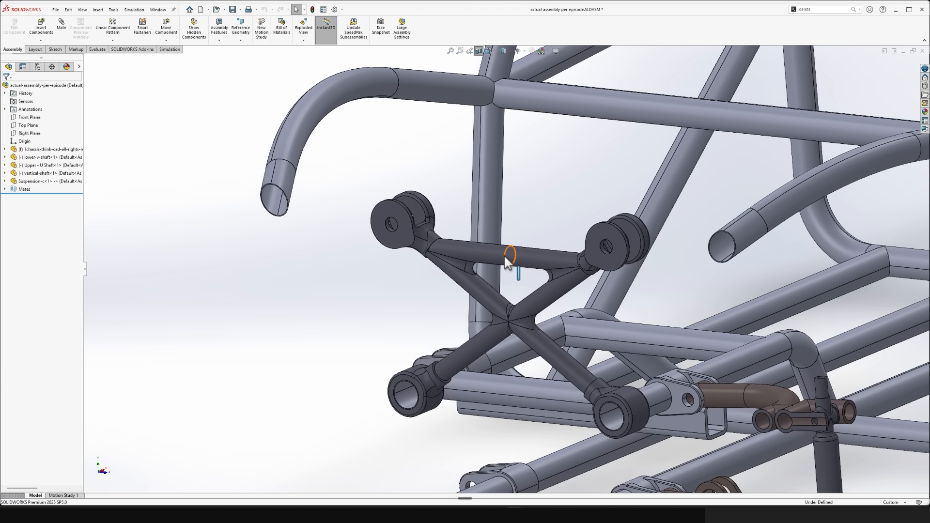
left_click(522, 257)
left_click(547, 210)
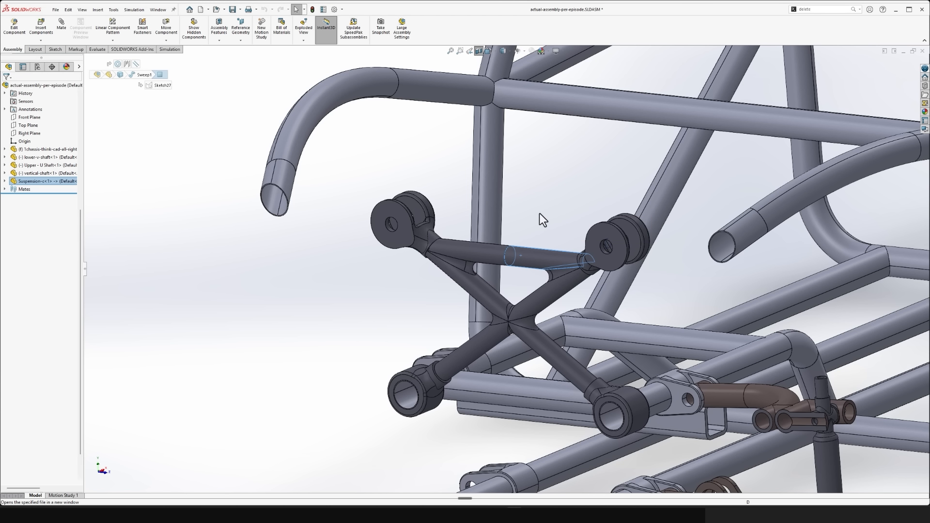
scroll(543, 282, "up", 4)
middle_click_drag(543, 327, 584, 150)
left_click(572, 181)
left_click(732, 264)
middle_click_drag(732, 264, 597, 246)
scroll(598, 245, "down", 2)
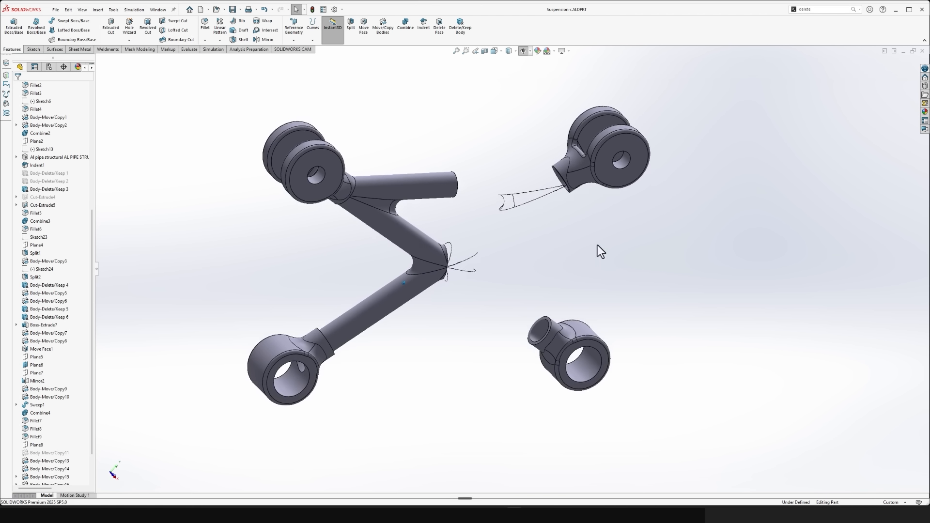
- Combine the two tube frame halves into one body with the Add operation, and save the part
left_click(407, 30)
left_click(500, 191)
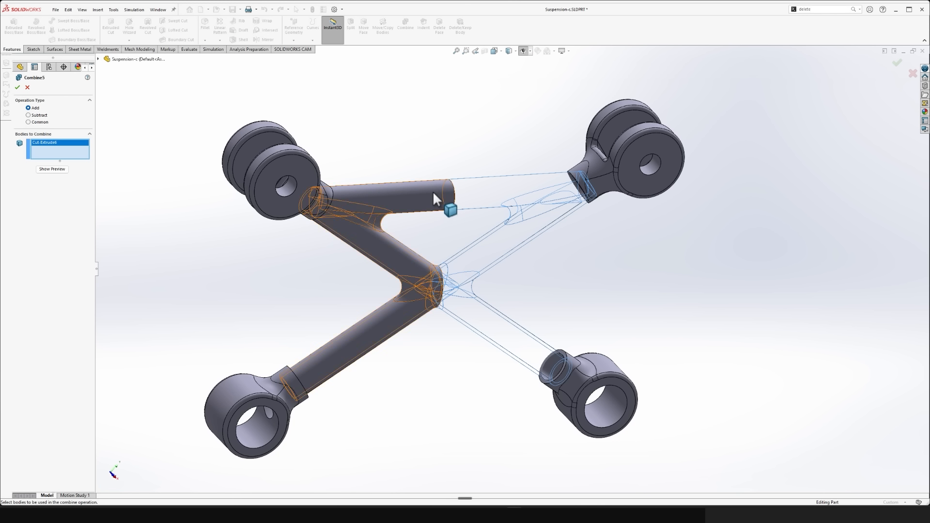
left_click(432, 193)
right_click(432, 193)
middle_click_drag(470, 145, 586, 275)
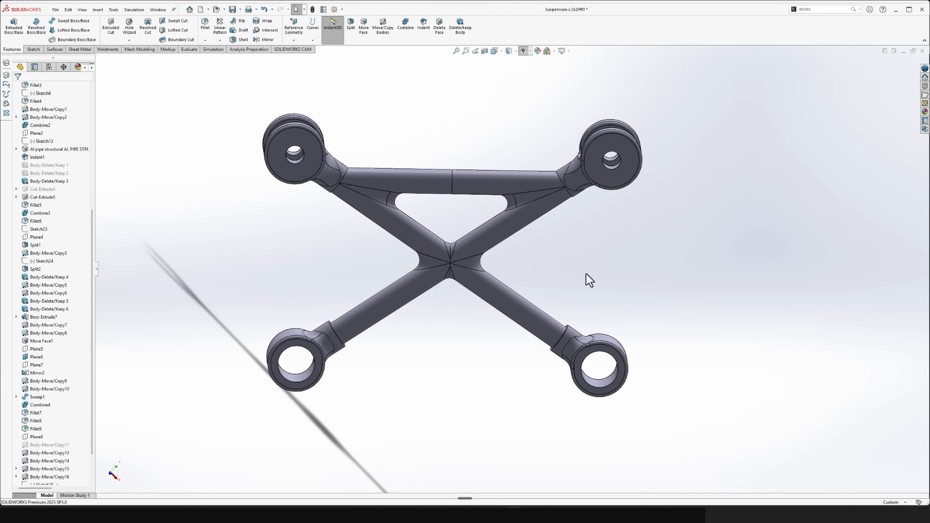
key("ctrl+s")
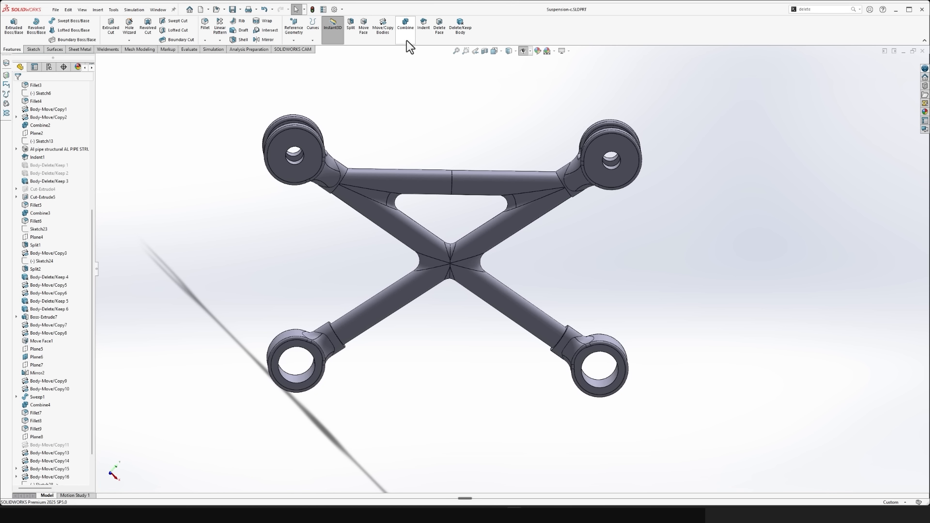
type("scombi")
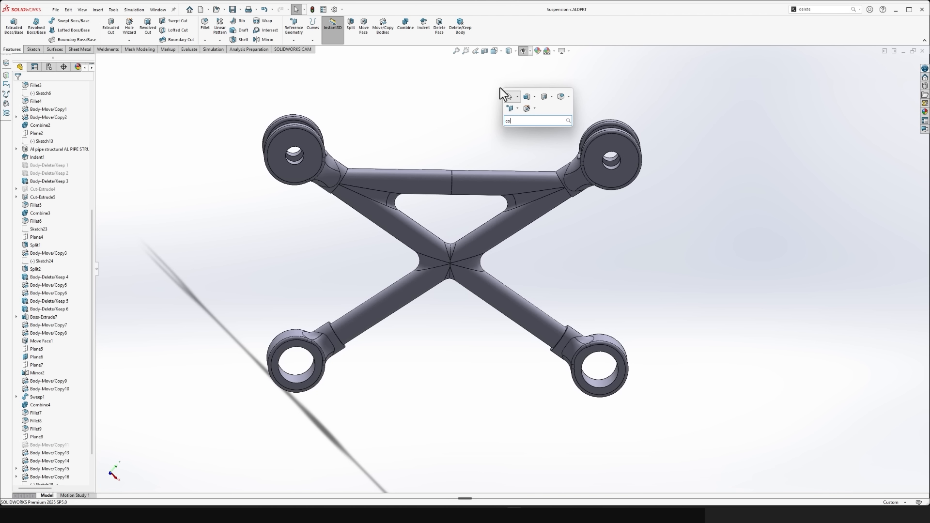
type("ne")
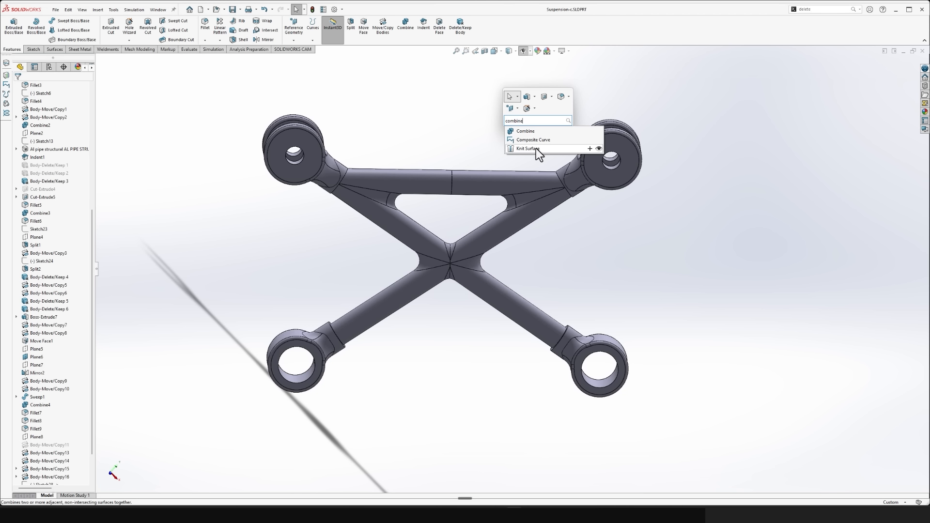
left_click(528, 131)
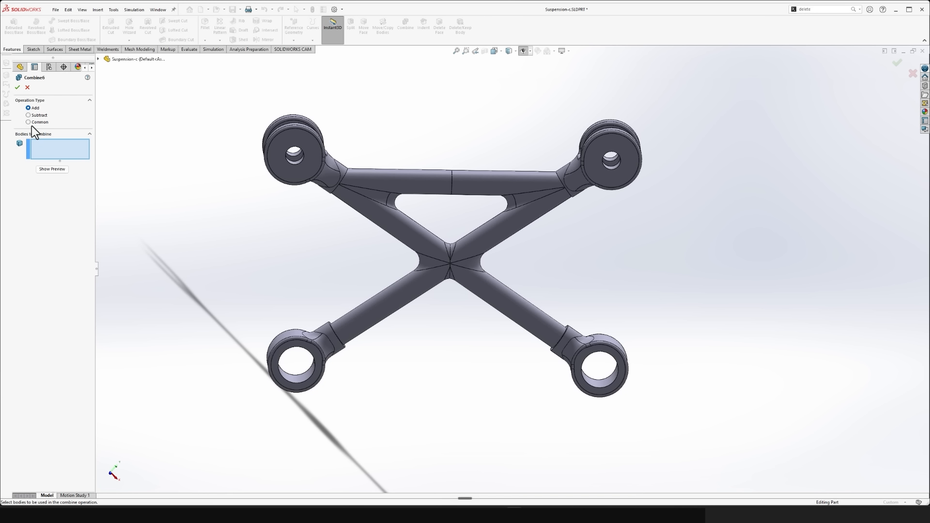
scroll(437, 335, "down", 8)
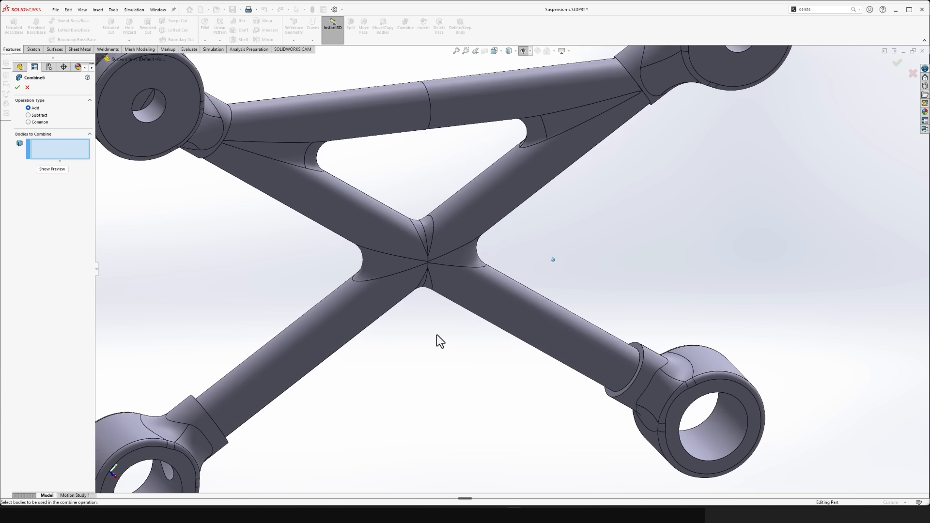
scroll(434, 344, "up", 8)
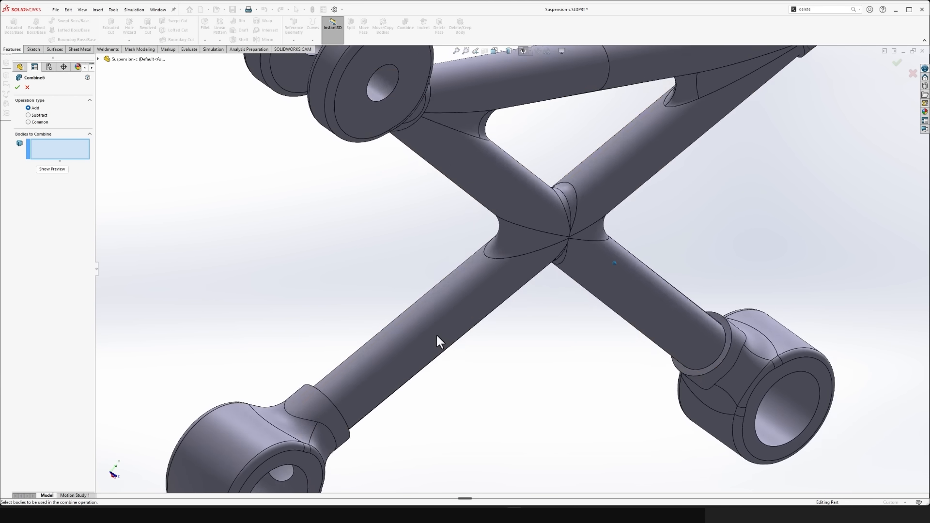
left_click(24, 87)
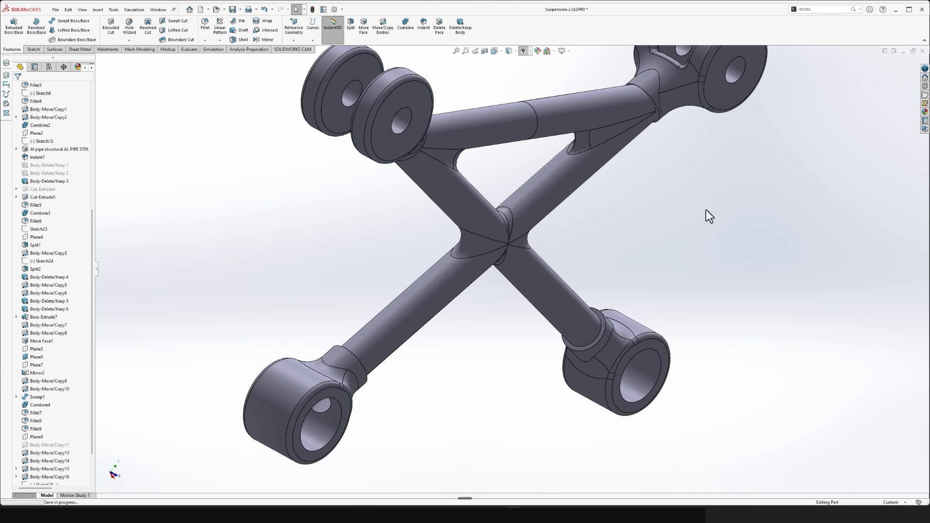
- Return to the assembly, turn off its section view and save it
key("ctrl+s")
key("ctrl+Tab")
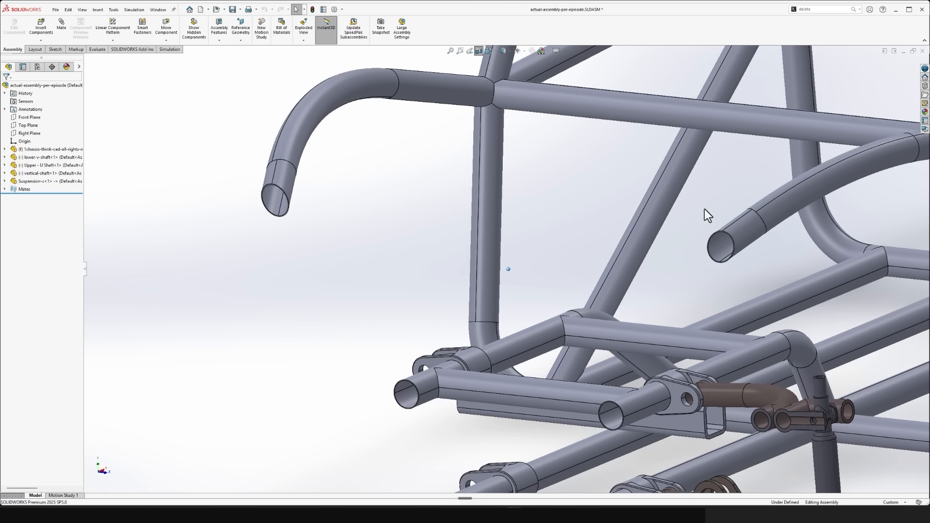
left_click(479, 51)
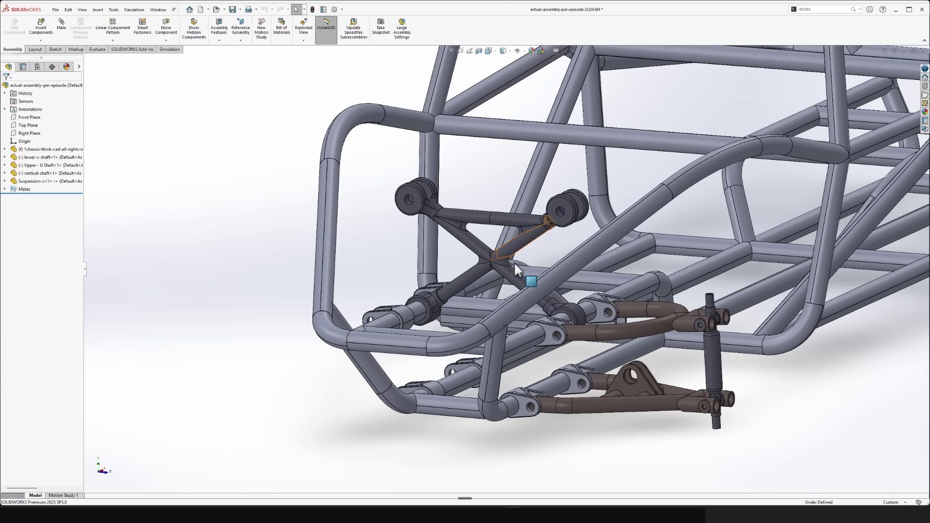
key("ctrl+s")
left_click_drag(454, 291, 435, 279)
left_click(286, 409)
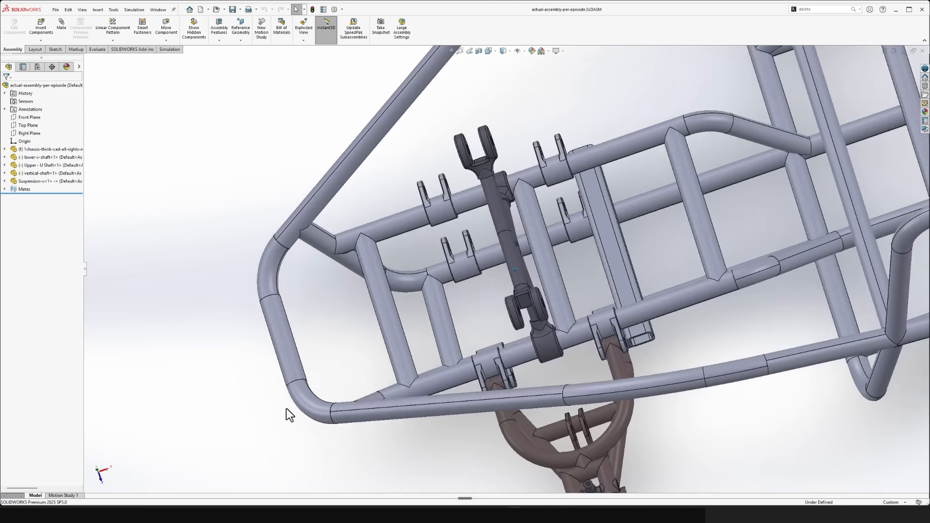
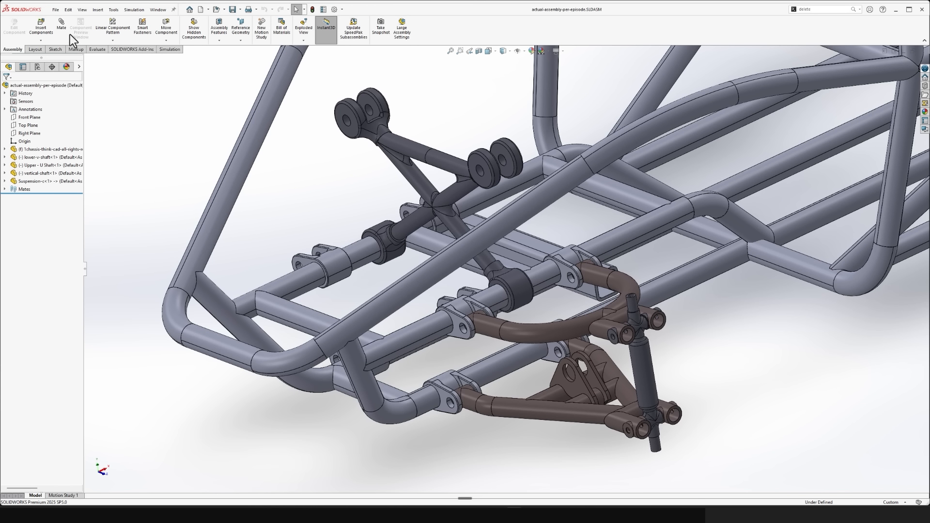
- Insert the Suspension Dynamic assembly from the Dune Buggy folder beside the front of the chassis and hide the reference planes
left_click(40, 28)
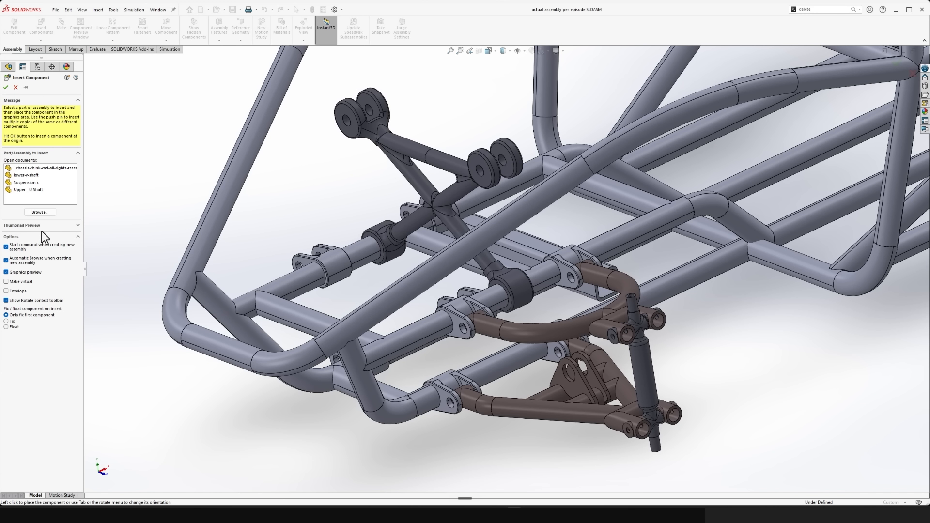
left_click(40, 213)
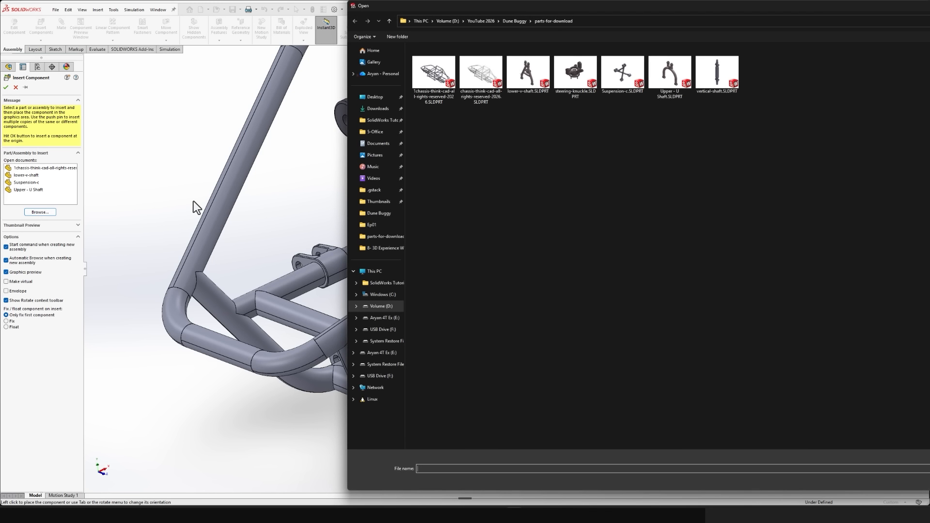
left_click(515, 21)
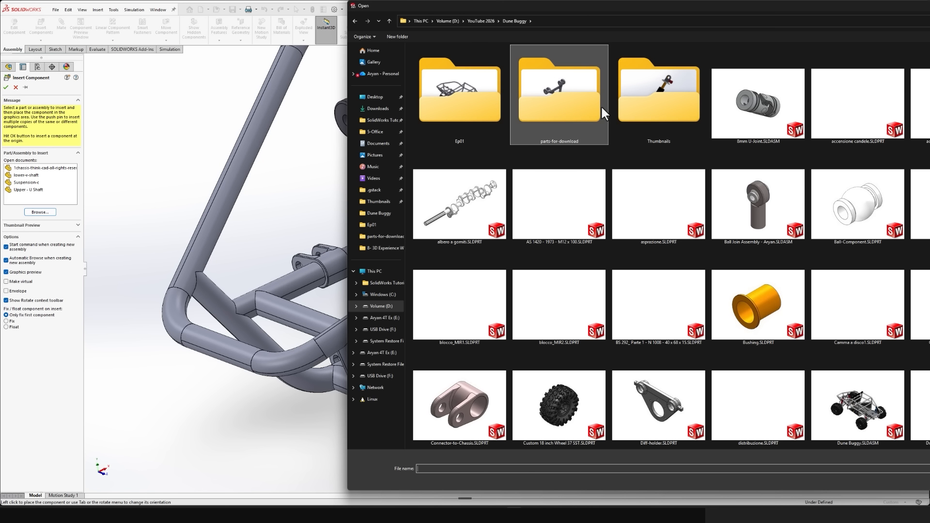
scroll(659, 167, "down", 10)
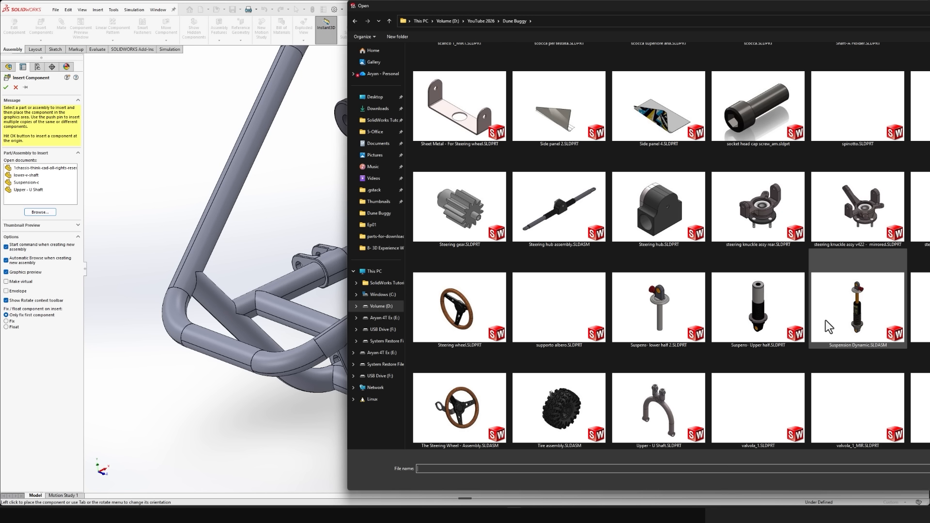
double_click(851, 306)
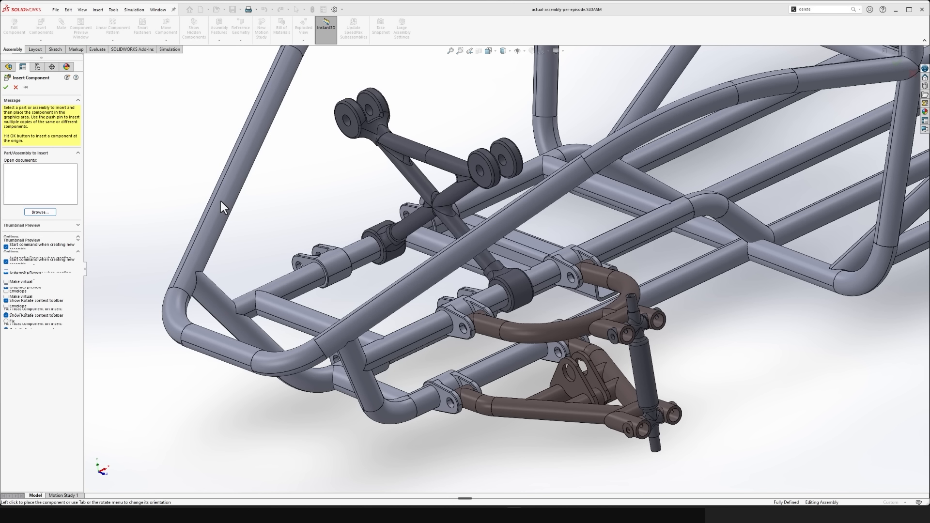
scroll(222, 210, "up", 3)
left_click(262, 243)
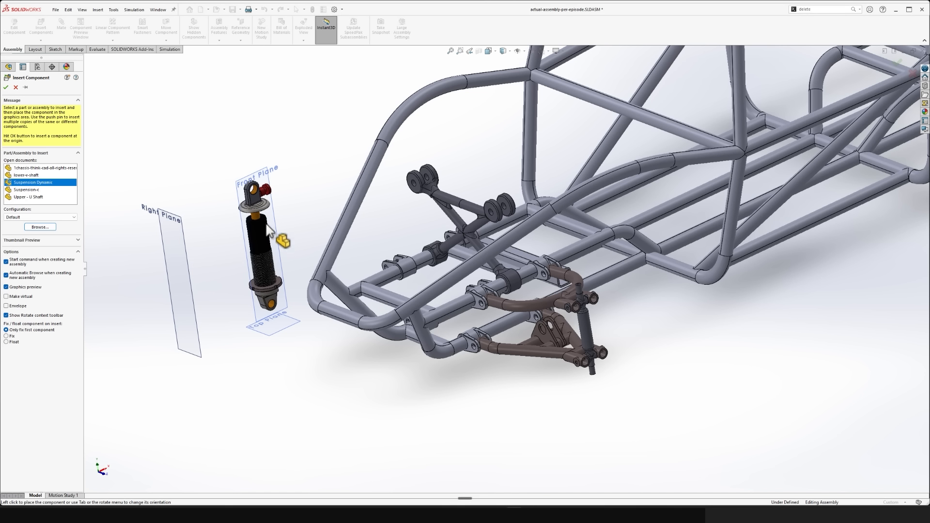
left_click(518, 51)
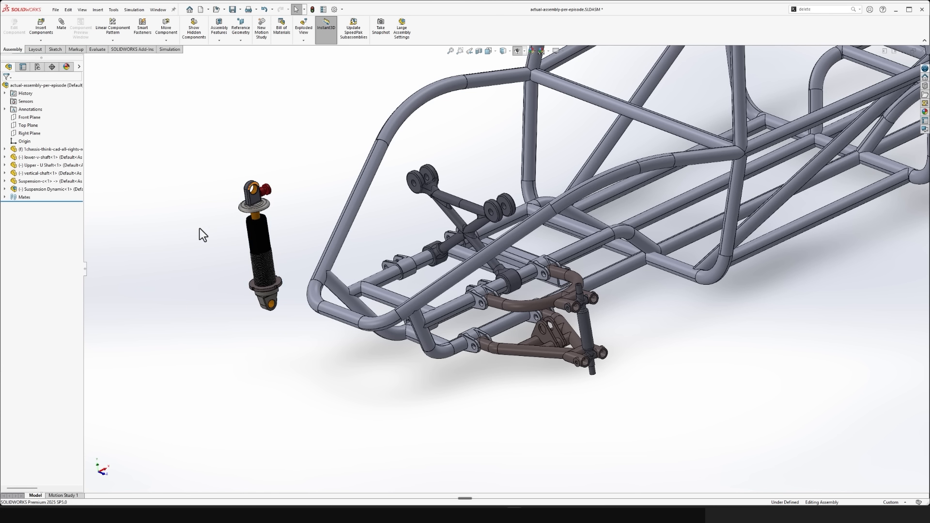
- Move the Suspension Dynamic subassembly clear of the chassis and rotate it to a slant with its lower end towards the frame
left_click_drag(266, 256, 235, 256)
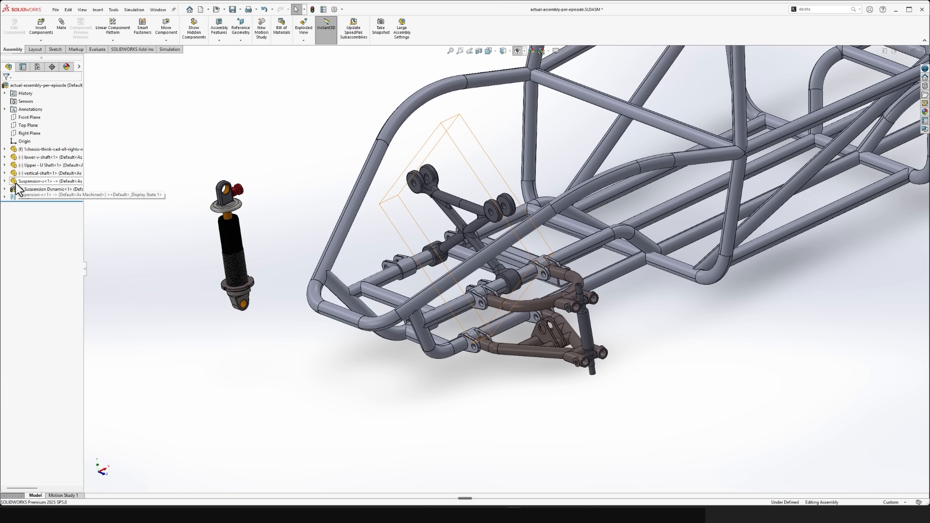
middle_click_drag(150, 270, 224, 251)
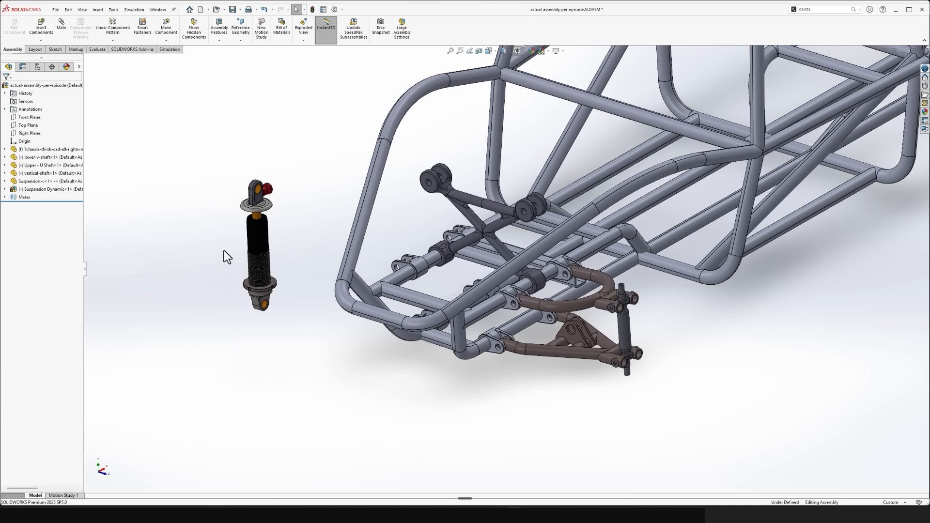
right_click_drag(256, 251, 215, 472)
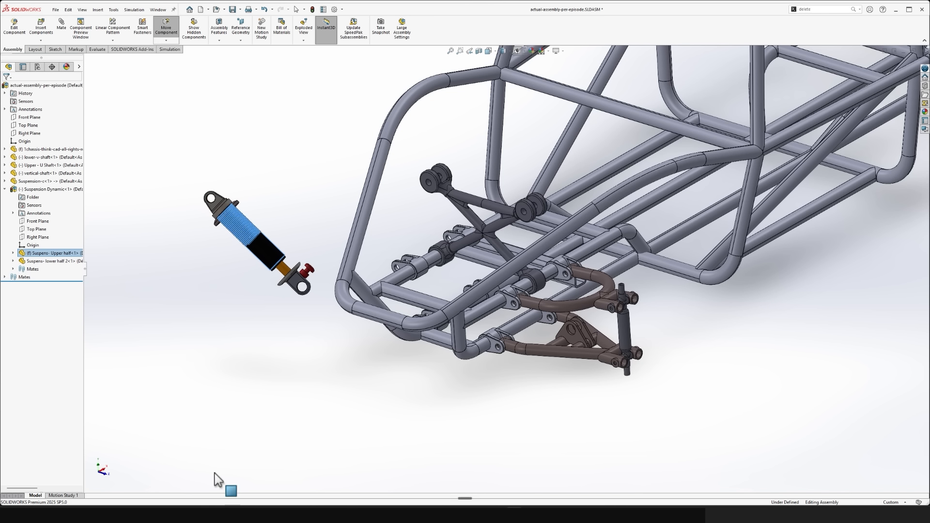
scroll(283, 167, "up", 3)
middle_click_drag(131, 271, 235, 250)
key("ctrl+2")
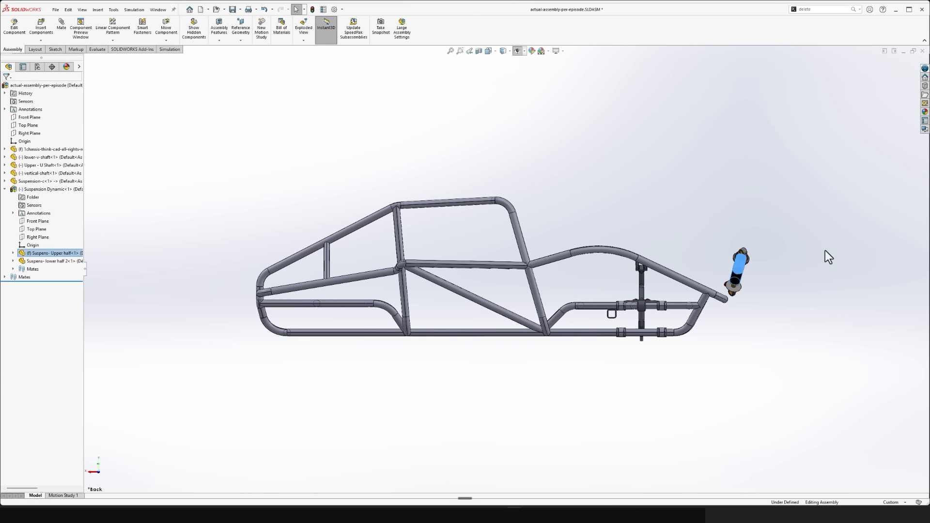
left_click(775, 228)
middle_click_drag(774, 227, 445, 349)
scroll(386, 365, "down", 5)
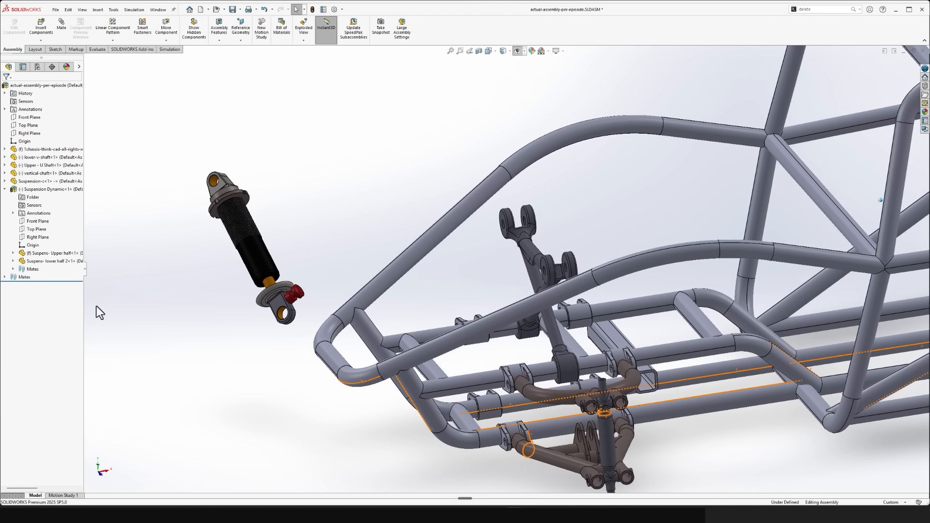
- Examine the Suspension Dynamic subassembly and its upper and lower halves by highlighting each component
left_click(28, 189)
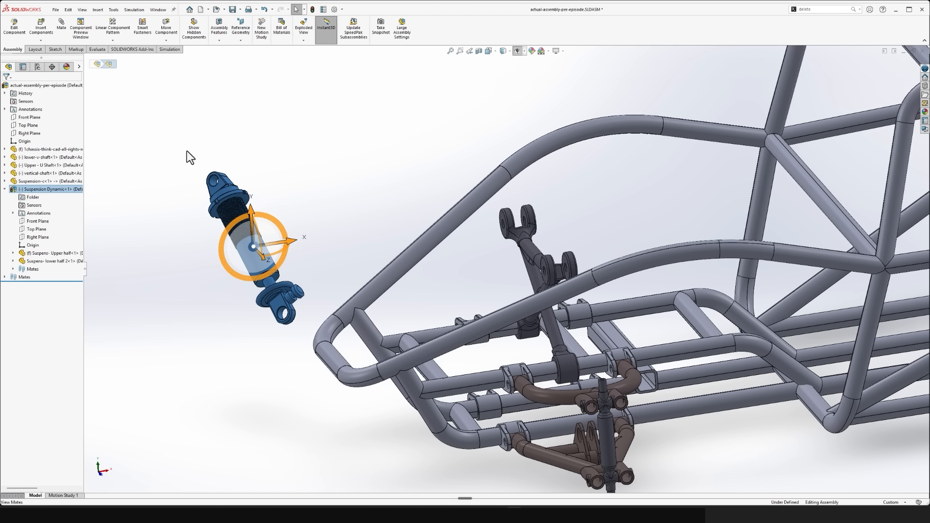
left_click(43, 262)
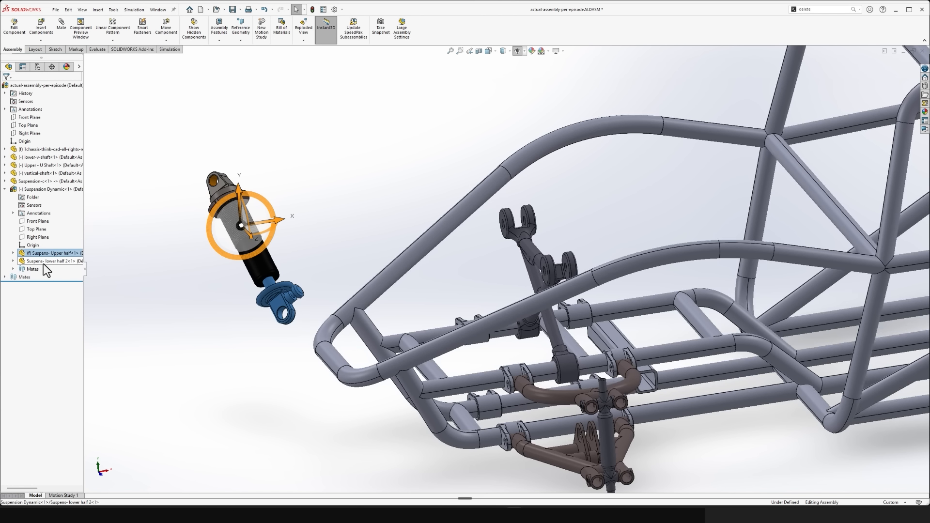
left_click(35, 256)
left_click(187, 341)
middle_click_drag(301, 309, 285, 313)
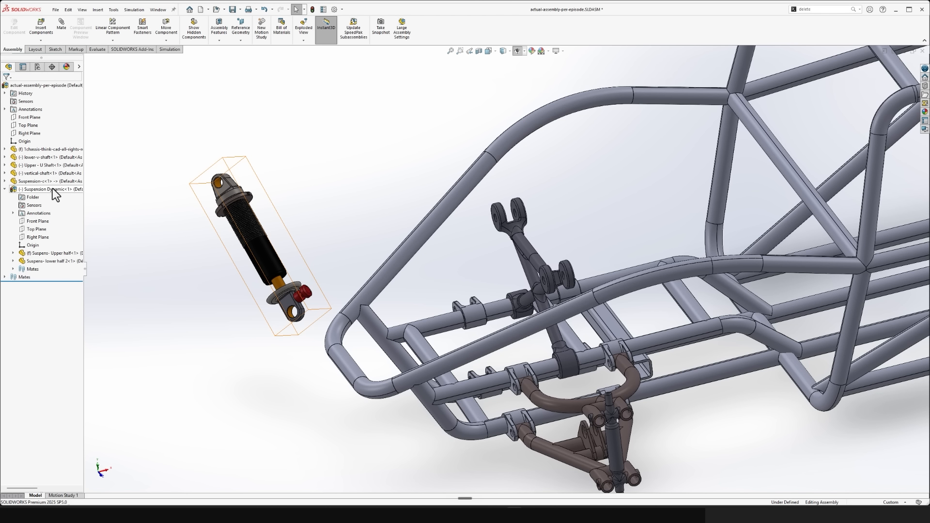
- Check the Suspension Dynamic subassembly's rigid solve setting and test moving its lower half
right_click(54, 191)
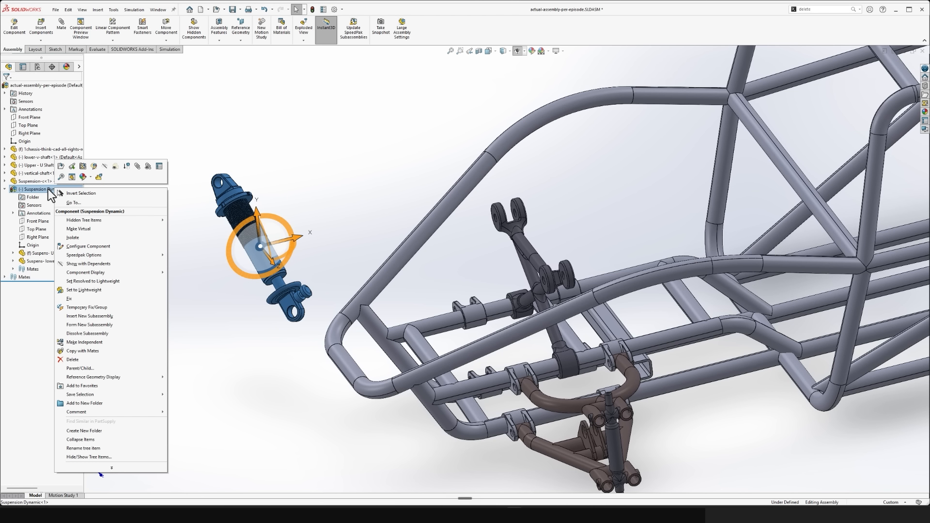
left_click(158, 166)
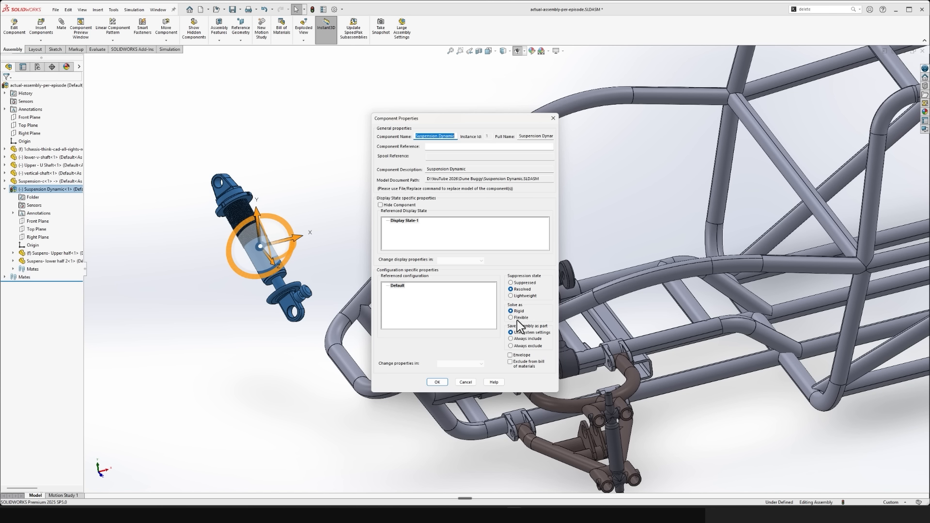
left_click(439, 382)
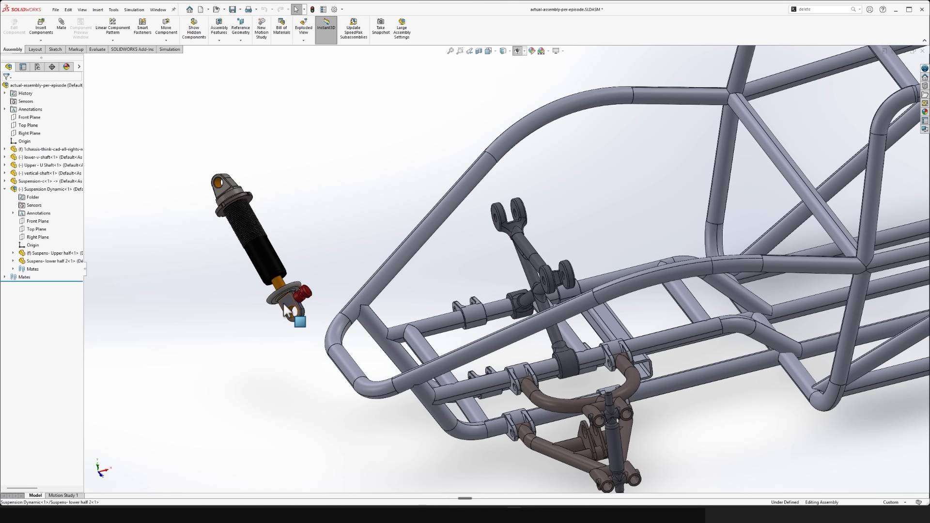
left_click_drag(283, 305, 316, 456)
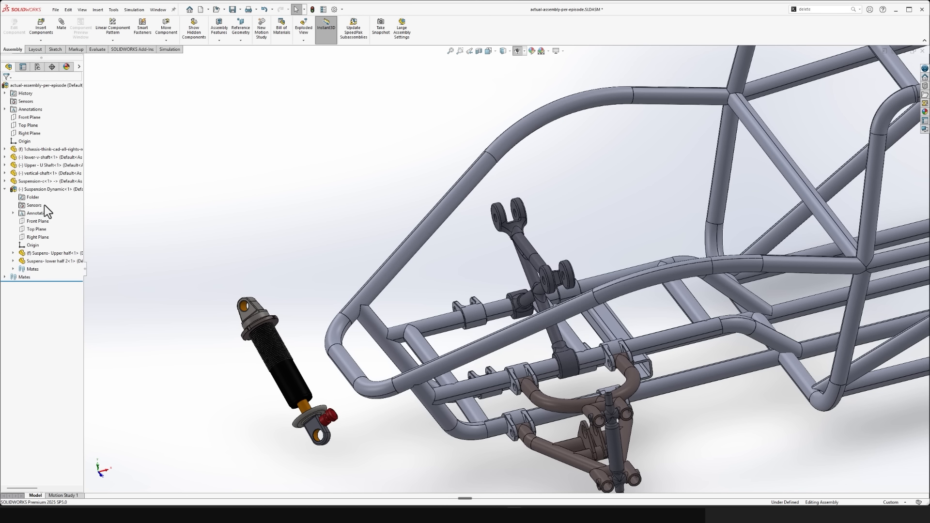
- Set the Suspension Dynamic subassembly to solve as Flexible and pull its lower half outward
right_click(41, 191)
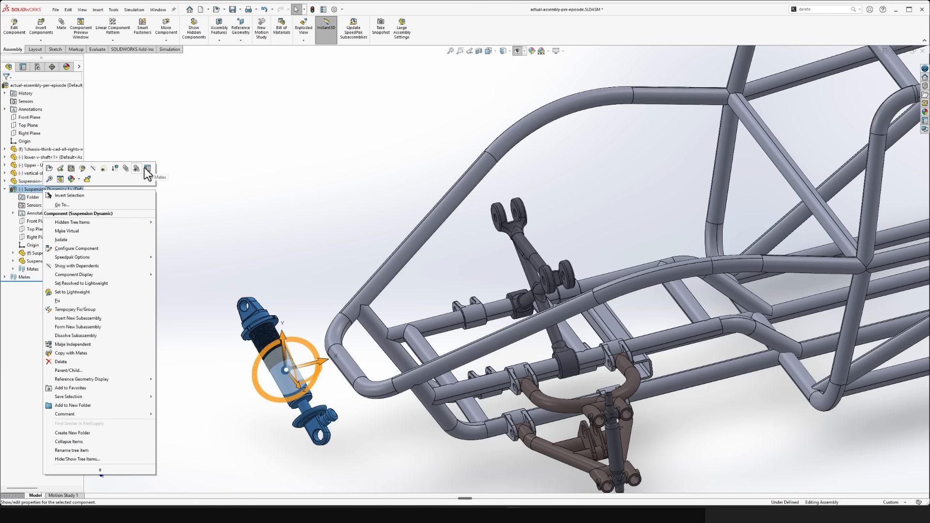
left_click(146, 169)
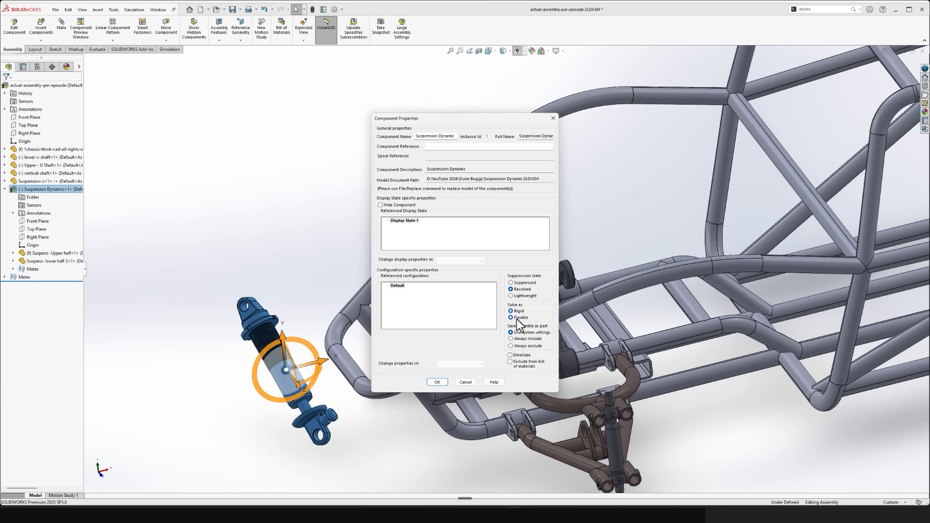
left_click(438, 382)
left_click(333, 395)
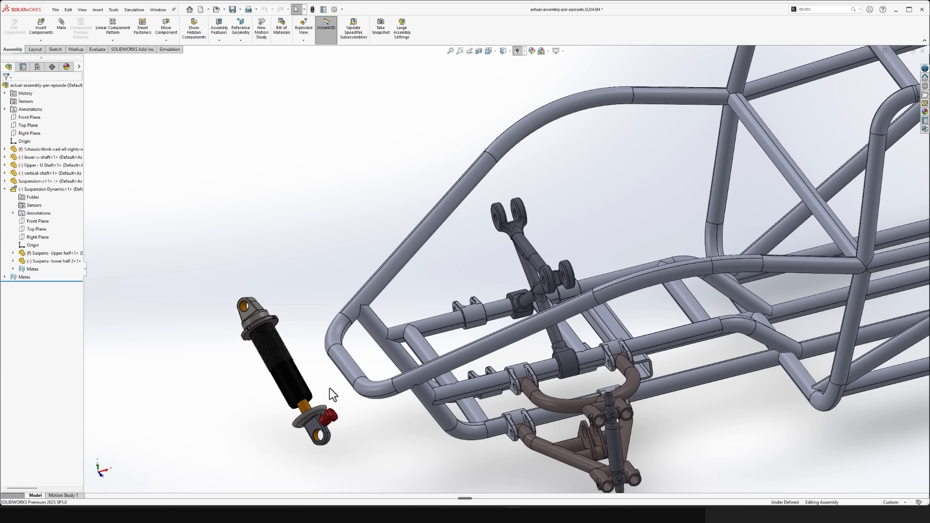
mouse_move(314, 427)
left_mouse_down()
mouse_move(350, 477)
mouse_move(328, 433)
left_mouse_up()
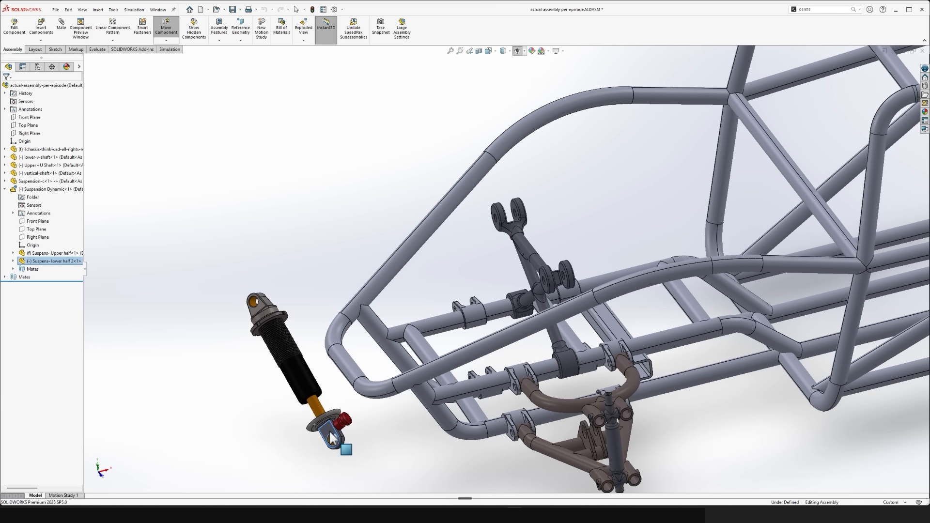
left_click(182, 405)
middle_click_drag(182, 406, 330, 426)
scroll(379, 448, "down", 2)
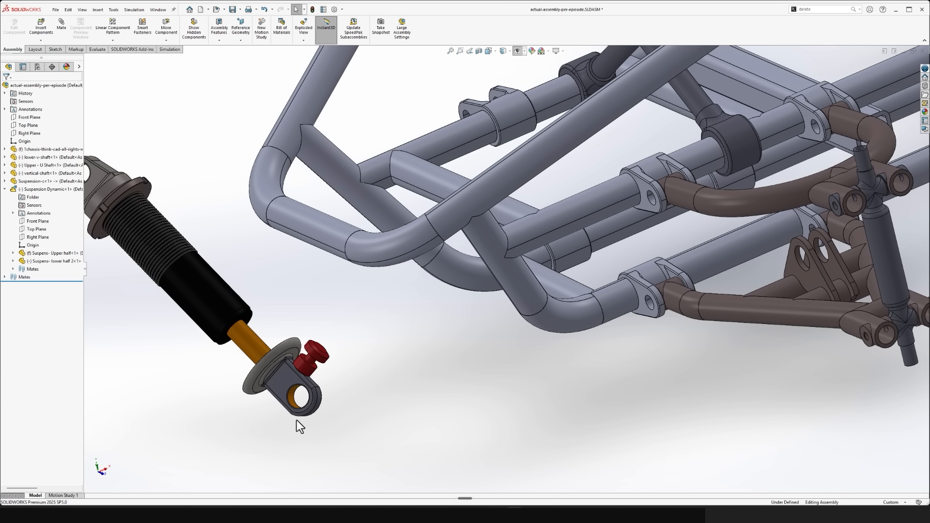
- Set the Suspension Dynamic subassembly back to solve as Rigid
left_click(37, 190)
left_click(78, 169)
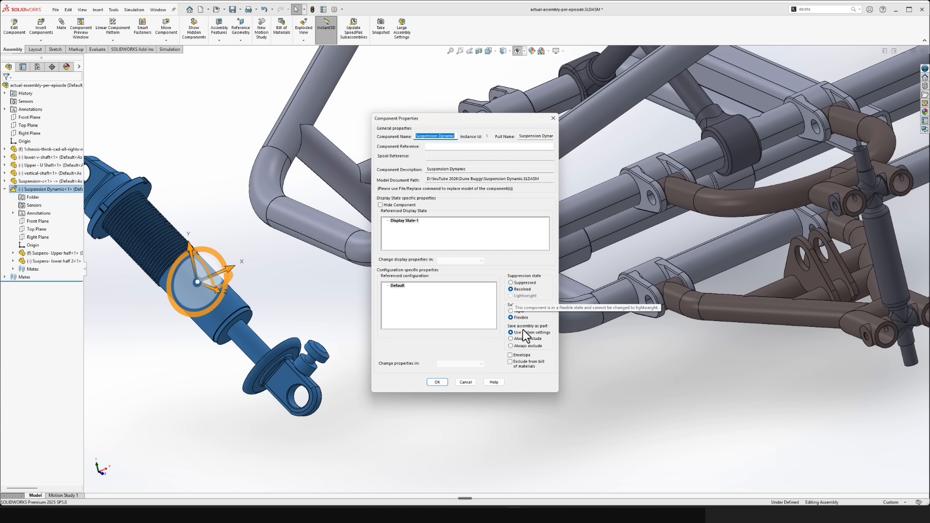
left_click(439, 384)
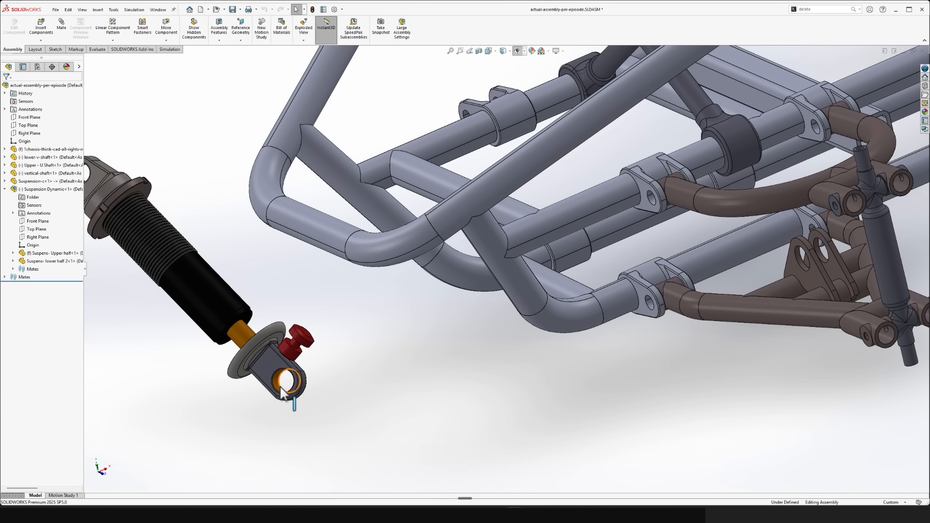
- Add a concentric mate between the shock's lower eye hole and the bracket hole on the lower V-shaft
left_click(297, 394)
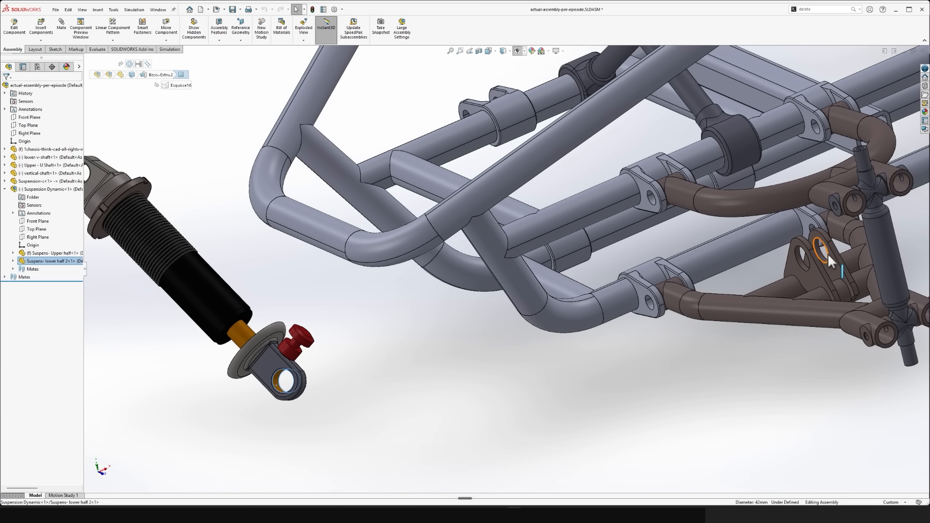
scroll(828, 257, "down", 3)
left_click(722, 267, "ctrl")
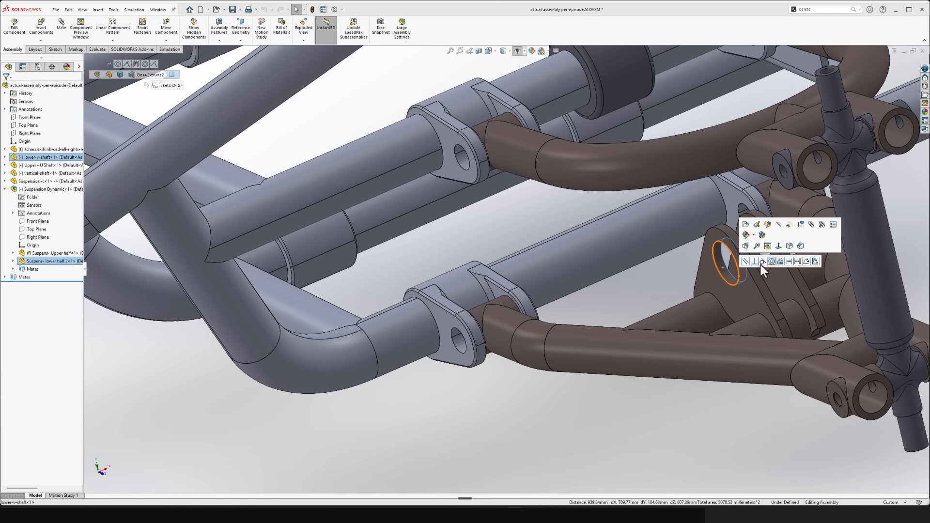
left_click(772, 261)
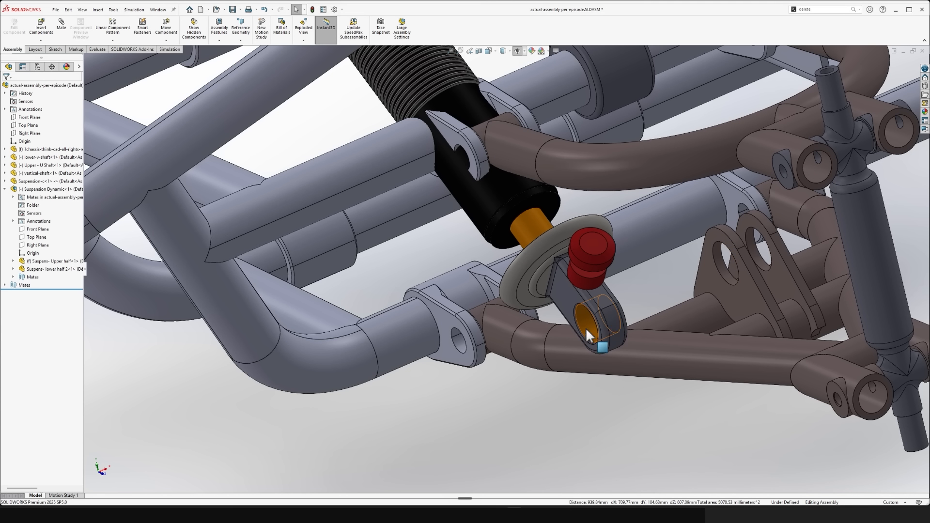
- Add a coincident mate between the side face of the shock's lower eye and the lower V-shaft's bracket plate
left_click(571, 295)
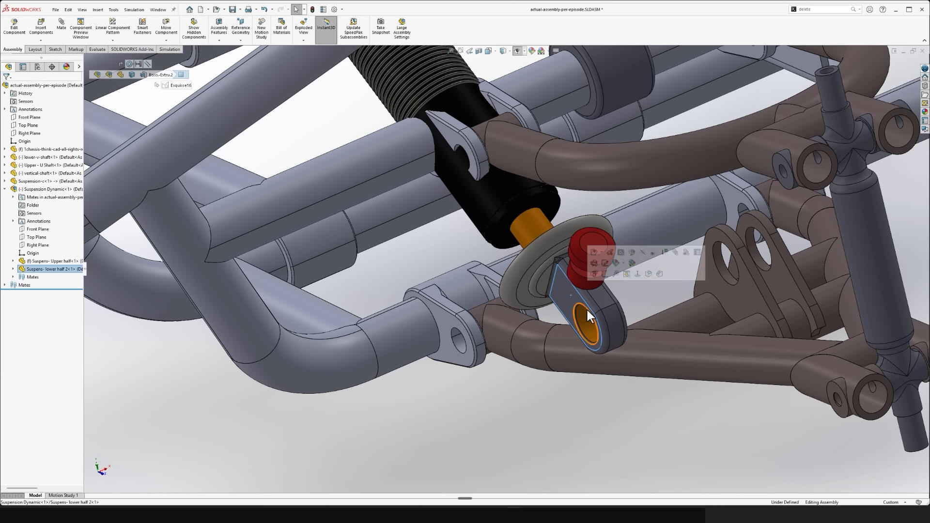
mouse_move(586, 307)
middle_mouse_down()
mouse_move(674, 318)
mouse_move(734, 245)
middle_mouse_up()
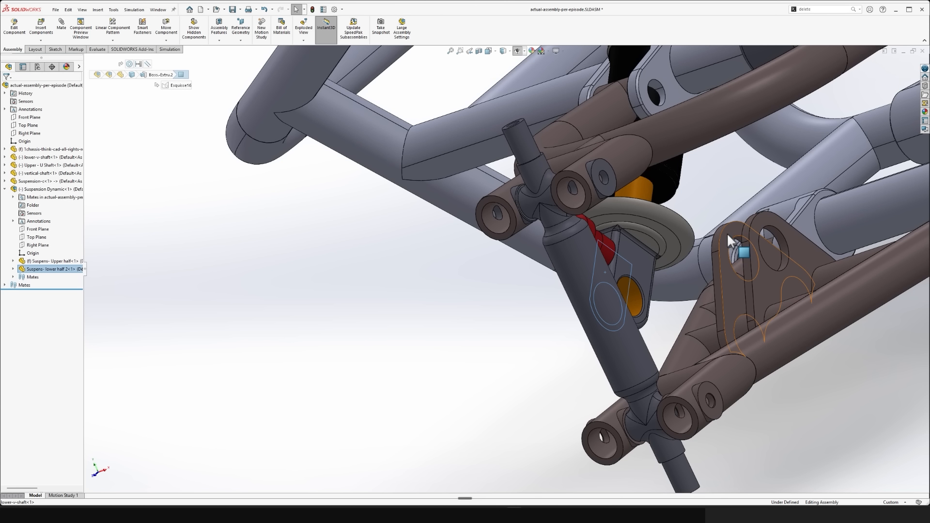
left_click(728, 233)
left_click(749, 229)
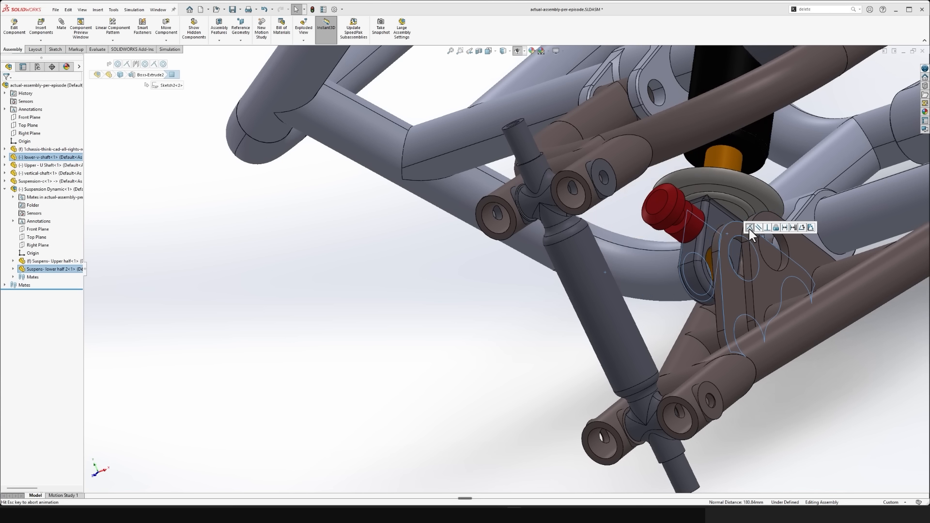
- Swing the shock about its lower mount so its upper eye sits at the Suspension-c part's nearby twin-disc mount
middle_click_drag(470, 351, 505, 349)
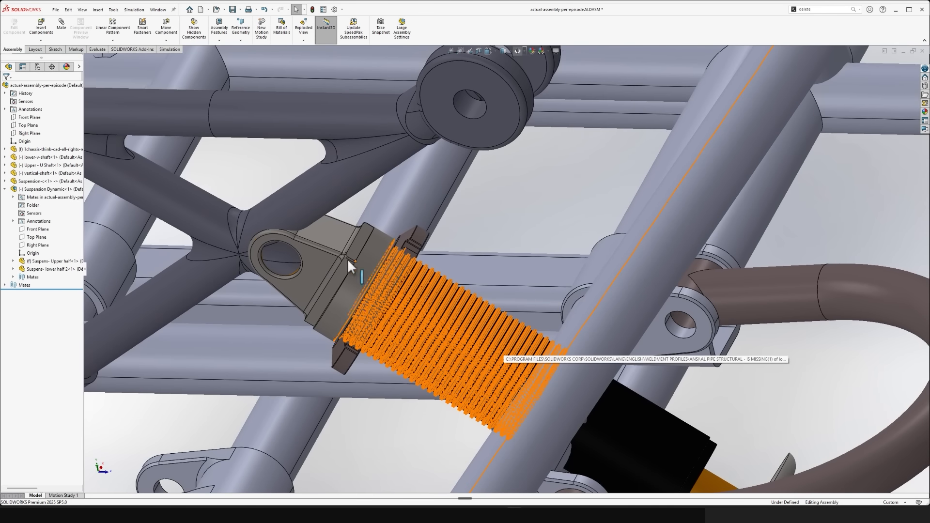
left_click_drag(348, 259, 551, 120)
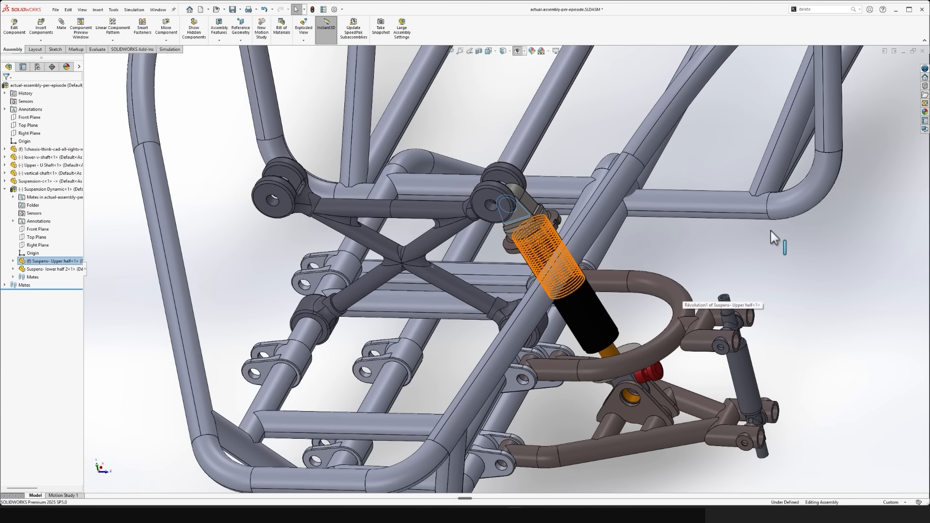
left_click(771, 231)
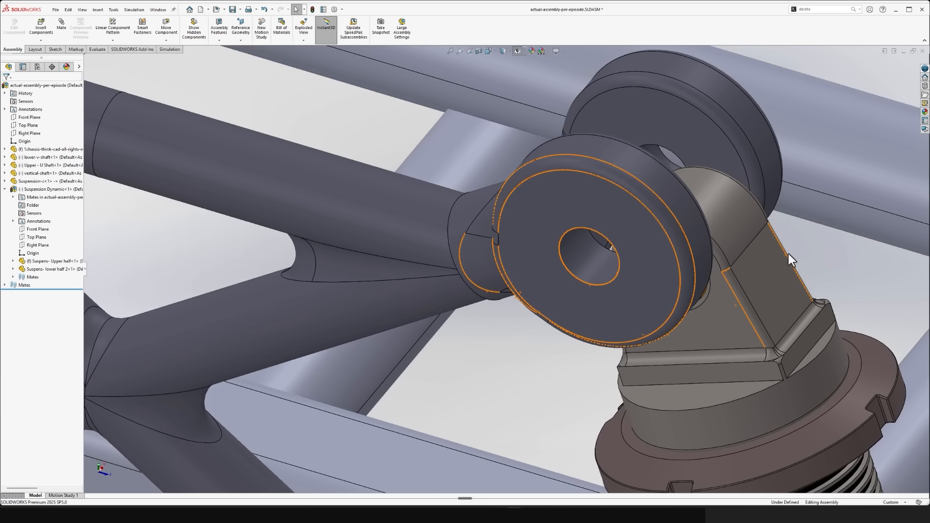
- Add a concentric mate between the shock's upper eye hole and the hole of the Suspension-c twin-disc mount
left_click_drag(769, 237, 738, 168)
left_click(697, 172)
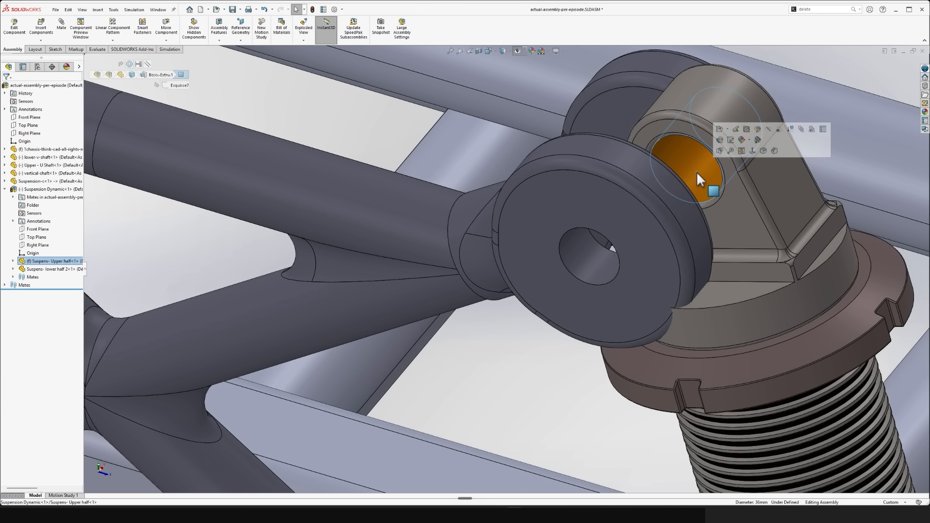
left_click(577, 258, "ctrl")
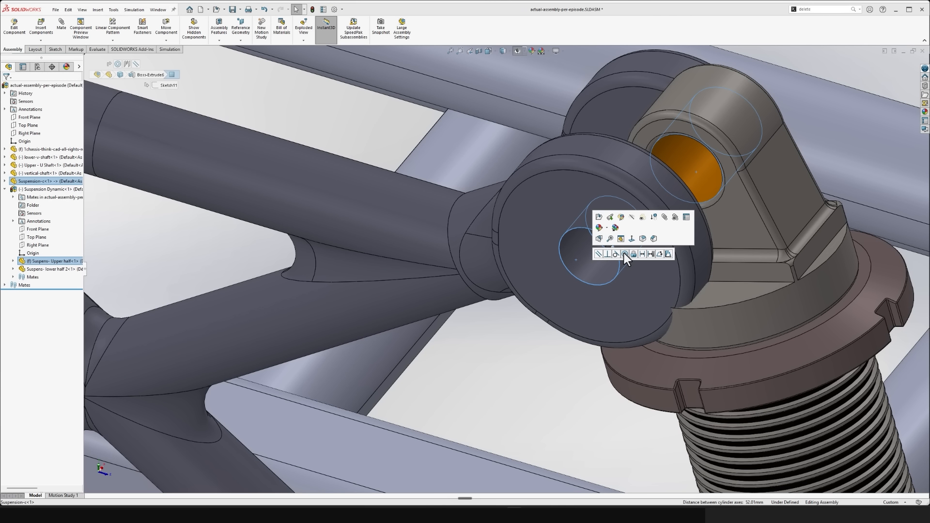
left_click(625, 254)
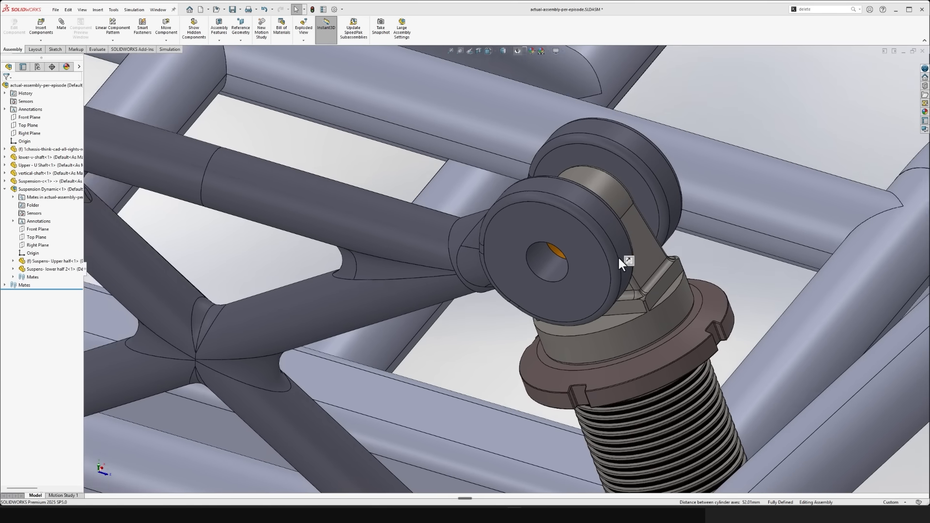
scroll(619, 259, "up", 6)
middle_click_drag(622, 264, 640, 315)
left_click_drag(696, 270, 678, 303)
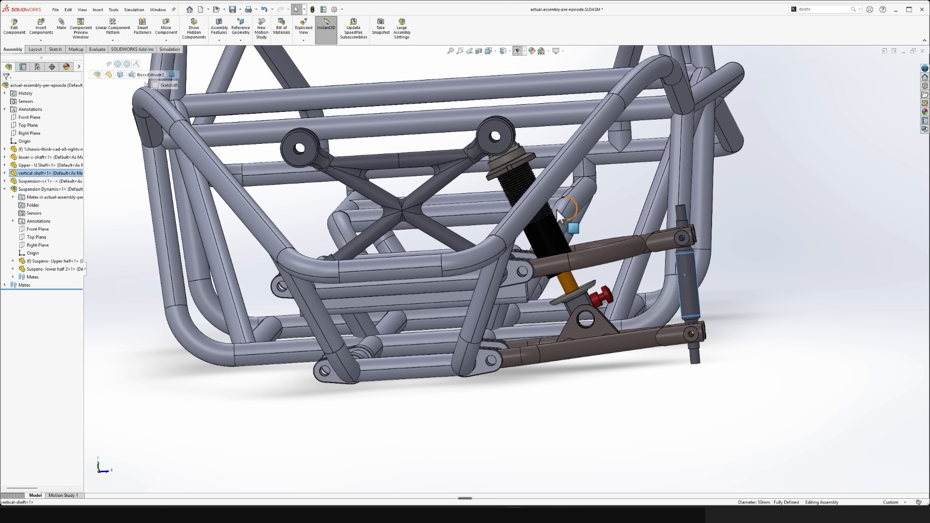
- Set the Suspension Dynamic subassembly to solve as Flexible in its component properties
left_click(605, 427)
middle_click_drag(585, 333, 675, 376)
left_click_drag(675, 377, 621, 312)
left_click_drag(662, 489, 639, 349)
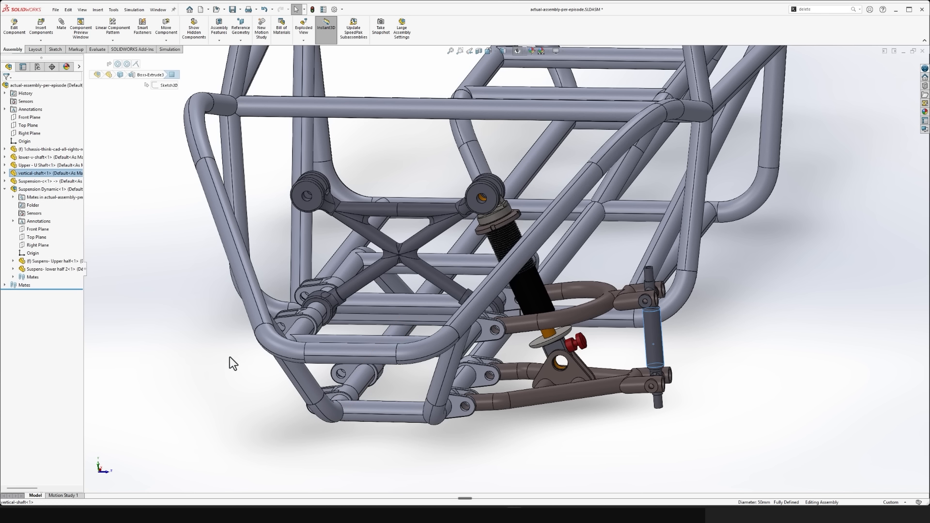
left_click(173, 297)
left_click(41, 190)
right_click(43, 190)
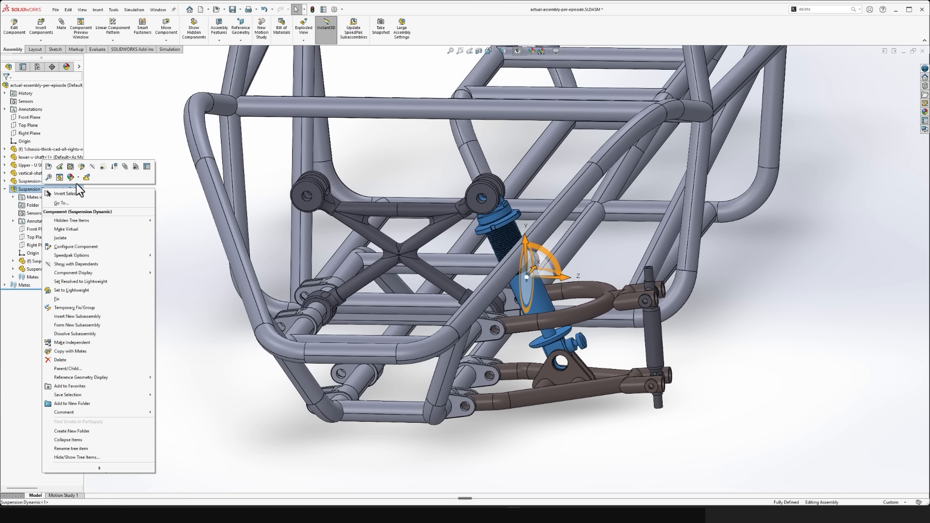
left_click(145, 167)
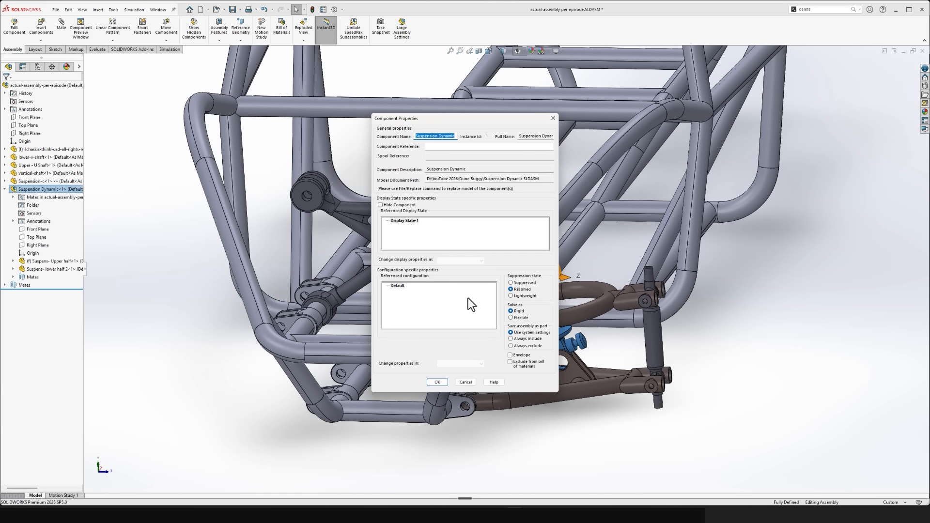
left_click(441, 382)
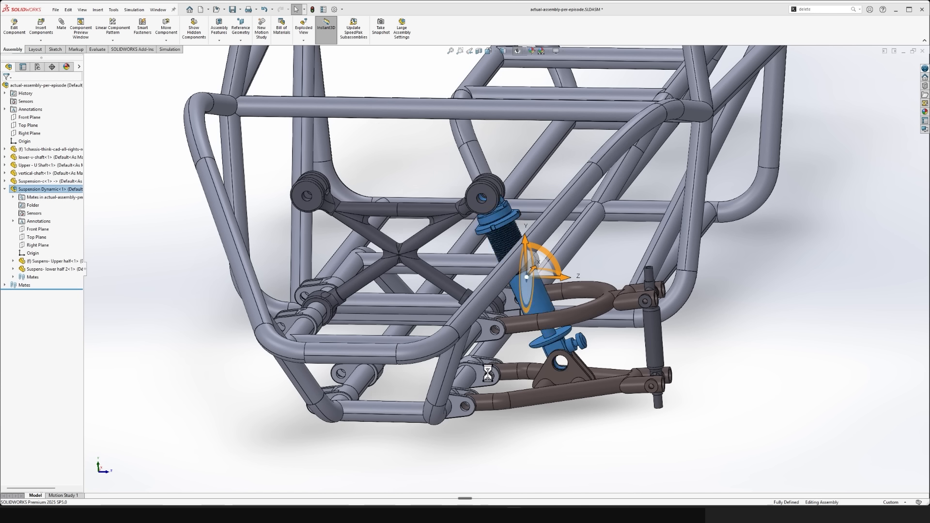
left_click_drag(665, 343, 638, 372)
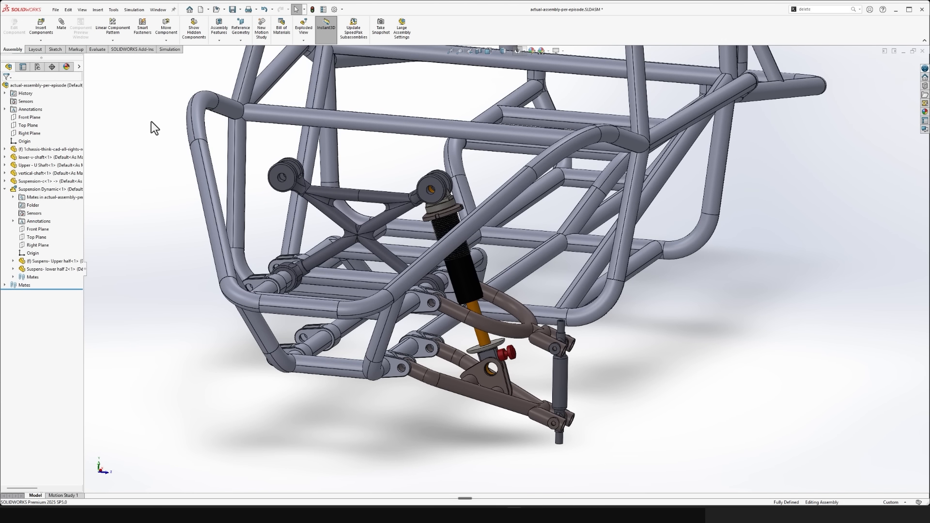
- Insert the steering-knuckle part from the parts-for-download folder beside the vertical shaft and turn it so its wheel studs point away from the chassis
left_click(40, 27)
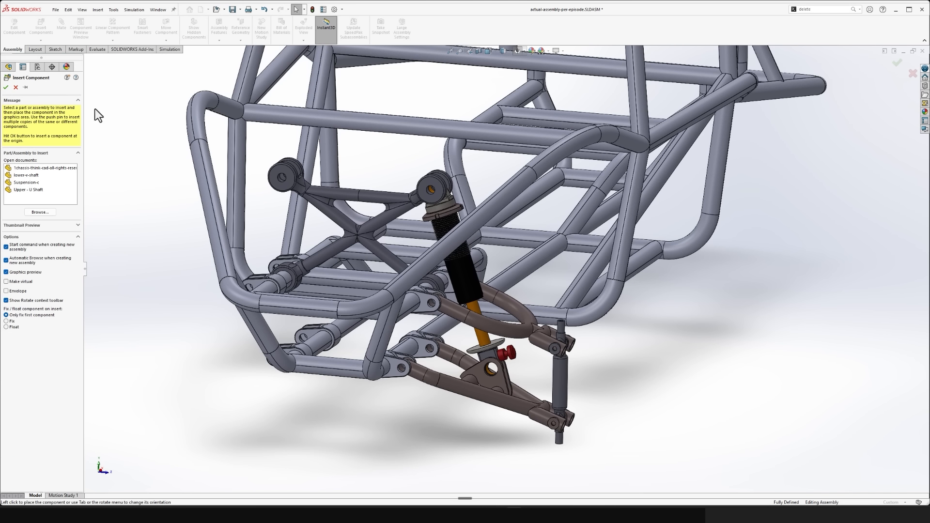
left_click(45, 214)
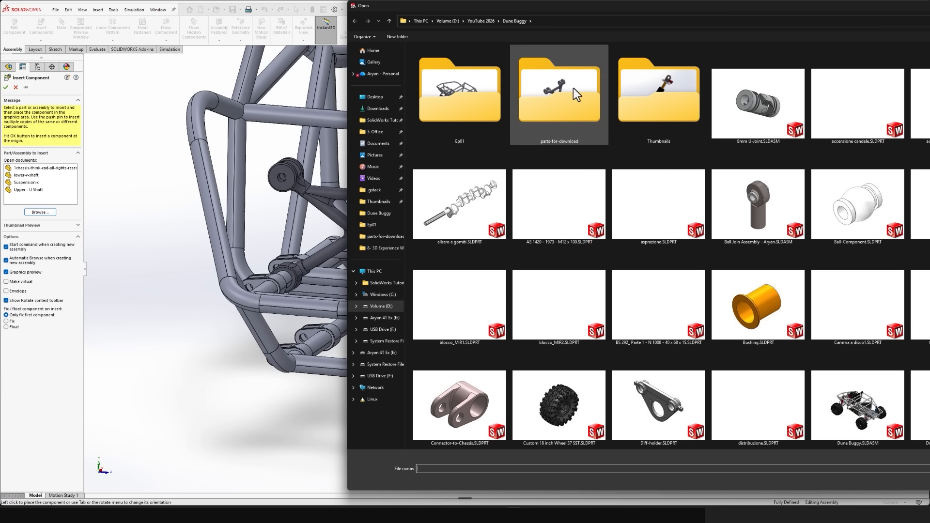
double_click(574, 88)
double_click(575, 89)
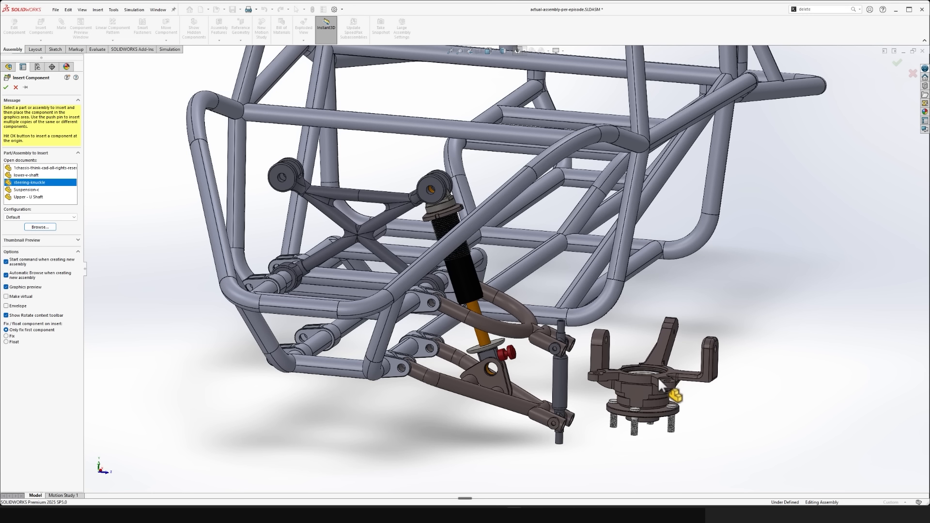
left_click(658, 377)
right_click_drag(657, 403, 651, 257)
left_click(805, 461)
- Add a concentric mate between the hole in the steering knuckle's lower arm and the lower pin of the vertical shaft
scroll(608, 433, "down", 5)
scroll(607, 436, "down", 2)
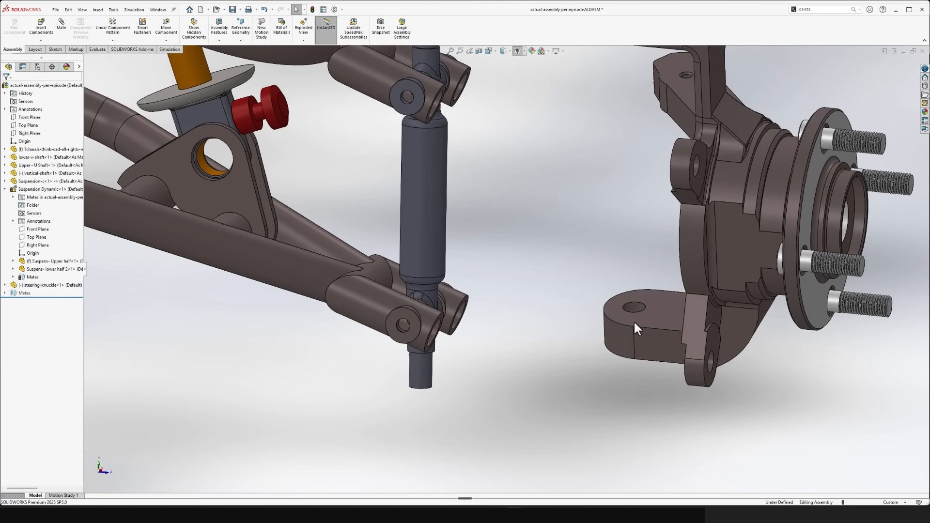
left_click(637, 309)
left_click(420, 374)
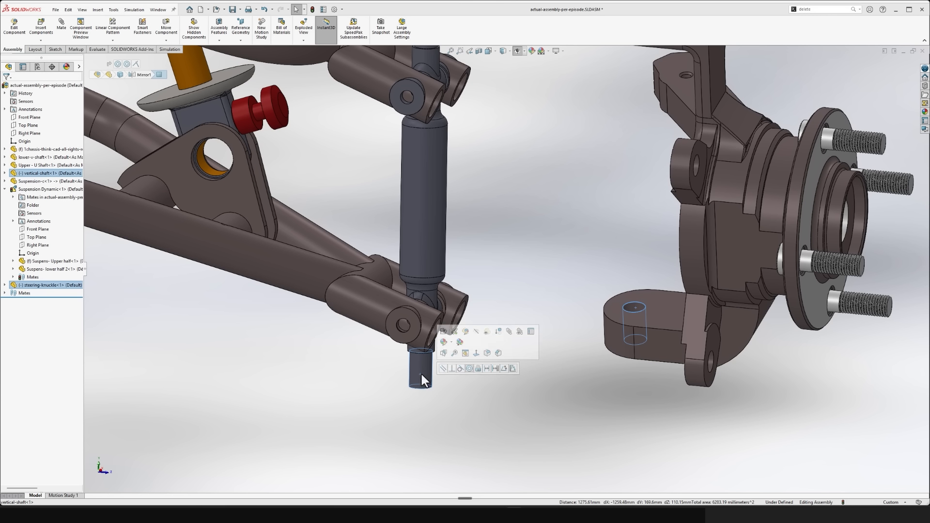
left_click(469, 369)
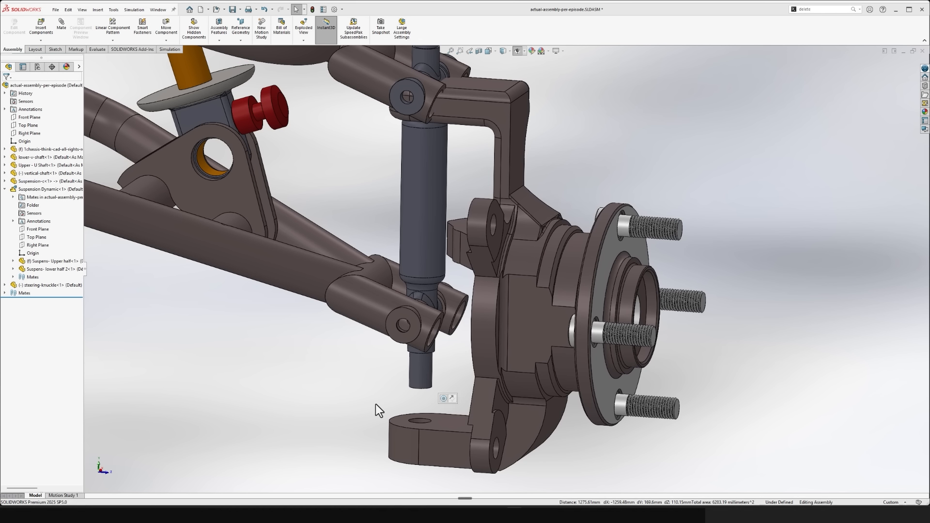
- Add a coincident mate between the upper face of the steering knuckle's lower arm and the shoulder face at the vertical shaft's lower pin
scroll(422, 409, "down", 3)
middle_click_drag(498, 383, 464, 317)
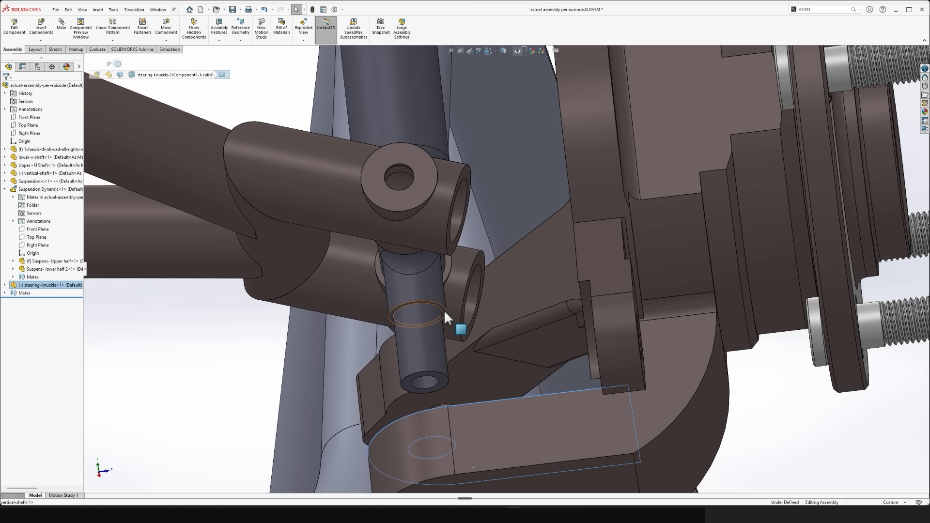
left_click(444, 310)
left_click(466, 304)
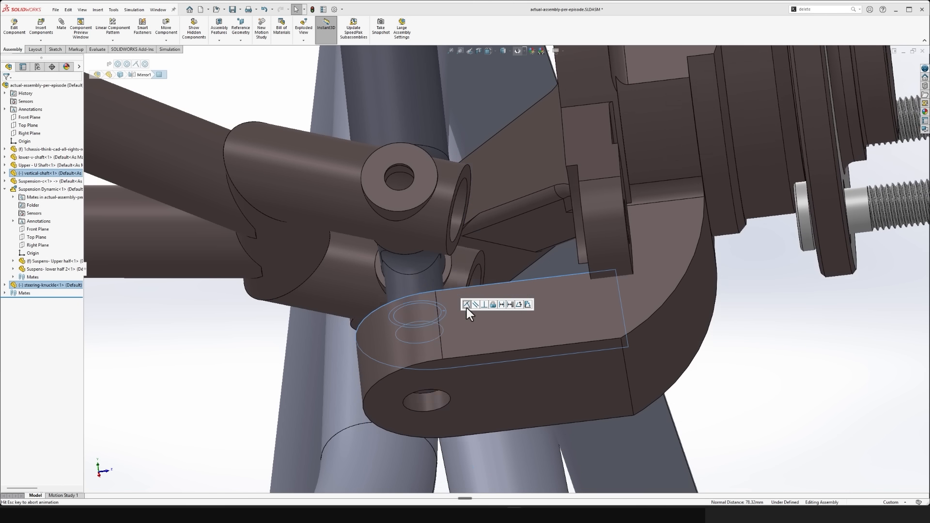
scroll(504, 320, "up", 5)
middle_click_drag(641, 133, 611, 246)
scroll(667, 134, "down", 3)
left_click_drag(585, 289, 625, 274)
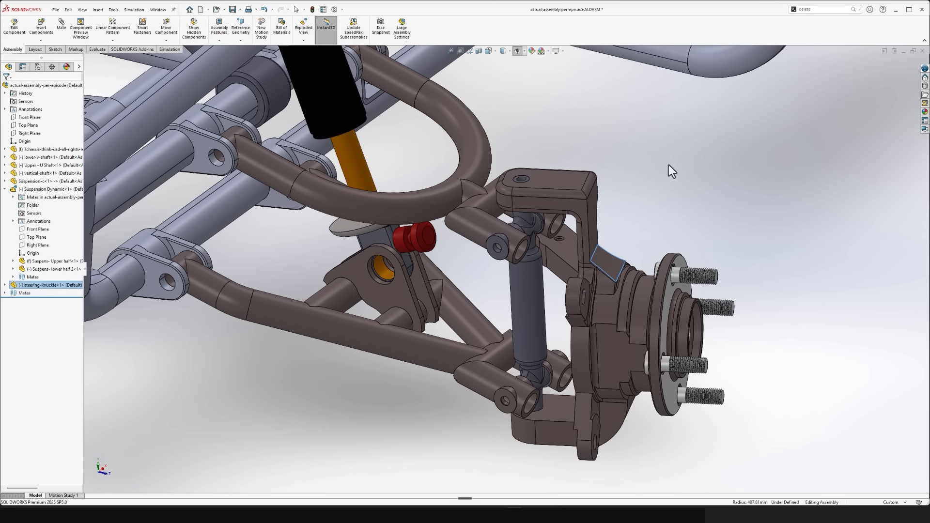
key("Escape")
- Insert the Bushing part from the Dune Buggy folder near the shock's lower mount and turn its flange to face away from the bracket
scroll(432, 288, "down", 3)
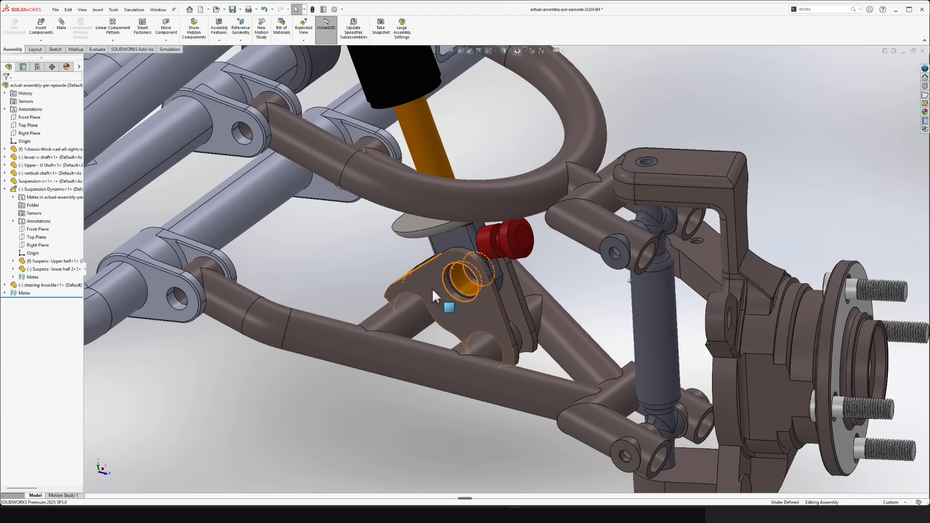
left_click(40, 26)
left_click(40, 212)
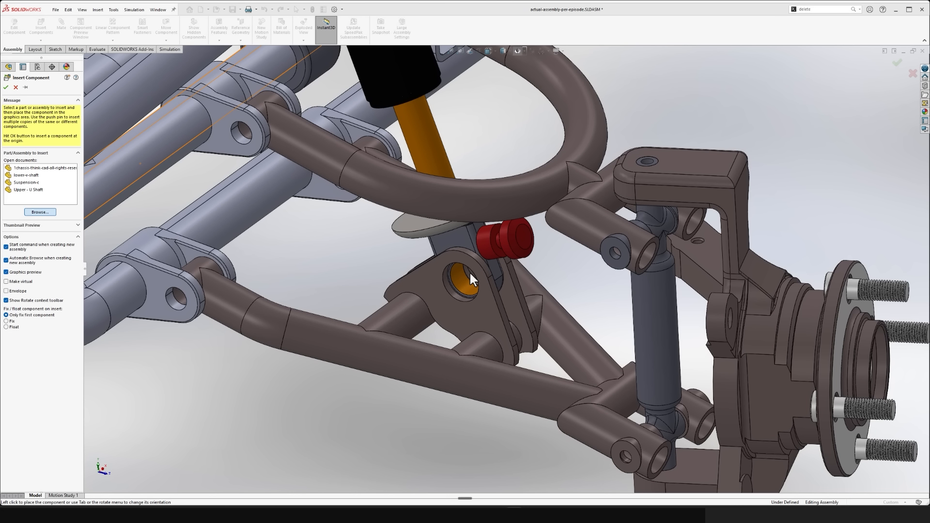
left_click(515, 21)
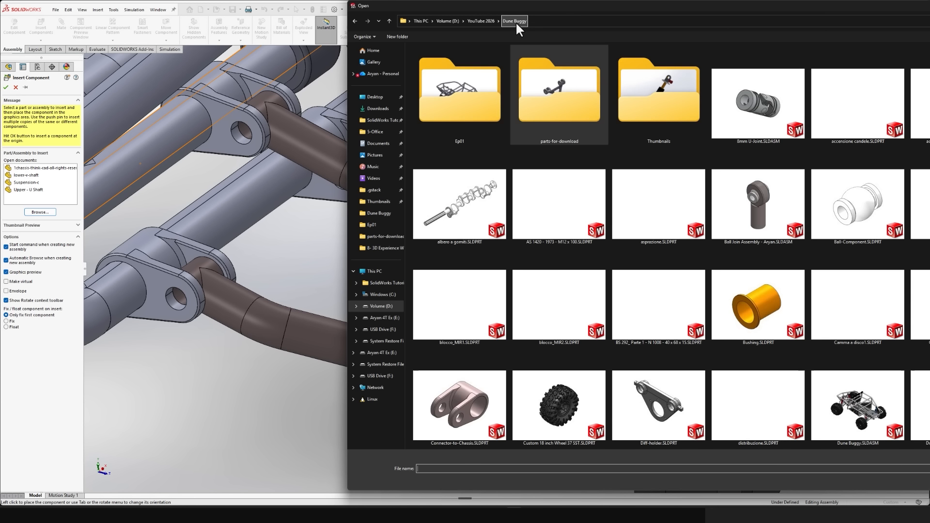
double_click(781, 263)
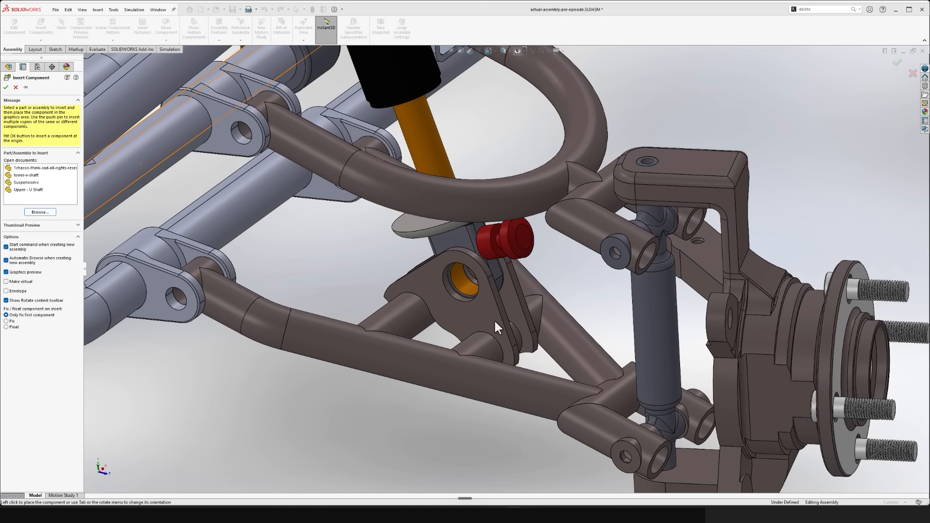
left_click(362, 268)
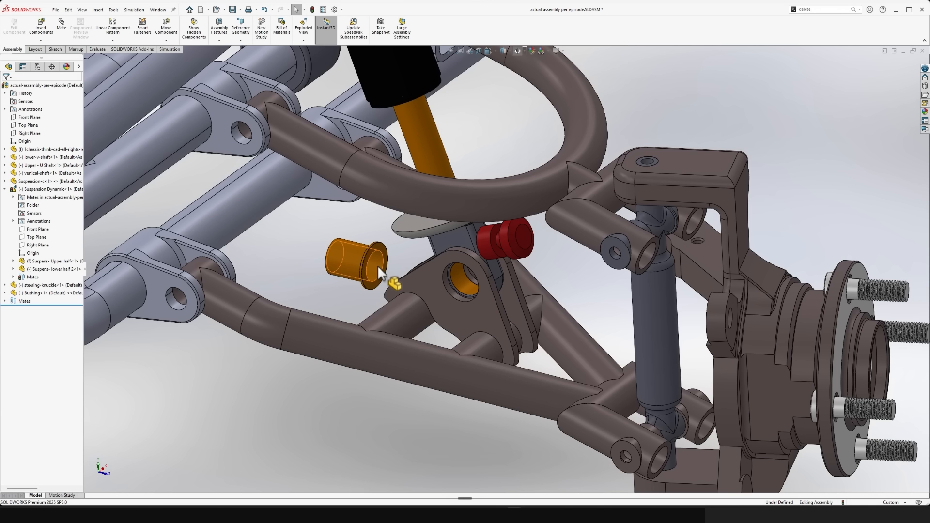
right_click_drag(378, 267, 273, 269)
- Add a concentric mate between the bushing's outer cylindrical face and the shock's lower eye hole
left_click(372, 262)
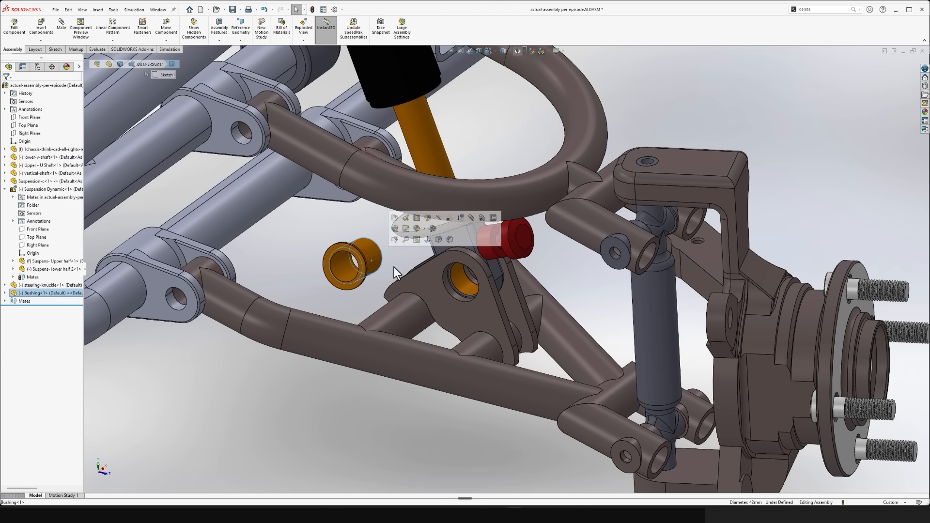
left_click(467, 286, "ctrl")
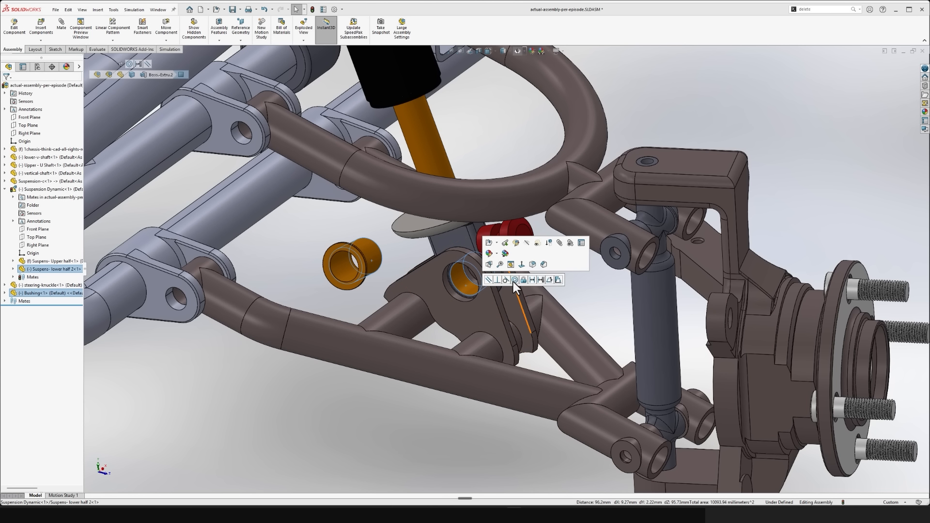
left_click(515, 280)
left_click(482, 281)
scroll(484, 286, "down", 5)
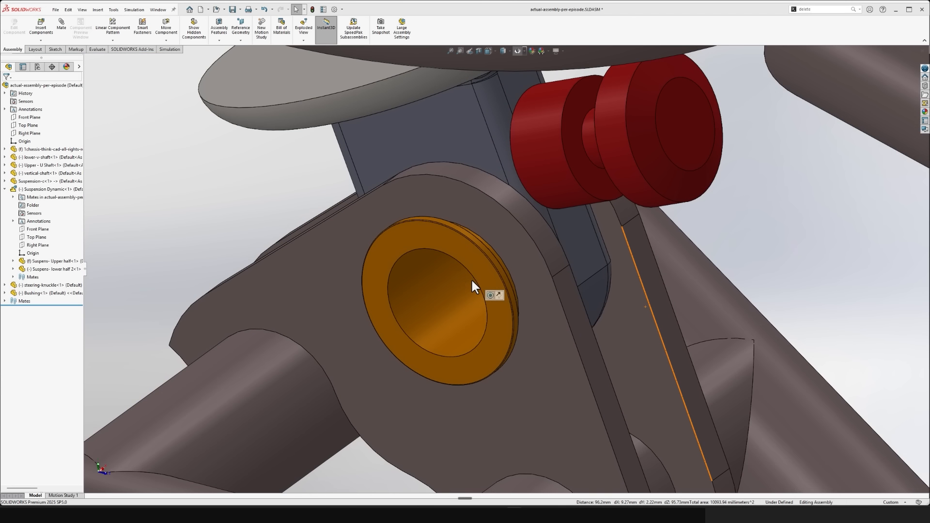
- Add a coincident mate between the outer face of the lower V-shaft's bracket plate and the inner face of the bushing's flange
scroll(499, 290, "down", 2)
middle_click_drag(510, 305, 293, 256)
left_click(266, 259)
scroll(274, 264, "down", 2)
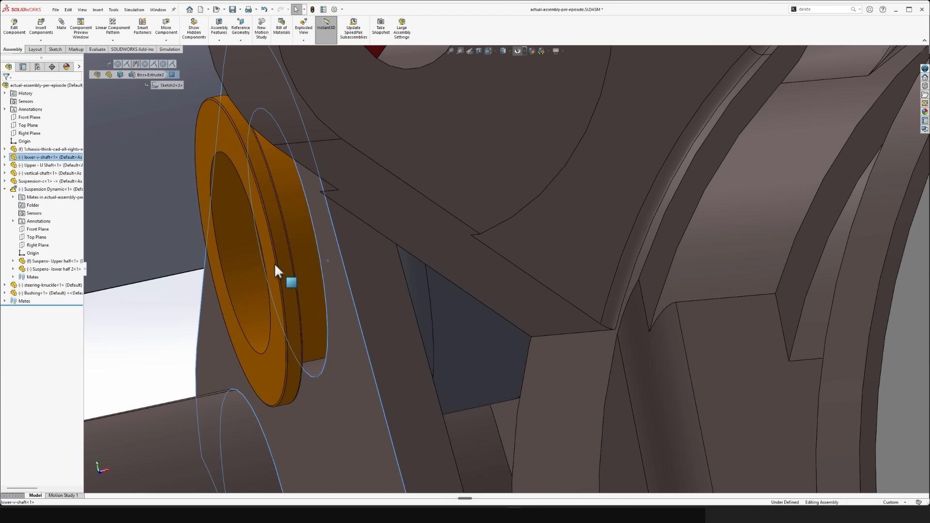
scroll(275, 263, "up", 4)
middle_click_drag(304, 278, 534, 270)
scroll(417, 145, "down", 4)
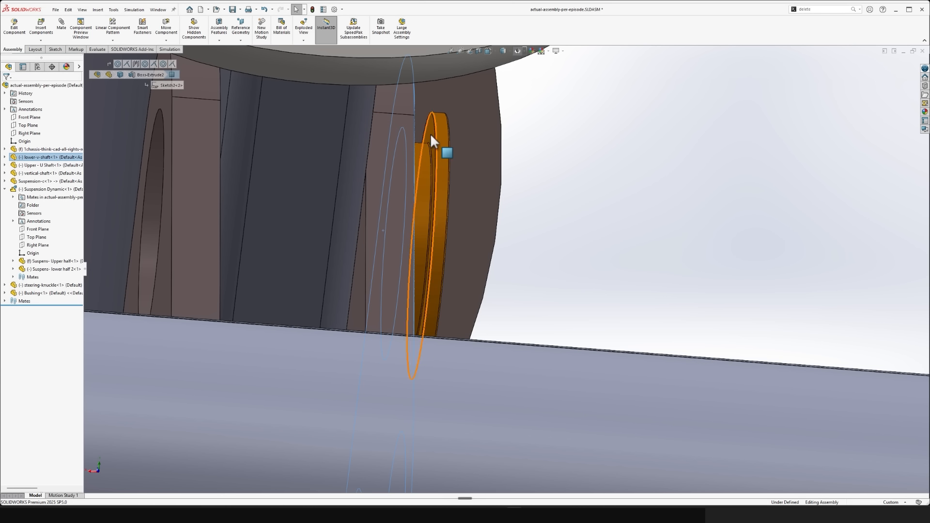
left_click(428, 135)
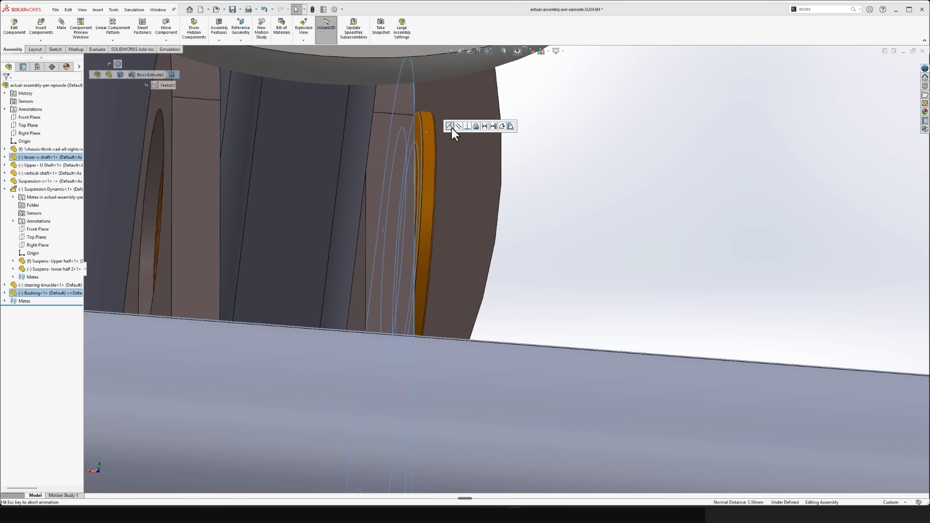
left_click(452, 128)
- Examine the assembled corner suspension against the whole chassis from several angles
scroll(546, 218, "up", 5)
scroll(546, 218, "up", 5)
middle_click_drag(546, 218, 605, 335)
scroll(563, 298, "up", 1)
scroll(629, 330, "up", 2)
mouse_move(601, 335)
left_mouse_down()
mouse_move(596, 268)
mouse_move(606, 331)
mouse_move(606, 310)
mouse_move(603, 282)
mouse_move(607, 335)
mouse_move(597, 283)
mouse_move(598, 334)
left_mouse_up()
left_click(447, 382)
middle_click_drag(448, 381, 528, 374)
scroll(528, 374, "down", 3)
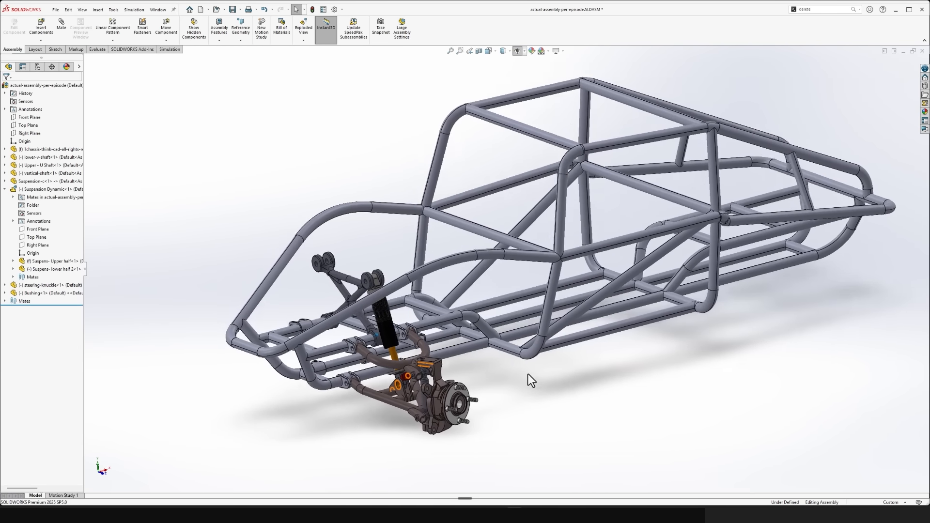
scroll(528, 374, "down", 5)
scroll(528, 374, "down", 1)
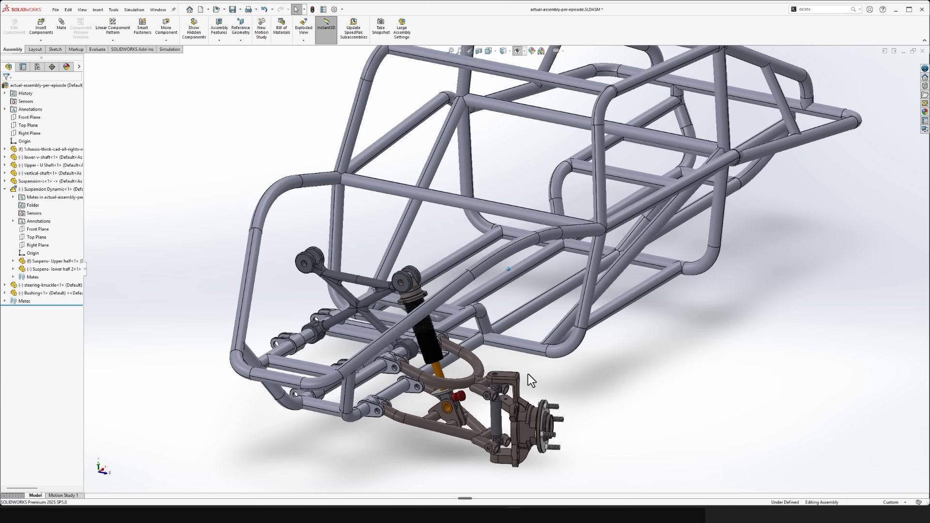
scroll(528, 374, "up", 4)
scroll(528, 374, "up", 2)
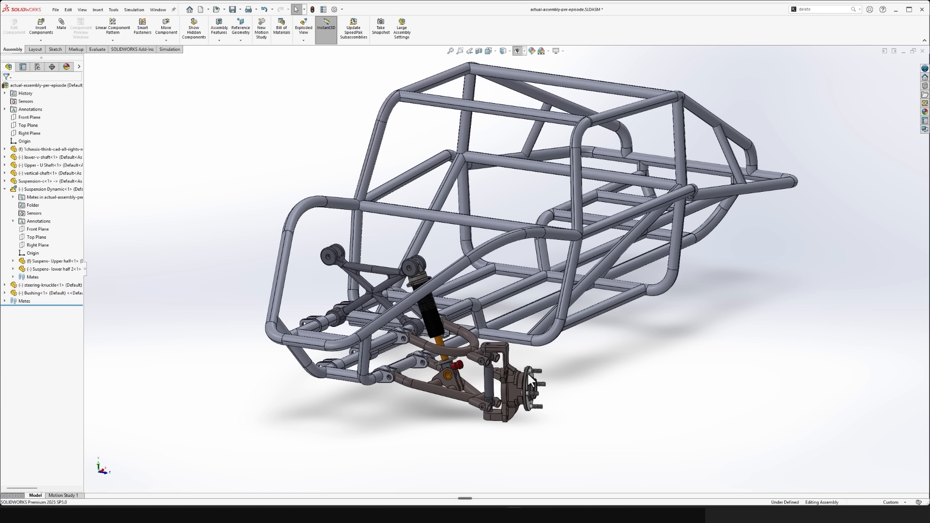
- Review the chassis and suspension in the front and isometric standard views and from a free side angle
key("ctrl+1")
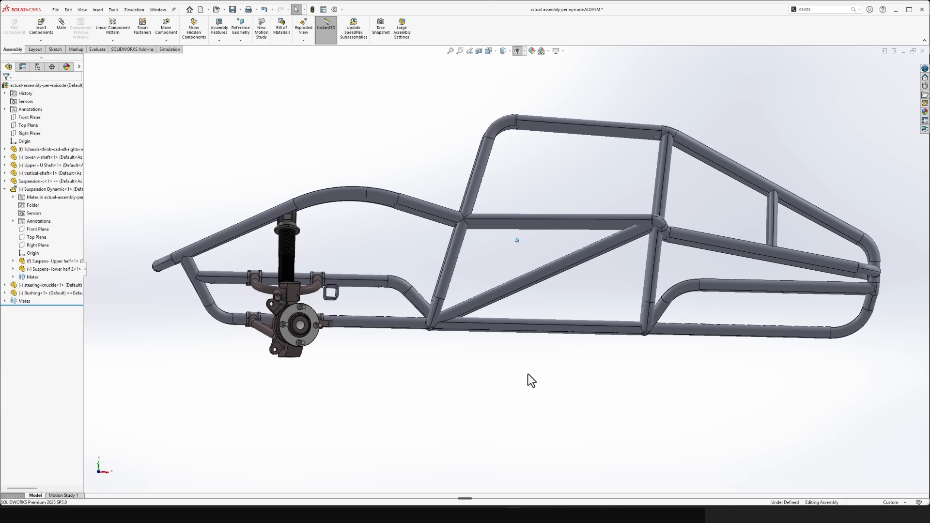
key("ctrl+7")
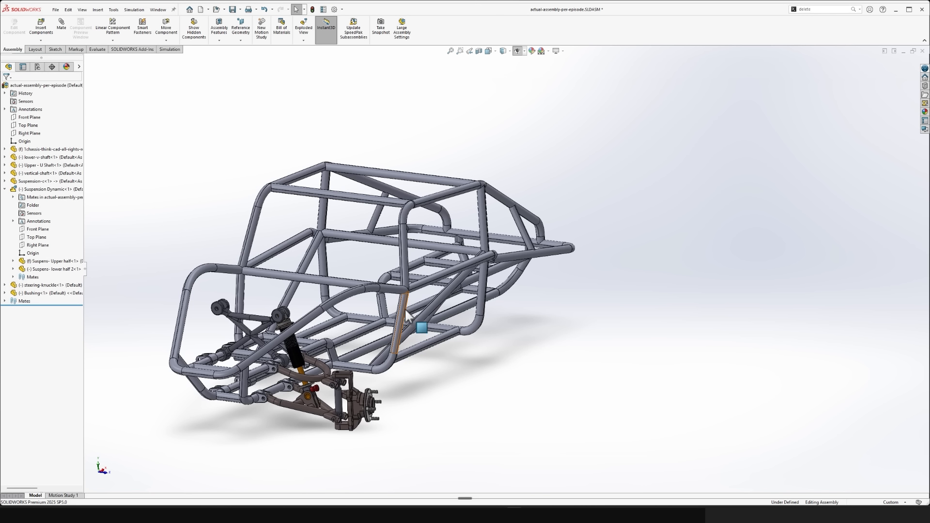
scroll(507, 339, "down", 2)
scroll(508, 339, "down", 2)
scroll(453, 230, "up", 3)
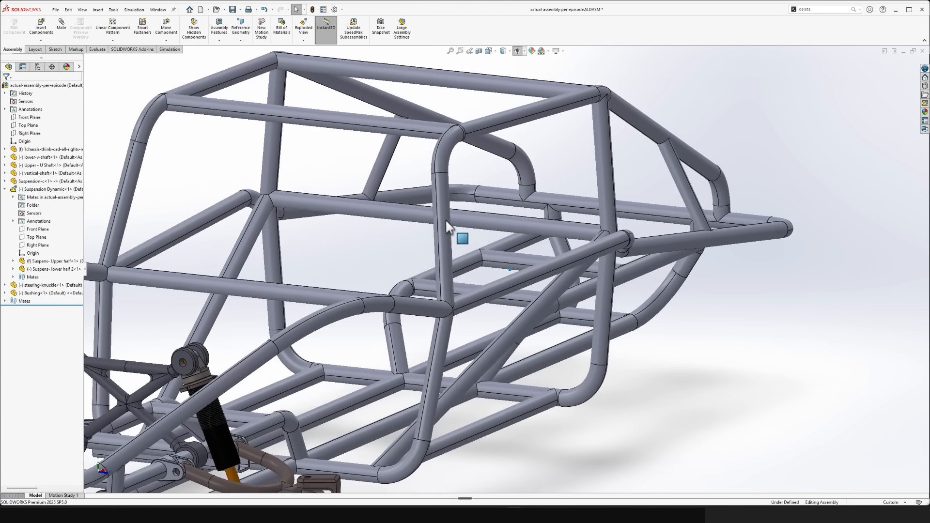
middle_click_drag(618, 135, 859, 159)
scroll(843, 161, "up", 1)
scroll(826, 159, "down", 2)
middle_click_drag(781, 385, 781, 384)
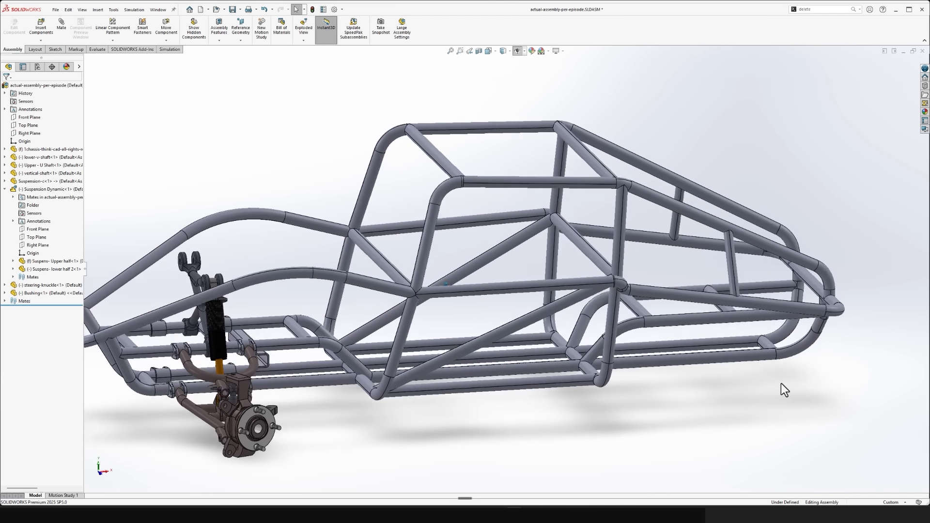